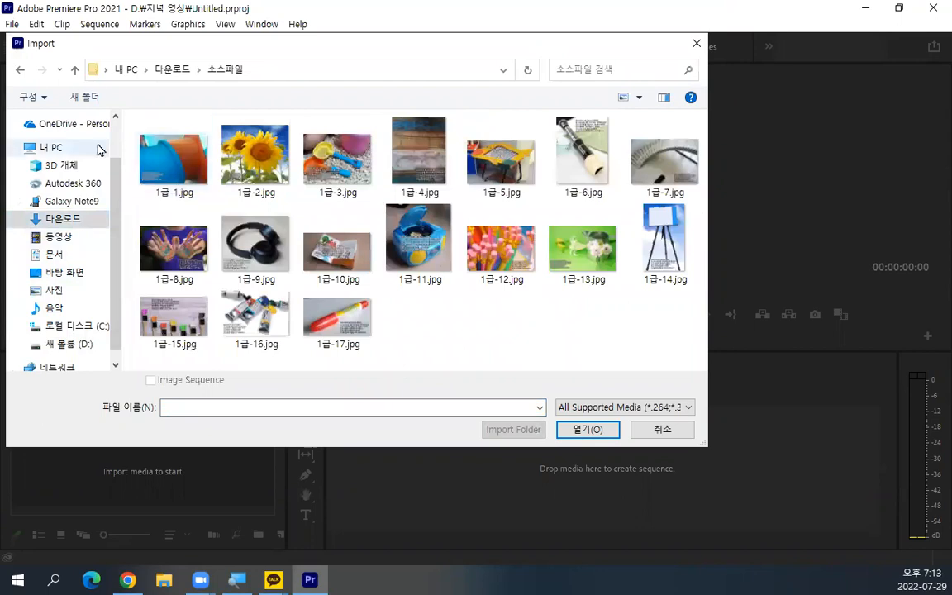
Step: Import 지역홍보영상 인천_1080p.mp4 from the 저녁 영상 folder on drive D: into the project
{"action": "left_click", "coordinate": [21, 70]}
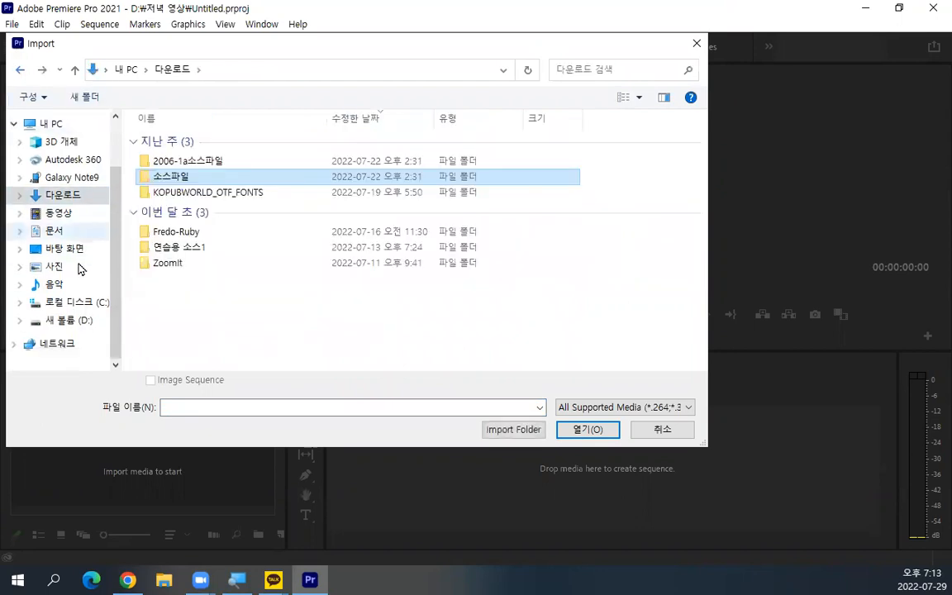
{"action": "left_click", "coordinate": [69, 320]}
{"action": "scroll", "coordinate": [199, 293], "scroll_direction": "down", "scroll_amount": 2}
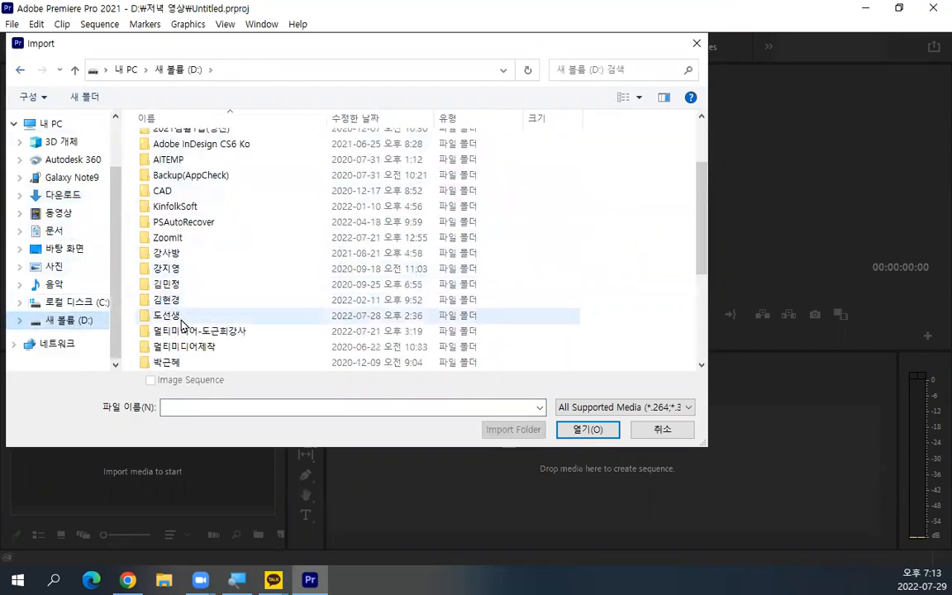
{"action": "scroll", "coordinate": [186, 323], "scroll_direction": "down", "scroll_amount": 4}
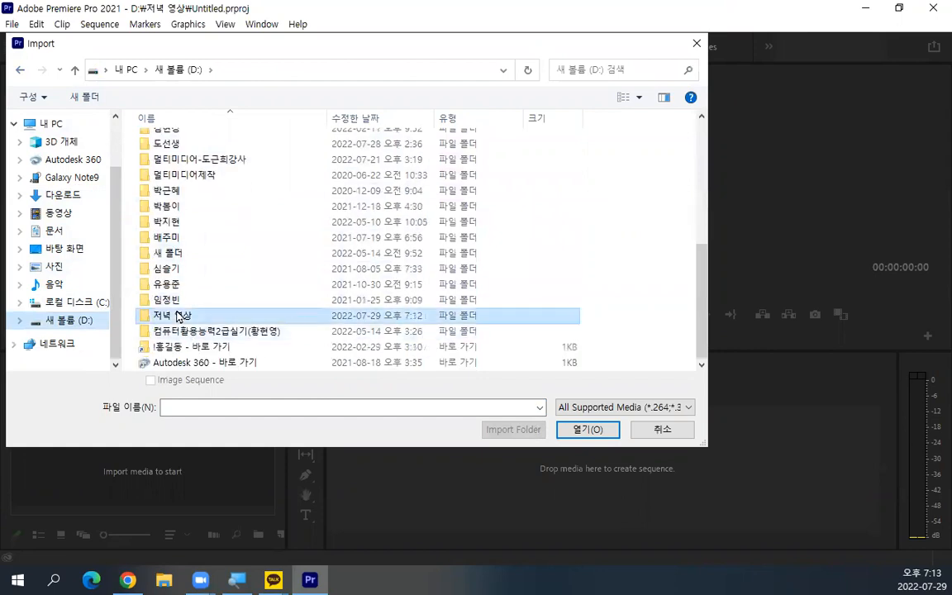
{"action": "double_click", "coordinate": [169, 315]}
{"action": "scroll", "coordinate": [220, 247], "scroll_direction": "down", "scroll_amount": 5}
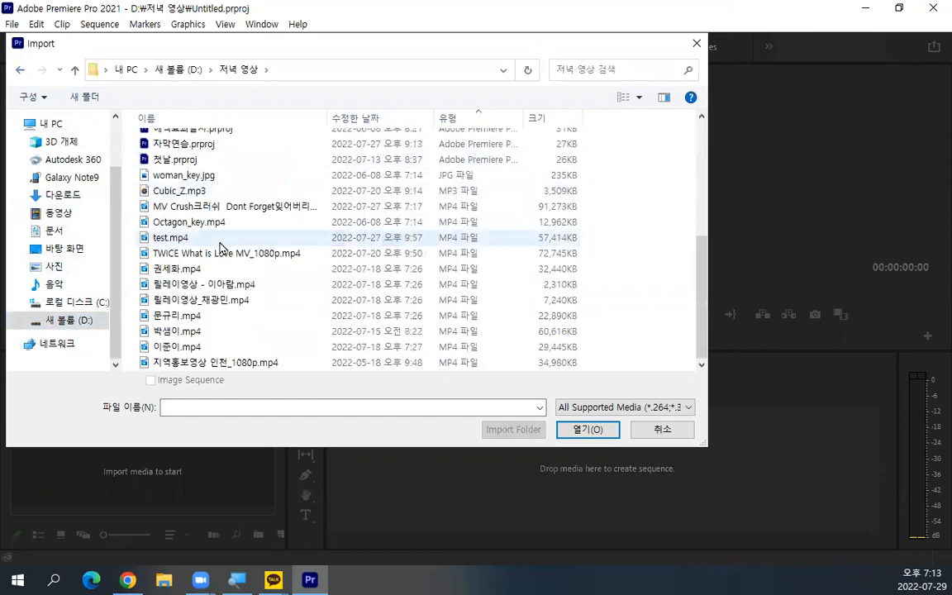
{"action": "left_click", "coordinate": [207, 368]}
{"action": "double_click", "coordinate": [207, 369]}
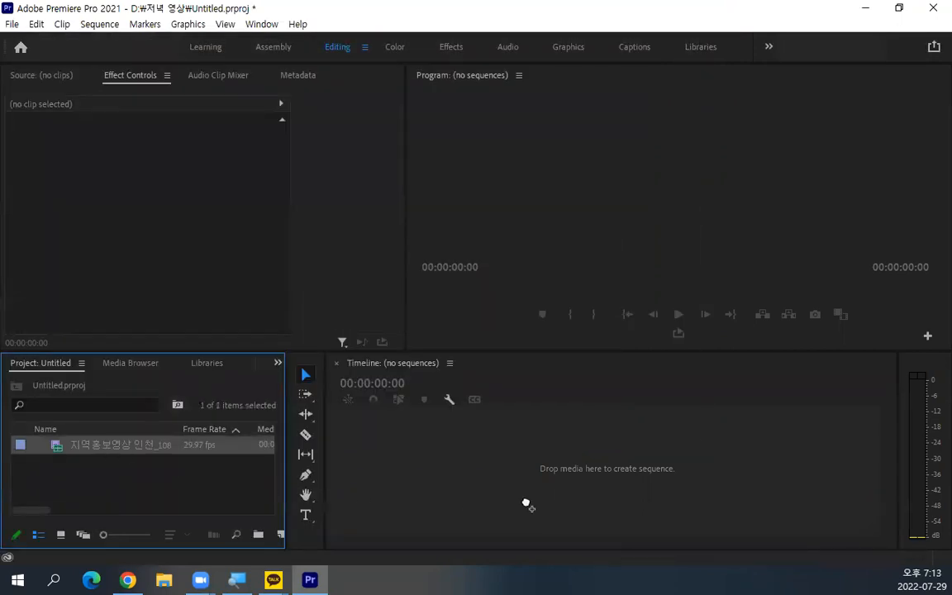
Step: Create a sequence from the imported Incheon video, return the playhead to the start and select the clip
{"action": "left_click_drag", "start_coordinate": [522, 477], "coordinate": [523, 476]}
{"action": "left_click_drag", "start_coordinate": [528, 401], "coordinate": [504, 403]}
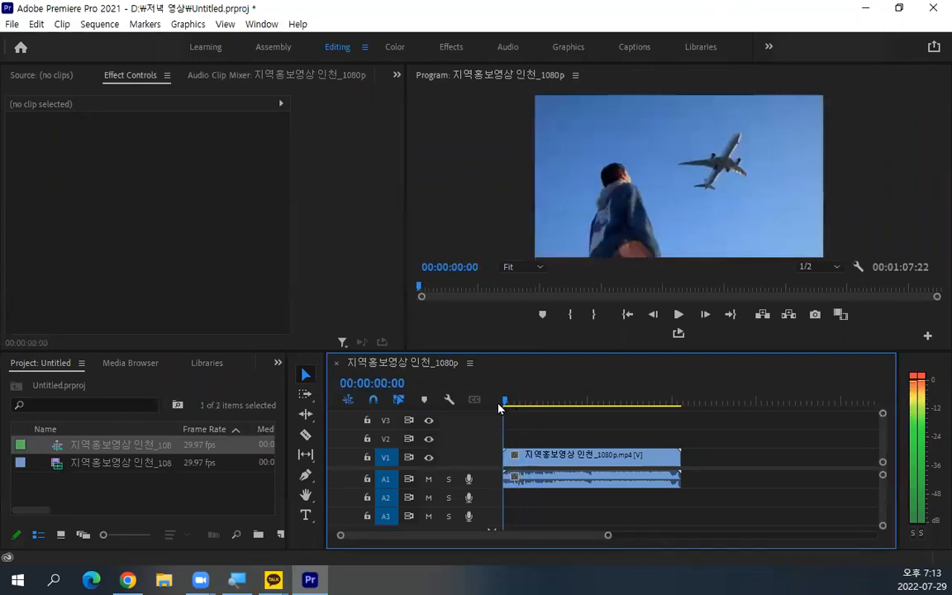
{"action": "left_click", "coordinate": [556, 460]}
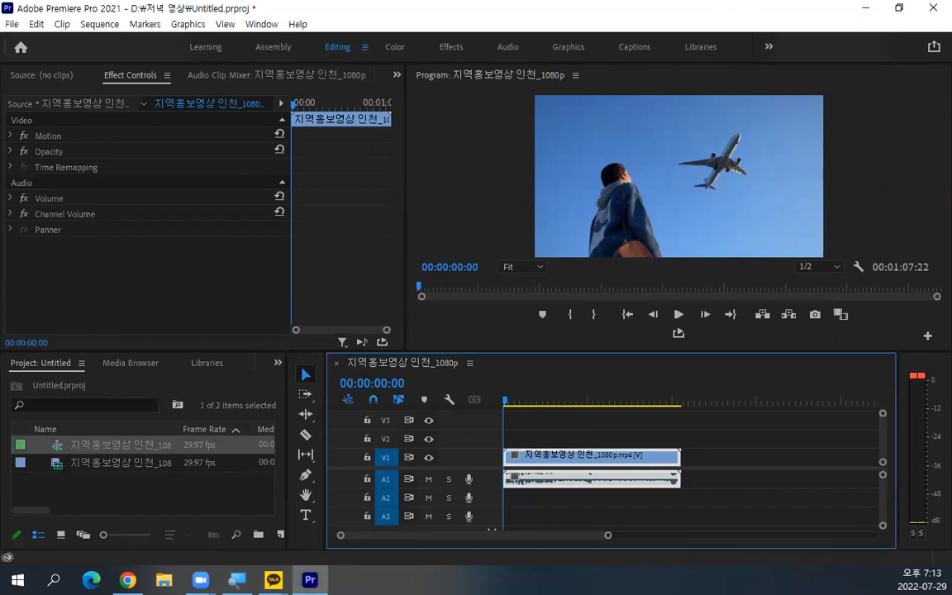
Step: Switch to the Effects workspace
{"action": "left_click", "coordinate": [450, 50]}
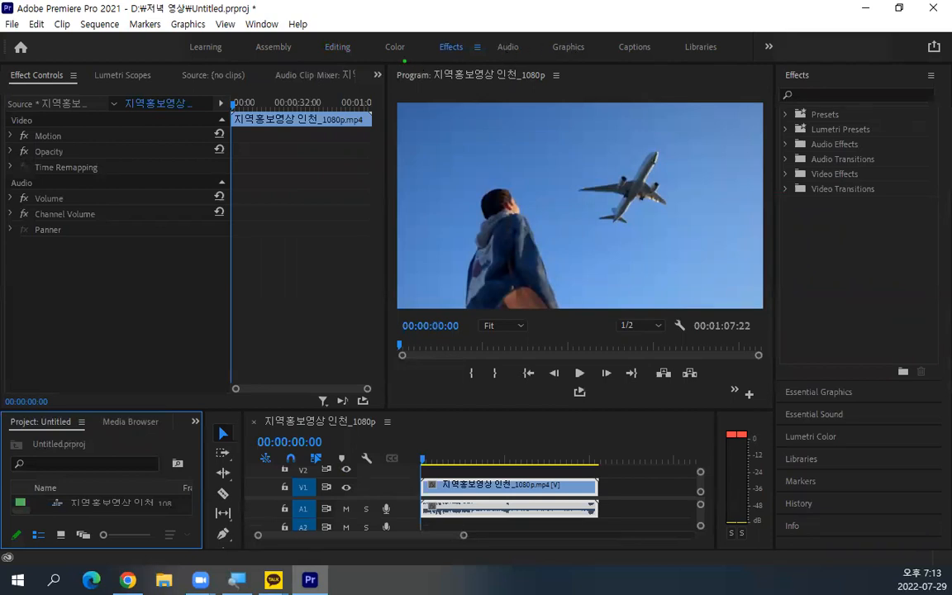
{"action": "mouse_move", "coordinate": [411, 60]}
{"action": "left_mouse_down"}
{"action": "mouse_move", "coordinate": [371, 65]}
{"action": "mouse_move", "coordinate": [358, 52]}
{"action": "mouse_move", "coordinate": [363, 31]}
{"action": "mouse_move", "coordinate": [396, 21]}
{"action": "mouse_move", "coordinate": [411, 30]}
{"action": "mouse_move", "coordinate": [412, 69]}
{"action": "left_mouse_up"}
{"action": "mouse_move", "coordinate": [542, 69]}
{"action": "left_mouse_down"}
{"action": "mouse_move", "coordinate": [514, 69]}
{"action": "mouse_move", "coordinate": [484, 56]}
{"action": "mouse_move", "coordinate": [492, 33]}
{"action": "mouse_move", "coordinate": [507, 23]}
{"action": "mouse_move", "coordinate": [529, 41]}
{"action": "mouse_move", "coordinate": [535, 68]}
{"action": "left_mouse_up"}
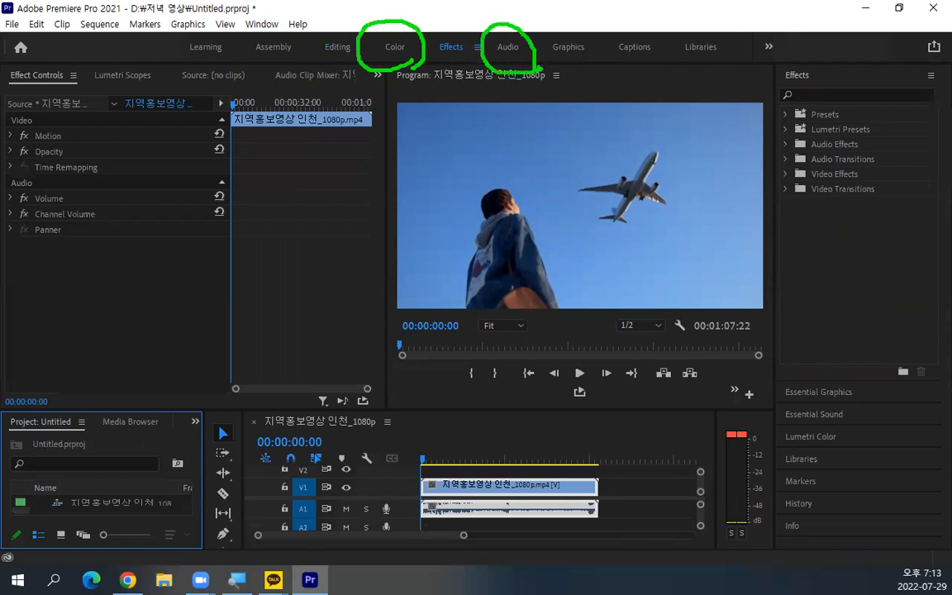
{"action": "left_click_drag", "start_coordinate": [395, 71], "coordinate": [395, 180]}
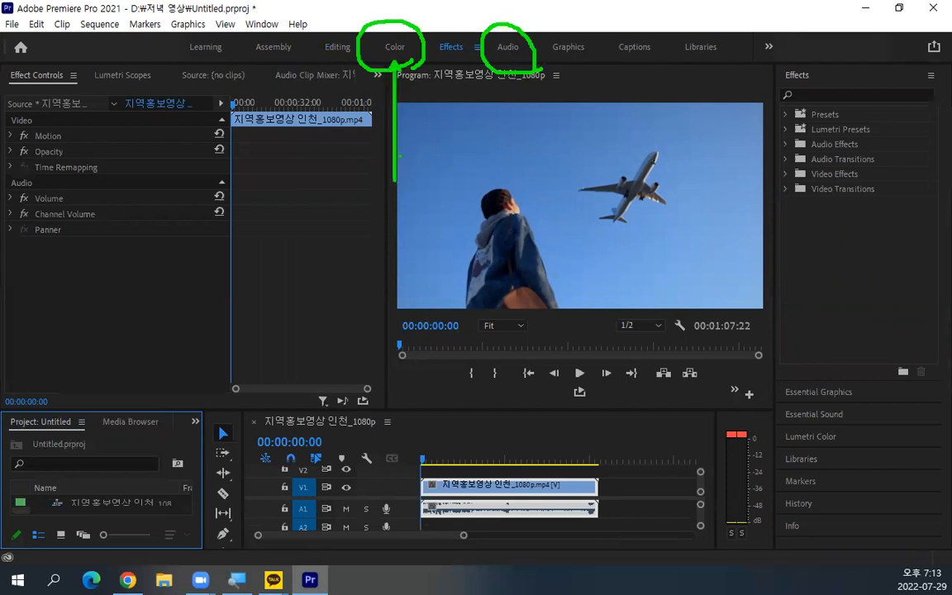
{"action": "left_click_drag", "start_coordinate": [511, 57], "coordinate": [507, 156]}
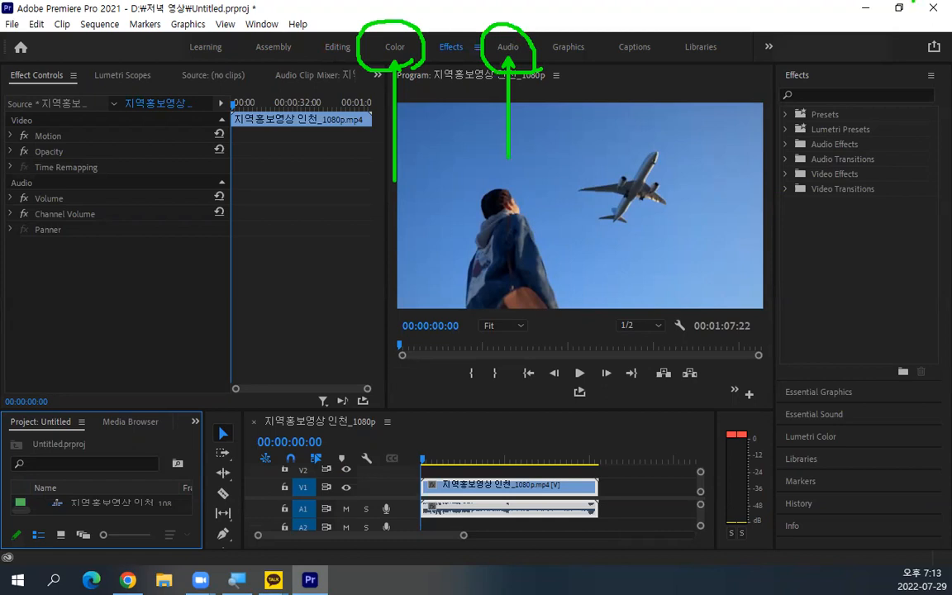
{"action": "key", "text": "Escape"}
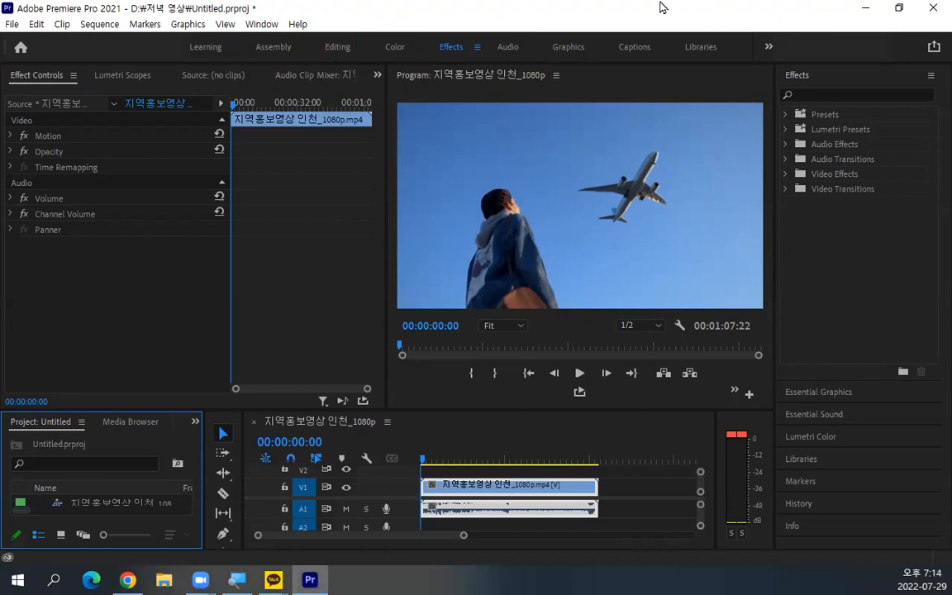
Step: Switch to the Color workspace and reset it to its saved layout
{"action": "left_click", "coordinate": [392, 48]}
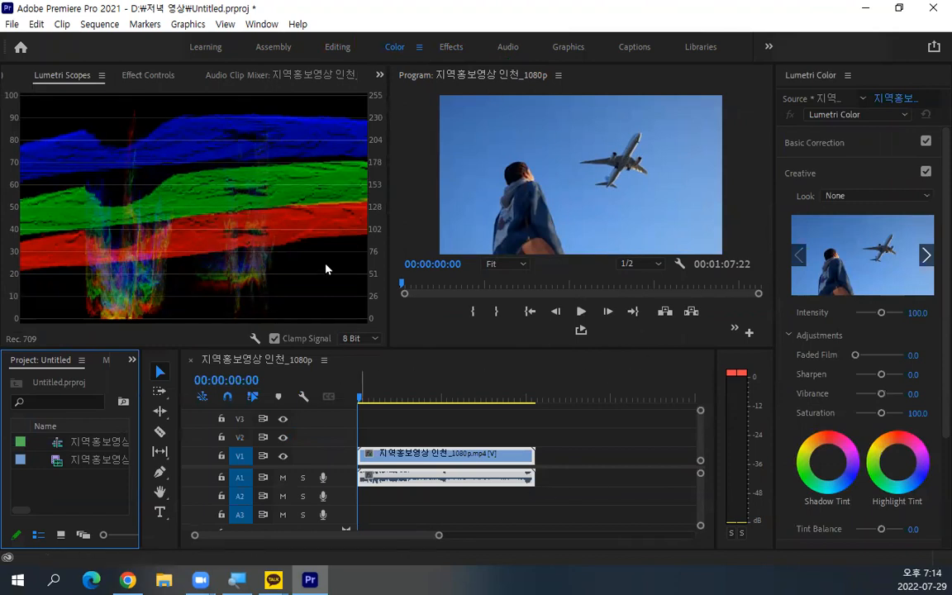
{"action": "left_click", "coordinate": [419, 47]}
{"action": "left_click", "coordinate": [456, 52]}
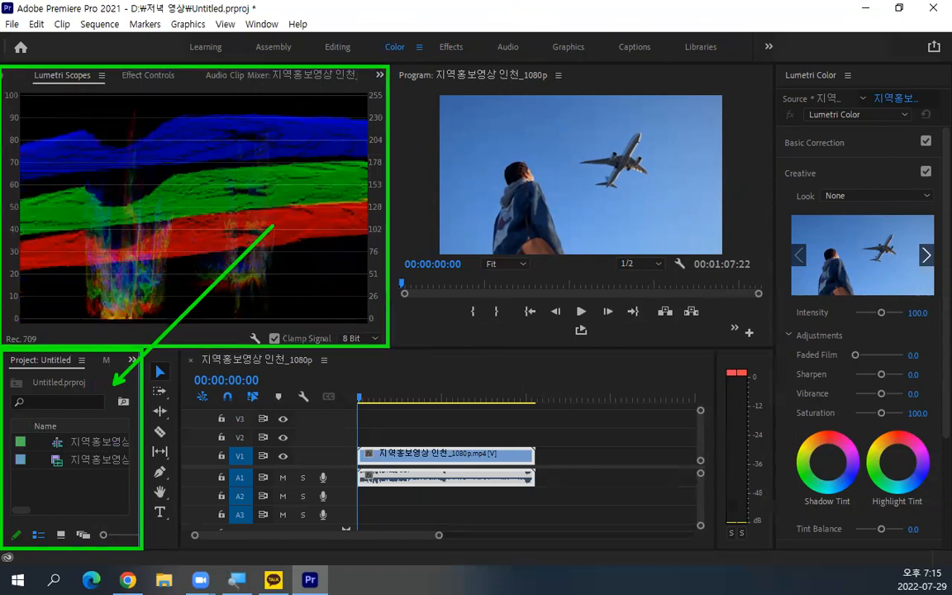
Step: Scrub the sequence to 00:00:13:24 and examine that frame in the Lumetri Scopes
{"action": "left_click_drag", "start_coordinate": [360, 399], "coordinate": [396, 401]}
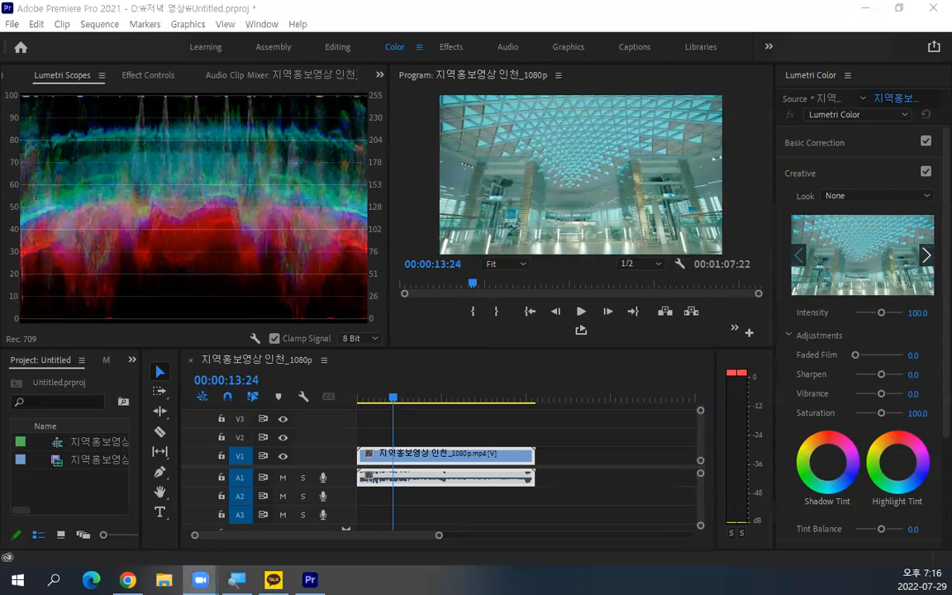
{"action": "key", "text": "super+e"}
{"action": "left_click", "coordinate": [72, 448]}
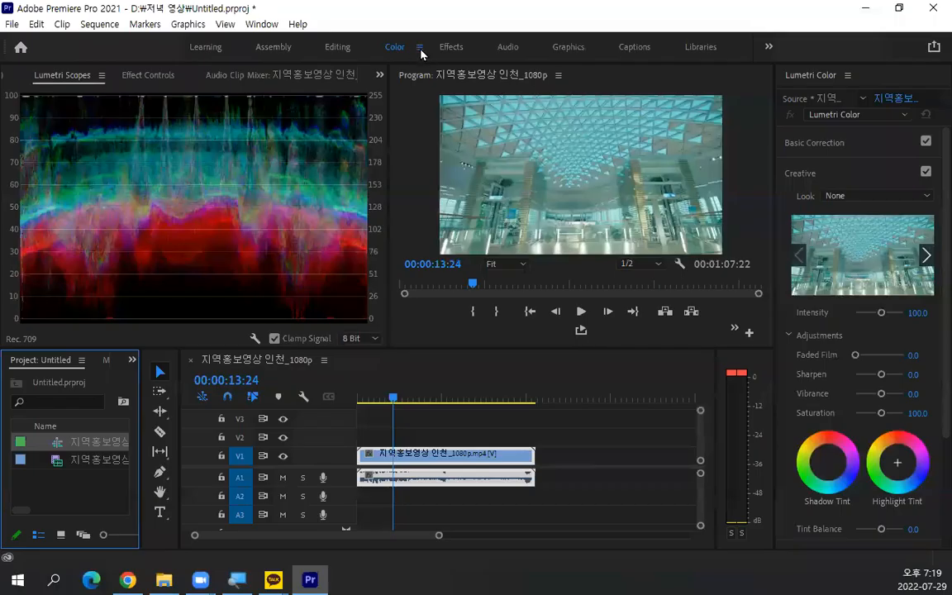
Step: Reset the Color workspace to its saved layout again
{"action": "left_click", "coordinate": [448, 94]}
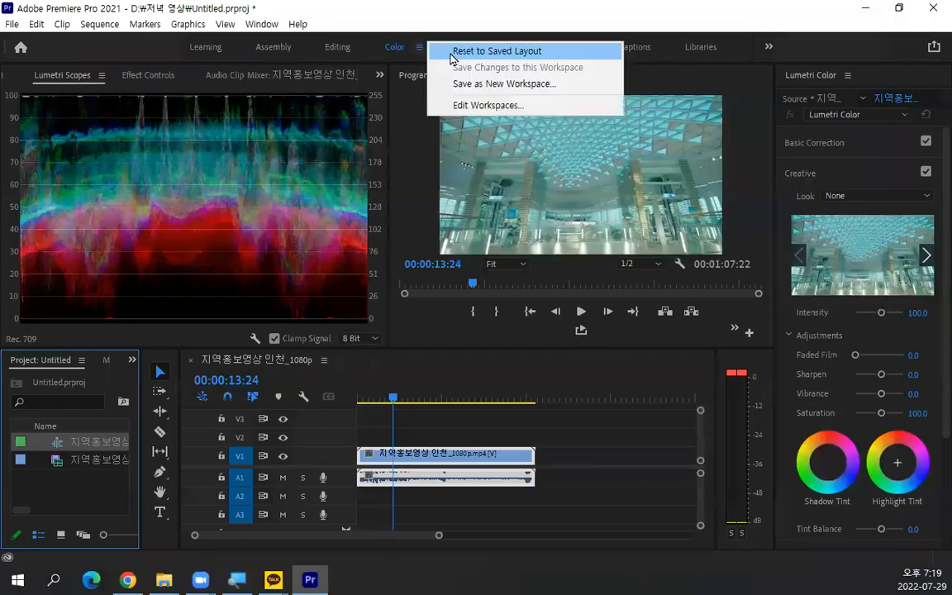
{"action": "left_click", "coordinate": [452, 51]}
Step: Play the sequence from the start and scrub on to 00:00:30:12, comparing the picture with the RGB waveform
{"action": "mouse_move", "coordinate": [389, 397]}
{"action": "left_mouse_down"}
{"action": "mouse_move", "coordinate": [355, 399]}
{"action": "mouse_move", "coordinate": [390, 400]}
{"action": "left_mouse_up"}
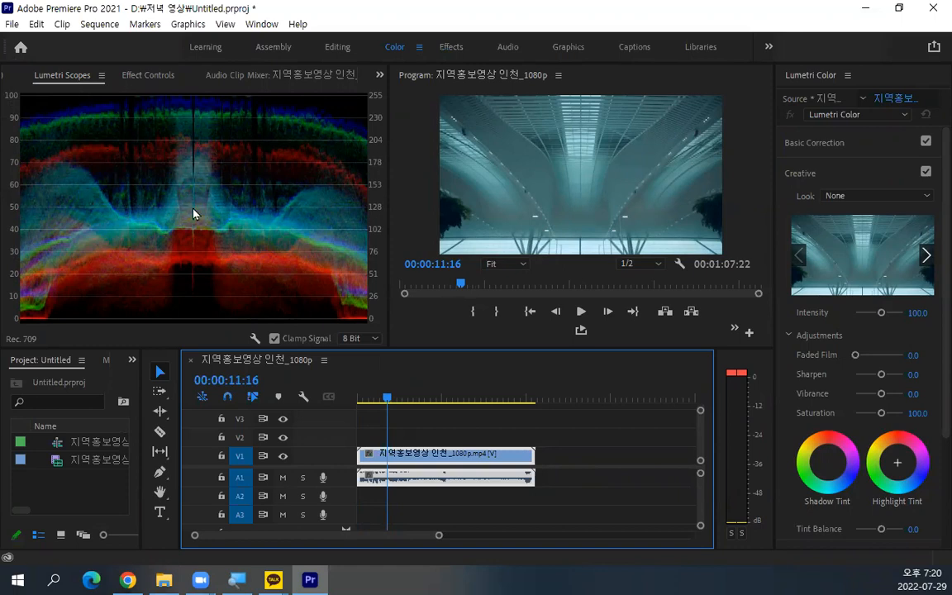
{"action": "left_click_drag", "start_coordinate": [378, 397], "coordinate": [358, 402]}
{"action": "key", "text": "space"}
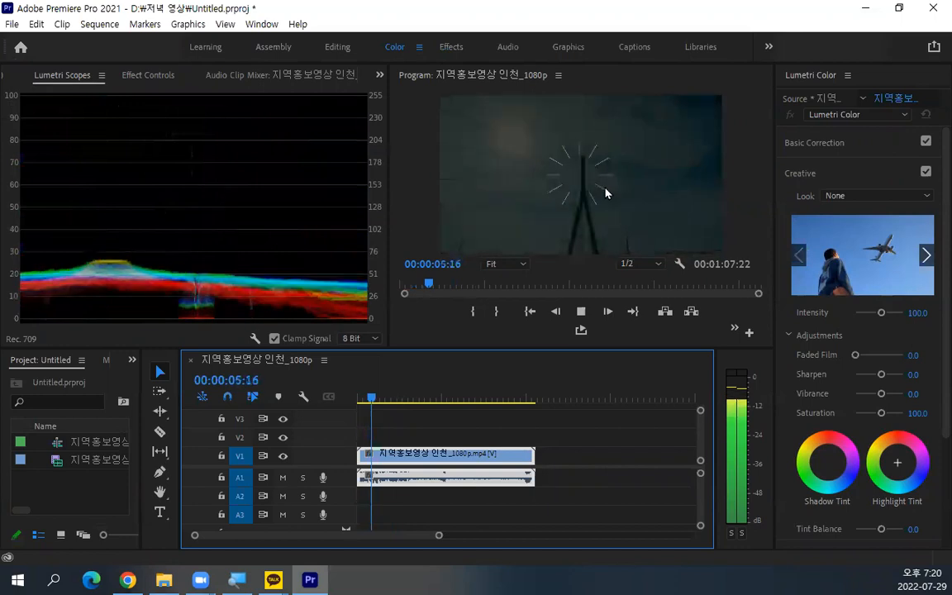
{"action": "key", "text": "space"}
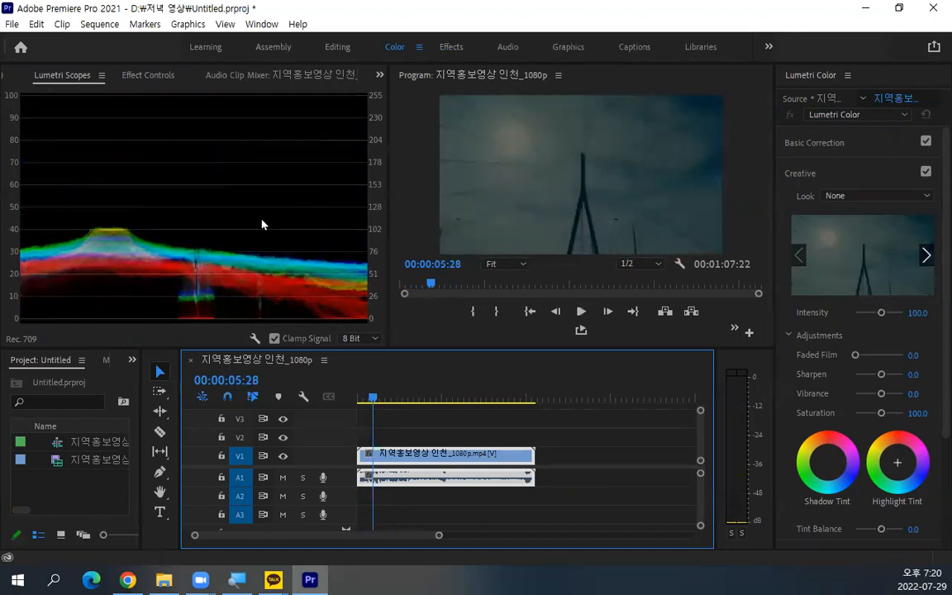
{"action": "left_click_drag", "start_coordinate": [413, 397], "coordinate": [436, 395]}
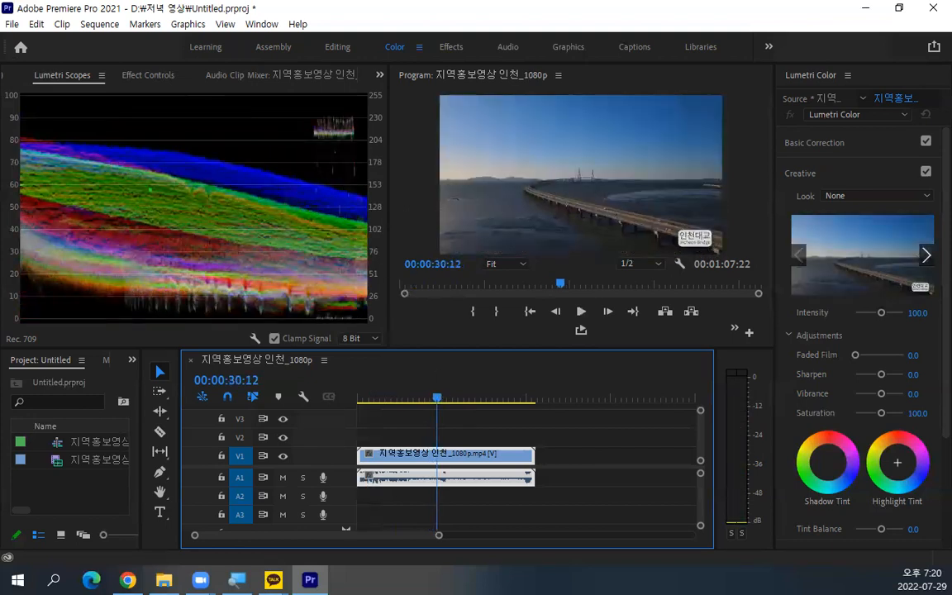
{"action": "mouse_move", "coordinate": [498, 154]}
{"action": "left_mouse_down"}
{"action": "mouse_move", "coordinate": [506, 202]}
{"action": "mouse_move", "coordinate": [509, 163]}
{"action": "mouse_move", "coordinate": [535, 176]}
{"action": "mouse_move", "coordinate": [562, 166]}
{"action": "mouse_move", "coordinate": [544, 155]}
{"action": "mouse_move", "coordinate": [573, 181]}
{"action": "left_mouse_up"}
{"action": "mouse_move", "coordinate": [586, 129]}
{"action": "left_mouse_down"}
{"action": "mouse_move", "coordinate": [589, 172]}
{"action": "mouse_move", "coordinate": [609, 150]}
{"action": "mouse_move", "coordinate": [613, 189]}
{"action": "left_mouse_up"}
{"action": "key", "text": "Escape"}
Step: Move the playhead to 00:00:11:08 to examine the RGB waveform of the ceiling shot
{"action": "left_click", "coordinate": [418, 397]}
{"action": "left_click_drag", "start_coordinate": [418, 397], "coordinate": [390, 397]}
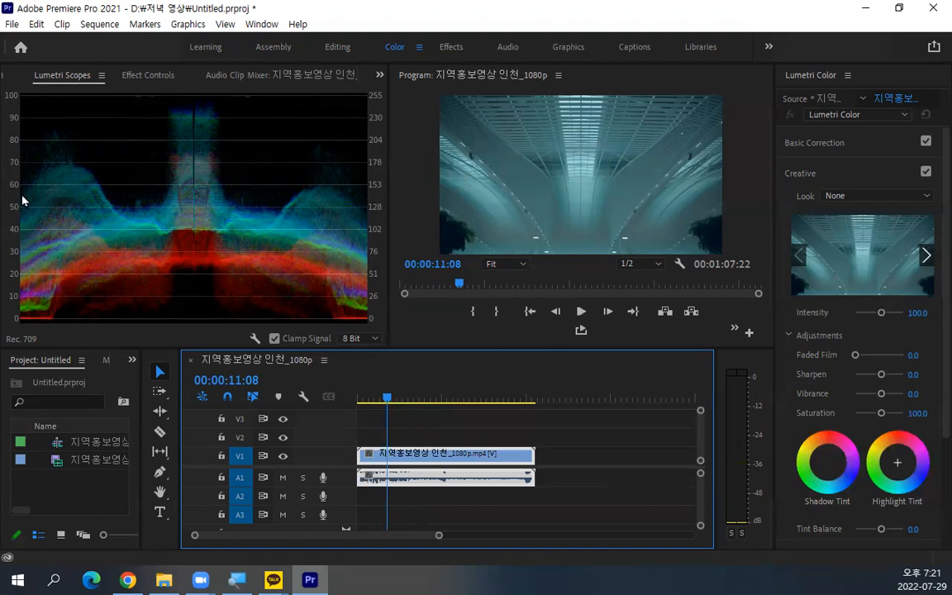
{"action": "mouse_move", "coordinate": [36, 192]}
{"action": "left_mouse_down"}
{"action": "mouse_move", "coordinate": [36, 302]}
{"action": "mouse_move", "coordinate": [64, 193]}
{"action": "mouse_move", "coordinate": [58, 299]}
{"action": "left_mouse_up"}
{"action": "left_click_drag", "start_coordinate": [84, 188], "coordinate": [96, 310]}
{"action": "left_click_drag", "start_coordinate": [115, 225], "coordinate": [123, 295]}
{"action": "mouse_move", "coordinate": [160, 217]}
{"action": "left_mouse_down"}
{"action": "mouse_move", "coordinate": [165, 273]}
{"action": "mouse_move", "coordinate": [188, 269]}
{"action": "left_mouse_up"}
{"action": "key", "text": "Escape"}
{"action": "left_click_drag", "start_coordinate": [77, 163], "coordinate": [115, 115]}
{"action": "key", "text": "ctrl+z"}
{"action": "mouse_move", "coordinate": [442, 113]}
{"action": "left_mouse_down"}
{"action": "mouse_move", "coordinate": [497, 129]}
{"action": "mouse_move", "coordinate": [570, 228]}
{"action": "mouse_move", "coordinate": [562, 105]}
{"action": "mouse_move", "coordinate": [589, 124]}
{"action": "mouse_move", "coordinate": [613, 223]}
{"action": "mouse_move", "coordinate": [603, 192]}
{"action": "mouse_move", "coordinate": [675, 105]}
{"action": "mouse_move", "coordinate": [725, 89]}
{"action": "left_mouse_up"}
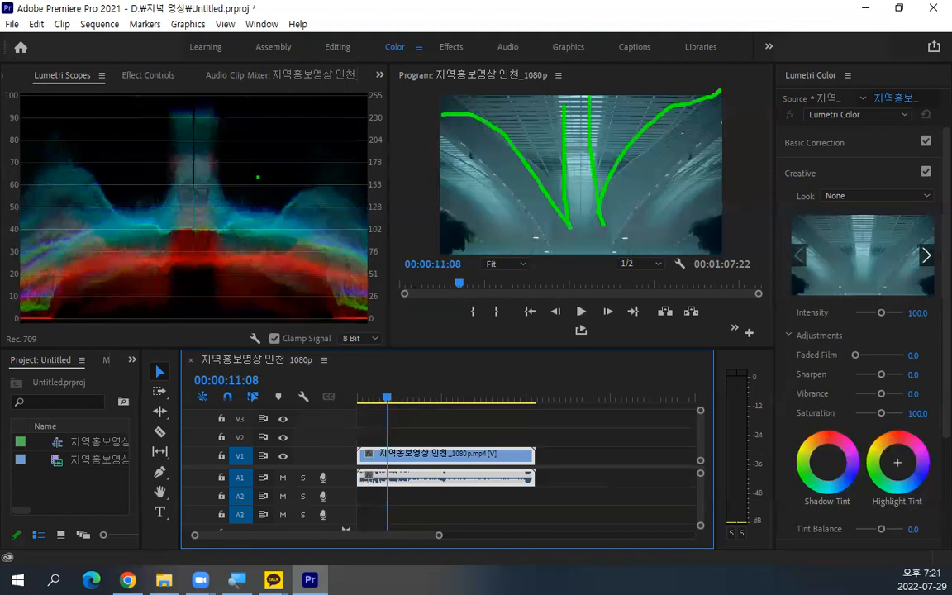
{"action": "left_click_drag", "start_coordinate": [206, 130], "coordinate": [332, 79]}
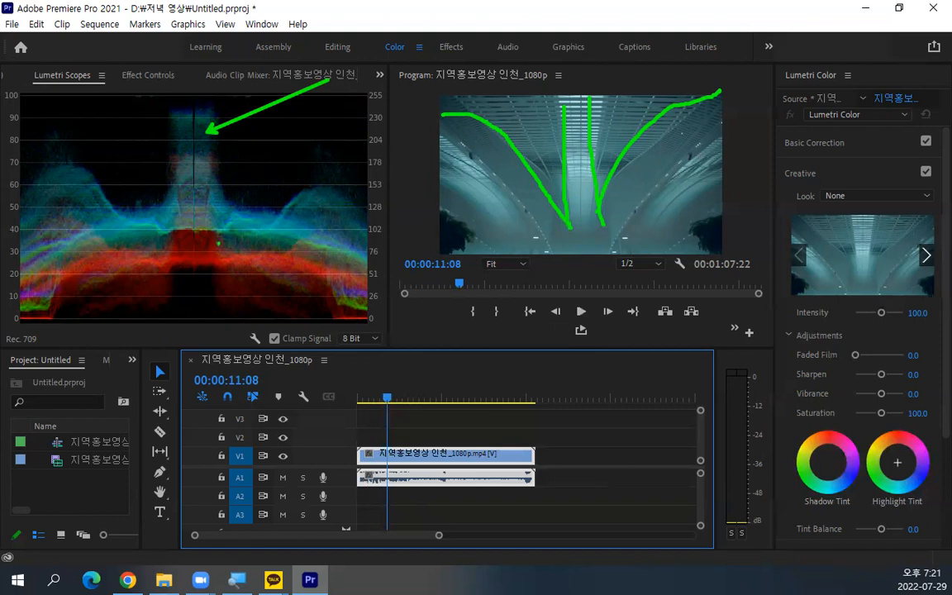
{"action": "key", "text": "Escape"}
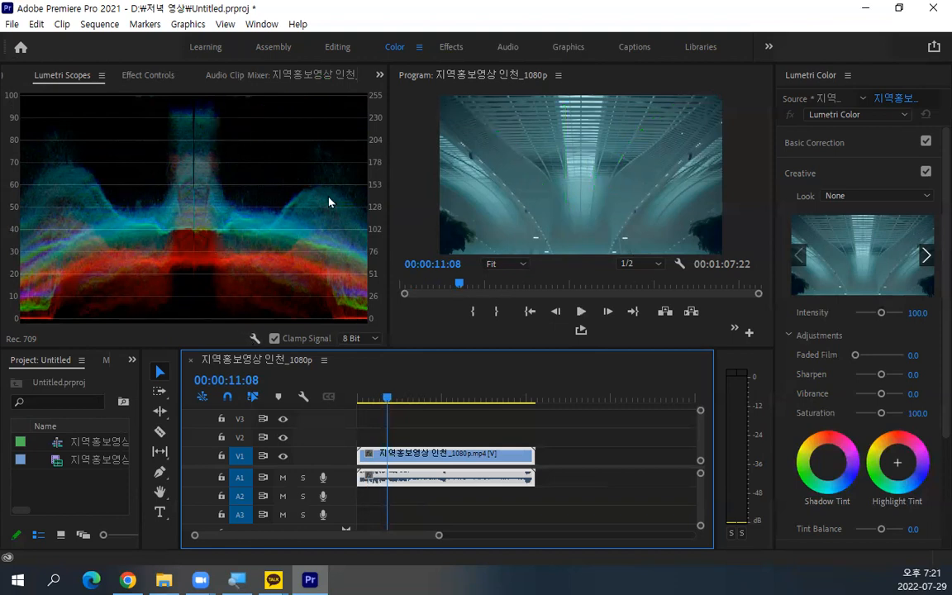
Step: Set the waveform type in the Lumetri Scopes to YC no Chroma
{"action": "right_click", "coordinate": [250, 332]}
{"action": "left_click", "coordinate": [187, 340]}
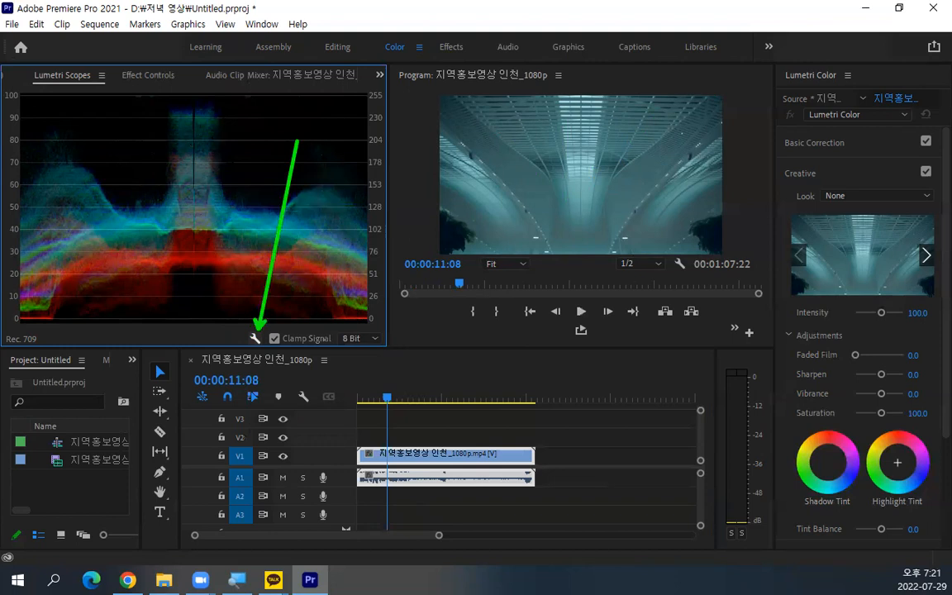
{"action": "left_click", "coordinate": [255, 338]}
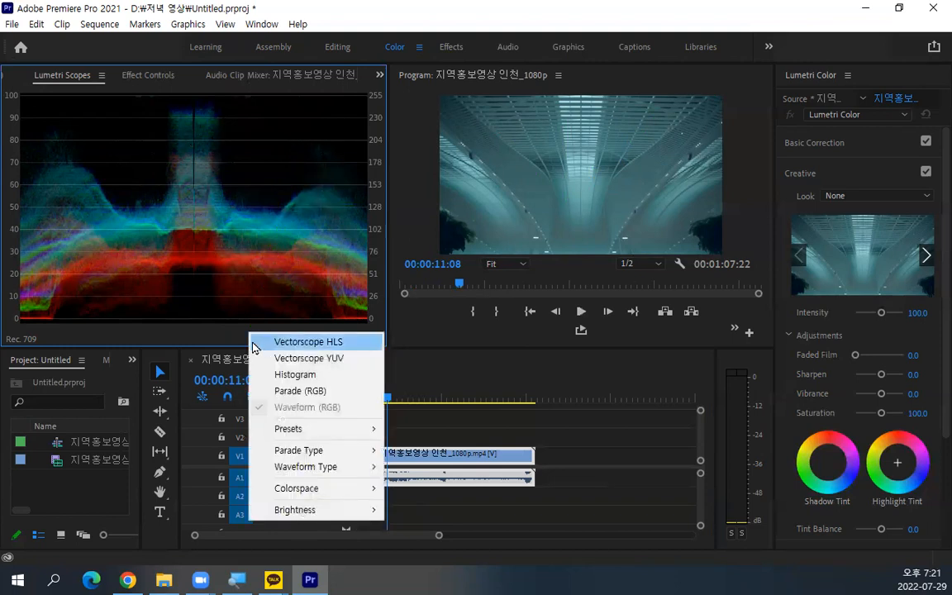
{"action": "mouse_move", "coordinate": [314, 468]}
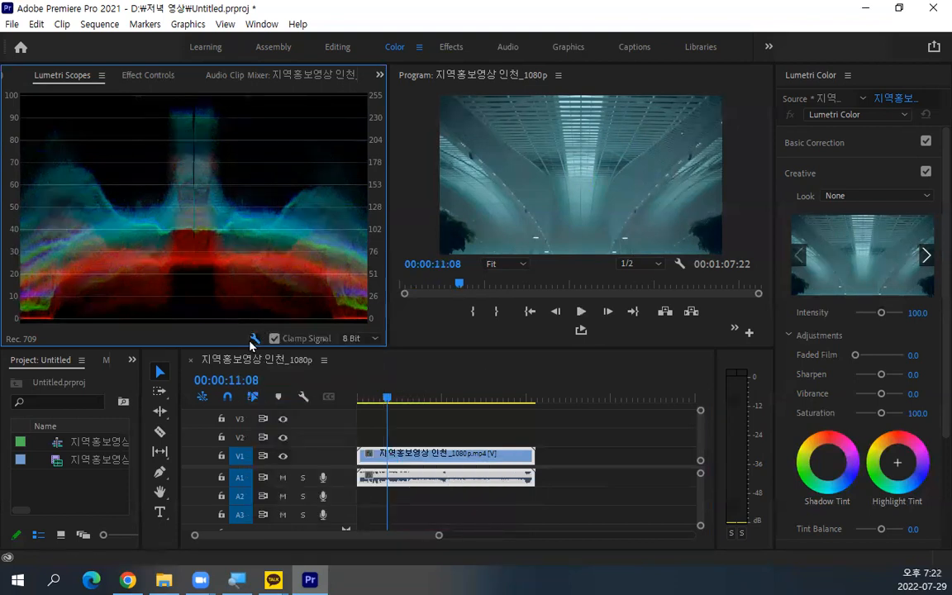
{"action": "left_click", "coordinate": [254, 340]}
{"action": "mouse_move", "coordinate": [323, 467]}
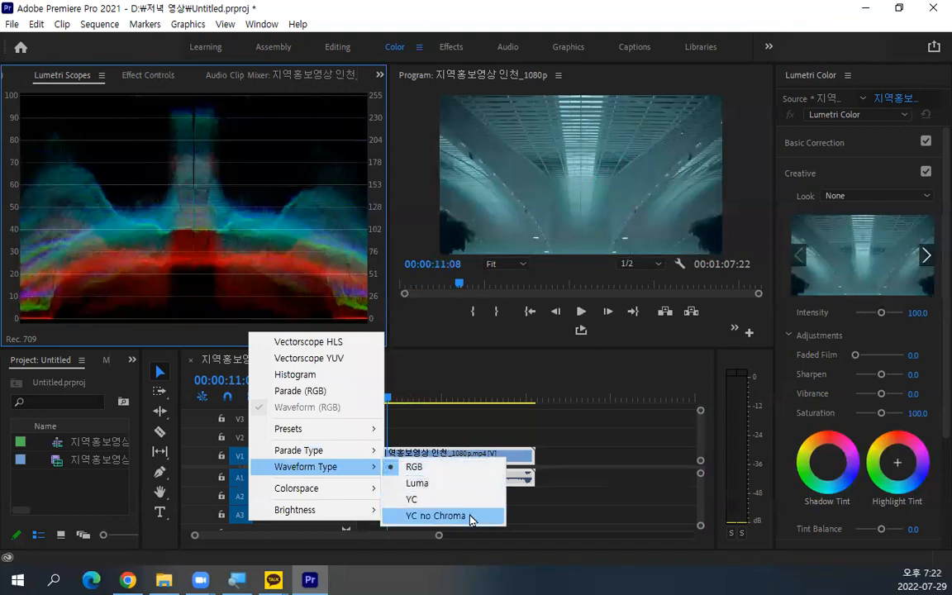
{"action": "left_click", "coordinate": [469, 516]}
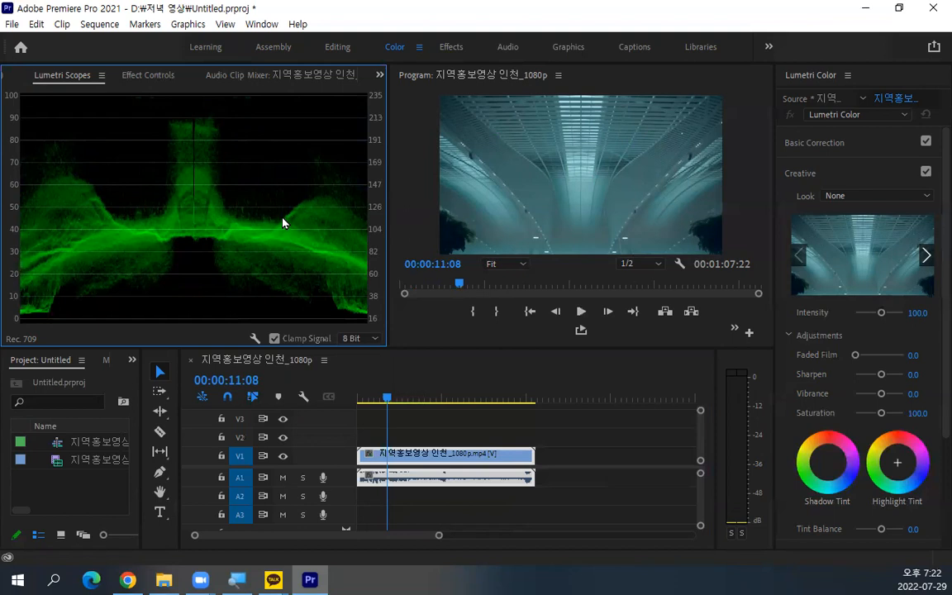
Step: Play the sequence from the start to watch the luminance waveform, and return the playhead to 00:00:05:02
{"action": "left_click", "coordinate": [372, 400]}
{"action": "left_click_drag", "start_coordinate": [370, 404], "coordinate": [348, 405]}
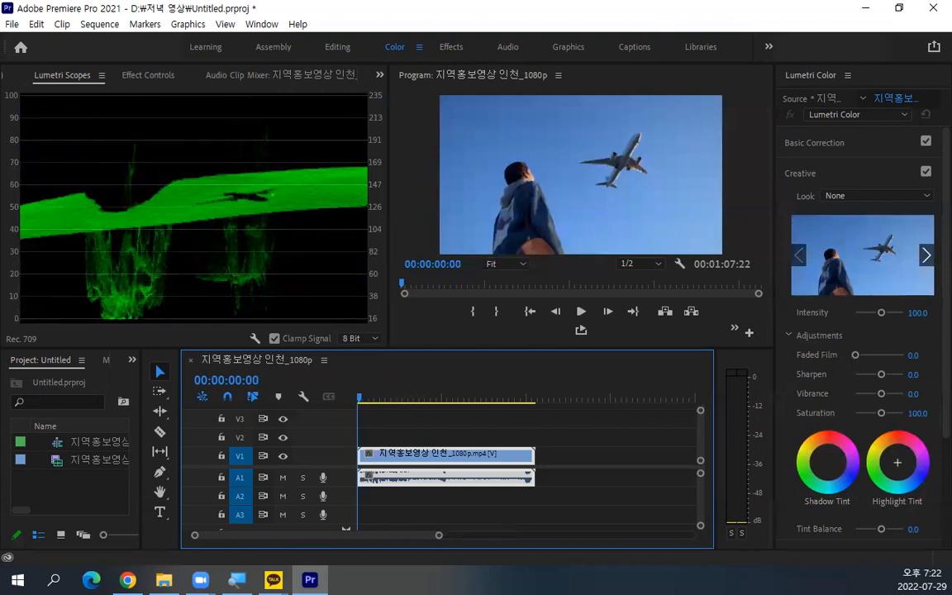
{"action": "key", "text": "space"}
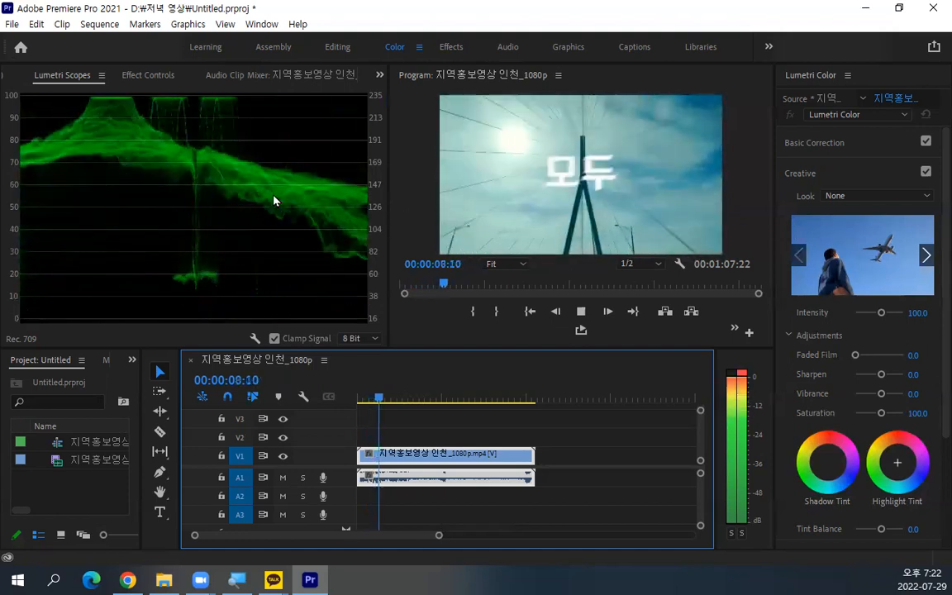
{"action": "key", "text": "space"}
{"action": "left_click", "coordinate": [369, 397]}
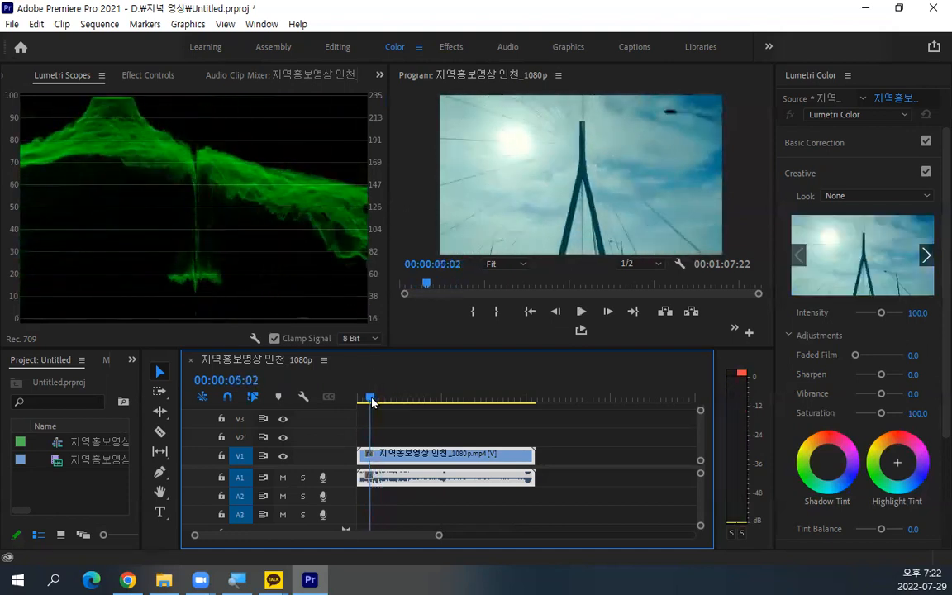
{"action": "mouse_move", "coordinate": [18, 93]}
{"action": "left_mouse_down"}
{"action": "mouse_move", "coordinate": [290, 161]}
{"action": "mouse_move", "coordinate": [368, 161]}
{"action": "left_mouse_up"}
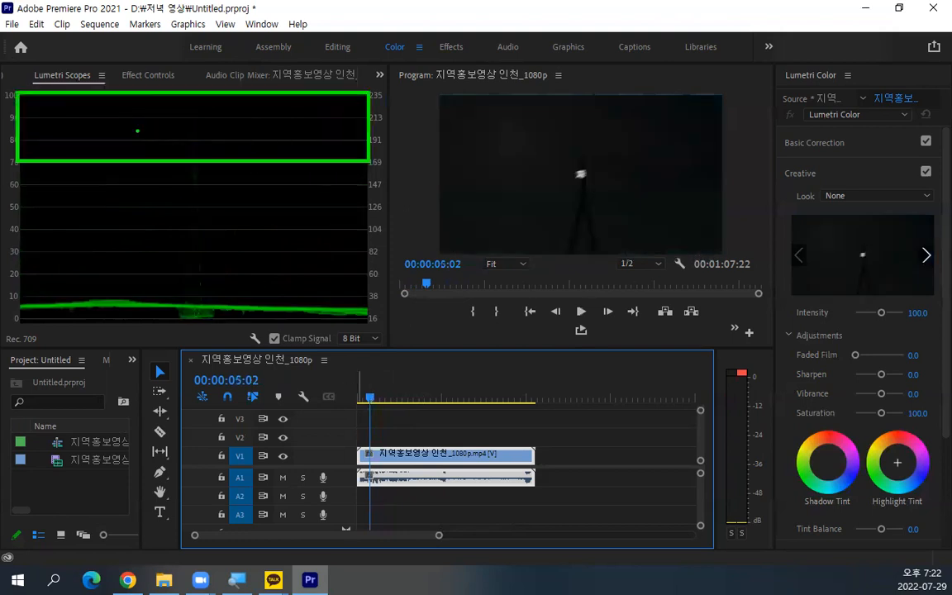
{"action": "mouse_move", "coordinate": [141, 116]}
{"action": "left_mouse_down"}
{"action": "mouse_move", "coordinate": [149, 143]}
{"action": "mouse_move", "coordinate": [162, 135]}
{"action": "mouse_move", "coordinate": [186, 156]}
{"action": "left_mouse_up"}
{"action": "mouse_move", "coordinate": [186, 137]}
{"action": "left_mouse_down"}
{"action": "mouse_move", "coordinate": [201, 139]}
{"action": "mouse_move", "coordinate": [233, 107]}
{"action": "left_mouse_up"}
{"action": "mouse_move", "coordinate": [230, 124]}
{"action": "left_mouse_down"}
{"action": "mouse_move", "coordinate": [235, 140]}
{"action": "mouse_move", "coordinate": [276, 111]}
{"action": "left_mouse_up"}
{"action": "left_click_drag", "start_coordinate": [275, 87], "coordinate": [275, 152]}
{"action": "mouse_move", "coordinate": [277, 147]}
{"action": "left_mouse_down"}
{"action": "mouse_move", "coordinate": [296, 131]}
{"action": "mouse_move", "coordinate": [261, 142]}
{"action": "left_mouse_up"}
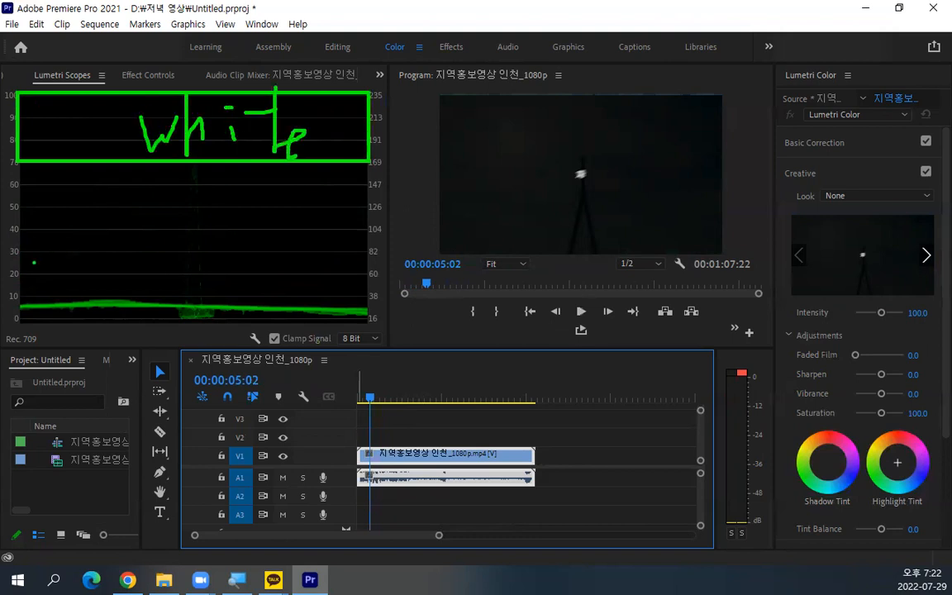
{"action": "left_click_drag", "start_coordinate": [19, 261], "coordinate": [369, 323]}
{"action": "left_click_drag", "start_coordinate": [123, 283], "coordinate": [126, 313]}
{"action": "left_click", "coordinate": [134, 266]}
{"action": "mouse_move", "coordinate": [134, 266]}
{"action": "left_mouse_down"}
{"action": "mouse_move", "coordinate": [136, 307]}
{"action": "mouse_move", "coordinate": [222, 296]}
{"action": "mouse_move", "coordinate": [233, 245]}
{"action": "mouse_move", "coordinate": [234, 290]}
{"action": "mouse_move", "coordinate": [266, 293]}
{"action": "mouse_move", "coordinate": [320, 264]}
{"action": "left_mouse_up"}
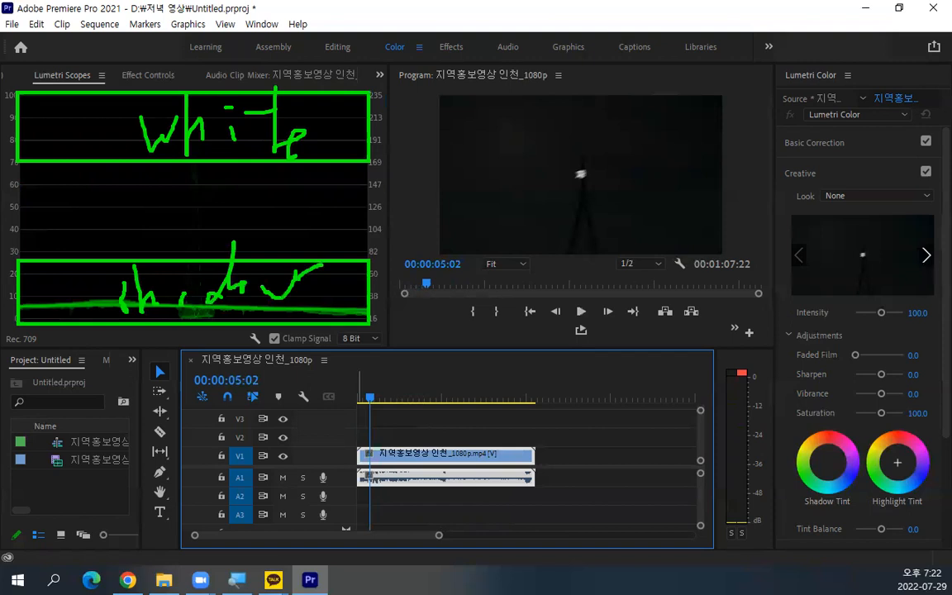
{"action": "key", "text": "e"}
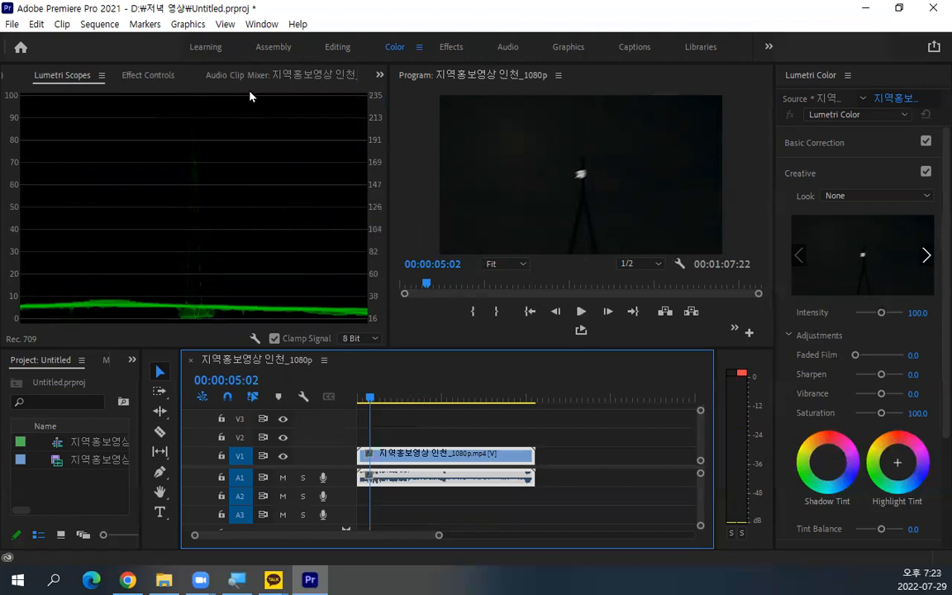
Step: Play the sequence from the start and stop at 00:00:02:28 to examine the luminance waveform of the airplane shot
{"action": "left_click_drag", "start_coordinate": [369, 397], "coordinate": [353, 402]}
{"action": "key", "text": "space"}
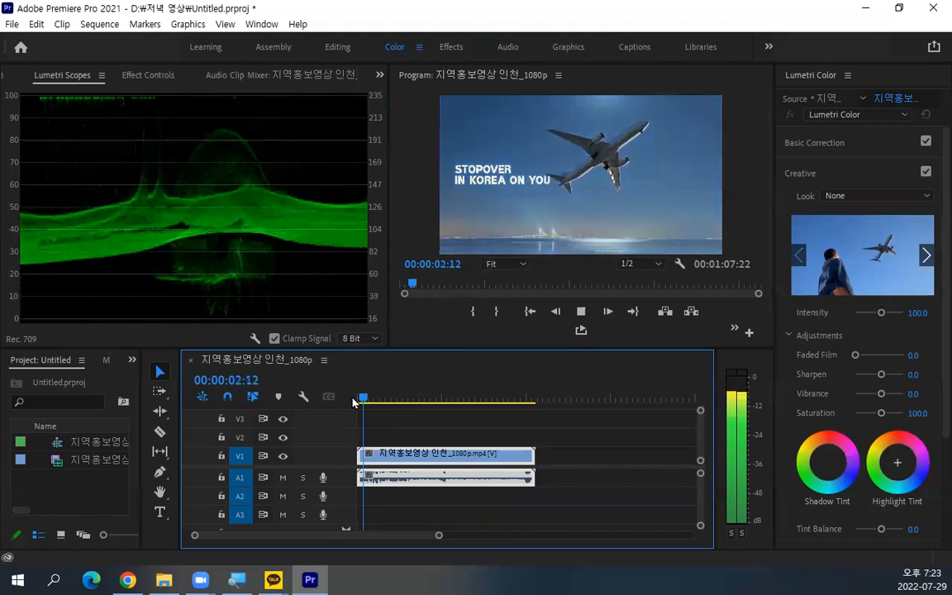
{"action": "key", "text": "space"}
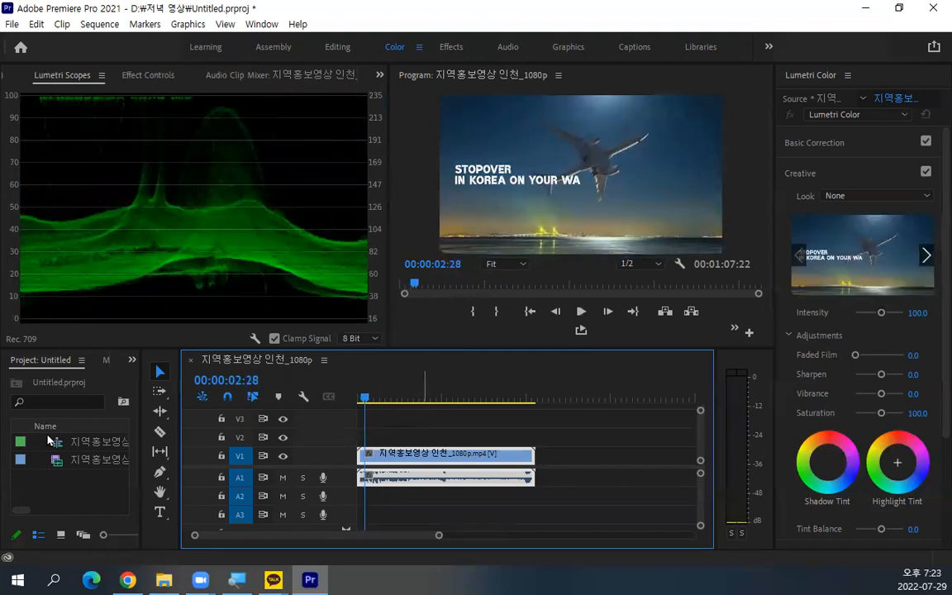
Step: Import the six MP4 clips listed directly above 지역홍보영상 인천_1080p.mp4 and place them on V1 and A1 directly after the promotional video
{"action": "double_click", "coordinate": [73, 500]}
{"action": "scroll", "coordinate": [232, 248], "scroll_direction": "down", "scroll_amount": 5}
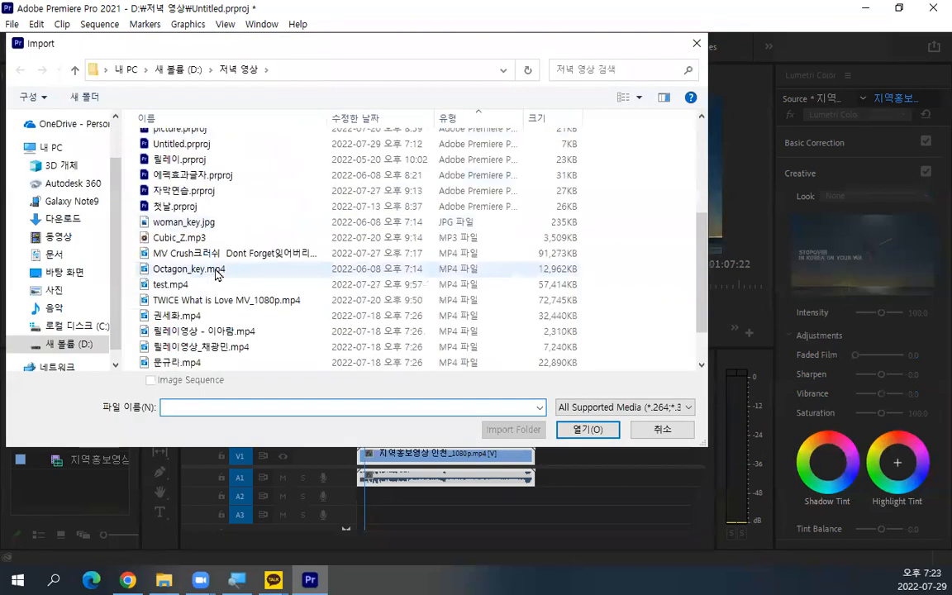
{"action": "left_click", "coordinate": [220, 282]}
{"action": "left_click_drag", "start_coordinate": [220, 283], "coordinate": [184, 349]}
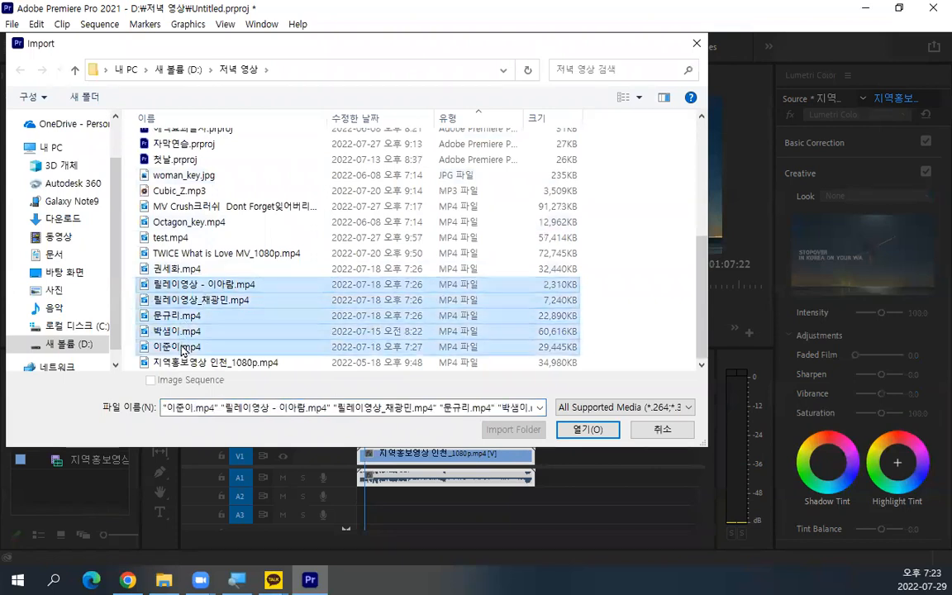
{"action": "left_click", "coordinate": [165, 268], "text": "ctrl"}
{"action": "left_click", "coordinate": [172, 318]}
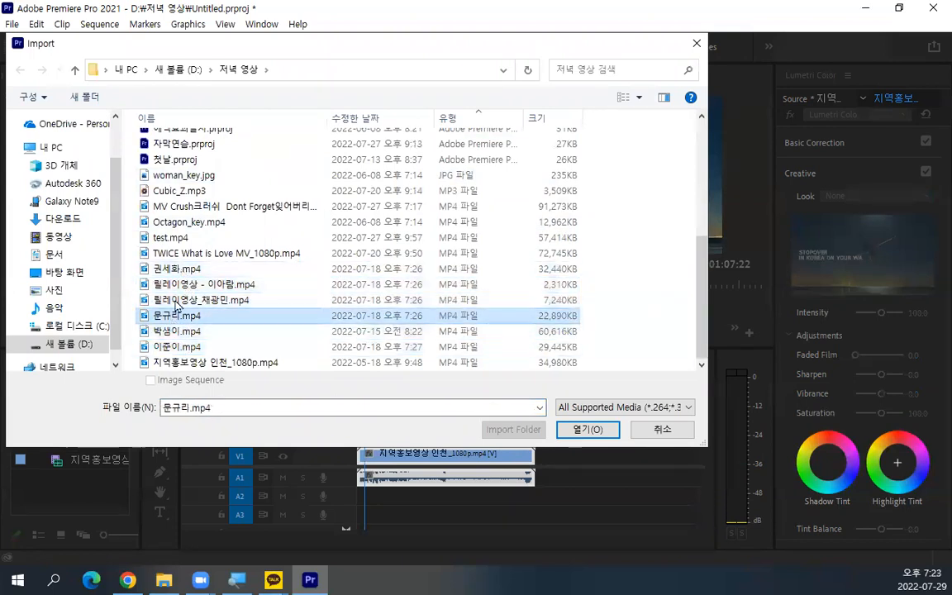
{"action": "left_click", "coordinate": [173, 268]}
{"action": "left_click", "coordinate": [178, 346], "text": "shift"}
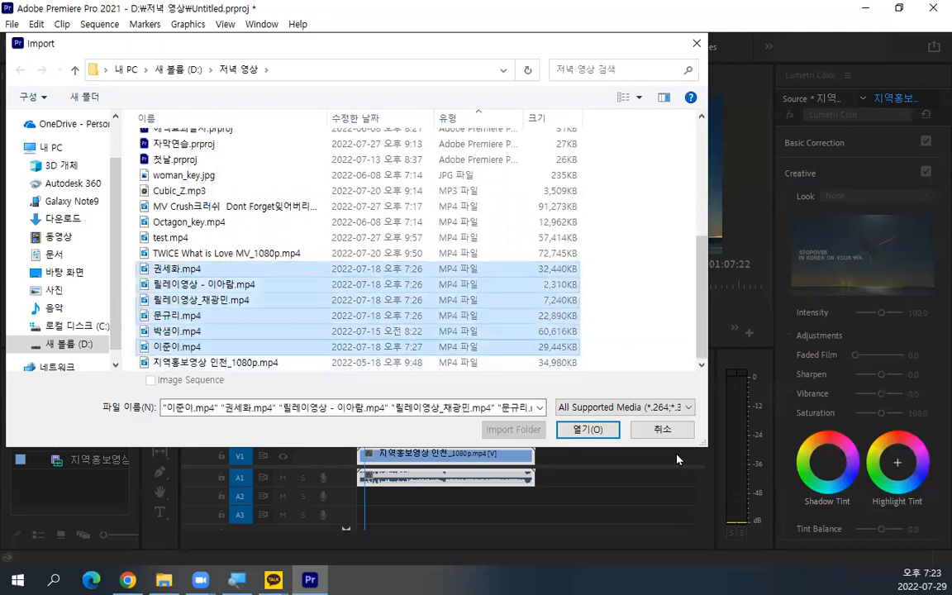
{"action": "left_click", "coordinate": [598, 429]}
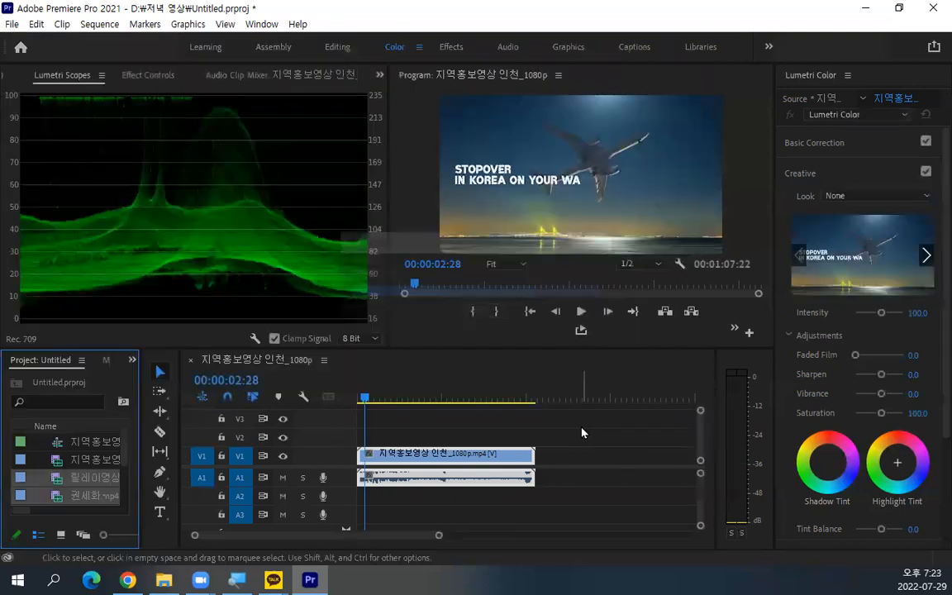
{"action": "left_click_drag", "start_coordinate": [79, 477], "coordinate": [580, 479]}
Step: Move the playhead to 00:01:15:23 and compare the bright wall and dark door of the first added clip with its luminance waveform
{"action": "left_click_drag", "start_coordinate": [549, 399], "coordinate": [557, 398]}
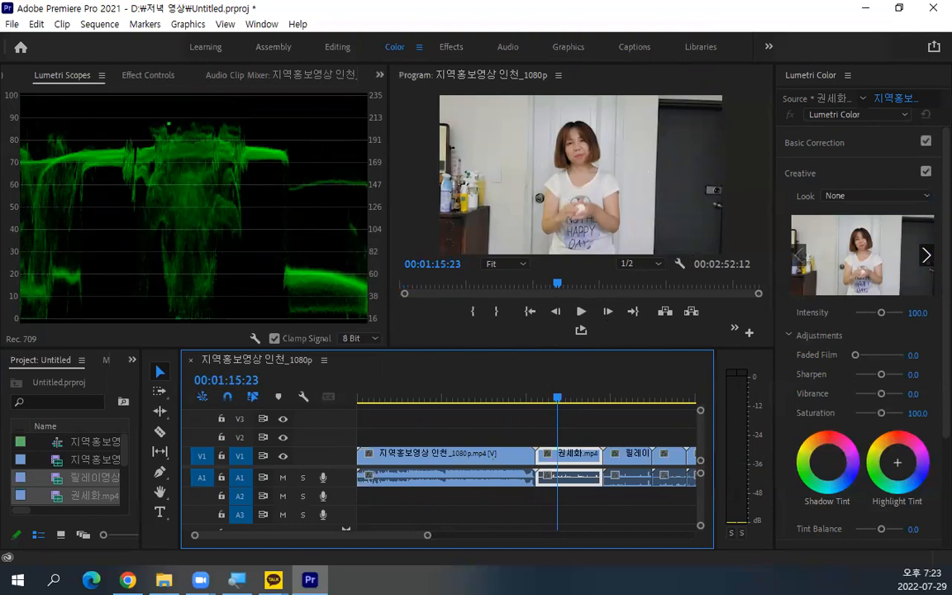
{"action": "mouse_move", "coordinate": [188, 123]}
{"action": "left_mouse_down"}
{"action": "mouse_move", "coordinate": [147, 170]}
{"action": "mouse_move", "coordinate": [142, 286]}
{"action": "mouse_move", "coordinate": [229, 173]}
{"action": "mouse_move", "coordinate": [241, 310]}
{"action": "left_mouse_up"}
{"action": "key", "text": "Escape"}
{"action": "mouse_move", "coordinate": [501, 160]}
{"action": "left_mouse_down"}
{"action": "mouse_move", "coordinate": [506, 114]}
{"action": "mouse_move", "coordinate": [518, 153]}
{"action": "left_mouse_up"}
{"action": "mouse_move", "coordinate": [648, 149]}
{"action": "left_mouse_down"}
{"action": "mouse_move", "coordinate": [641, 114]}
{"action": "mouse_move", "coordinate": [695, 213]}
{"action": "mouse_move", "coordinate": [664, 181]}
{"action": "mouse_move", "coordinate": [690, 155]}
{"action": "mouse_move", "coordinate": [708, 188]}
{"action": "left_mouse_up"}
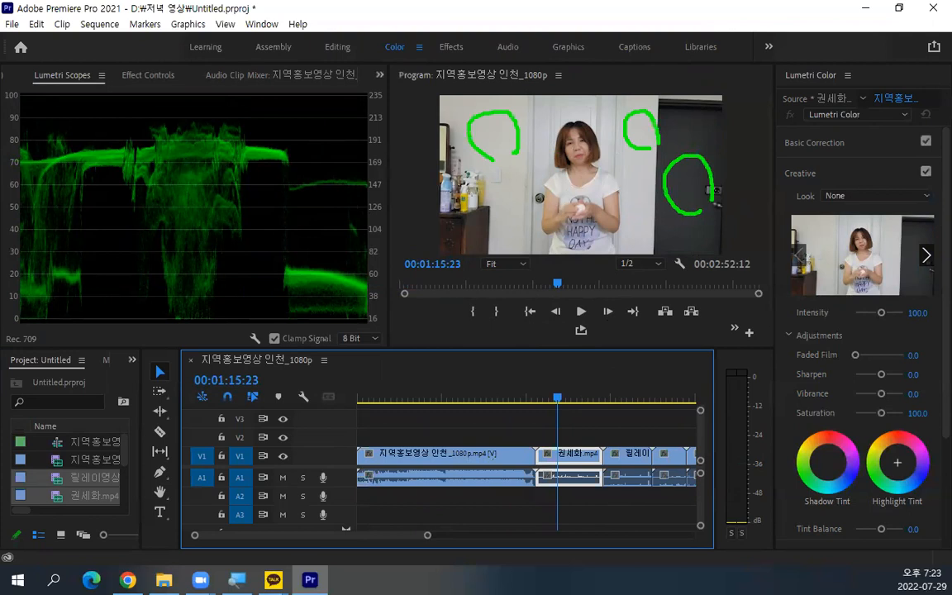
{"action": "mouse_move", "coordinate": [70, 147]}
{"action": "left_mouse_down"}
{"action": "mouse_move", "coordinate": [106, 102]}
{"action": "mouse_move", "coordinate": [135, 18]}
{"action": "left_mouse_up"}
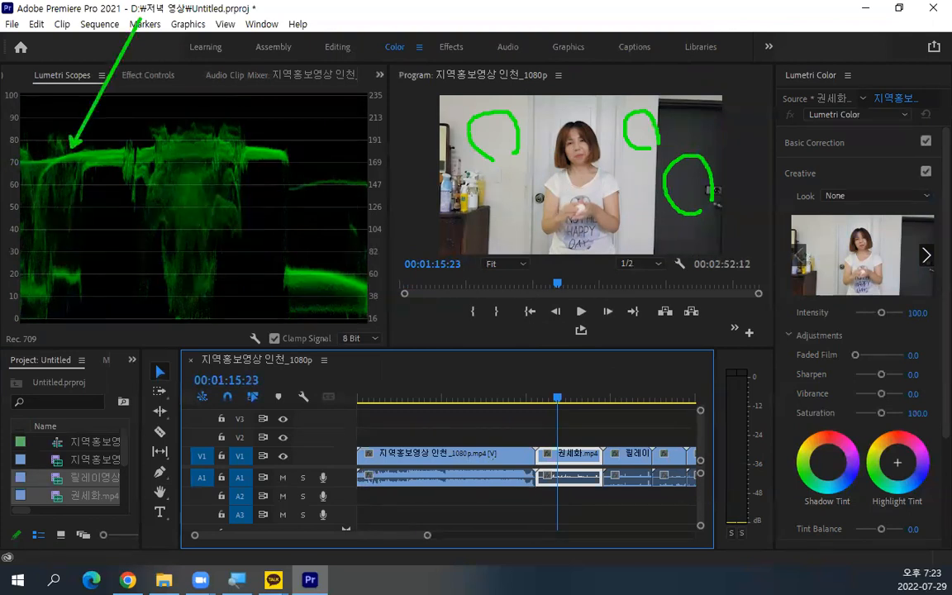
{"action": "left_click_drag", "start_coordinate": [322, 258], "coordinate": [386, 137]}
{"action": "key", "text": "Escape"}
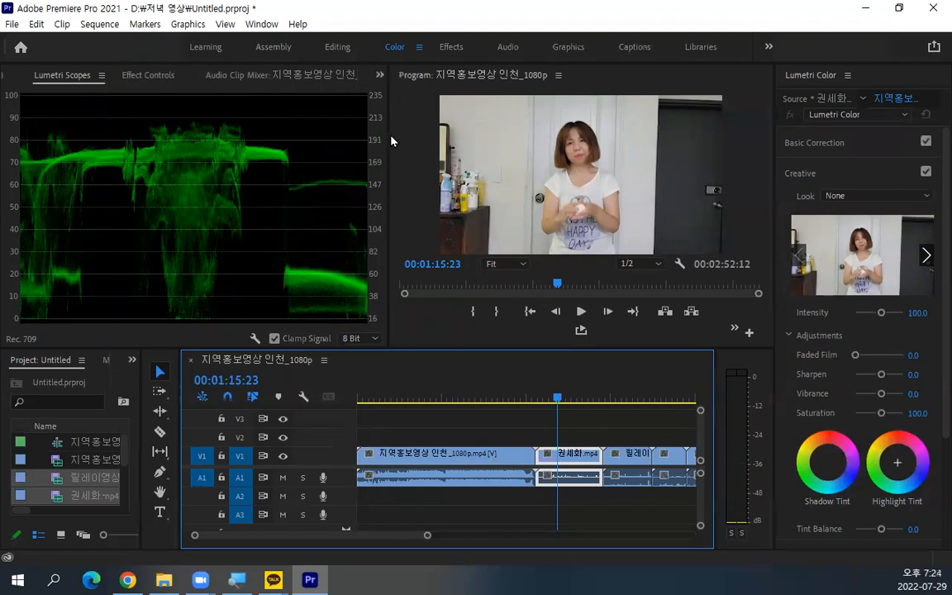
Step: Move the playhead to 00:01:38:26 and examine how the man and the bright wall appear in the luminance waveform
{"action": "left_click_drag", "start_coordinate": [600, 399], "coordinate": [619, 397]}
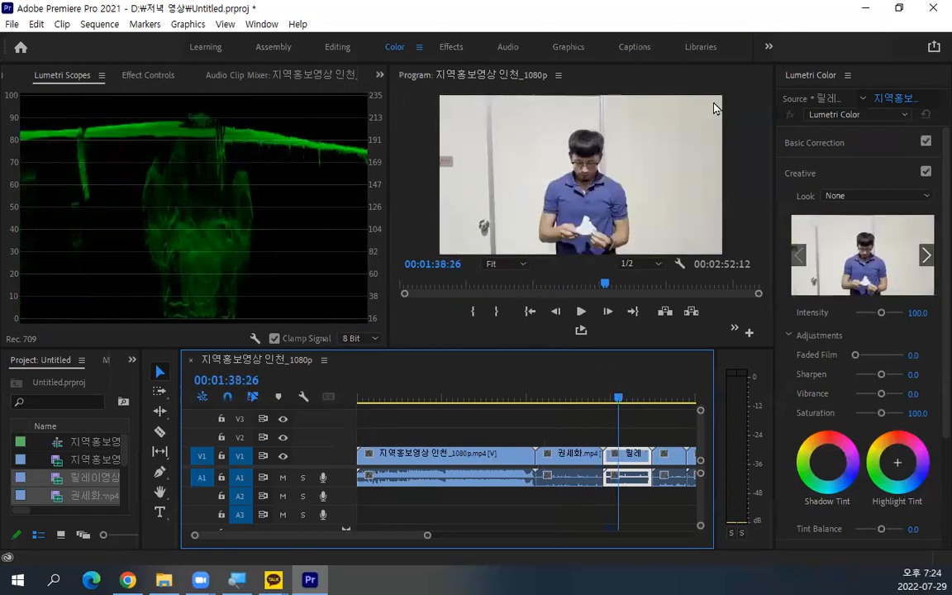
{"action": "mouse_move", "coordinate": [147, 329]}
{"action": "left_mouse_down"}
{"action": "mouse_move", "coordinate": [136, 207]}
{"action": "mouse_move", "coordinate": [167, 142]}
{"action": "mouse_move", "coordinate": [193, 123]}
{"action": "mouse_move", "coordinate": [221, 153]}
{"action": "mouse_move", "coordinate": [256, 221]}
{"action": "mouse_move", "coordinate": [242, 321]}
{"action": "left_mouse_up"}
{"action": "left_click_drag", "start_coordinate": [58, 136], "coordinate": [33, 264]}
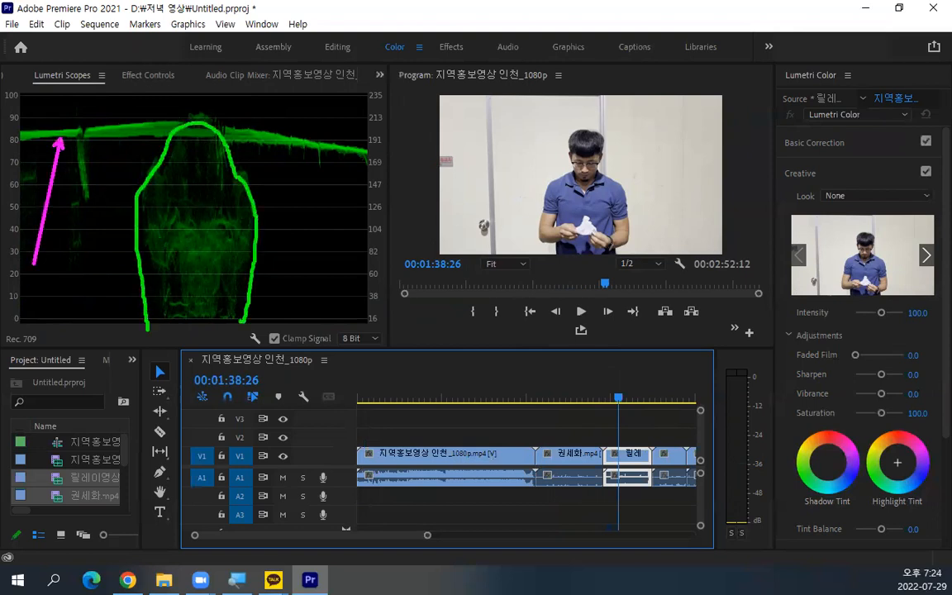
{"action": "left_click_drag", "start_coordinate": [322, 155], "coordinate": [361, 285]}
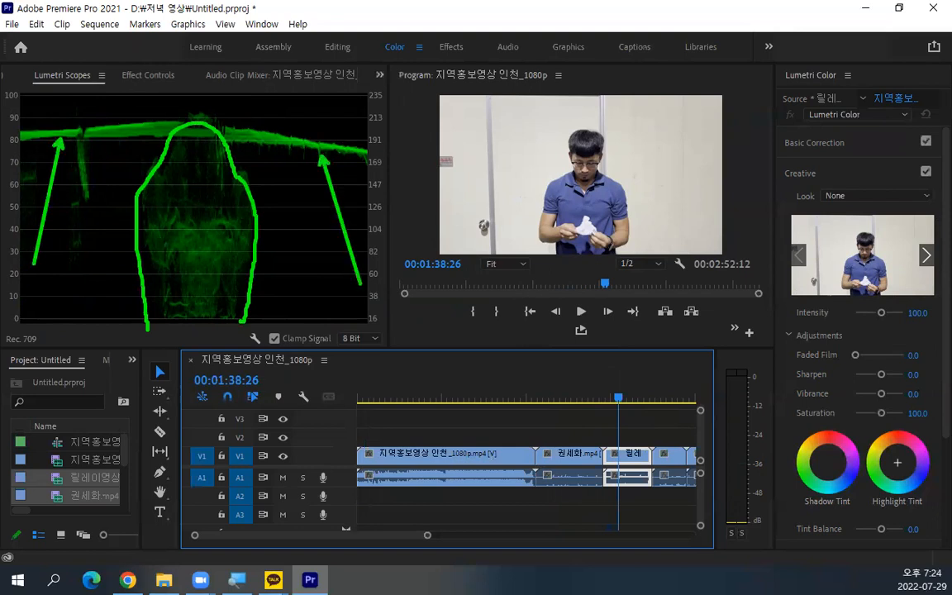
Step: Compare the waveforms of the remaining four clips at 00:01:57:22, 00:02:08:10, 00:02:21:09 and 00:02:44:12
{"action": "left_click", "coordinate": [669, 397]}
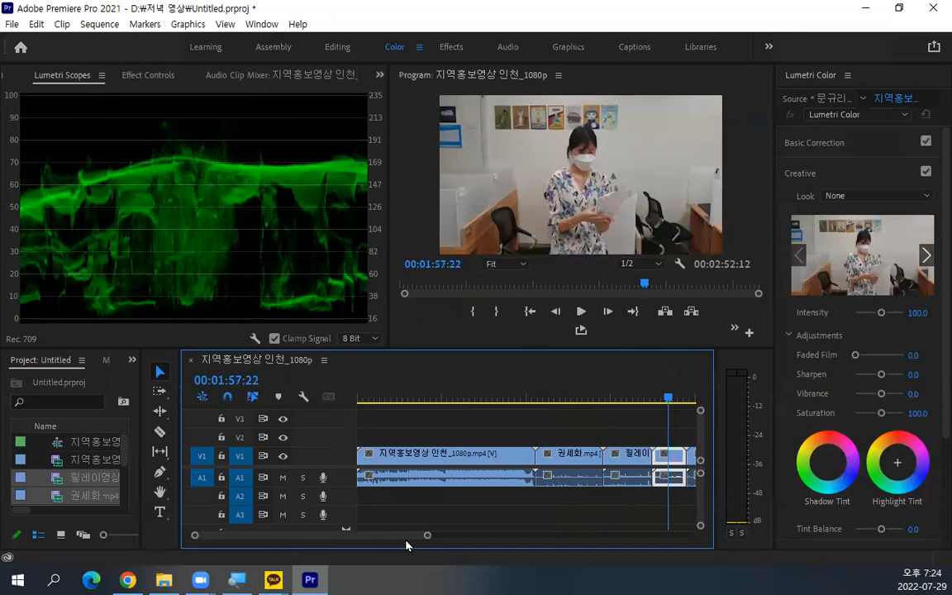
{"action": "scroll", "coordinate": [376, 487], "scroll_direction": "right", "scroll_amount": 3}
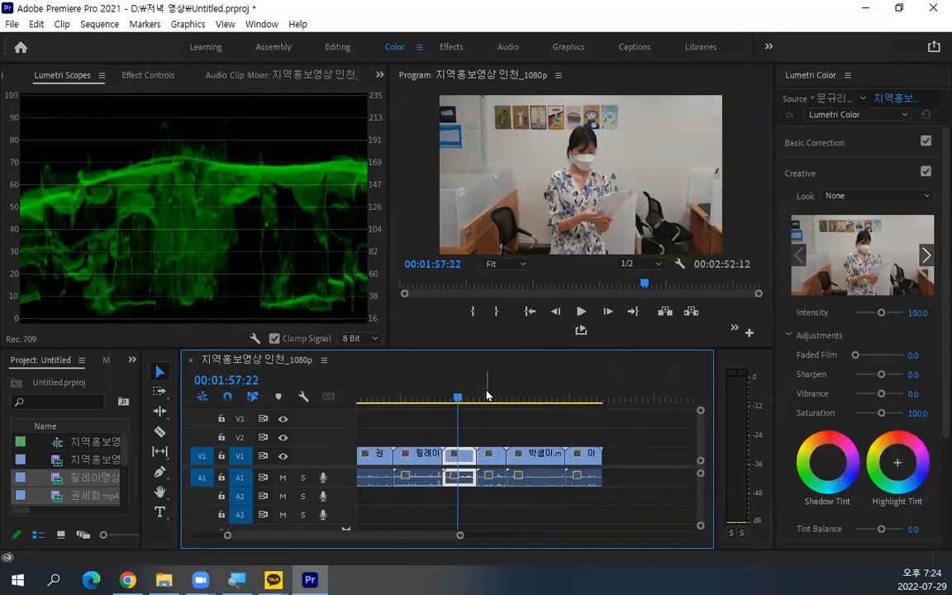
{"action": "left_click", "coordinate": [486, 396]}
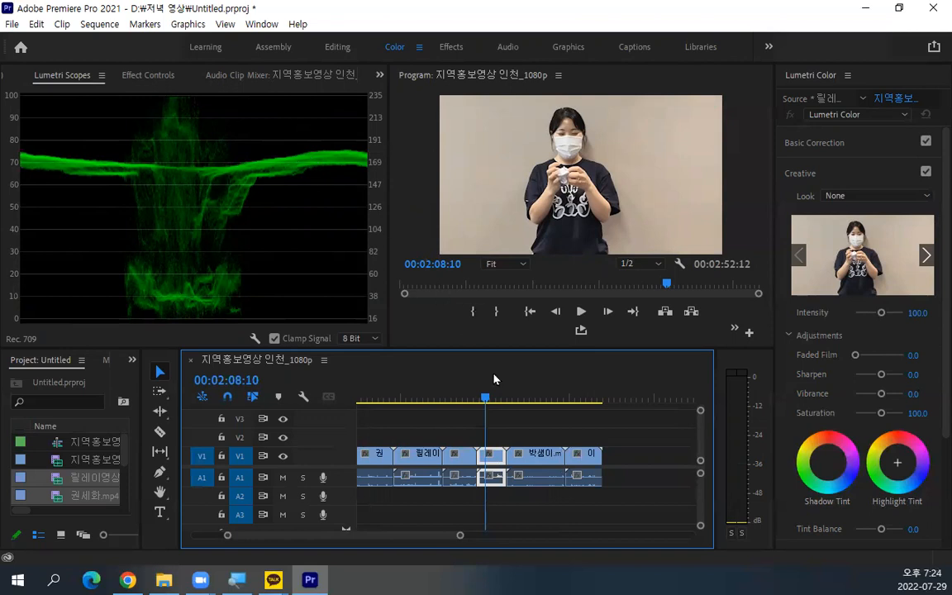
{"action": "left_click", "coordinate": [521, 398]}
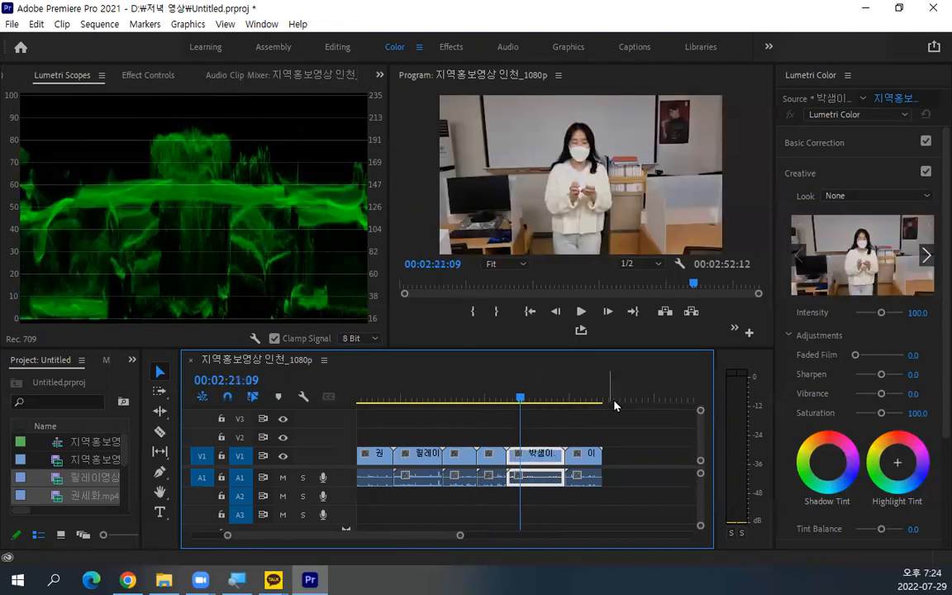
{"action": "left_click", "coordinate": [582, 398]}
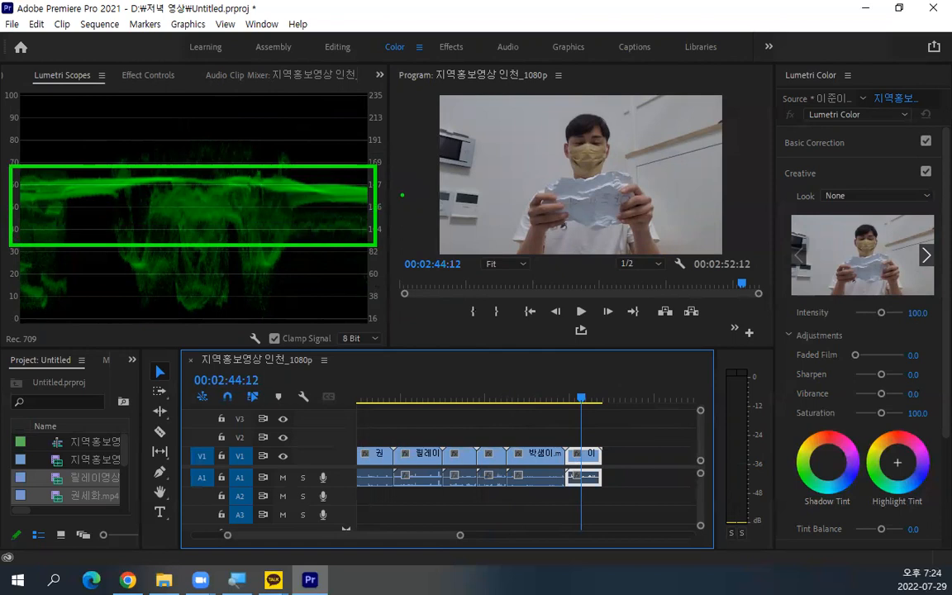
{"action": "key", "text": "Escape"}
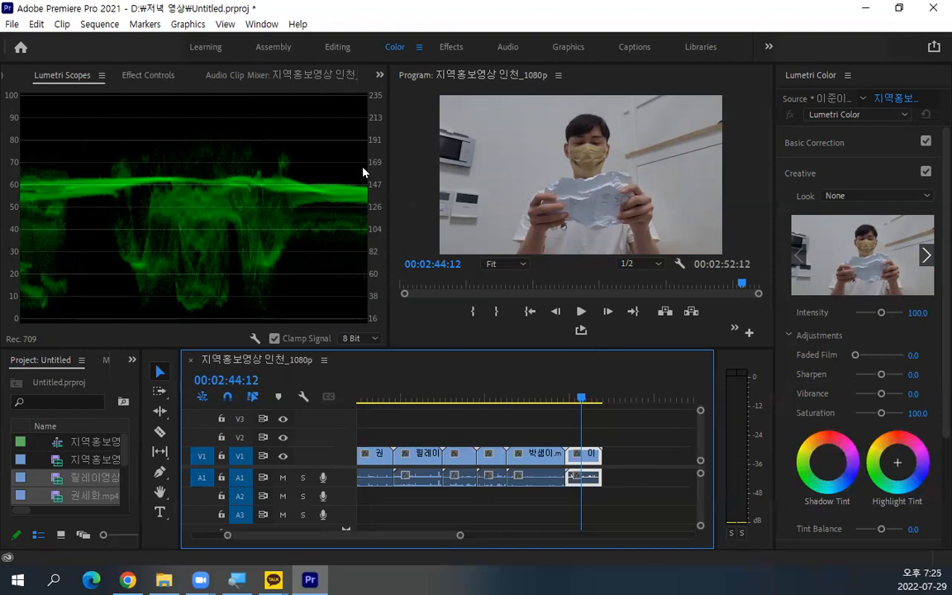
Step: Check the first added clip's waveform at 00:01:27:24, and return the playhead to the start of the sequence
{"action": "left_click", "coordinate": [381, 397]}
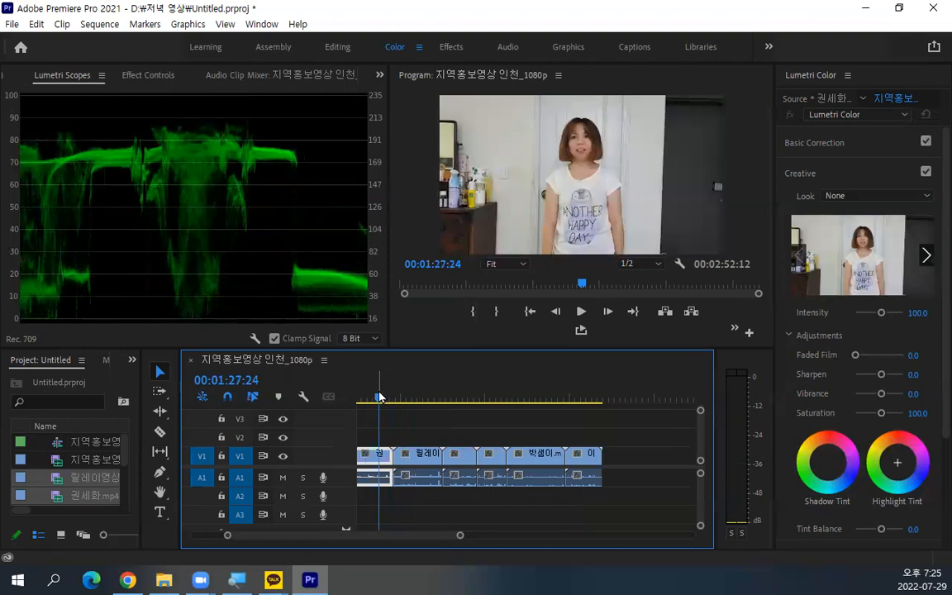
{"action": "left_click", "coordinate": [382, 435]}
{"action": "left_click_drag", "start_coordinate": [382, 536], "coordinate": [367, 537]}
{"action": "left_click_drag", "start_coordinate": [443, 398], "coordinate": [240, 400]}
{"action": "left_click", "coordinate": [403, 445]}
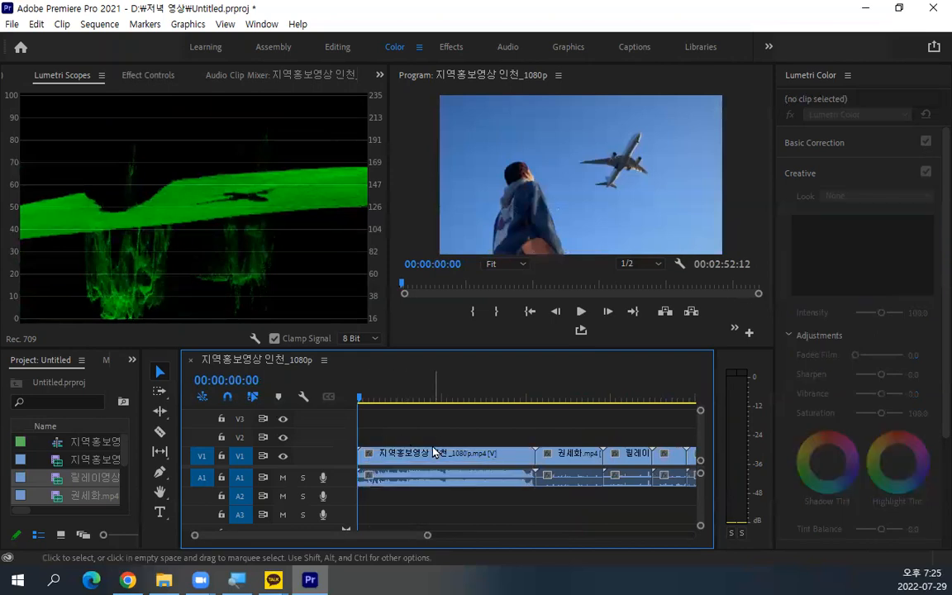
Step: Select the promotional video clip, collapse the Creative section of Lumetri Color and expand Basic Correction
{"action": "left_click", "coordinate": [430, 456]}
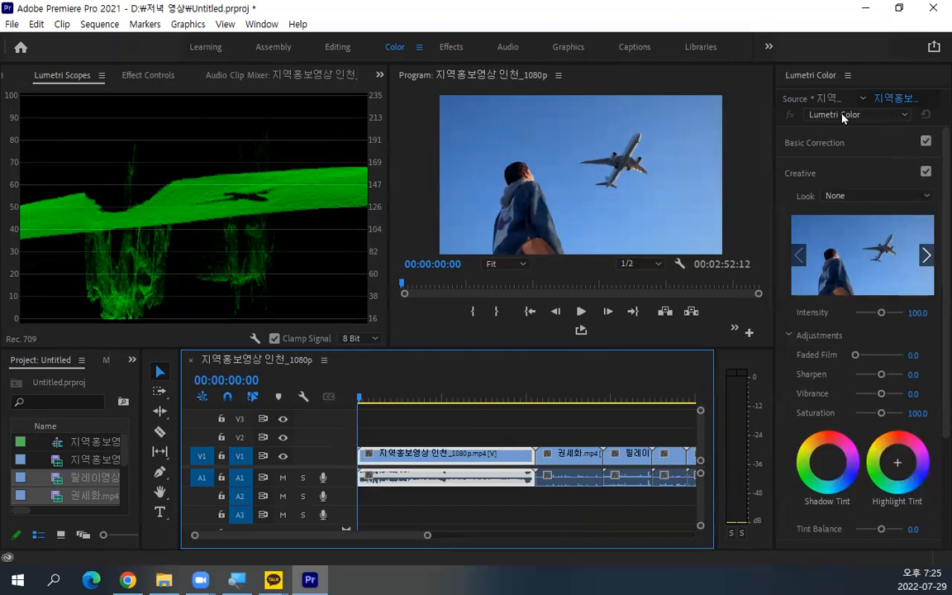
{"action": "left_click", "coordinate": [798, 175]}
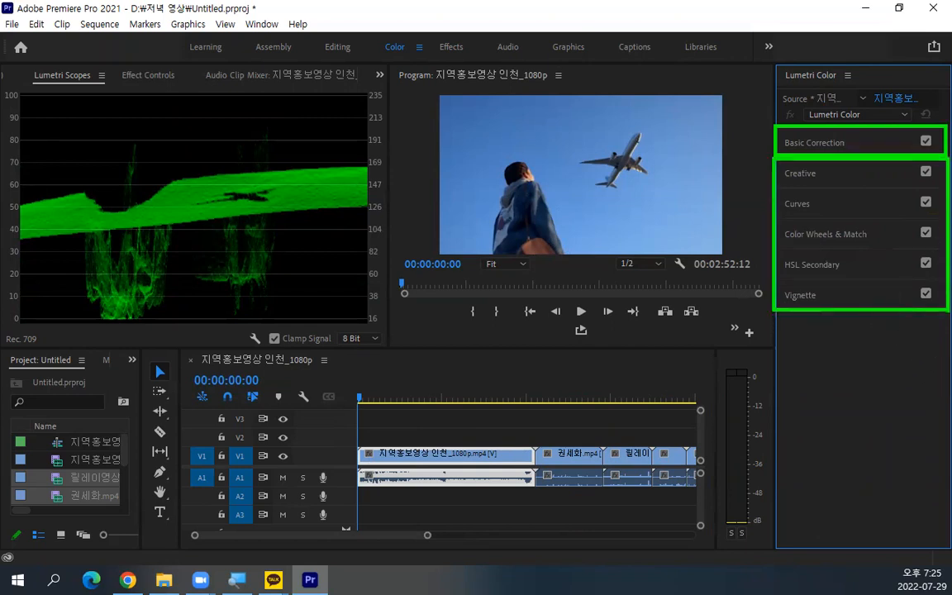
{"action": "left_click", "coordinate": [823, 144]}
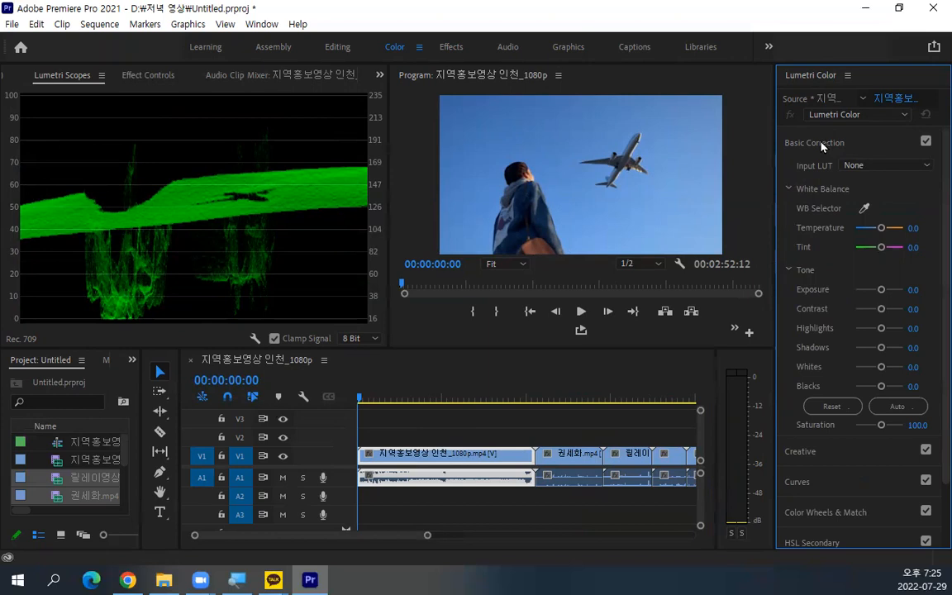
Step: Move the playhead to 00:01:11:16 in the first added clip and review its Input LUT choices, leaving it at None
{"action": "left_click", "coordinate": [555, 399]}
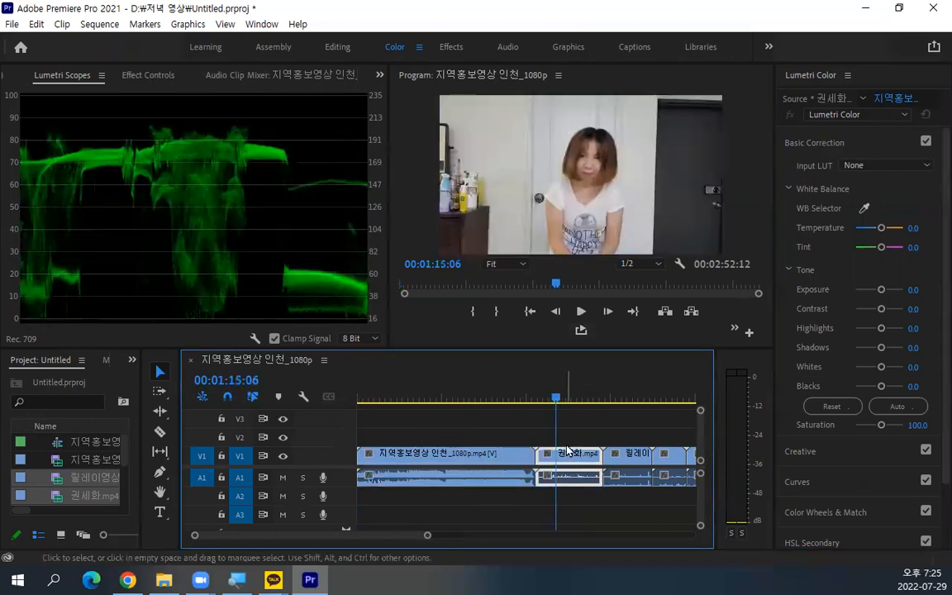
{"action": "left_click_drag", "start_coordinate": [547, 397], "coordinate": [546, 398]}
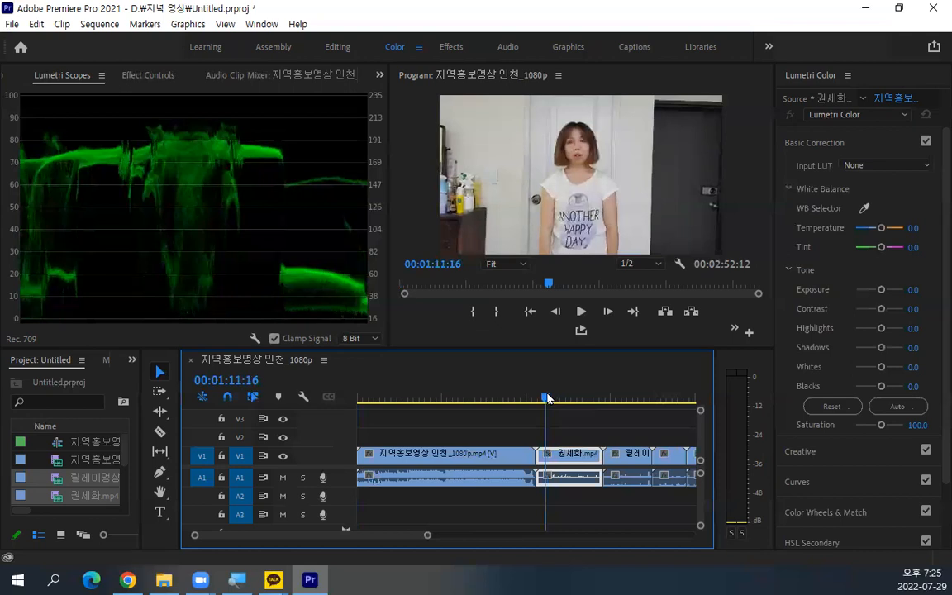
{"action": "left_click", "coordinate": [847, 165]}
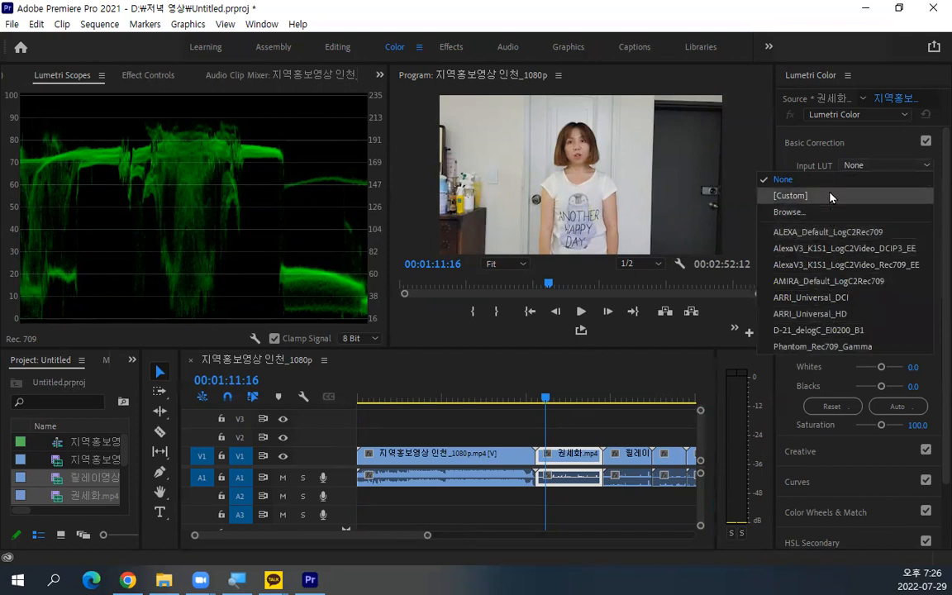
{"action": "left_click", "coordinate": [832, 163]}
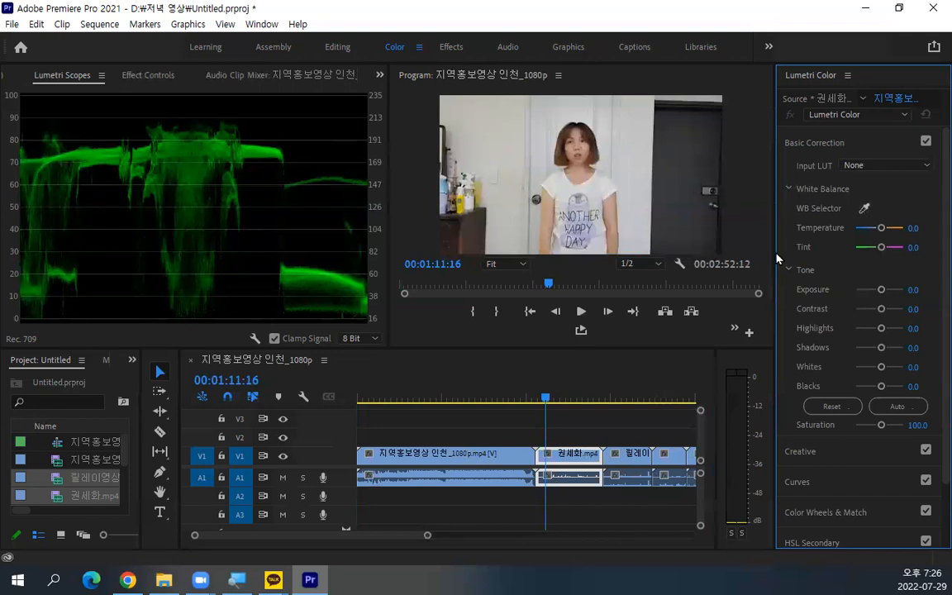
Step: Enlarge the scopes and preview, and sample white areas around the woman's T-shirt with the WB Selector, reaching Temperature 1.4 and Tint -1.0
{"action": "left_click_drag", "start_coordinate": [367, 347], "coordinate": [383, 423]}
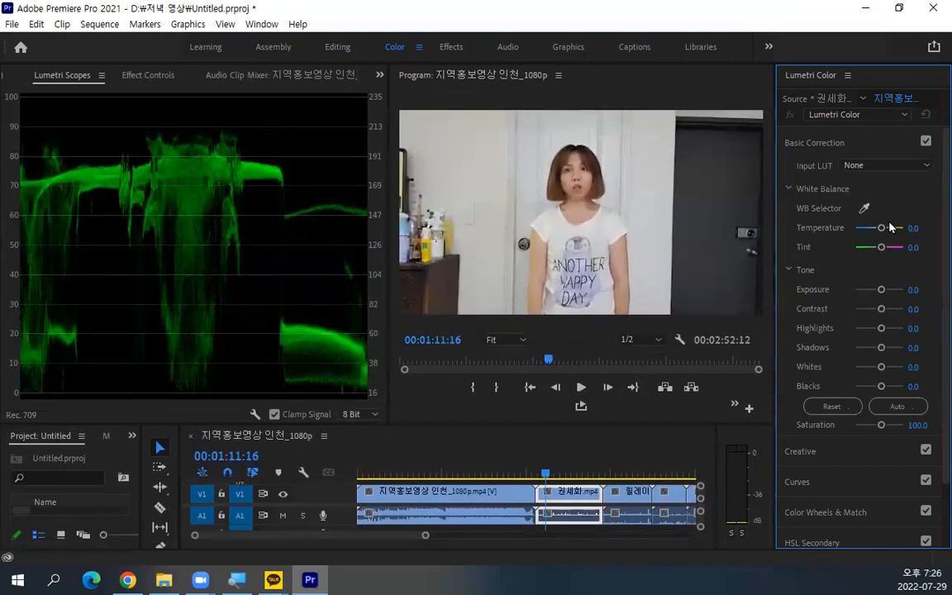
{"action": "left_click", "coordinate": [865, 209]}
{"action": "left_click", "coordinate": [532, 227]}
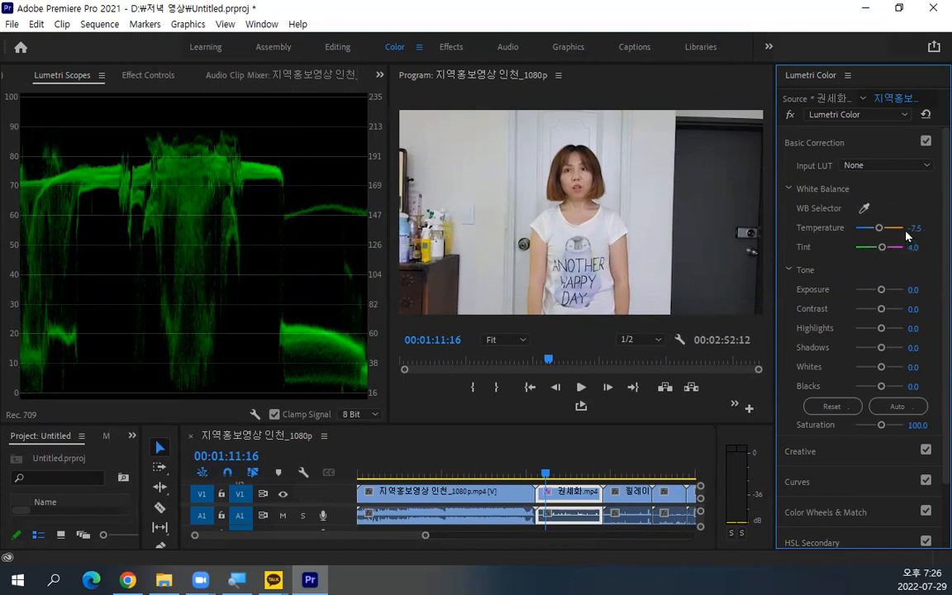
{"action": "left_click", "coordinate": [864, 208]}
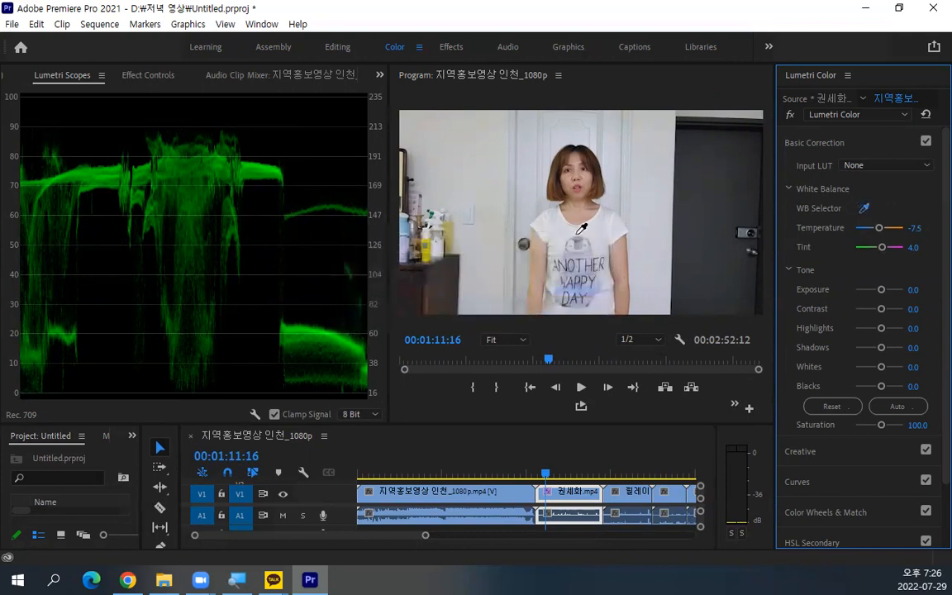
{"action": "left_click", "coordinate": [627, 229]}
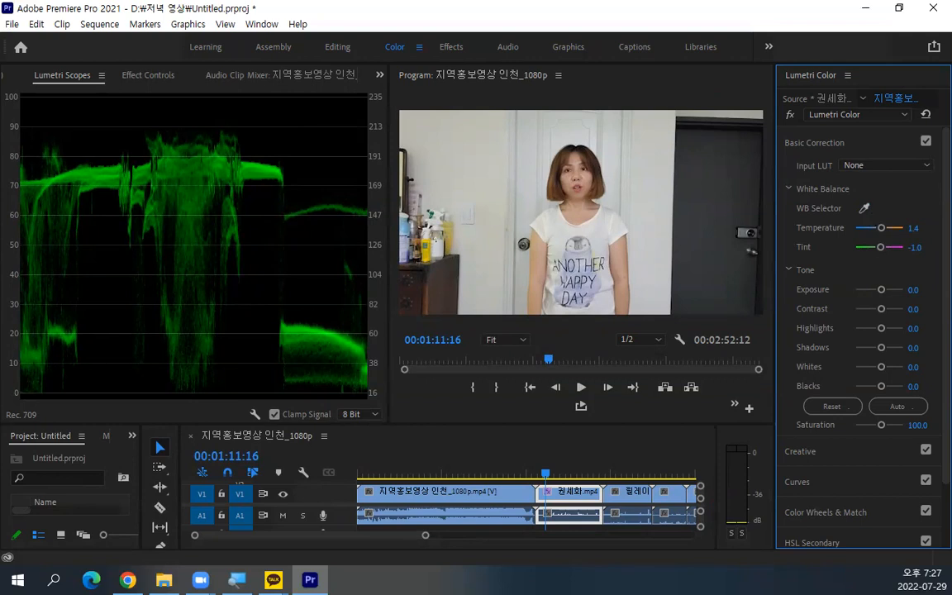
Step: Switch to Chrome, look through the image results for 슬레이트, and return to the Premiere Pro project
{"action": "key", "text": "alt+Tab"}
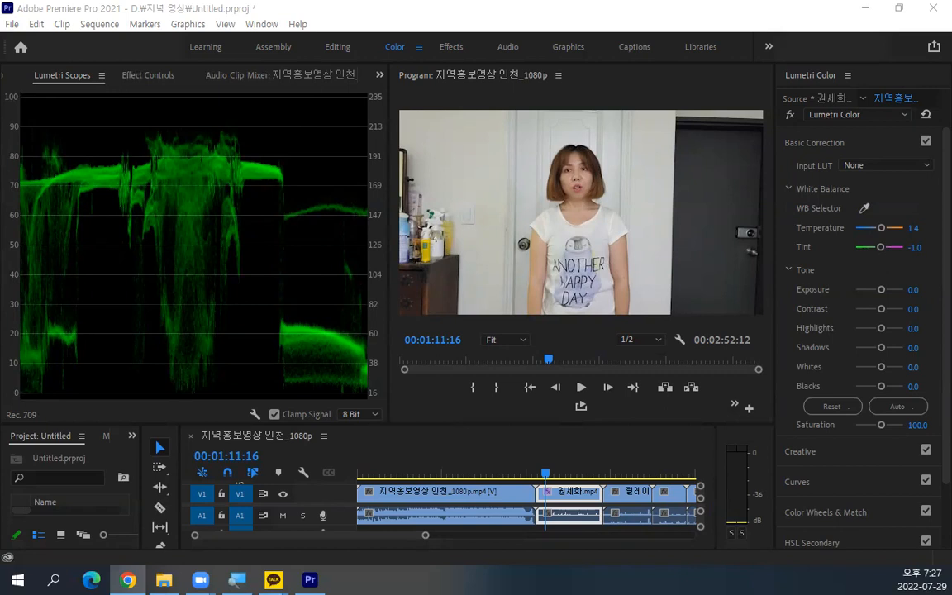
{"action": "left_click", "coordinate": [127, 579]}
{"action": "scroll", "coordinate": [426, 281], "scroll_direction": "down", "scroll_amount": 5}
{"action": "scroll", "coordinate": [426, 281], "scroll_direction": "up", "scroll_amount": 2}
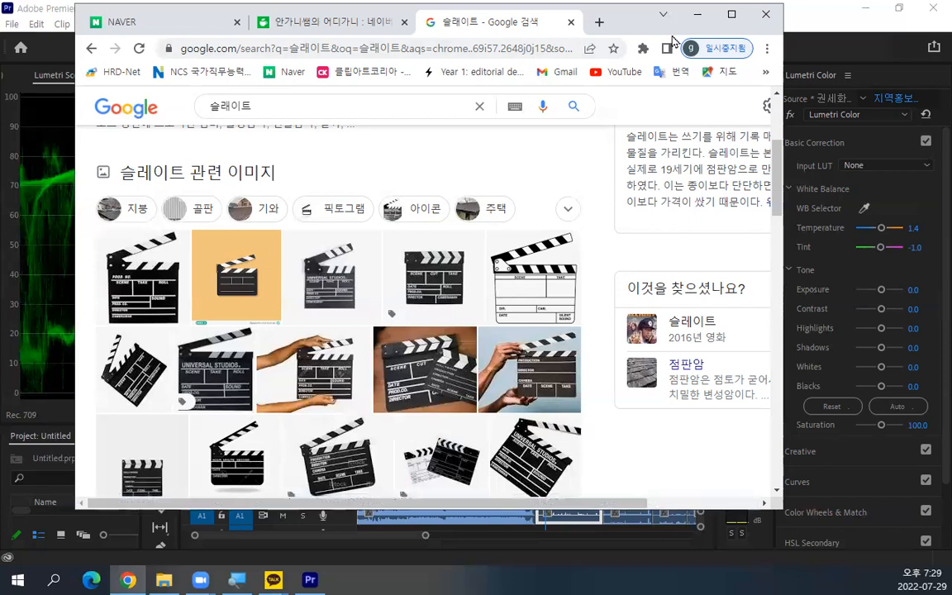
{"action": "left_click", "coordinate": [696, 14]}
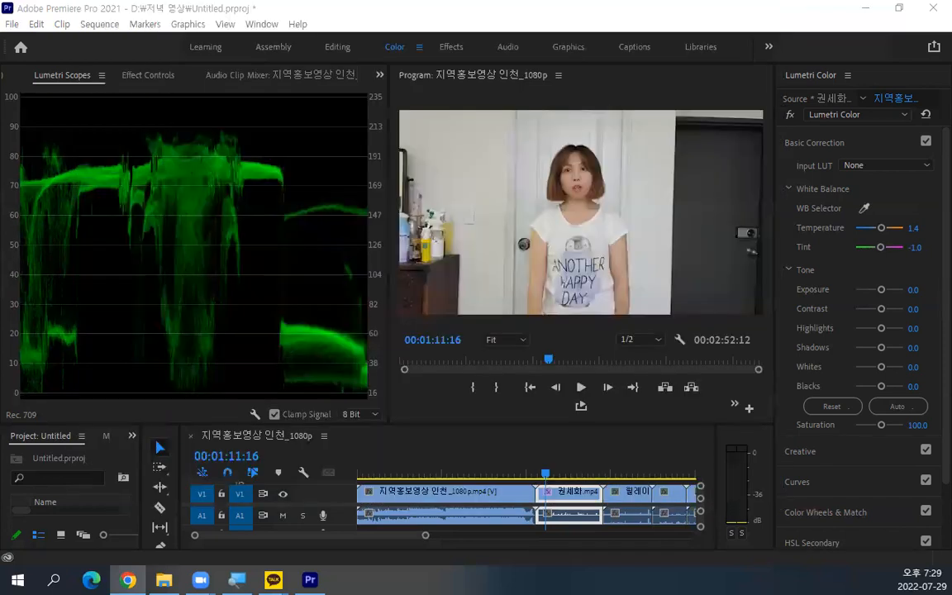
Step: Move the playhead to 00:01:41:20 and sample the man's white paper with the WB Selector, reaching Temperature 5.3 and Tint -2.6
{"action": "left_click", "coordinate": [624, 472]}
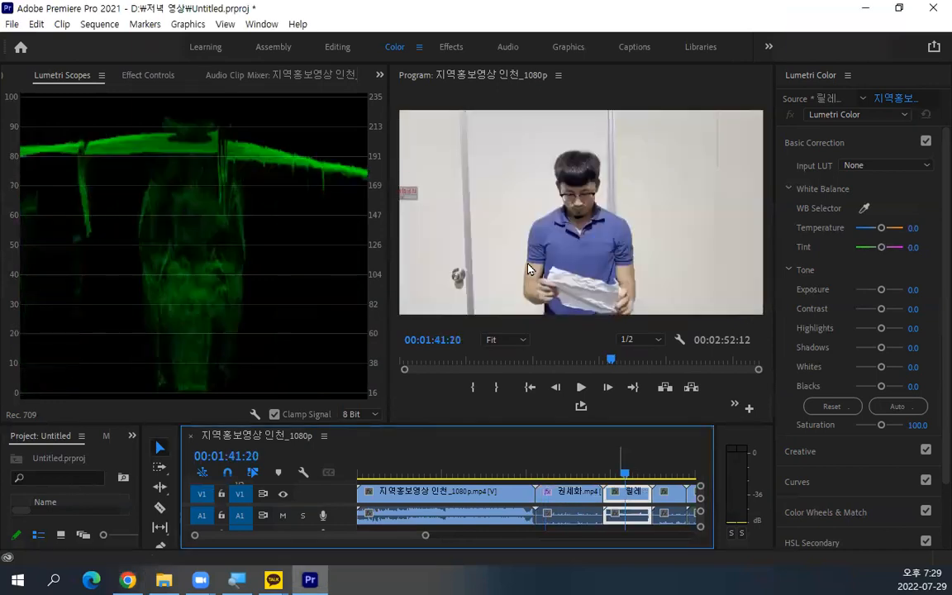
{"action": "left_click", "coordinate": [864, 208]}
{"action": "left_click", "coordinate": [552, 271]}
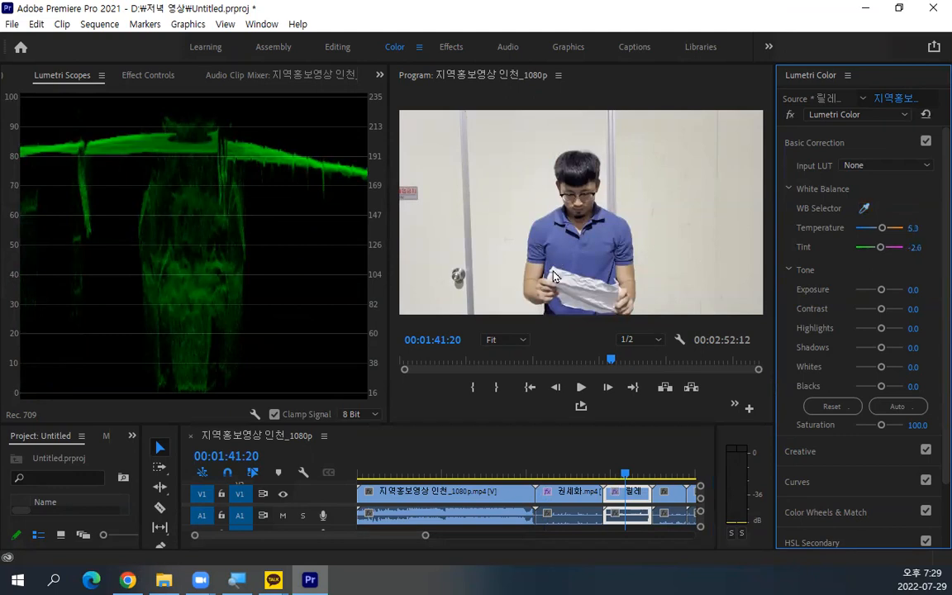
Step: Try the WB Selector on non-white areas such as the man's blue shirt and hair, reaching Temperature 110.0 and Tint -111.9
{"action": "left_click", "coordinate": [864, 210]}
{"action": "left_click", "coordinate": [620, 223]}
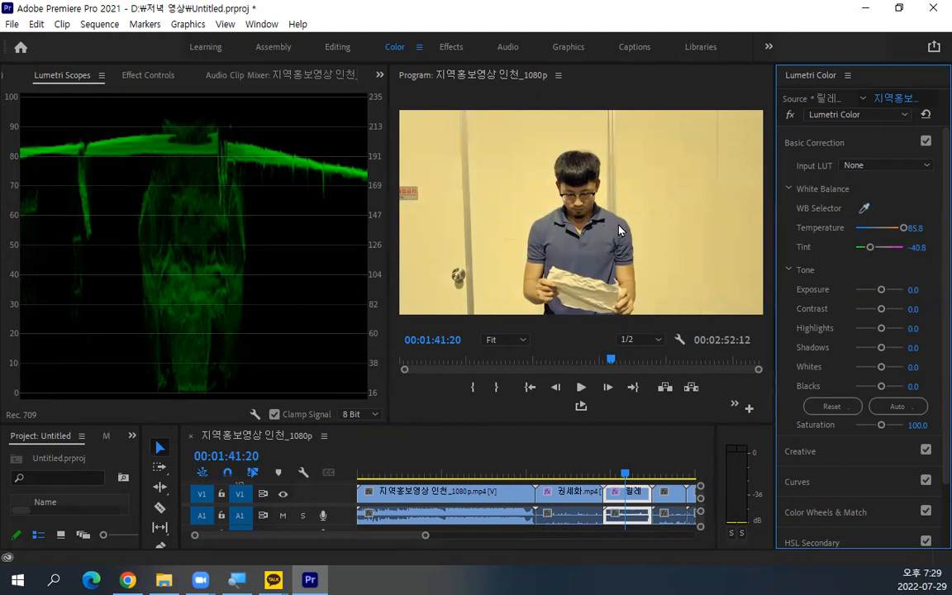
{"action": "left_click", "coordinate": [864, 209]}
{"action": "left_click", "coordinate": [584, 182]}
{"action": "left_click", "coordinate": [864, 208]}
{"action": "left_click", "coordinate": [584, 179]}
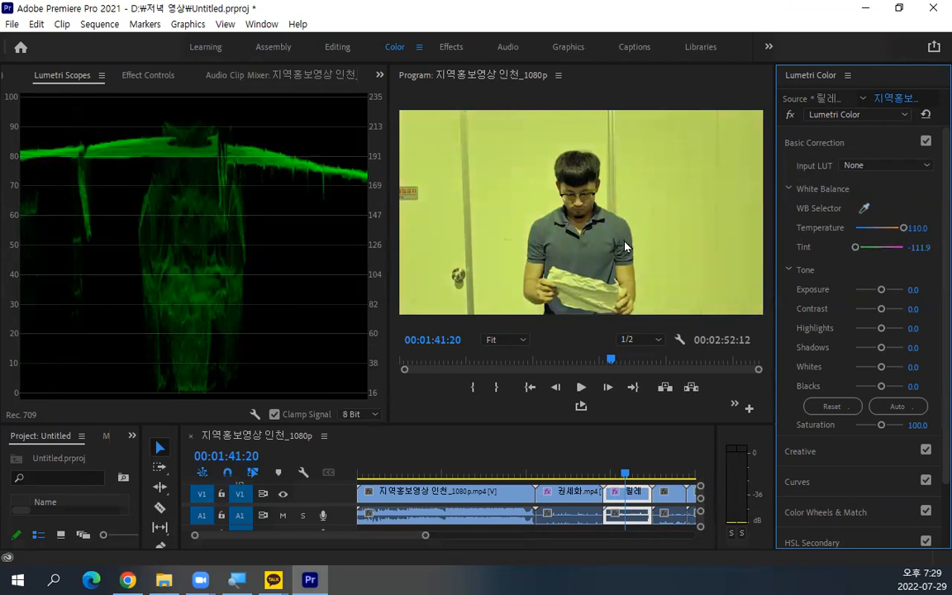
Step: Resample the white paper with the WB Selector, reaching Temperature 8.8 and Tint -4.9
{"action": "left_click", "coordinate": [864, 210]}
{"action": "left_click", "coordinate": [592, 273]}
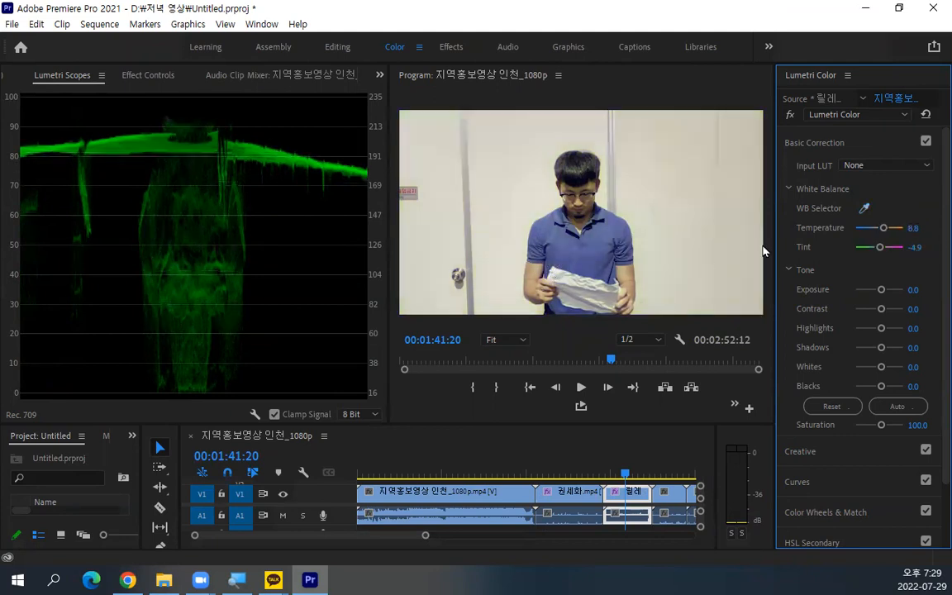
Step: Check the clips at 00:01:24:15 and 00:01:55:23, and move the playhead to 00:02:10:03 in the clip of the masked woman in black
{"action": "left_click", "coordinate": [566, 473]}
{"action": "left_click_drag", "start_coordinate": [627, 473], "coordinate": [580, 474]}
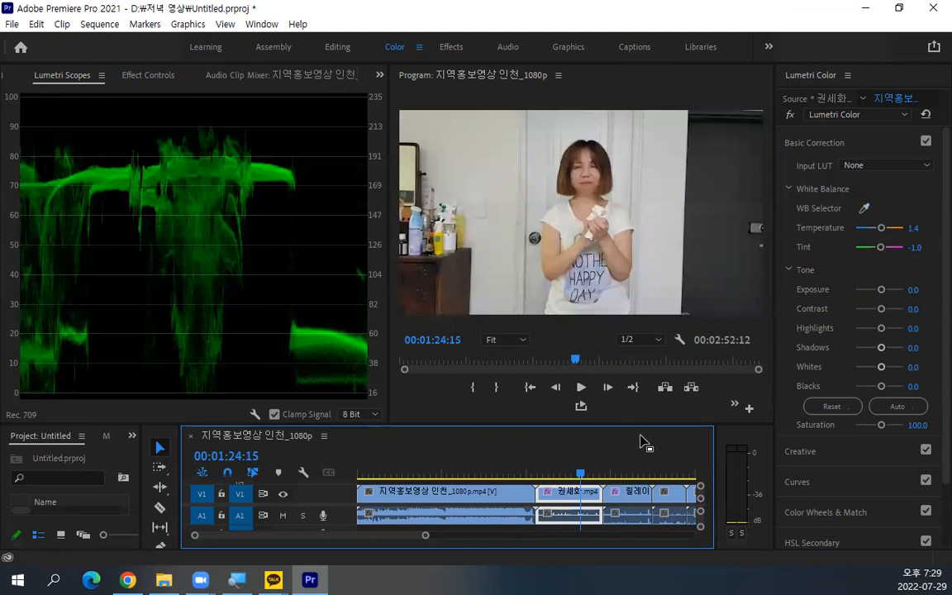
{"action": "left_click", "coordinate": [664, 473]}
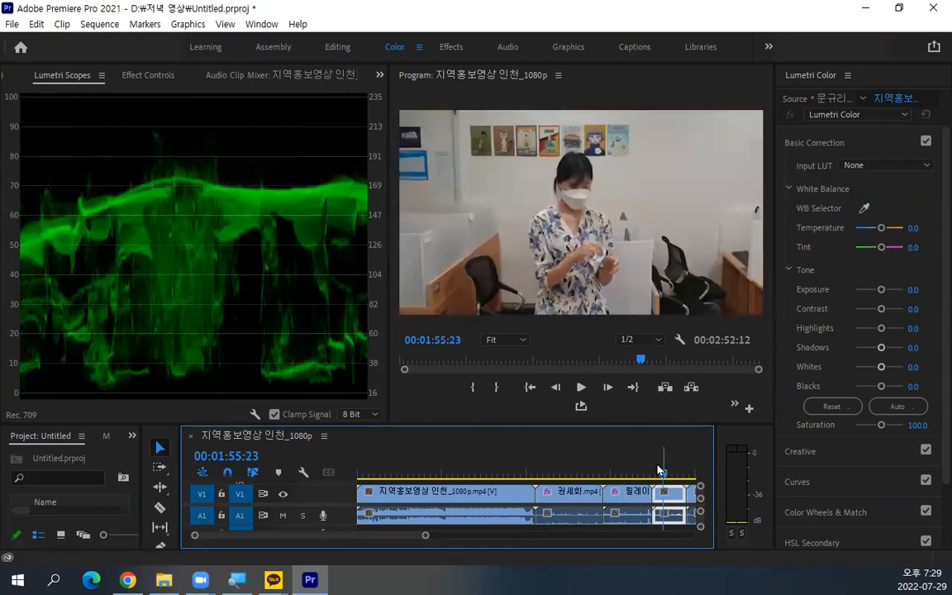
{"action": "scroll", "coordinate": [385, 542], "scroll_direction": "down", "scroll_amount": 3}
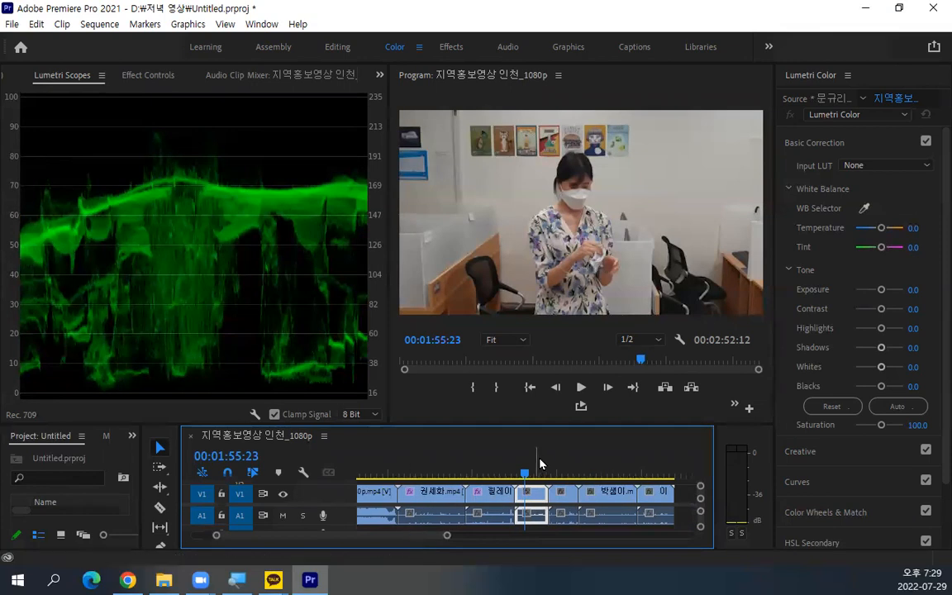
{"action": "left_click", "coordinate": [563, 472]}
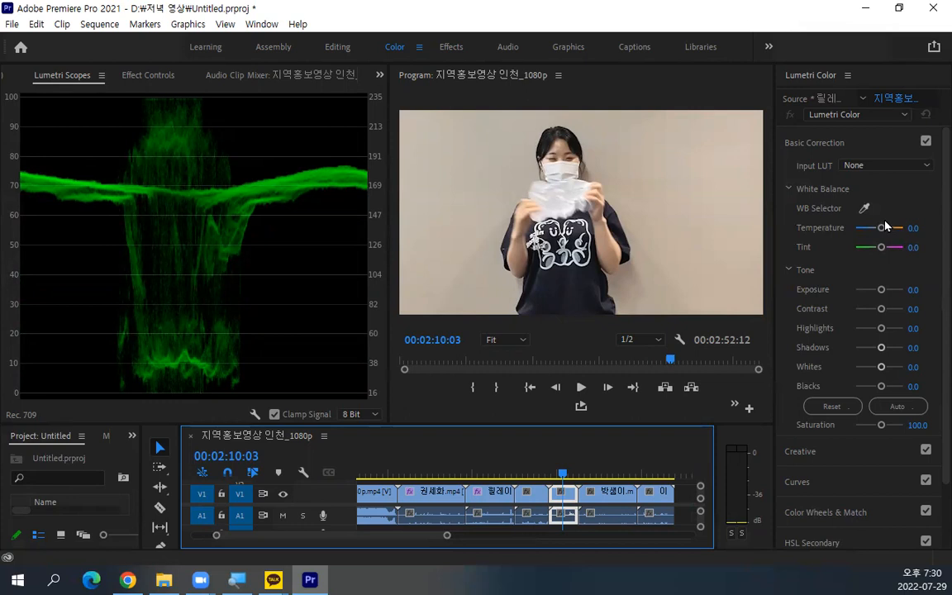
Step: Try Temperature values of -60.0, 16.9 and -35.4 on the masked woman's clip, and reset Temperature to 0.0
{"action": "left_click", "coordinate": [273, 579]}
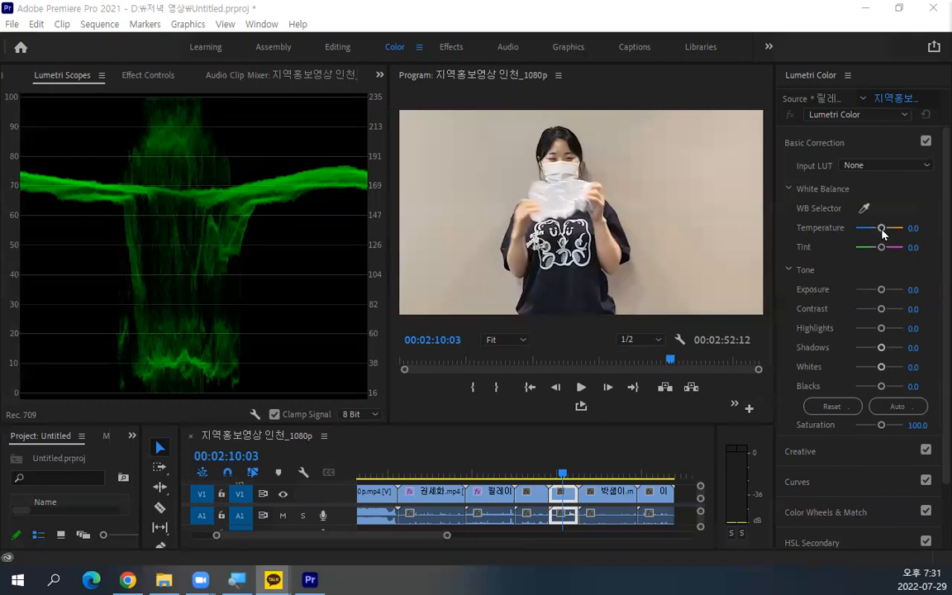
{"action": "left_click_drag", "start_coordinate": [867, 234], "coordinate": [865, 232]}
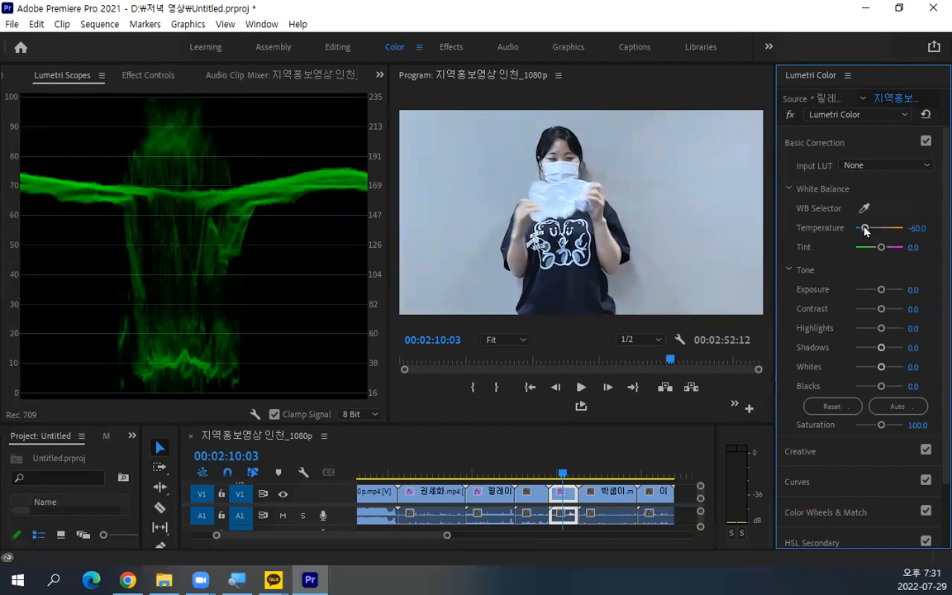
{"action": "mouse_move", "coordinate": [864, 229]}
{"action": "left_mouse_down"}
{"action": "mouse_move", "coordinate": [898, 233]}
{"action": "mouse_move", "coordinate": [882, 232]}
{"action": "left_mouse_up"}
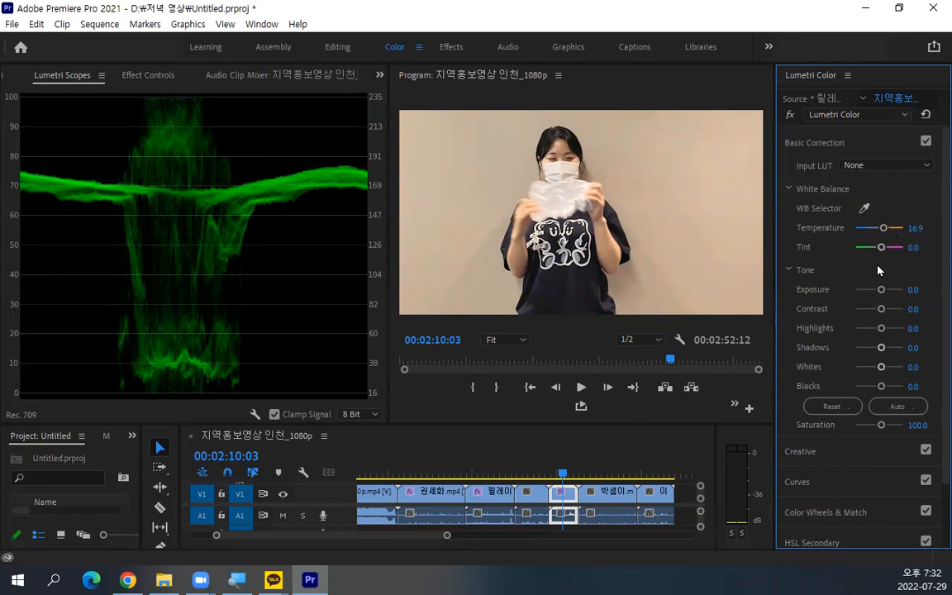
{"action": "mouse_move", "coordinate": [881, 246]}
{"action": "left_mouse_down"}
{"action": "mouse_move", "coordinate": [869, 254]}
{"action": "mouse_move", "coordinate": [881, 249]}
{"action": "left_mouse_up"}
{"action": "left_click_drag", "start_coordinate": [884, 232], "coordinate": [869, 234]}
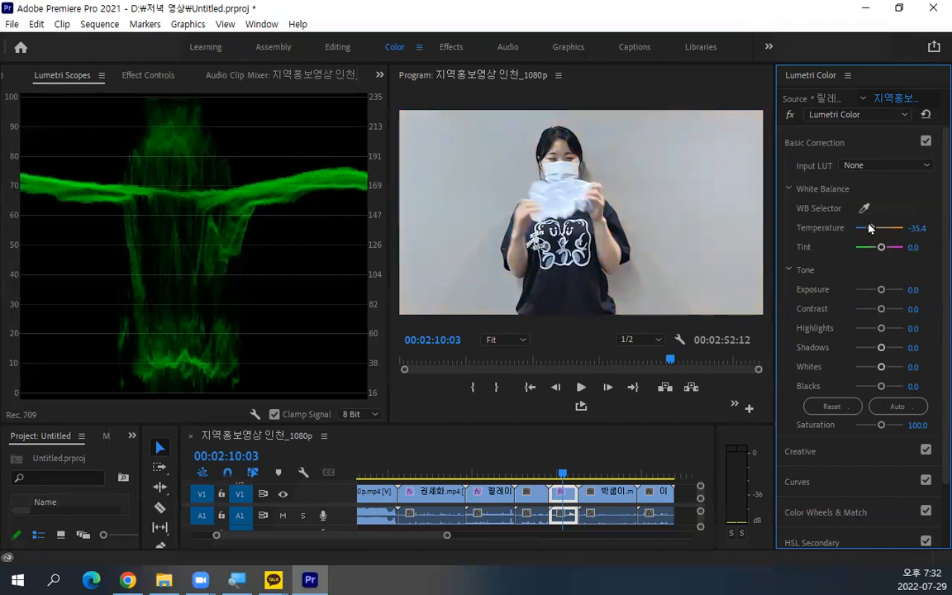
{"action": "double_click", "coordinate": [865, 228]}
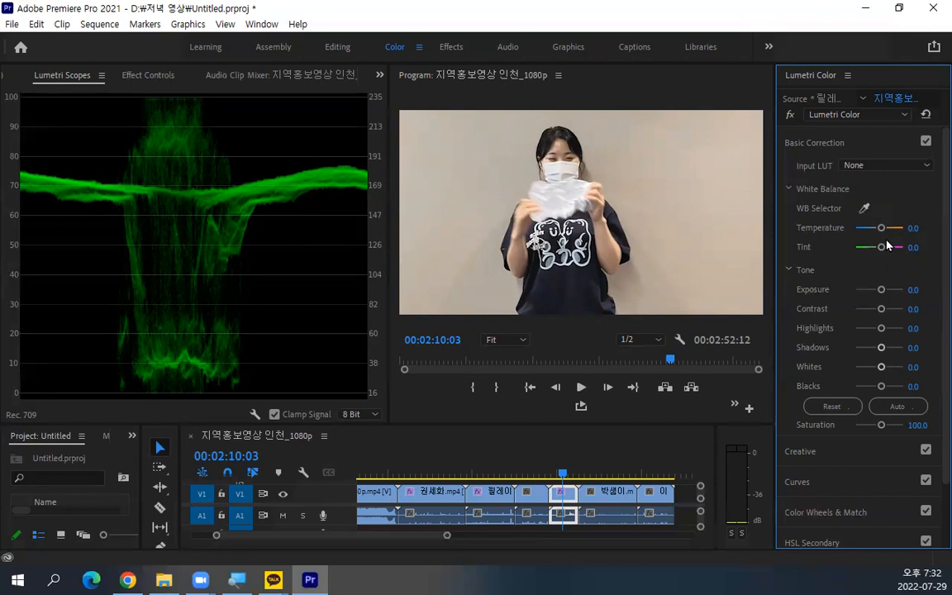
Step: Try cooling the masked woman's clip slightly to Temperature -10.8, and reset it to 0.0
{"action": "mouse_move", "coordinate": [880, 228]}
{"action": "left_mouse_down"}
{"action": "mouse_move", "coordinate": [900, 232]}
{"action": "mouse_move", "coordinate": [860, 237]}
{"action": "mouse_move", "coordinate": [906, 237]}
{"action": "mouse_move", "coordinate": [879, 234]}
{"action": "left_mouse_up"}
{"action": "left_click_drag", "start_coordinate": [880, 232], "coordinate": [876, 232]}
{"action": "key", "text": "alt+Tab"}
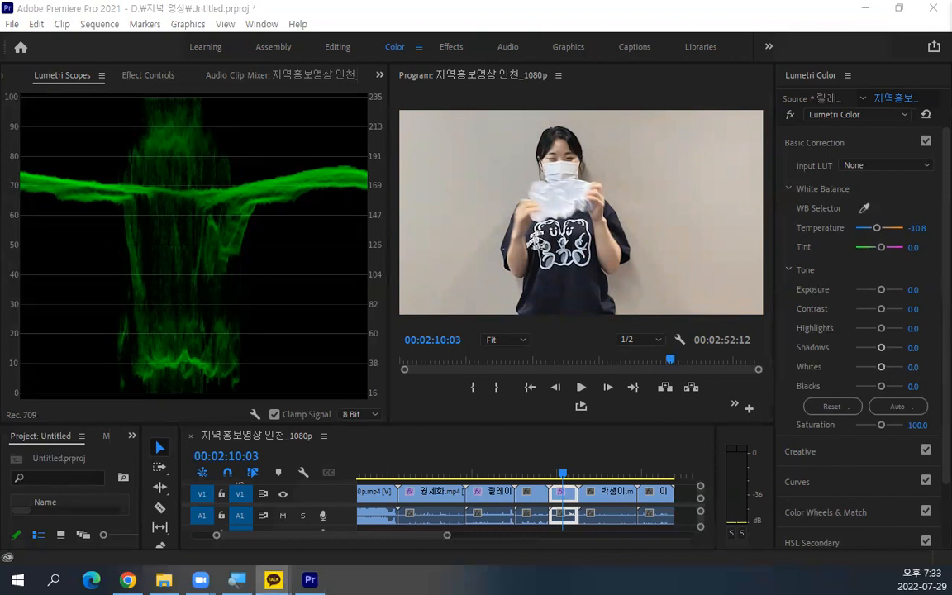
{"action": "double_click", "coordinate": [877, 228]}
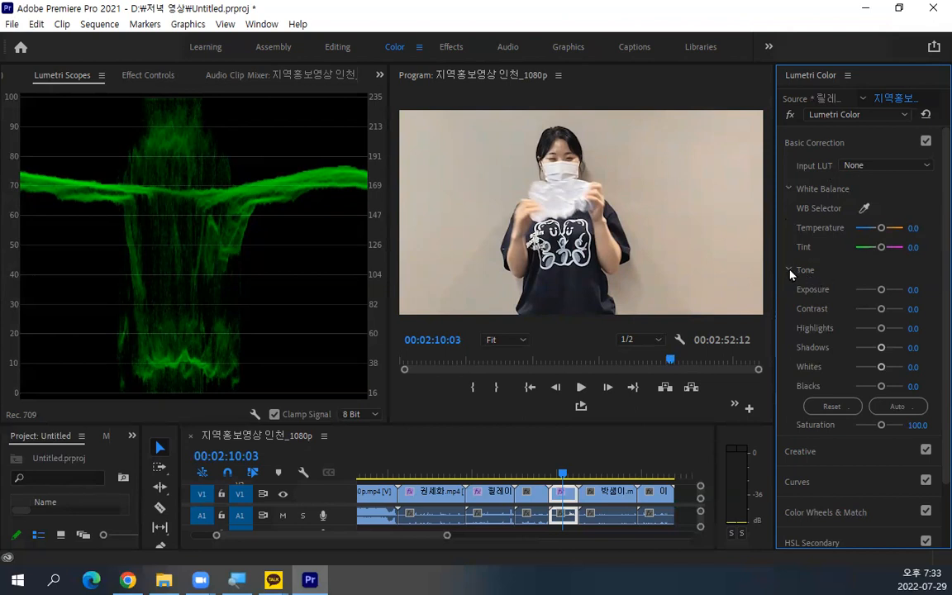
Step: Collapse the White Balance controls and try Exposure values of 3.5, 1.5, -5.0 and -1.9 on the masked woman's clip
{"action": "left_click", "coordinate": [789, 189]}
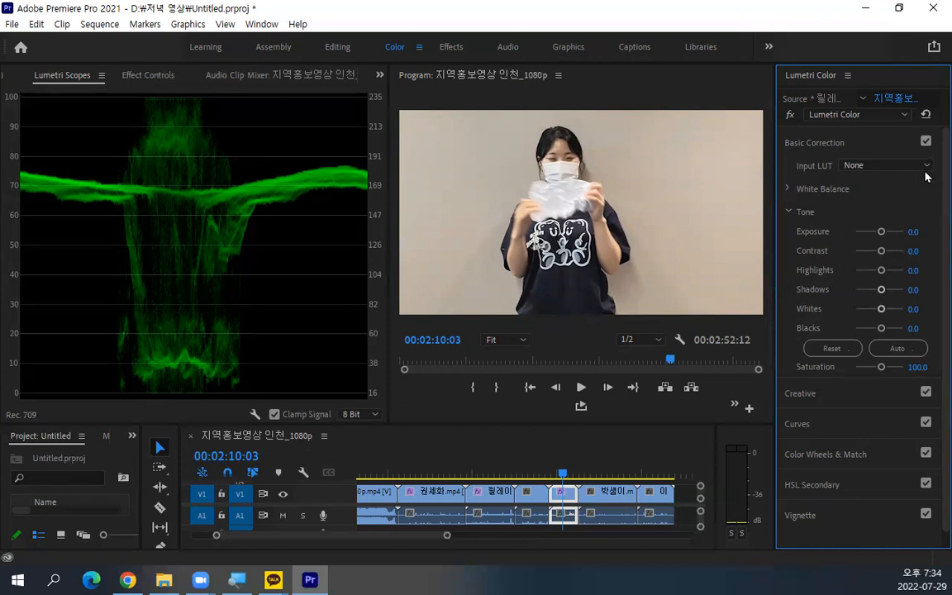
{"action": "left_click_drag", "start_coordinate": [881, 231], "coordinate": [897, 233]}
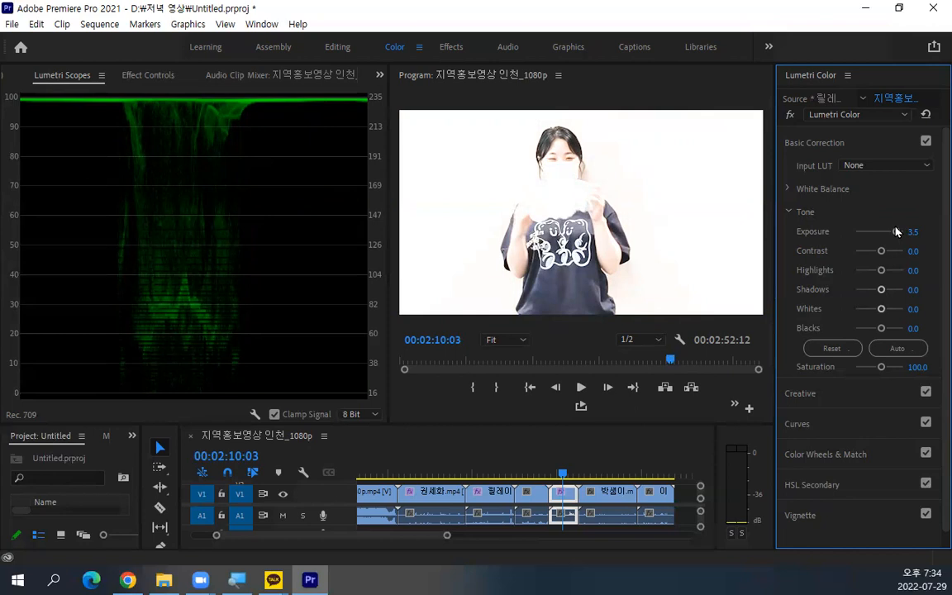
{"action": "mouse_move", "coordinate": [896, 231]}
{"action": "left_mouse_down"}
{"action": "mouse_move", "coordinate": [878, 236]}
{"action": "mouse_move", "coordinate": [887, 236]}
{"action": "left_mouse_up"}
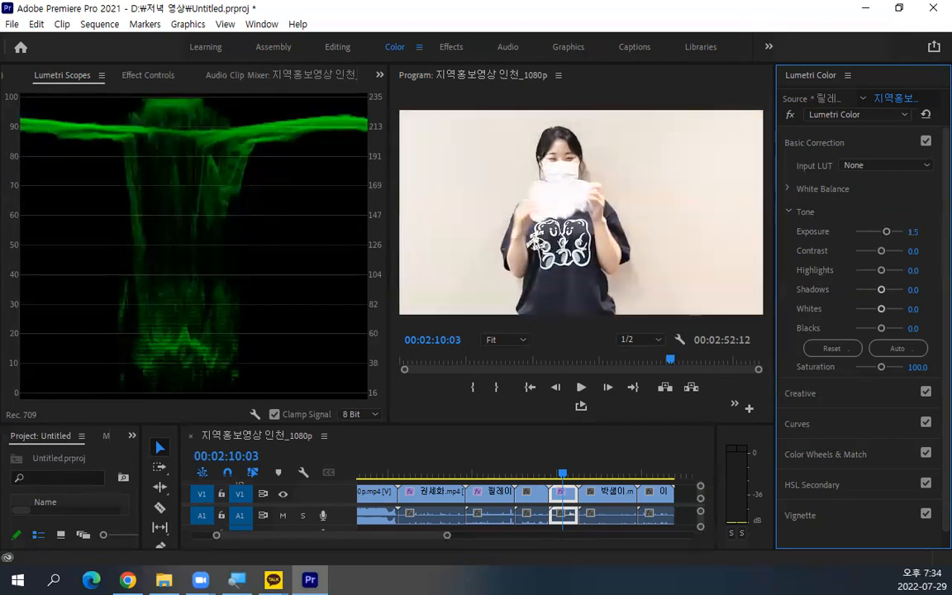
{"action": "mouse_move", "coordinate": [291, 192]}
{"action": "left_mouse_down"}
{"action": "mouse_move", "coordinate": [225, 224]}
{"action": "mouse_move", "coordinate": [108, 74]}
{"action": "mouse_move", "coordinate": [307, 215]}
{"action": "left_mouse_up"}
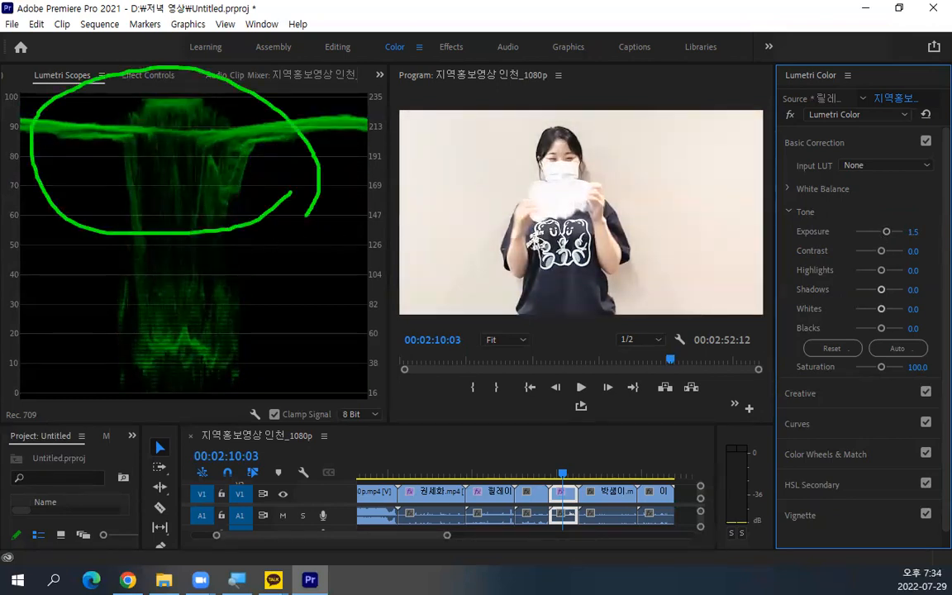
{"action": "key", "text": "Escape"}
{"action": "left_click_drag", "start_coordinate": [893, 237], "coordinate": [835, 235]}
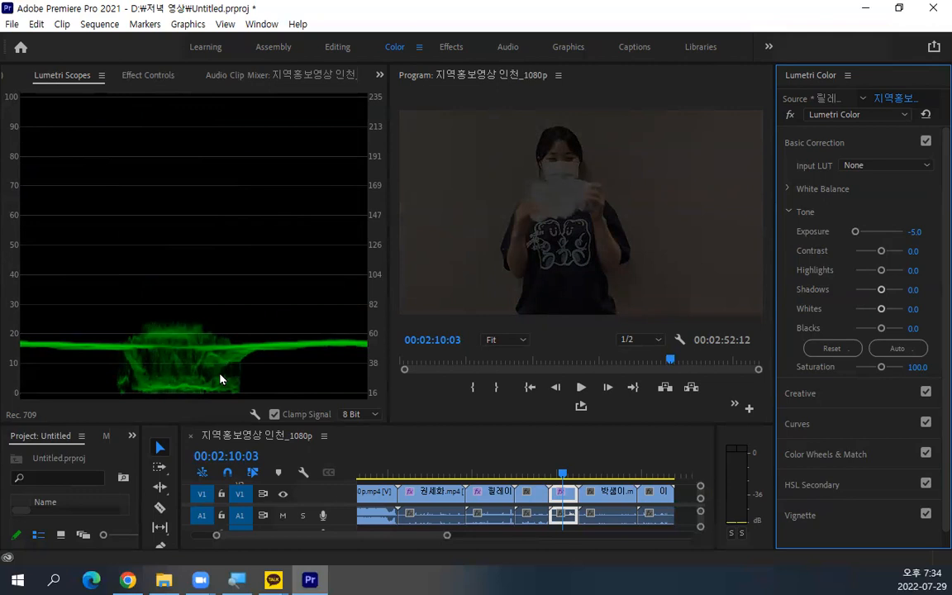
{"action": "left_click_drag", "start_coordinate": [855, 232], "coordinate": [870, 235]}
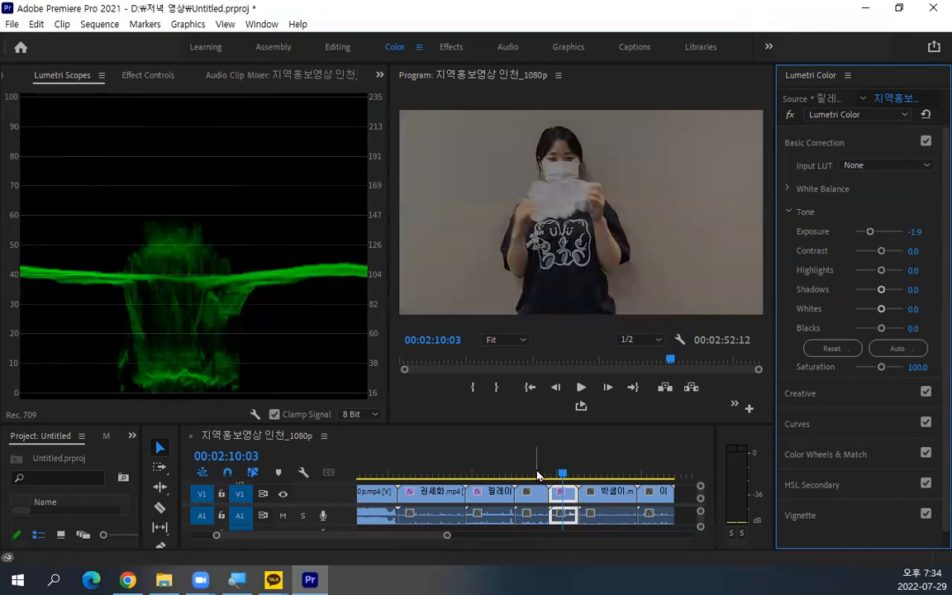
Step: Compare the blue-shirted man's clip with the darkened masked woman's clip, and set the man's Exposure to -1.3 at 00:01:42:15
{"action": "left_click", "coordinate": [493, 472]}
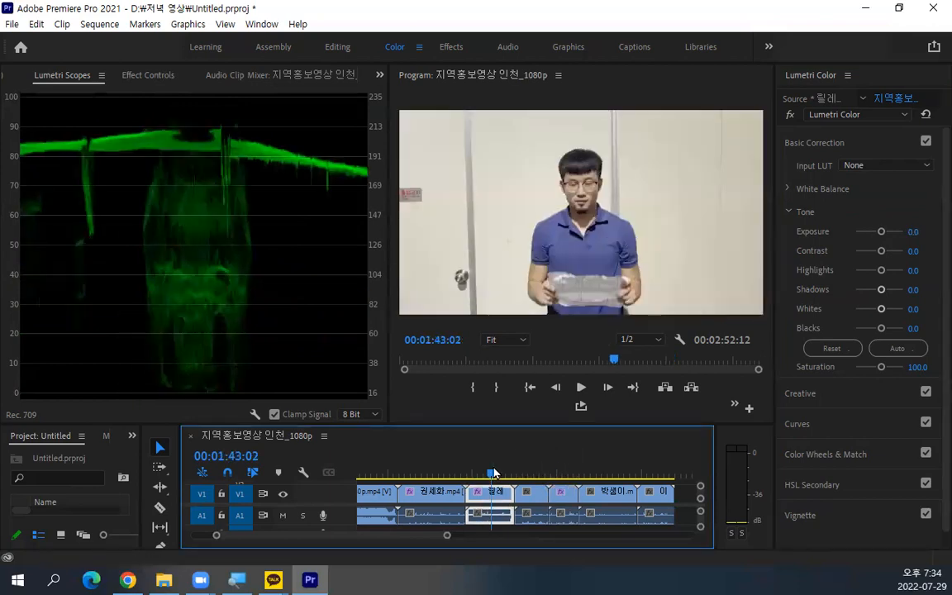
{"action": "left_click", "coordinate": [558, 475]}
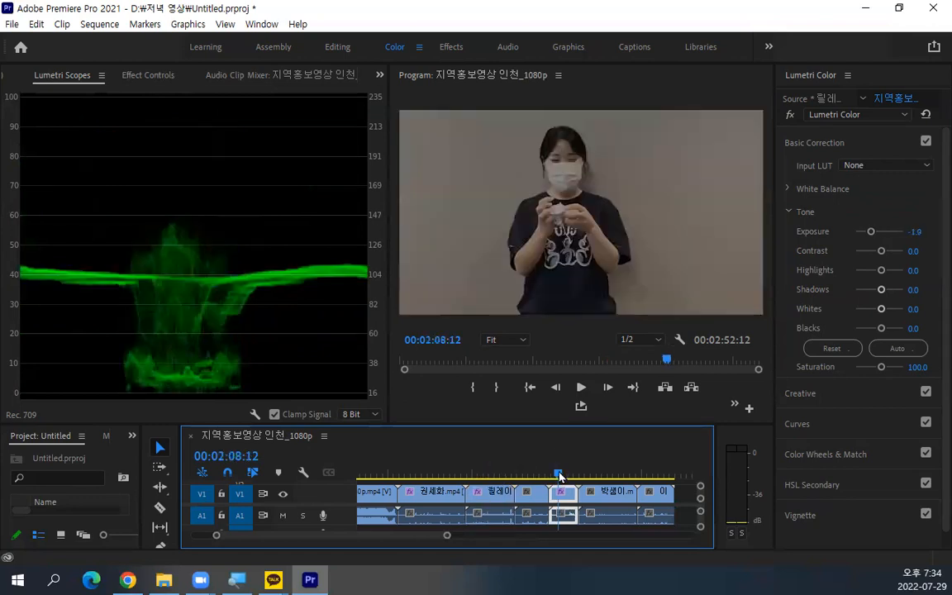
{"action": "left_click", "coordinate": [487, 475]}
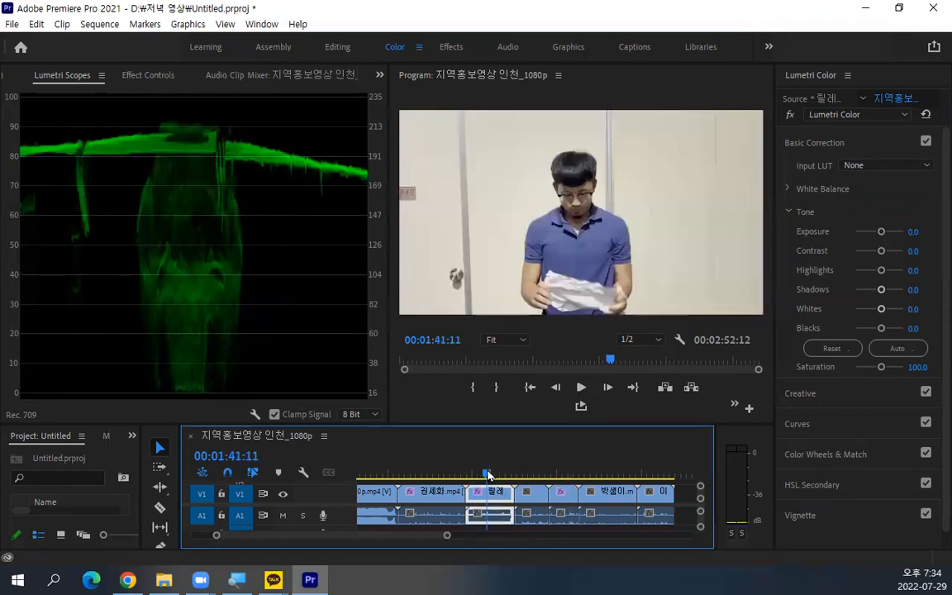
{"action": "left_click", "coordinate": [563, 475]}
{"action": "left_click", "coordinate": [489, 475]}
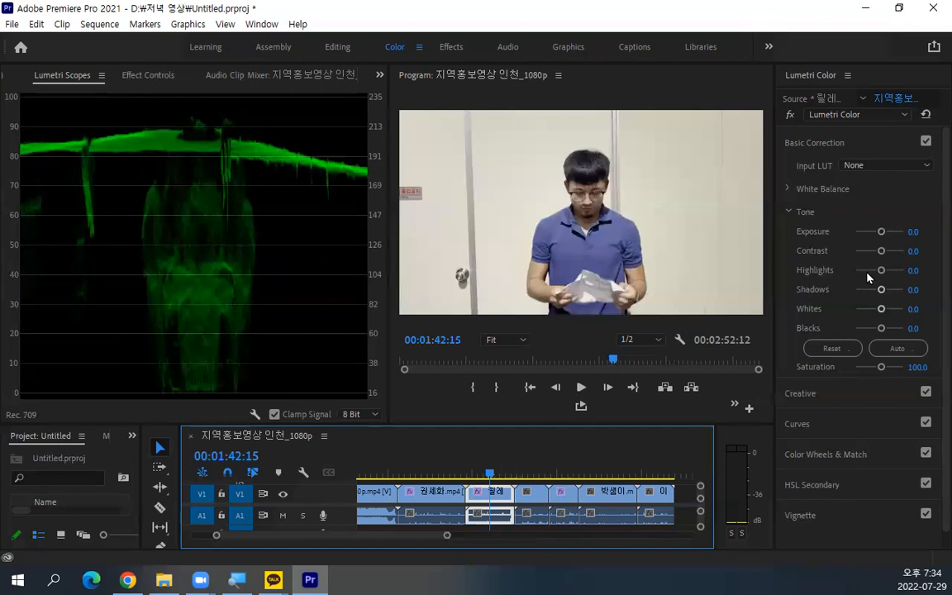
{"action": "left_click_drag", "start_coordinate": [880, 232], "coordinate": [872, 240]}
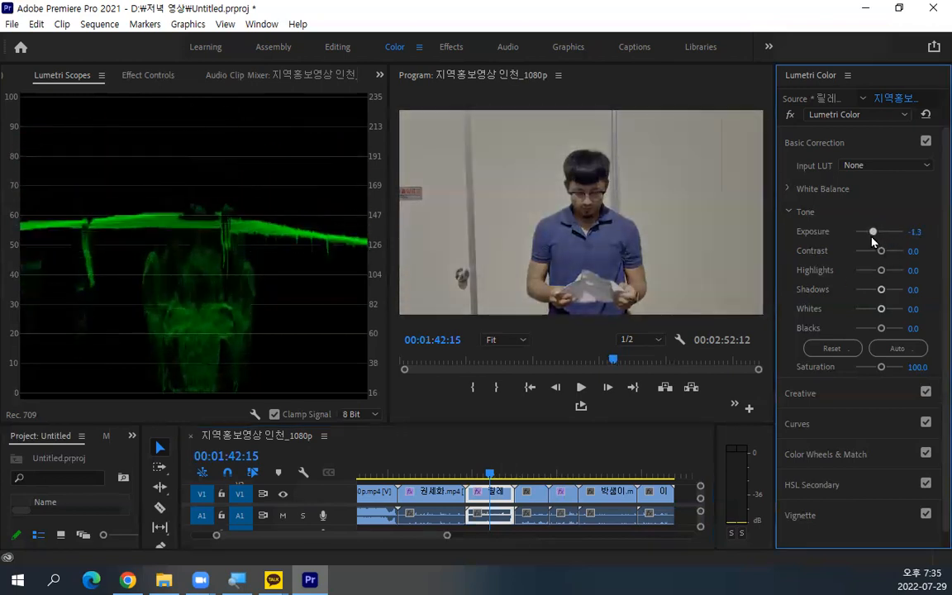
Step: Compare the brightness and waveforms of the two darkened clips by alternating the playhead between them
{"action": "left_click", "coordinate": [556, 472]}
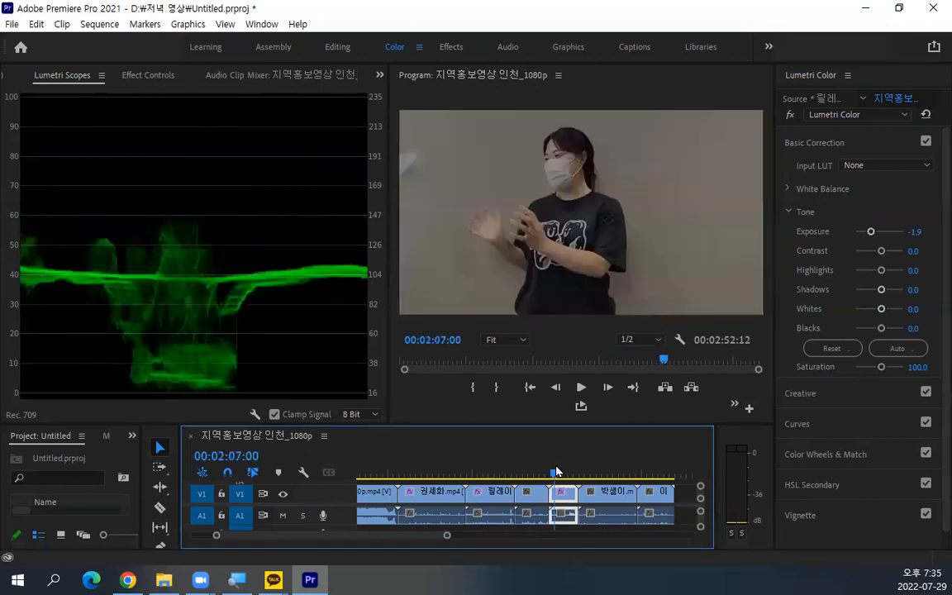
{"action": "left_click", "coordinate": [484, 471]}
{"action": "left_click", "coordinate": [564, 471]}
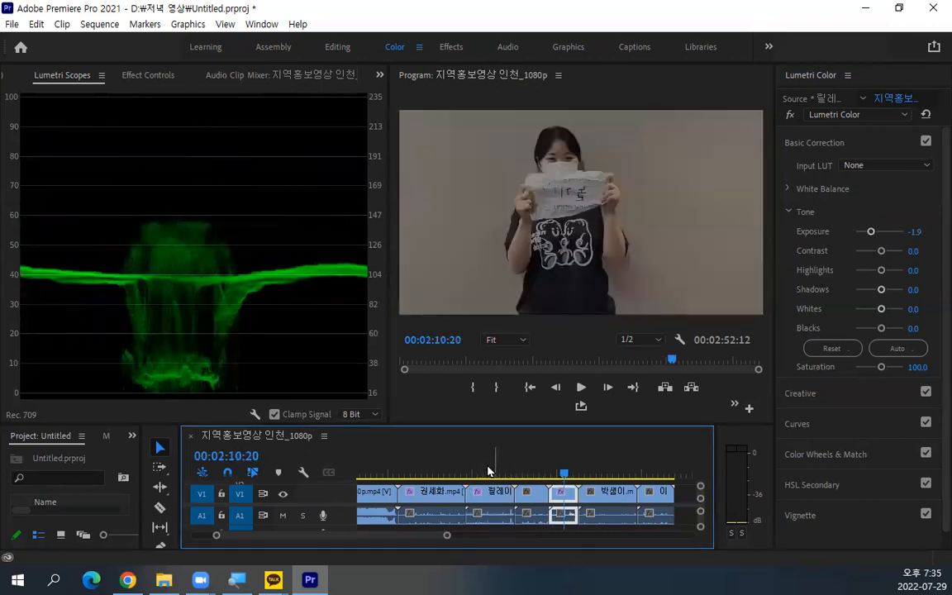
{"action": "left_click", "coordinate": [487, 472]}
Step: Return the playhead to 00:02:10:03, try Exposure -0.5 on the masked woman's clip, and reset Exposure to 0.0
{"action": "left_click", "coordinate": [563, 473]}
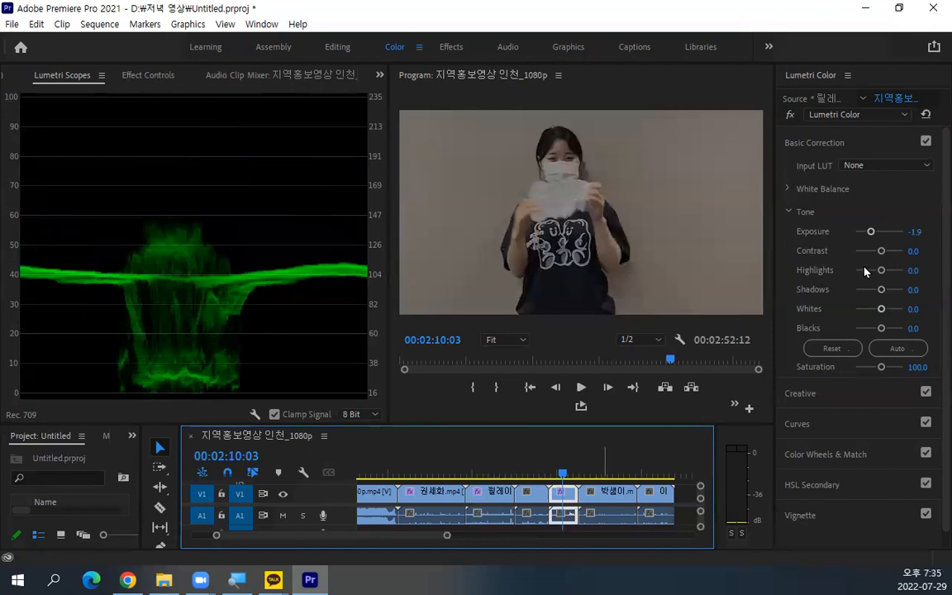
{"action": "left_click_drag", "start_coordinate": [871, 232], "coordinate": [876, 234]}
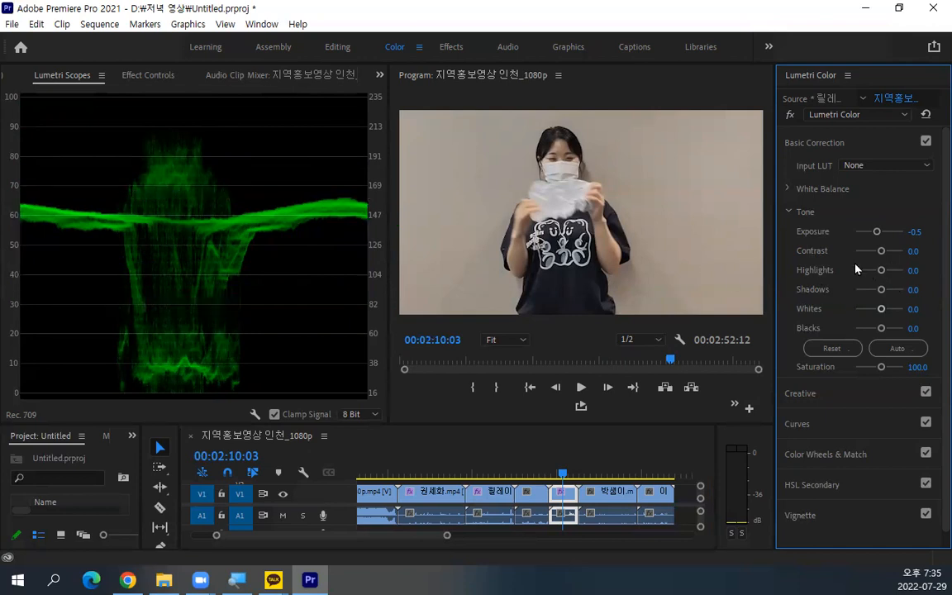
{"action": "double_click", "coordinate": [879, 232]}
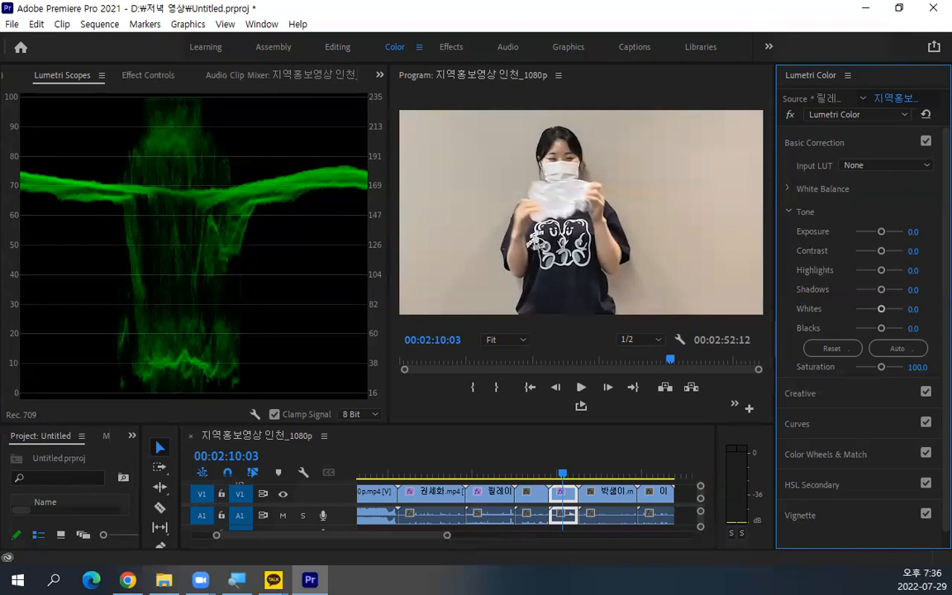
Step: Try raising Contrast to 100.0 on the masked woman's clip, and reset it to 0.0
{"action": "left_click_drag", "start_coordinate": [881, 250], "coordinate": [895, 253]}
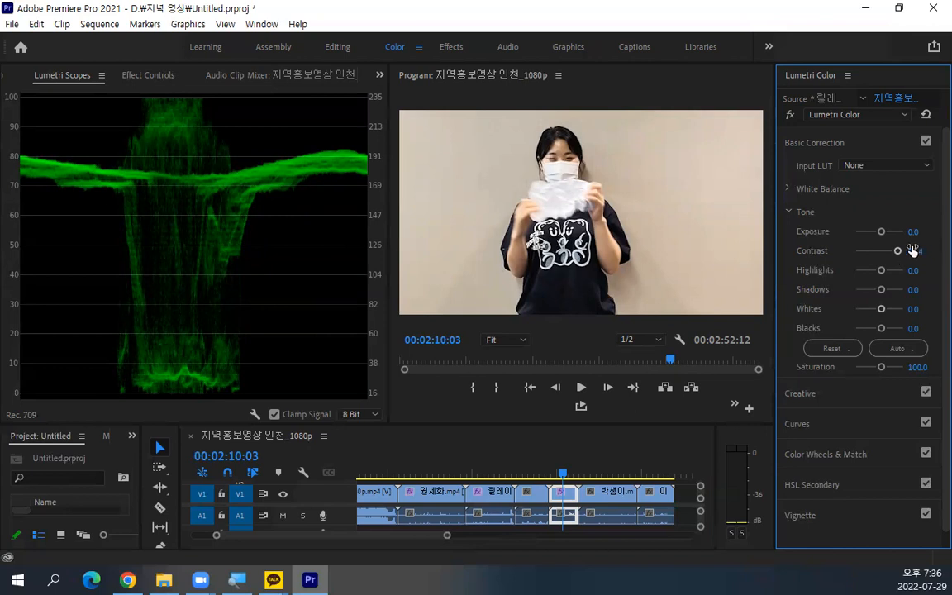
{"action": "mouse_move", "coordinate": [888, 256]}
{"action": "left_mouse_down"}
{"action": "mouse_move", "coordinate": [880, 256]}
{"action": "mouse_move", "coordinate": [903, 254]}
{"action": "left_mouse_up"}
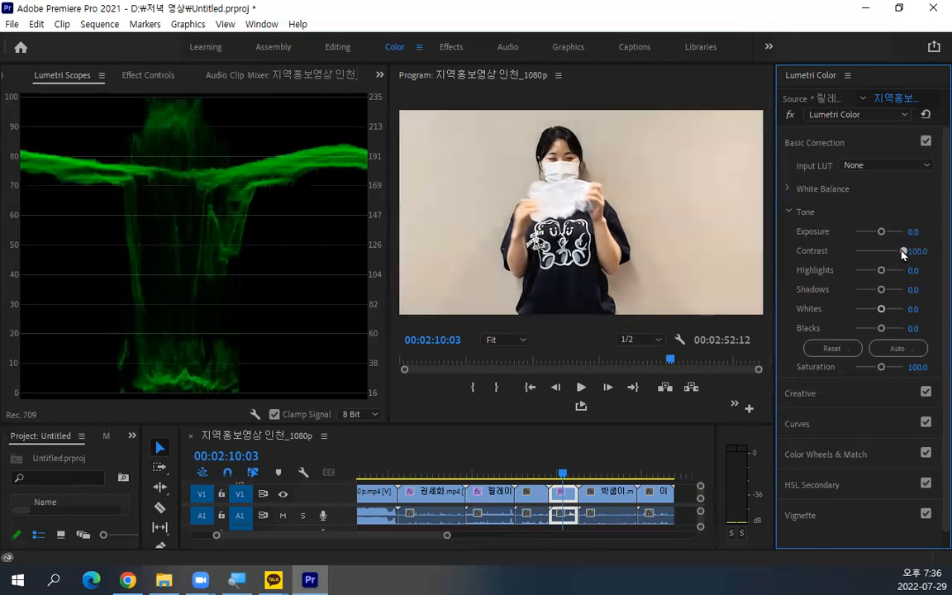
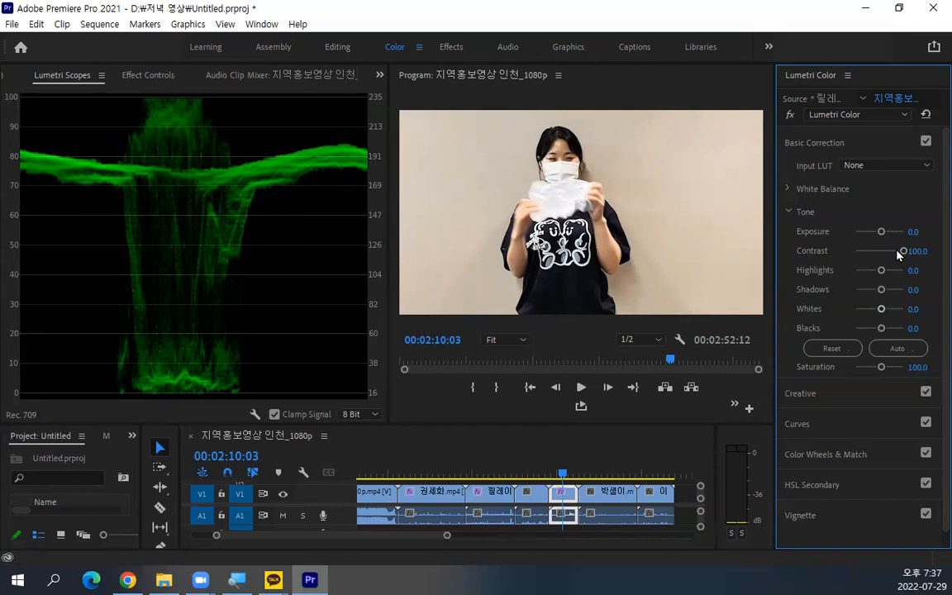
{"action": "double_click", "coordinate": [904, 251]}
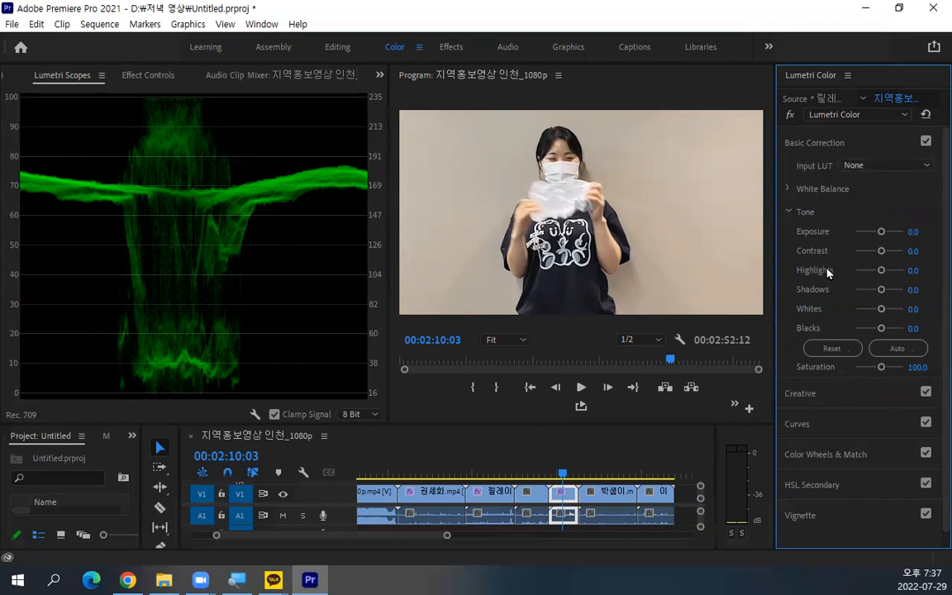
Step: Try Highlights values of 50.8, 84.6 and 53.8 on the masked woman's clip, and reset Highlights to 0.0
{"action": "mouse_move", "coordinate": [881, 270]}
{"action": "left_mouse_down"}
{"action": "mouse_move", "coordinate": [907, 272]}
{"action": "mouse_move", "coordinate": [890, 272]}
{"action": "left_mouse_up"}
{"action": "mouse_move", "coordinate": [202, 395]}
{"action": "left_mouse_down"}
{"action": "mouse_move", "coordinate": [129, 376]}
{"action": "mouse_move", "coordinate": [172, 311]}
{"action": "mouse_move", "coordinate": [237, 352]}
{"action": "mouse_move", "coordinate": [203, 394]}
{"action": "left_mouse_up"}
{"action": "key", "text": "Escape"}
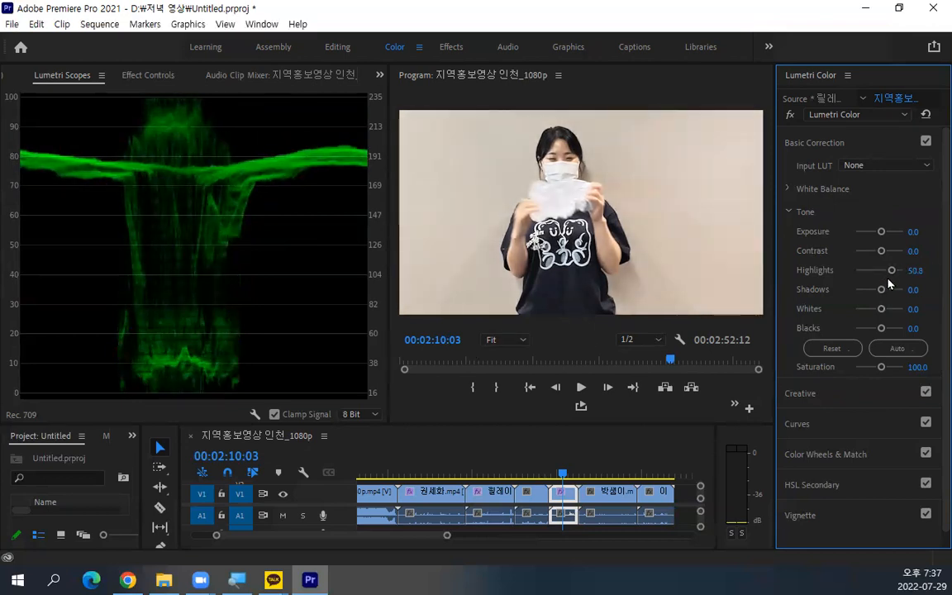
{"action": "mouse_move", "coordinate": [891, 273]}
{"action": "left_mouse_down"}
{"action": "mouse_move", "coordinate": [903, 272]}
{"action": "mouse_move", "coordinate": [874, 272]}
{"action": "mouse_move", "coordinate": [905, 272]}
{"action": "mouse_move", "coordinate": [890, 282]}
{"action": "left_mouse_up"}
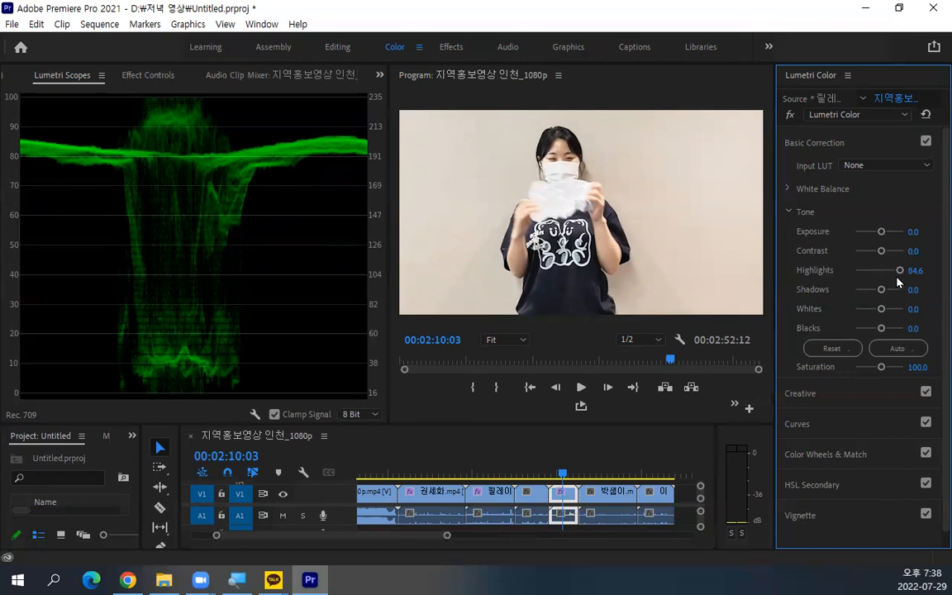
{"action": "mouse_move", "coordinate": [900, 271]}
{"action": "left_mouse_down"}
{"action": "mouse_move", "coordinate": [876, 272]}
{"action": "mouse_move", "coordinate": [892, 275]}
{"action": "left_mouse_up"}
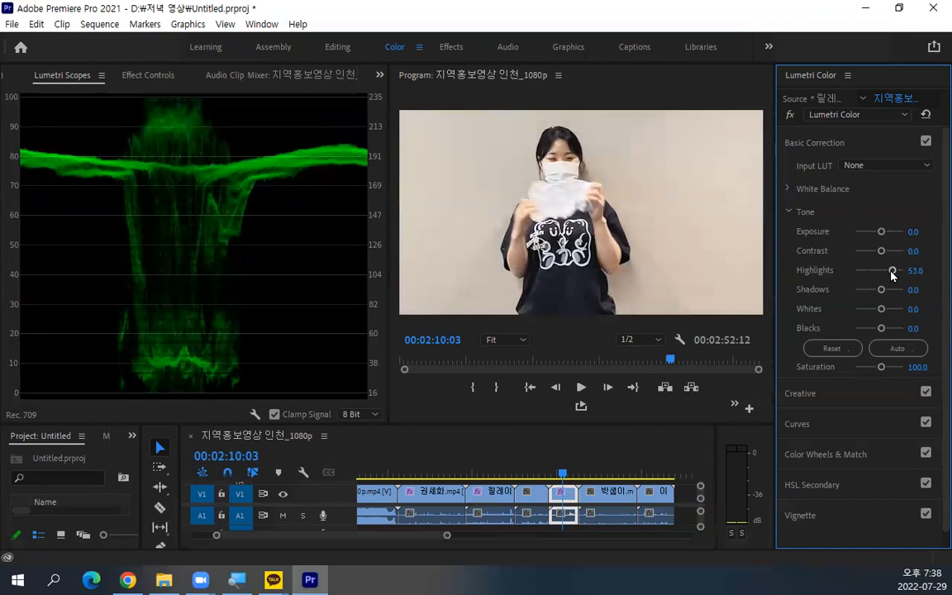
{"action": "double_click", "coordinate": [892, 271]}
Step: Try Whites at 60.0 and 29.2, combine the latter with a small Highlights increase, and reset both to 0.0
{"action": "mouse_move", "coordinate": [882, 294]}
{"action": "left_mouse_down"}
{"action": "mouse_move", "coordinate": [900, 296]}
{"action": "mouse_move", "coordinate": [861, 299]}
{"action": "mouse_move", "coordinate": [881, 300]}
{"action": "mouse_move", "coordinate": [883, 313]}
{"action": "mouse_move", "coordinate": [894, 308]}
{"action": "left_mouse_up"}
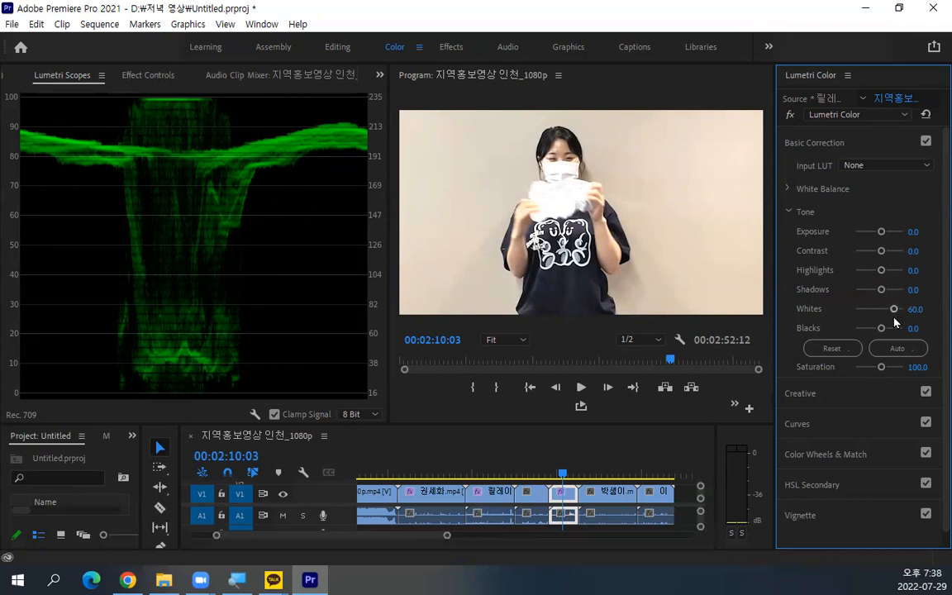
{"action": "left_click_drag", "start_coordinate": [892, 313], "coordinate": [886, 313]}
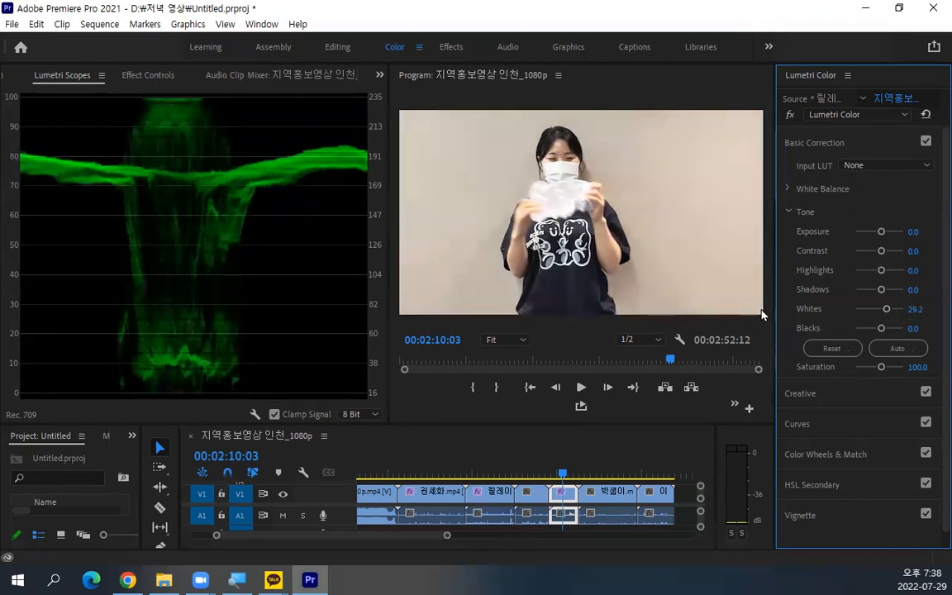
{"action": "left_click_drag", "start_coordinate": [608, 295], "coordinate": [796, 178]}
{"action": "left_click_drag", "start_coordinate": [627, 238], "coordinate": [706, 179]}
{"action": "key", "text": "Escape"}
{"action": "mouse_move", "coordinate": [886, 309]}
{"action": "left_mouse_down"}
{"action": "mouse_move", "coordinate": [896, 310]}
{"action": "mouse_move", "coordinate": [887, 311]}
{"action": "left_mouse_up"}
{"action": "mouse_move", "coordinate": [881, 270]}
{"action": "left_mouse_down"}
{"action": "mouse_move", "coordinate": [896, 270]}
{"action": "mouse_move", "coordinate": [885, 270]}
{"action": "left_mouse_up"}
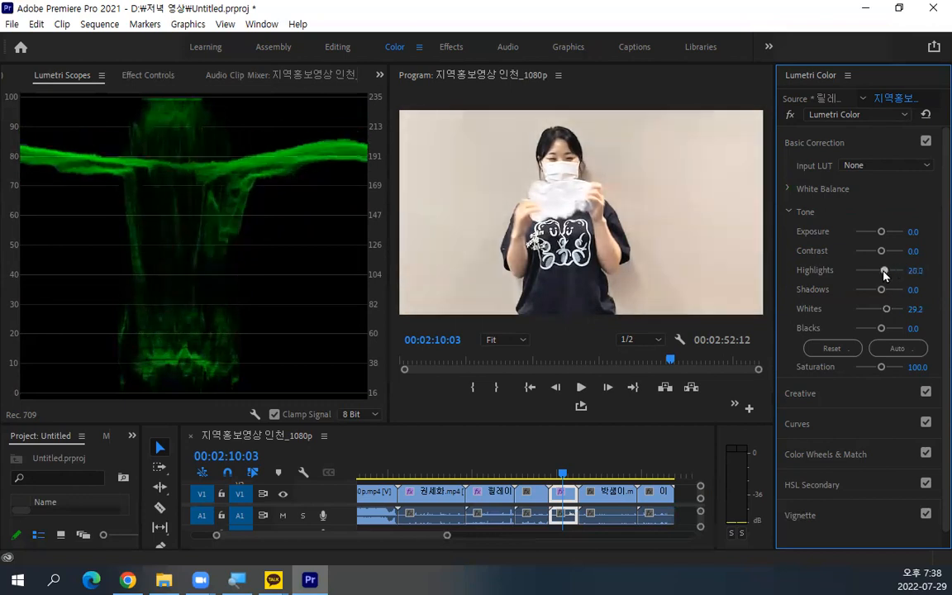
{"action": "double_click", "coordinate": [885, 271]}
{"action": "double_click", "coordinate": [886, 311]}
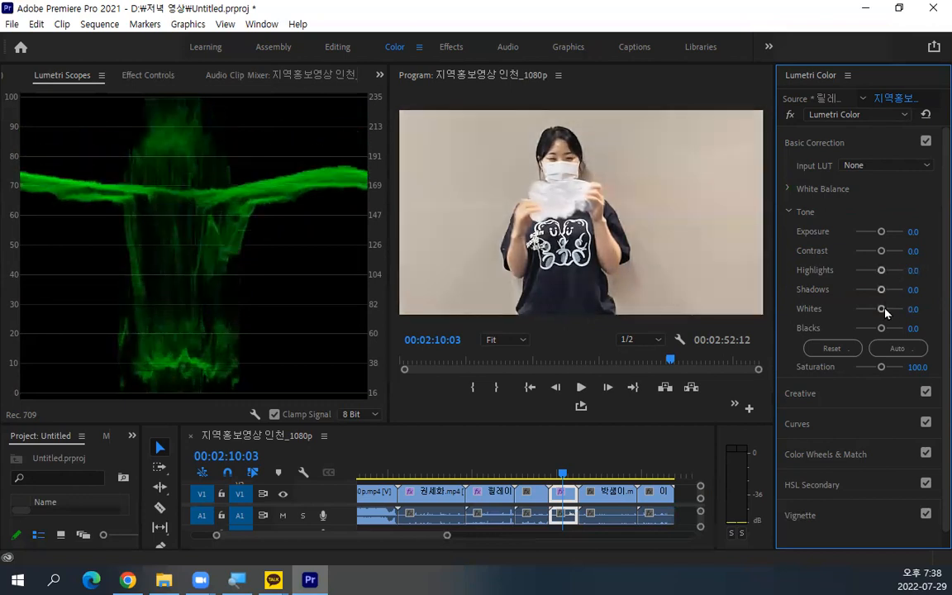
Step: Try Whites at 1.5 and Blacks at 56.9, and reset all the Tone values
{"action": "mouse_move", "coordinate": [883, 331]}
{"action": "left_mouse_down"}
{"action": "mouse_move", "coordinate": [854, 332]}
{"action": "mouse_move", "coordinate": [892, 334]}
{"action": "mouse_move", "coordinate": [890, 309]}
{"action": "mouse_move", "coordinate": [881, 310]}
{"action": "left_mouse_up"}
{"action": "double_click", "coordinate": [893, 332]}
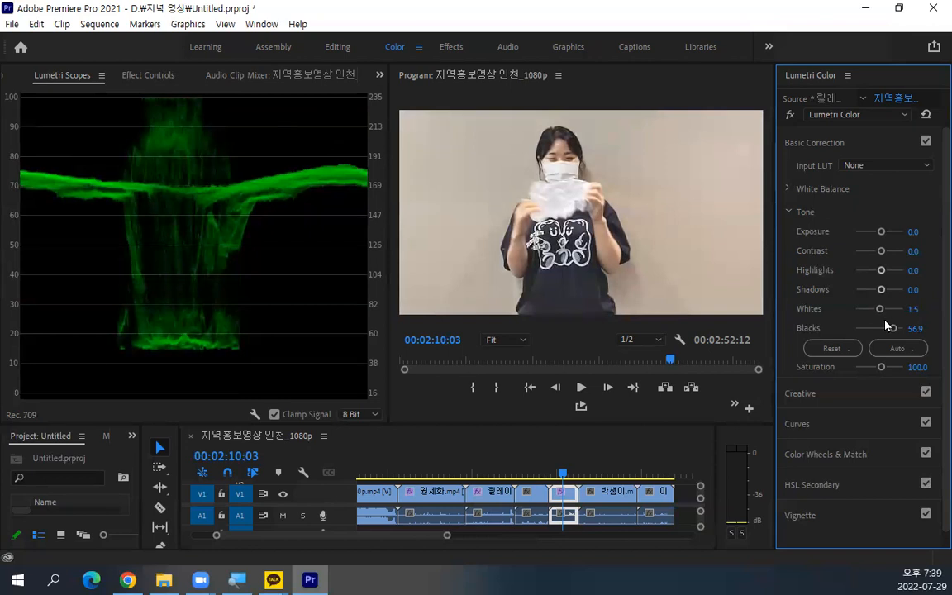
{"action": "left_click", "coordinate": [853, 350]}
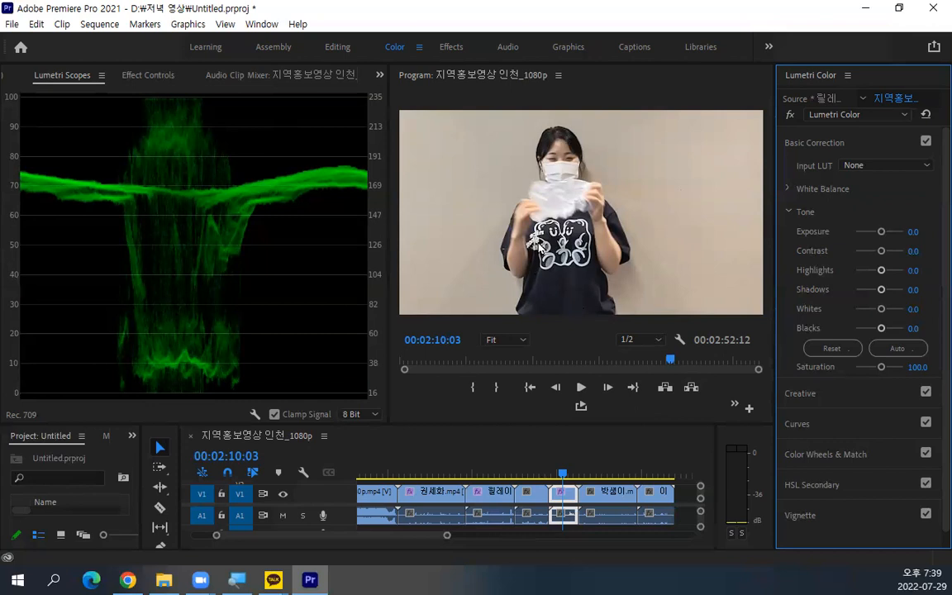
Step: Apply automatic tone correction to the masked woman's clip, and test the Saturation before resetting it to 100.0
{"action": "left_click", "coordinate": [919, 357]}
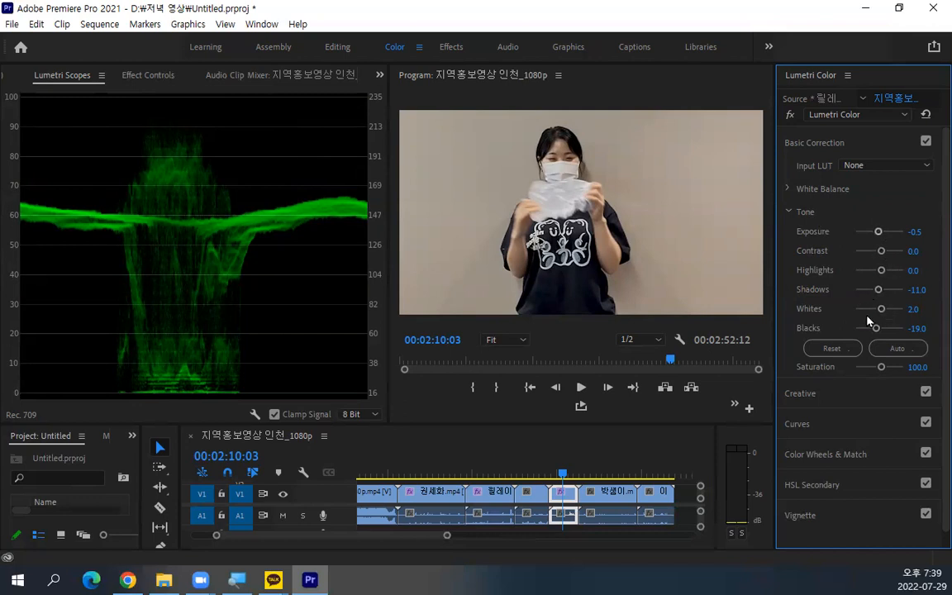
{"action": "mouse_move", "coordinate": [877, 369]}
{"action": "left_mouse_down"}
{"action": "mouse_move", "coordinate": [860, 371]}
{"action": "mouse_move", "coordinate": [909, 366]}
{"action": "mouse_move", "coordinate": [855, 370]}
{"action": "mouse_move", "coordinate": [884, 370]}
{"action": "left_mouse_up"}
{"action": "double_click", "coordinate": [883, 369]}
Step: Expand the White Balance controls, set Temperature to 47.7, and collapse Basic Correction
{"action": "left_click", "coordinate": [787, 189]}
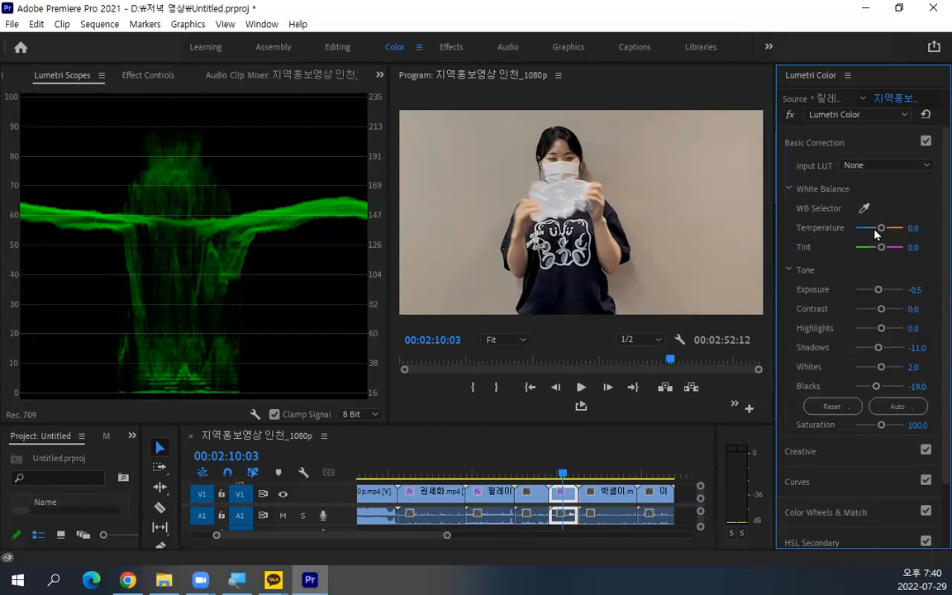
{"action": "mouse_move", "coordinate": [881, 228]}
{"action": "left_mouse_down"}
{"action": "mouse_move", "coordinate": [899, 231]}
{"action": "mouse_move", "coordinate": [889, 231]}
{"action": "left_mouse_up"}
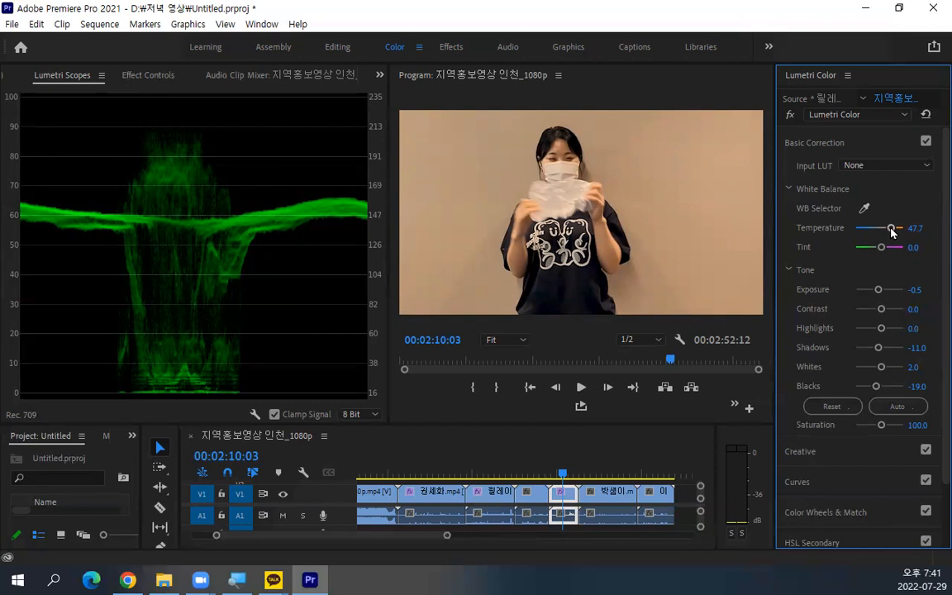
{"action": "left_click", "coordinate": [814, 148]}
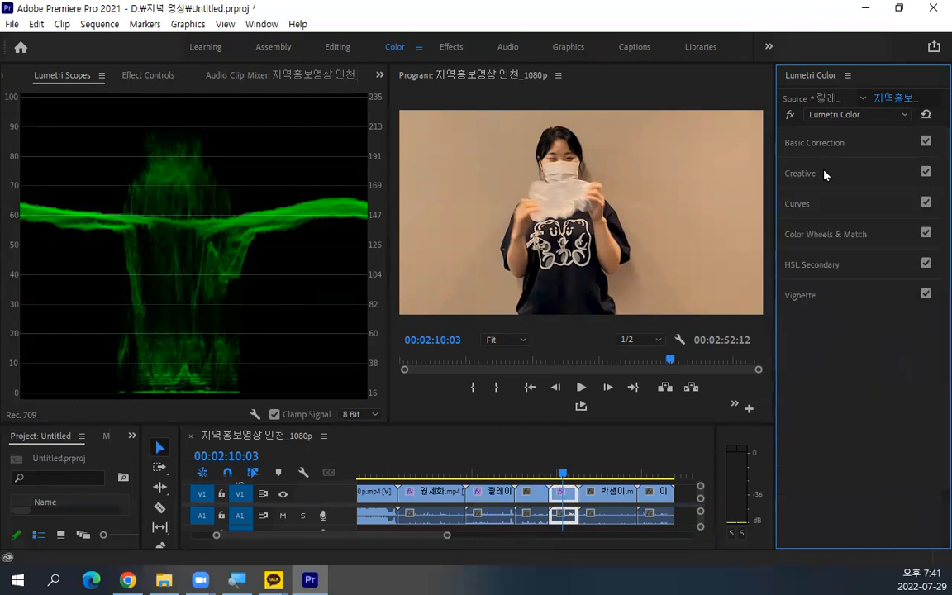
Step: Open the Creative section and view the list of available Look presets
{"action": "left_click", "coordinate": [824, 175]}
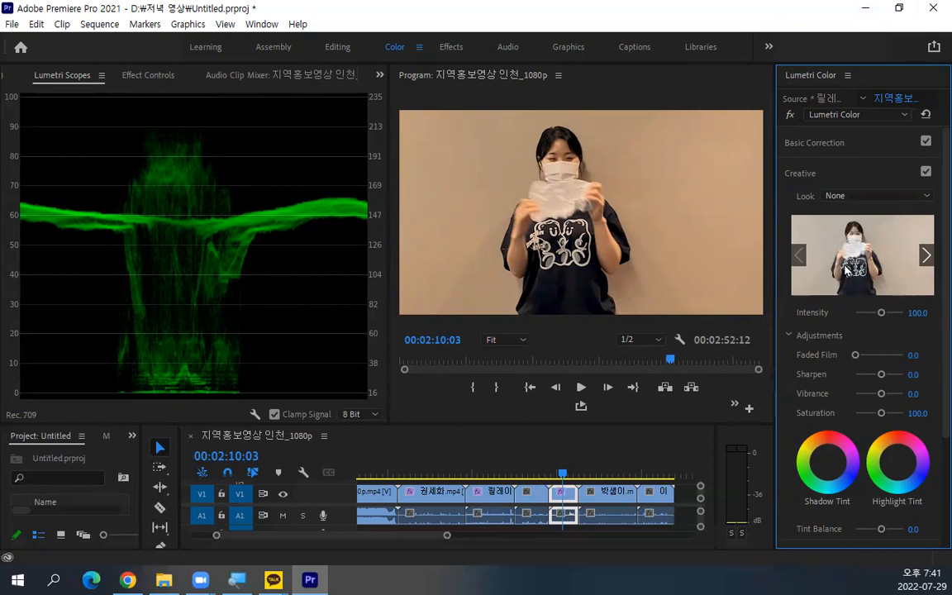
{"action": "left_click", "coordinate": [925, 197]}
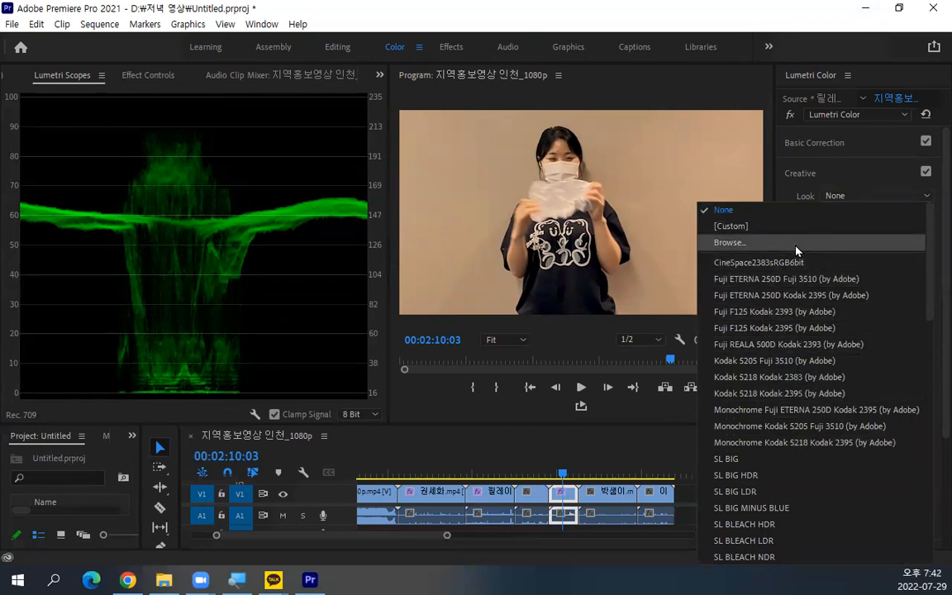
{"action": "left_click", "coordinate": [845, 174]}
{"action": "left_click", "coordinate": [845, 174]}
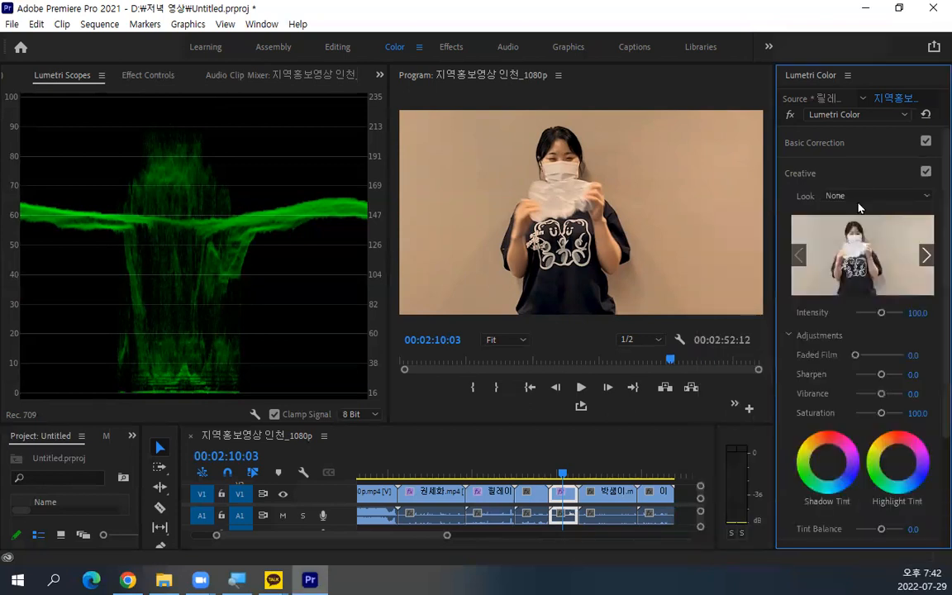
Step: Try the CineSpace2383sRGB6bit look, followed by the Fuji ETERNA 250D, Fuji F125 and Fuji REALA 500D looks, on the masked woman's clip
{"action": "left_click", "coordinate": [861, 196]}
{"action": "left_click", "coordinate": [760, 261]}
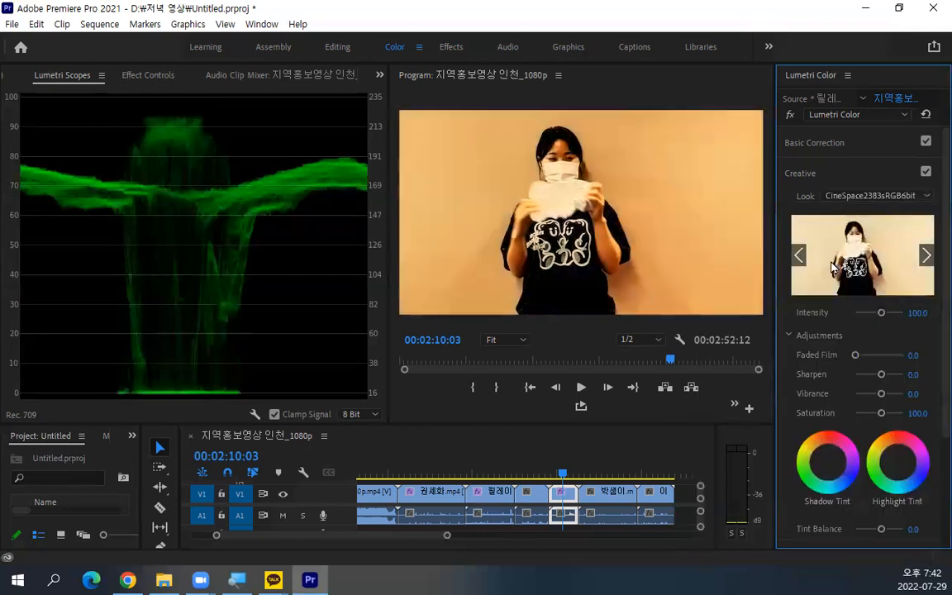
{"action": "left_click", "coordinate": [848, 195]}
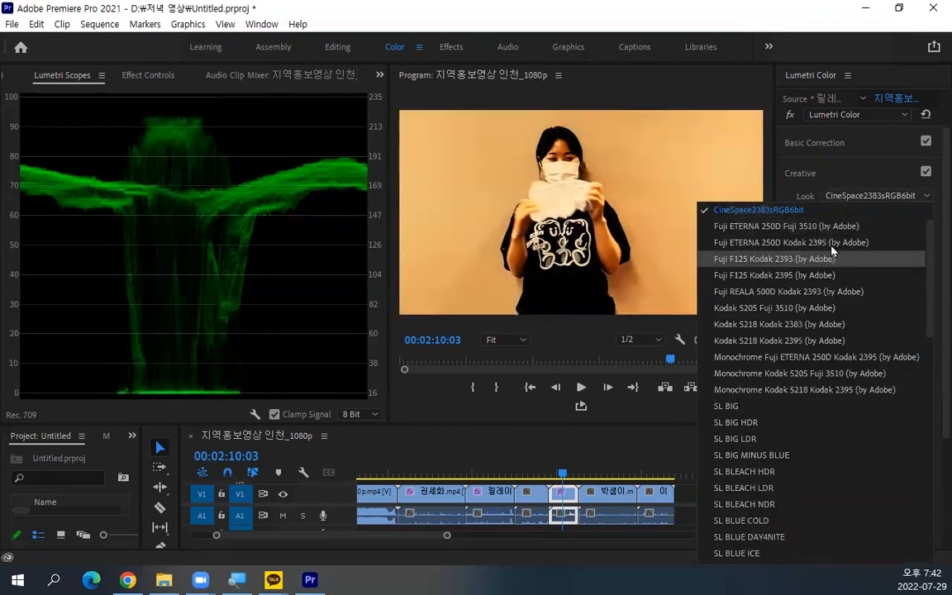
{"action": "left_click", "coordinate": [829, 233]}
{"action": "left_click", "coordinate": [868, 196]}
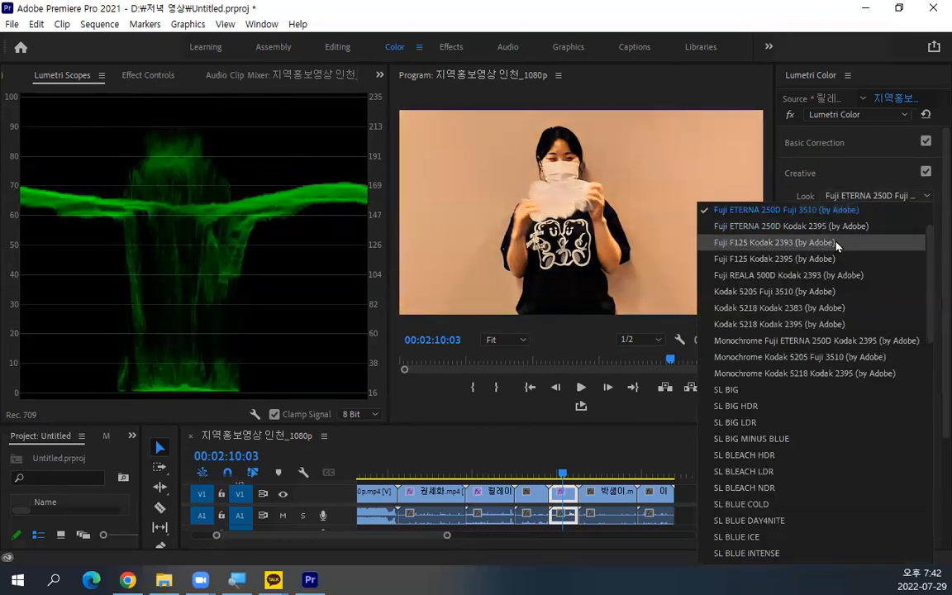
{"action": "left_click", "coordinate": [826, 204]}
{"action": "left_click", "coordinate": [859, 195]}
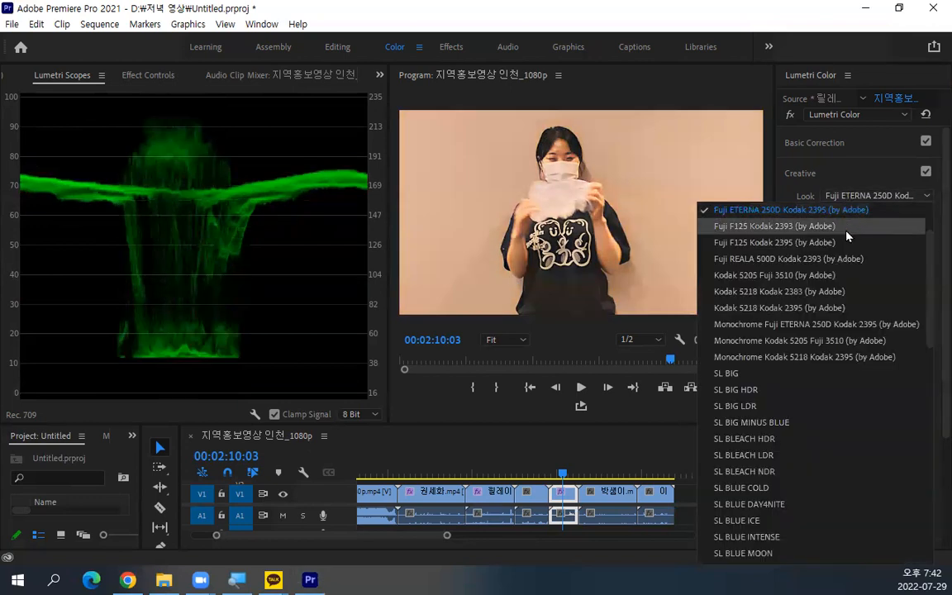
{"action": "left_click", "coordinate": [852, 218]}
{"action": "left_click", "coordinate": [855, 196]}
{"action": "left_click", "coordinate": [857, 223]}
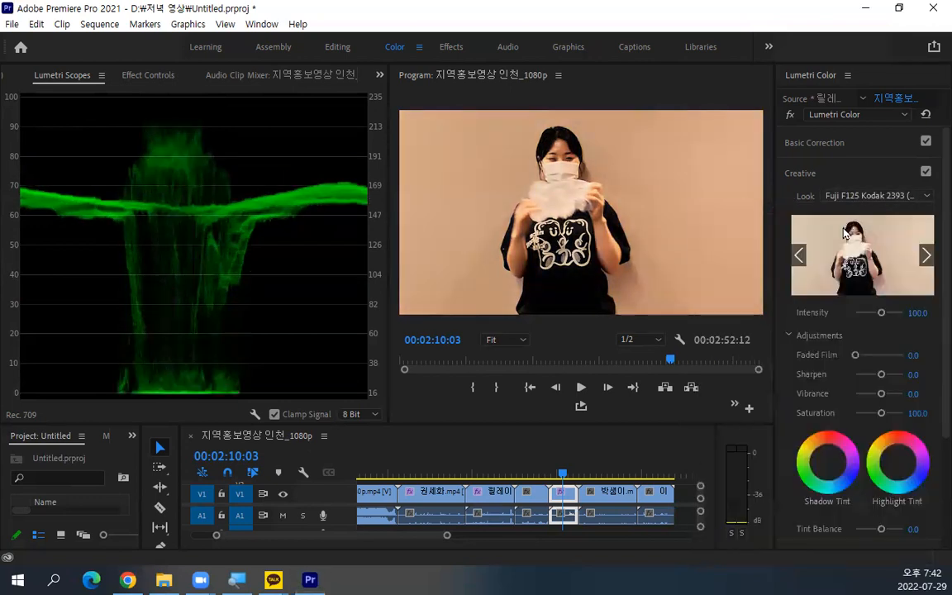
{"action": "left_click", "coordinate": [857, 195]}
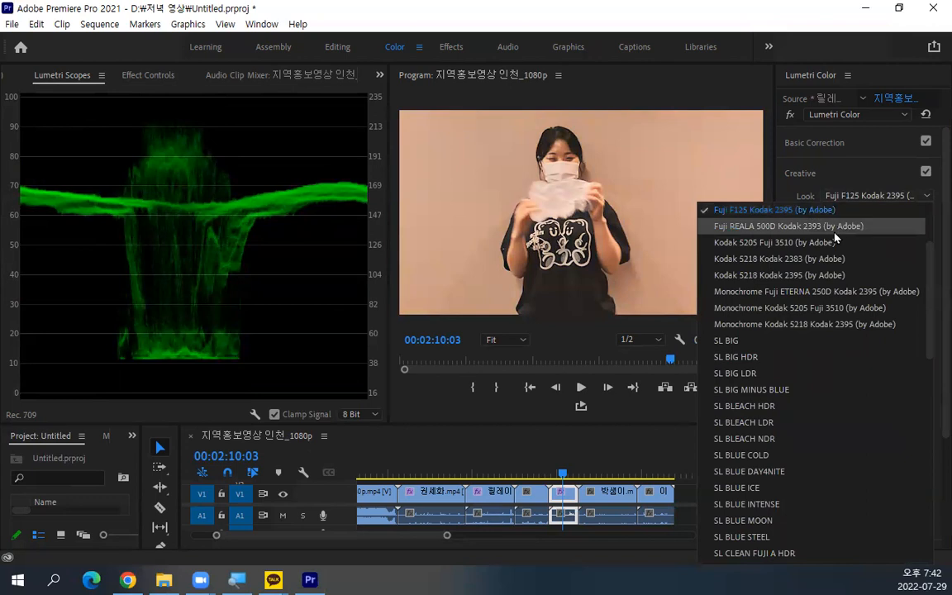
{"action": "left_click", "coordinate": [826, 224]}
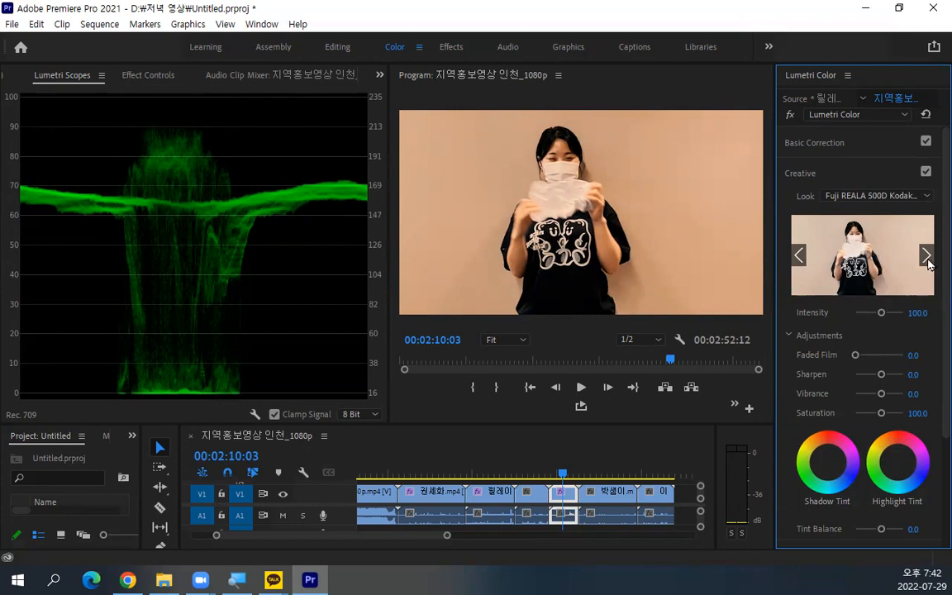
Step: Browse forward through the Look previews and apply SL IRON HDR to the masked woman's clip
{"action": "left_click", "coordinate": [926, 256]}
{"action": "left_click", "coordinate": [927, 256]}
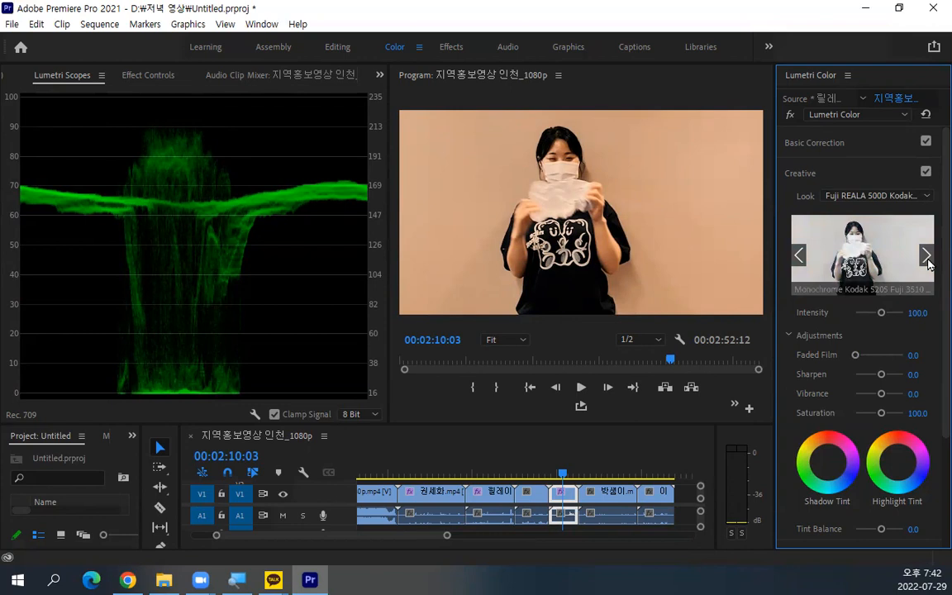
{"action": "left_click", "coordinate": [926, 256]}
{"action": "left_click", "coordinate": [926, 256]}
{"action": "left_click", "coordinate": [927, 256]}
{"action": "left_click", "coordinate": [927, 256]}
{"action": "left_click", "coordinate": [927, 256]}
{"action": "left_click", "coordinate": [927, 258]}
{"action": "left_click", "coordinate": [927, 258]}
{"action": "left_click", "coordinate": [927, 258]}
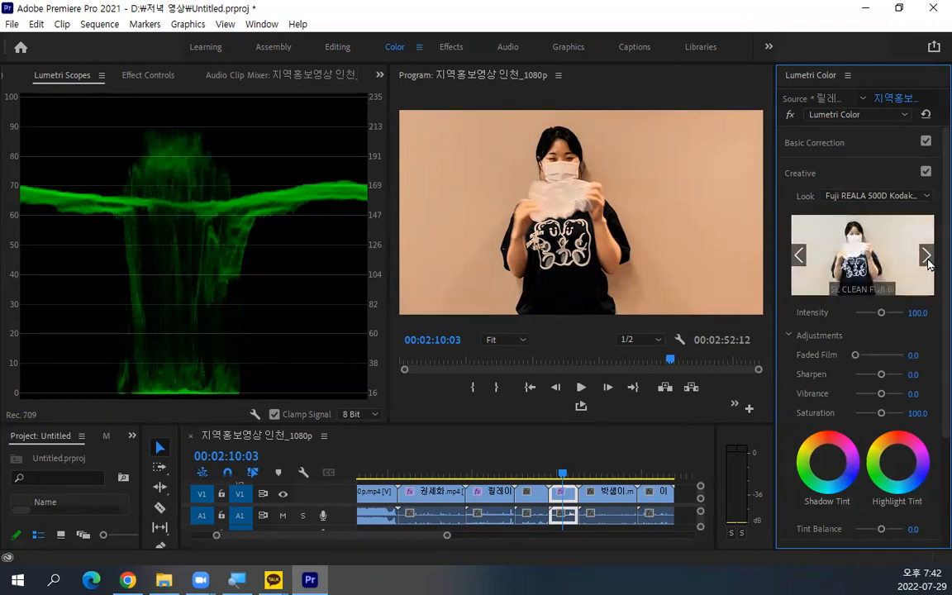
{"action": "left_click", "coordinate": [927, 257]}
{"action": "left_click", "coordinate": [927, 257]}
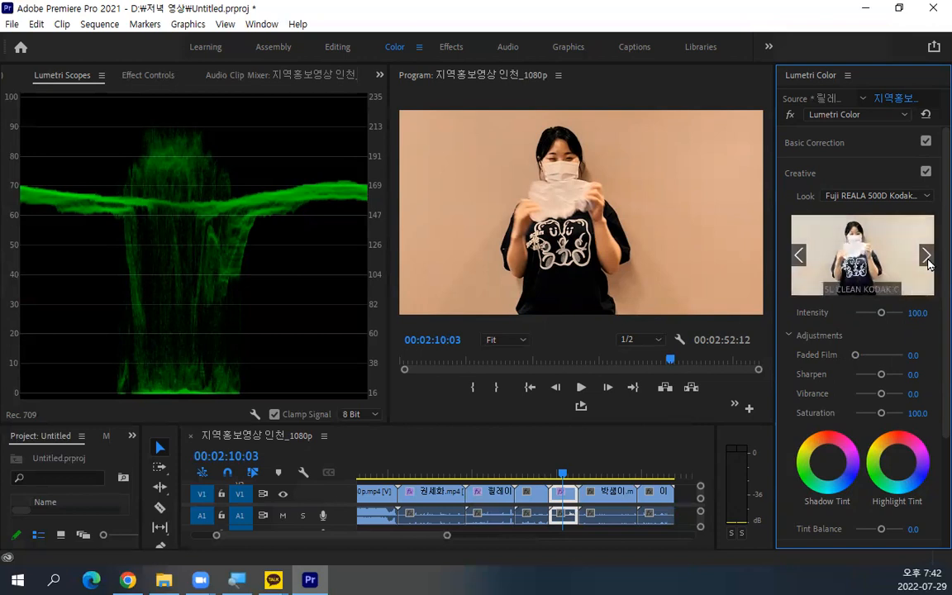
{"action": "left_click", "coordinate": [926, 258]}
{"action": "left_click", "coordinate": [927, 258]}
{"action": "left_click", "coordinate": [927, 258]}
{"action": "left_click", "coordinate": [927, 257]}
{"action": "left_click", "coordinate": [927, 258]}
{"action": "left_click", "coordinate": [927, 258]}
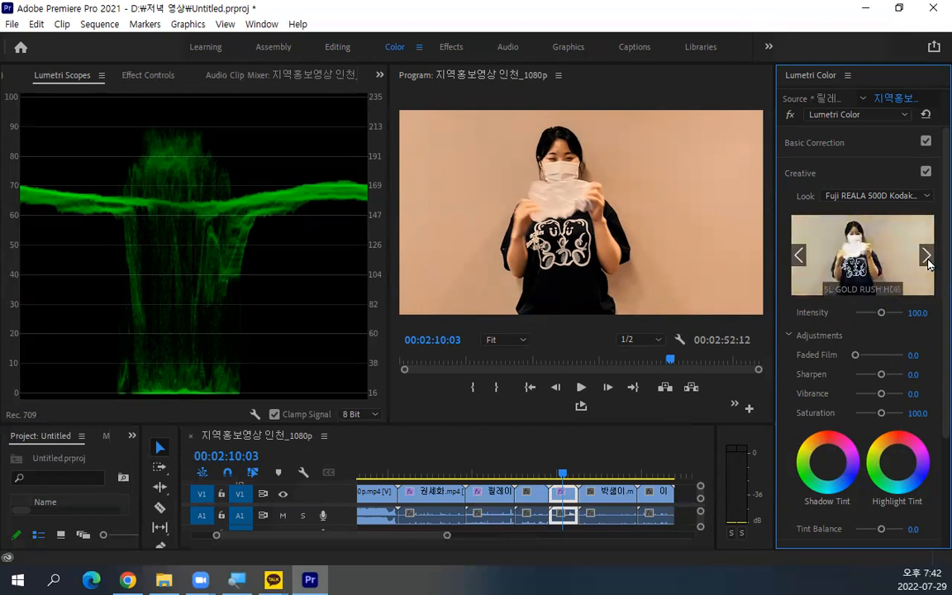
{"action": "left_click", "coordinate": [927, 258]}
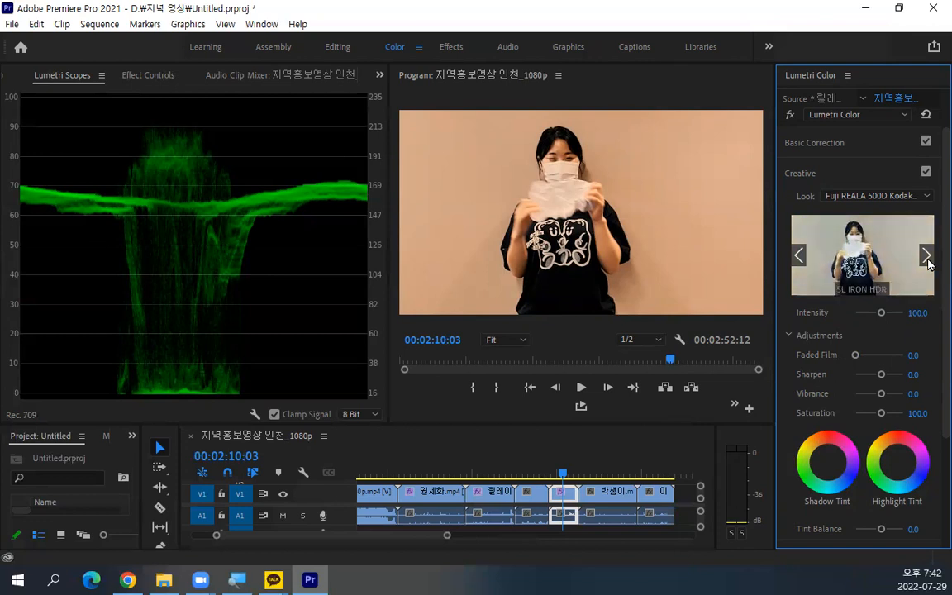
{"action": "left_click", "coordinate": [871, 262]}
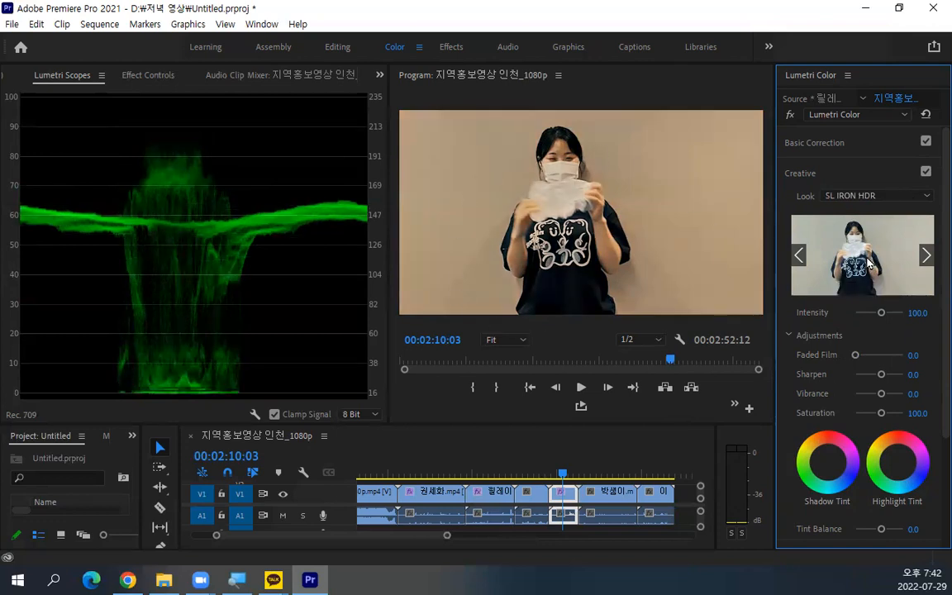
Step: Review the clip's Basic Correction settings and return to the Creative section
{"action": "left_click", "coordinate": [850, 145]}
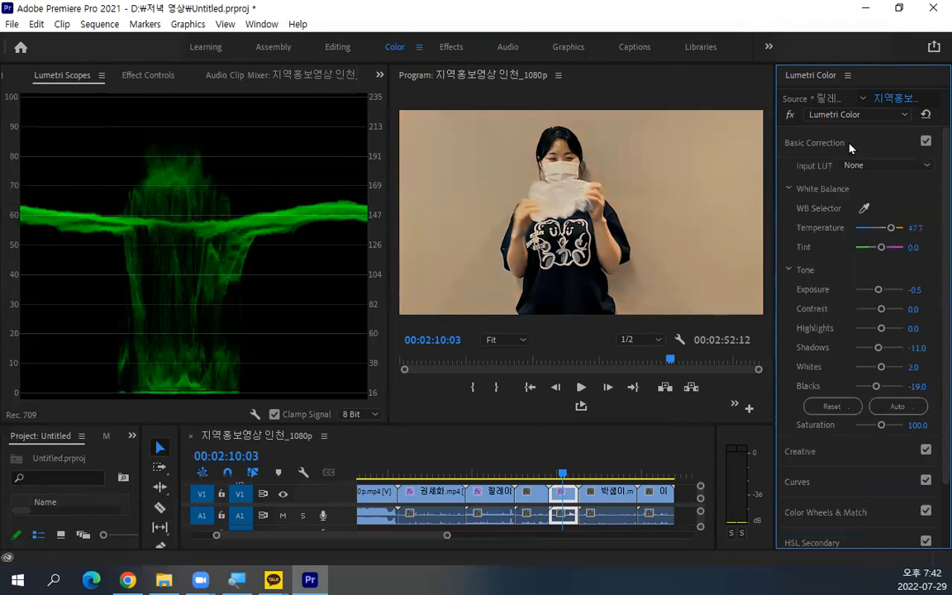
{"action": "left_click", "coordinate": [850, 146]}
{"action": "left_click", "coordinate": [839, 172]}
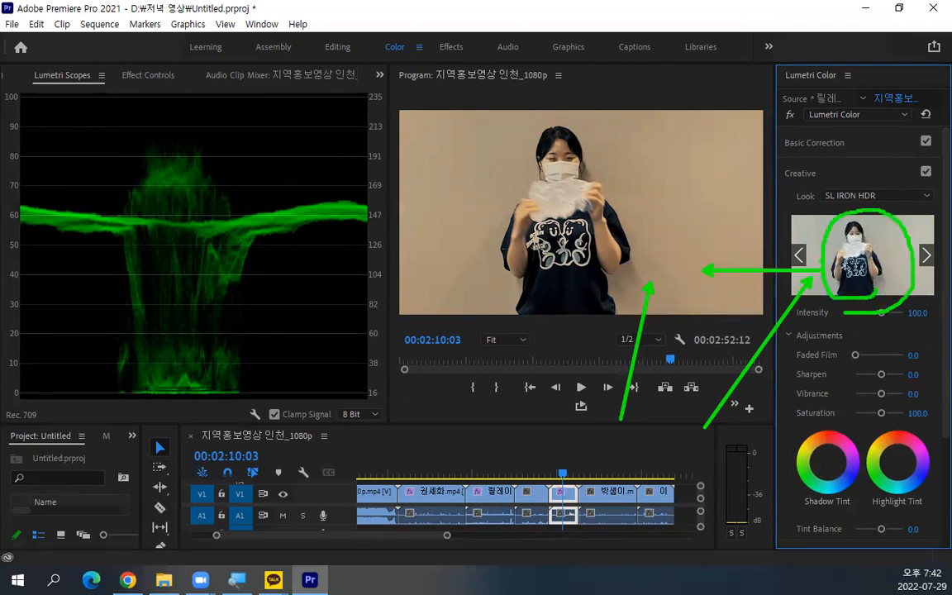
Step: Review the clip's Basic Correction settings, disable the Basic Correction section and reopen the Creative section
{"action": "key", "text": "Escape"}
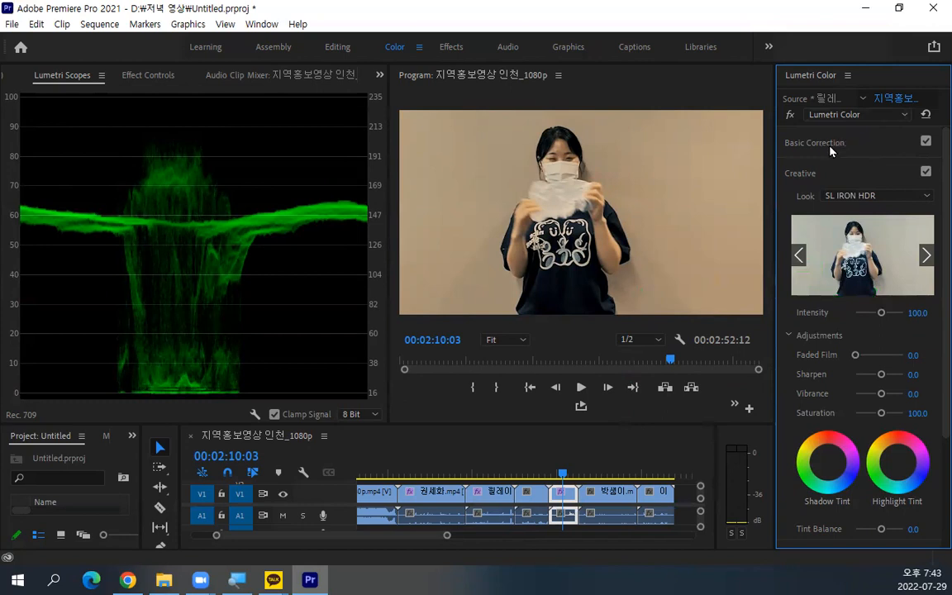
{"action": "left_click", "coordinate": [824, 143]}
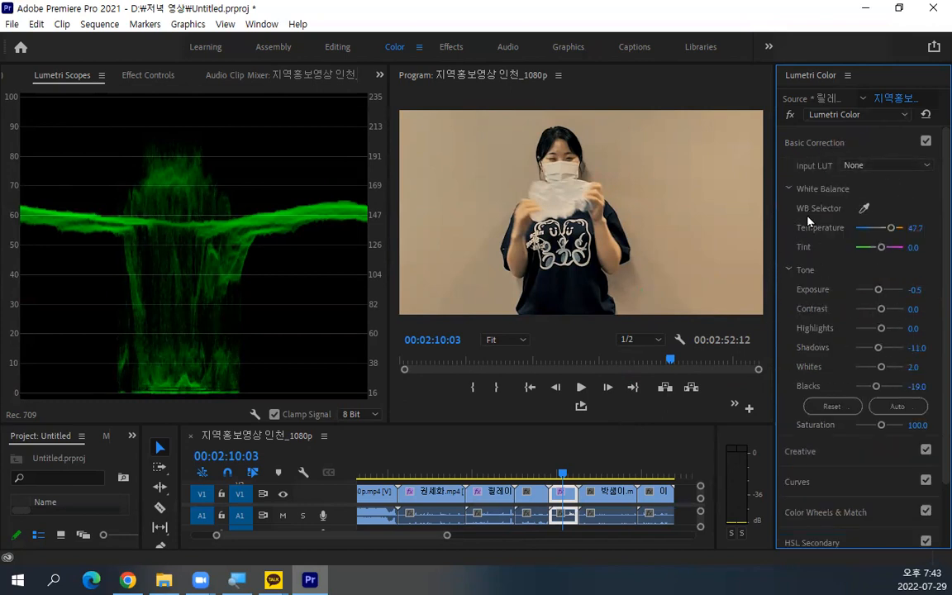
{"action": "left_click", "coordinate": [812, 145]}
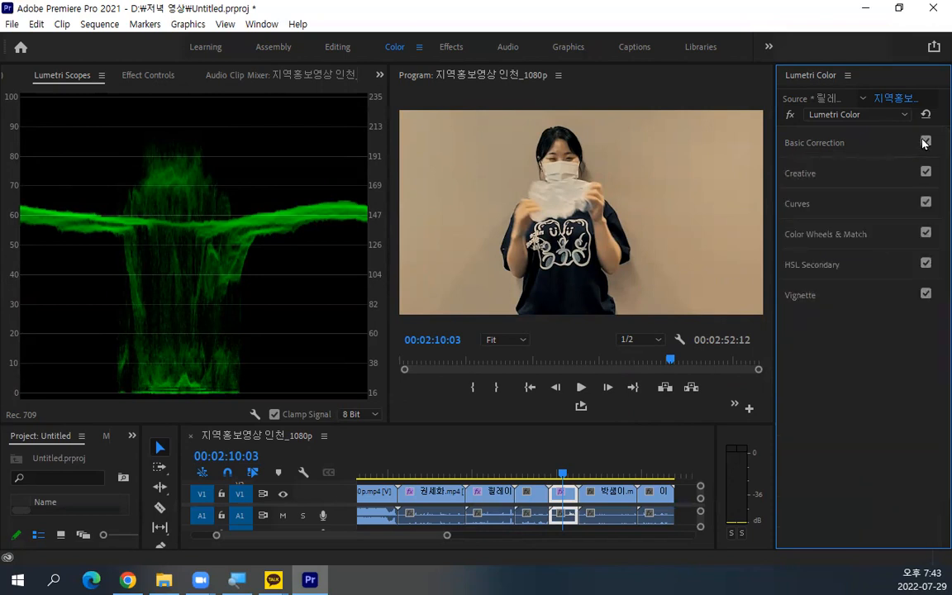
{"action": "left_click", "coordinate": [842, 175]}
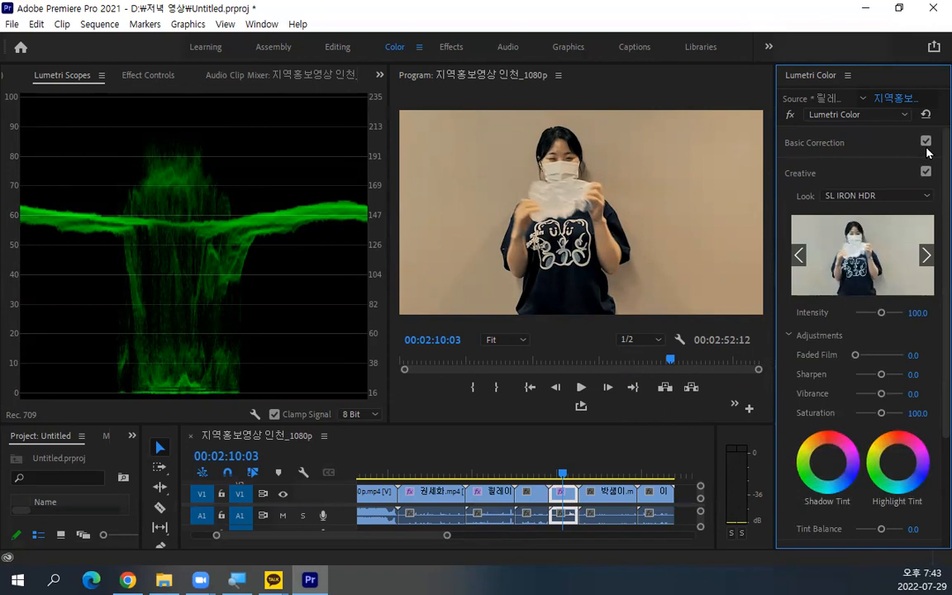
{"action": "left_click", "coordinate": [926, 150]}
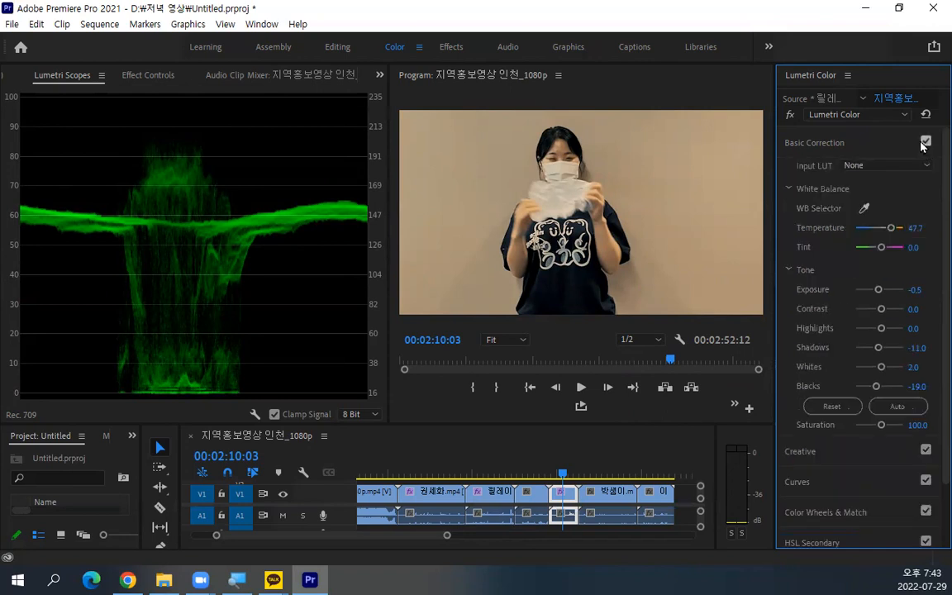
{"action": "left_click", "coordinate": [926, 142]}
{"action": "left_click", "coordinate": [821, 143]}
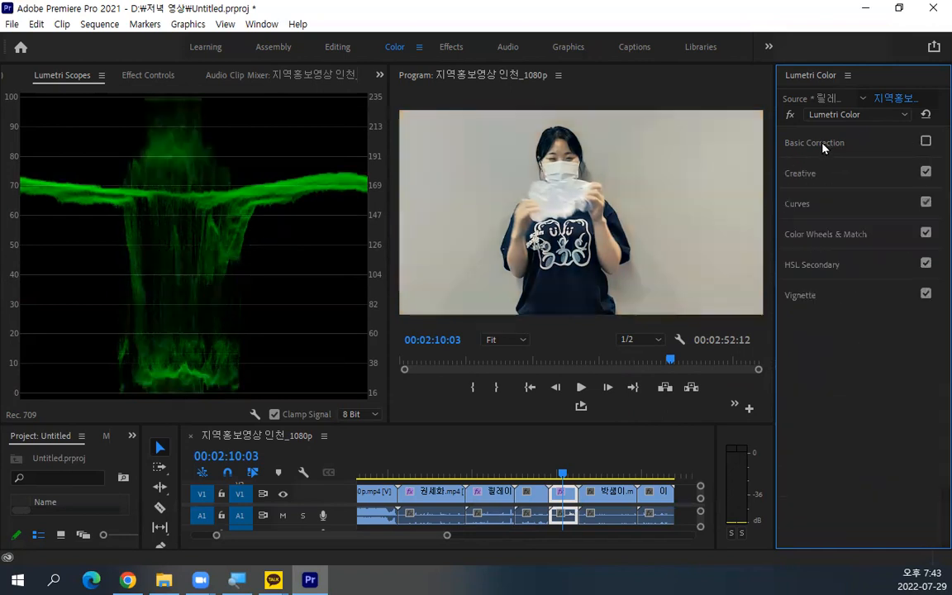
{"action": "left_click", "coordinate": [828, 172]}
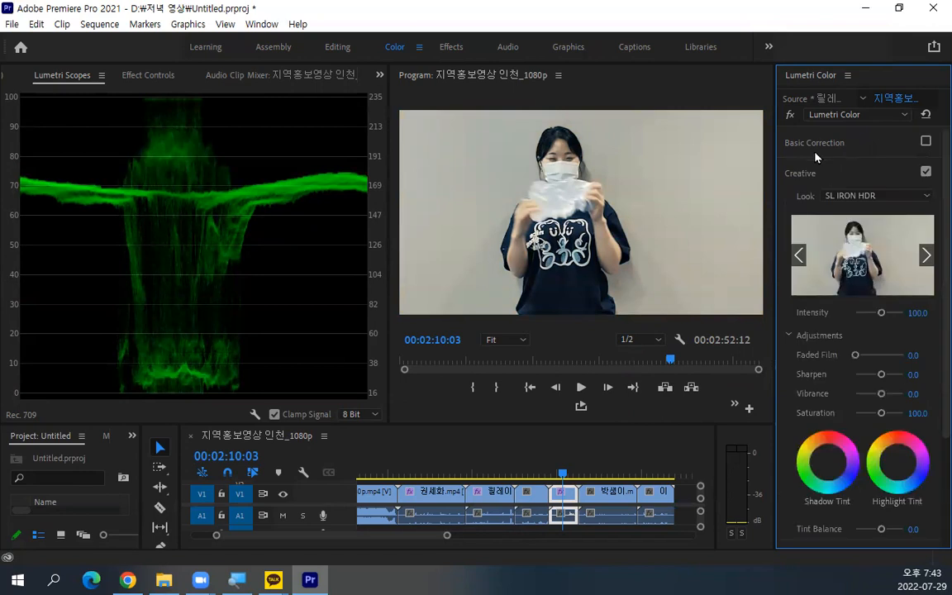
Step: Compare the masked woman's clip with Basic Correction enabled and disabled several times, leaving it disabled
{"action": "left_click", "coordinate": [925, 142]}
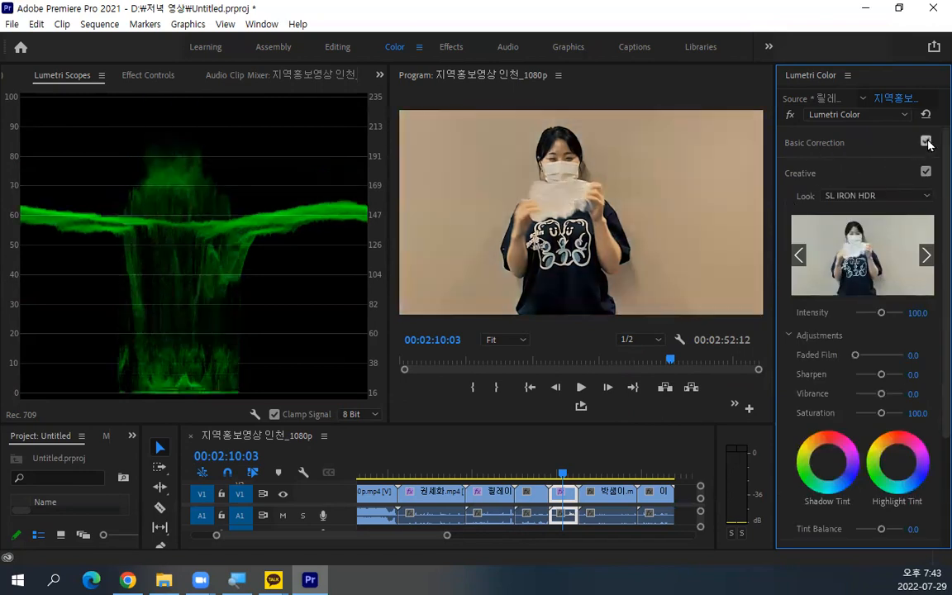
{"action": "left_click", "coordinate": [926, 142]}
{"action": "left_click", "coordinate": [926, 142]}
{"action": "left_click", "coordinate": [926, 142]}
{"action": "left_click", "coordinate": [926, 142]}
{"action": "left_click", "coordinate": [926, 142]}
{"action": "left_click", "coordinate": [926, 142]}
{"action": "left_click", "coordinate": [926, 142]}
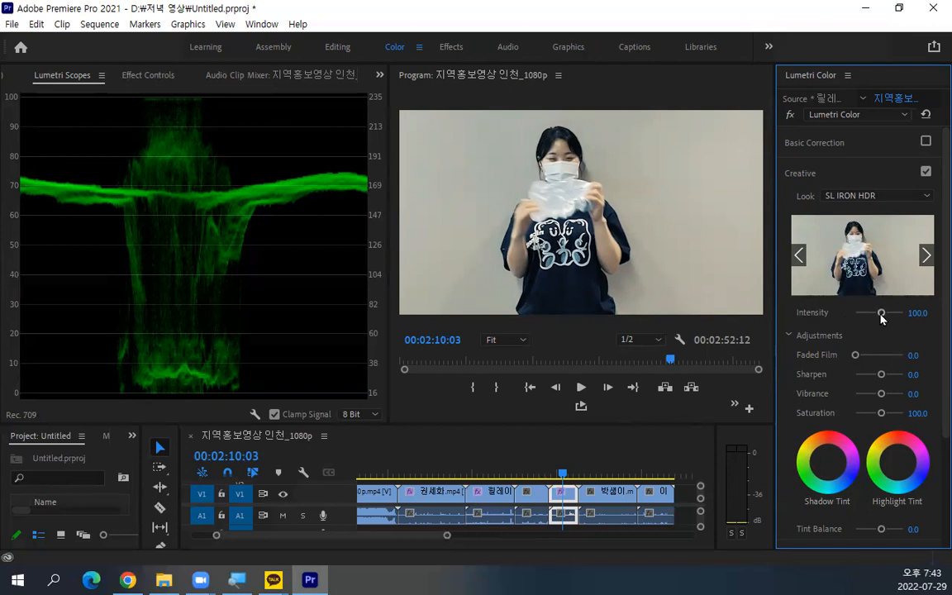
Step: Try a Look Intensity of 116.9, then set the Look to None and reset the Intensity to 100
{"action": "mouse_move", "coordinate": [881, 311]}
{"action": "left_mouse_down"}
{"action": "mouse_move", "coordinate": [905, 316]}
{"action": "mouse_move", "coordinate": [858, 314]}
{"action": "mouse_move", "coordinate": [883, 321]}
{"action": "mouse_move", "coordinate": [892, 311]}
{"action": "left_mouse_up"}
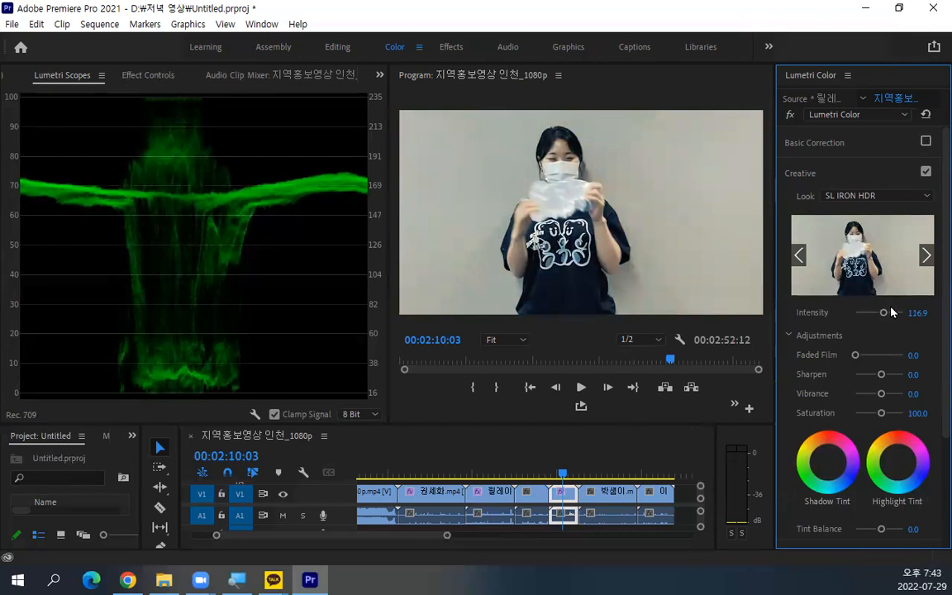
{"action": "left_click", "coordinate": [860, 196]}
{"action": "scroll", "coordinate": [776, 444], "scroll_direction": "up", "scroll_amount": 10}
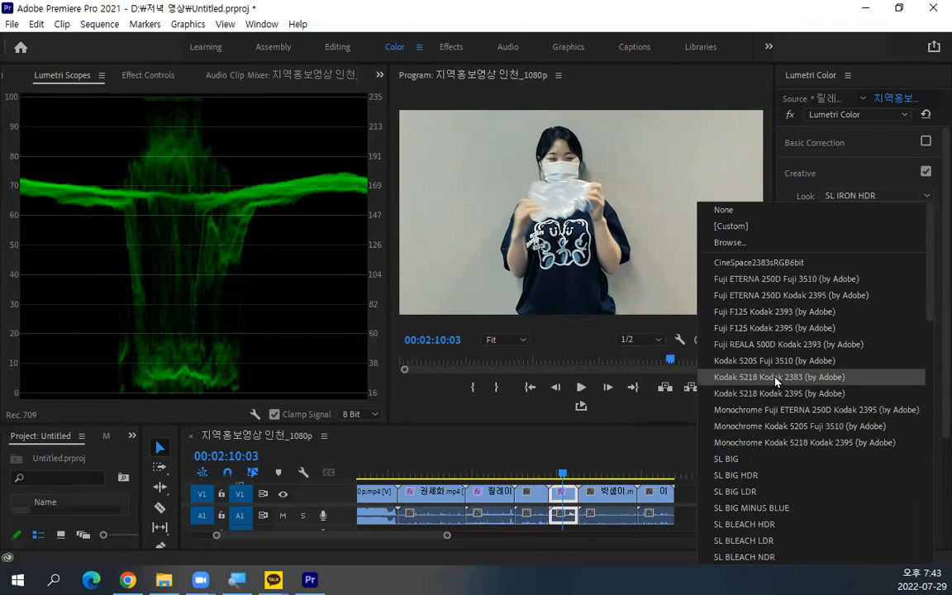
{"action": "left_click", "coordinate": [762, 217]}
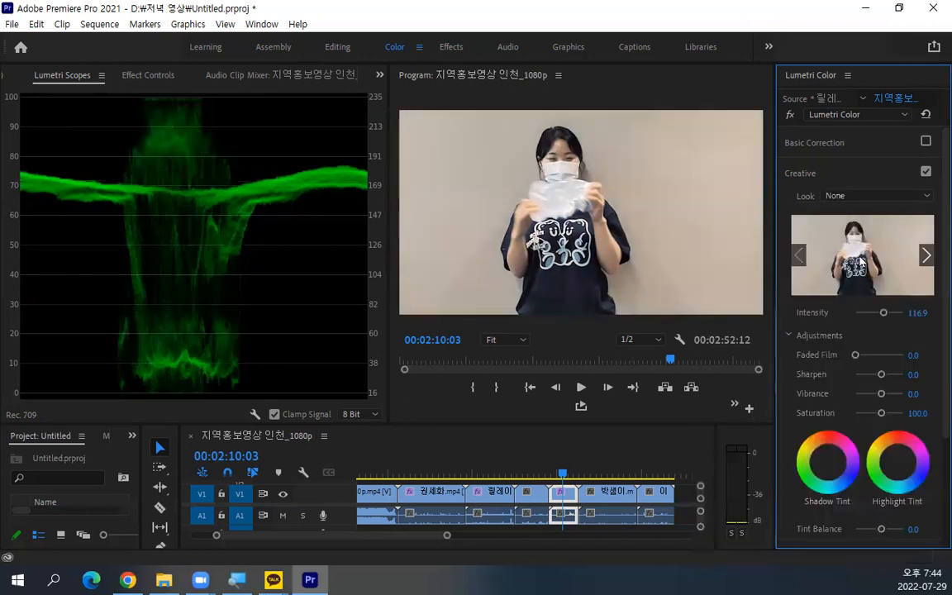
{"action": "double_click", "coordinate": [883, 314]}
Step: Try a Sharpen value of 10.8 in the clip's Creative adjustments
{"action": "scroll", "coordinate": [844, 336], "scroll_direction": "down", "scroll_amount": 3}
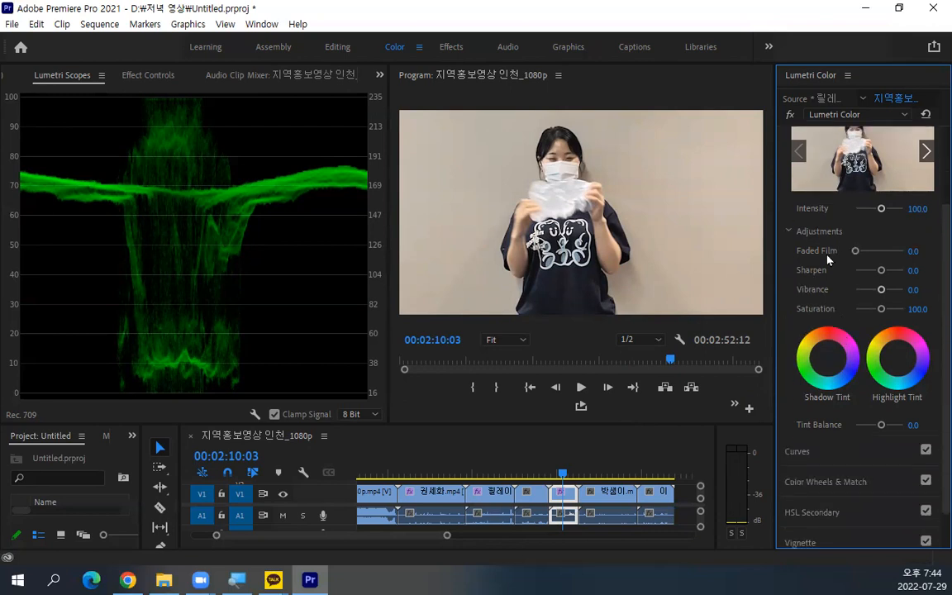
{"action": "left_click_drag", "start_coordinate": [855, 251], "coordinate": [883, 271]}
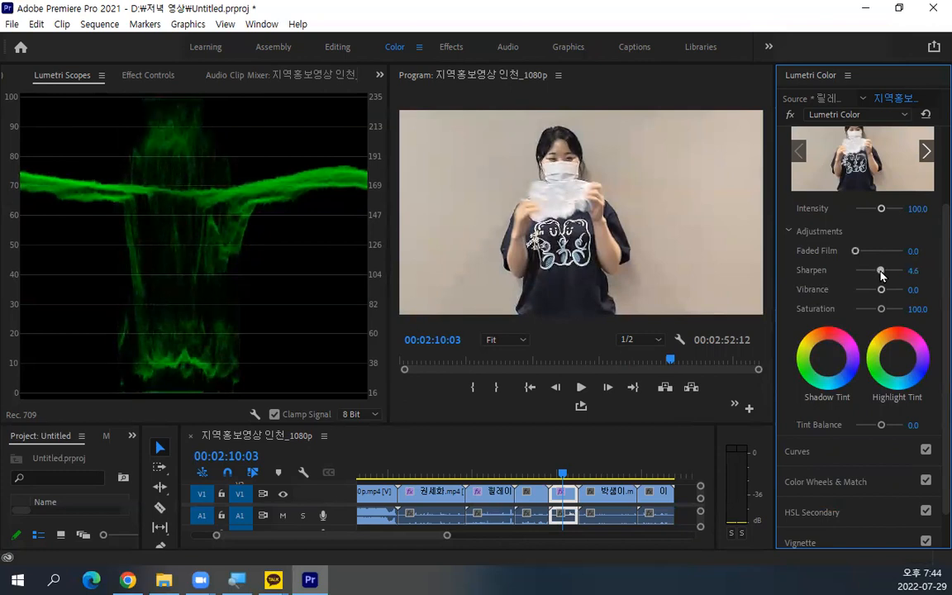
Step: Go to 00:02:12:10 and magnify the program preview to 200% on the handwriting on the paper
{"action": "left_click_drag", "start_coordinate": [564, 474], "coordinate": [570, 475]}
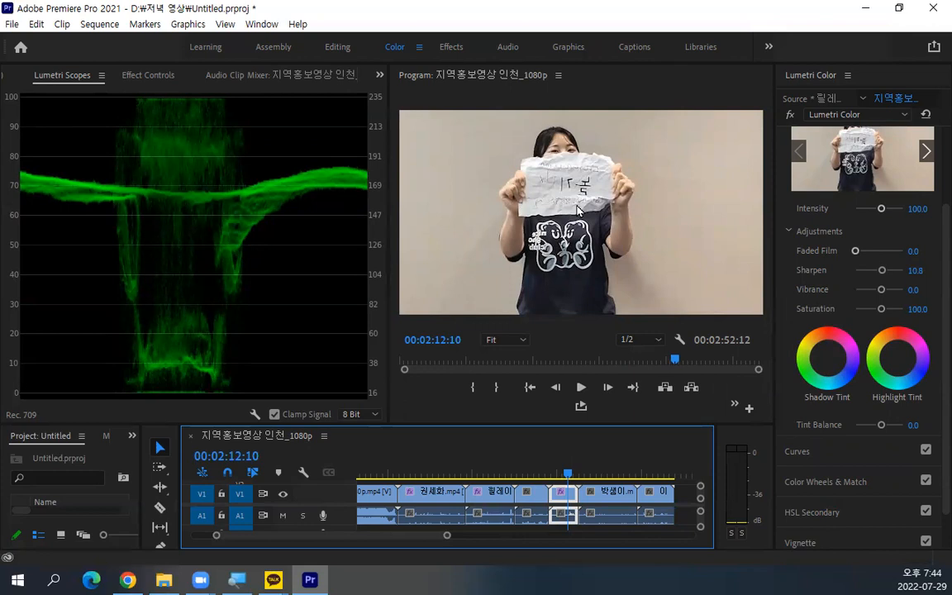
{"action": "left_click", "coordinate": [504, 341]}
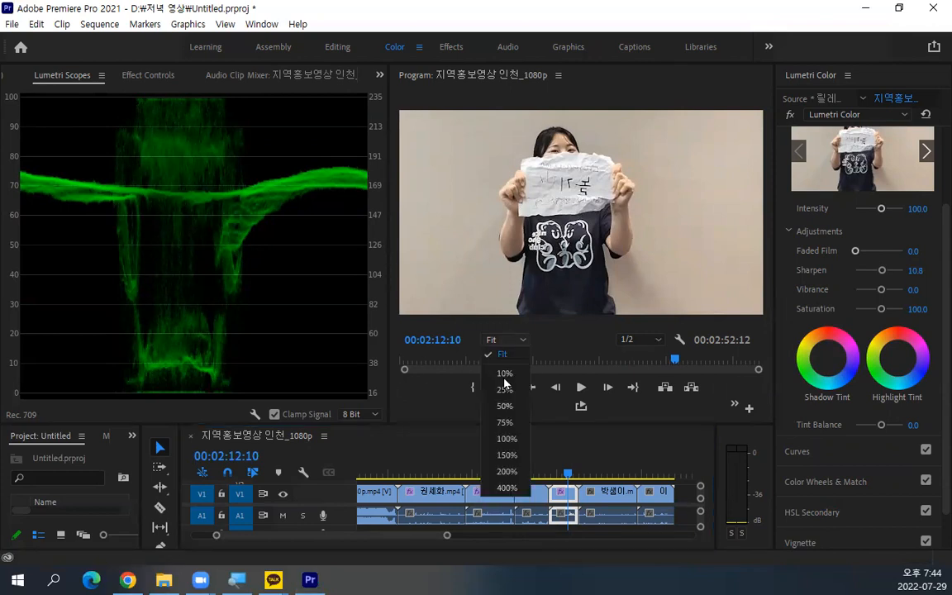
{"action": "left_click", "coordinate": [508, 454]}
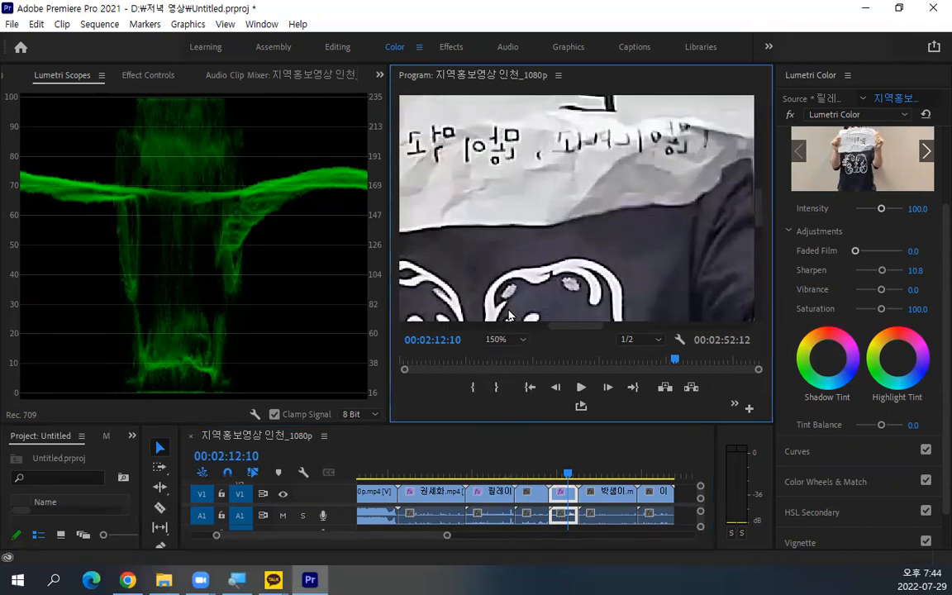
{"action": "left_click", "coordinate": [501, 342]}
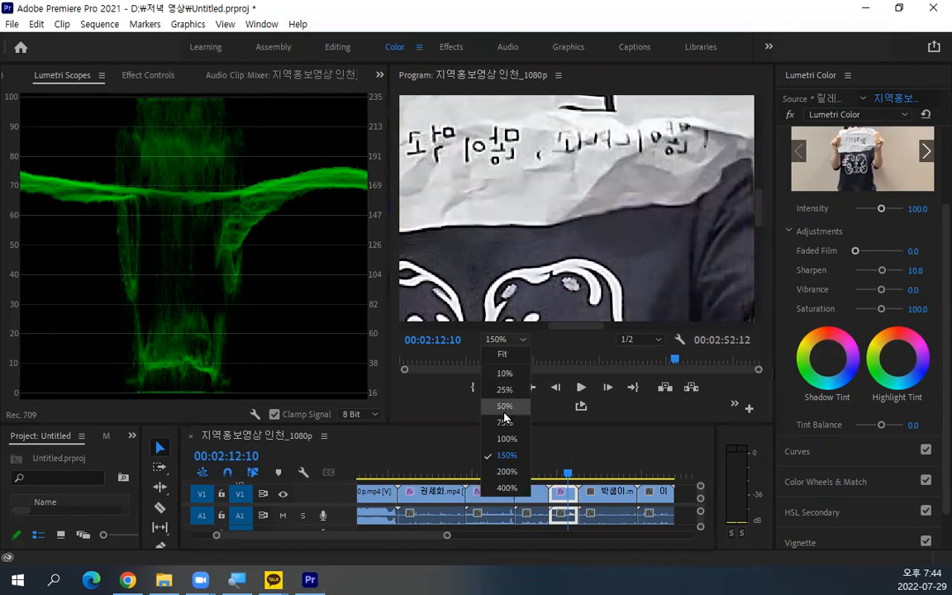
{"action": "left_click", "coordinate": [509, 470]}
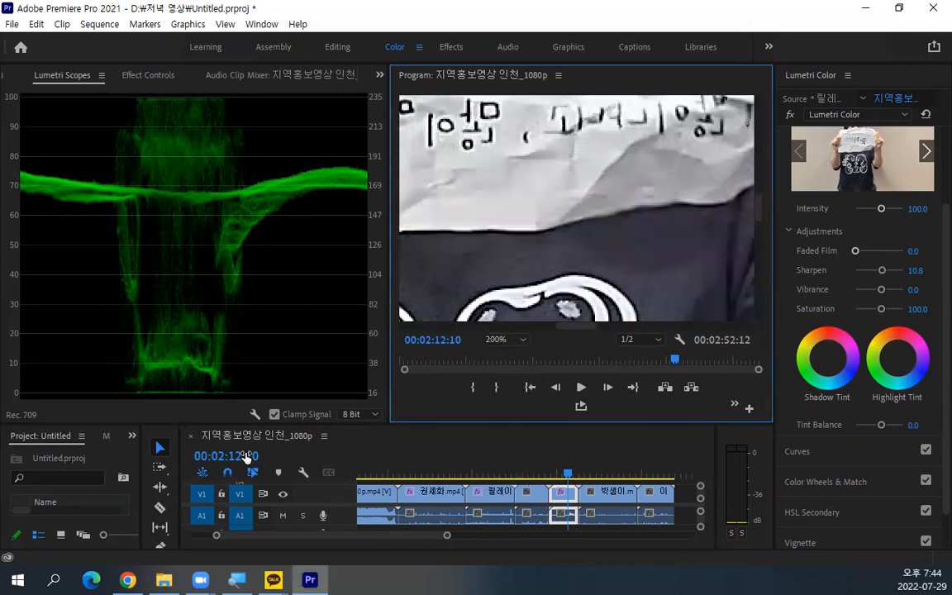
{"action": "left_click_drag", "start_coordinate": [567, 204], "coordinate": [442, 218]}
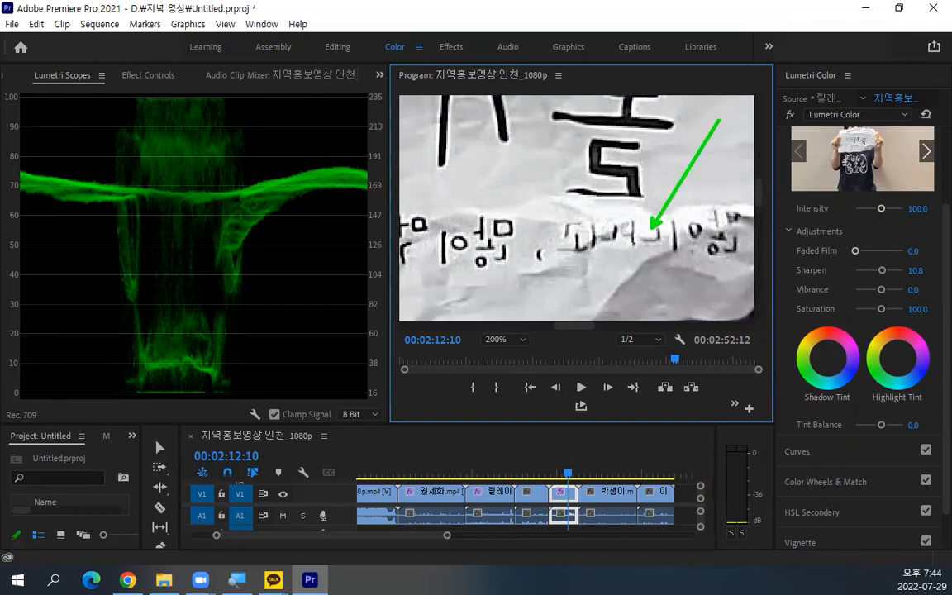
Step: Try Sharpen at 100 and -93.8, leave it at -20 and set Faded Film to 3.1
{"action": "left_click_drag", "start_coordinate": [882, 270], "coordinate": [903, 270]}
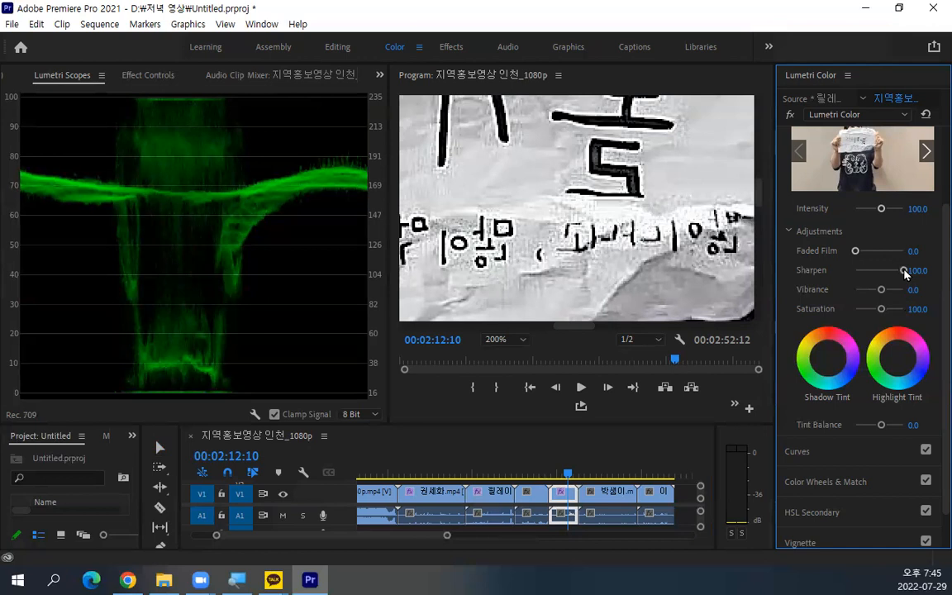
{"action": "left_click_drag", "start_coordinate": [904, 271], "coordinate": [865, 288]}
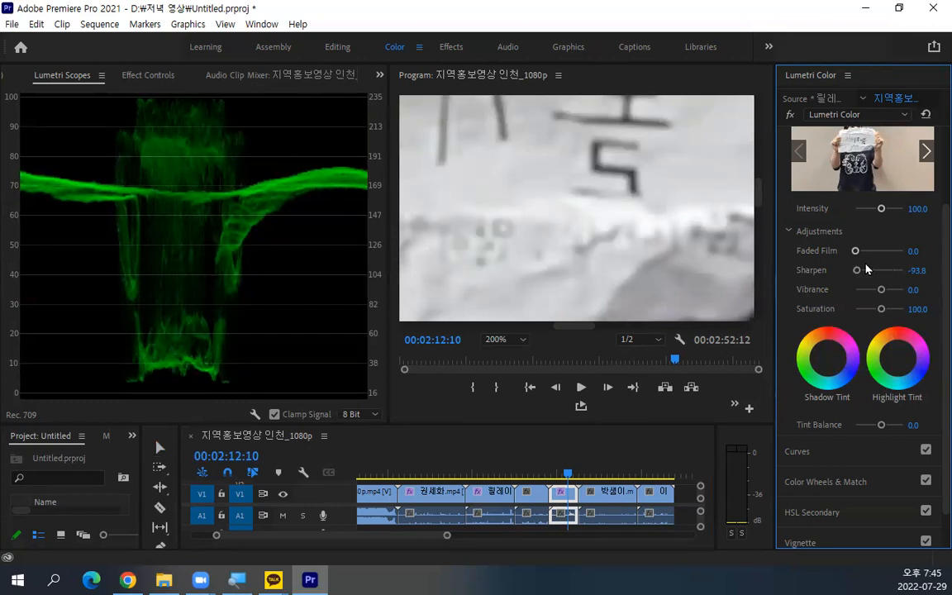
{"action": "left_click_drag", "start_coordinate": [860, 275], "coordinate": [855, 251]}
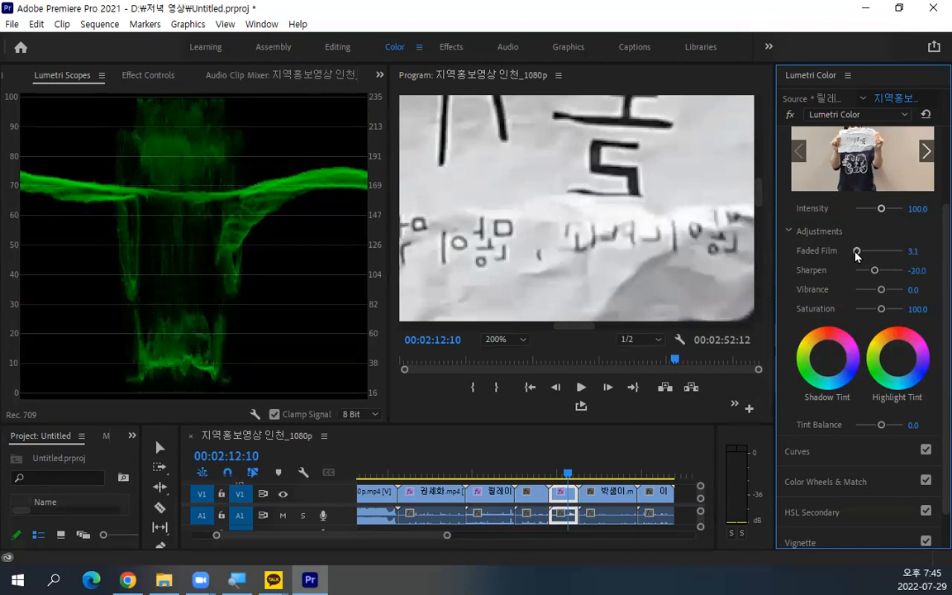
Step: Set Sharpen to -18 and raise it gradually up to 31 while comparing the handwriting's edges
{"action": "left_click", "coordinate": [917, 272]}
{"action": "type", "text": "-18"}
{"action": "key", "text": "Return"}
{"action": "key", "text": "Up"}
{"action": "key", "text": "Up"}
{"action": "key", "text": "Up"}
{"action": "key", "text": "Up"}
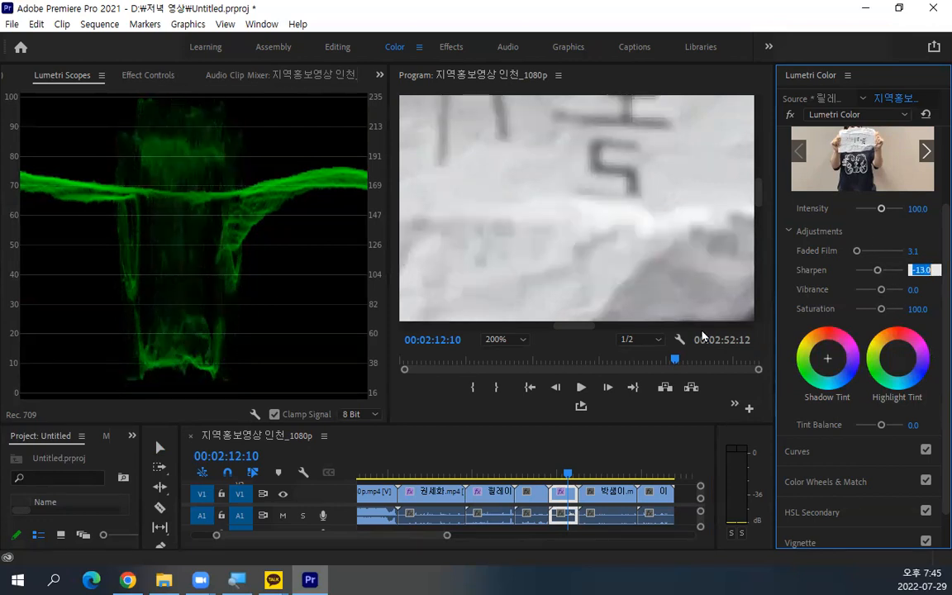
{"action": "key", "text": "Up"}
{"action": "key", "text": "Up"}
{"action": "key", "text": "Up"}
{"action": "key", "text": "Up"}
{"action": "key", "text": "Up"}
{"action": "key", "text": "Up"}
{"action": "key", "text": "Up"}
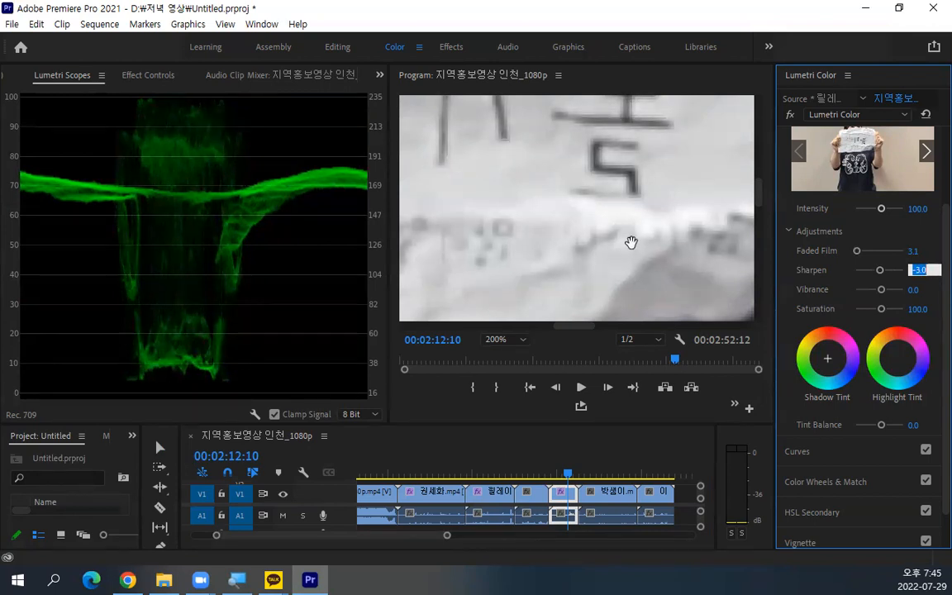
{"action": "key", "text": "Up"}
{"action": "key", "text": "Up"}
{"action": "key", "text": "Up"}
{"action": "key", "text": "Up"}
{"action": "key", "text": "Up"}
{"action": "key", "text": "Up"}
{"action": "key", "text": "Up"}
{"action": "key", "text": "Up"}
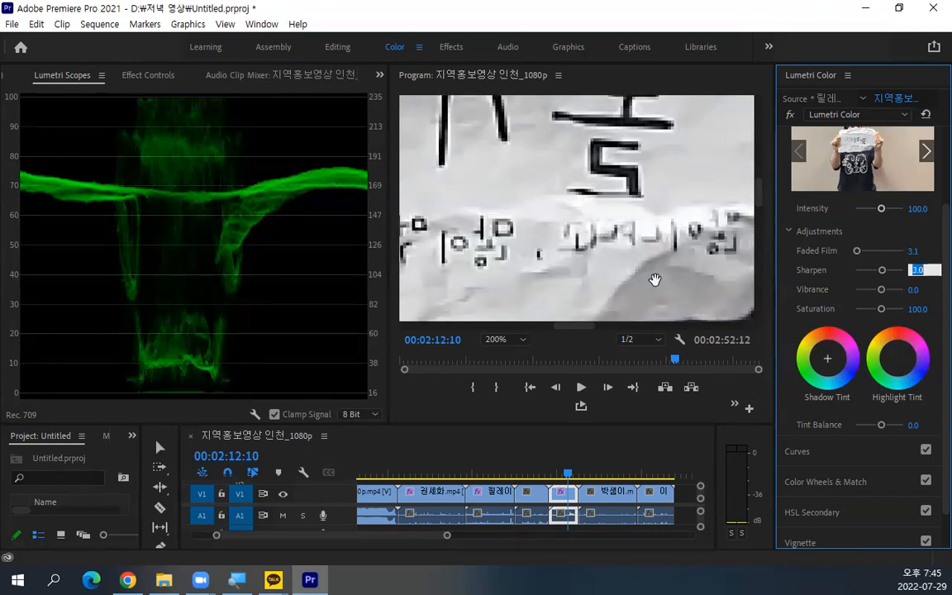
{"action": "key", "text": "Up"}
{"action": "key", "text": "Up"}
{"action": "key", "text": "Up"}
{"action": "key", "text": "Up"}
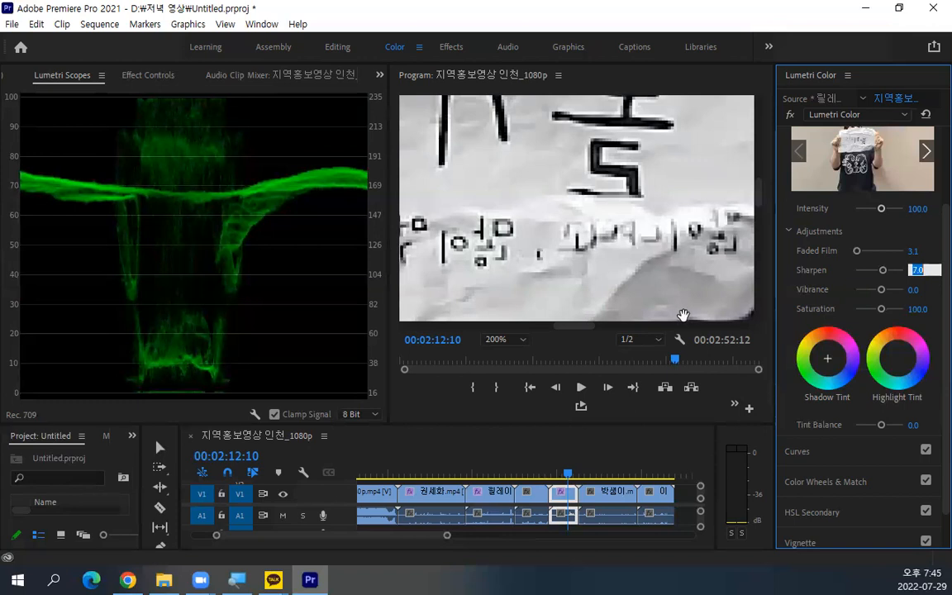
{"action": "key", "text": "Up"}
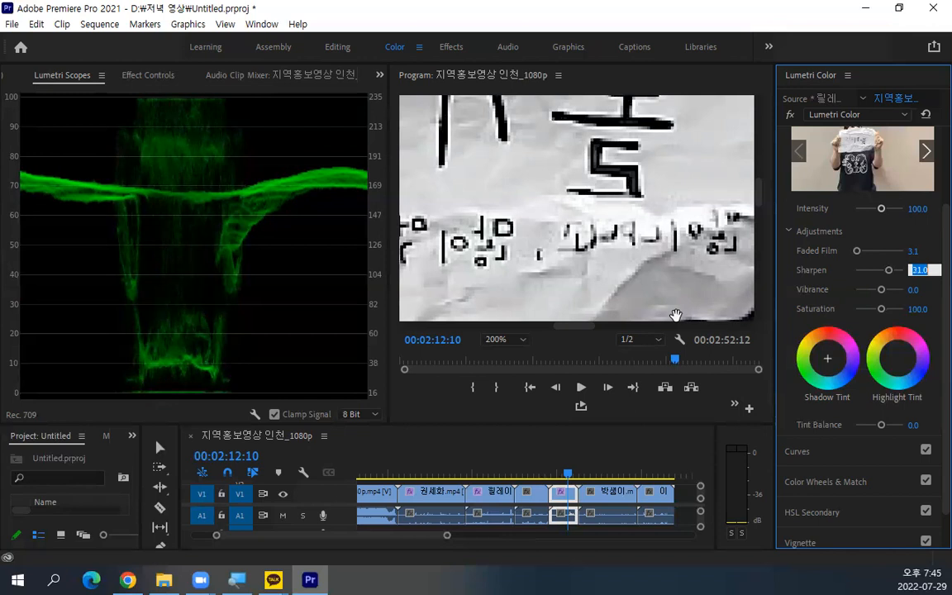
Step: Step Sharpen down and up in fine and coarse increments, and set it back to 0
{"action": "key", "text": "Down"}
{"action": "key", "text": "Down"}
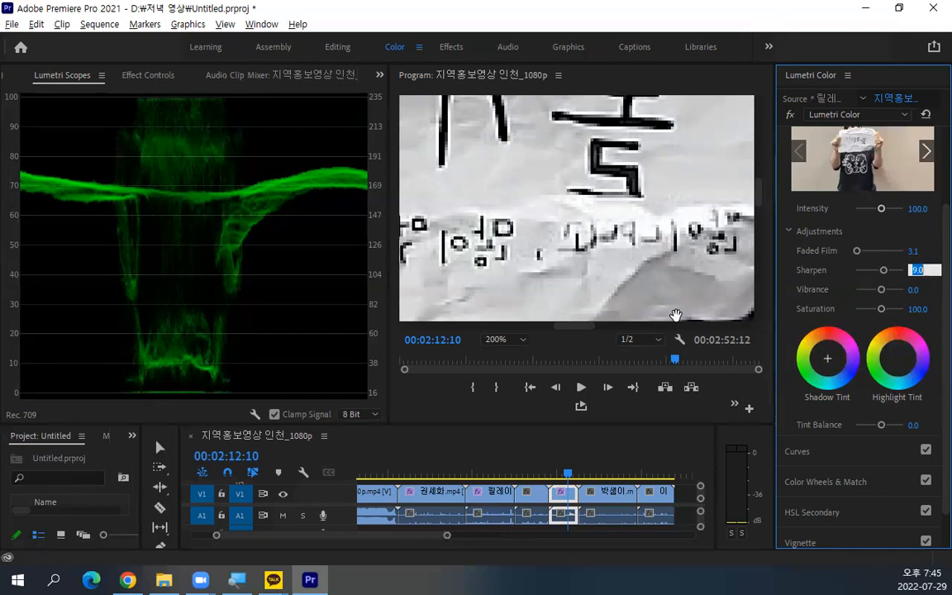
{"action": "key", "text": "Down"}
{"action": "key", "text": "Down"}
{"action": "key", "text": "Down"}
{"action": "key", "text": "Down"}
{"action": "key", "text": "Down"}
{"action": "key", "text": "Down"}
{"action": "key", "text": "Down"}
{"action": "key", "text": "Down"}
{"action": "key", "text": "Up"}
{"action": "key", "text": "Down"}
{"action": "key", "text": "Down"}
{"action": "key", "text": "Up"}
{"action": "key", "text": "Up"}
{"action": "key", "text": "Up"}
{"action": "key", "text": "Up"}
{"action": "key", "text": "Down"}
{"action": "key", "text": "Down"}
{"action": "key", "text": "shift+Up"}
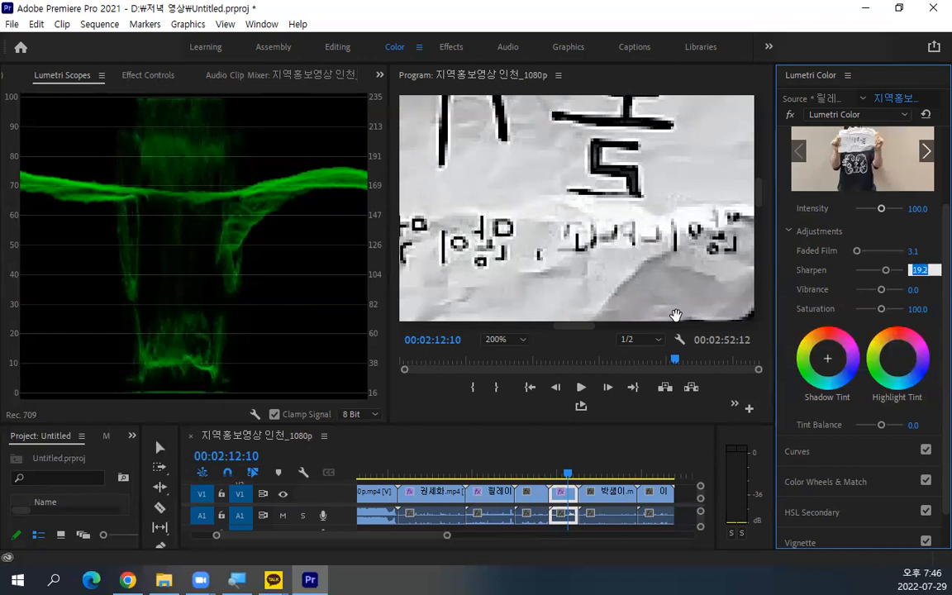
{"action": "key", "text": "shift+Down"}
{"action": "key", "text": "shift+Down"}
{"action": "key", "text": "shift+Up"}
{"action": "key", "text": "shift+Up"}
{"action": "type", "text": "0"}
{"action": "key", "text": "Return"}
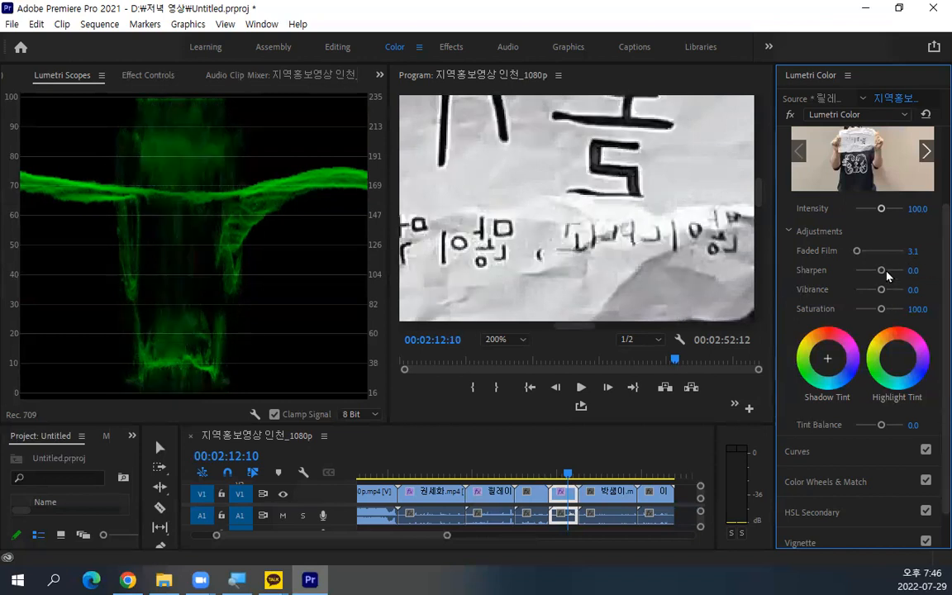
Step: Set the Creative Saturation to 80 and, after trying Vibrance at -35.4, set Vibrance to 4.6
{"action": "mouse_move", "coordinate": [882, 291]}
{"action": "left_mouse_down"}
{"action": "mouse_move", "coordinate": [855, 296]}
{"action": "mouse_move", "coordinate": [904, 291]}
{"action": "mouse_move", "coordinate": [861, 296]}
{"action": "mouse_move", "coordinate": [877, 297]}
{"action": "mouse_move", "coordinate": [869, 294]}
{"action": "left_mouse_up"}
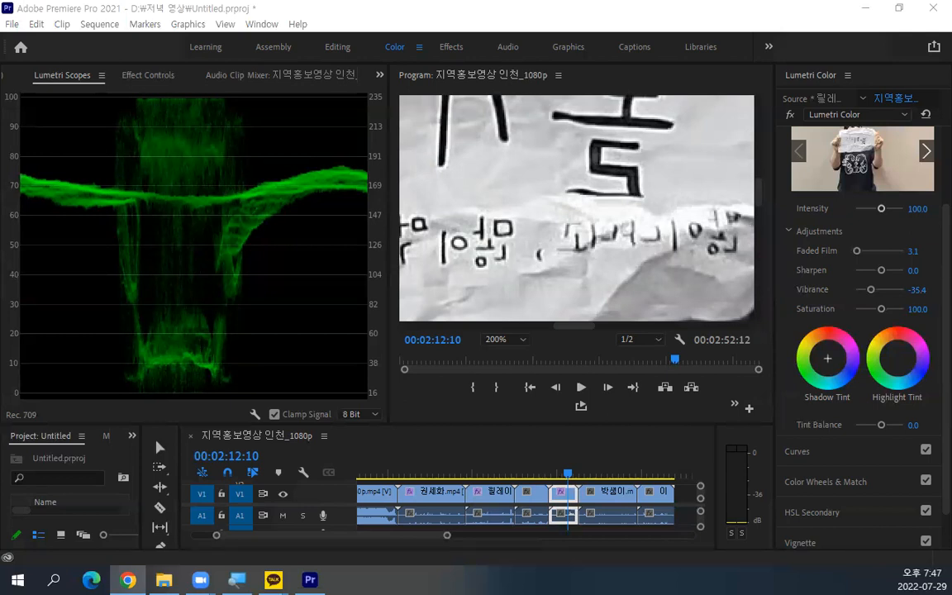
{"action": "left_click", "coordinate": [878, 311]}
{"action": "mouse_move", "coordinate": [876, 311]}
{"action": "left_mouse_down"}
{"action": "mouse_move", "coordinate": [860, 311]}
{"action": "mouse_move", "coordinate": [889, 313]}
{"action": "mouse_move", "coordinate": [874, 310]}
{"action": "left_mouse_up"}
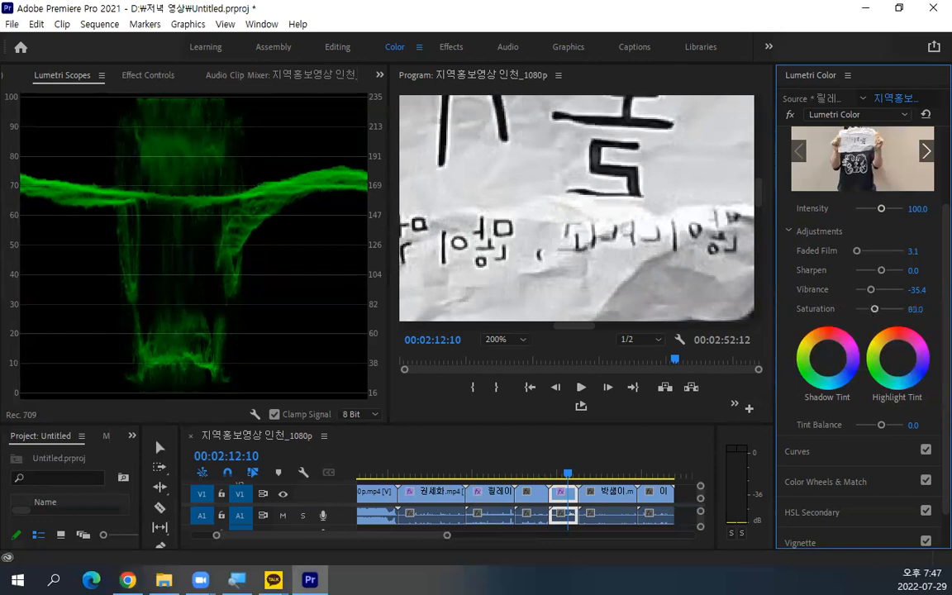
{"action": "key", "text": "alt+Tab"}
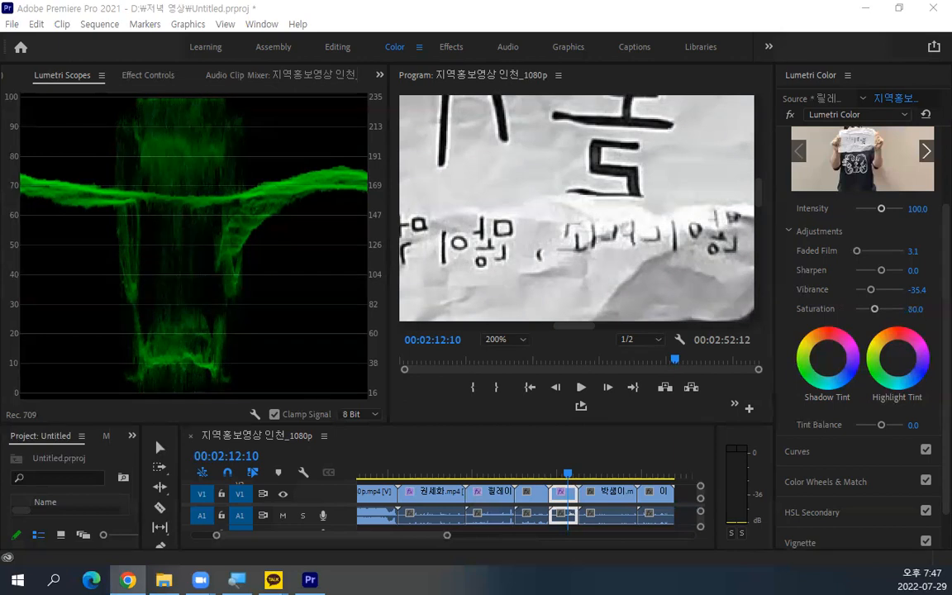
{"action": "left_click_drag", "start_coordinate": [870, 289], "coordinate": [880, 292]}
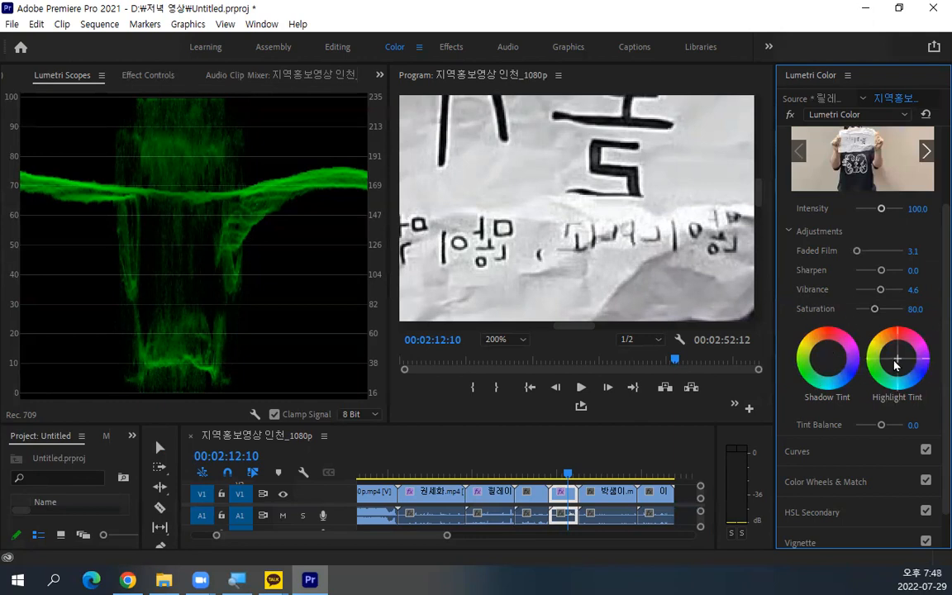
Step: Fit the program preview to its frame, then try pink and warm orange highlight tints and bring the Highlight Tint back to the wheel's center
{"action": "left_click", "coordinate": [499, 339]}
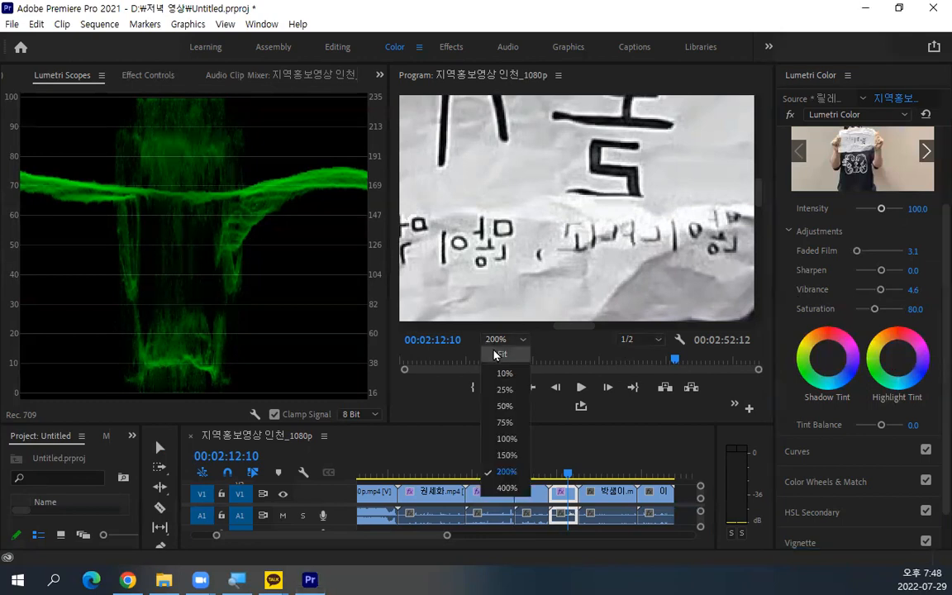
{"action": "left_click", "coordinate": [496, 355]}
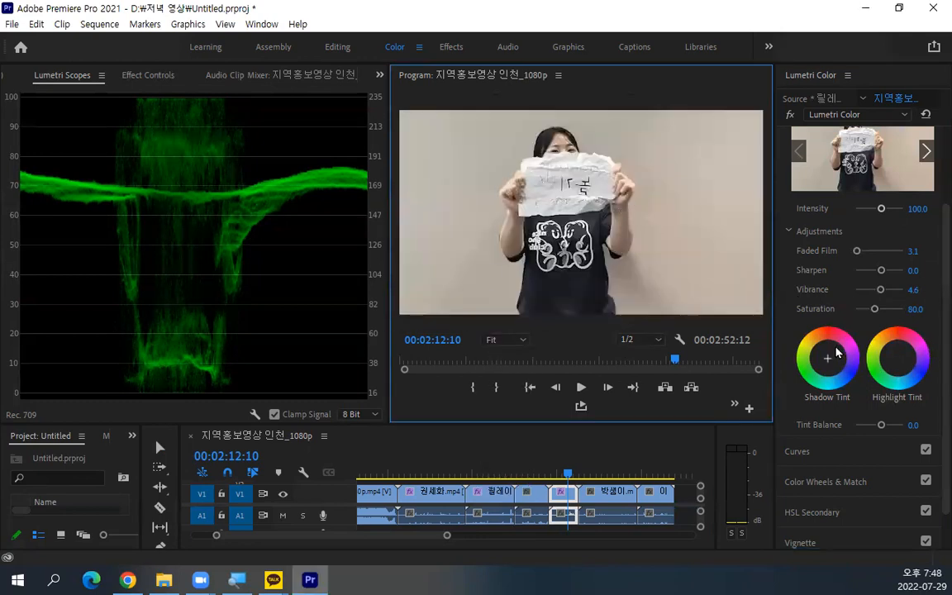
{"action": "left_click", "coordinate": [898, 358]}
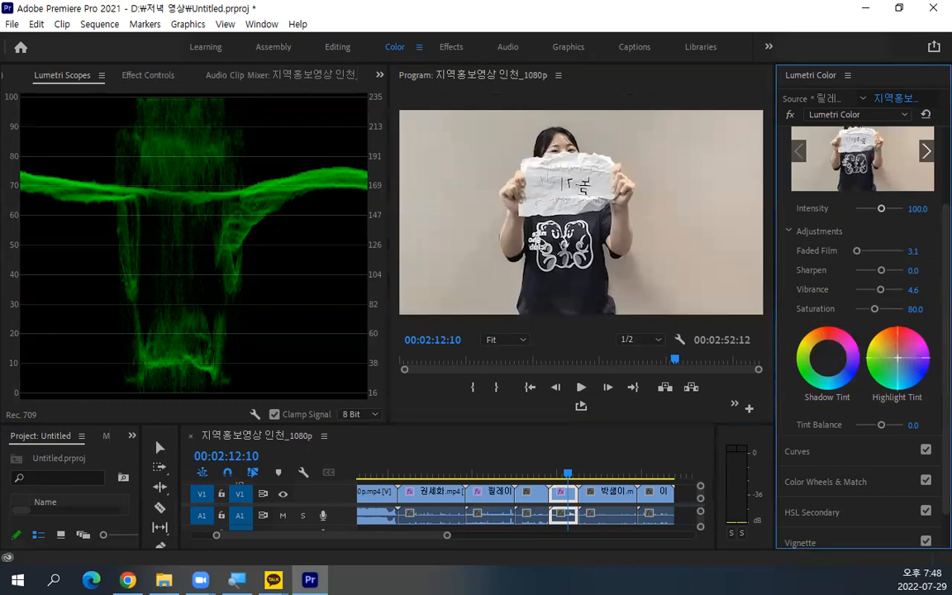
{"action": "left_click_drag", "start_coordinate": [898, 356], "coordinate": [898, 347]}
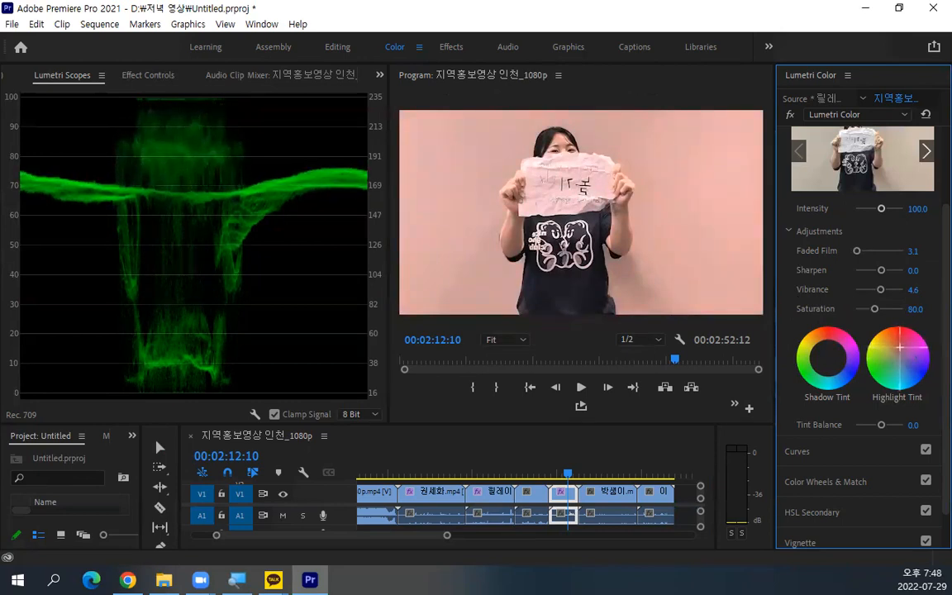
{"action": "left_click_drag", "start_coordinate": [899, 347], "coordinate": [892, 350]}
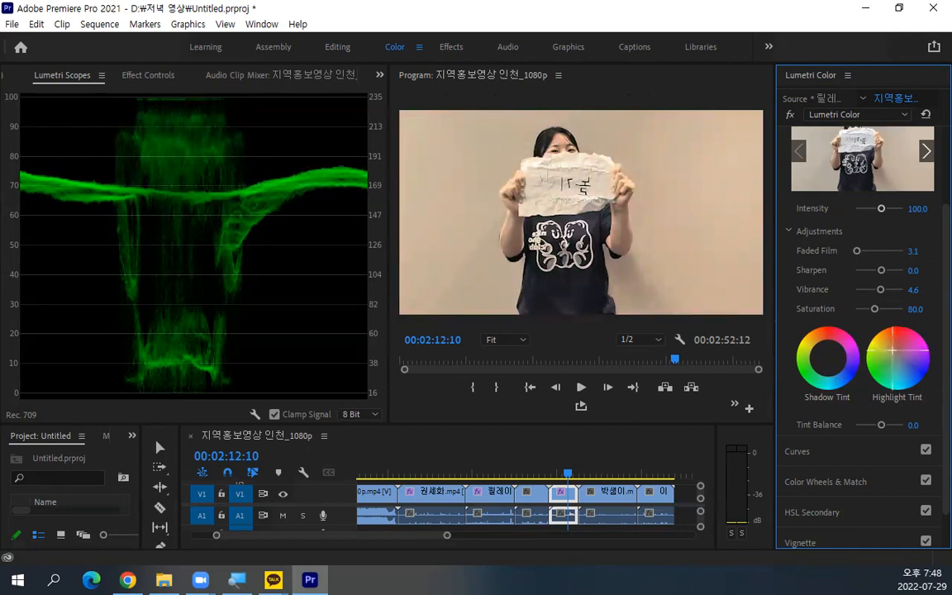
{"action": "mouse_move", "coordinate": [892, 351]}
{"action": "left_mouse_down"}
{"action": "mouse_move", "coordinate": [901, 358]}
{"action": "mouse_move", "coordinate": [890, 337]}
{"action": "mouse_move", "coordinate": [897, 357]}
{"action": "left_mouse_up"}
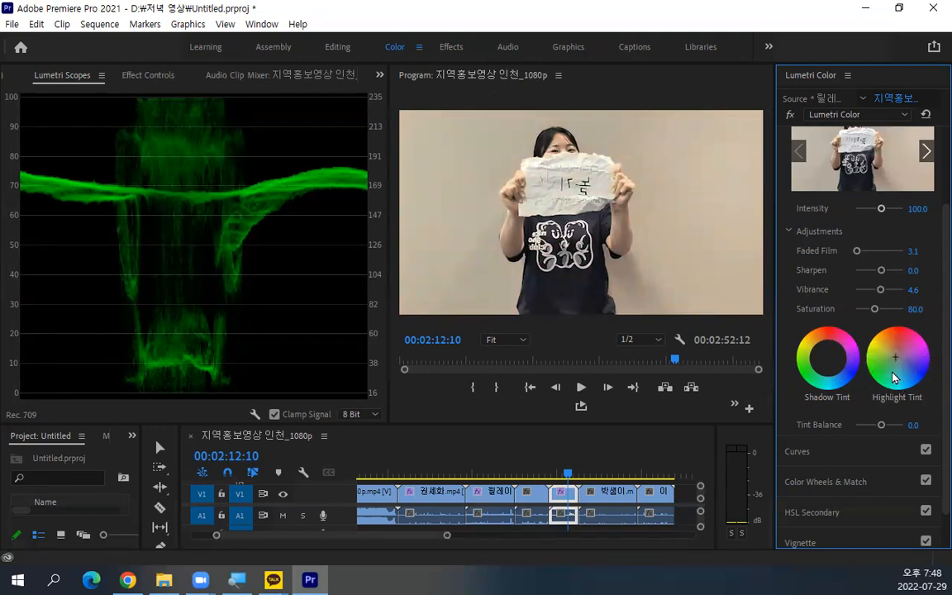
{"action": "mouse_move", "coordinate": [895, 358]}
{"action": "left_mouse_down"}
{"action": "mouse_move", "coordinate": [913, 341]}
{"action": "mouse_move", "coordinate": [893, 357]}
{"action": "mouse_move", "coordinate": [916, 357]}
{"action": "mouse_move", "coordinate": [897, 357]}
{"action": "left_mouse_up"}
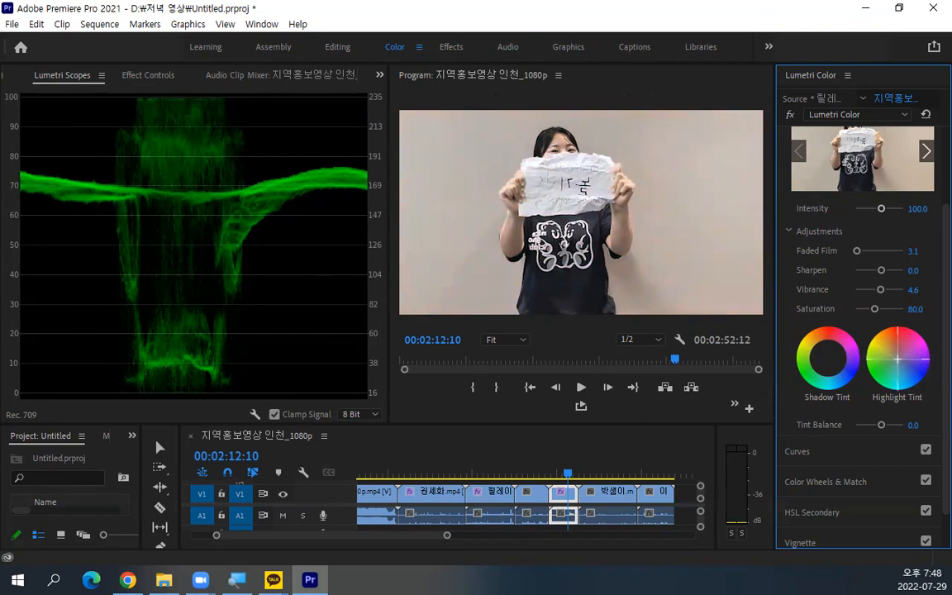
Step: Try green casts on the Highlight Tint wheel and reset the wheel
{"action": "mouse_move", "coordinate": [897, 358]}
{"action": "left_mouse_down"}
{"action": "mouse_move", "coordinate": [889, 351]}
{"action": "mouse_move", "coordinate": [911, 351]}
{"action": "mouse_move", "coordinate": [893, 350]}
{"action": "mouse_move", "coordinate": [908, 354]}
{"action": "mouse_move", "coordinate": [896, 361]}
{"action": "mouse_move", "coordinate": [888, 355]}
{"action": "mouse_move", "coordinate": [909, 349]}
{"action": "mouse_move", "coordinate": [882, 353]}
{"action": "left_mouse_up"}
{"action": "left_click_drag", "start_coordinate": [902, 389], "coordinate": [889, 361]}
{"action": "left_click", "coordinate": [890, 367]}
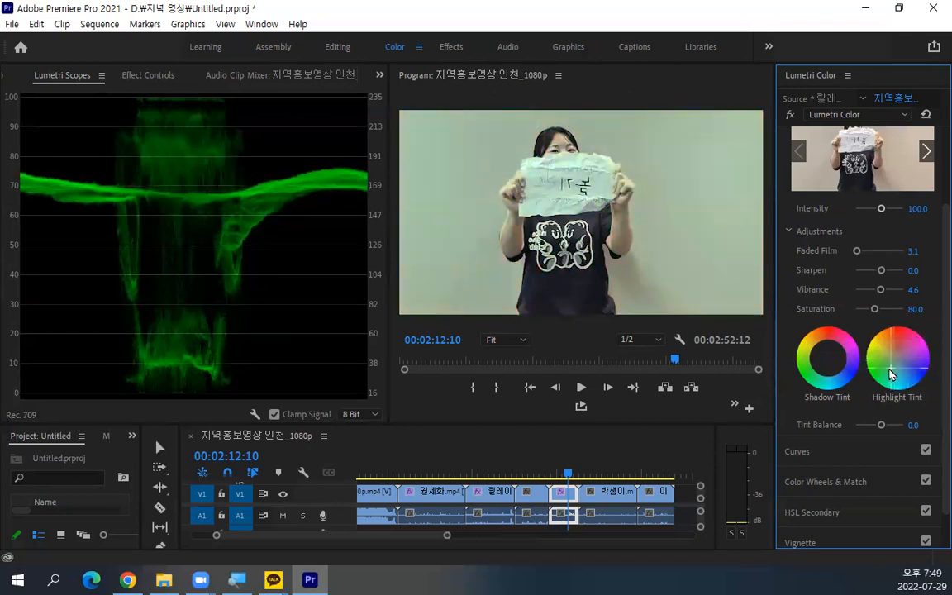
{"action": "double_click", "coordinate": [891, 374]}
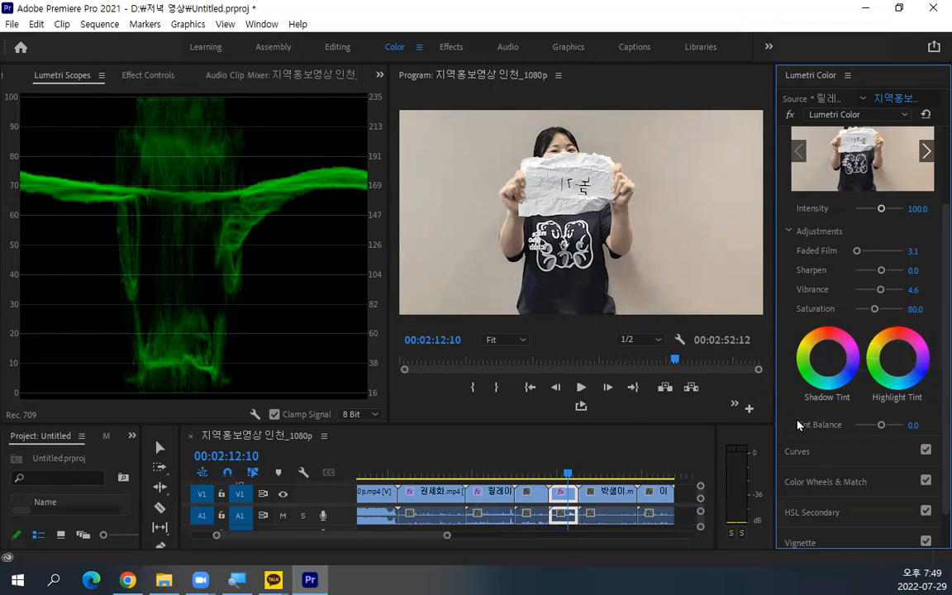
Step: Try a green shadow tint and pink highlight tint with Tint Balance at 90.8, set Tint Balance to 56.9 and reset the tint wheels
{"action": "left_click_drag", "start_coordinate": [881, 425], "coordinate": [900, 427]}
{"action": "left_click_drag", "start_coordinate": [845, 353], "coordinate": [807, 364]}
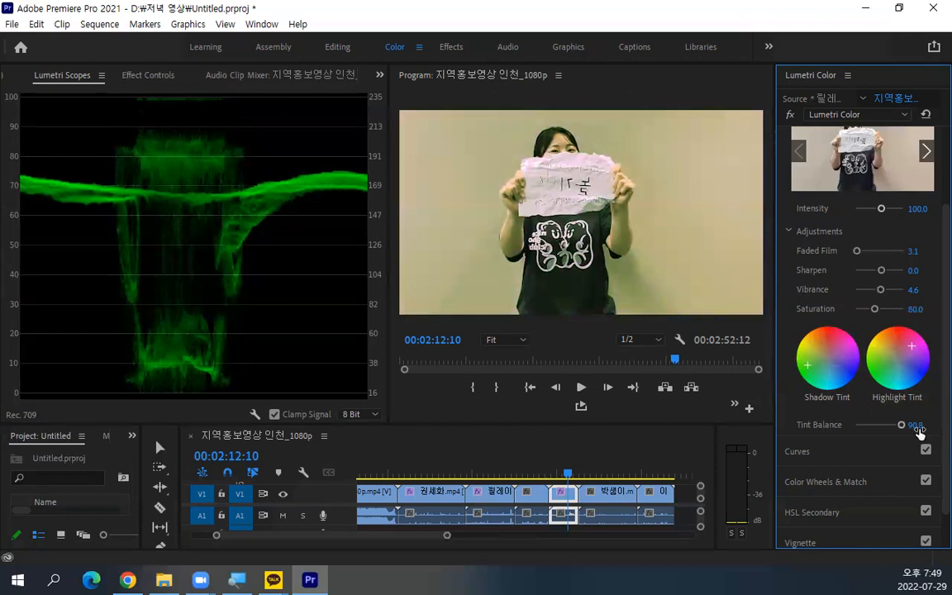
{"action": "mouse_move", "coordinate": [901, 425]}
{"action": "left_mouse_down"}
{"action": "mouse_move", "coordinate": [855, 425]}
{"action": "mouse_move", "coordinate": [907, 446]}
{"action": "mouse_move", "coordinate": [855, 446]}
{"action": "mouse_move", "coordinate": [911, 447]}
{"action": "mouse_move", "coordinate": [846, 442]}
{"action": "mouse_move", "coordinate": [898, 442]}
{"action": "mouse_move", "coordinate": [875, 441]}
{"action": "mouse_move", "coordinate": [888, 428]}
{"action": "mouse_move", "coordinate": [913, 427]}
{"action": "mouse_move", "coordinate": [859, 427]}
{"action": "mouse_move", "coordinate": [892, 427]}
{"action": "left_mouse_up"}
{"action": "double_click", "coordinate": [902, 372]}
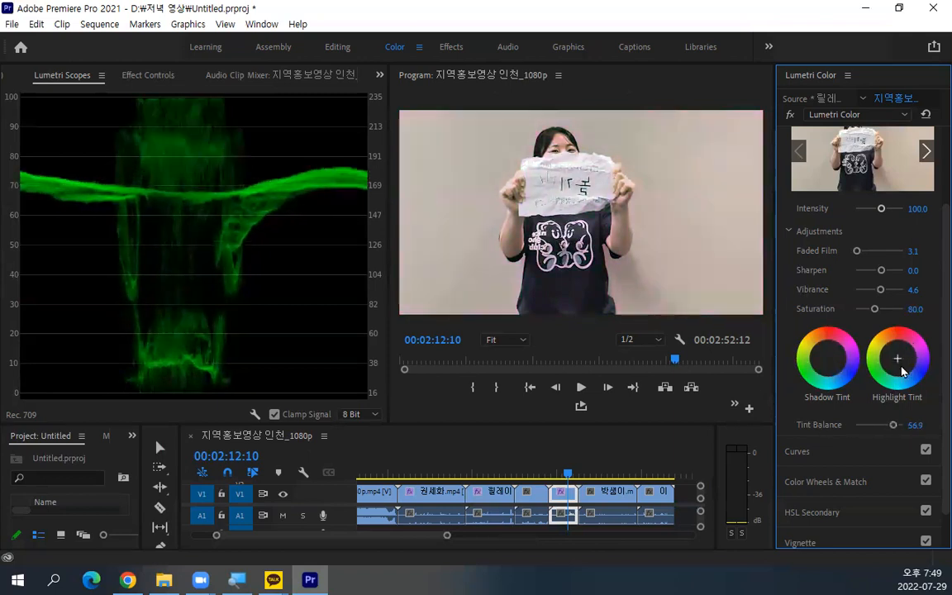
Step: Collapse the Creative section and open the Curves section at the RGB Curves graph
{"action": "scroll", "coordinate": [821, 203], "scroll_direction": "up", "scroll_amount": 3}
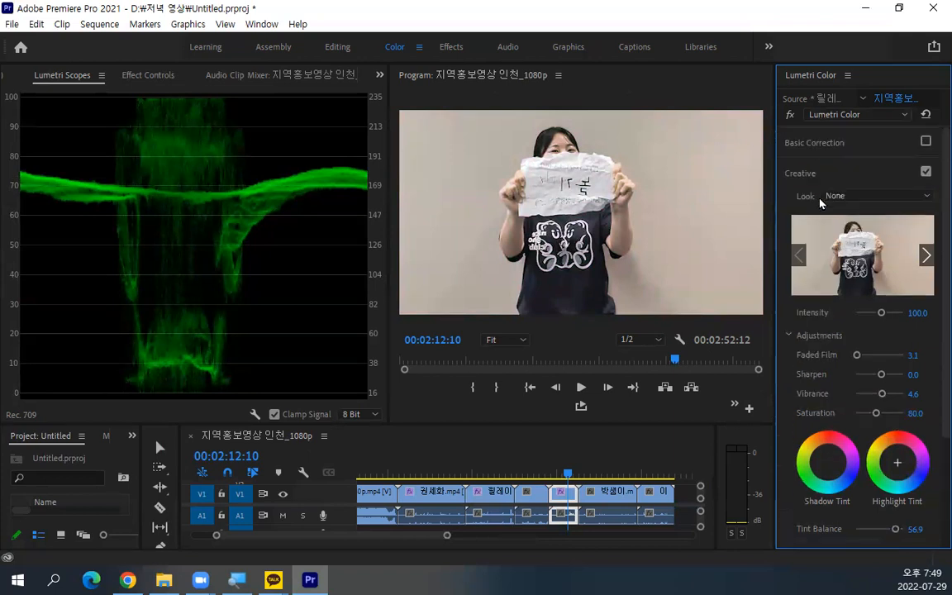
{"action": "left_click", "coordinate": [787, 176]}
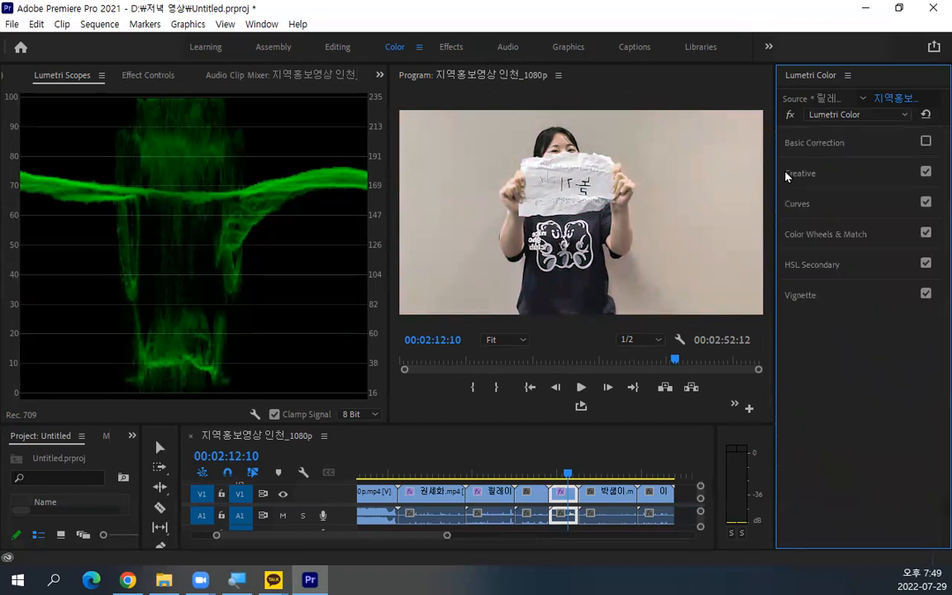
{"action": "left_click", "coordinate": [807, 206]}
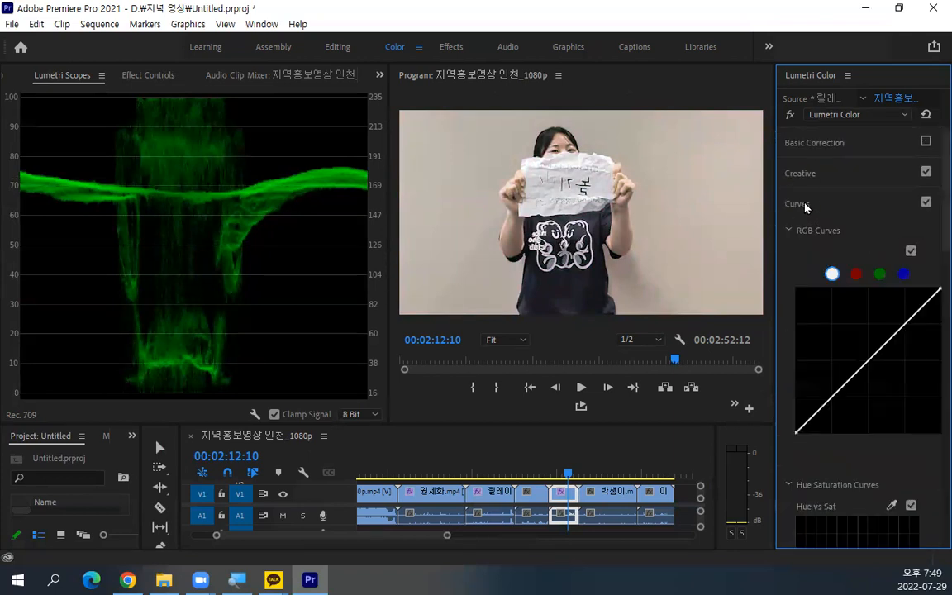
{"action": "scroll", "coordinate": [863, 320], "scroll_direction": "down", "scroll_amount": 2}
{"action": "scroll", "coordinate": [865, 321], "scroll_direction": "down", "scroll_amount": 1}
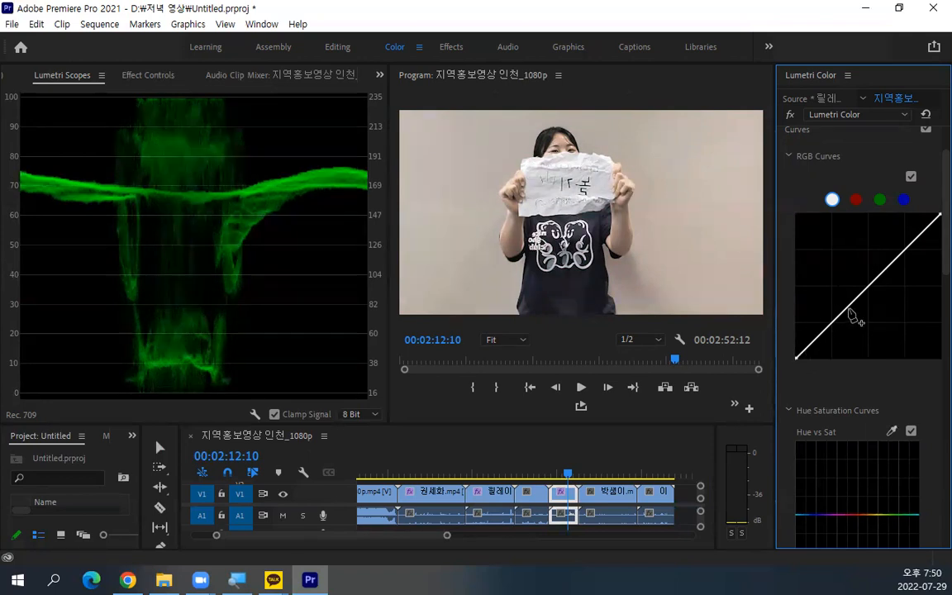
Step: Move the playhead to the last clip in the sequence, at 00:02:44:13
{"action": "scroll", "coordinate": [851, 314], "scroll_direction": "up", "scroll_amount": 2}
{"action": "left_click_drag", "start_coordinate": [603, 467], "coordinate": [652, 471]}
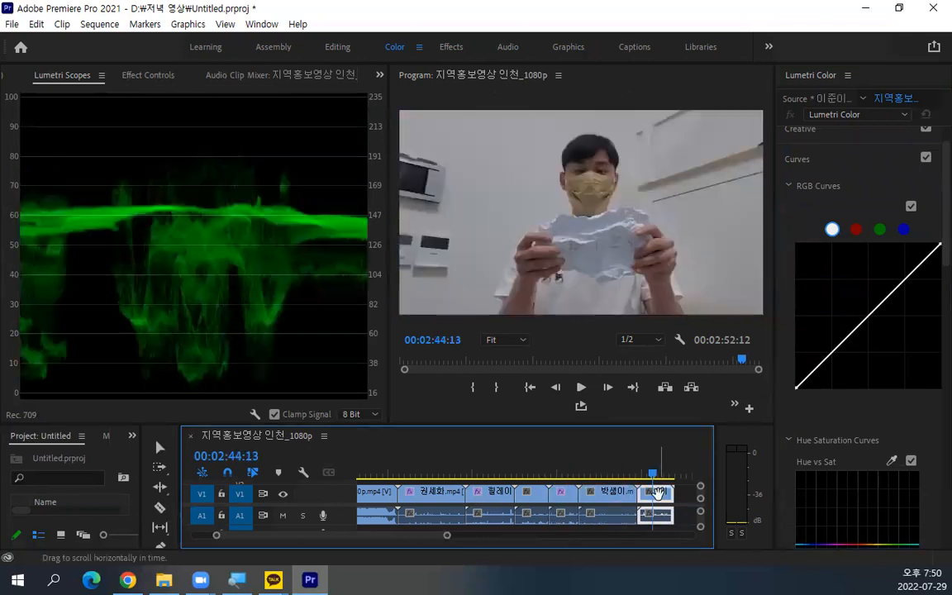
{"action": "left_click_drag", "start_coordinate": [404, 542], "coordinate": [428, 542]}
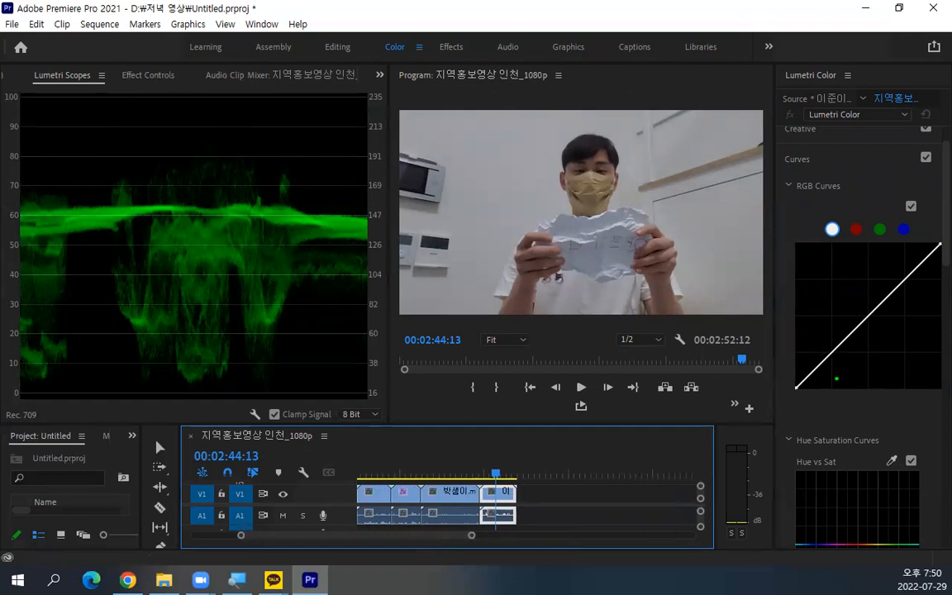
{"action": "mouse_move", "coordinate": [819, 400]}
{"action": "left_mouse_down"}
{"action": "mouse_move", "coordinate": [818, 412]}
{"action": "mouse_move", "coordinate": [831, 409]}
{"action": "left_mouse_up"}
{"action": "mouse_move", "coordinate": [834, 394]}
{"action": "left_mouse_down"}
{"action": "mouse_move", "coordinate": [834, 412]}
{"action": "mouse_move", "coordinate": [840, 400]}
{"action": "left_mouse_up"}
{"action": "left_click_drag", "start_coordinate": [836, 413], "coordinate": [861, 411]}
{"action": "mouse_move", "coordinate": [860, 403]}
{"action": "left_mouse_down"}
{"action": "mouse_move", "coordinate": [880, 398]}
{"action": "mouse_move", "coordinate": [886, 417]}
{"action": "left_mouse_up"}
{"action": "left_click_drag", "start_coordinate": [902, 398], "coordinate": [912, 422]}
{"action": "left_click_drag", "start_coordinate": [920, 414], "coordinate": [929, 421]}
{"action": "left_click_drag", "start_coordinate": [936, 403], "coordinate": [936, 422]}
{"action": "left_click_drag", "start_coordinate": [935, 411], "coordinate": [942, 409]}
{"action": "left_click_drag", "start_coordinate": [772, 247], "coordinate": [772, 415]}
{"action": "left_click_drag", "start_coordinate": [938, 386], "coordinate": [799, 384]}
{"action": "key", "text": "Escape"}
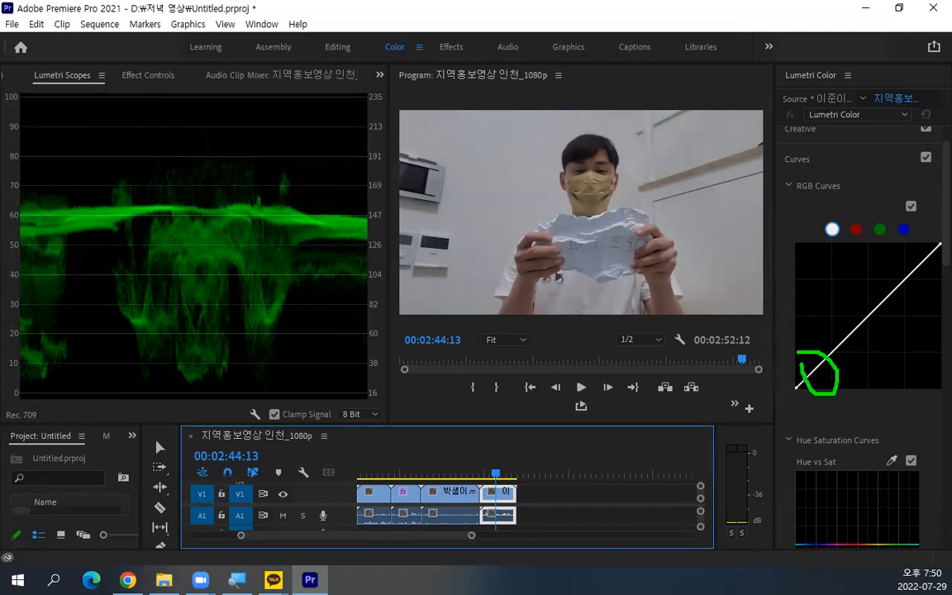
{"action": "left_click_drag", "start_coordinate": [795, 353], "coordinate": [832, 387]}
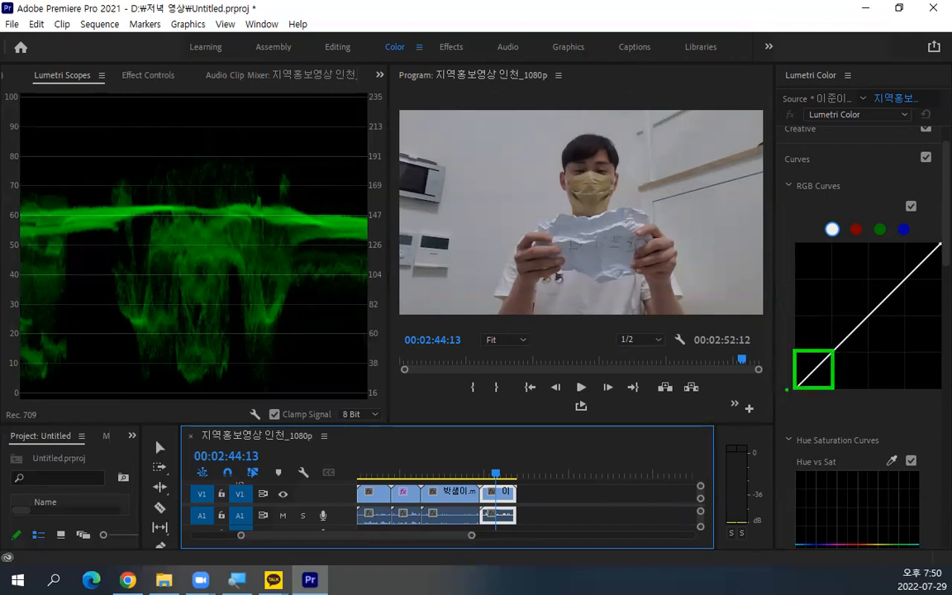
{"action": "mouse_move", "coordinate": [794, 279]}
{"action": "left_mouse_down"}
{"action": "mouse_move", "coordinate": [900, 346]}
{"action": "mouse_move", "coordinate": [905, 389]}
{"action": "left_mouse_up"}
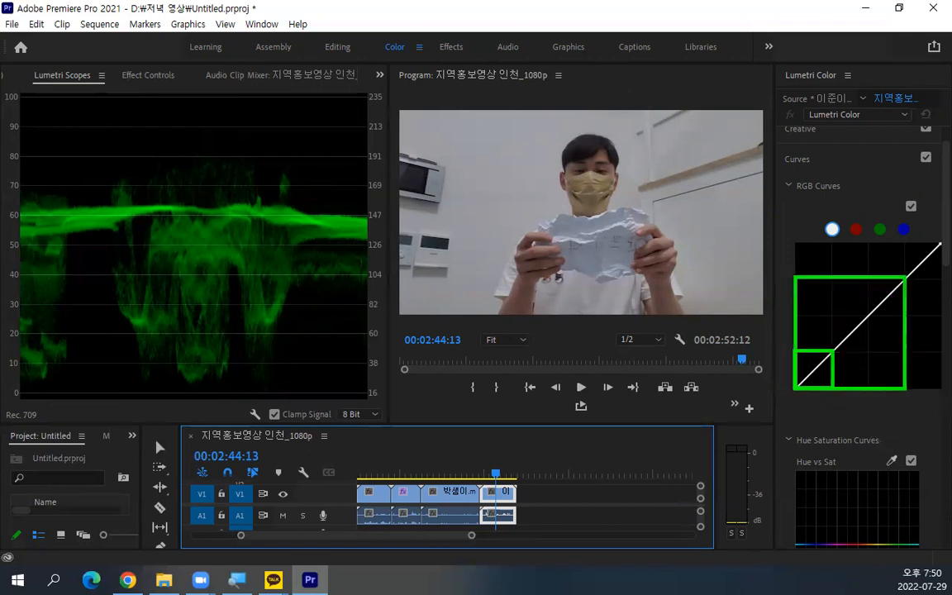
{"action": "mouse_move", "coordinate": [793, 243]}
{"action": "left_mouse_down"}
{"action": "mouse_move", "coordinate": [913, 388]}
{"action": "mouse_move", "coordinate": [945, 392]}
{"action": "left_mouse_up"}
{"action": "mouse_move", "coordinate": [809, 261]}
{"action": "left_mouse_down"}
{"action": "mouse_move", "coordinate": [837, 253]}
{"action": "mouse_move", "coordinate": [918, 270]}
{"action": "mouse_move", "coordinate": [931, 296]}
{"action": "mouse_move", "coordinate": [941, 386]}
{"action": "left_mouse_up"}
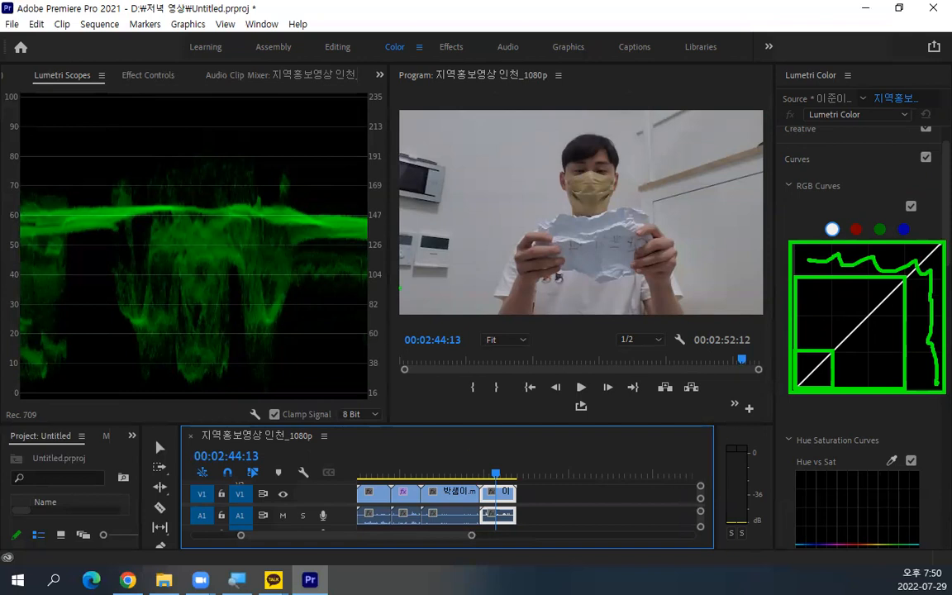
{"action": "key", "text": "Escape"}
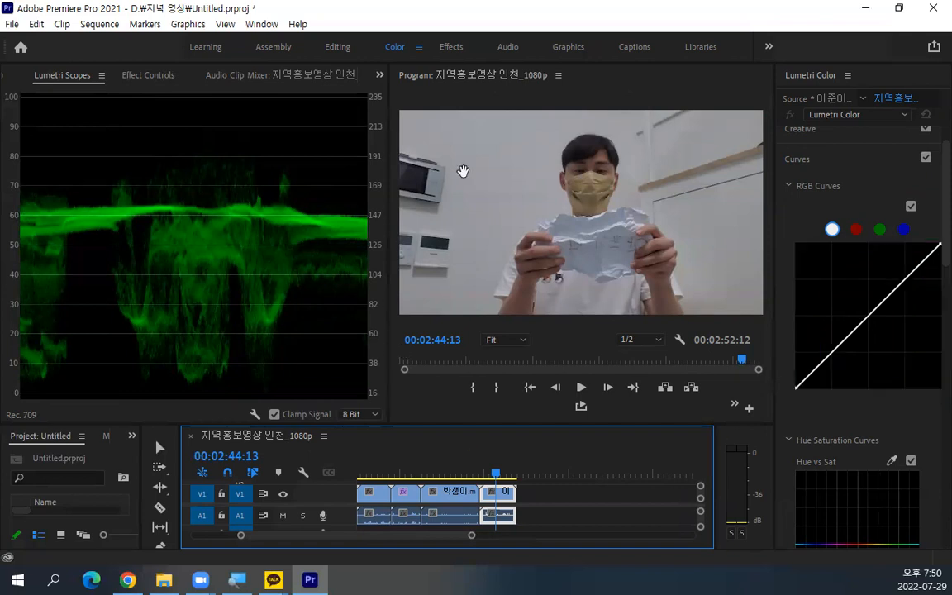
Step: Add a shadow point a quarter of the way up the white RGB curve, try raising it to half height, and undo the raise
{"action": "left_click", "coordinate": [831, 355]}
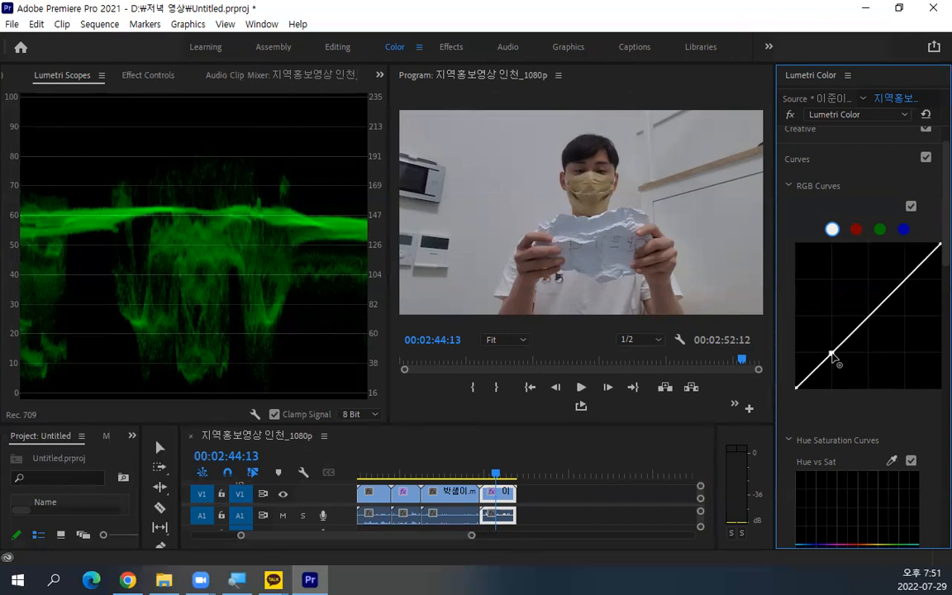
{"action": "mouse_move", "coordinate": [832, 354]}
{"action": "left_mouse_down"}
{"action": "mouse_move", "coordinate": [830, 318]}
{"action": "mouse_move", "coordinate": [834, 357]}
{"action": "mouse_move", "coordinate": [828, 321]}
{"action": "mouse_move", "coordinate": [830, 350]}
{"action": "left_mouse_up"}
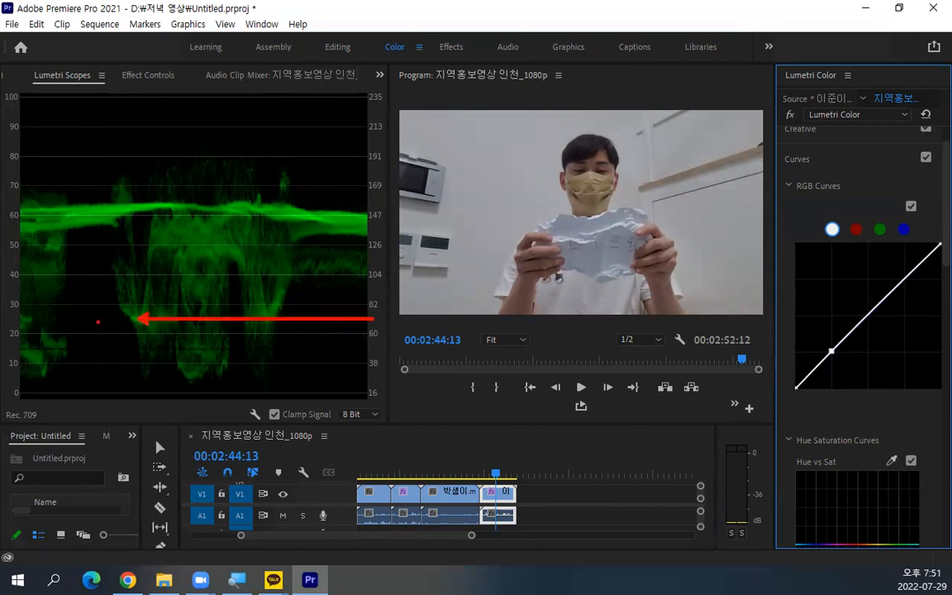
{"action": "left_click_drag", "start_coordinate": [831, 352], "coordinate": [831, 319]}
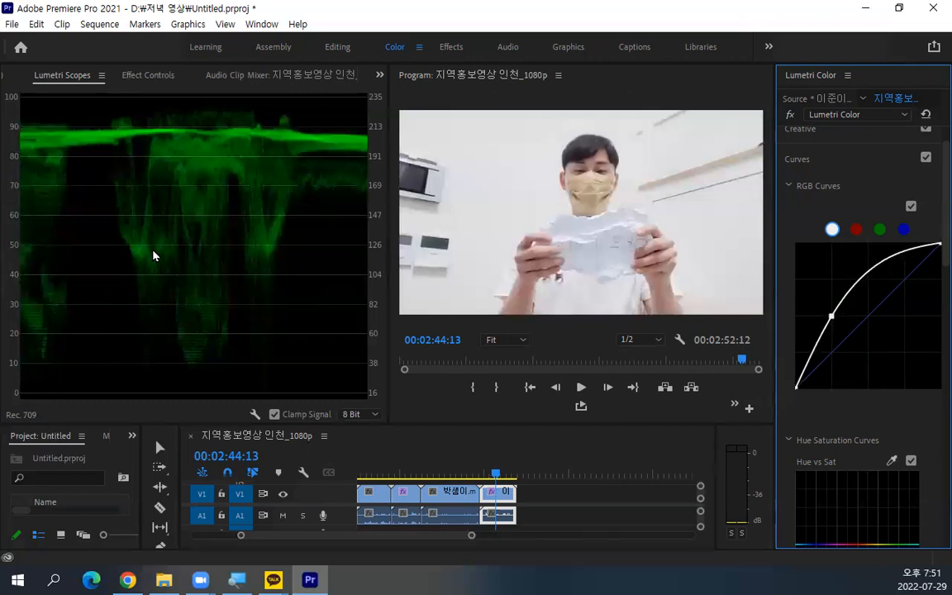
{"action": "key", "text": "ctrl+2"}
{"action": "mouse_move", "coordinate": [173, 265]}
{"action": "left_mouse_down"}
{"action": "mouse_move", "coordinate": [122, 258]}
{"action": "mouse_move", "coordinate": [131, 228]}
{"action": "mouse_move", "coordinate": [179, 269]}
{"action": "left_mouse_up"}
{"action": "key", "text": "Escape"}
{"action": "key", "text": "ctrl+z"}
Step: Try adding a midtone point at the center of the white RGB curve and undo it
{"action": "left_click", "coordinate": [867, 315]}
{"action": "left_click_drag", "start_coordinate": [868, 316], "coordinate": [869, 317]}
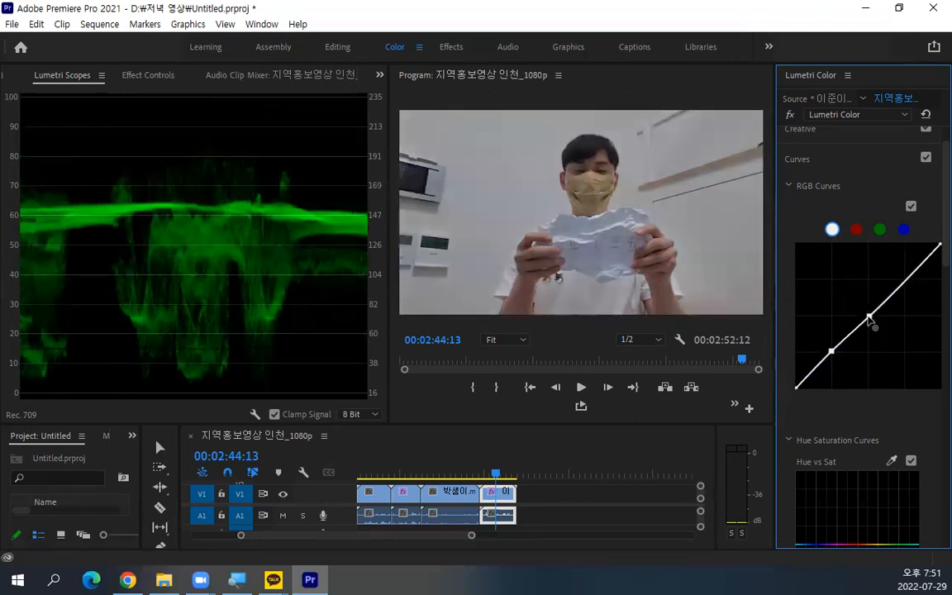
{"action": "key", "text": "ctrl+z"}
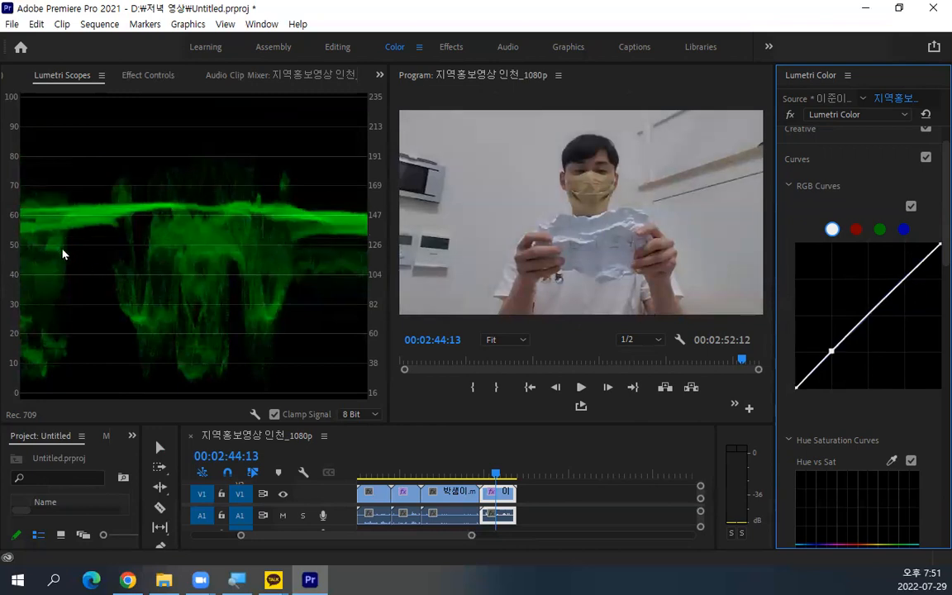
{"action": "key", "text": "ctrl+2"}
{"action": "mouse_move", "coordinate": [67, 252]}
{"action": "left_mouse_down"}
{"action": "mouse_move", "coordinate": [39, 255]}
{"action": "mouse_move", "coordinate": [41, 233]}
{"action": "mouse_move", "coordinate": [62, 267]}
{"action": "left_mouse_up"}
{"action": "key", "text": "Escape"}
Step: Try an extreme wave on the white curve, reset it, and shape it with slightly raised shadows, slightly lowered midtones and raised highlights
{"action": "left_click_drag", "start_coordinate": [864, 321], "coordinate": [828, 317]}
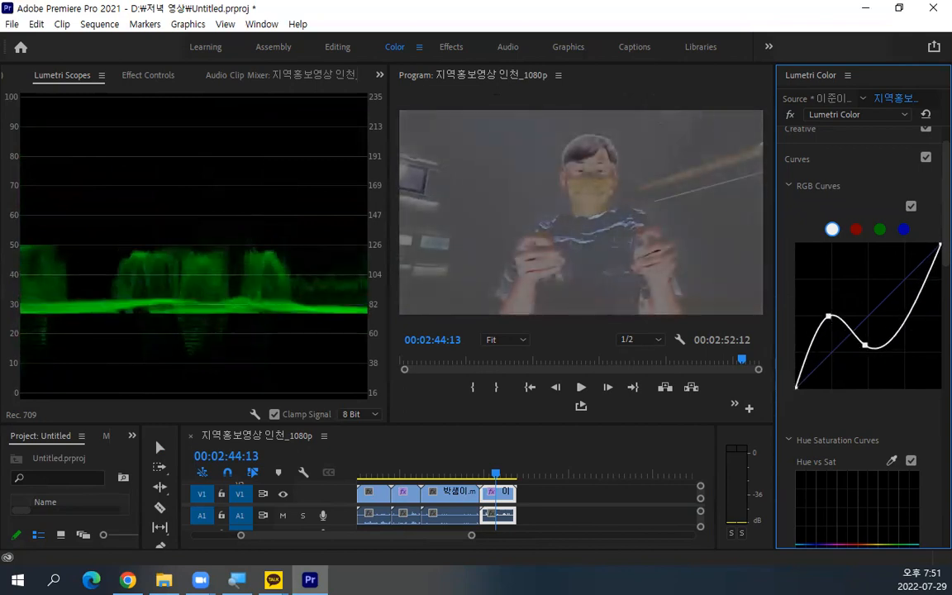
{"action": "double_click", "coordinate": [865, 353]}
{"action": "left_click", "coordinate": [866, 317]}
{"action": "left_click_drag", "start_coordinate": [831, 354], "coordinate": [869, 321]}
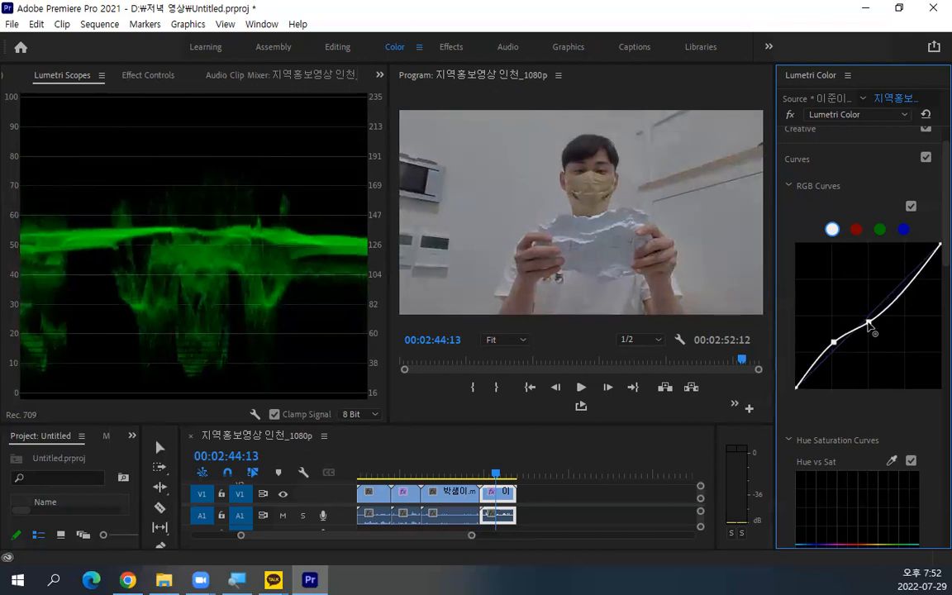
{"action": "left_click_drag", "start_coordinate": [902, 293], "coordinate": [903, 282]}
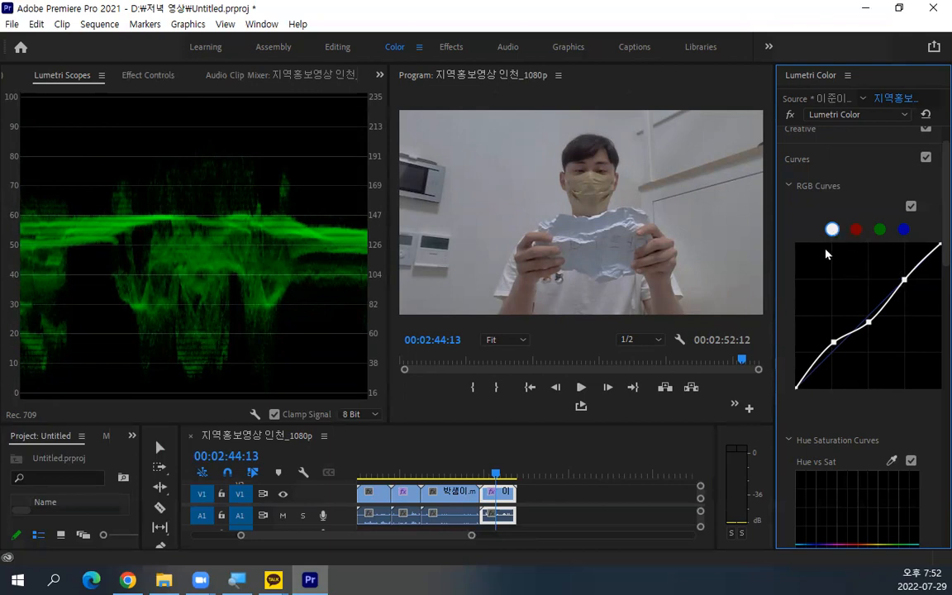
Step: Look through the red, green and blue curves, then lower the red curve's highlights and raise its midtones and shadows
{"action": "left_click", "coordinate": [857, 230]}
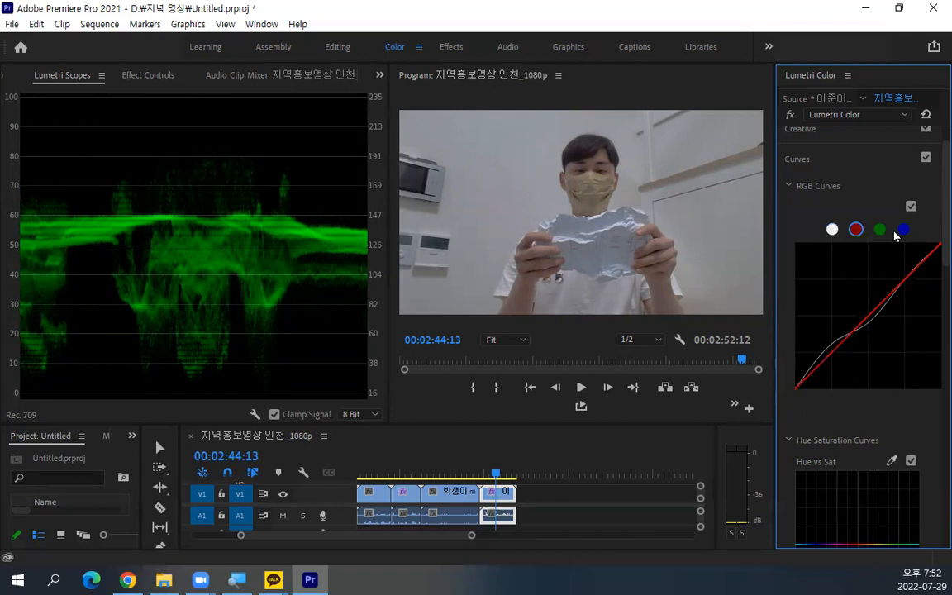
{"action": "left_click", "coordinate": [879, 230]}
{"action": "left_click", "coordinate": [903, 231]}
{"action": "left_click", "coordinate": [880, 230]}
{"action": "left_click", "coordinate": [857, 230]}
{"action": "left_click_drag", "start_coordinate": [902, 281], "coordinate": [904, 298]}
{"action": "left_click_drag", "start_coordinate": [869, 338], "coordinate": [867, 315]}
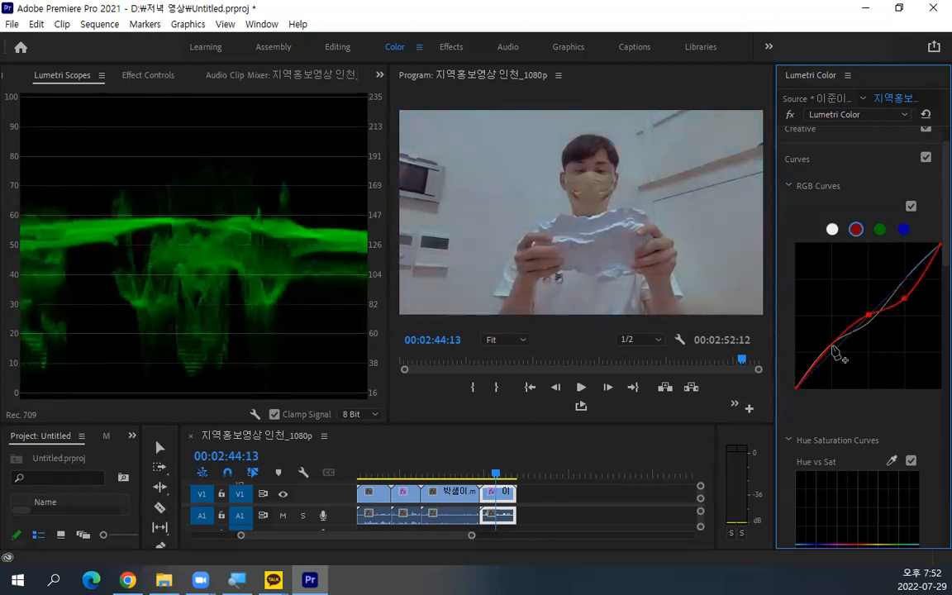
{"action": "mouse_move", "coordinate": [834, 351]}
{"action": "left_mouse_down"}
{"action": "mouse_move", "coordinate": [832, 334]}
{"action": "mouse_move", "coordinate": [831, 345]}
{"action": "left_mouse_up"}
{"action": "left_click_drag", "start_coordinate": [828, 351], "coordinate": [830, 335]}
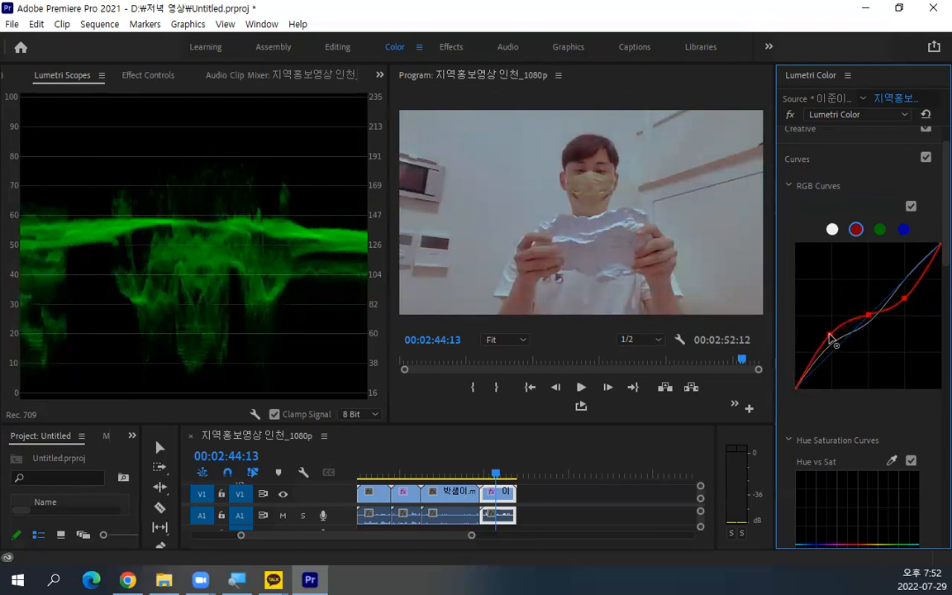
Step: Raise the red curve's highlight point slightly, reset the red curve and return to the white curve
{"action": "left_click_drag", "start_coordinate": [905, 301], "coordinate": [903, 291]}
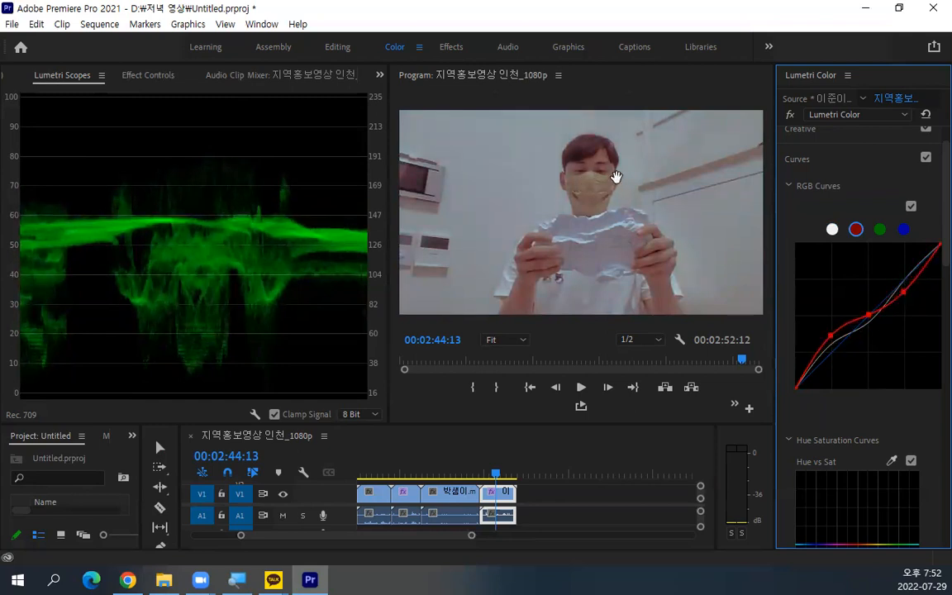
{"action": "double_click", "coordinate": [905, 297]}
{"action": "left_click", "coordinate": [832, 229]}
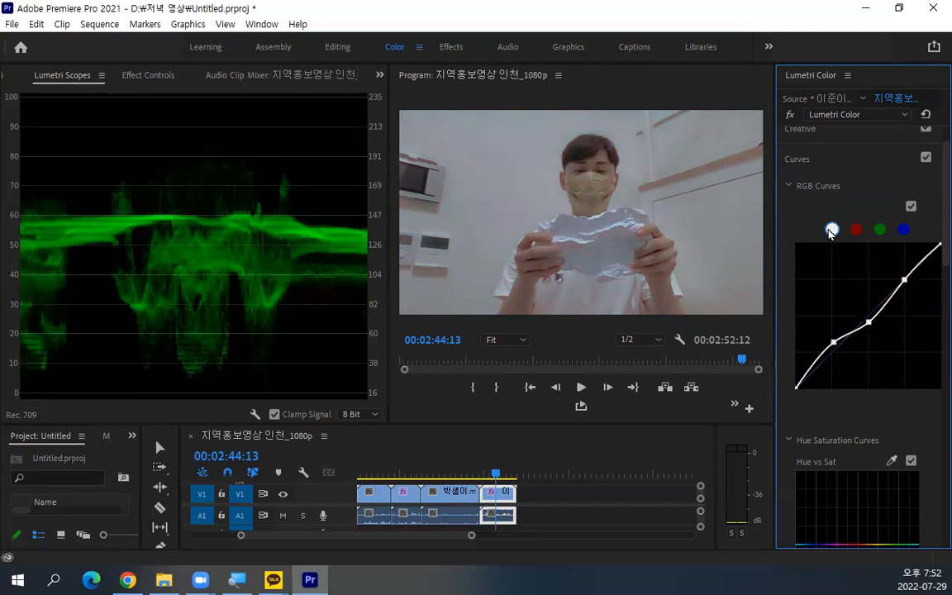
Step: Reset the white RGB curve to a straight line and move the playhead to 00:02:09:29
{"action": "double_click", "coordinate": [871, 328]}
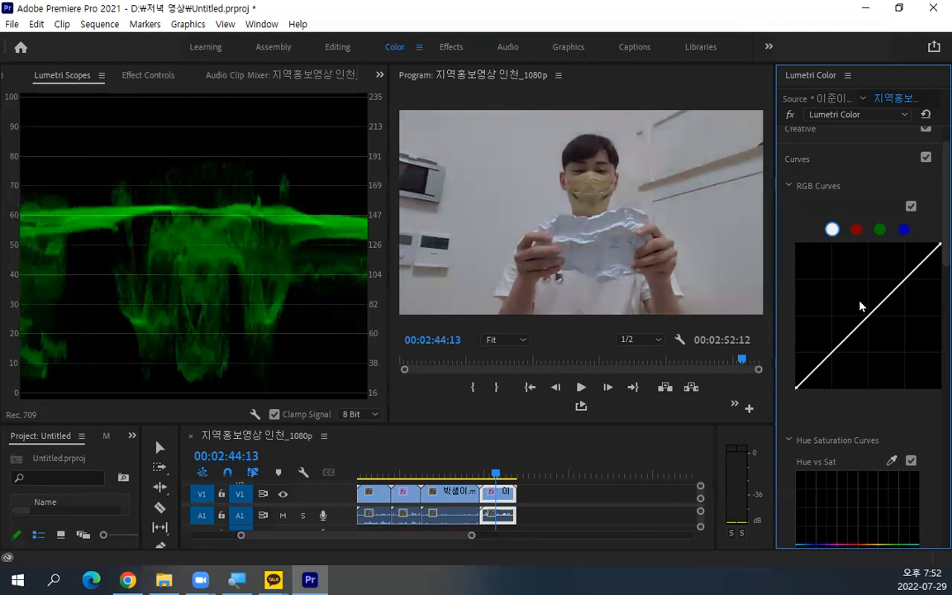
{"action": "scroll", "coordinate": [859, 306], "scroll_direction": "down", "scroll_amount": 3}
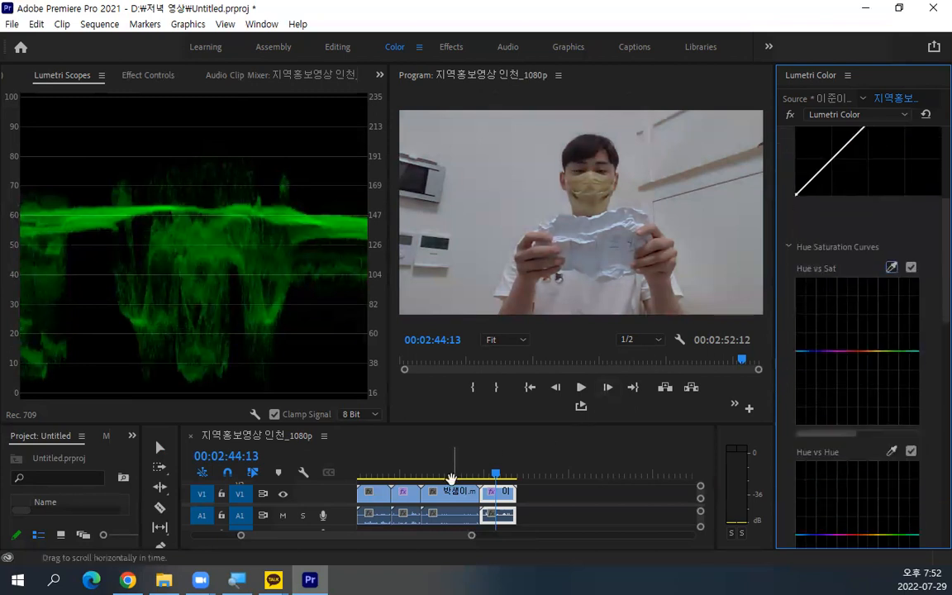
{"action": "left_click", "coordinate": [405, 475]}
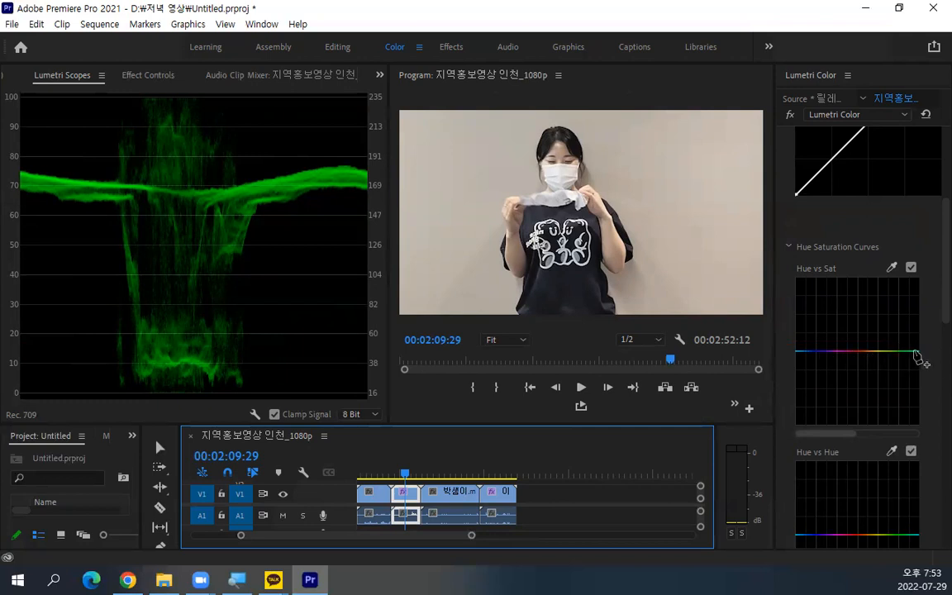
Step: Try lowering saturation from a magenta point and raising it from a blue point on the Hue vs Sat curve, resetting after each attempt
{"action": "left_click", "coordinate": [845, 352]}
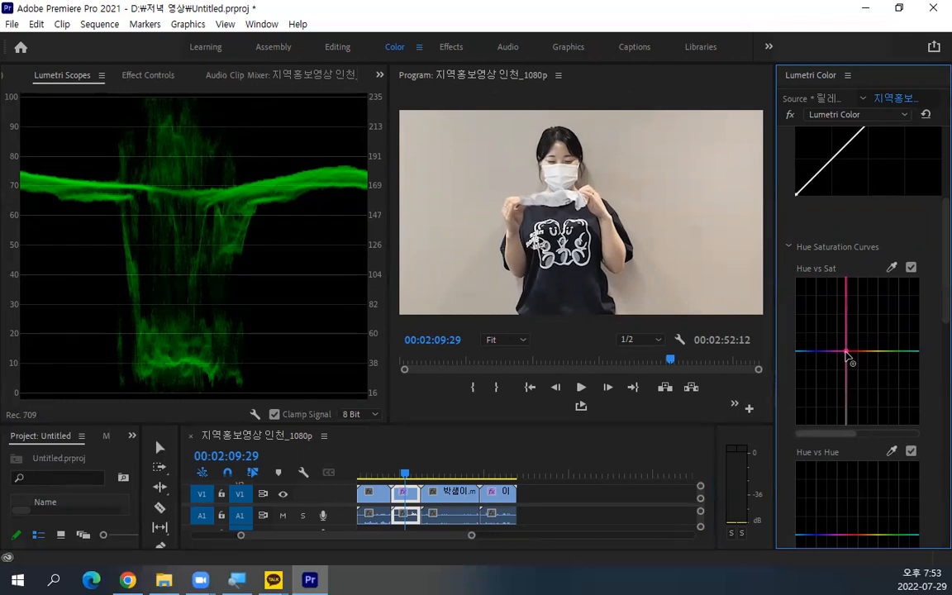
{"action": "left_click_drag", "start_coordinate": [845, 351], "coordinate": [845, 352]}
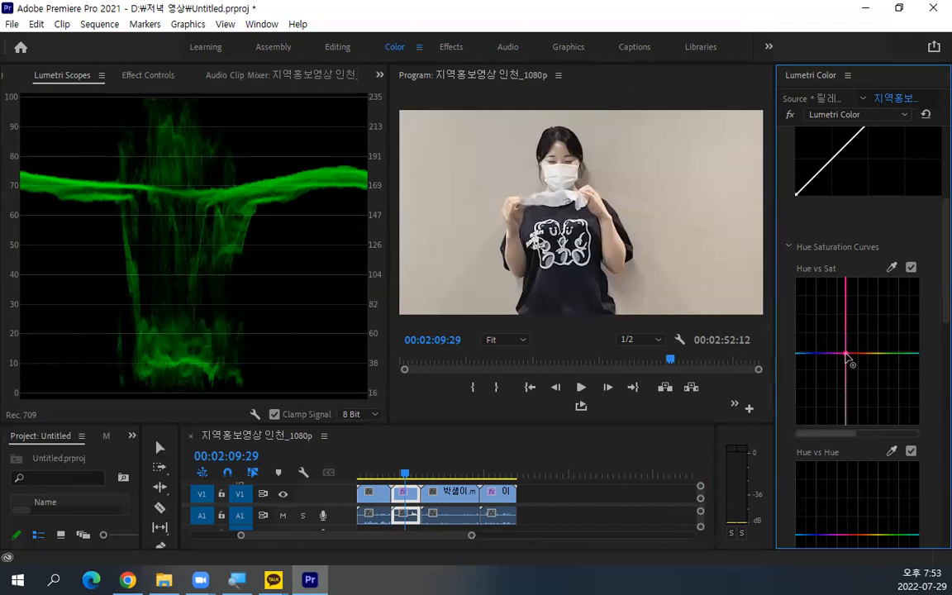
{"action": "mouse_move", "coordinate": [845, 352]}
{"action": "left_mouse_down"}
{"action": "mouse_move", "coordinate": [847, 287]}
{"action": "mouse_move", "coordinate": [846, 362]}
{"action": "left_mouse_up"}
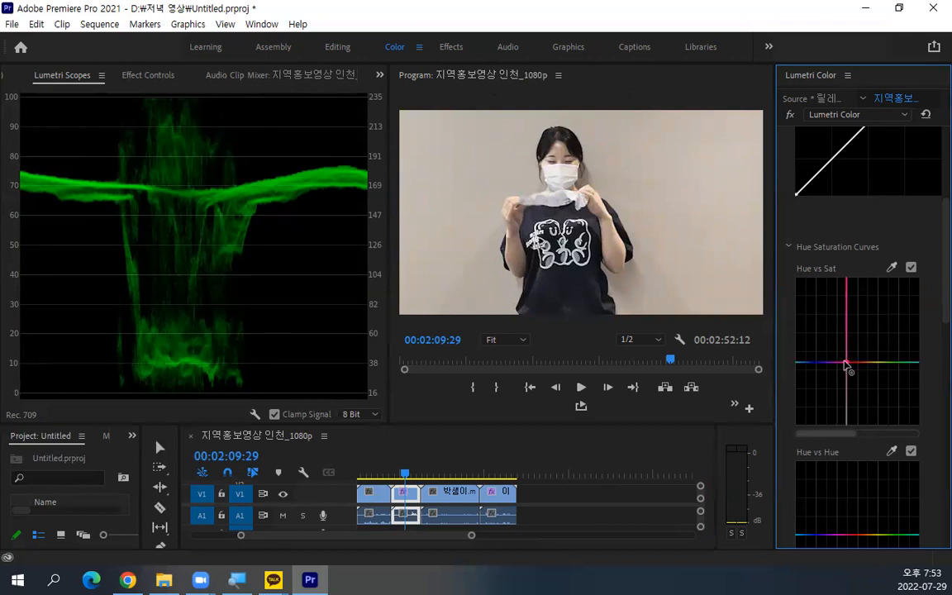
{"action": "double_click", "coordinate": [843, 363]}
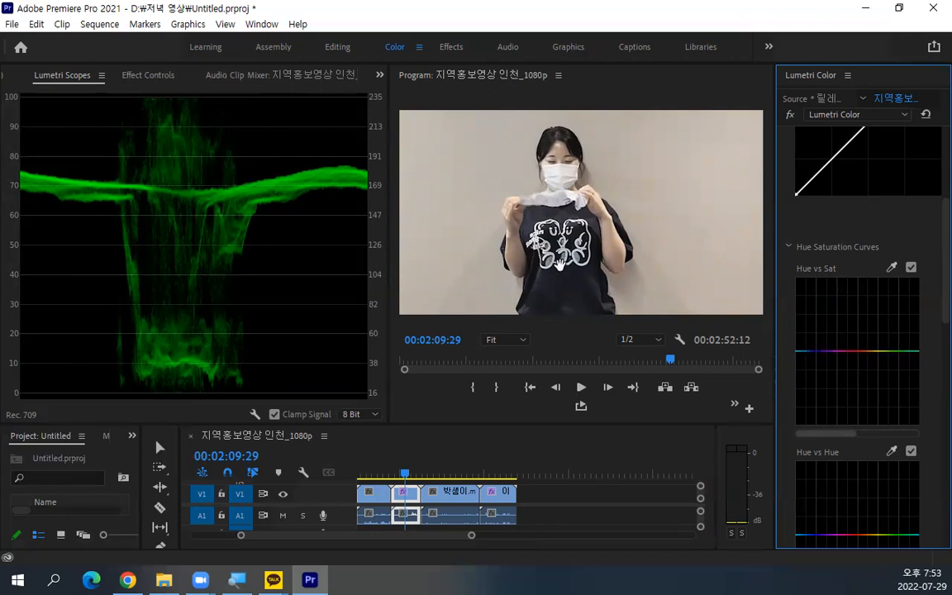
{"action": "mouse_move", "coordinate": [816, 353]}
{"action": "left_mouse_down"}
{"action": "mouse_move", "coordinate": [814, 290]}
{"action": "mouse_move", "coordinate": [819, 364]}
{"action": "mouse_move", "coordinate": [816, 339]}
{"action": "left_mouse_up"}
{"action": "double_click", "coordinate": [823, 345]}
Step: Try sampling the picture's blue hue for Hue vs Sat, boosting it to maximum and cutting it to minimum, and reset the curve
{"action": "left_click", "coordinate": [891, 268]}
{"action": "left_click", "coordinate": [487, 190]}
{"action": "left_click_drag", "start_coordinate": [815, 351], "coordinate": [813, 280]}
{"action": "left_click", "coordinate": [511, 269]}
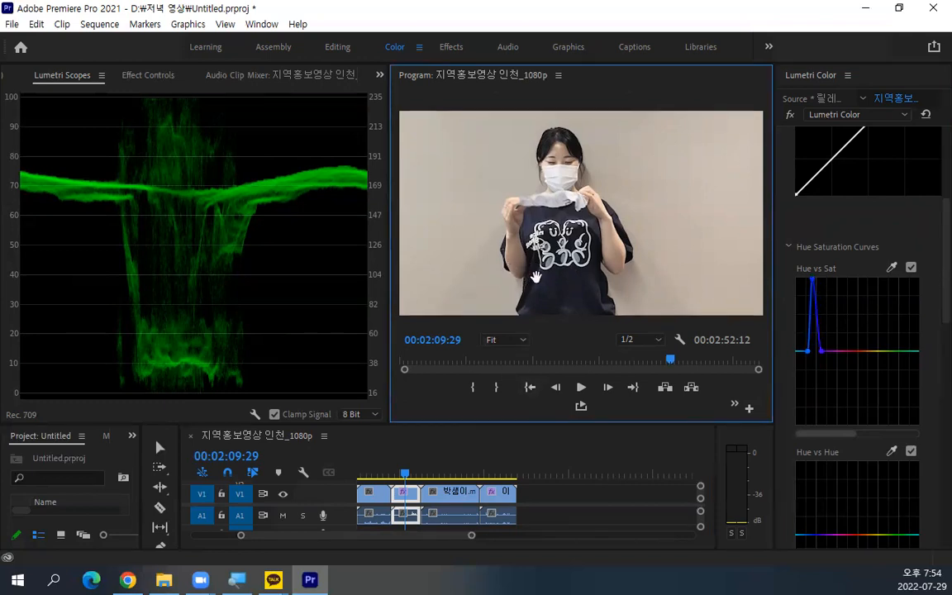
{"action": "left_click_drag", "start_coordinate": [813, 281], "coordinate": [818, 424]}
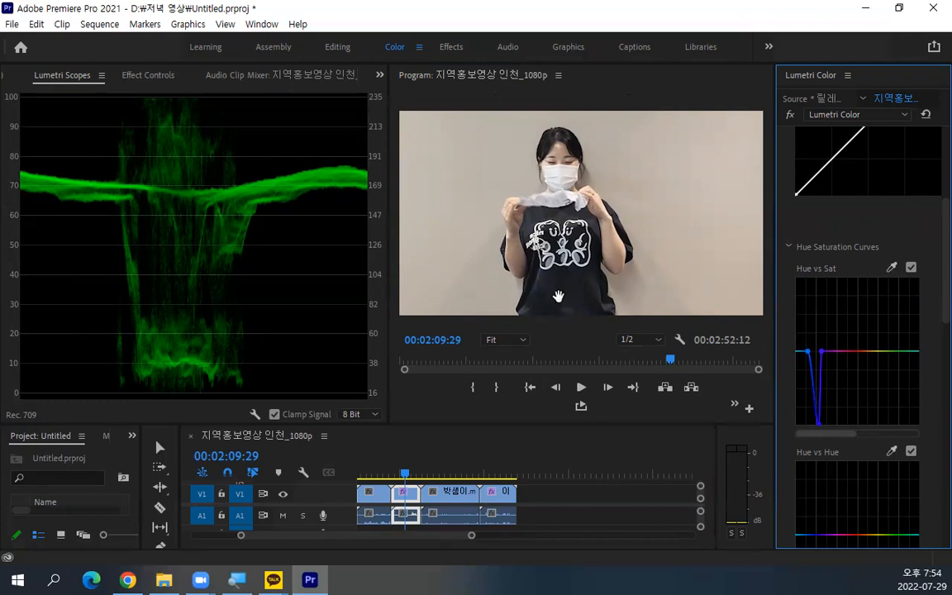
{"action": "key", "text": "ctrl+z"}
{"action": "key", "text": "ctrl+z"}
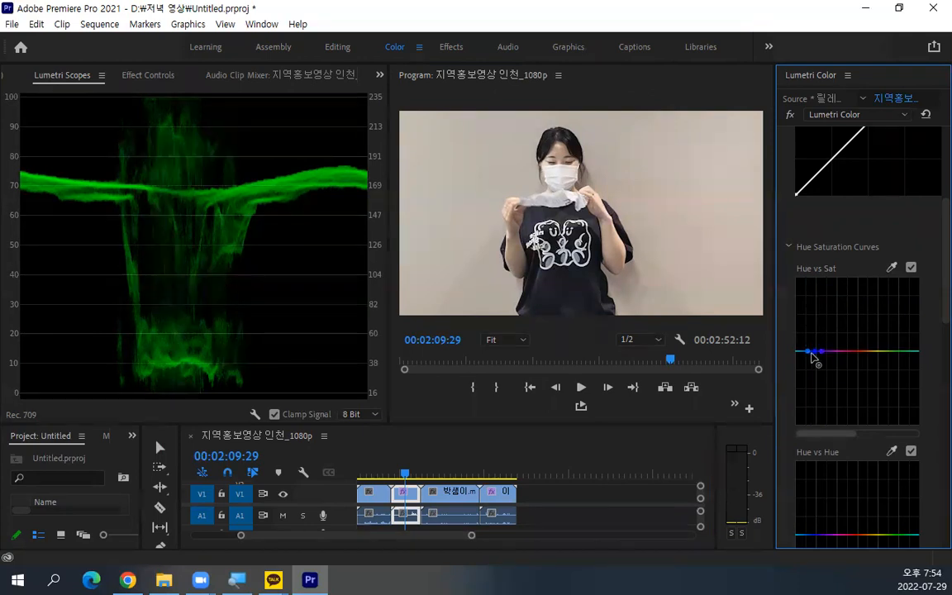
{"action": "double_click", "coordinate": [815, 353]}
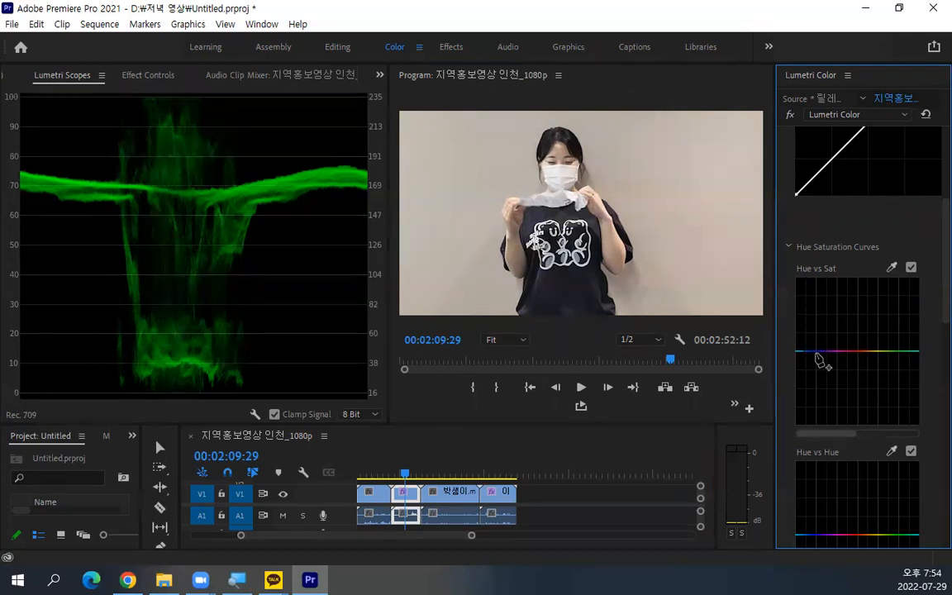
Step: Try sampling the arm's skin tone for Hue vs Sat, strongly raising its orange point and lowering it below the center line
{"action": "left_click", "coordinate": [891, 269]}
{"action": "left_click", "coordinate": [606, 240]}
{"action": "left_click_drag", "start_coordinate": [862, 352], "coordinate": [865, 284]}
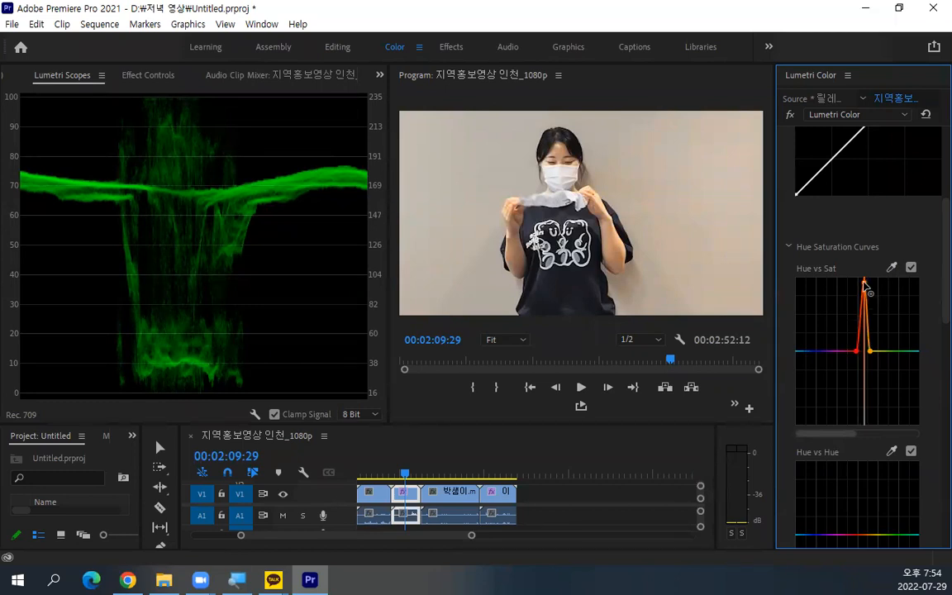
{"action": "left_click_drag", "start_coordinate": [863, 285], "coordinate": [863, 390]}
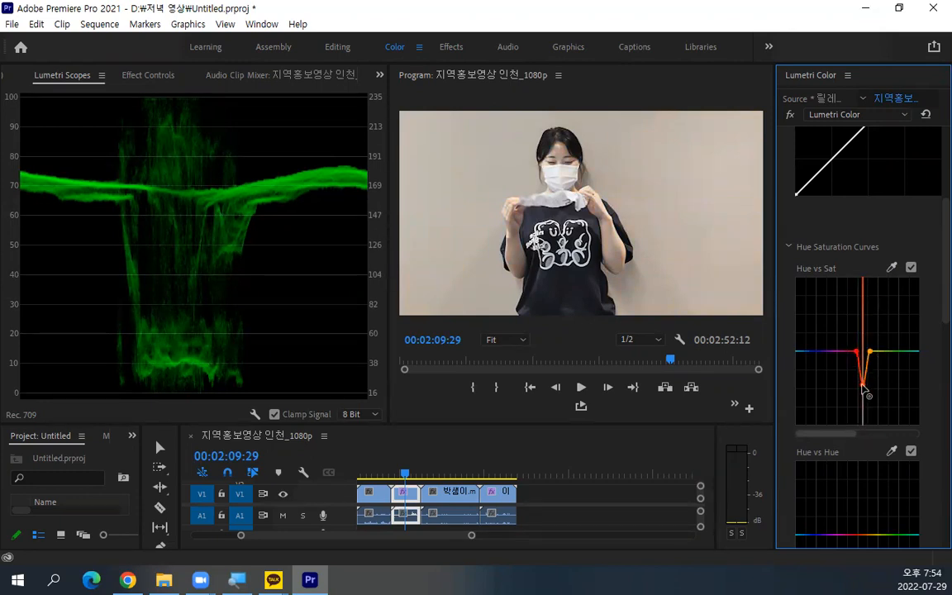
{"action": "left_click_drag", "start_coordinate": [863, 387], "coordinate": [863, 385]}
Step: Sample the picture's blue hue for Hue vs Hue and pull its center point well below the line to shift the color
{"action": "scroll", "coordinate": [833, 276], "scroll_direction": "down", "scroll_amount": 2}
{"action": "scroll", "coordinate": [832, 276], "scroll_direction": "down", "scroll_amount": 3}
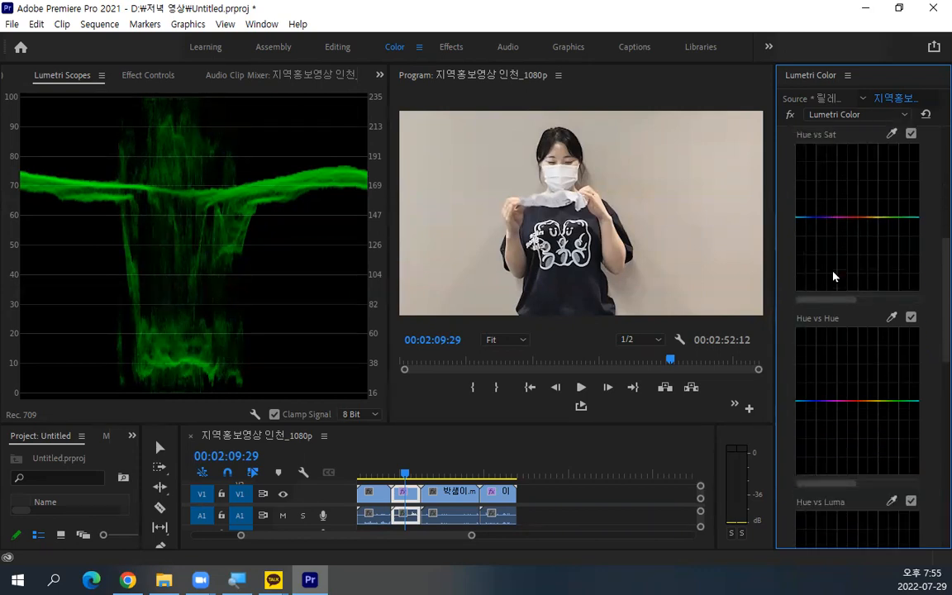
{"action": "left_click", "coordinate": [891, 258]}
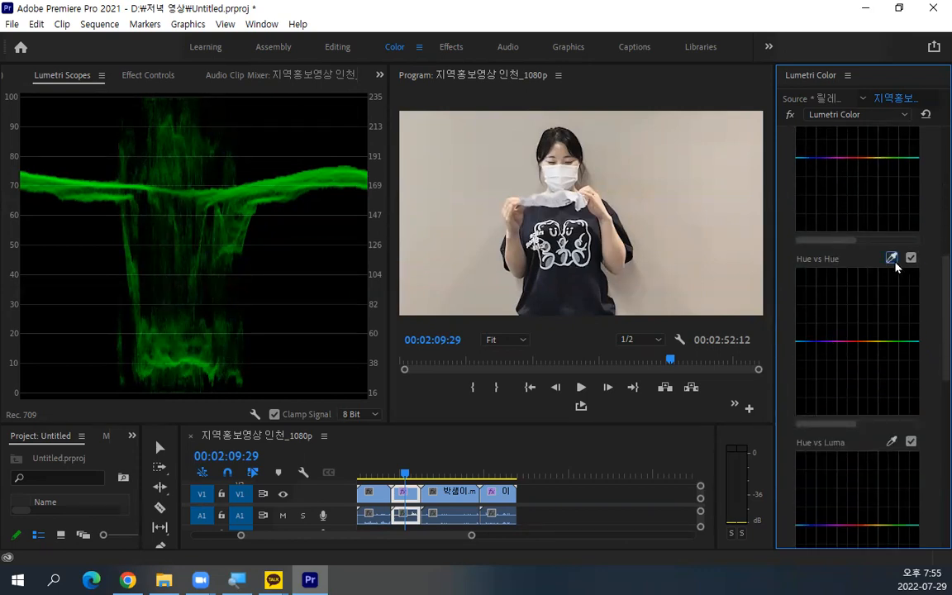
{"action": "left_click", "coordinate": [483, 197]}
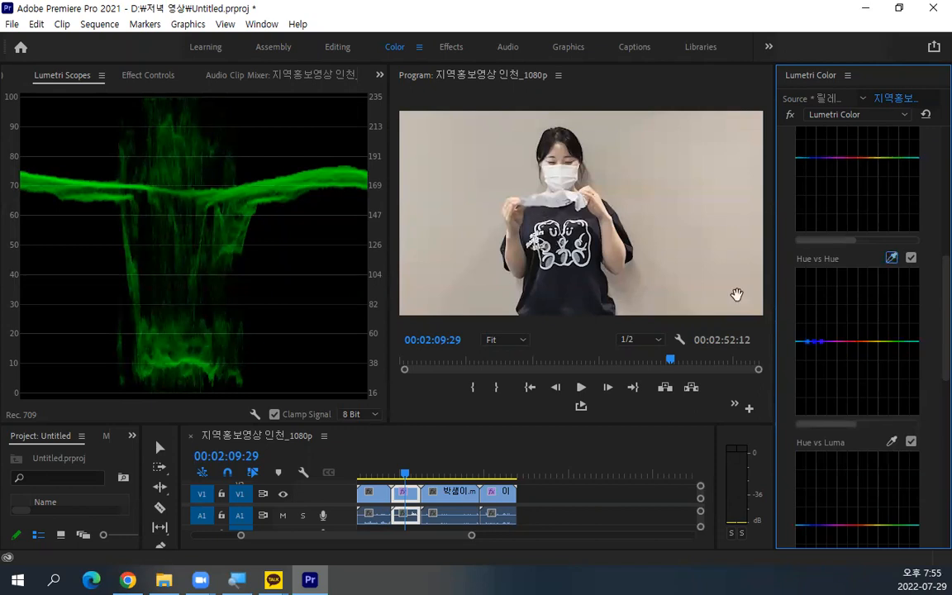
{"action": "left_click", "coordinate": [815, 343]}
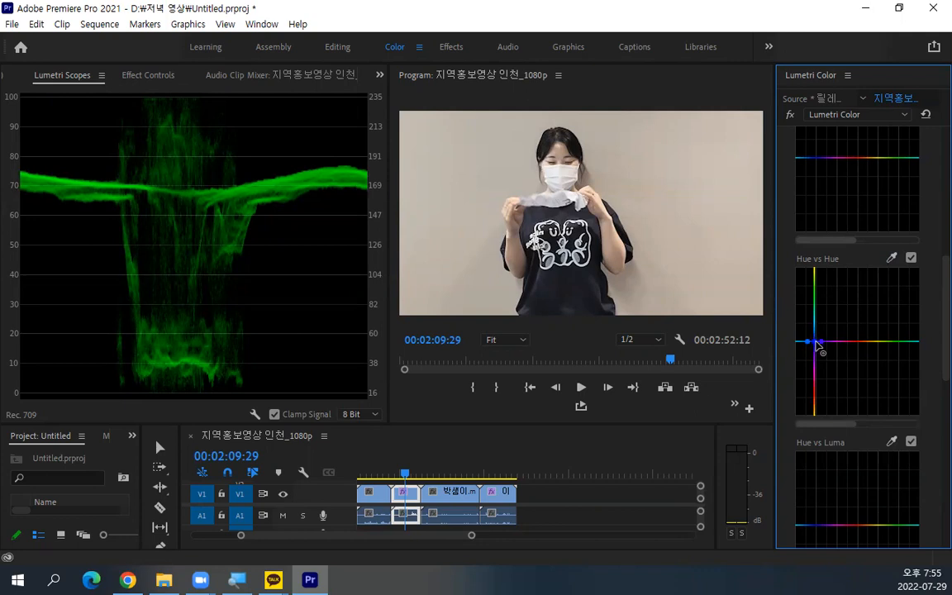
{"action": "left_click_drag", "start_coordinate": [816, 343], "coordinate": [815, 395]}
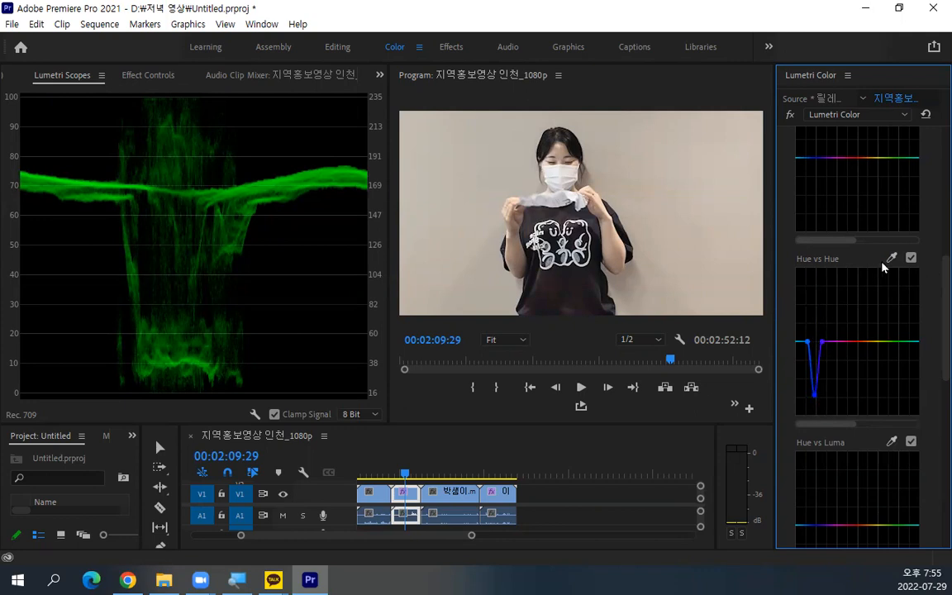
Step: Try widening the lowered blue range on the Hue vs Hue curve and reset the curve
{"action": "left_click", "coordinate": [518, 260]}
{"action": "left_click_drag", "start_coordinate": [820, 369], "coordinate": [816, 400]}
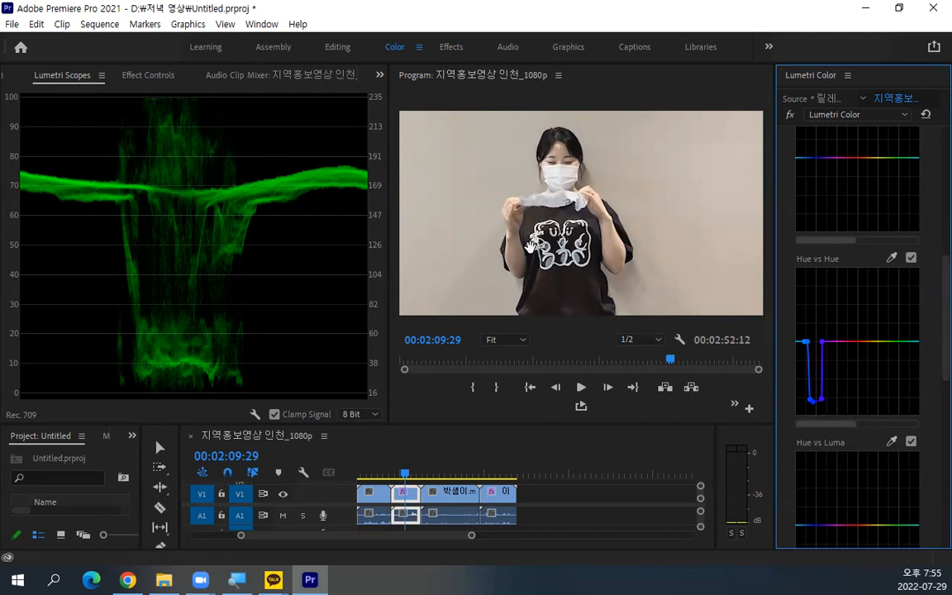
{"action": "key", "text": "ctrl+s"}
{"action": "left_click_drag", "start_coordinate": [820, 399], "coordinate": [817, 396]}
{"action": "double_click", "coordinate": [815, 398]}
Step: Try sampling the dark shirt for Hue vs Luma, raising the blue point's luminance, and undo the change
{"action": "scroll", "coordinate": [814, 399], "scroll_direction": "down", "scroll_amount": 2}
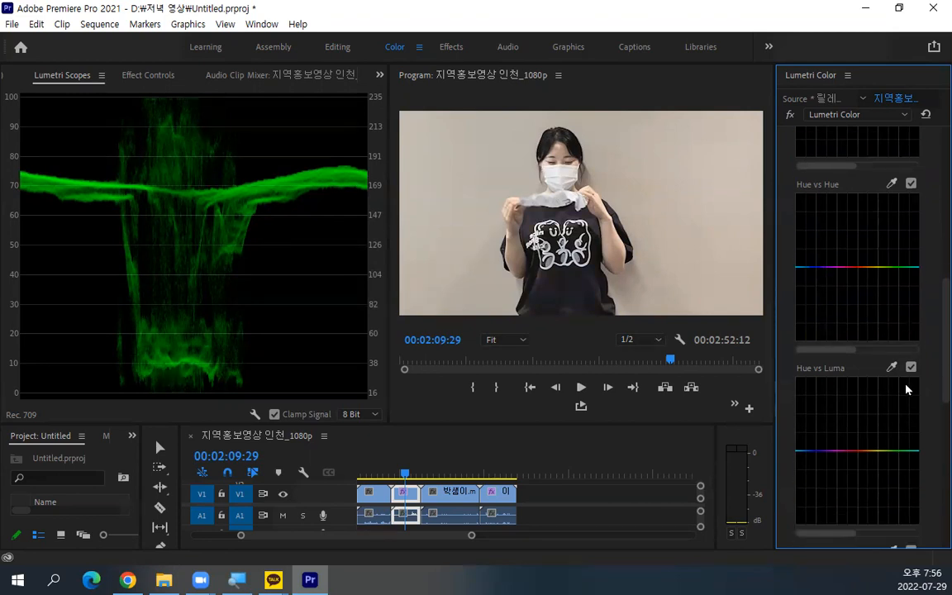
{"action": "scroll", "coordinate": [903, 389], "scroll_direction": "down", "scroll_amount": 2}
{"action": "left_click", "coordinate": [891, 293]}
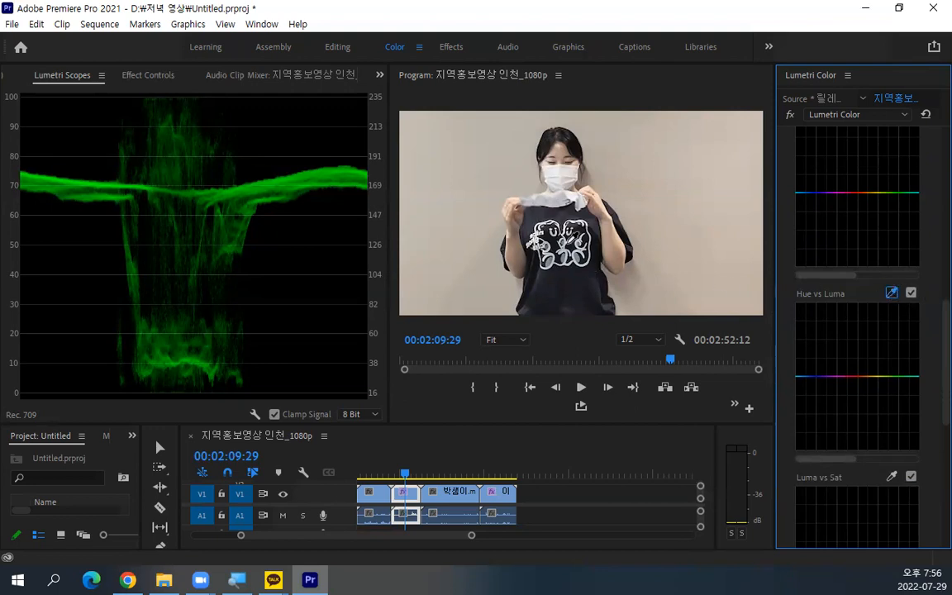
{"action": "left_click", "coordinate": [536, 214]}
{"action": "left_click_drag", "start_coordinate": [814, 377], "coordinate": [810, 331]}
{"action": "key", "text": "ctrl+z"}
Step: Try a sharp saturation peak in the brighter tones of Luma vs Sat, and reset both that curve and Hue vs Luma
{"action": "scroll", "coordinate": [810, 336], "scroll_direction": "down", "scroll_amount": 2}
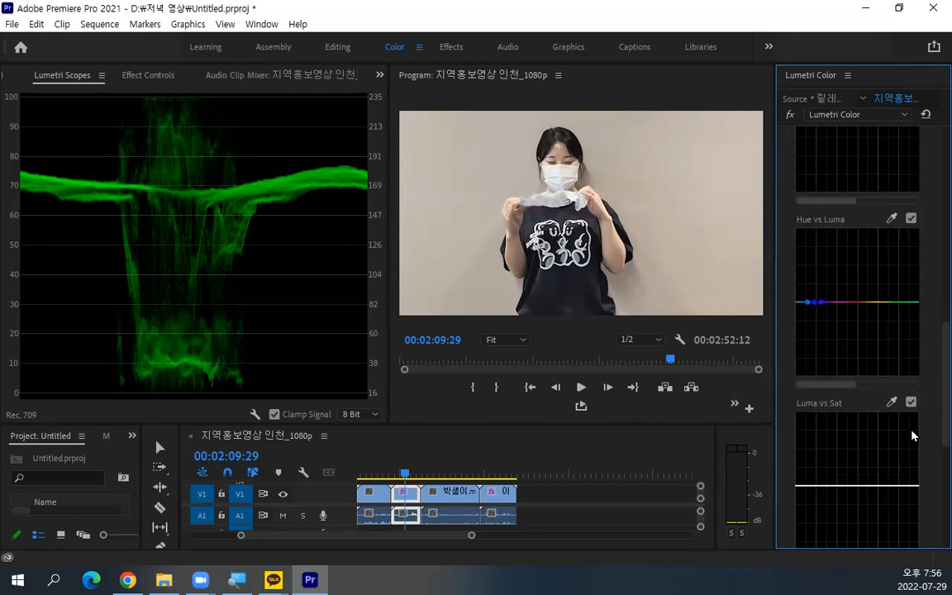
{"action": "left_click", "coordinate": [880, 486]}
{"action": "left_click_drag", "start_coordinate": [884, 488], "coordinate": [875, 413]}
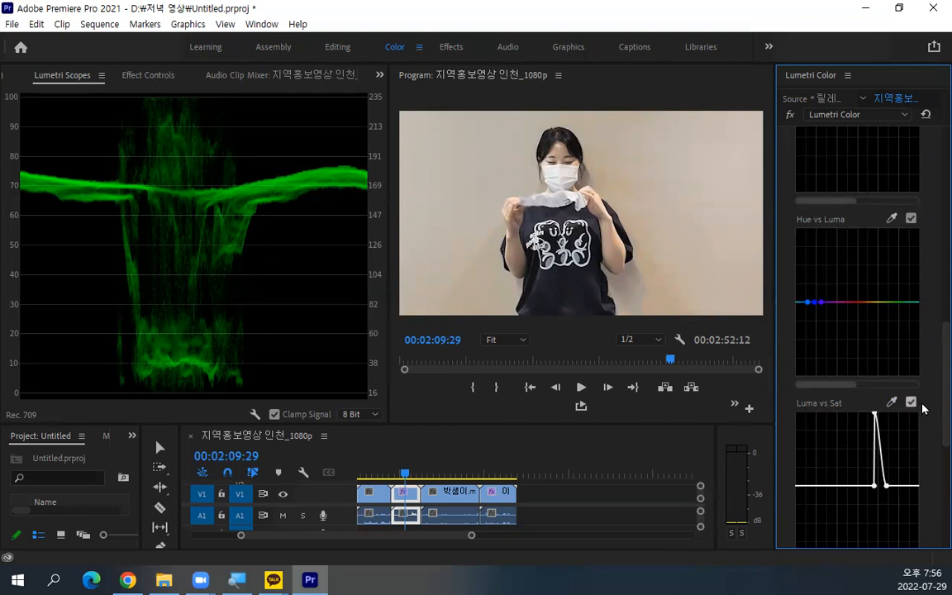
{"action": "double_click", "coordinate": [875, 413]}
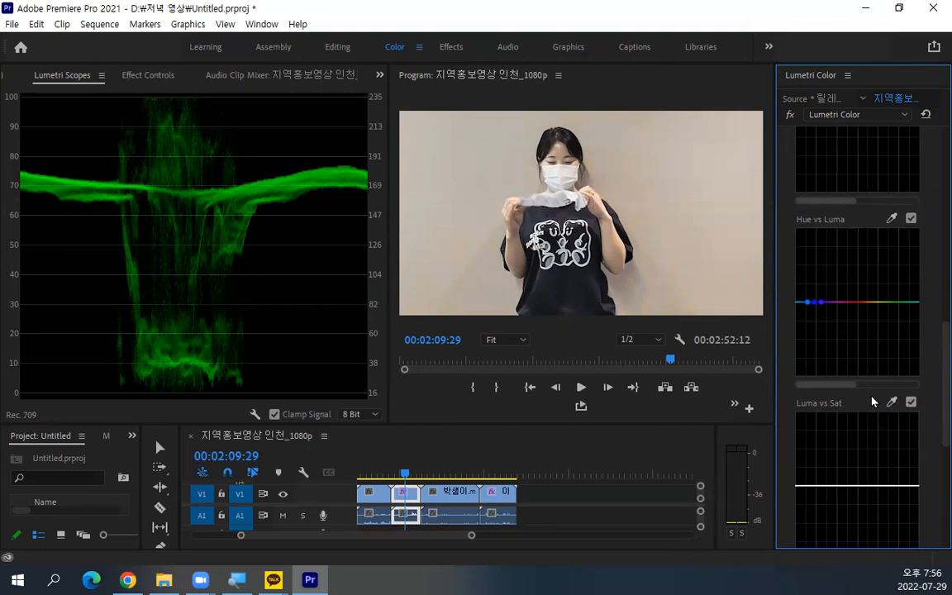
{"action": "double_click", "coordinate": [815, 302]}
Step: Expand the Color Wheels & Match section and widen the Lumetri Color panel to show more of the wheels
{"action": "scroll", "coordinate": [824, 341], "scroll_direction": "down", "scroll_amount": 8}
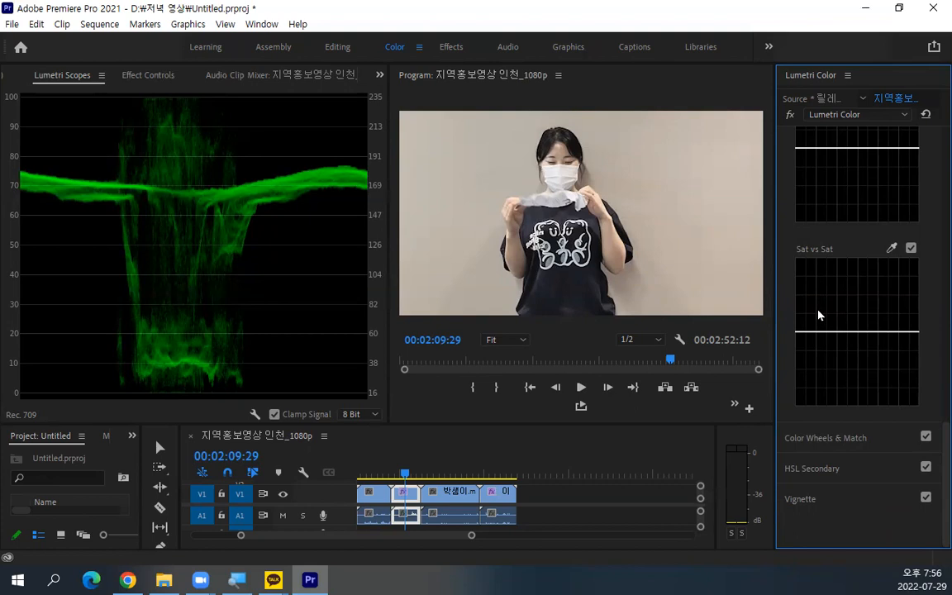
{"action": "left_click", "coordinate": [838, 444]}
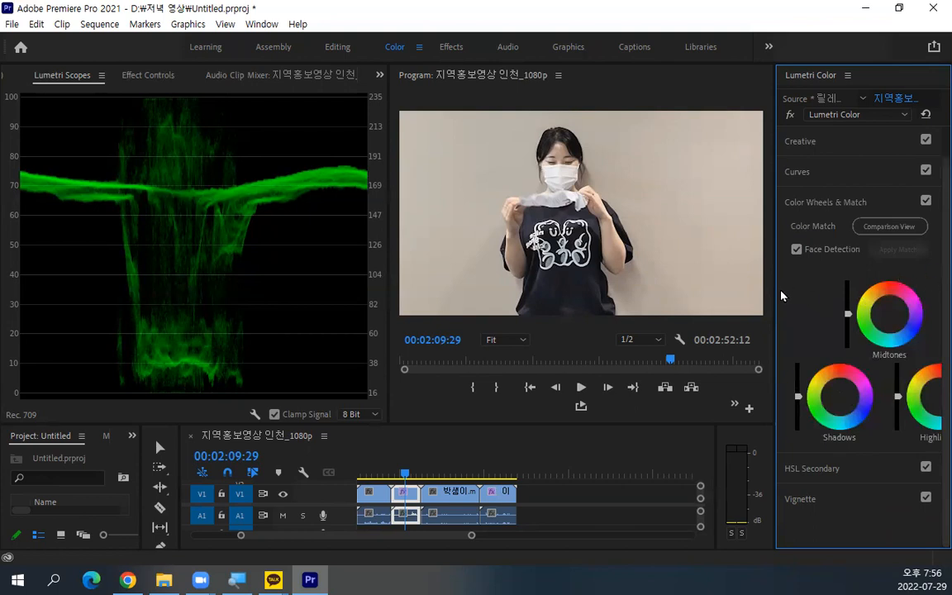
{"action": "left_click_drag", "start_coordinate": [777, 294], "coordinate": [755, 281]}
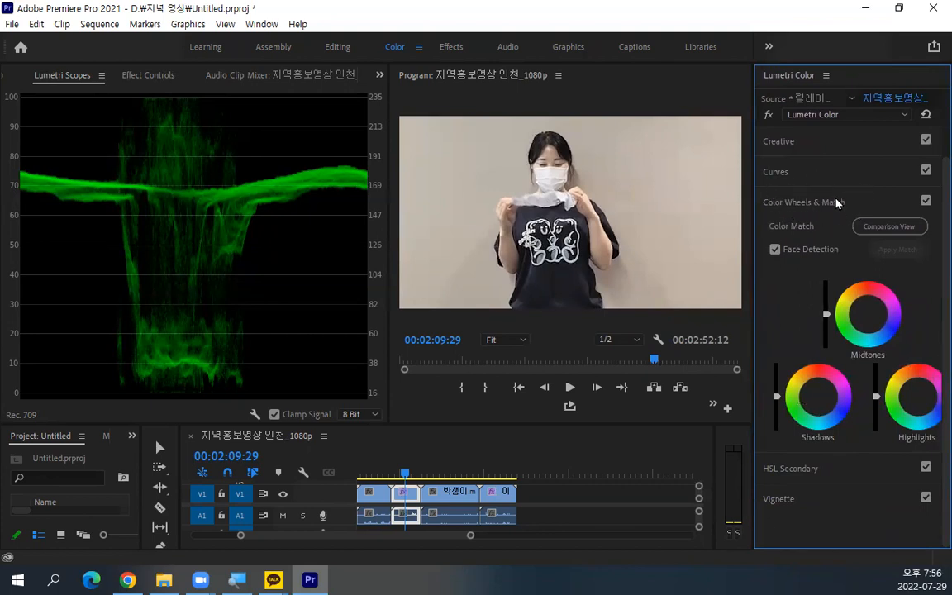
Step: Switch Face Detection off and back on, and raise the Midtones brightness slightly
{"action": "left_click", "coordinate": [775, 250]}
{"action": "left_click", "coordinate": [777, 249]}
{"action": "left_click", "coordinate": [542, 321]}
{"action": "mouse_move", "coordinate": [826, 314]}
{"action": "left_mouse_down"}
{"action": "mouse_move", "coordinate": [826, 295]}
{"action": "mouse_move", "coordinate": [826, 311]}
{"action": "left_mouse_up"}
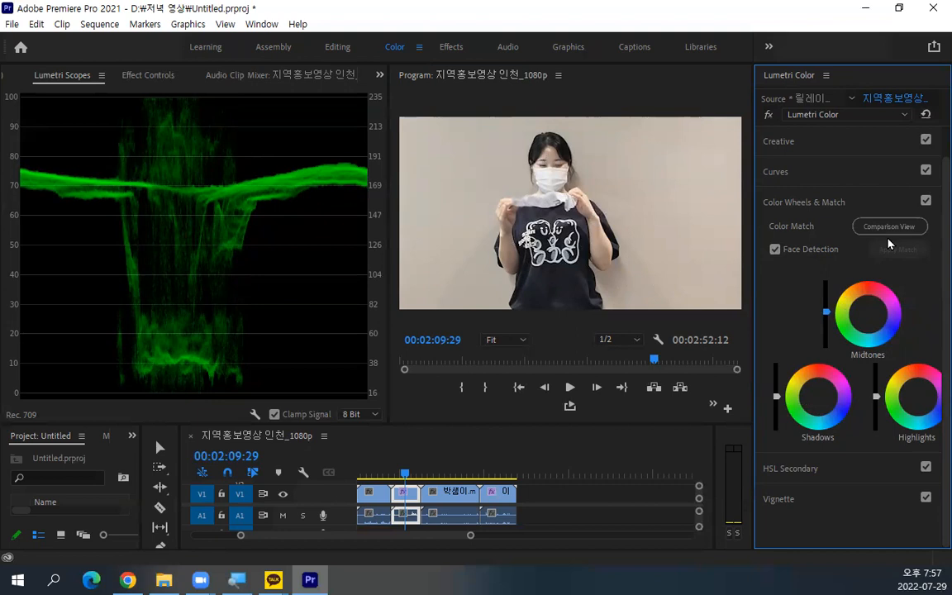
Step: Move the playhead through the earlier clips to 00:01:44:27 and switch Face Detection off and back on
{"action": "left_click_drag", "start_coordinate": [405, 473], "coordinate": [559, 458]}
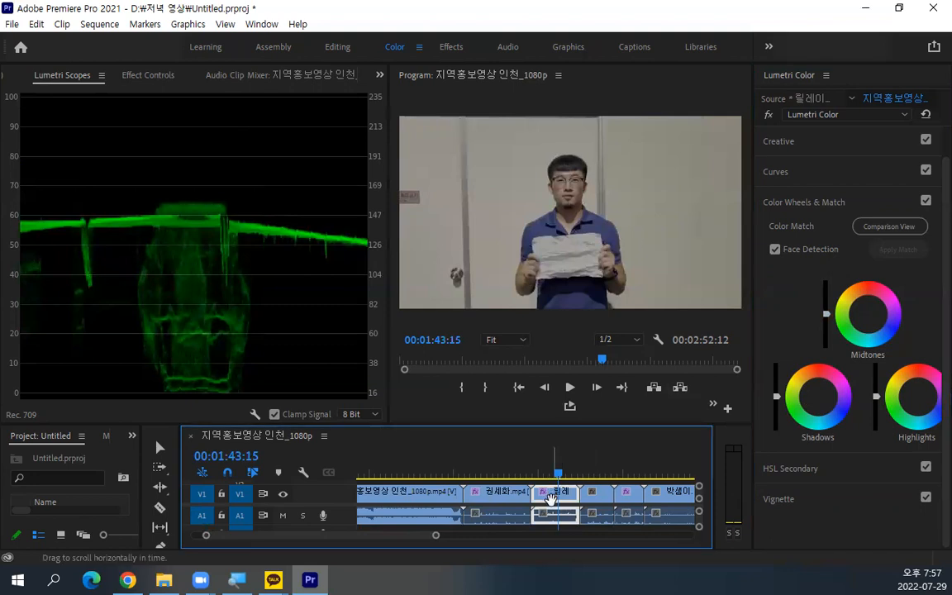
{"action": "left_click", "coordinate": [775, 252]}
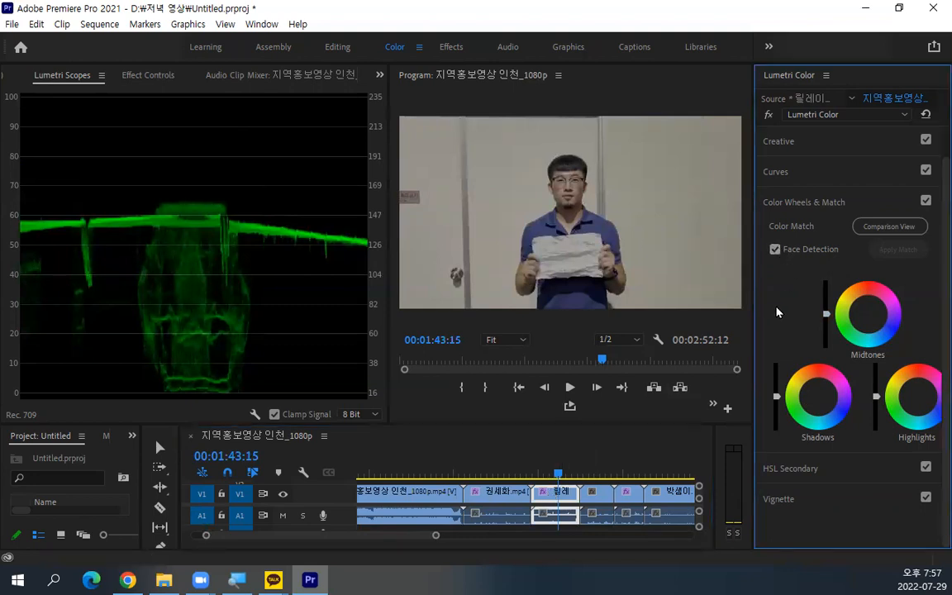
{"action": "left_click", "coordinate": [563, 493]}
{"action": "left_click_drag", "start_coordinate": [517, 472], "coordinate": [506, 474]}
{"action": "left_click", "coordinate": [546, 473]}
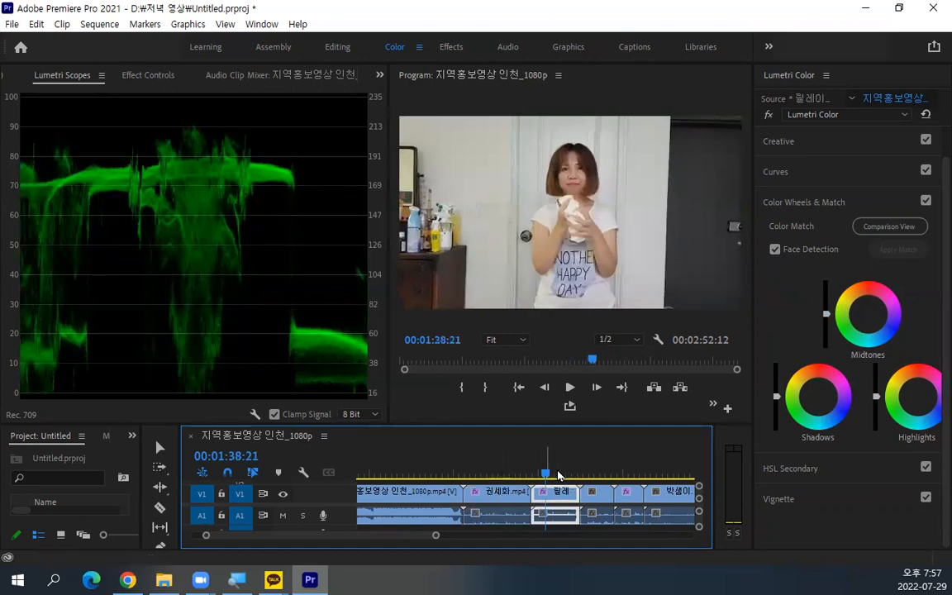
{"action": "left_click", "coordinate": [561, 477]}
{"action": "left_click", "coordinate": [775, 250]}
{"action": "left_click", "coordinate": [775, 249]}
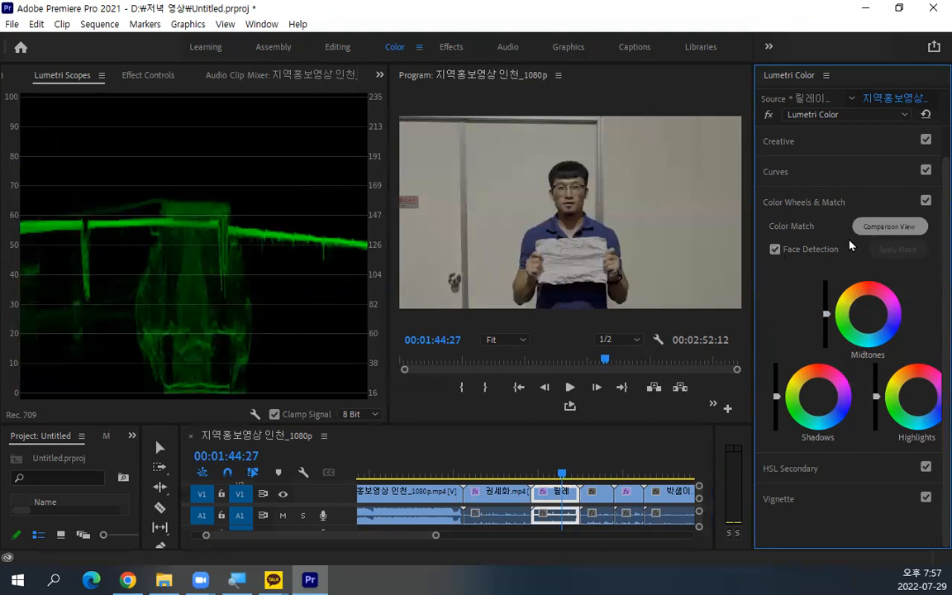
Step: Enable Comparison View with the current frame at 00:01:22:28 and the reference frame at 00:01:19:24
{"action": "left_click", "coordinate": [904, 233]}
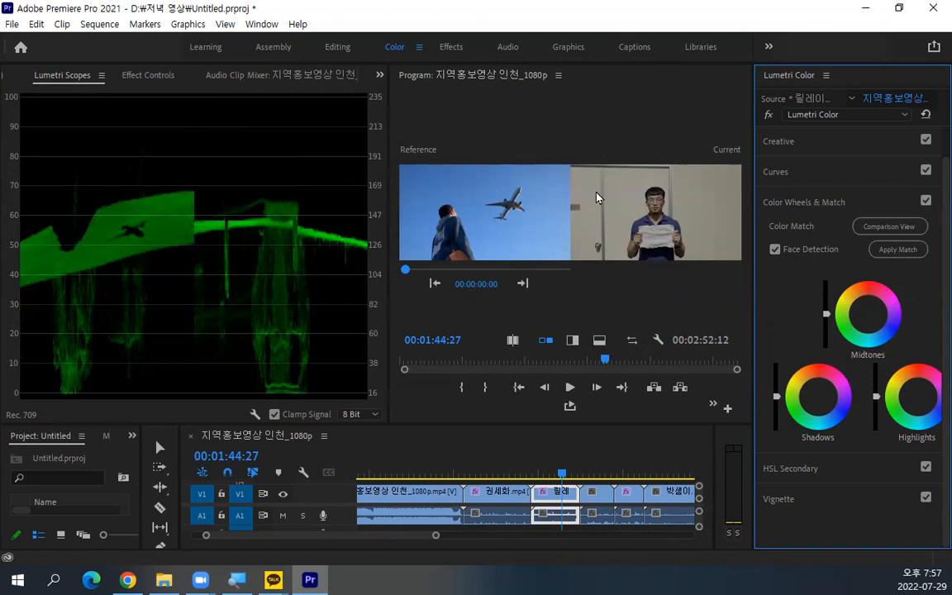
{"action": "left_click", "coordinate": [504, 474]}
{"action": "left_click", "coordinate": [503, 473]}
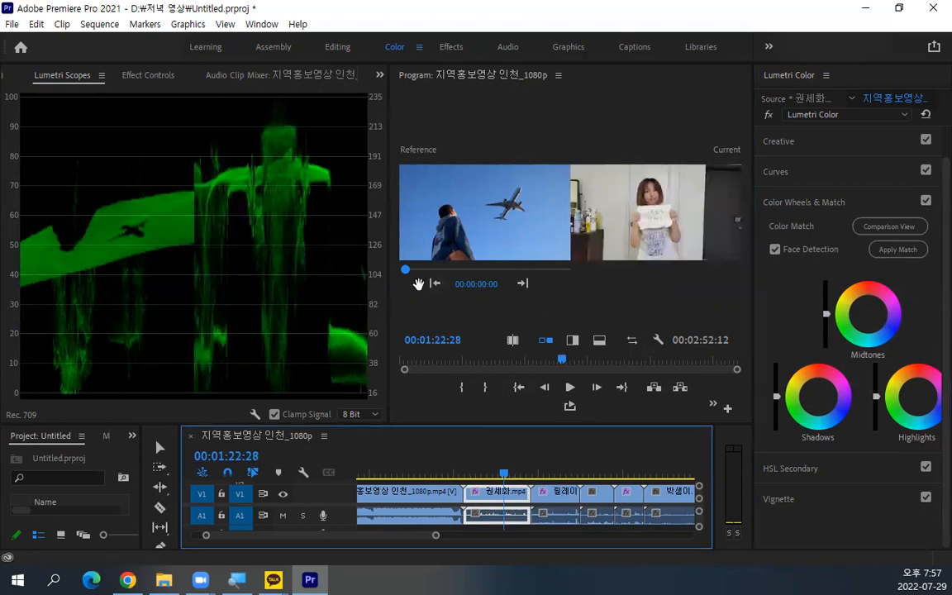
{"action": "left_click_drag", "start_coordinate": [405, 269], "coordinate": [478, 276]}
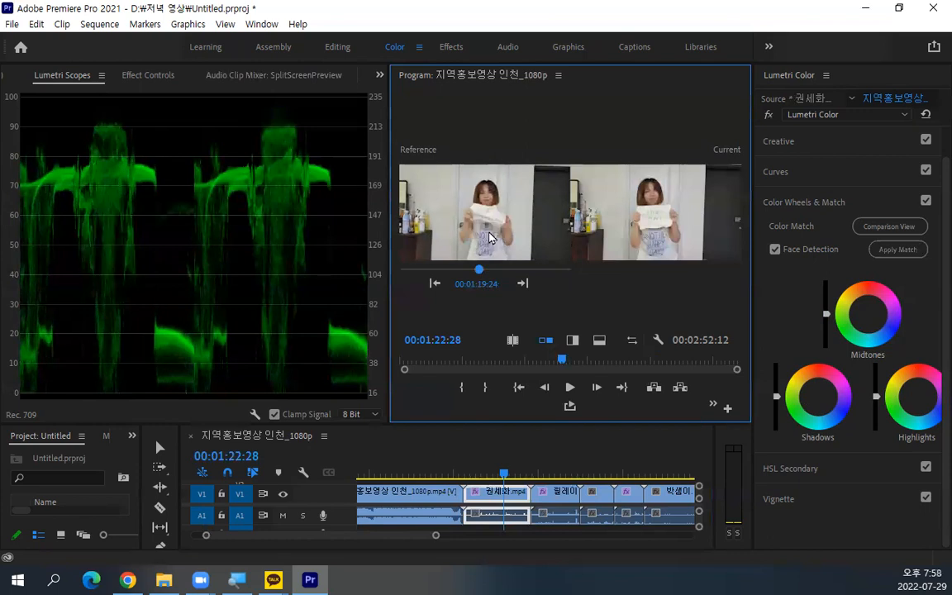
Step: Move the playhead to the clip at 00:01:43:15 and apply the color match from the 00:01:19:24 reference frame
{"action": "left_click", "coordinate": [558, 475]}
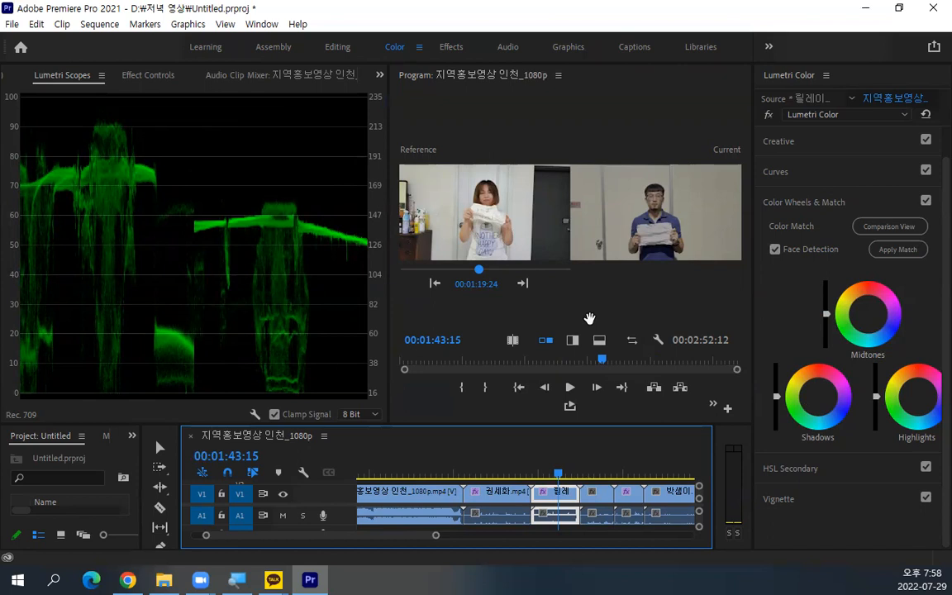
{"action": "left_click_drag", "start_coordinate": [387, 279], "coordinate": [379, 279]}
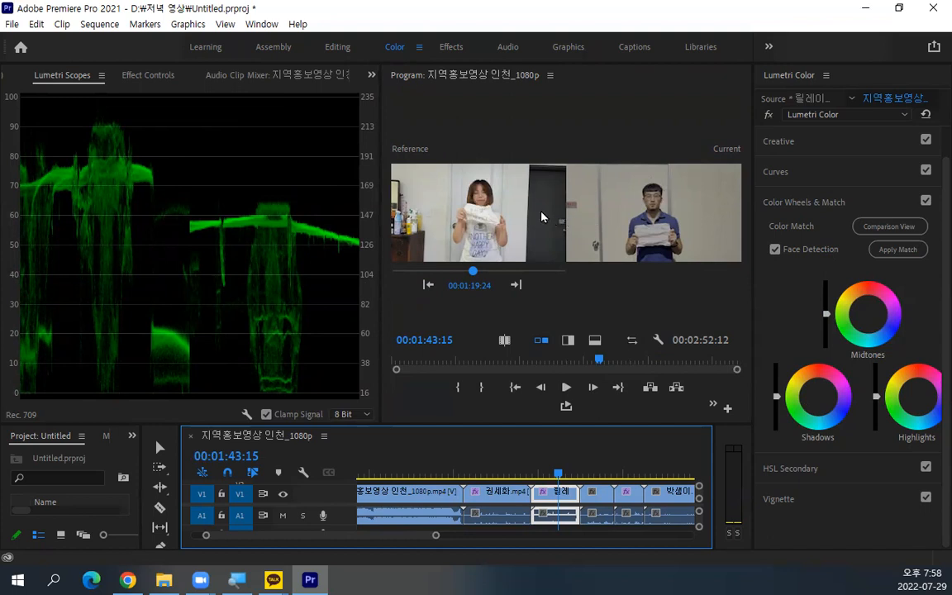
{"action": "left_click", "coordinate": [898, 250]}
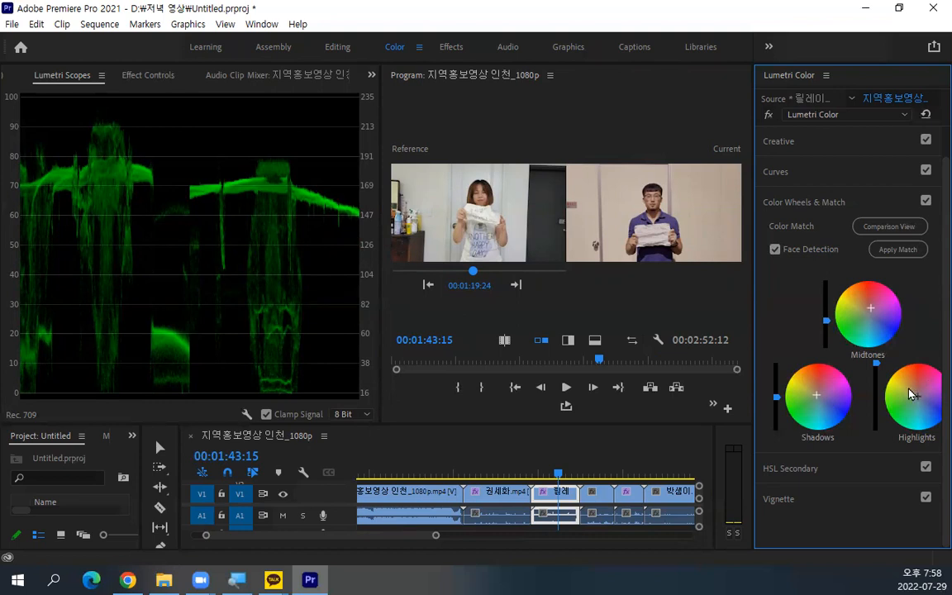
Step: Compare the reference and current frames in vertical split and horizontal split, and return to the side-by-side view
{"action": "left_click", "coordinate": [568, 339]}
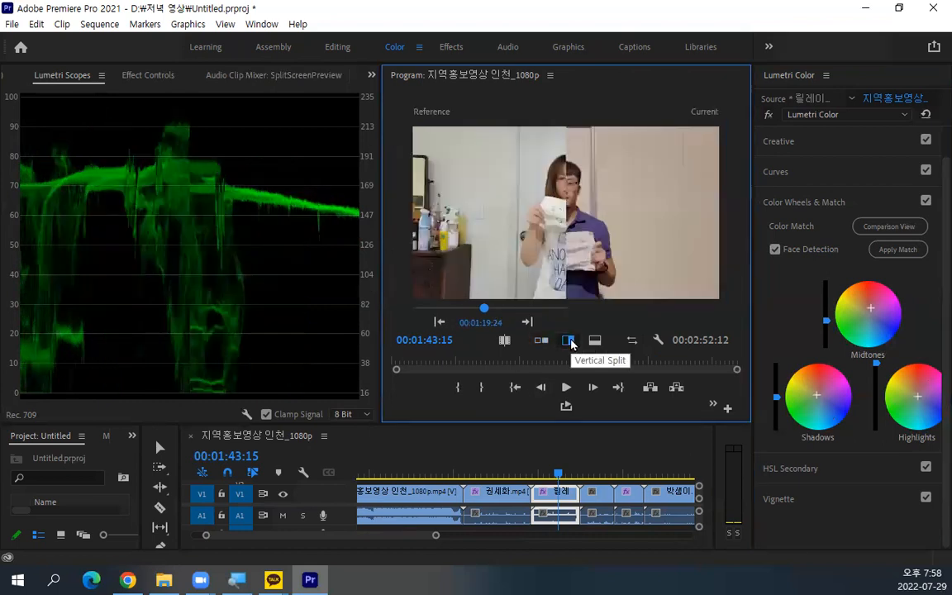
{"action": "left_click", "coordinate": [595, 342]}
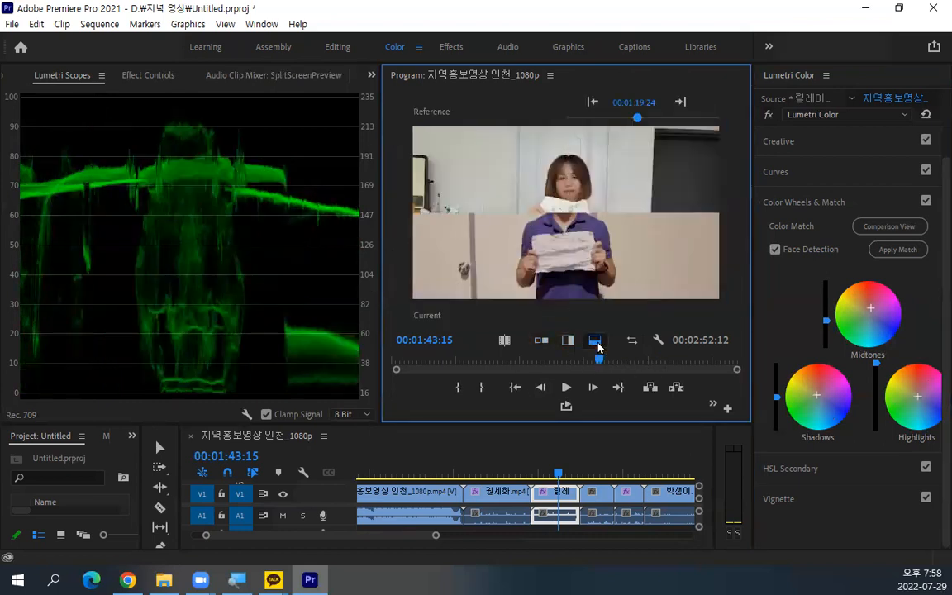
{"action": "left_click", "coordinate": [537, 341]}
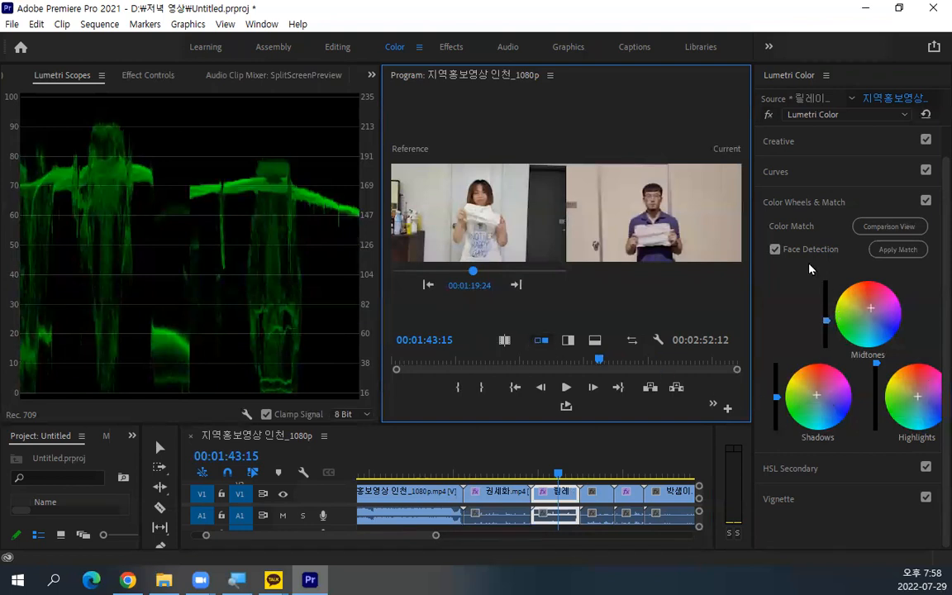
Step: Apply the color match to the current clip again, and to the clip at 00:02:10:16
{"action": "left_click", "coordinate": [900, 249]}
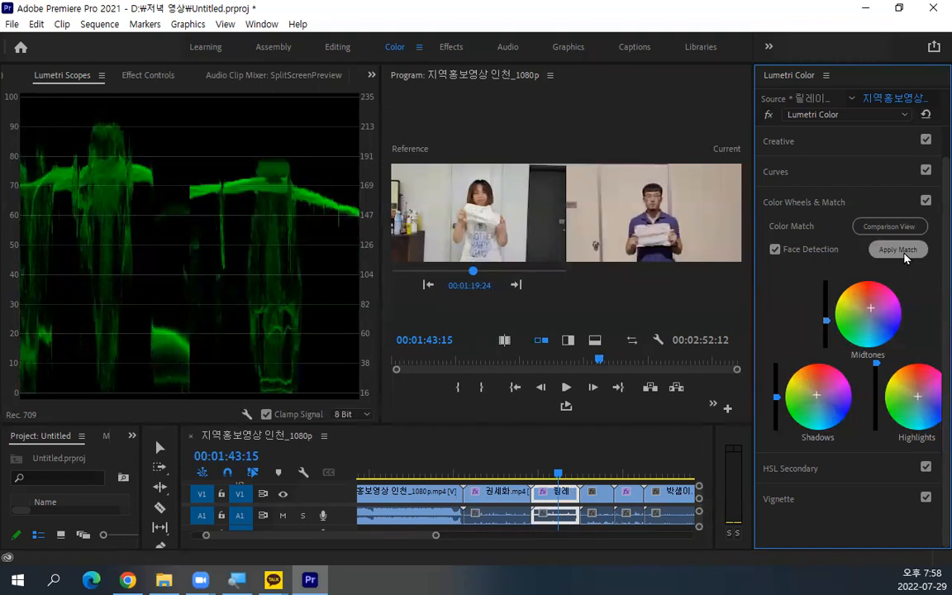
{"action": "left_click", "coordinate": [572, 476]}
{"action": "left_click_drag", "start_coordinate": [571, 479], "coordinate": [628, 478]}
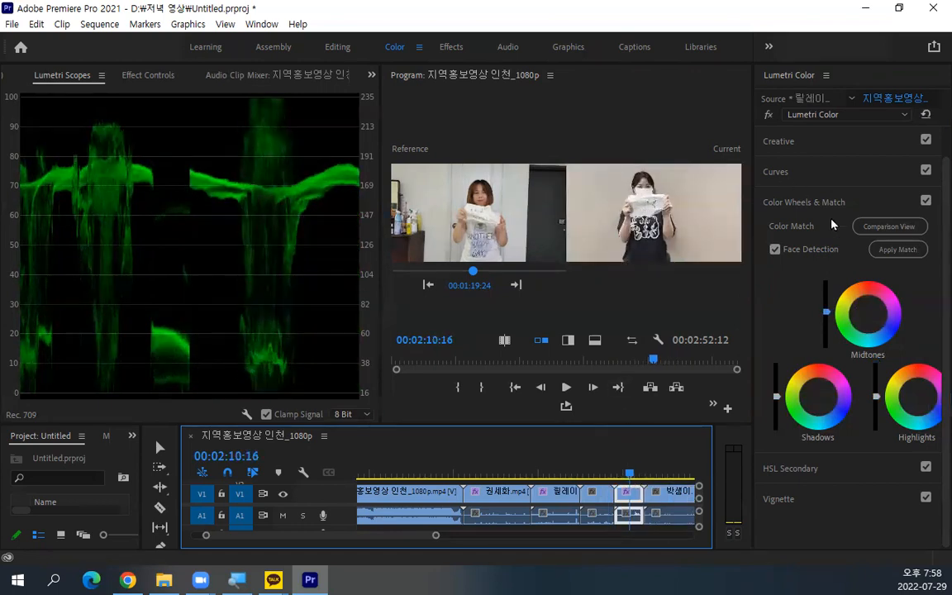
{"action": "left_click", "coordinate": [897, 253]}
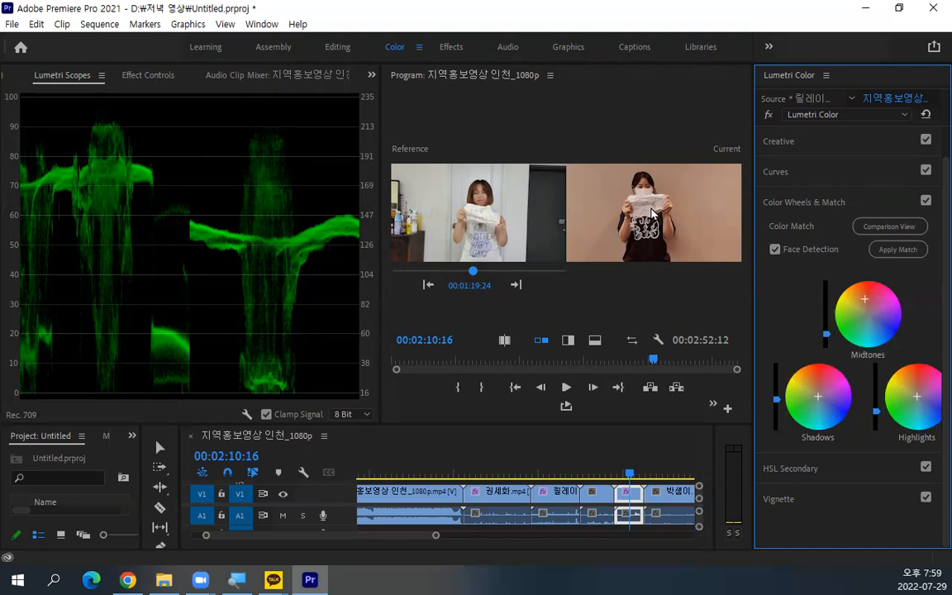
Step: Expand the HSL Secondary section, look through its Key, Refine and Correction controls, and collapse it
{"action": "left_click", "coordinate": [781, 468]}
{"action": "scroll", "coordinate": [805, 447], "scroll_direction": "down", "scroll_amount": 2}
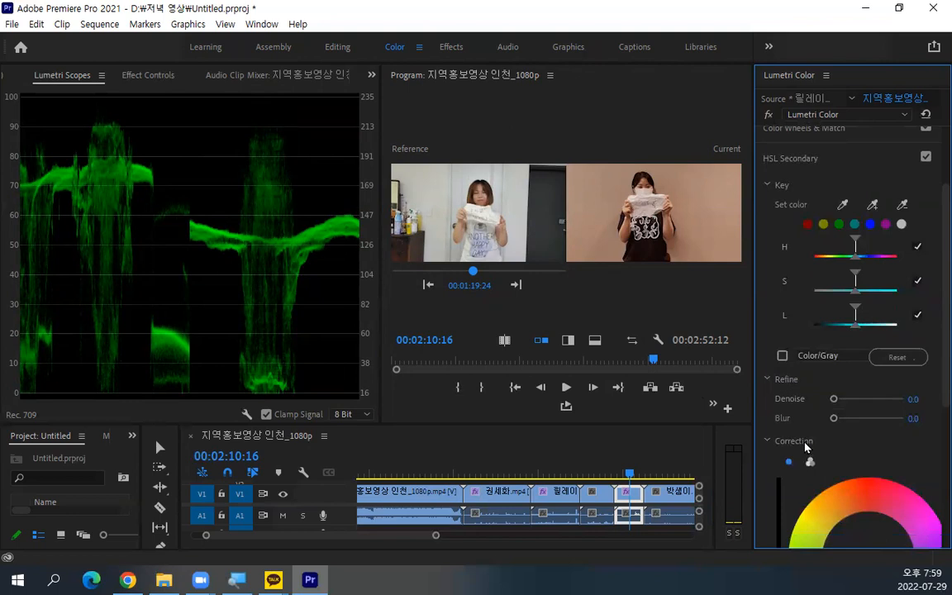
{"action": "scroll", "coordinate": [805, 447], "scroll_direction": "down", "scroll_amount": 3}
{"action": "scroll", "coordinate": [792, 234], "scroll_direction": "up", "scroll_amount": 5}
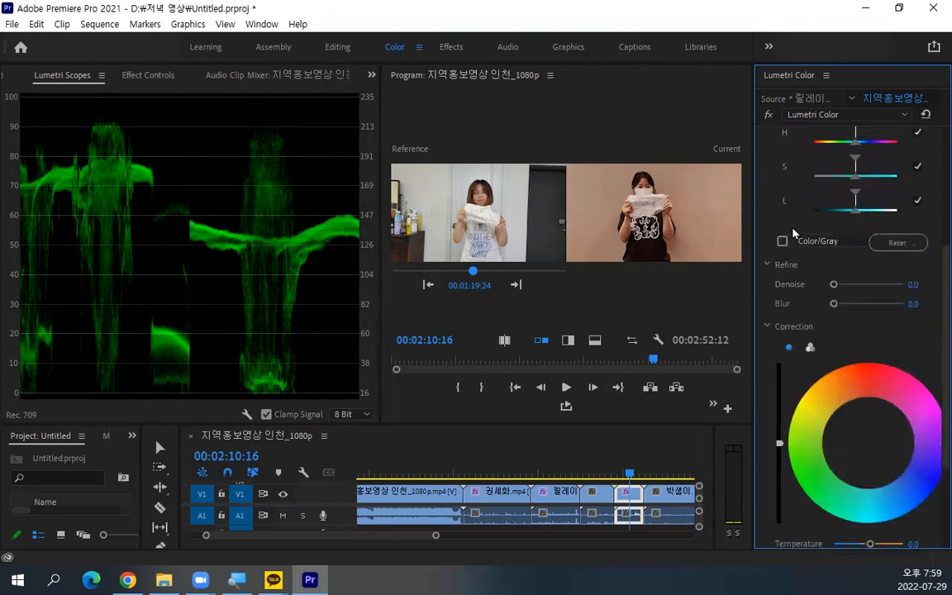
{"action": "left_click", "coordinate": [785, 222]}
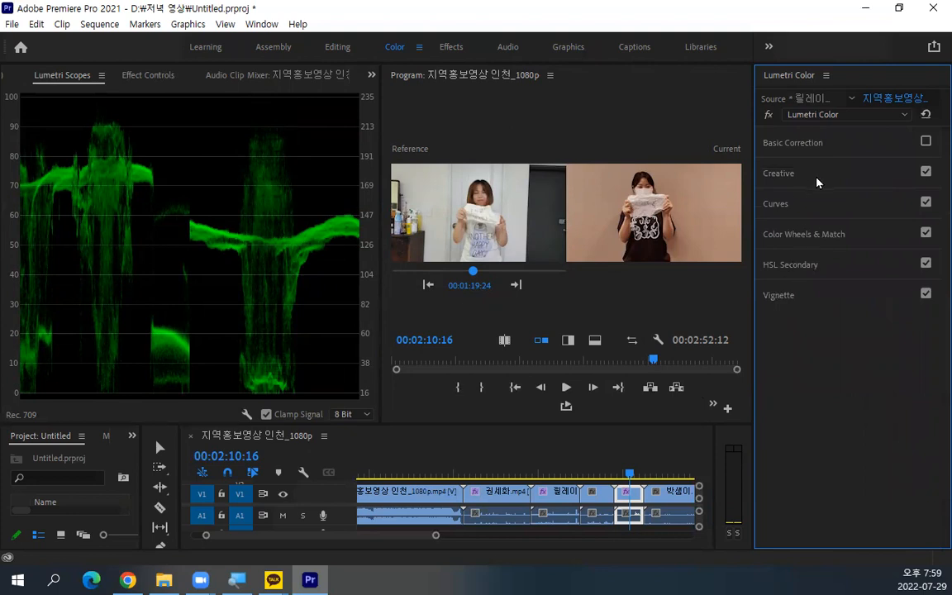
Step: Cut the second clip in the sequence into short segments, ending with the playhead at 00:01:28:04
{"action": "left_click", "coordinate": [635, 474]}
{"action": "left_click_drag", "start_coordinate": [637, 474], "coordinate": [631, 473]}
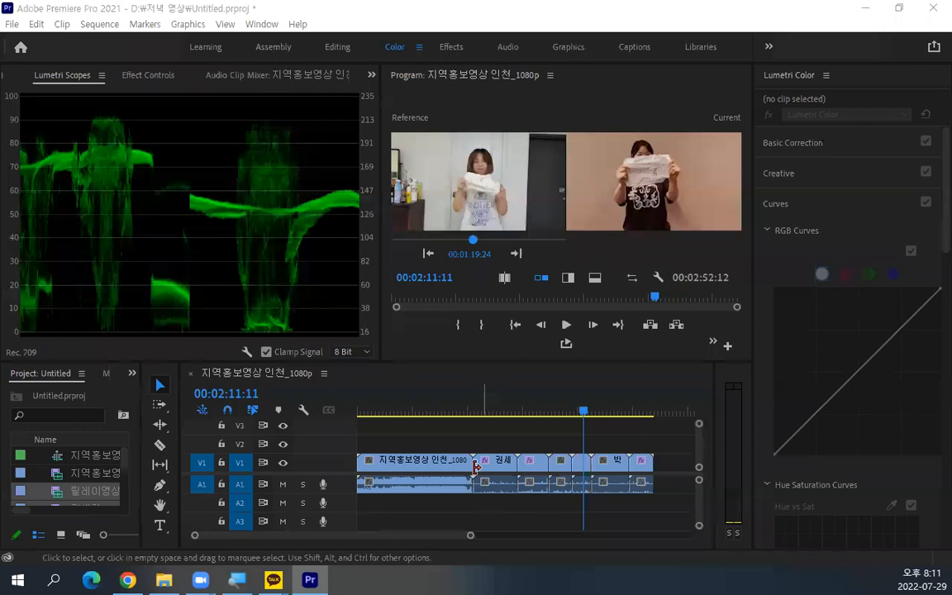
{"action": "left_click", "coordinate": [461, 412]}
{"action": "left_click_drag", "start_coordinate": [462, 414], "coordinate": [487, 430]}
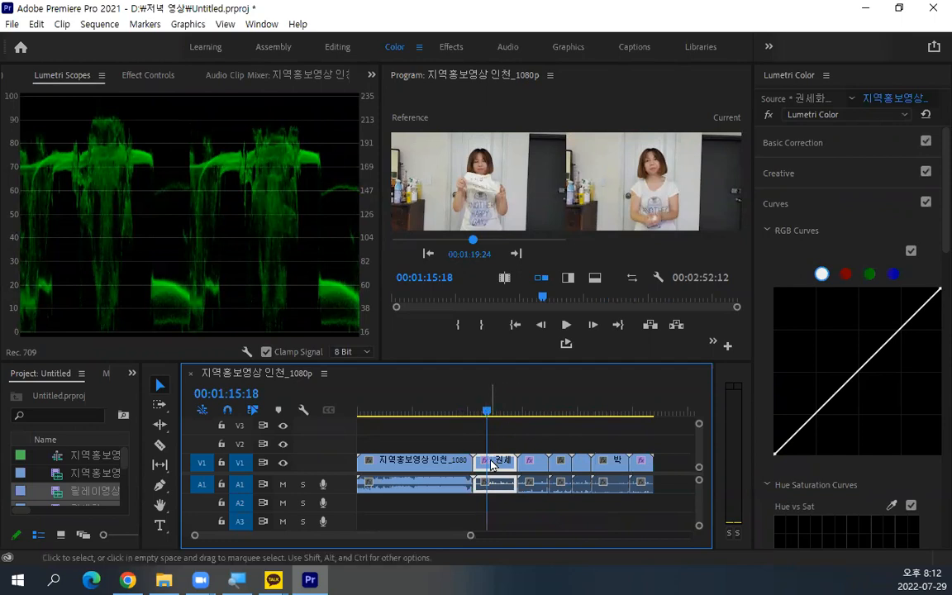
{"action": "left_click_drag", "start_coordinate": [494, 410], "coordinate": [509, 410]}
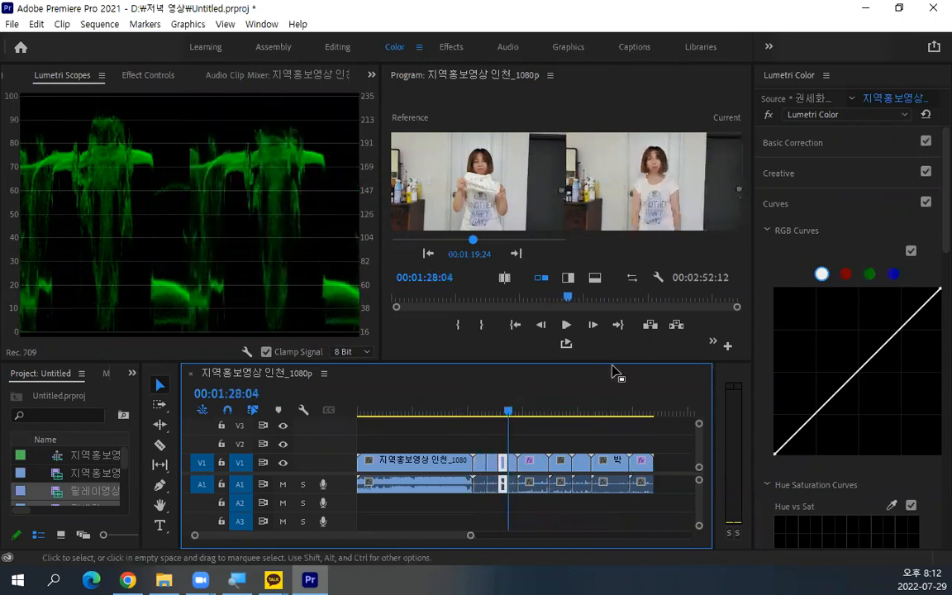
Step: Show the Lumetri Color effect's property groups in the segment's effect controls and collapse the Curves section in Lumetri Color
{"action": "left_click", "coordinate": [130, 74]}
{"action": "left_click", "coordinate": [12, 183]}
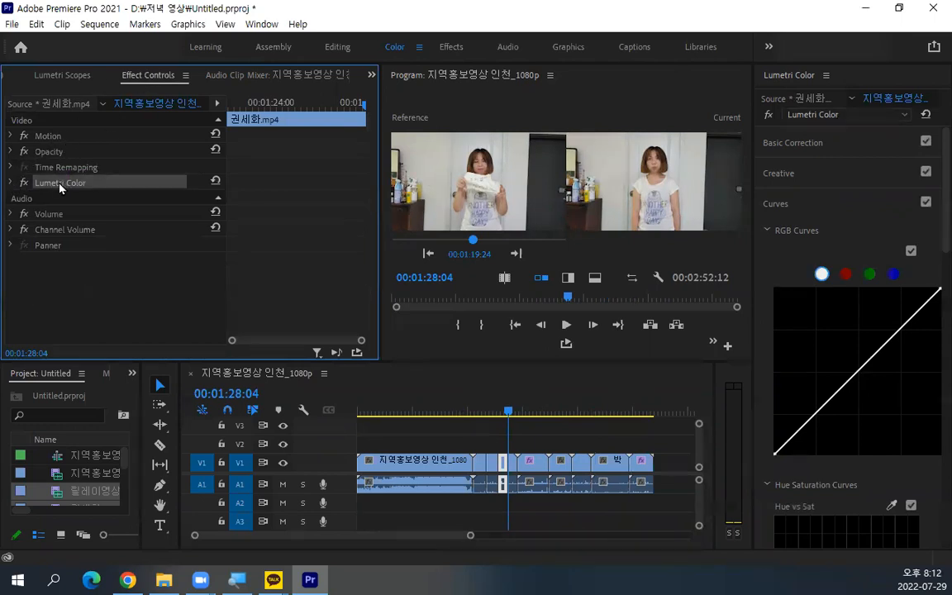
{"action": "left_click", "coordinate": [10, 183]}
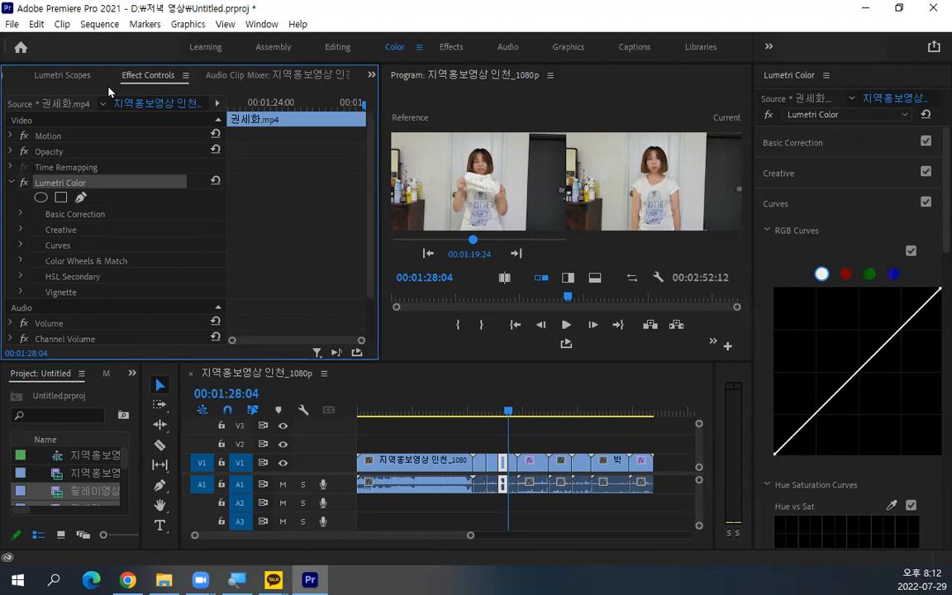
{"action": "left_click", "coordinate": [48, 74]}
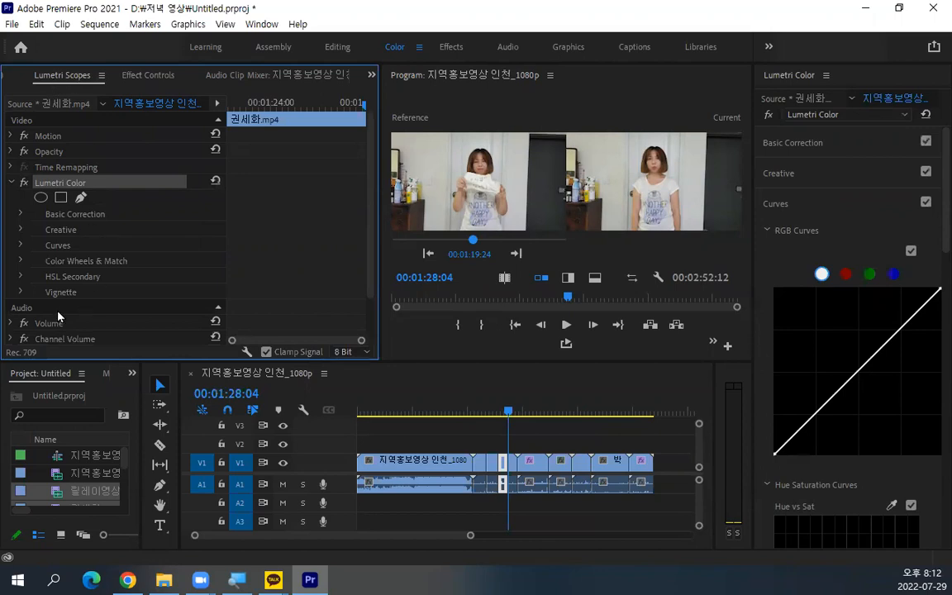
{"action": "left_click", "coordinate": [151, 78]}
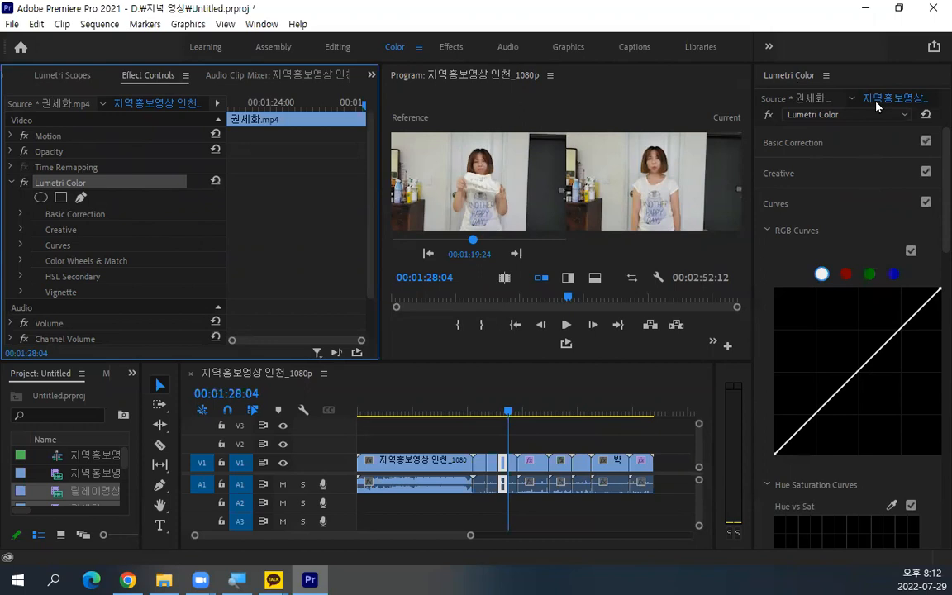
{"action": "left_click", "coordinate": [778, 204]}
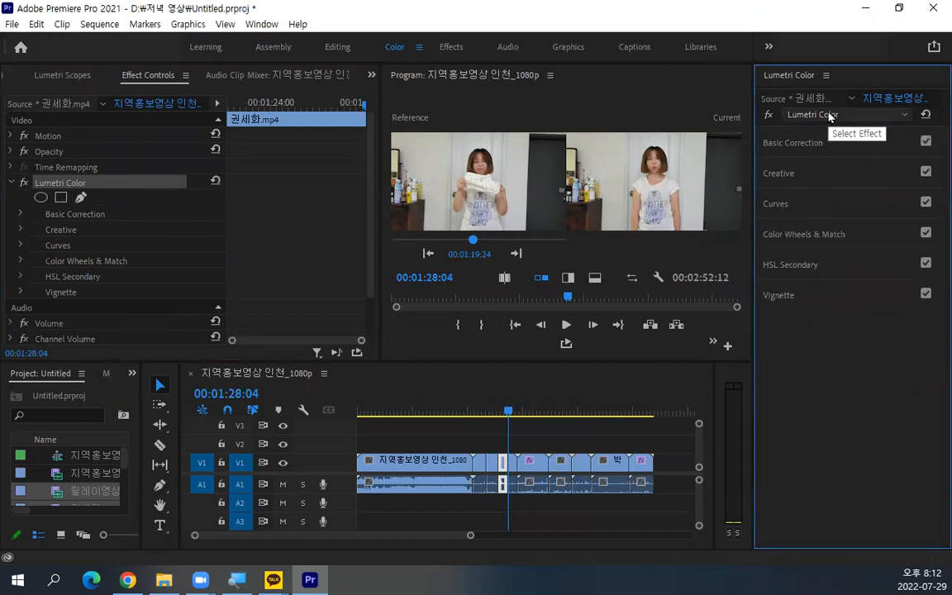
{"action": "left_click", "coordinate": [58, 75]}
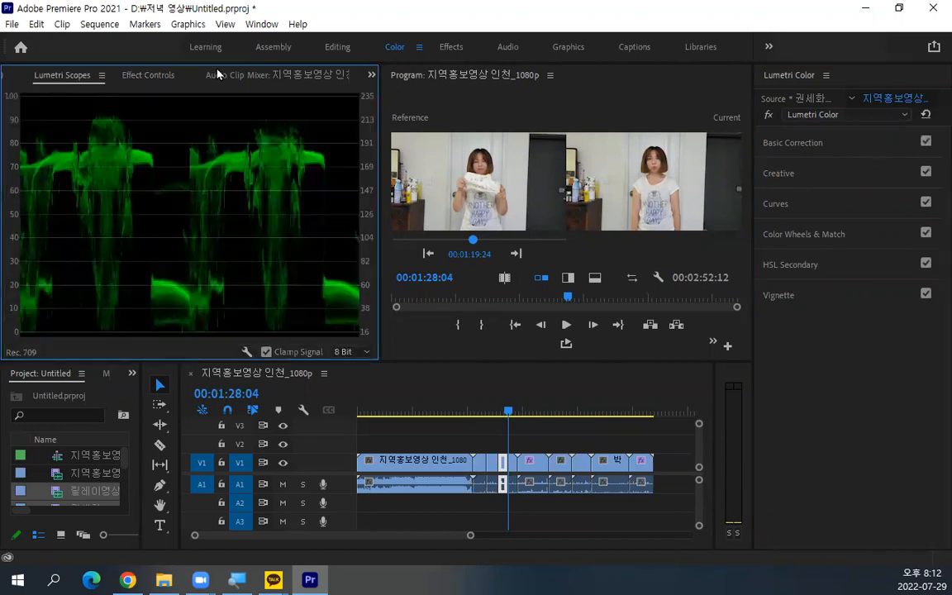
{"action": "left_click", "coordinate": [148, 76]}
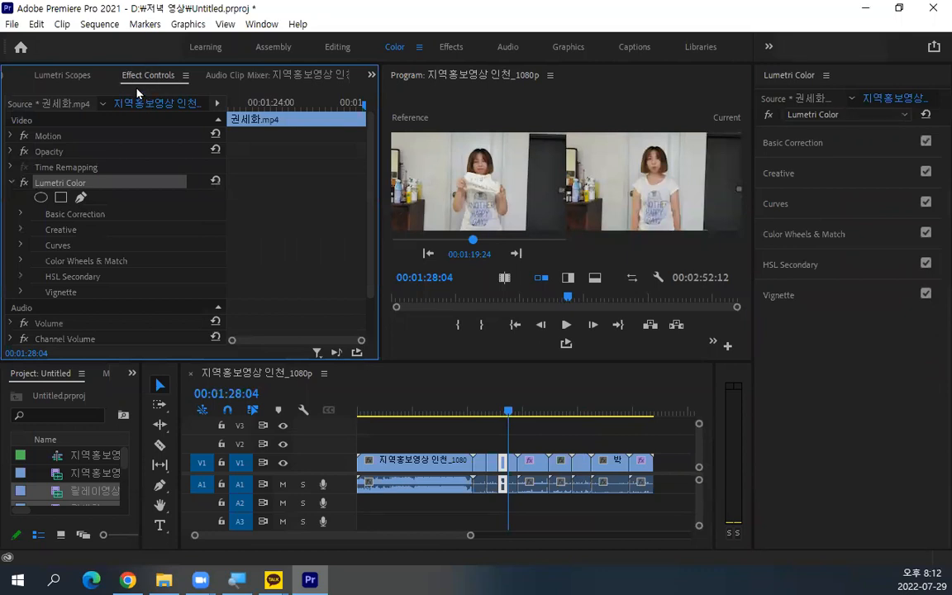
Step: Move the playhead to the first segment at 00:01:09:04 and collapse the Lumetri Color effect in its effect controls
{"action": "left_click", "coordinate": [10, 182]}
{"action": "left_click", "coordinate": [11, 183]}
{"action": "left_click", "coordinate": [10, 183]}
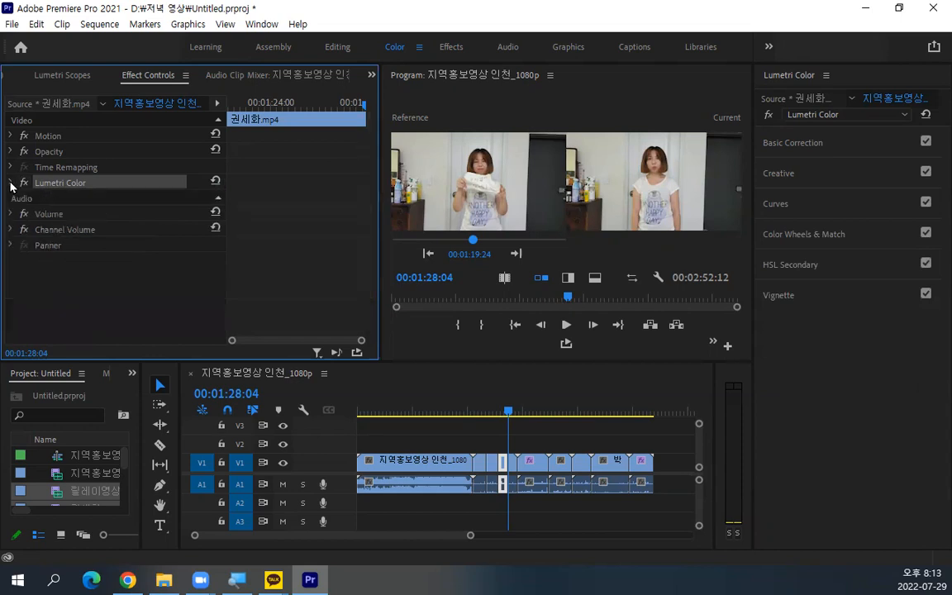
{"action": "left_click", "coordinate": [497, 409]}
{"action": "left_click_drag", "start_coordinate": [497, 408], "coordinate": [476, 409]}
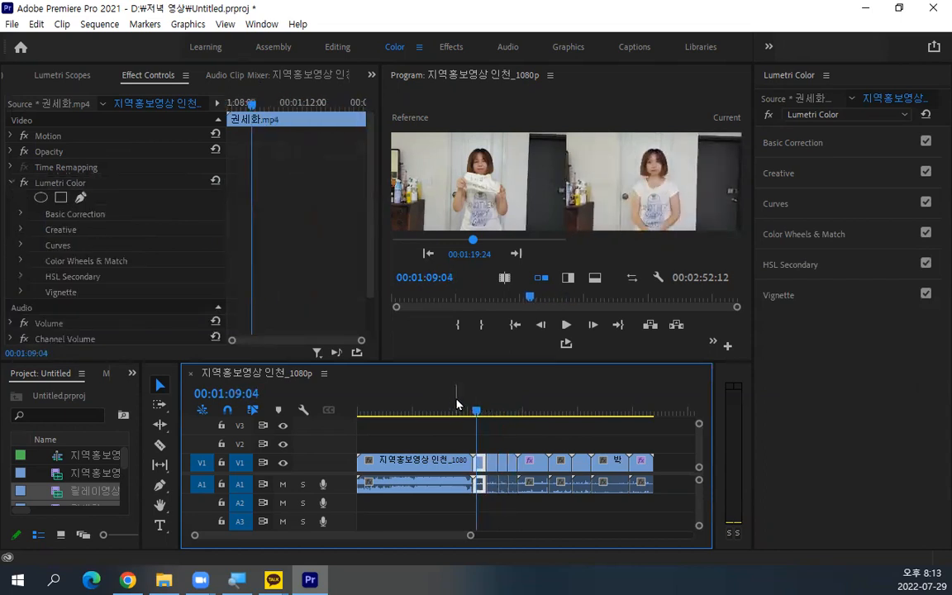
{"action": "left_click", "coordinate": [12, 181]}
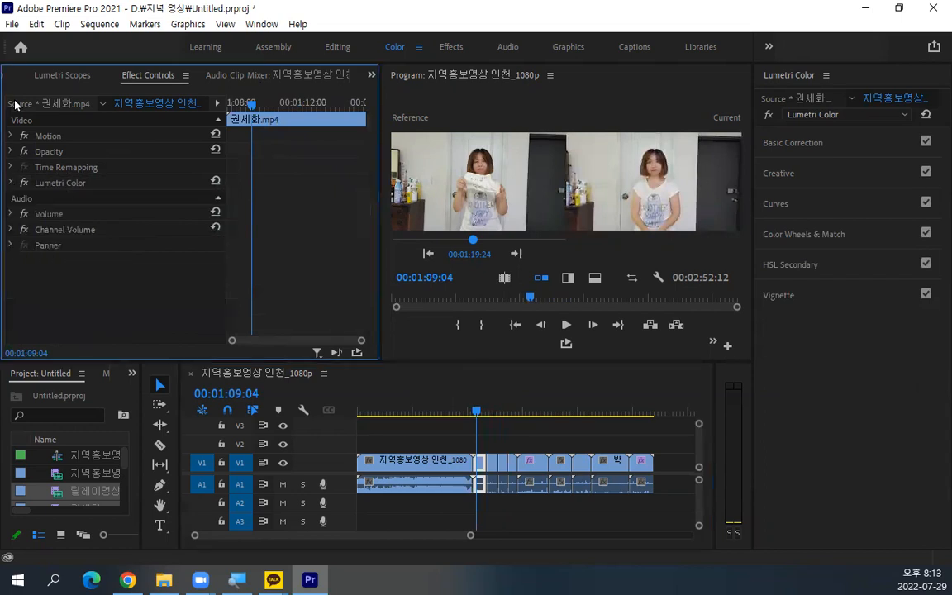
{"action": "left_click", "coordinate": [11, 25]}
{"action": "mouse_move", "coordinate": [15, 44]}
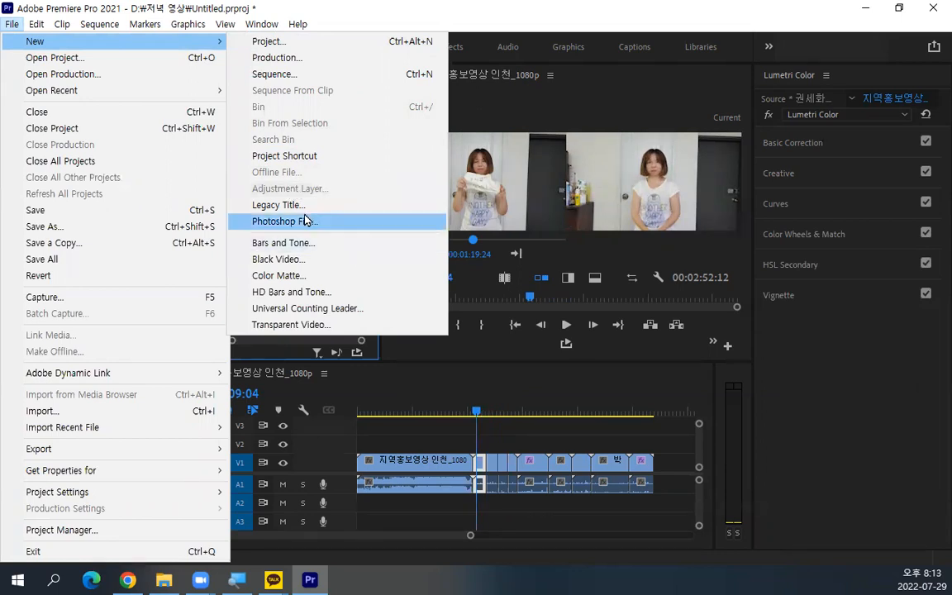
{"action": "left_click", "coordinate": [394, 381]}
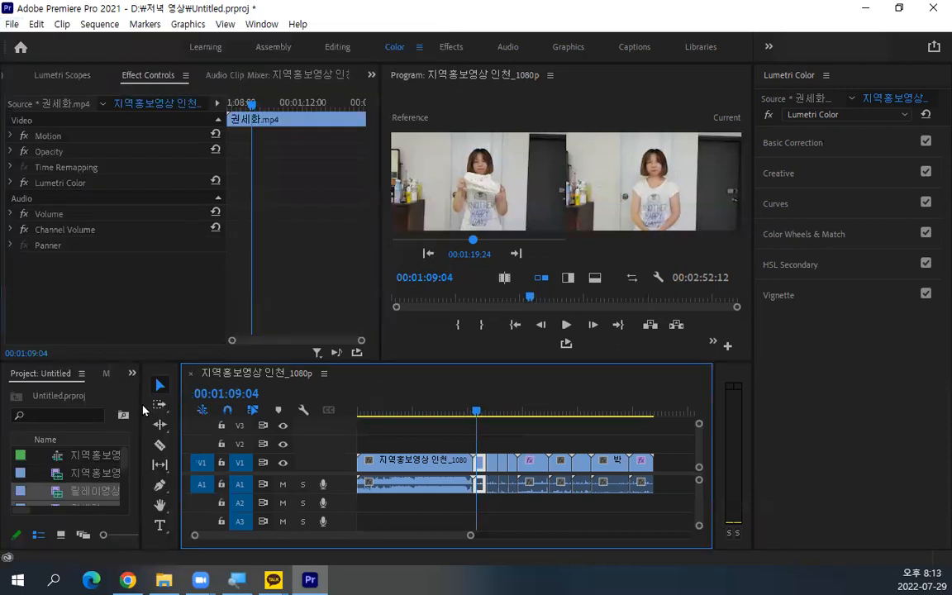
{"action": "left_click", "coordinate": [9, 29]}
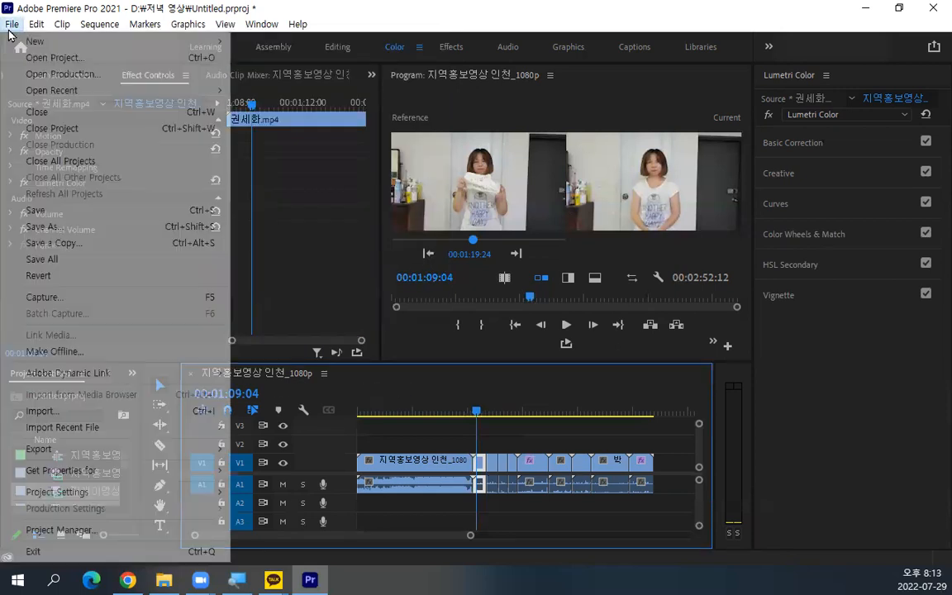
{"action": "left_click", "coordinate": [493, 25]}
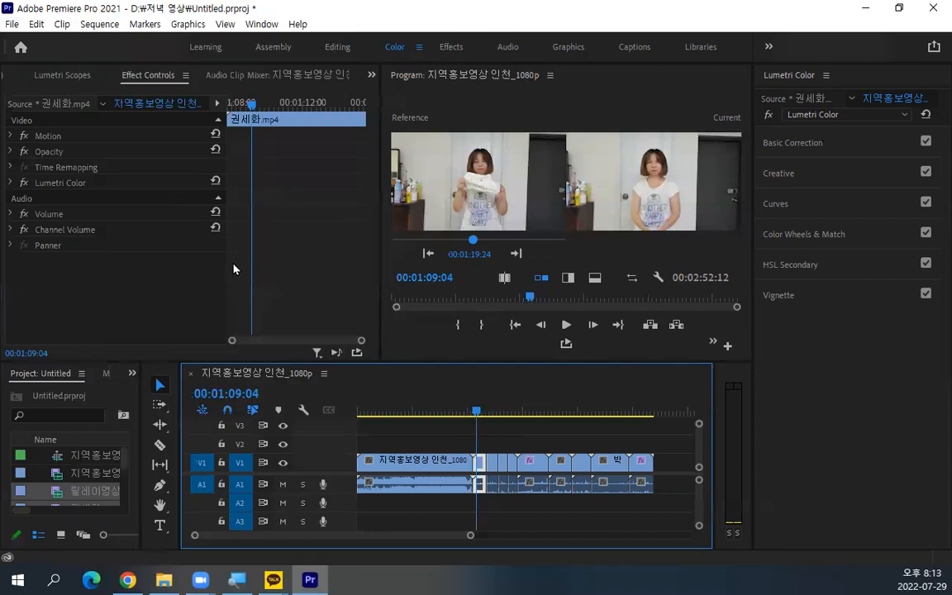
{"action": "key", "text": "ctrl+2"}
{"action": "mouse_move", "coordinate": [214, 253]}
{"action": "left_mouse_down"}
{"action": "mouse_move", "coordinate": [441, 251]}
{"action": "mouse_move", "coordinate": [441, 423]}
{"action": "left_mouse_up"}
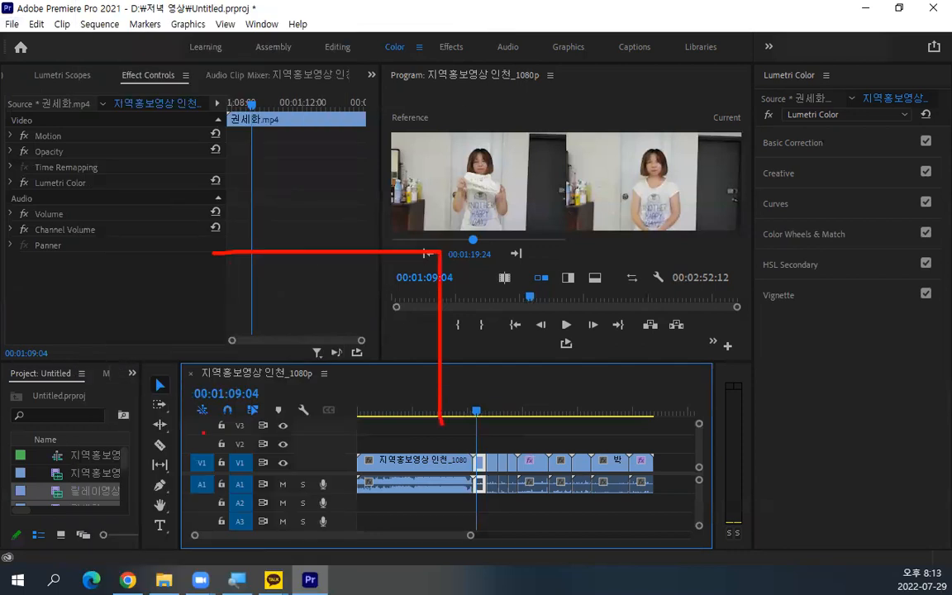
{"action": "left_click_drag", "start_coordinate": [312, 239], "coordinate": [40, 474]}
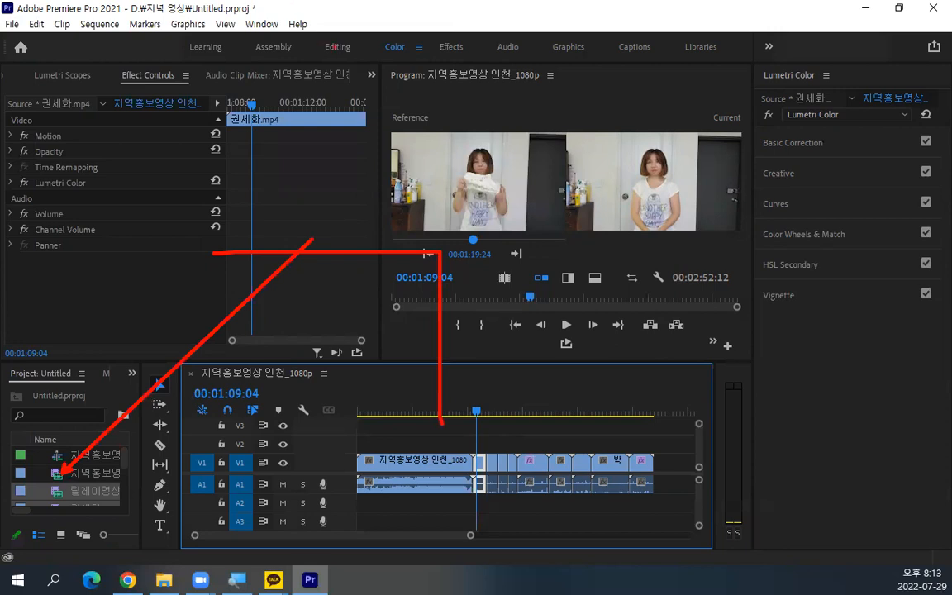
{"action": "key", "text": "Escape"}
Step: Switch to the Editing workspace, enlarge the Project panel and select one of the 30.00 fps clips in it
{"action": "left_click", "coordinate": [331, 47]}
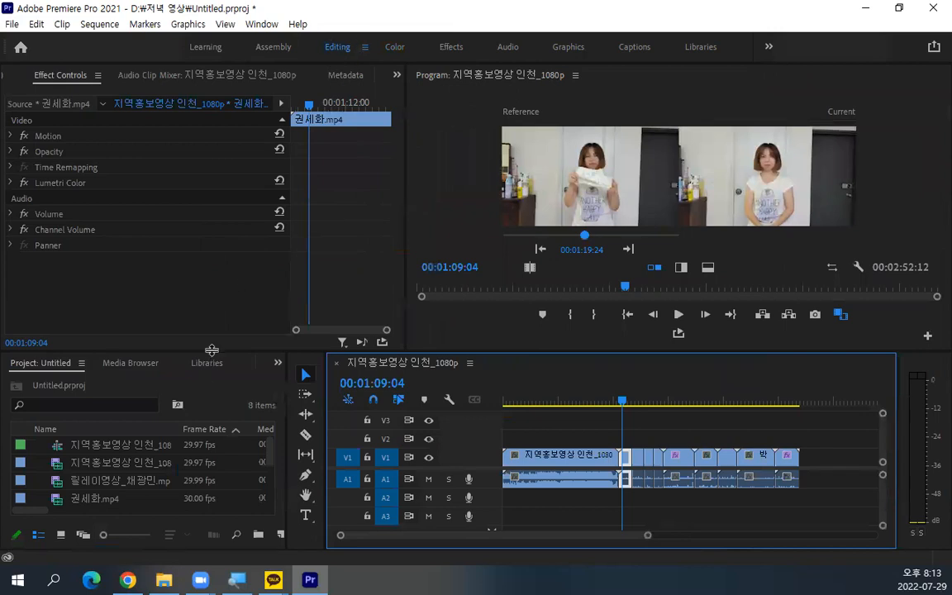
{"action": "left_click_drag", "start_coordinate": [212, 352], "coordinate": [215, 259]}
{"action": "left_click_drag", "start_coordinate": [286, 340], "coordinate": [302, 340]}
{"action": "left_click", "coordinate": [202, 426]}
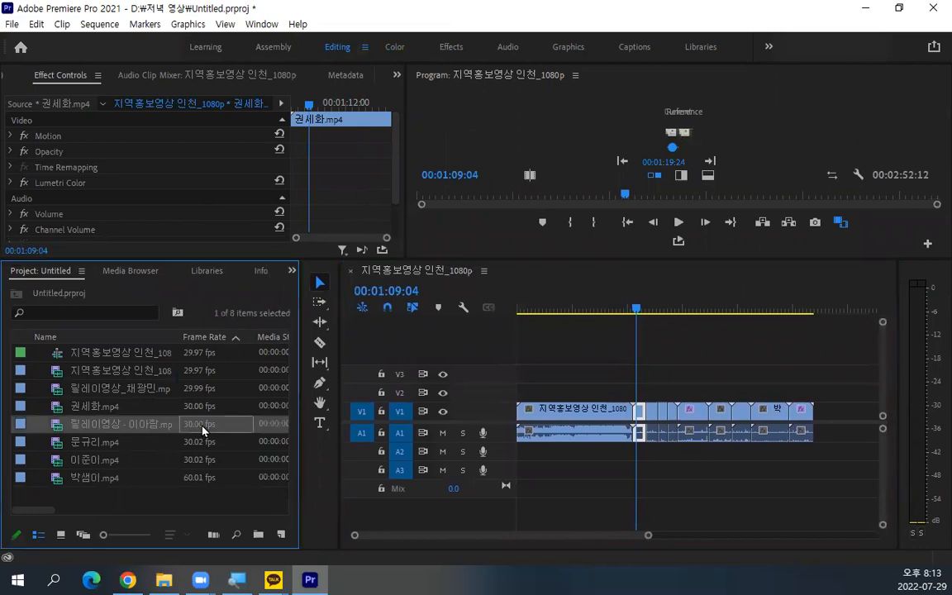
Step: Create a new adjustment layer at 1920 x 1080 with a 29.97 fps timebase and square pixels
{"action": "left_click", "coordinate": [10, 24]}
{"action": "mouse_move", "coordinate": [186, 41]}
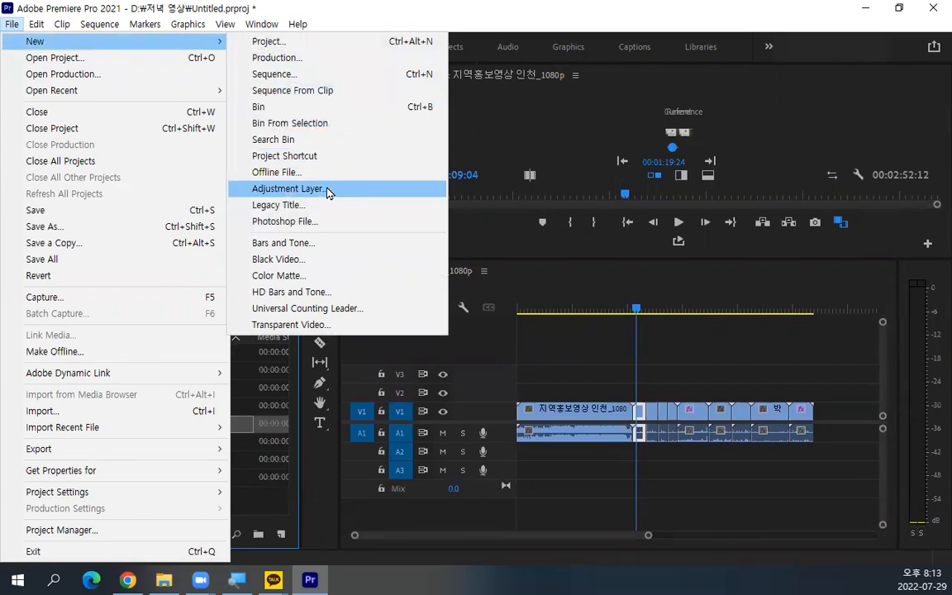
{"action": "left_click", "coordinate": [328, 192]}
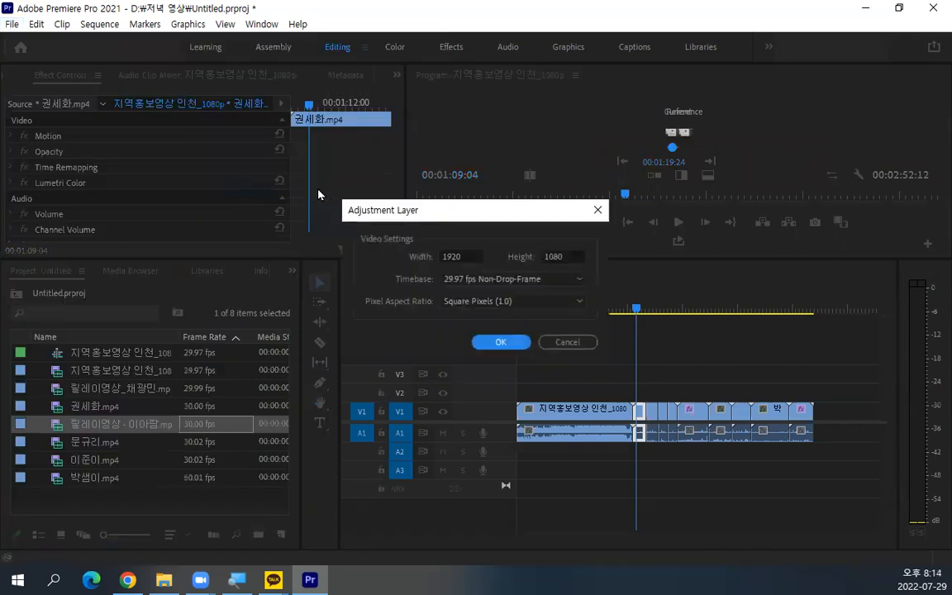
{"action": "left_click", "coordinate": [464, 257]}
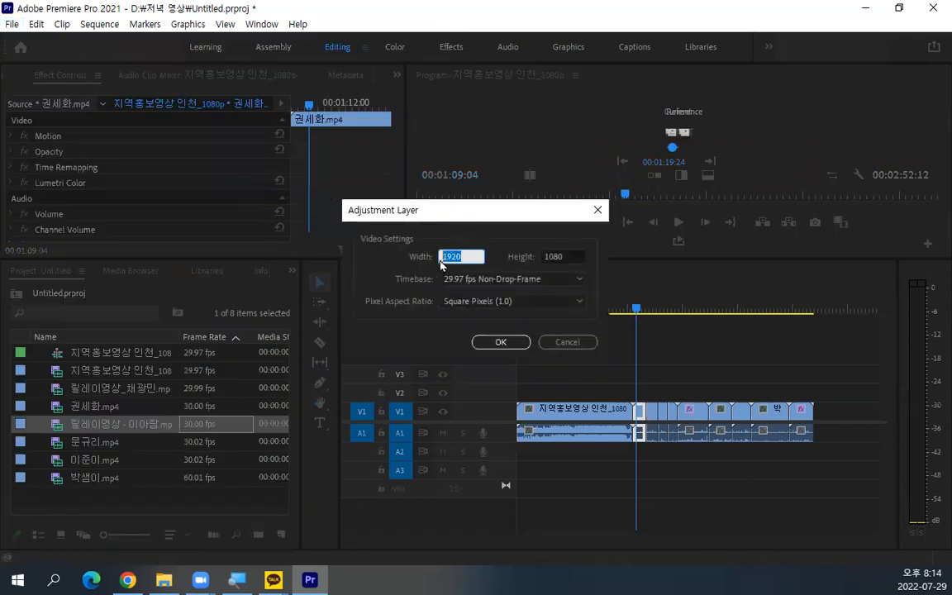
{"action": "left_click", "coordinate": [563, 256]}
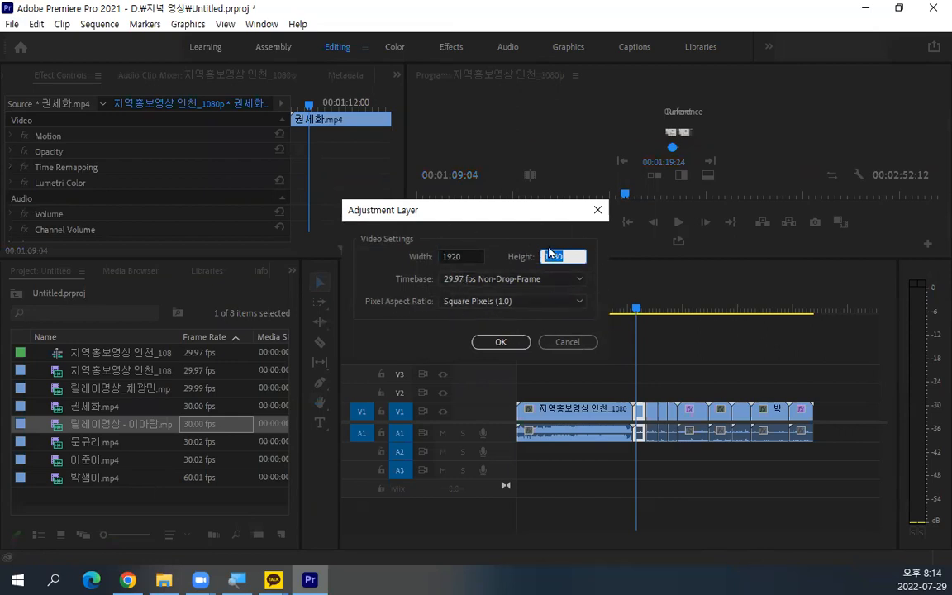
{"action": "left_click", "coordinate": [501, 342]}
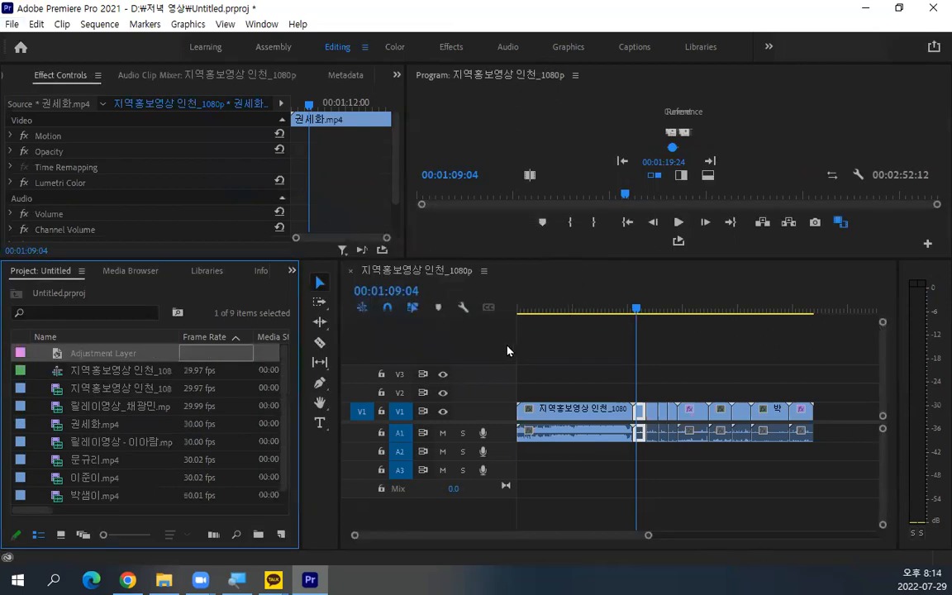
Step: Place the adjustment layer on V2 above the cut segments and stretch it to cover all of them
{"action": "left_click", "coordinate": [147, 353]}
{"action": "left_click", "coordinate": [195, 360]}
{"action": "left_click", "coordinate": [98, 354]}
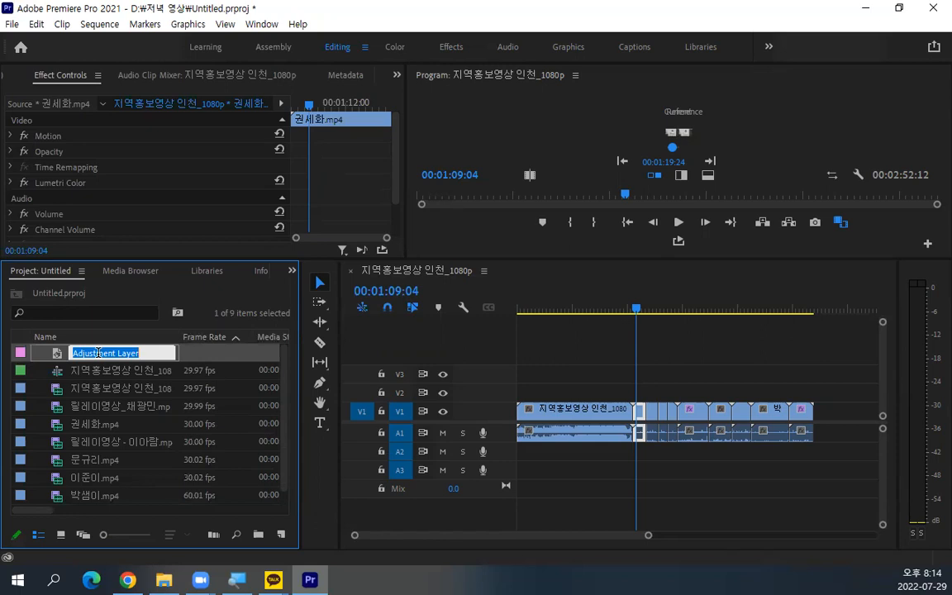
{"action": "left_click", "coordinate": [56, 356]}
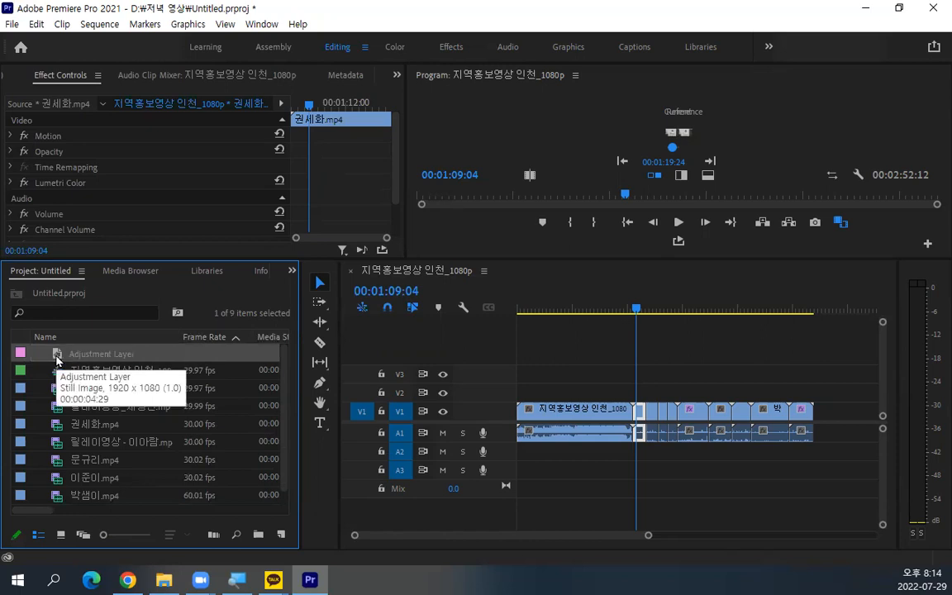
{"action": "left_click_drag", "start_coordinate": [56, 355], "coordinate": [675, 398]}
{"action": "left_click", "coordinate": [641, 393]}
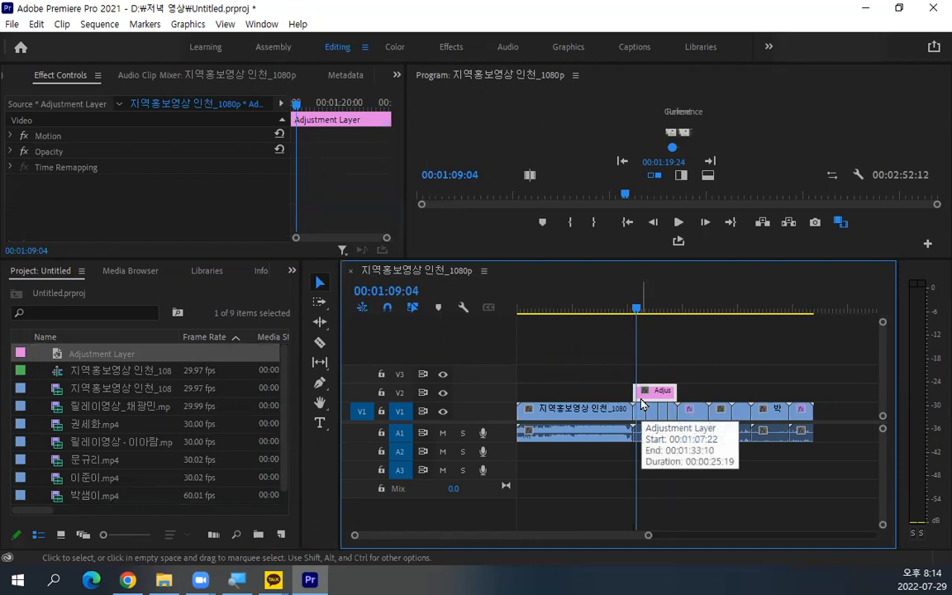
Step: Enlarge the Program monitor and turn off Comparison View to show the single current frame
{"action": "left_click_drag", "start_coordinate": [517, 259], "coordinate": [558, 418]}
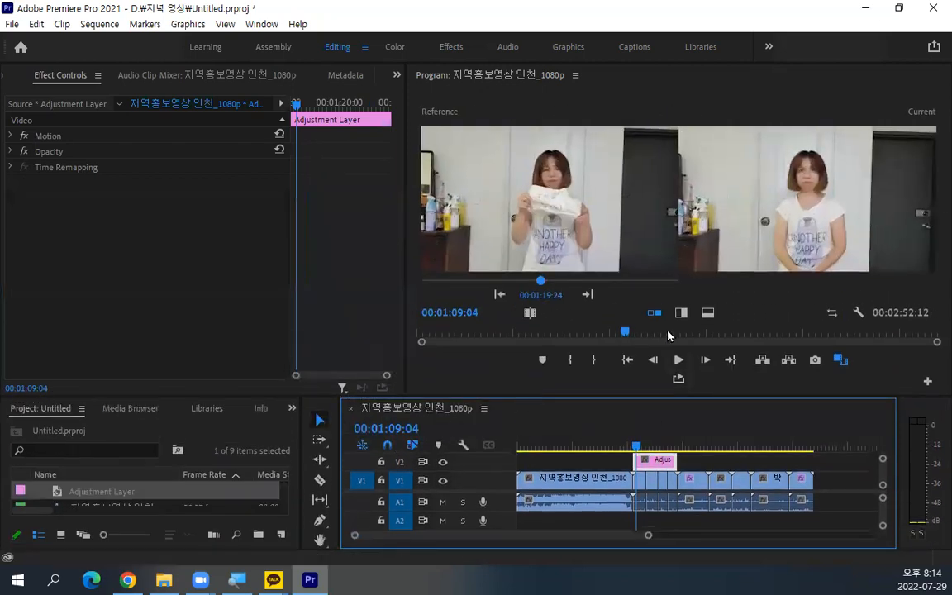
{"action": "left_click", "coordinate": [655, 318]}
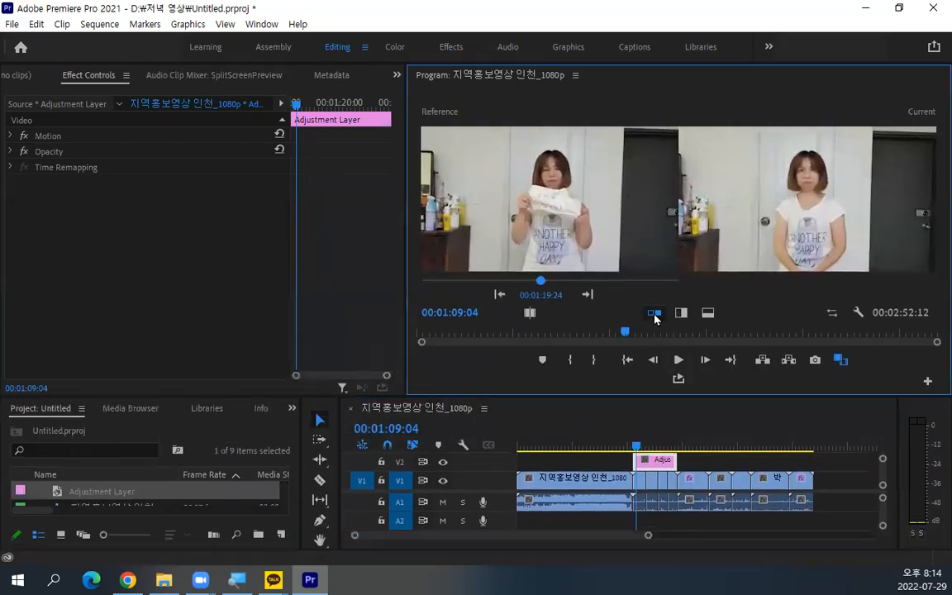
{"action": "left_click", "coordinate": [839, 360]}
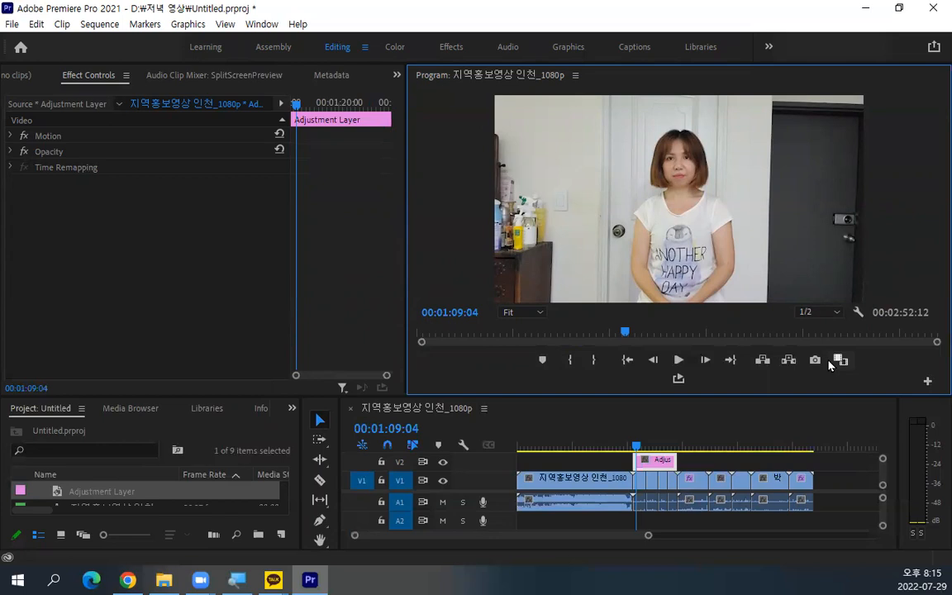
{"action": "left_click", "coordinate": [53, 136]}
{"action": "left_click", "coordinate": [57, 153]}
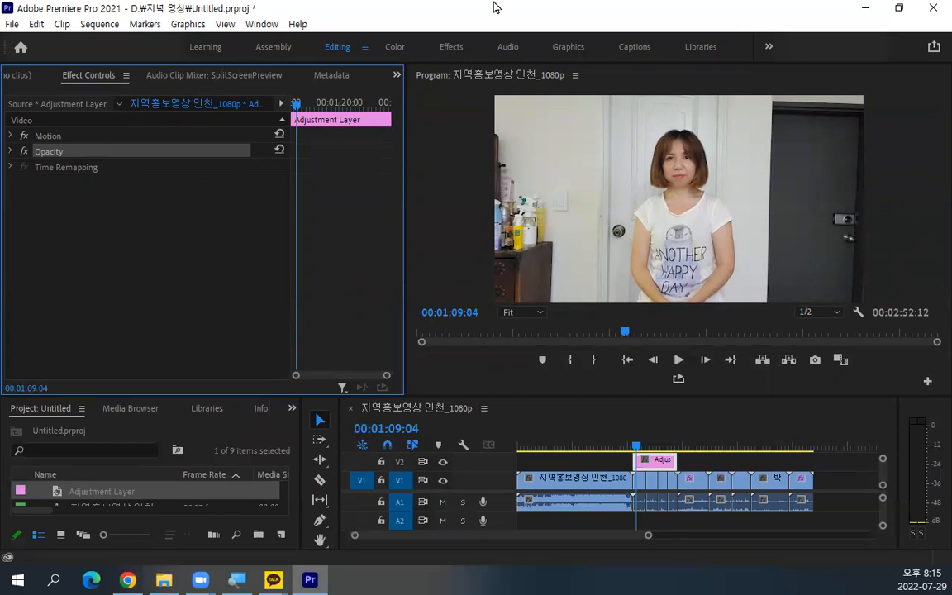
Step: Switch to the Color workspace and set the adjustment layer's Basic Correction Temperature to 55.3
{"action": "left_click", "coordinate": [457, 50]}
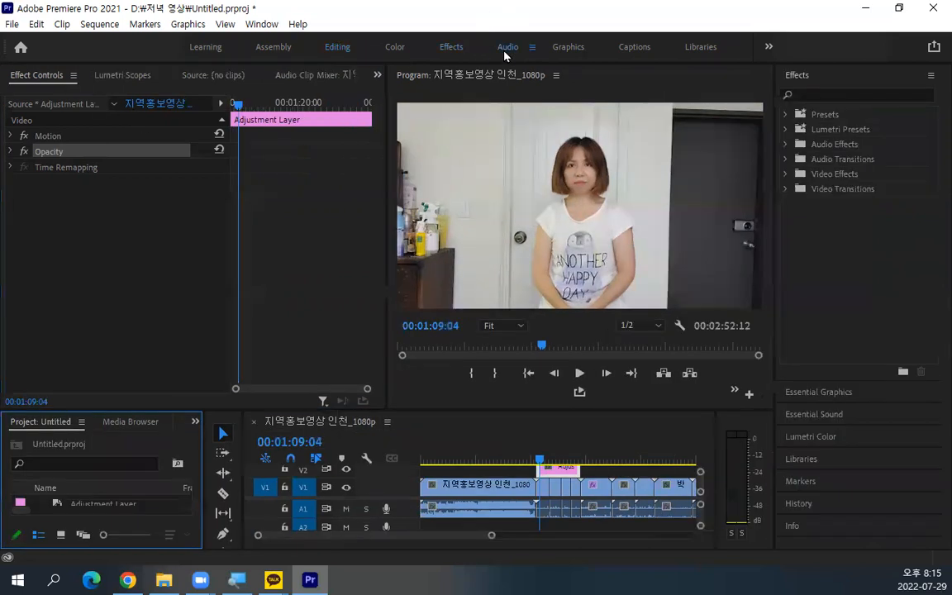
{"action": "left_click", "coordinate": [506, 47]}
{"action": "left_click", "coordinate": [392, 48]}
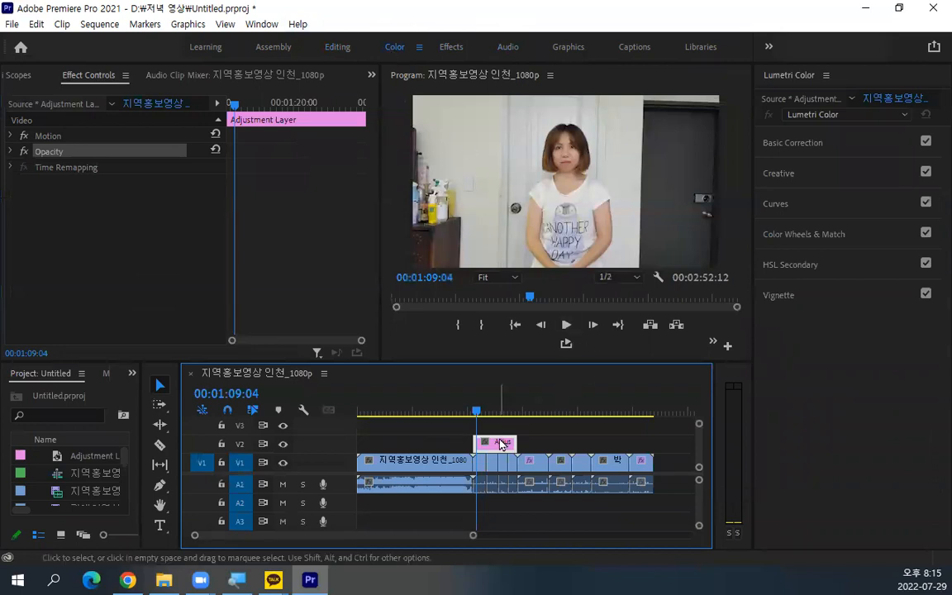
{"action": "left_click", "coordinate": [793, 143]}
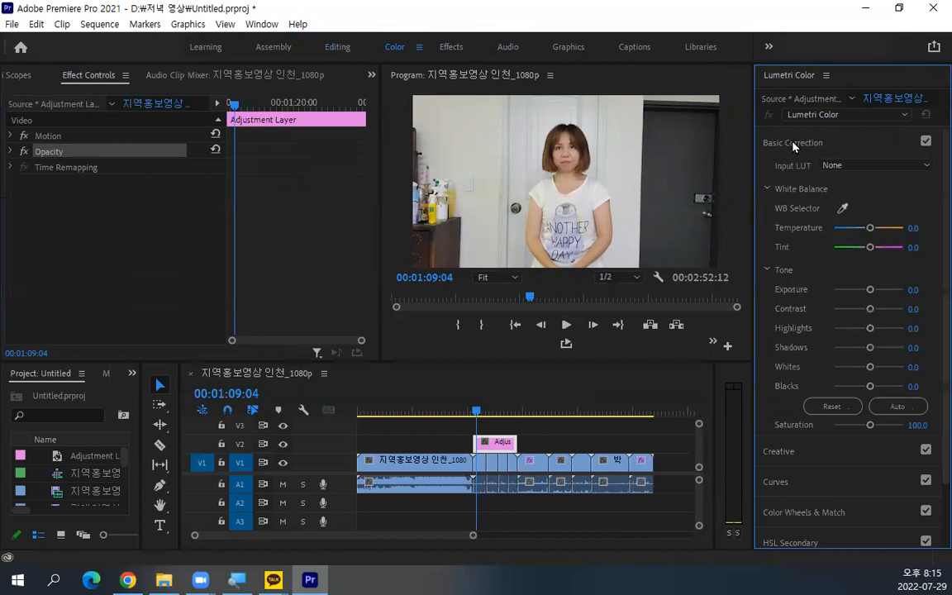
{"action": "mouse_move", "coordinate": [869, 227]}
{"action": "left_mouse_down"}
{"action": "mouse_move", "coordinate": [890, 232]}
{"action": "mouse_move", "coordinate": [848, 228]}
{"action": "mouse_move", "coordinate": [878, 230]}
{"action": "left_mouse_up"}
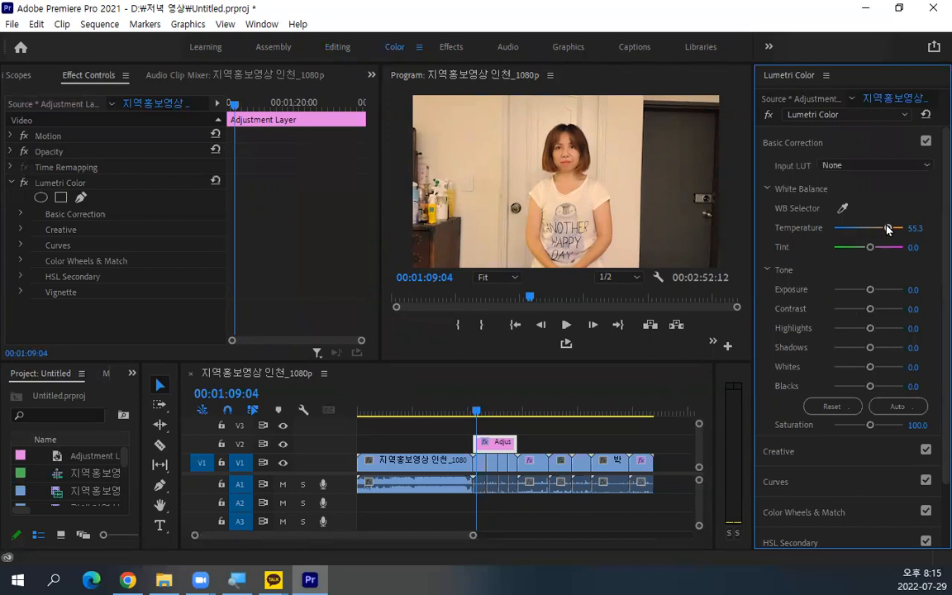
Step: Extend the adjustment layer on V2 over the following clip and move the playhead to the cut at 00:01:33:11
{"action": "left_click_drag", "start_coordinate": [516, 442], "coordinate": [546, 442]}
{"action": "left_click_drag", "start_coordinate": [498, 408], "coordinate": [512, 411]}
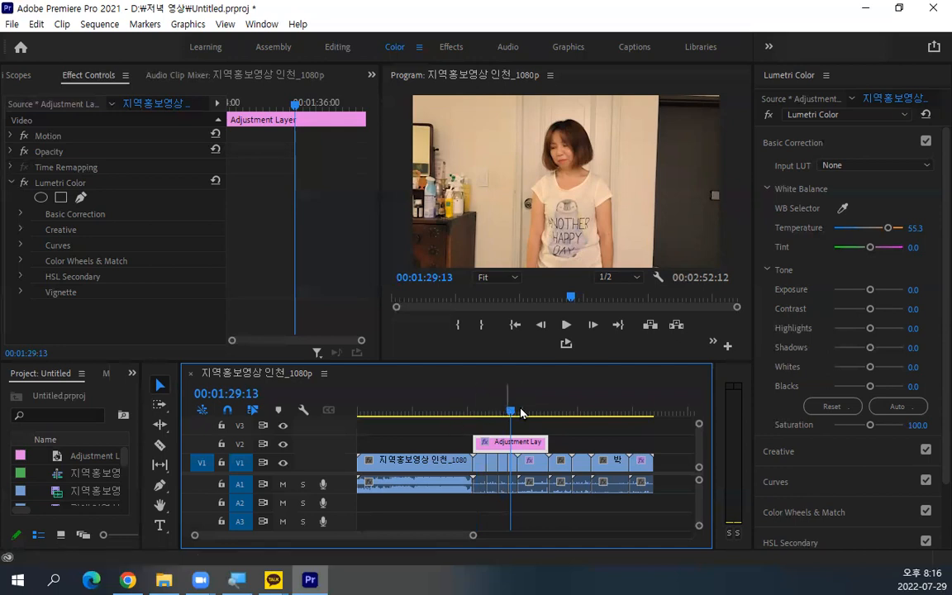
{"action": "mouse_move", "coordinate": [514, 414]}
{"action": "left_mouse_down"}
{"action": "mouse_move", "coordinate": [539, 413]}
{"action": "mouse_move", "coordinate": [536, 438]}
{"action": "mouse_move", "coordinate": [531, 409]}
{"action": "mouse_move", "coordinate": [544, 411]}
{"action": "mouse_move", "coordinate": [522, 410]}
{"action": "left_mouse_up"}
{"action": "left_click", "coordinate": [522, 447]}
{"action": "key", "text": "Down"}
{"action": "key", "text": "Up"}
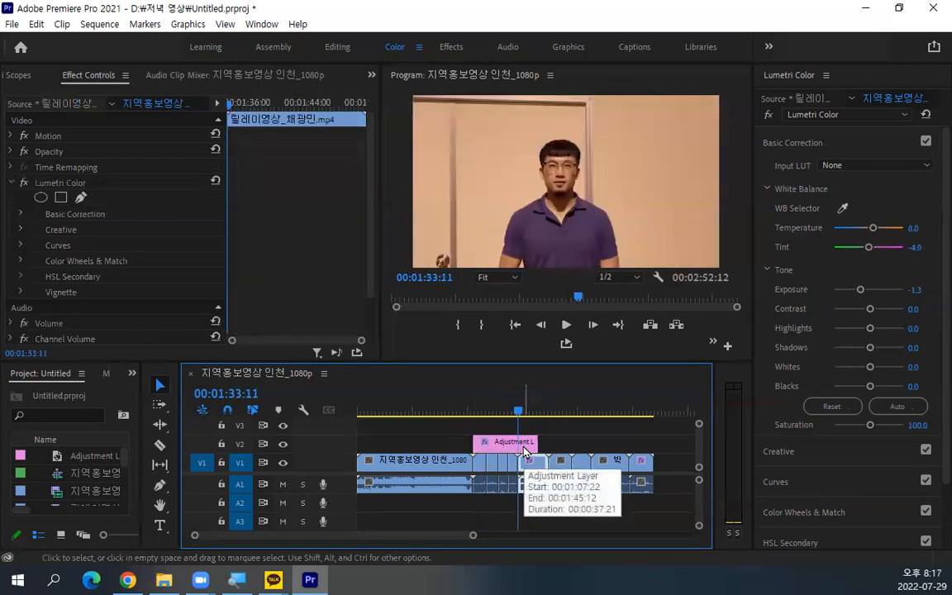
Step: Split the adjustment layer at 00:01:33:11 and extend its second piece to the end of the clip beneath it
{"action": "left_click", "coordinate": [522, 449]}
{"action": "key", "text": "ctrl+k"}
{"action": "left_click_drag", "start_coordinate": [525, 444], "coordinate": [544, 442]}
Step: Set the second adjustment layer piece's Temperature to -51.1 with the playhead at 00:01:39:24, and collapse Lumetri Color in its effect controls
{"action": "left_click", "coordinate": [537, 446]}
{"action": "left_click", "coordinate": [529, 412]}
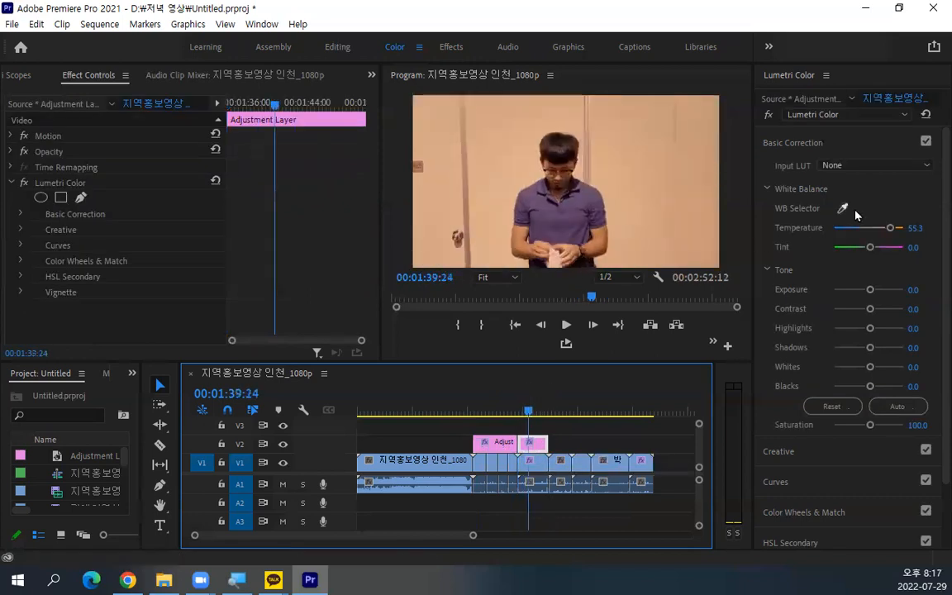
{"action": "left_click_drag", "start_coordinate": [889, 227], "coordinate": [847, 230]}
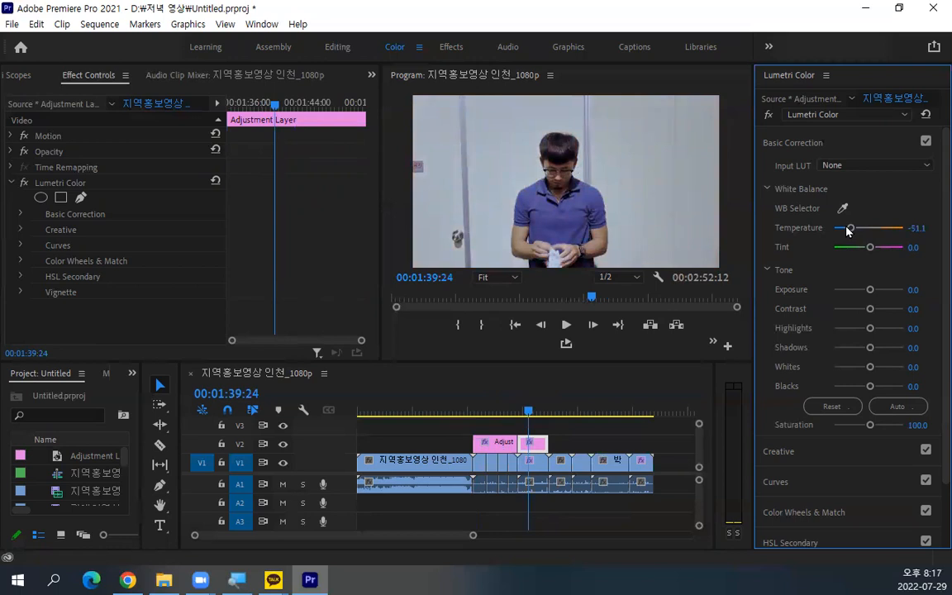
{"action": "left_click", "coordinate": [12, 183]}
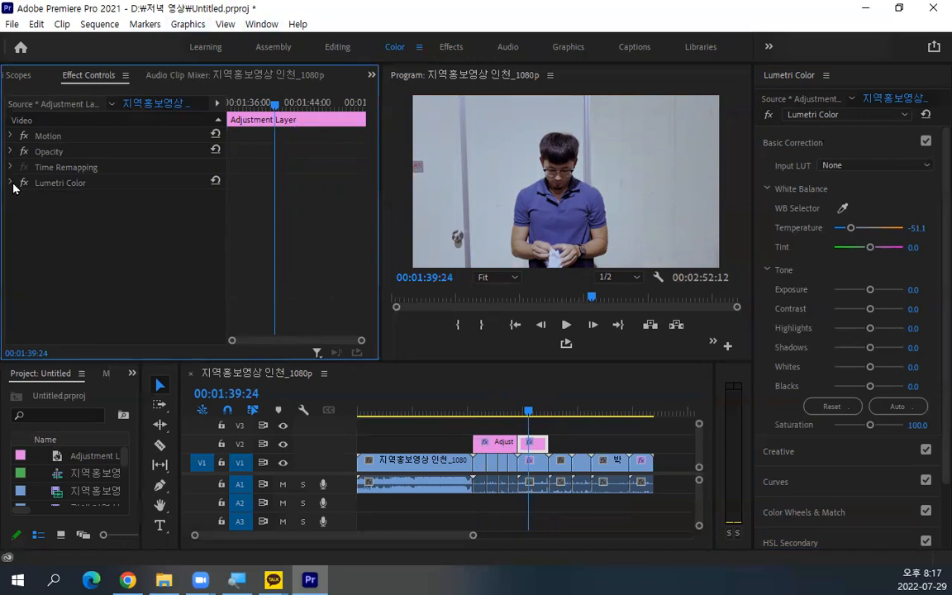
Step: Switch to the Effects workspace and apply the Levels effect from the Adjust video effects to the second adjustment layer piece
{"action": "left_click", "coordinate": [452, 48]}
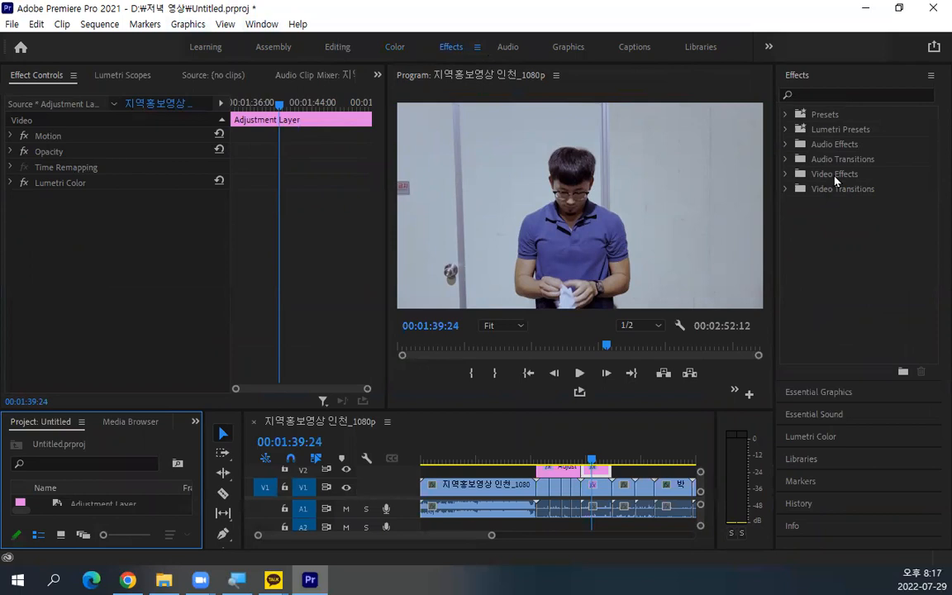
{"action": "left_click", "coordinate": [790, 174]}
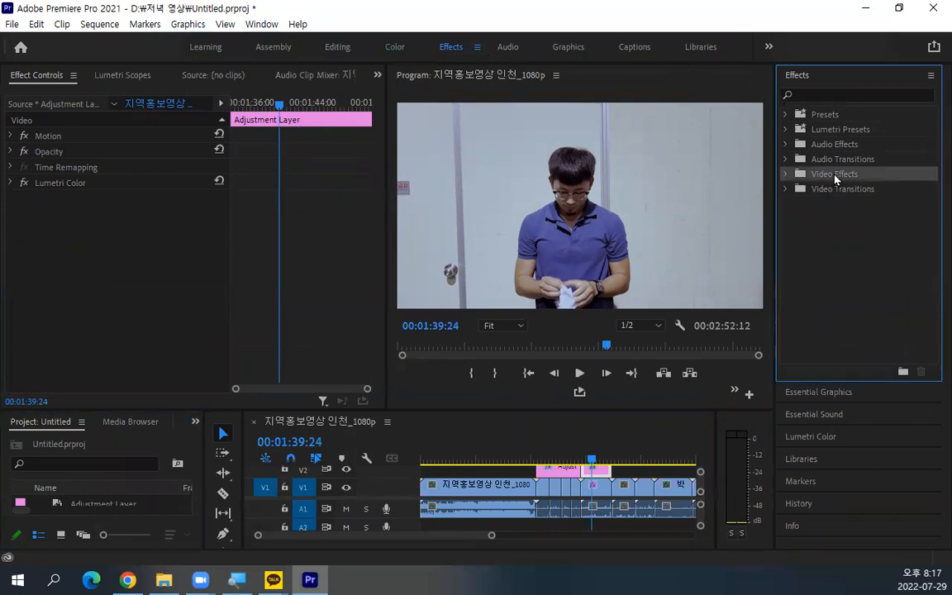
{"action": "left_click", "coordinate": [786, 175]}
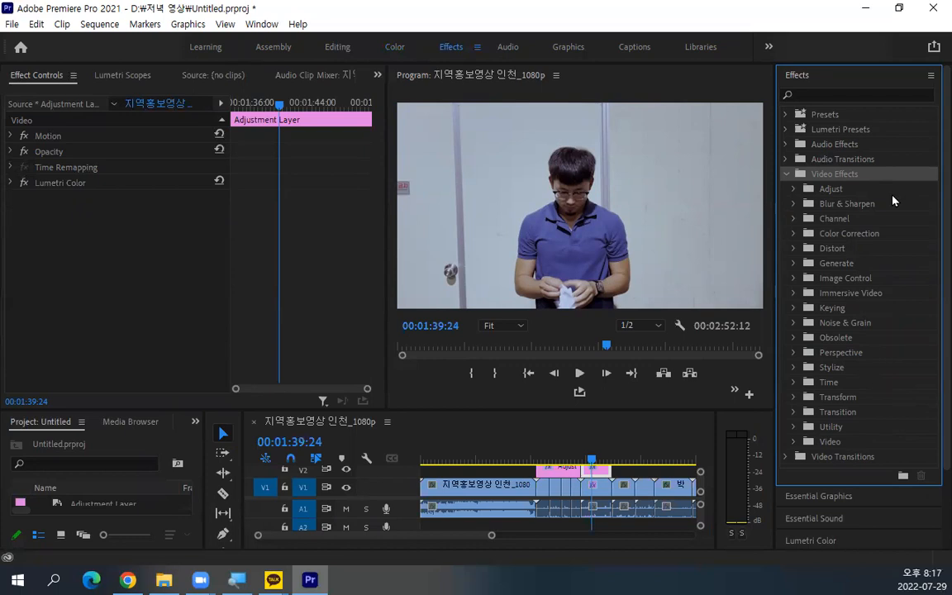
{"action": "left_click", "coordinate": [794, 189]}
{"action": "left_click", "coordinate": [795, 189]}
{"action": "left_click", "coordinate": [829, 190]}
{"action": "left_click", "coordinate": [795, 189]}
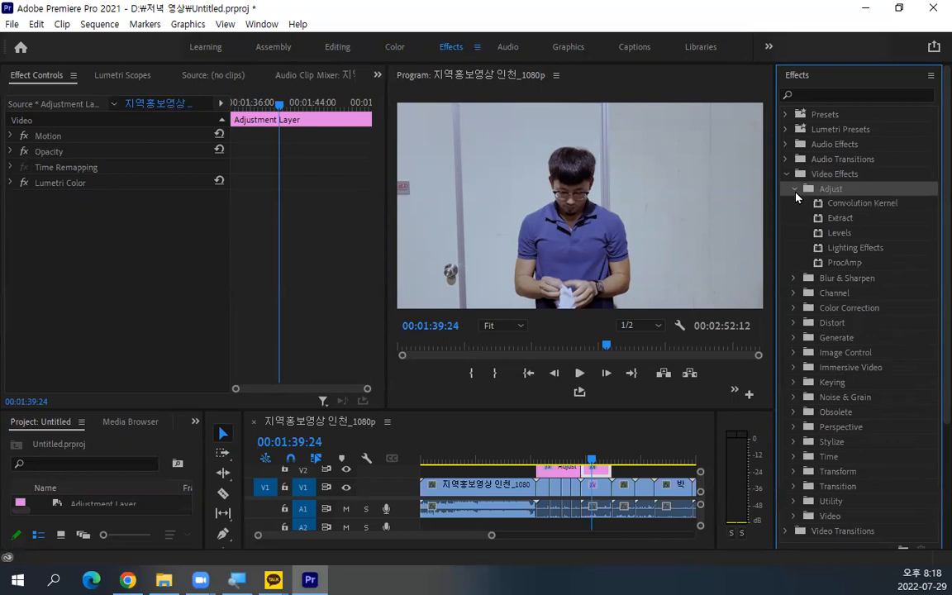
{"action": "left_click", "coordinate": [841, 234]}
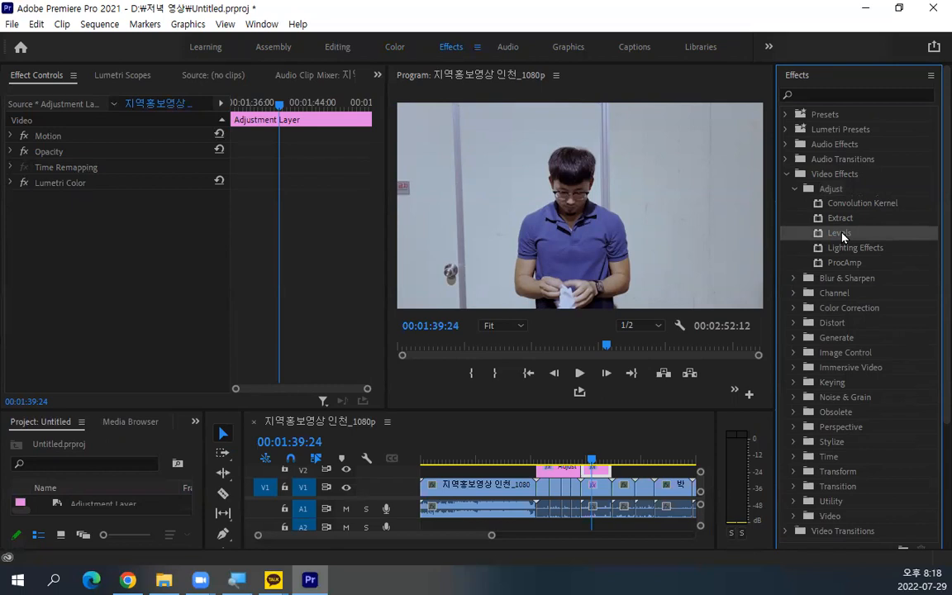
{"action": "left_click_drag", "start_coordinate": [841, 237], "coordinate": [595, 473]}
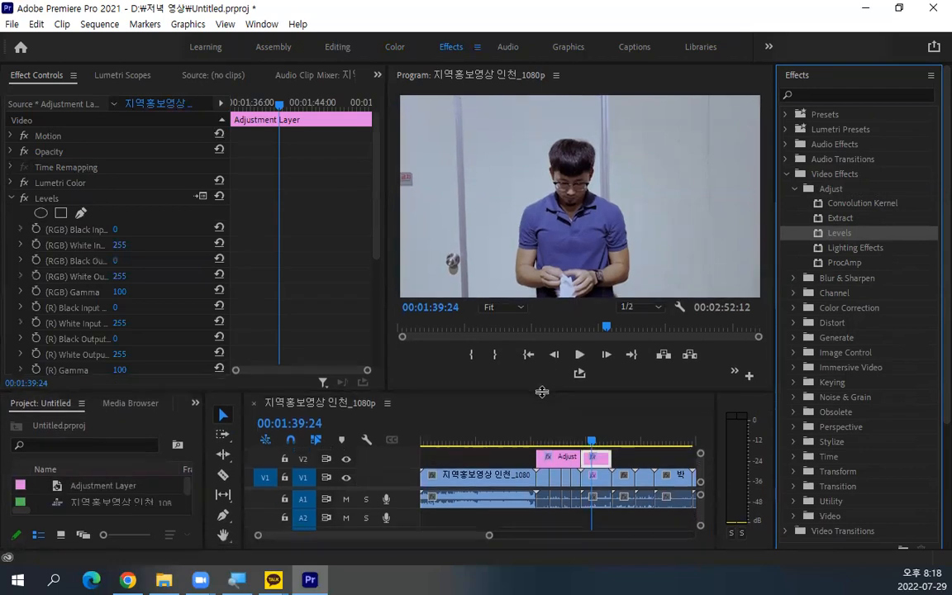
Step: Set the Levels effect's RGB input levels to 70 for black and 213 for white in its settings dialog
{"action": "left_click", "coordinate": [45, 183]}
{"action": "left_click", "coordinate": [40, 199]}
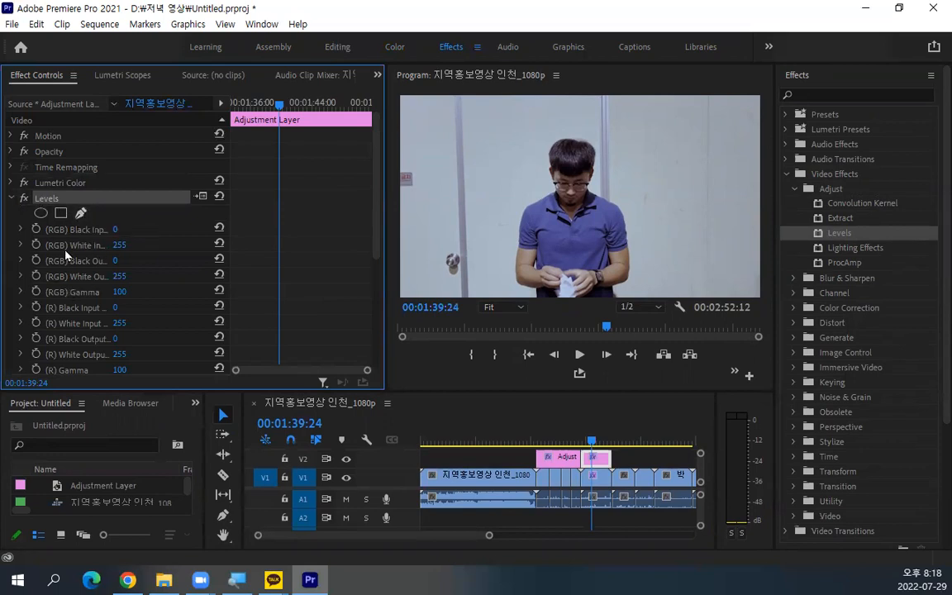
{"action": "scroll", "coordinate": [92, 230], "scroll_direction": "down", "scroll_amount": 3}
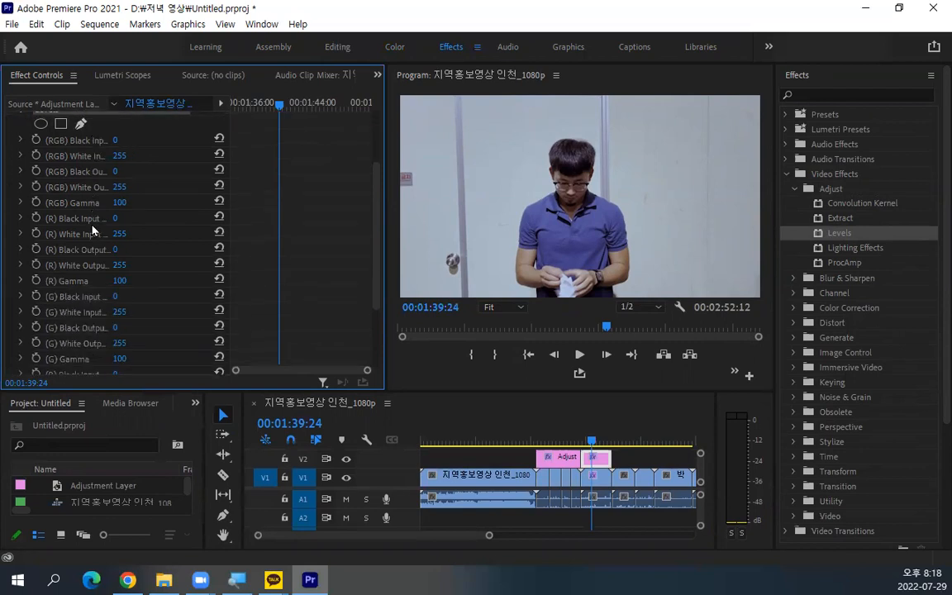
{"action": "scroll", "coordinate": [93, 230], "scroll_direction": "up", "scroll_amount": 3}
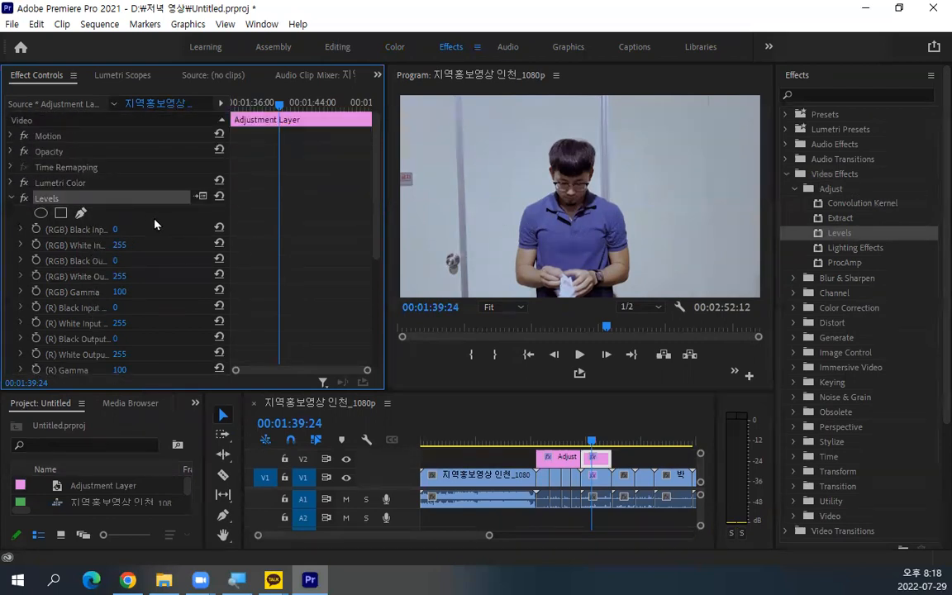
{"action": "left_click", "coordinate": [202, 196]}
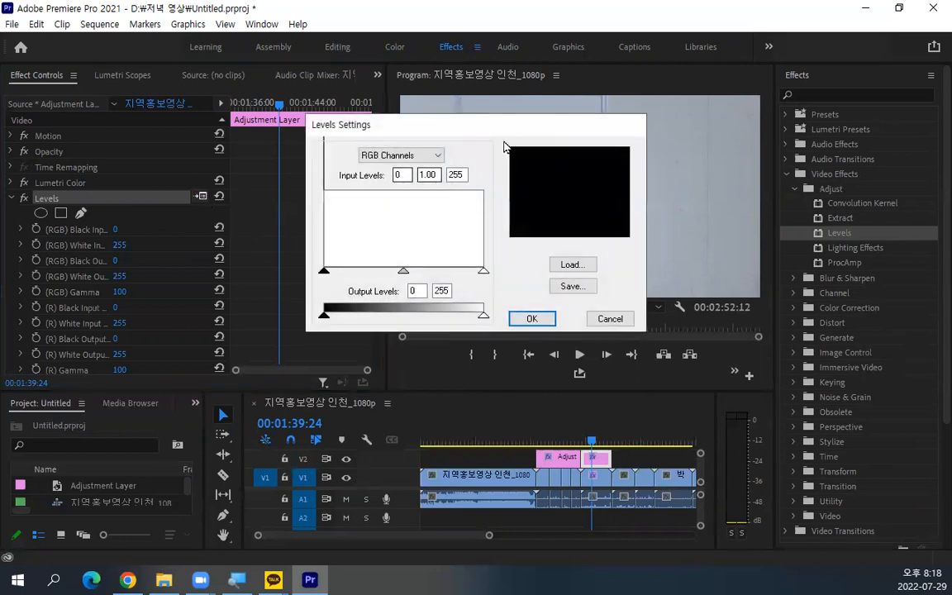
{"action": "left_click_drag", "start_coordinate": [502, 130], "coordinate": [461, 139]}
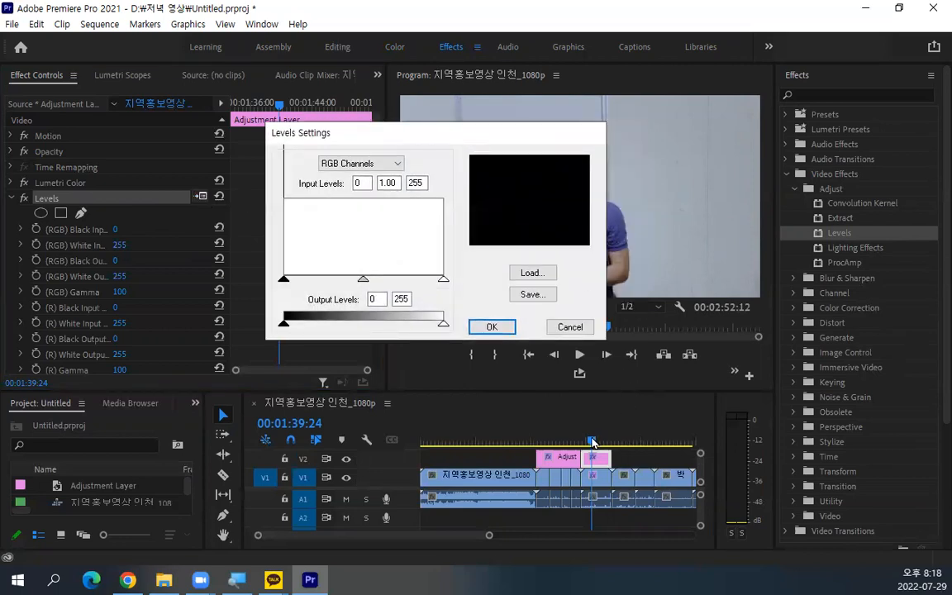
{"action": "left_click_drag", "start_coordinate": [469, 138], "coordinate": [302, 132]}
{"action": "left_click_drag", "start_coordinate": [121, 275], "coordinate": [187, 273]}
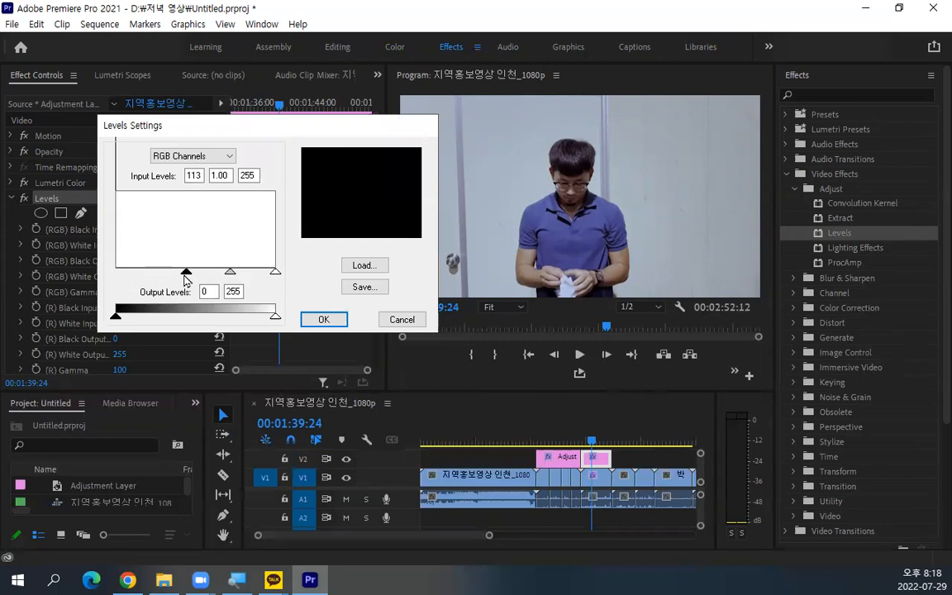
{"action": "left_click_drag", "start_coordinate": [273, 273], "coordinate": [248, 273]}
{"action": "left_click_drag", "start_coordinate": [176, 277], "coordinate": [159, 275]}
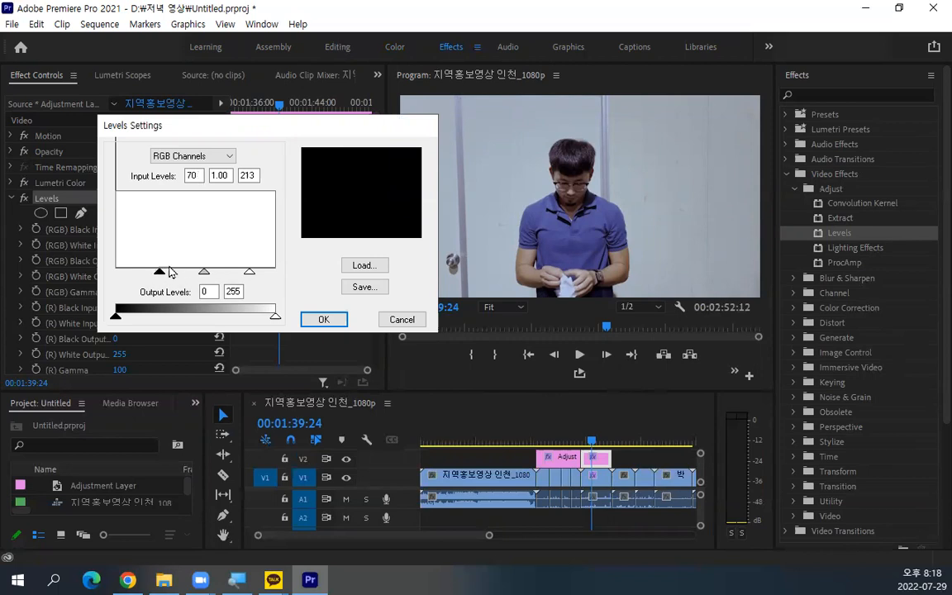
{"action": "left_click", "coordinate": [324, 320]}
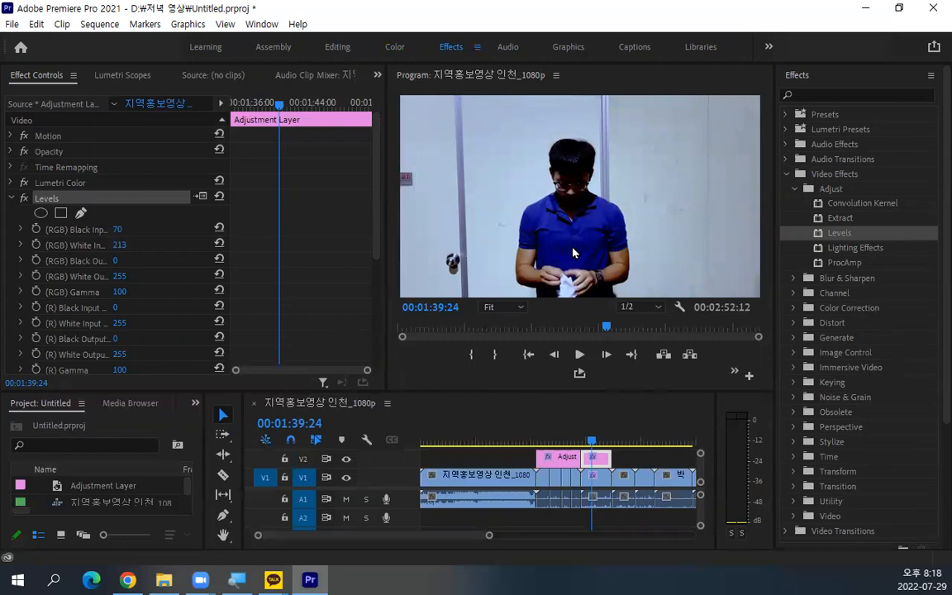
Step: Delete the Levels effect from the second adjustment layer piece
{"action": "left_click", "coordinate": [62, 202]}
{"action": "left_click", "coordinate": [62, 202]}
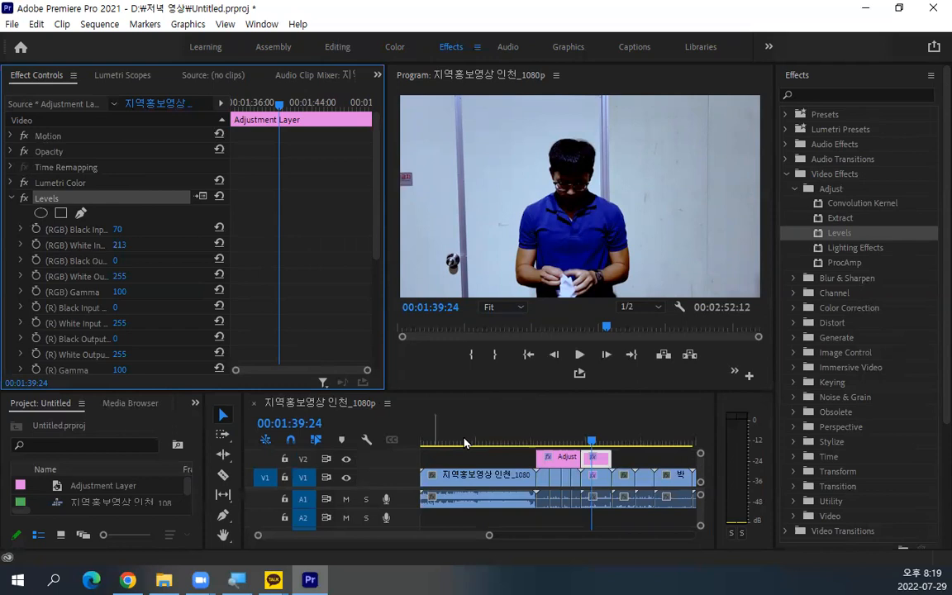
{"action": "left_click", "coordinate": [593, 458]}
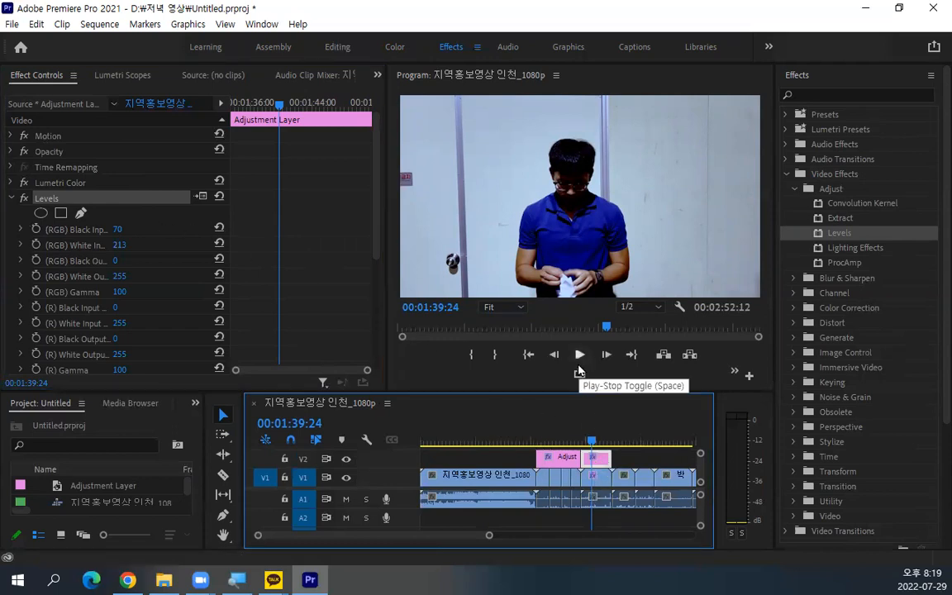
{"action": "left_click", "coordinate": [56, 199]}
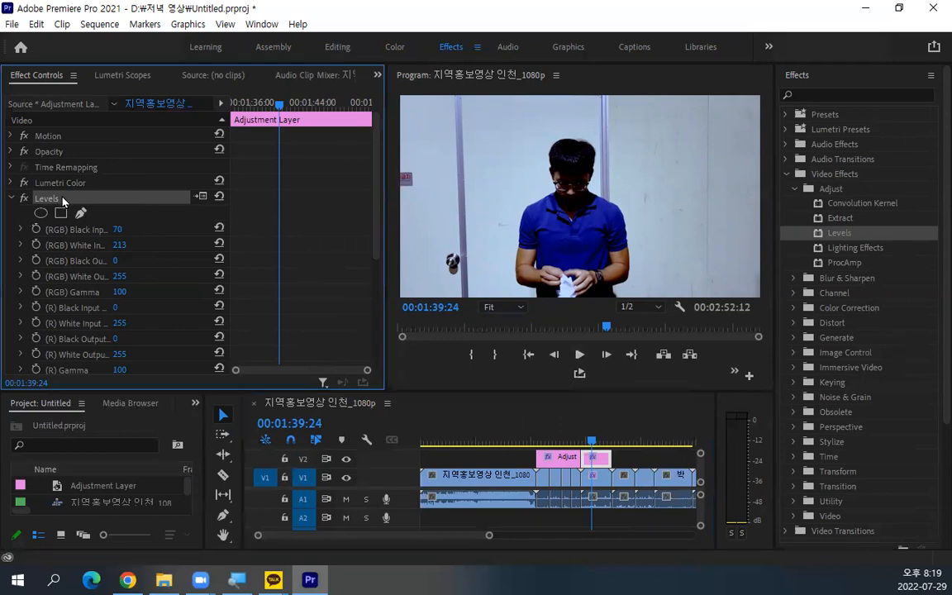
{"action": "key", "text": "Delete"}
Step: Replace the Lumetri Color effect on the video clip beneath the second adjustment layer piece with Levels, and open the Levels settings
{"action": "left_click", "coordinate": [595, 477]}
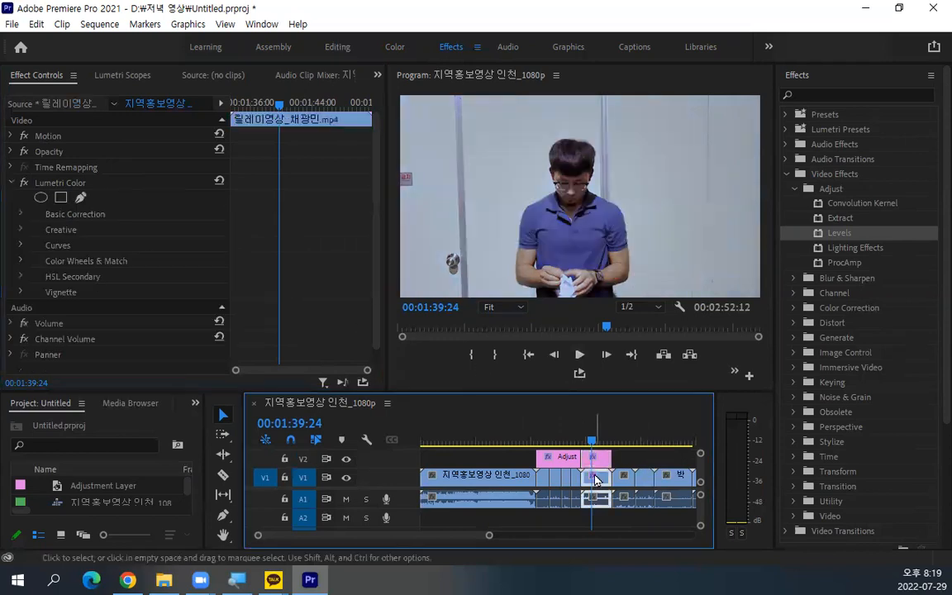
{"action": "left_click", "coordinate": [11, 183]}
{"action": "left_click", "coordinate": [58, 184]}
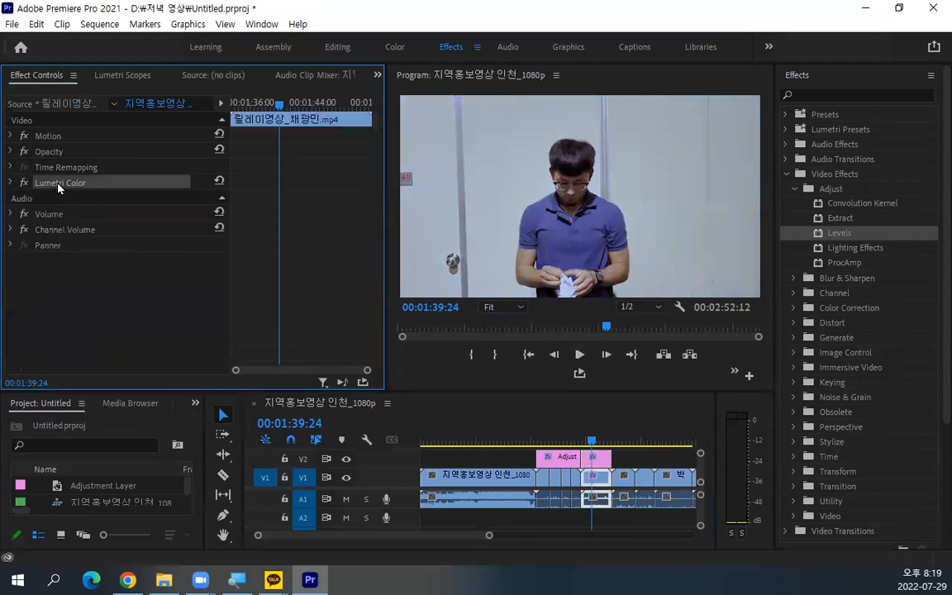
{"action": "key", "text": "Delete"}
{"action": "key", "text": "ctrl+v"}
{"action": "key", "text": "ctrl+z"}
{"action": "left_click_drag", "start_coordinate": [851, 239], "coordinate": [604, 479]}
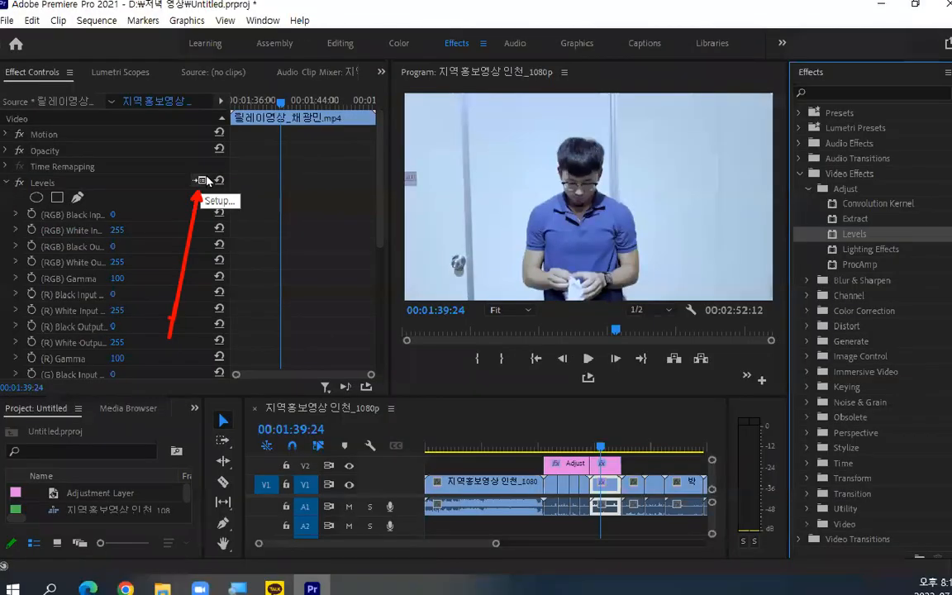
{"action": "left_click", "coordinate": [204, 179]}
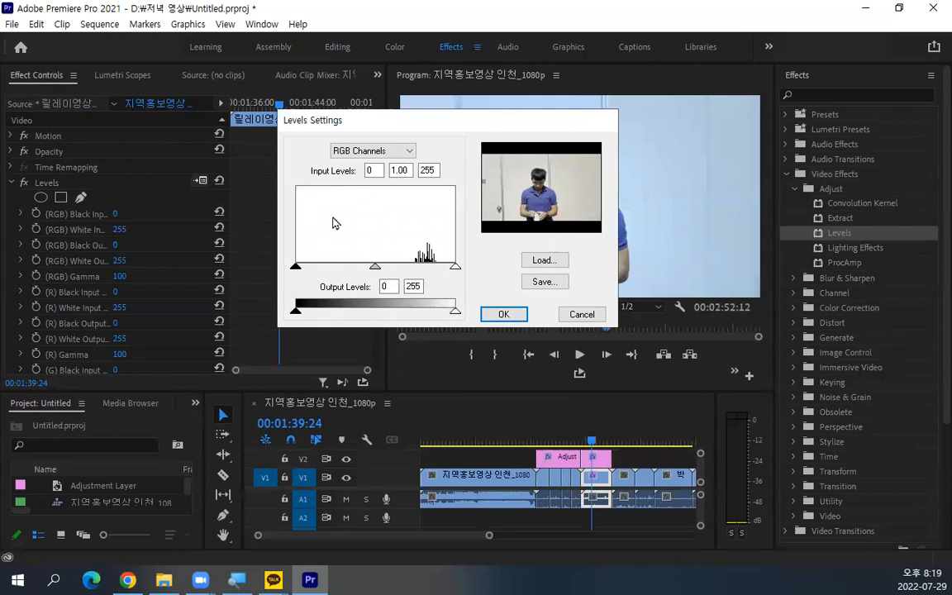
{"action": "mouse_move", "coordinate": [294, 275]}
{"action": "left_mouse_down"}
{"action": "mouse_move", "coordinate": [320, 279]}
{"action": "mouse_move", "coordinate": [299, 274]}
{"action": "left_mouse_up"}
{"action": "left_click_drag", "start_coordinate": [451, 279], "coordinate": [460, 279]}
{"action": "mouse_move", "coordinate": [294, 241]}
{"action": "left_mouse_down"}
{"action": "mouse_move", "coordinate": [311, 252]}
{"action": "mouse_move", "coordinate": [288, 242]}
{"action": "left_mouse_up"}
{"action": "mouse_move", "coordinate": [442, 228]}
{"action": "left_mouse_down"}
{"action": "mouse_move", "coordinate": [427, 253]}
{"action": "mouse_move", "coordinate": [475, 229]}
{"action": "left_mouse_up"}
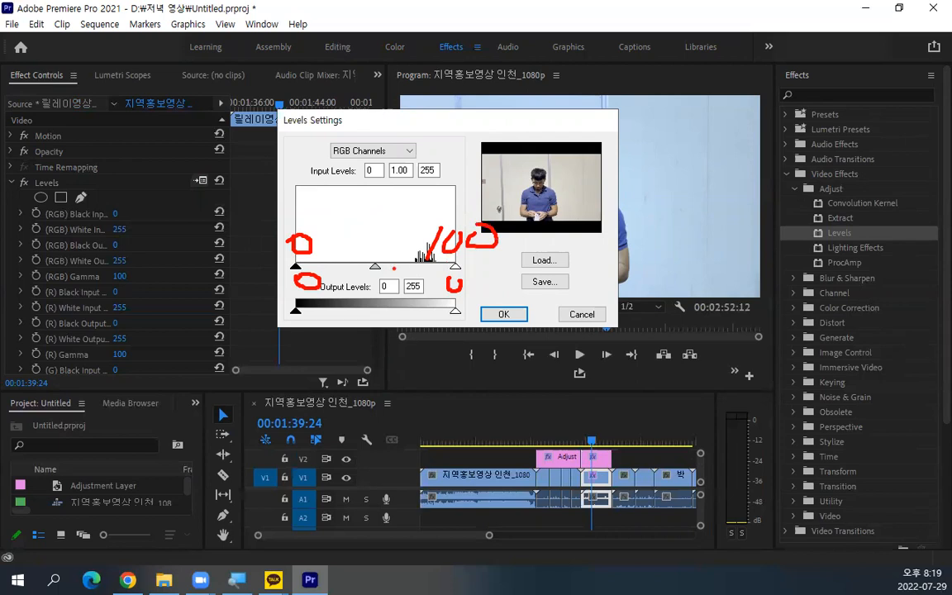
{"action": "mouse_move", "coordinate": [368, 217]}
{"action": "left_mouse_down"}
{"action": "mouse_move", "coordinate": [370, 254]}
{"action": "mouse_move", "coordinate": [390, 219]}
{"action": "mouse_move", "coordinate": [384, 232]}
{"action": "left_mouse_up"}
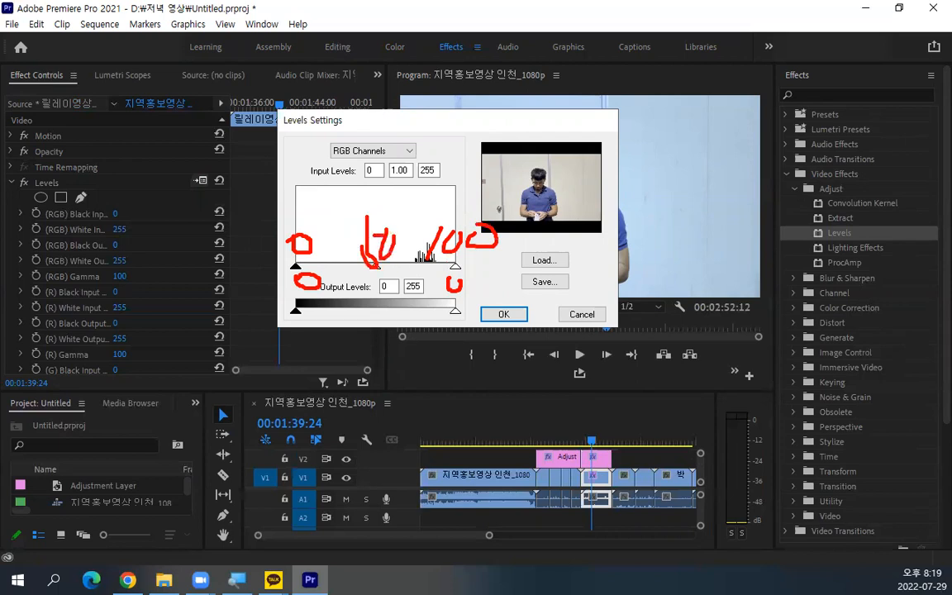
{"action": "key", "text": "Escape"}
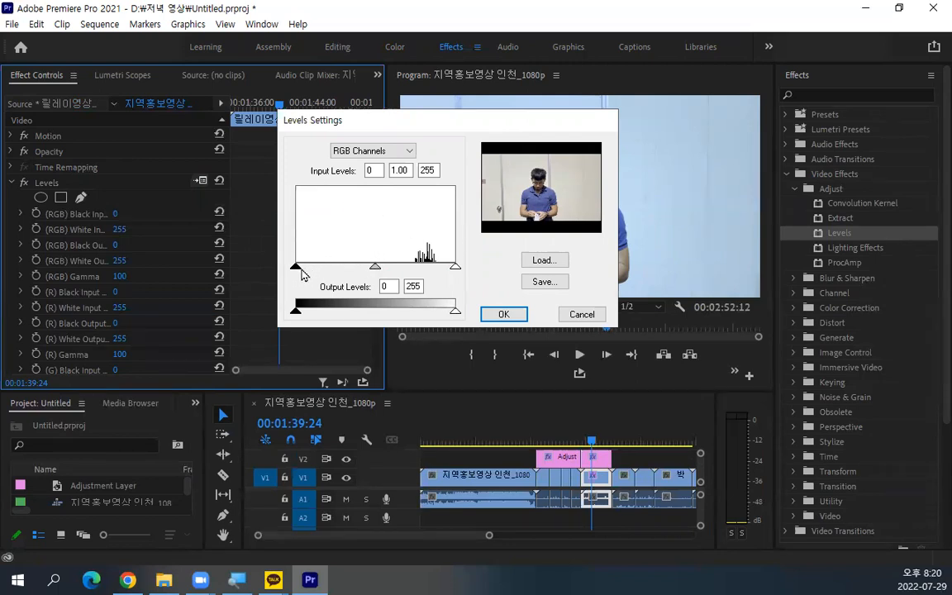
Step: Set the clip's RGB input levels to 58 for black, 1.32 for gamma and 205 for white
{"action": "left_click_drag", "start_coordinate": [298, 269], "coordinate": [333, 278]}
{"action": "mouse_move", "coordinate": [399, 271]}
{"action": "left_mouse_down"}
{"action": "mouse_move", "coordinate": [336, 271]}
{"action": "mouse_move", "coordinate": [348, 273]}
{"action": "mouse_move", "coordinate": [304, 260]}
{"action": "mouse_move", "coordinate": [321, 242]}
{"action": "mouse_move", "coordinate": [317, 264]}
{"action": "left_mouse_up"}
{"action": "key", "text": "ctrl+2"}
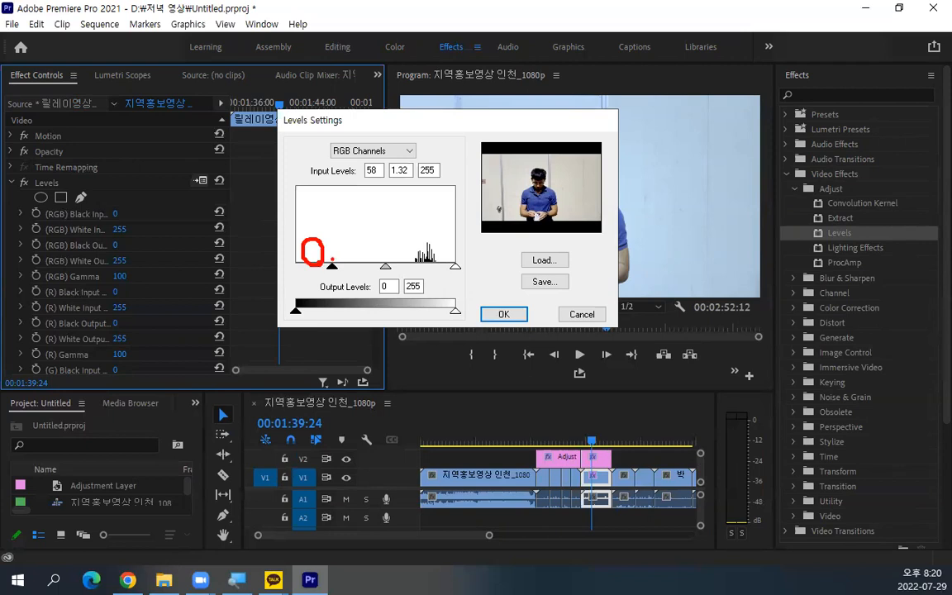
{"action": "left_click_drag", "start_coordinate": [361, 172], "coordinate": [332, 260]}
{"action": "key", "text": "Escape"}
{"action": "left_click_drag", "start_coordinate": [454, 269], "coordinate": [426, 270]}
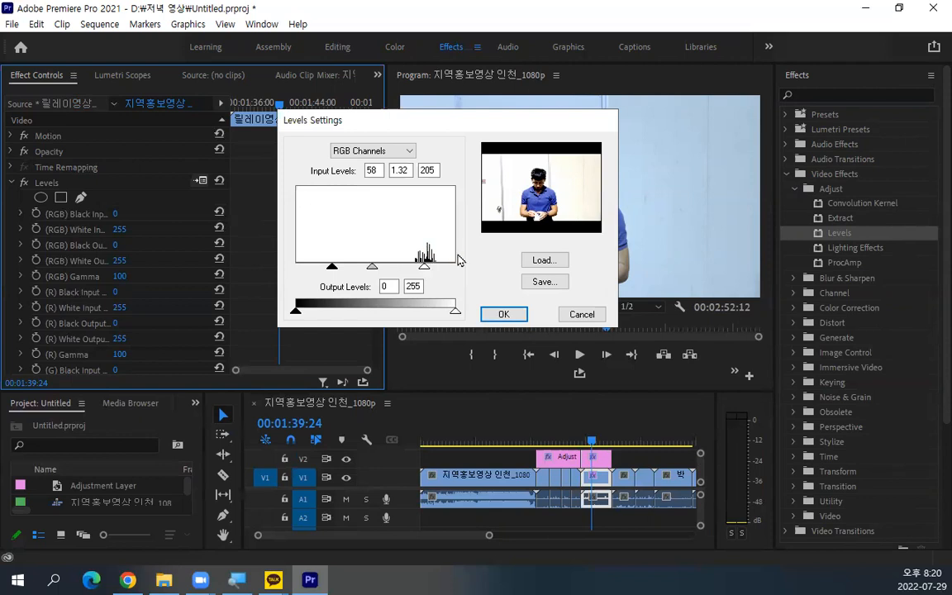
Step: Set the blue channel's input levels to 57 for black and 162 for white, and apply the Levels settings
{"action": "left_click", "coordinate": [408, 151]}
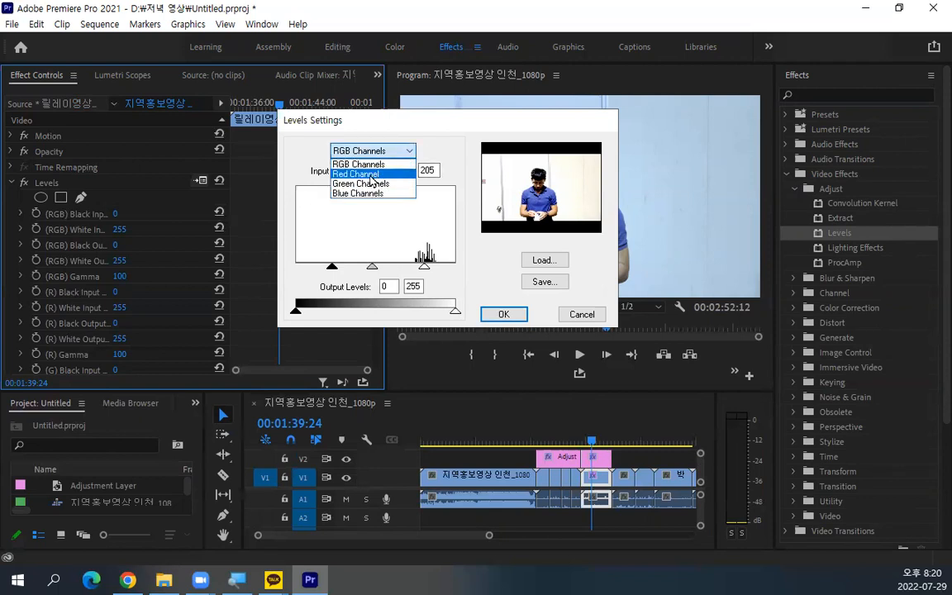
{"action": "left_click", "coordinate": [370, 176]}
{"action": "left_click", "coordinate": [374, 151]}
{"action": "left_click", "coordinate": [367, 183]}
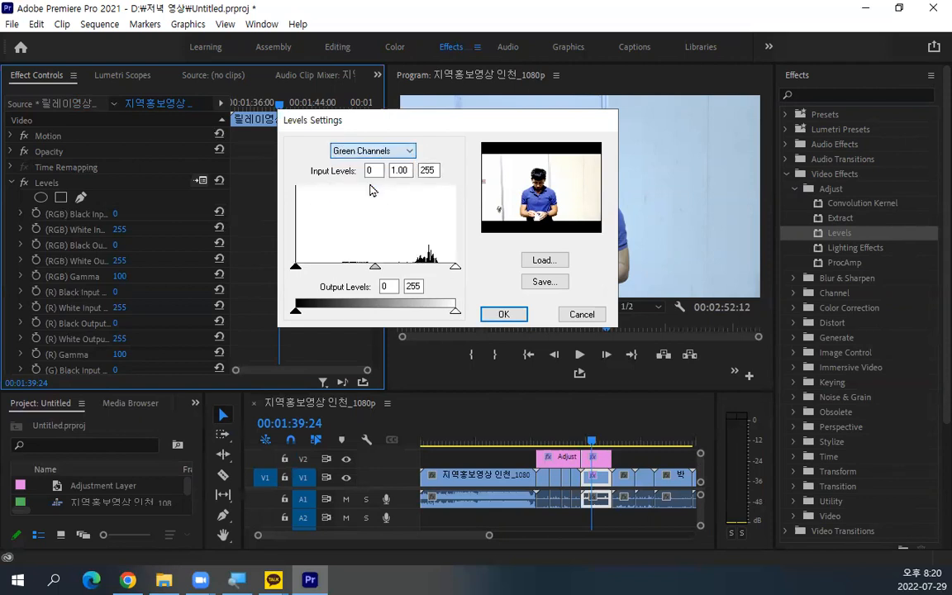
{"action": "left_click", "coordinate": [372, 151]}
{"action": "left_click", "coordinate": [369, 193]}
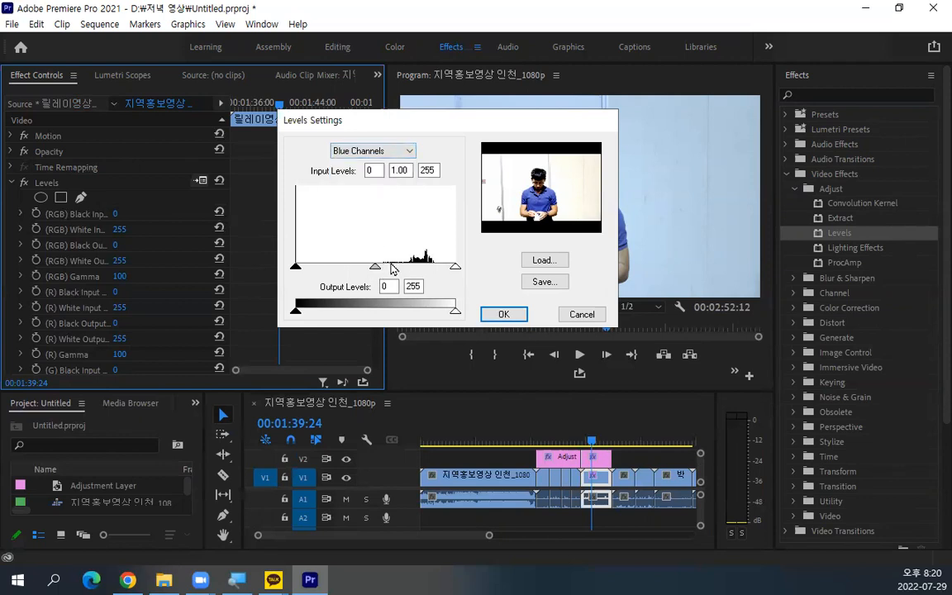
{"action": "left_click_drag", "start_coordinate": [296, 268], "coordinate": [331, 271]}
{"action": "left_click_drag", "start_coordinate": [455, 268], "coordinate": [397, 271]}
{"action": "left_click_drag", "start_coordinate": [437, 121], "coordinate": [328, 122]}
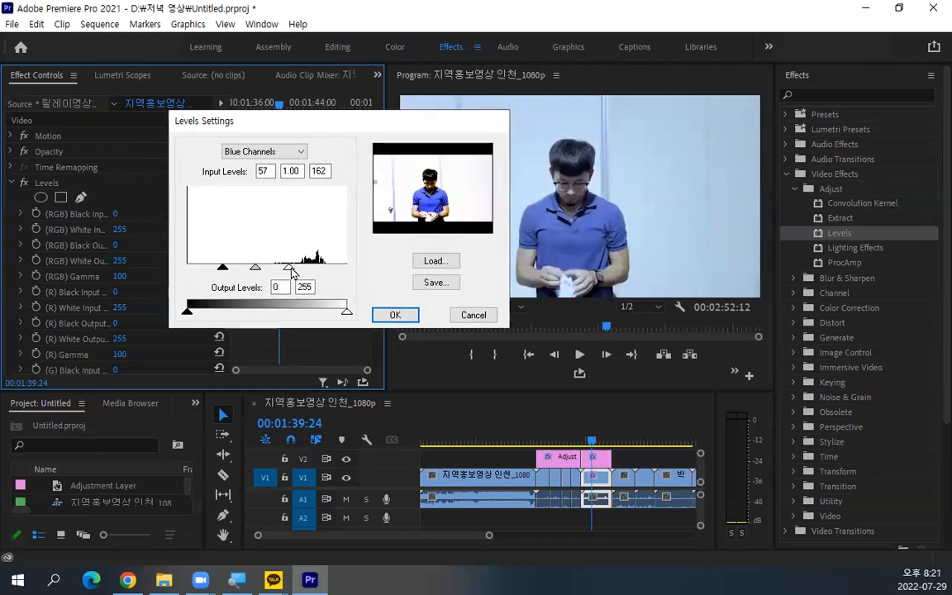
{"action": "left_click", "coordinate": [405, 316]}
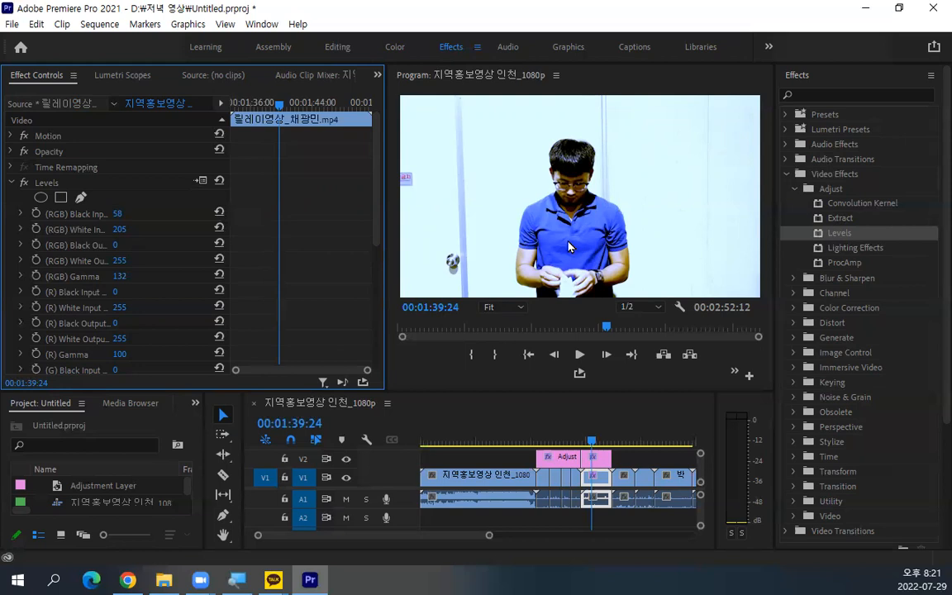
Step: Delete all clips and adjustment layers after the first clip in the sequence, and return the playhead to 00:00:00:00
{"action": "left_click", "coordinate": [565, 461]}
{"action": "scroll", "coordinate": [607, 489], "scroll_direction": "down", "scroll_amount": 3}
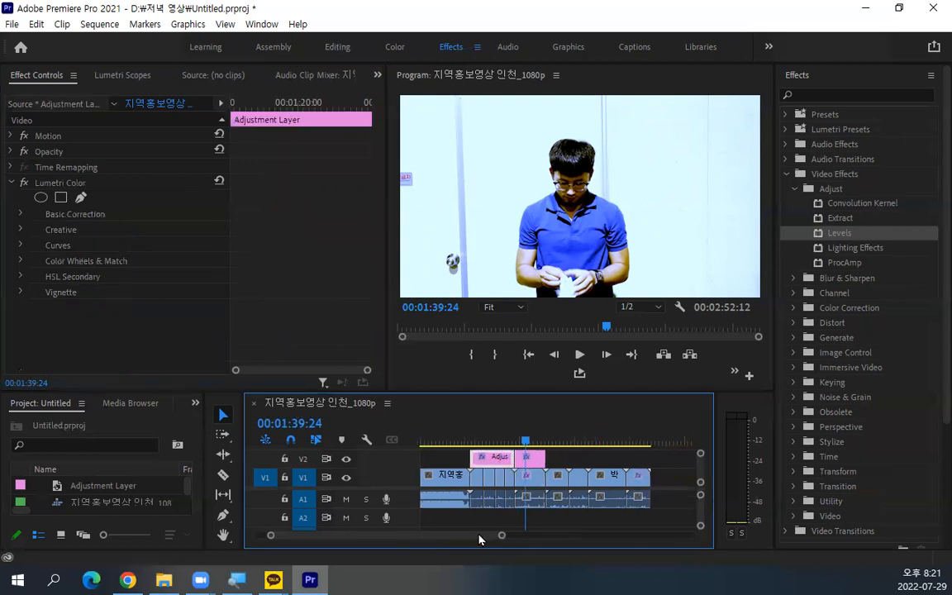
{"action": "left_click_drag", "start_coordinate": [658, 442], "coordinate": [475, 526]}
{"action": "key", "text": "Delete"}
{"action": "left_click_drag", "start_coordinate": [466, 439], "coordinate": [330, 432]}
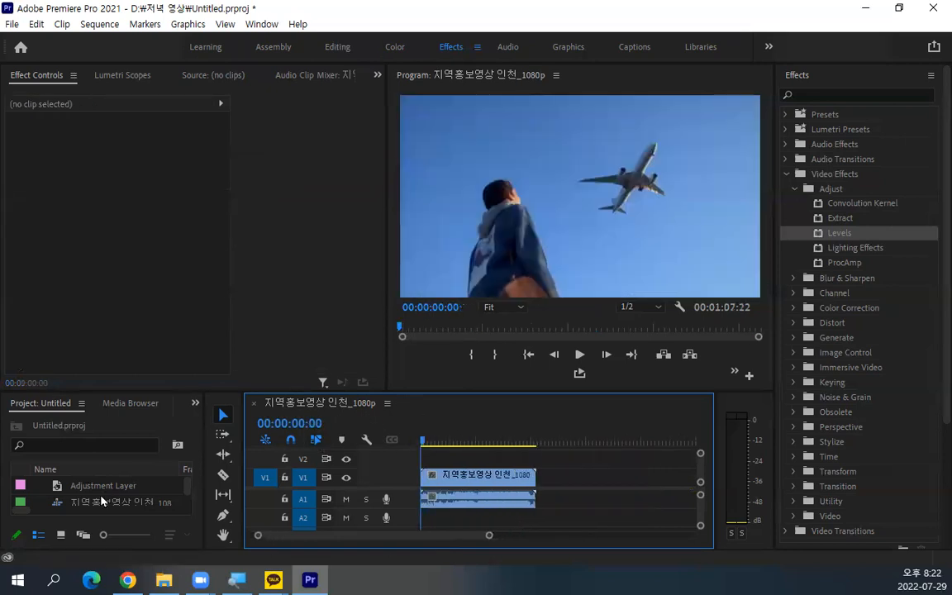
Step: Switch to the Editing workspace and delete the six video files listed below the 지역홍보영상 clip from the enlarged project list
{"action": "left_click", "coordinate": [334, 47]}
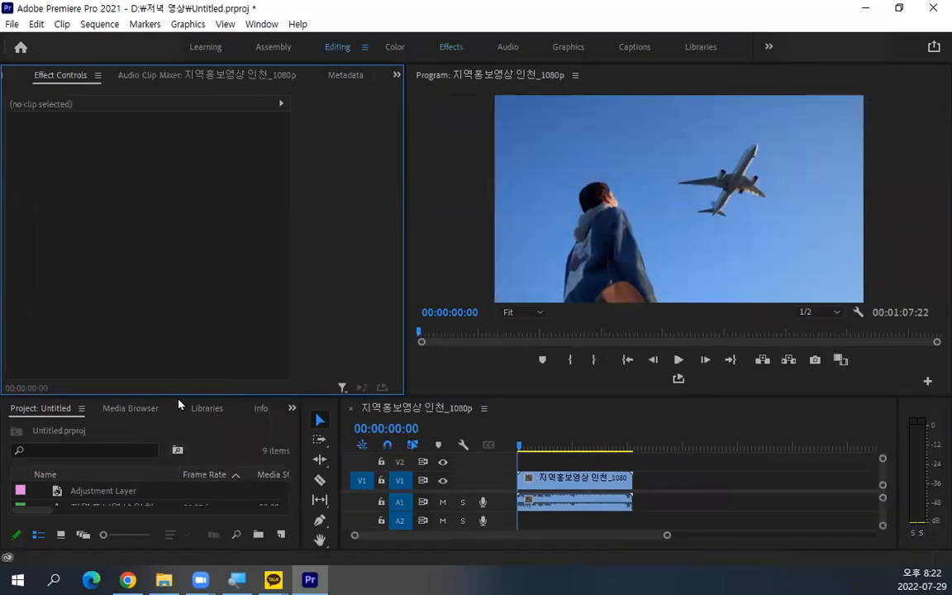
{"action": "left_click_drag", "start_coordinate": [178, 395], "coordinate": [195, 273]}
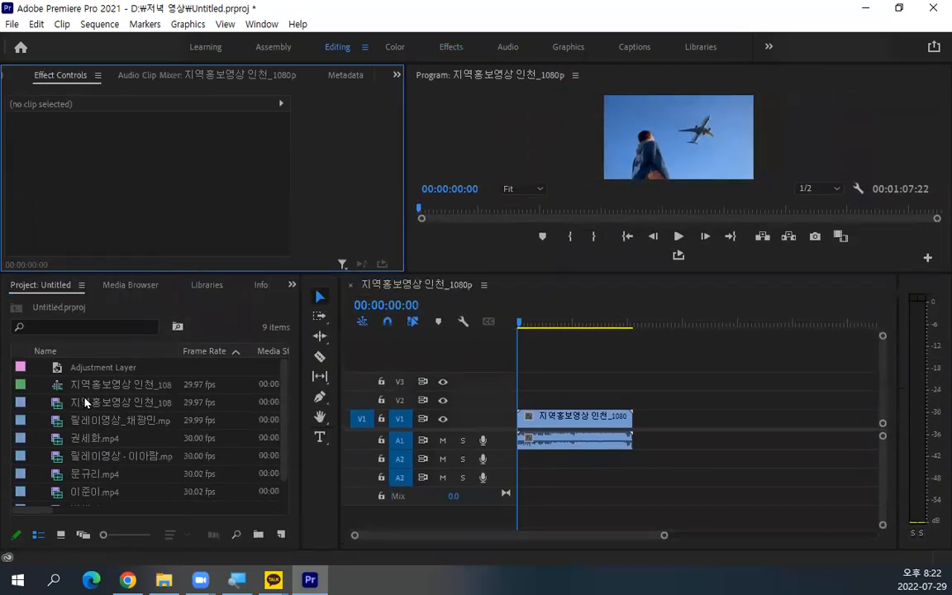
{"action": "left_click", "coordinate": [93, 419]}
{"action": "scroll", "coordinate": [106, 416], "scroll_direction": "down", "scroll_amount": 1}
{"action": "left_click", "coordinate": [99, 494], "text": "shift"}
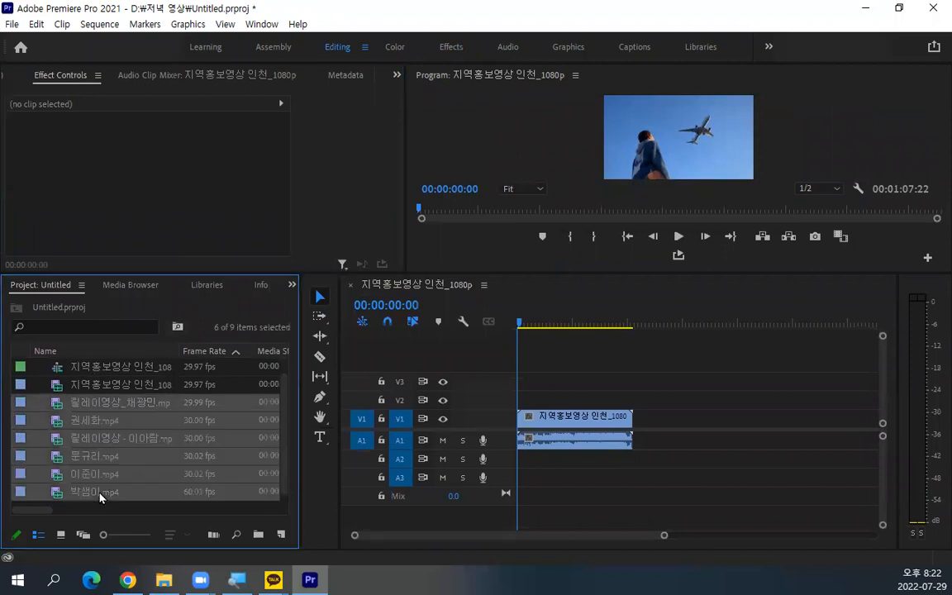
{"action": "key", "text": "Delete"}
Step: Start a media import and open the 연습용 소스1 folder in Downloads
{"action": "double_click", "coordinate": [123, 422]}
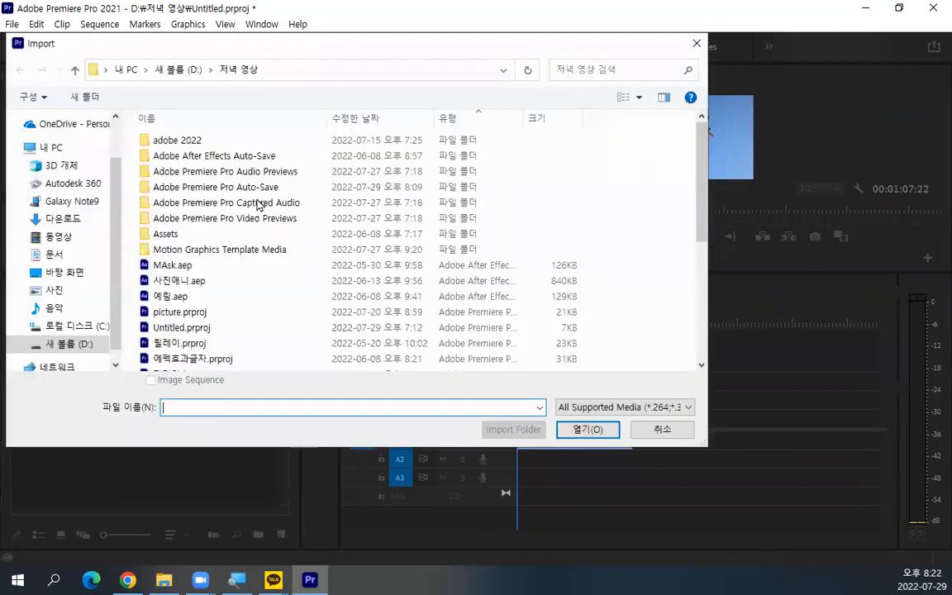
{"action": "scroll", "coordinate": [191, 264], "scroll_direction": "down", "scroll_amount": 5}
{"action": "scroll", "coordinate": [196, 275], "scroll_direction": "up", "scroll_amount": 4}
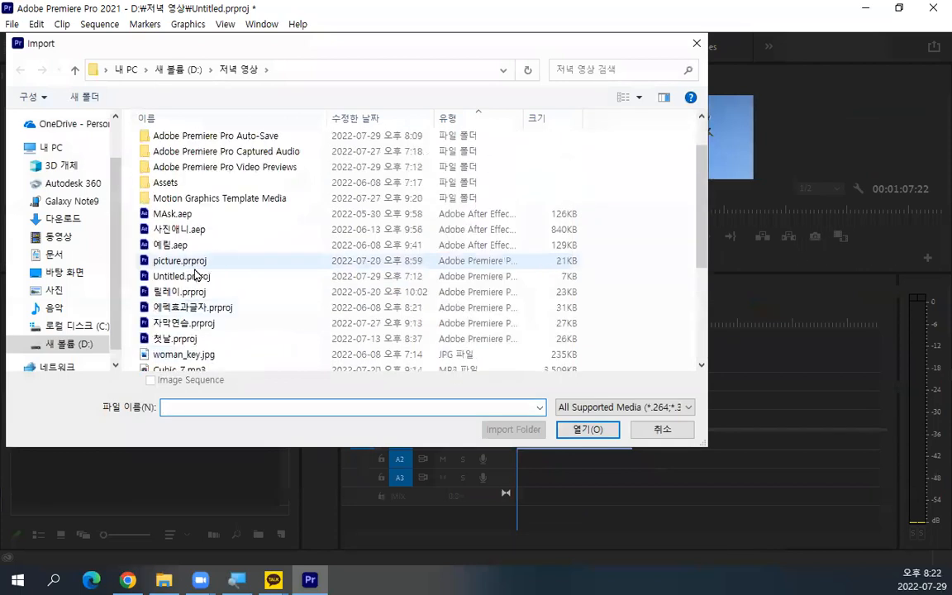
{"action": "scroll", "coordinate": [196, 275], "scroll_direction": "up", "scroll_amount": 1}
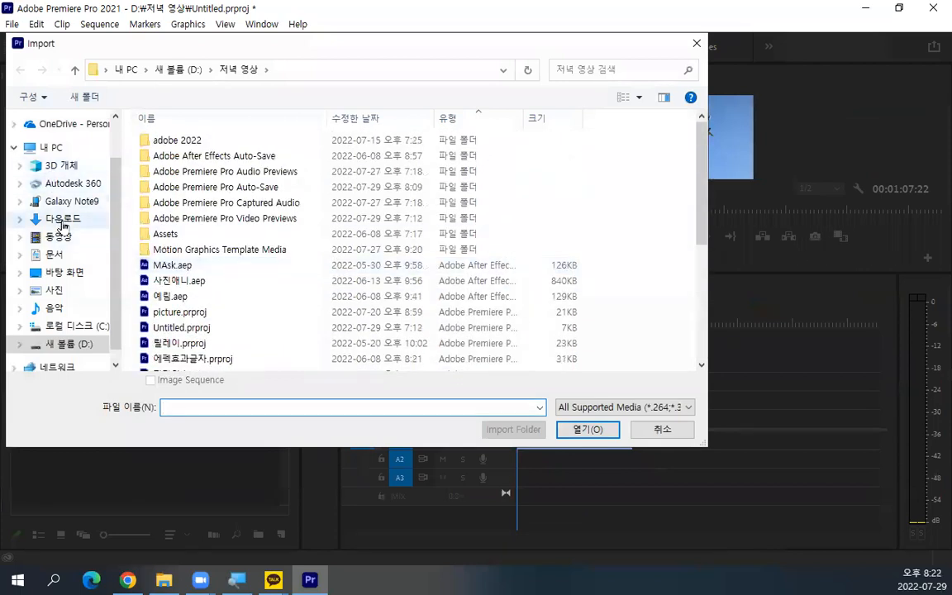
{"action": "left_click", "coordinate": [62, 219]}
{"action": "double_click", "coordinate": [175, 247]}
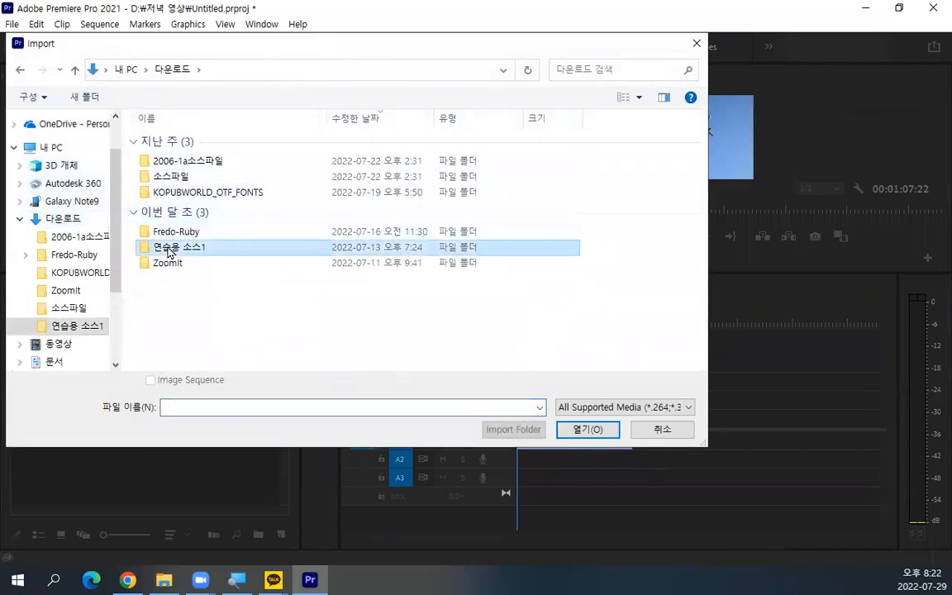
Step: Import Going Home - VO.mp3 and Going_Home_Music.wav into the project
{"action": "left_click", "coordinate": [272, 246]}
{"action": "left_click", "coordinate": [333, 265]}
{"action": "left_click", "coordinate": [272, 265]}
{"action": "left_click", "coordinate": [335, 265]}
{"action": "left_click", "coordinate": [265, 265]}
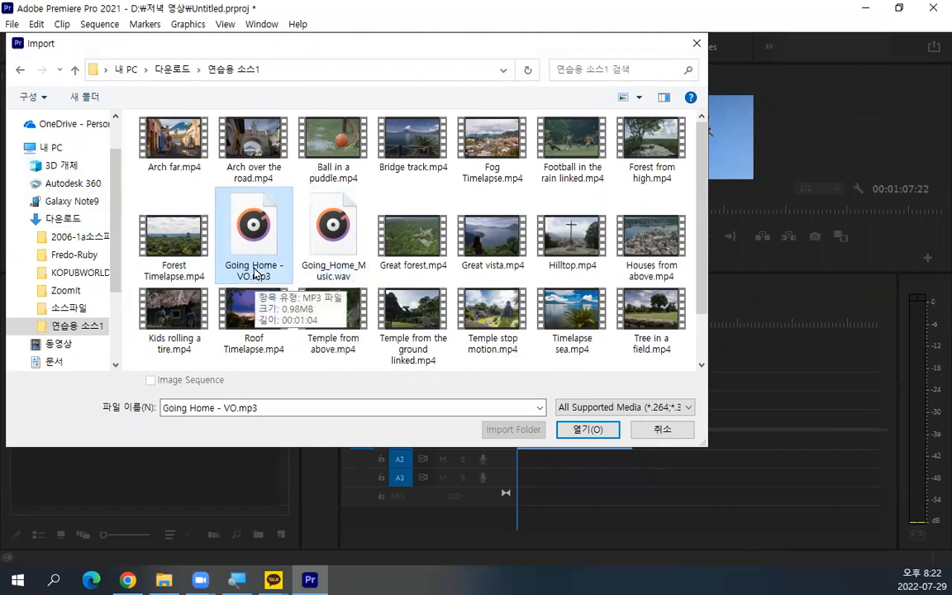
{"action": "left_click", "coordinate": [330, 228]}
{"action": "left_click", "coordinate": [256, 231]}
{"action": "left_click", "coordinate": [345, 234]}
{"action": "left_click", "coordinate": [262, 235]}
{"action": "left_click", "coordinate": [332, 233], "text": "ctrl"}
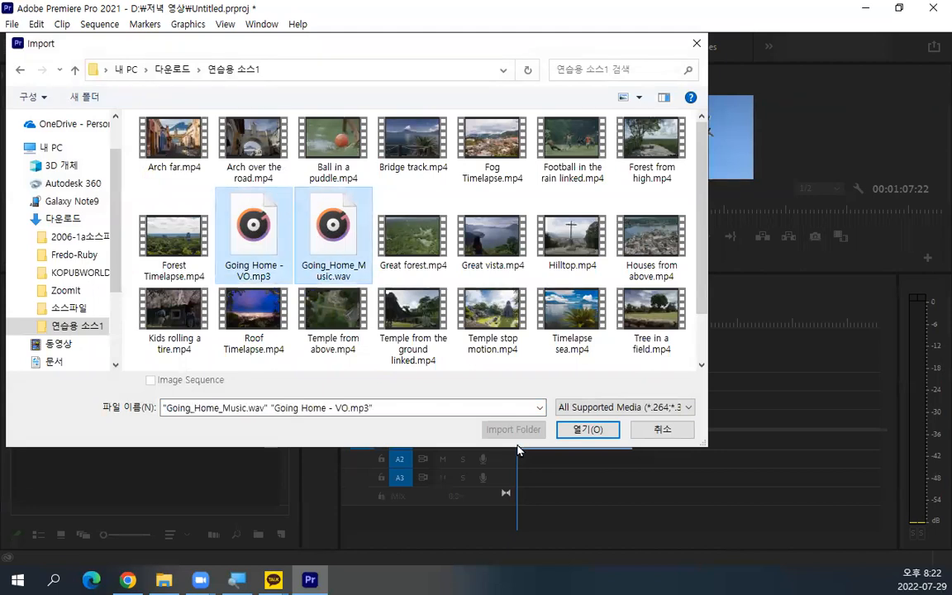
{"action": "left_click", "coordinate": [584, 430]}
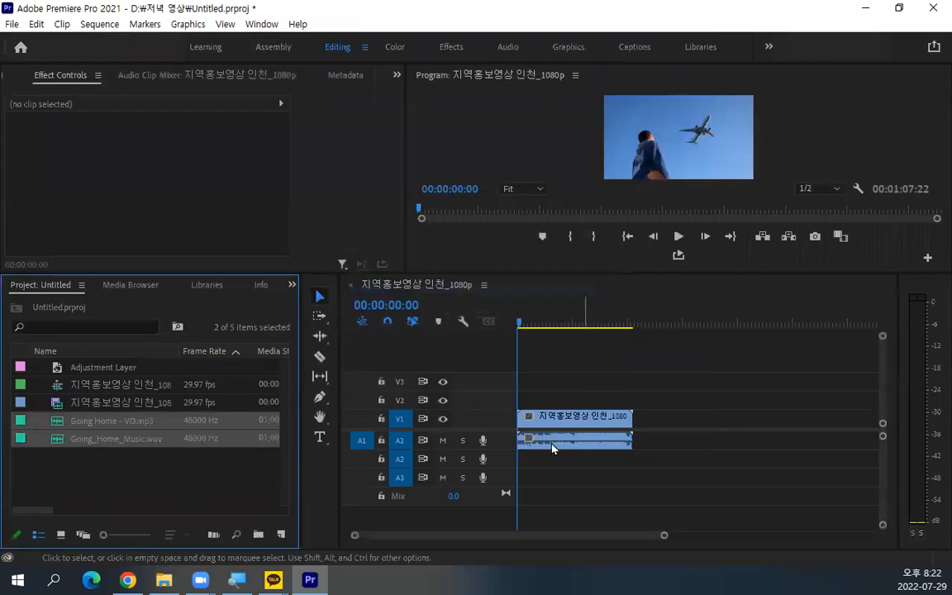
{"action": "key", "text": "alt+Tab"}
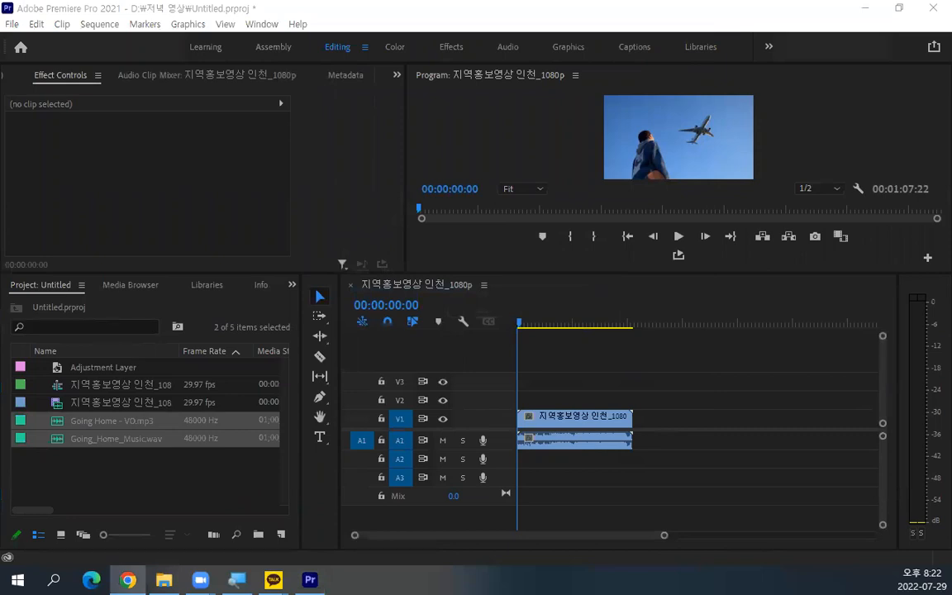
{"action": "left_click", "coordinate": [163, 580]}
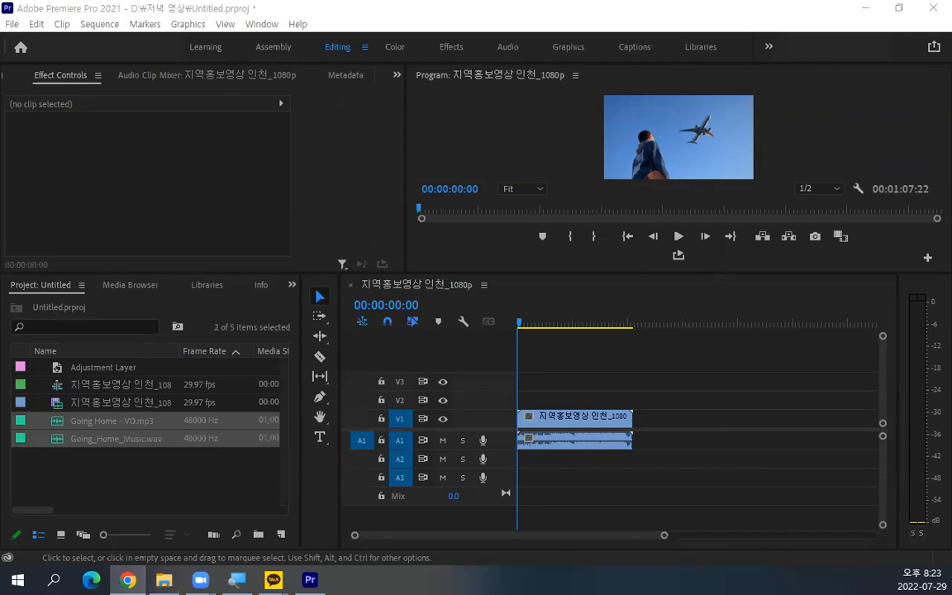
{"action": "left_click", "coordinate": [187, 484]}
Step: Place Going Home - VO.mp3 on track A2 and Going_Home_Music.wav on track A3 at the start of the sequence
{"action": "scroll", "coordinate": [645, 435], "scroll_direction": "up", "scroll_amount": 2}
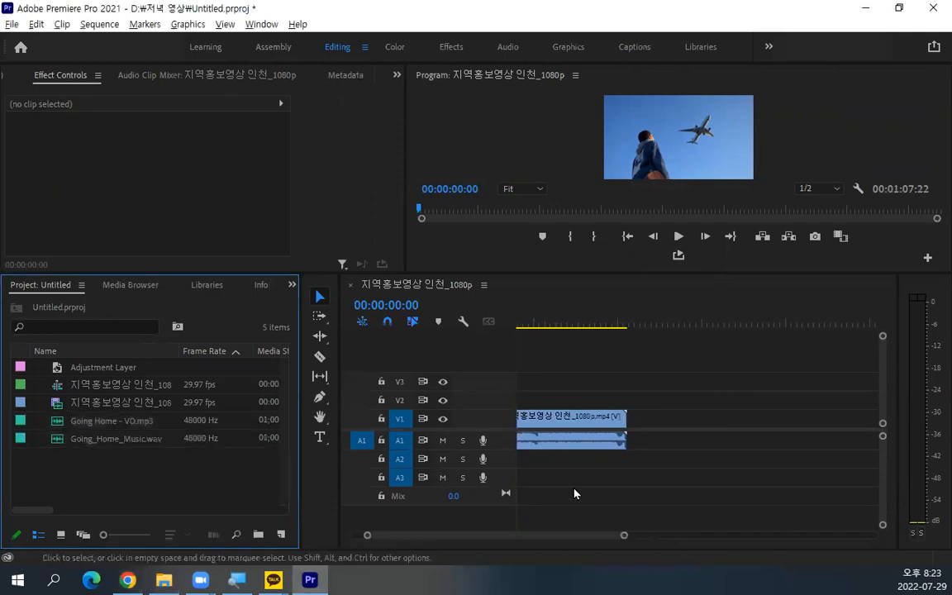
{"action": "left_click_drag", "start_coordinate": [447, 536], "coordinate": [391, 537]}
{"action": "scroll", "coordinate": [570, 473], "scroll_direction": "up", "scroll_amount": 1}
{"action": "left_click_drag", "start_coordinate": [137, 483], "coordinate": [521, 461]}
{"action": "left_click", "coordinate": [93, 467]}
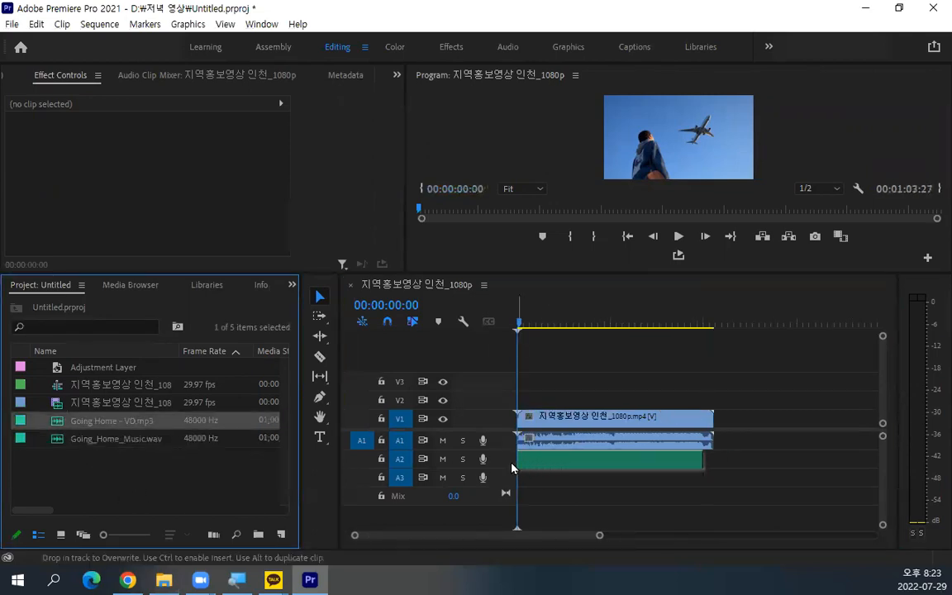
{"action": "left_click", "coordinate": [92, 441]}
{"action": "left_click_drag", "start_coordinate": [91, 441], "coordinate": [516, 477]}
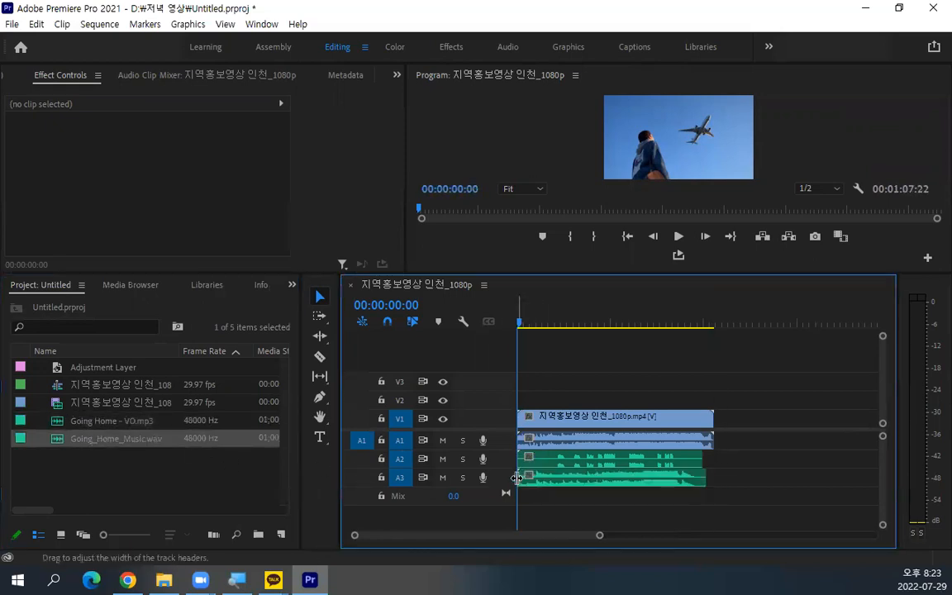
{"action": "left_click", "coordinate": [173, 498]}
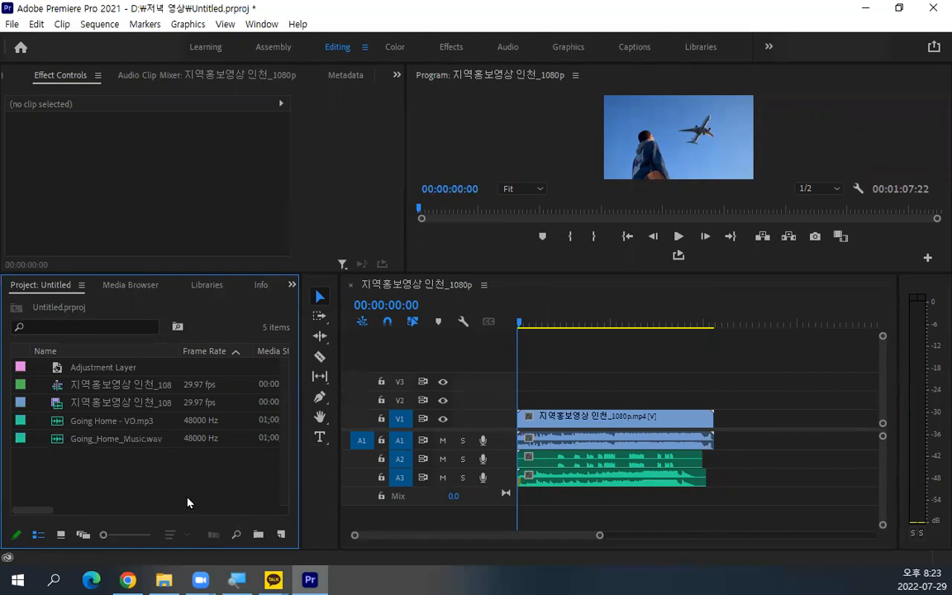
Step: Switch to the Audio workspace, narrow the Project panel, and widen the Program monitor against the Audio Clip Mixer
{"action": "left_click", "coordinate": [504, 48]}
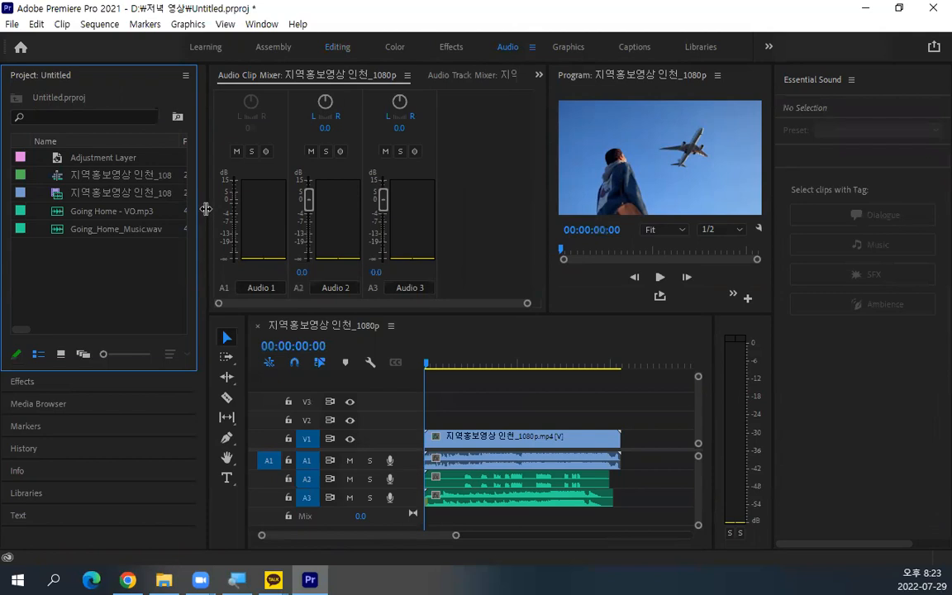
{"action": "left_click_drag", "start_coordinate": [201, 206], "coordinate": [177, 206]}
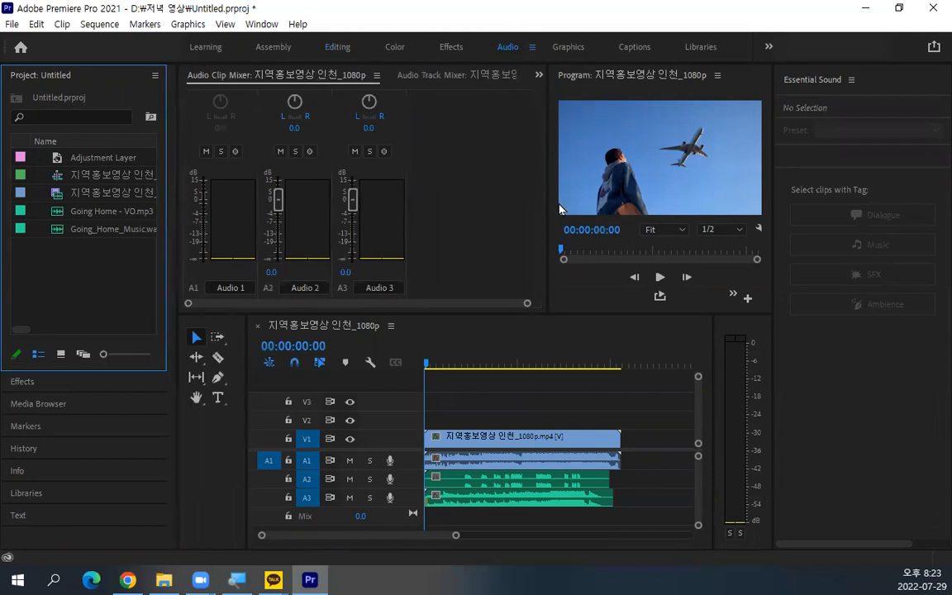
{"action": "left_click_drag", "start_coordinate": [546, 206], "coordinate": [461, 203]}
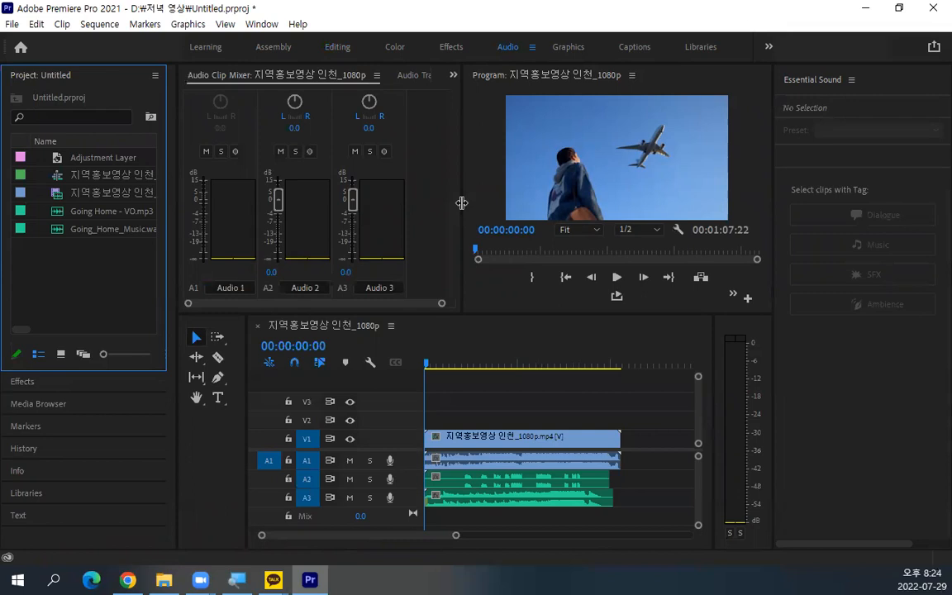
{"action": "key", "text": "alt+Tab"}
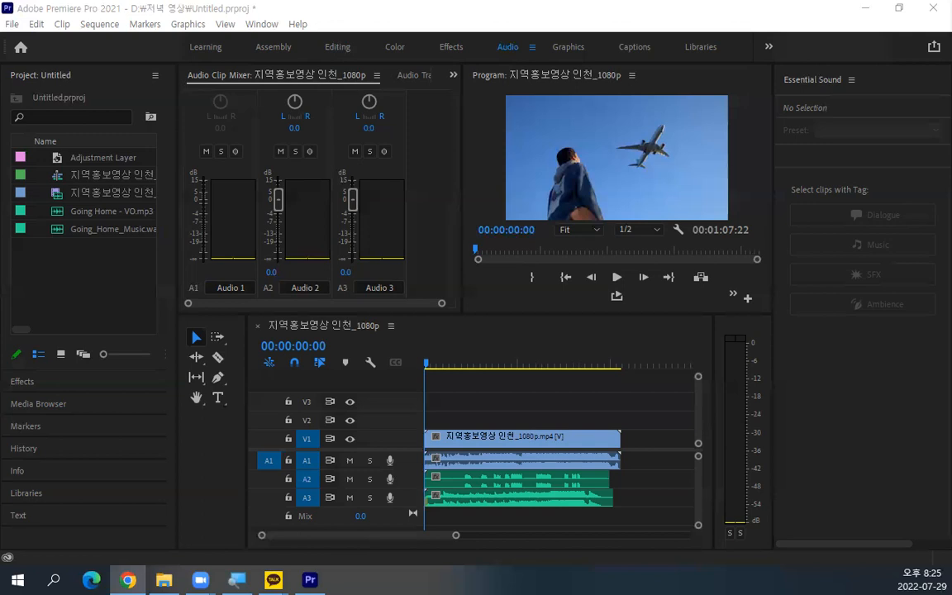
{"action": "key", "text": "ctrl+s"}
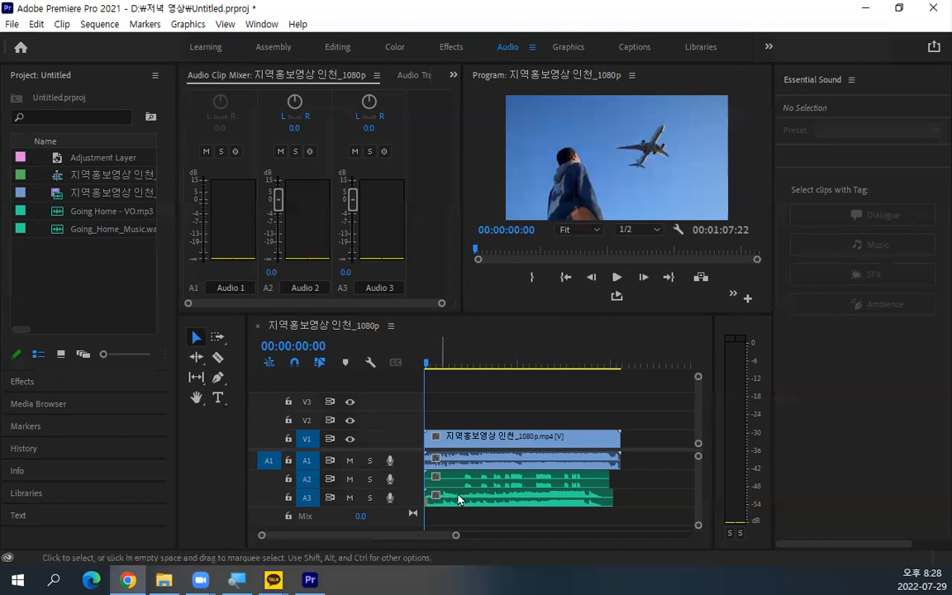
Step: Select the Going Home - VO.mp3 clip on A2 and make the Audio Clip Mixer taller by shrinking the timeline
{"action": "left_click", "coordinate": [491, 480]}
{"action": "left_click", "coordinate": [485, 501]}
{"action": "left_click", "coordinate": [485, 484]}
{"action": "left_click", "coordinate": [485, 501]}
{"action": "left_click", "coordinate": [483, 484]}
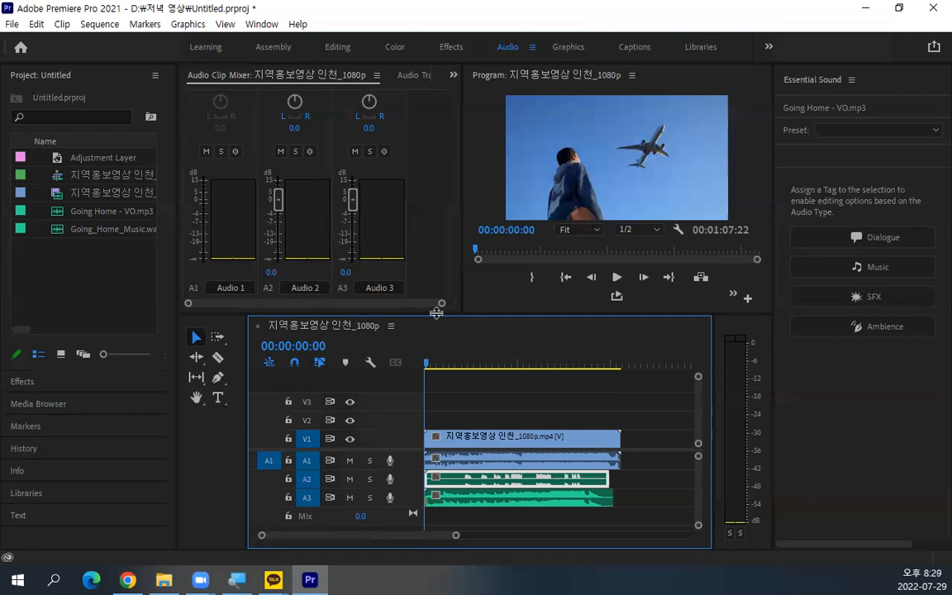
{"action": "left_click_drag", "start_coordinate": [436, 312], "coordinate": [438, 329]}
{"action": "left_click", "coordinate": [233, 291]}
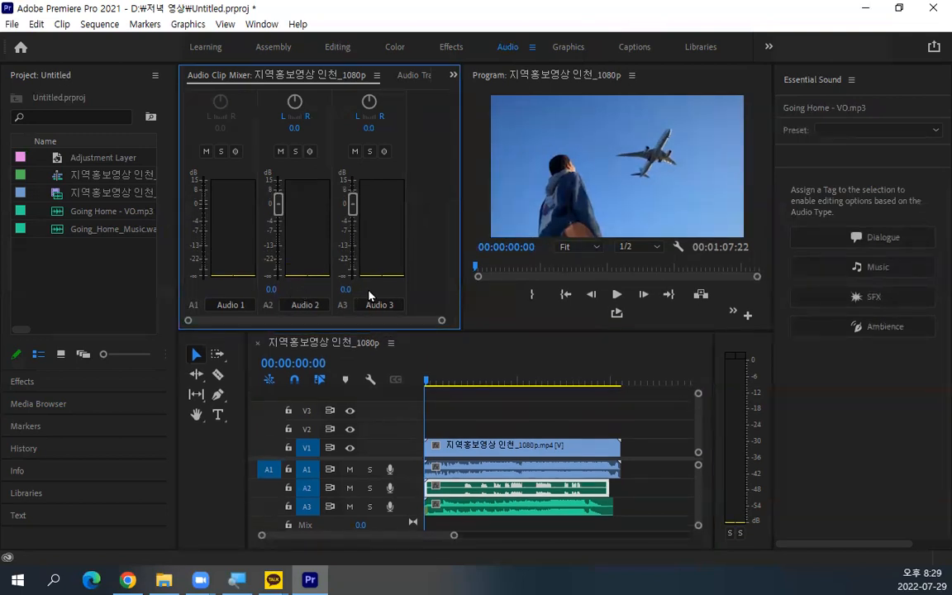
Step: Select the A1, A2 and A3 clips in turn and play from 00:00:05:18 to watch each track's mixer level
{"action": "left_click", "coordinate": [468, 470]}
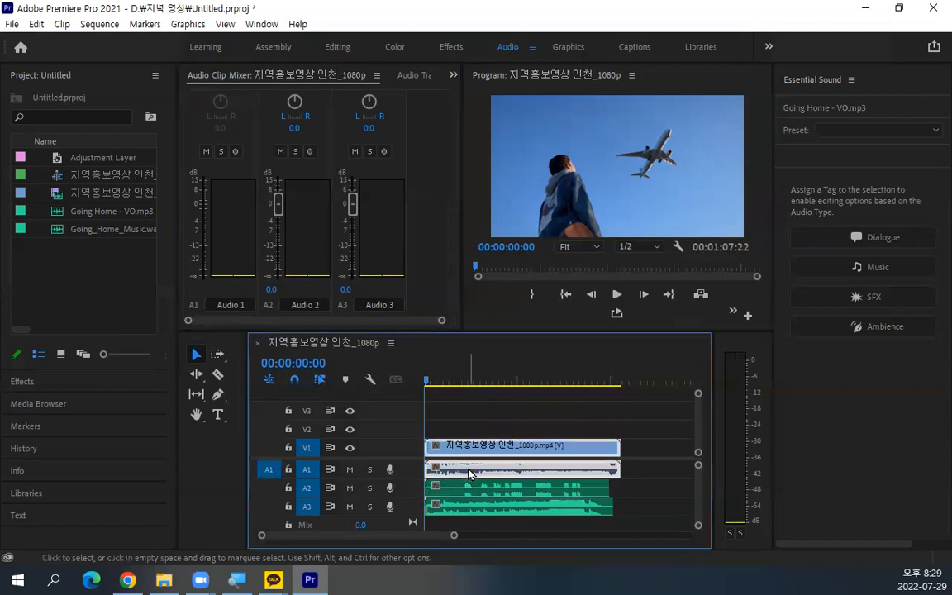
{"action": "left_click", "coordinate": [470, 488]}
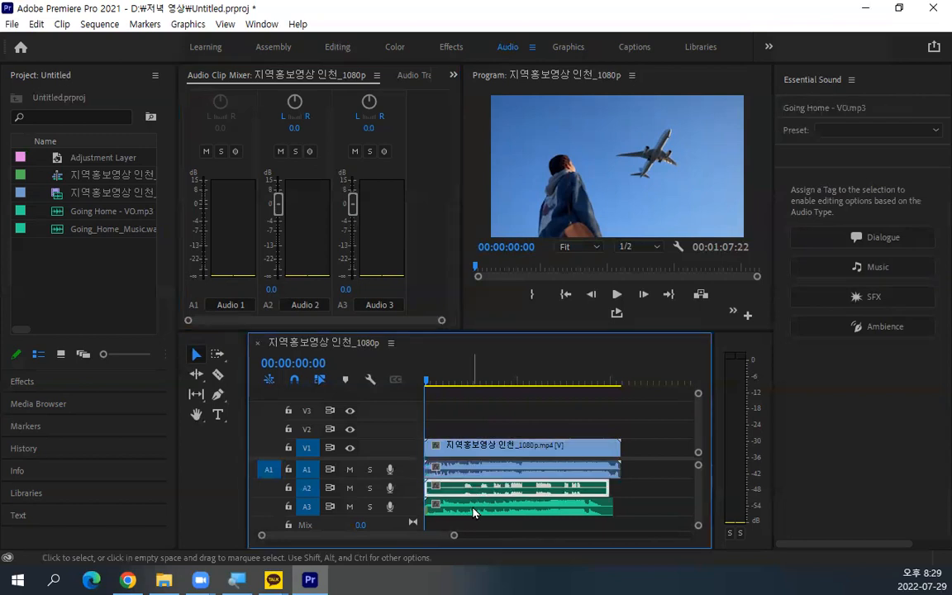
{"action": "left_click", "coordinate": [474, 512]}
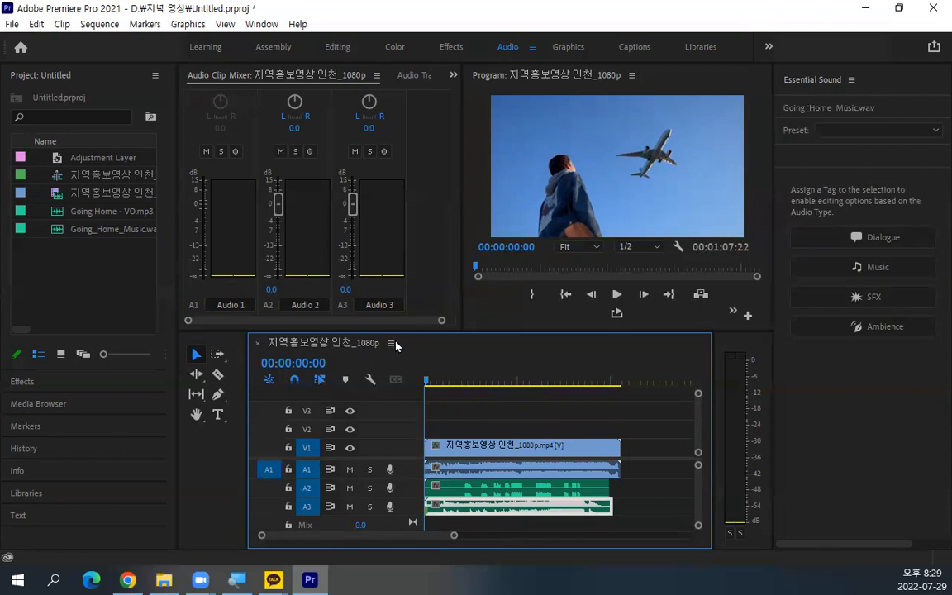
{"action": "left_click_drag", "start_coordinate": [456, 382], "coordinate": [441, 380]}
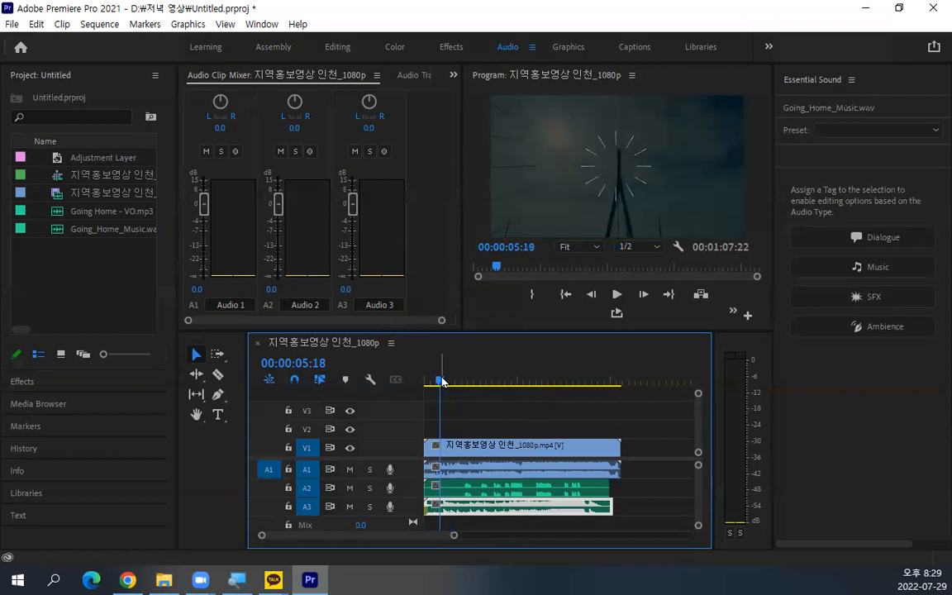
{"action": "key", "text": "space"}
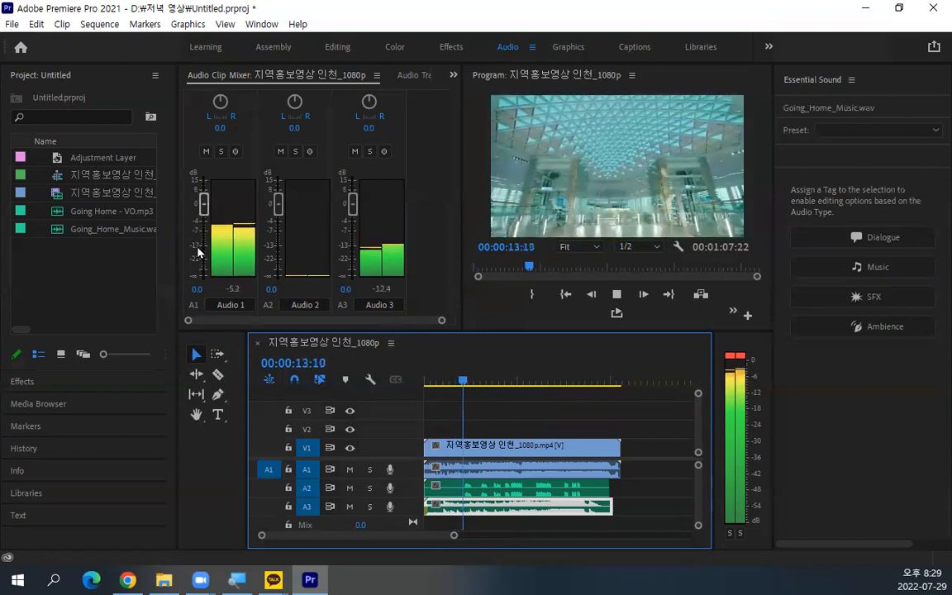
{"action": "key", "text": "space"}
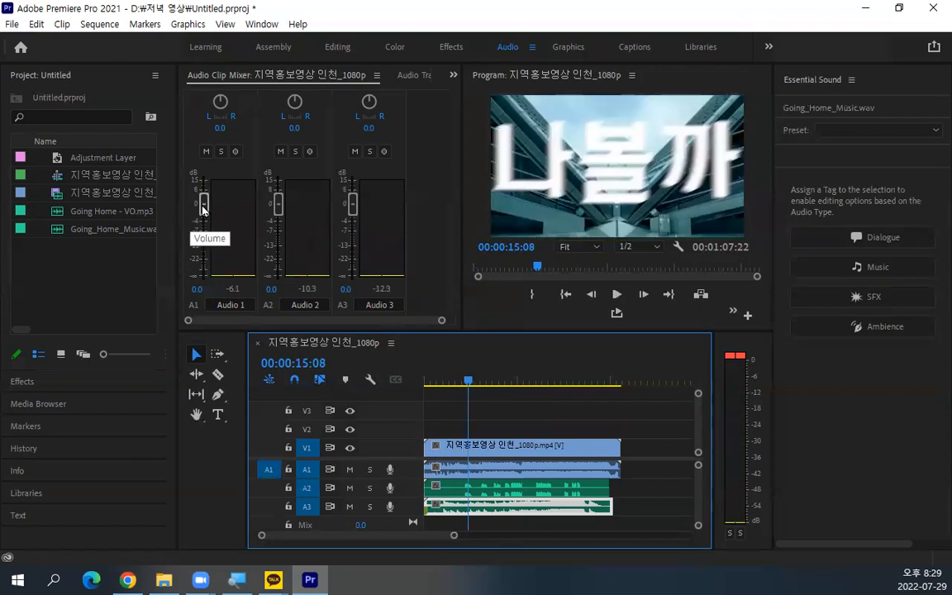
Step: Try lowering the Audio 1 volume to -∞, play the opening section, and undo the volume changes
{"action": "left_click_drag", "start_coordinate": [204, 207], "coordinate": [207, 285]}
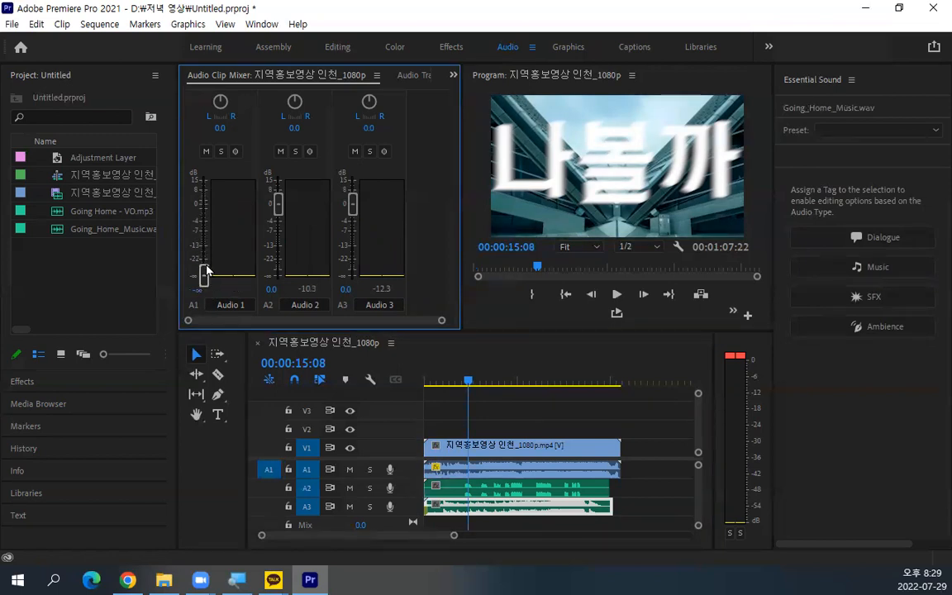
{"action": "left_click", "coordinate": [439, 382]}
{"action": "key", "text": "space"}
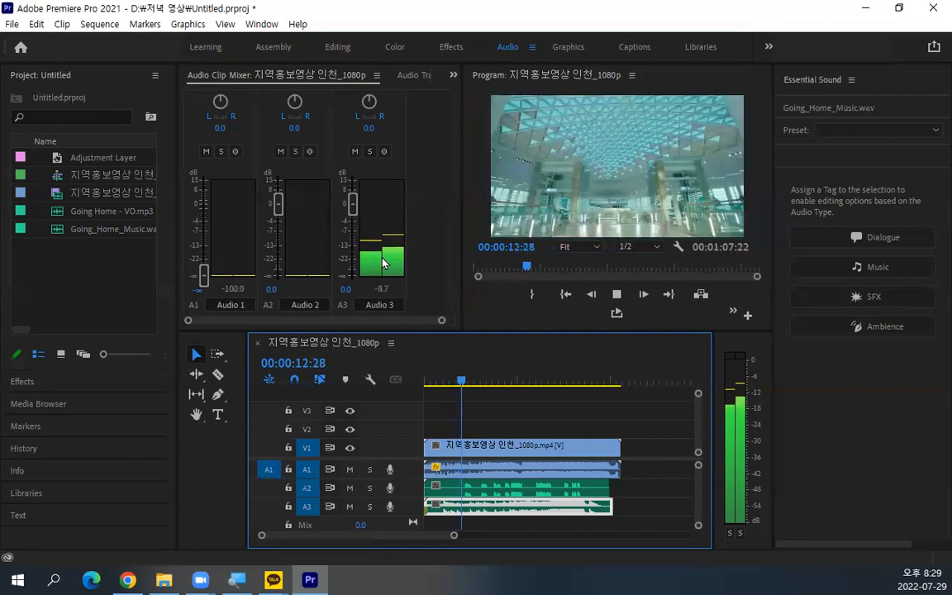
{"action": "key", "text": "space"}
{"action": "left_click_drag", "start_coordinate": [206, 281], "coordinate": [205, 257]}
{"action": "key", "text": "ctrl+z"}
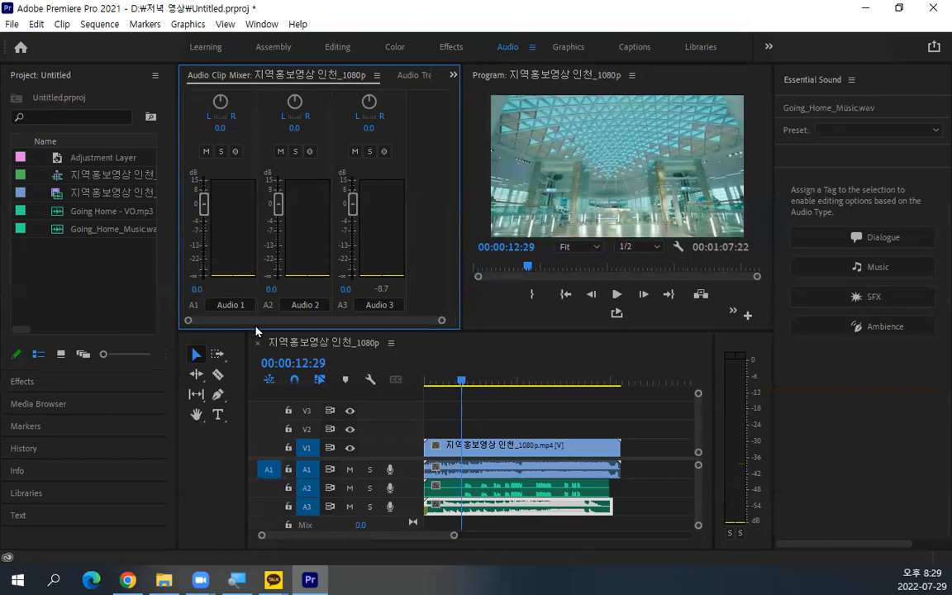
Step: Play the sequence with all tracks, mute A1 and play the remaining tracks, and unmute A1
{"action": "key", "text": "space"}
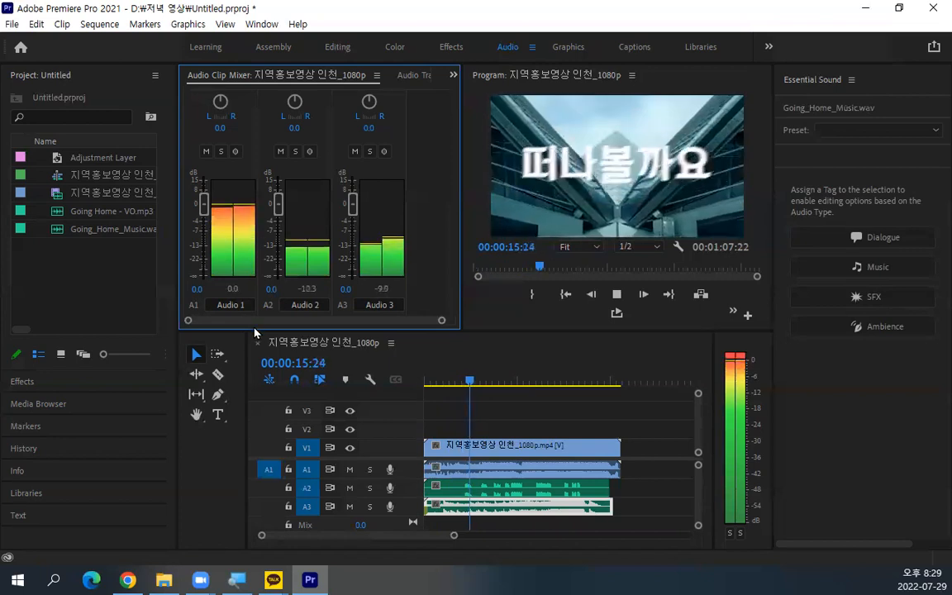
{"action": "key", "text": "space"}
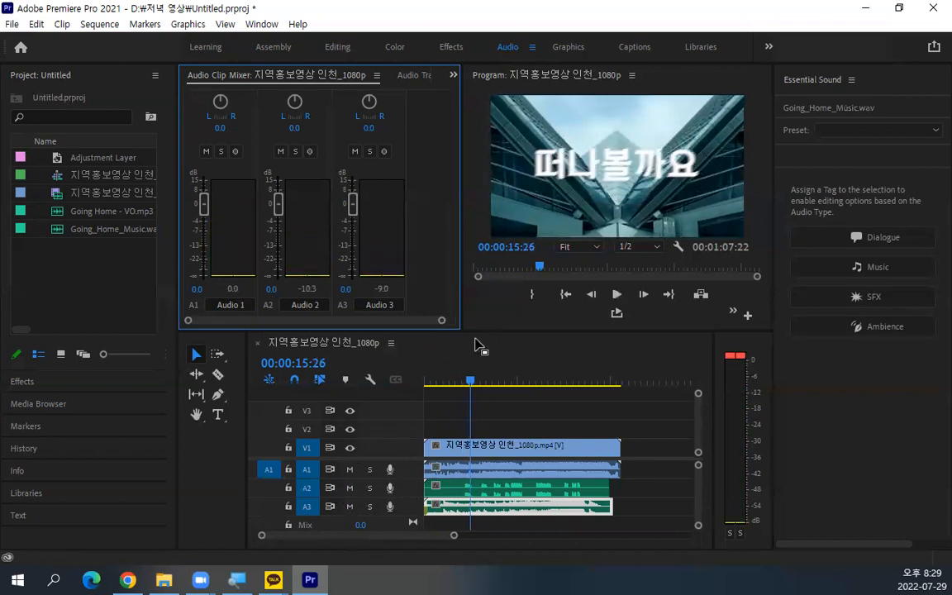
{"action": "left_click", "coordinate": [350, 470]}
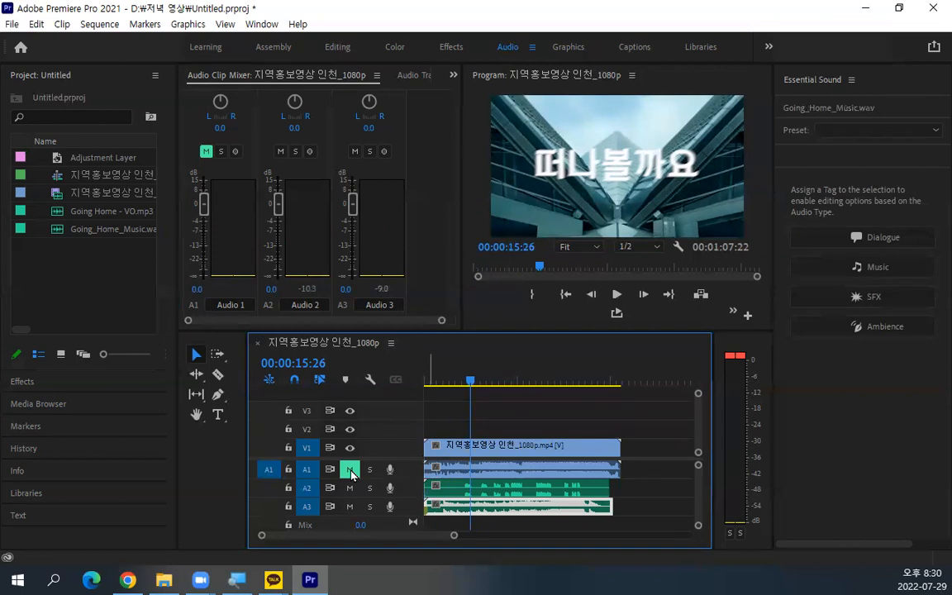
{"action": "key", "text": "space"}
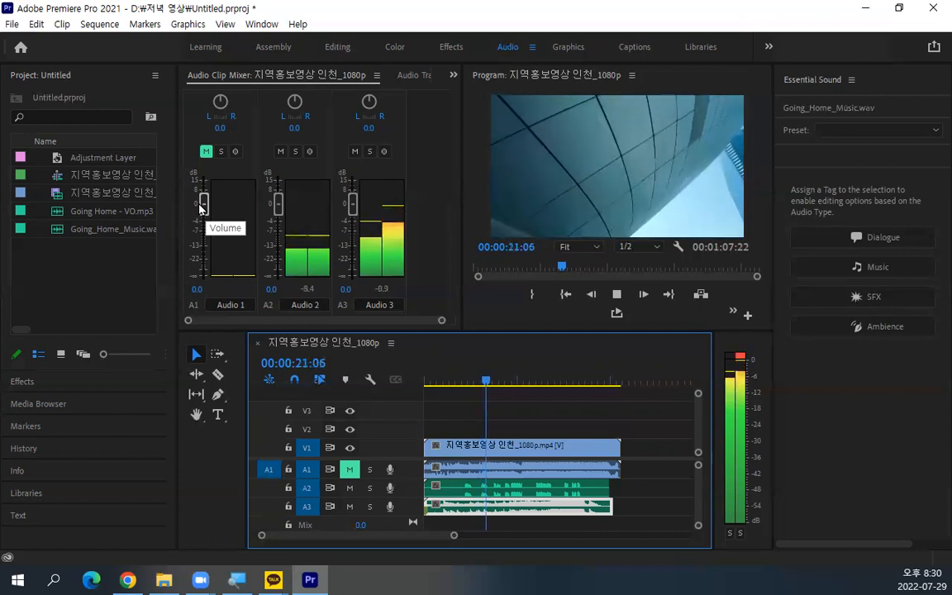
{"action": "key", "text": "space"}
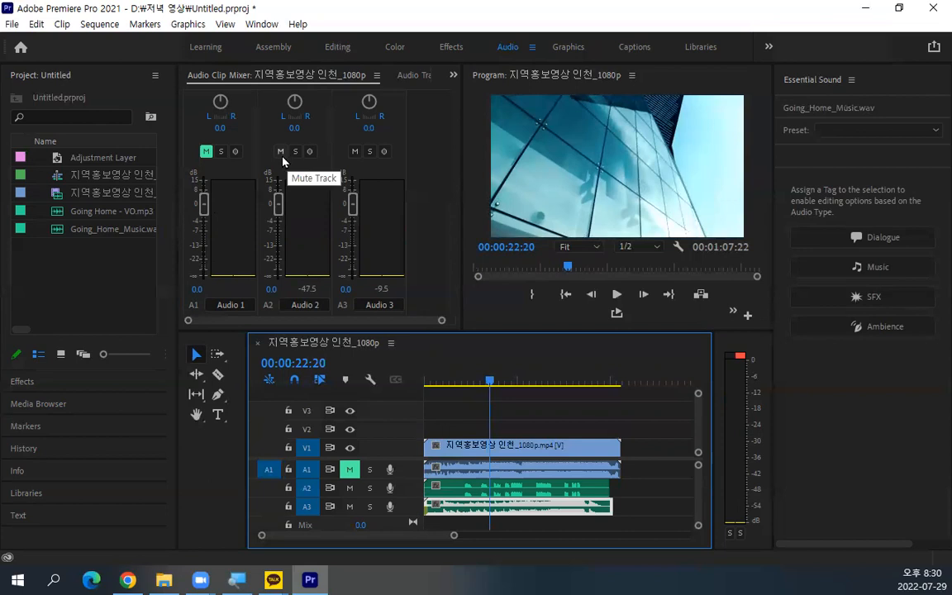
{"action": "left_click", "coordinate": [206, 151]}
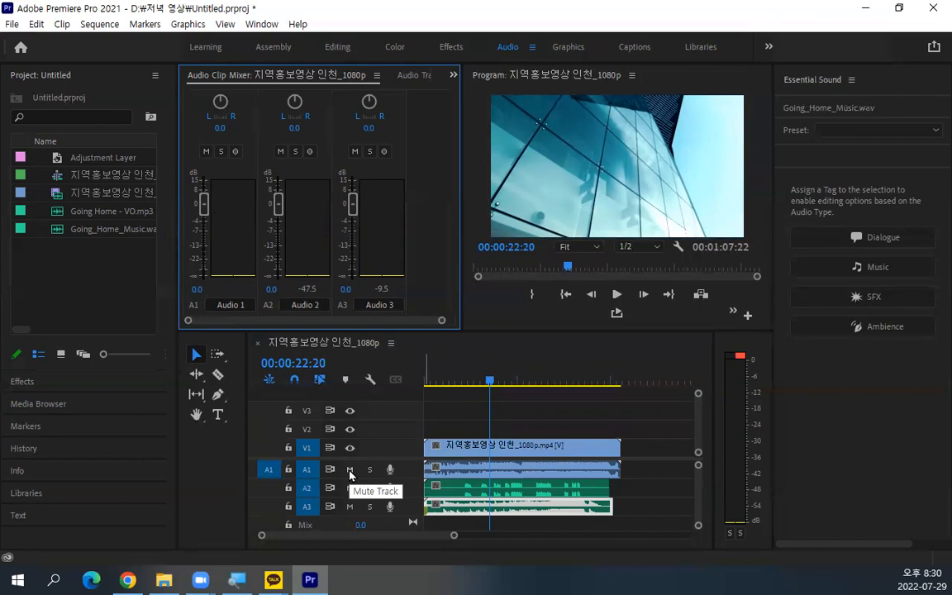
Step: Solo track A1 and play the sequence to hear only its audio
{"action": "left_click", "coordinate": [220, 152]}
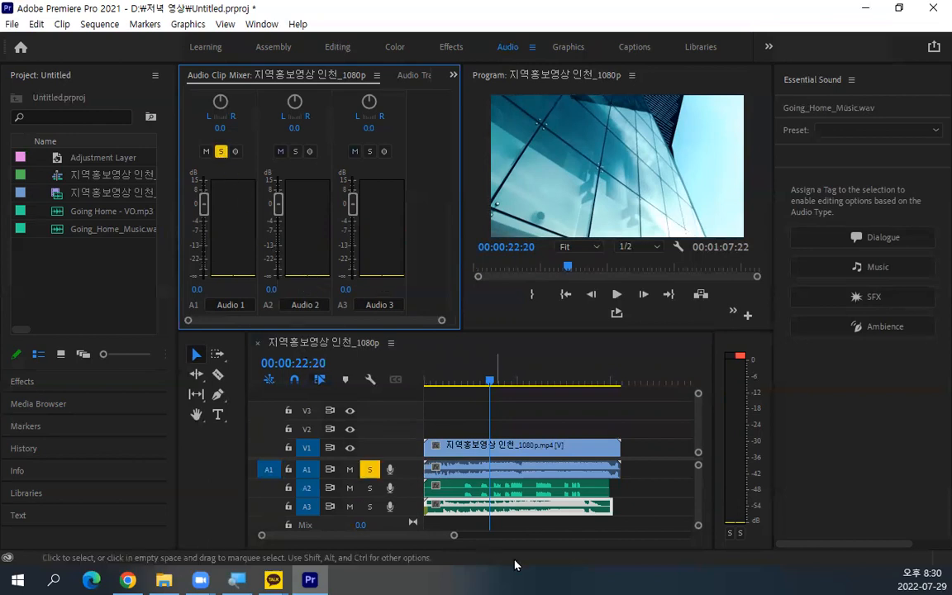
{"action": "key", "text": "space"}
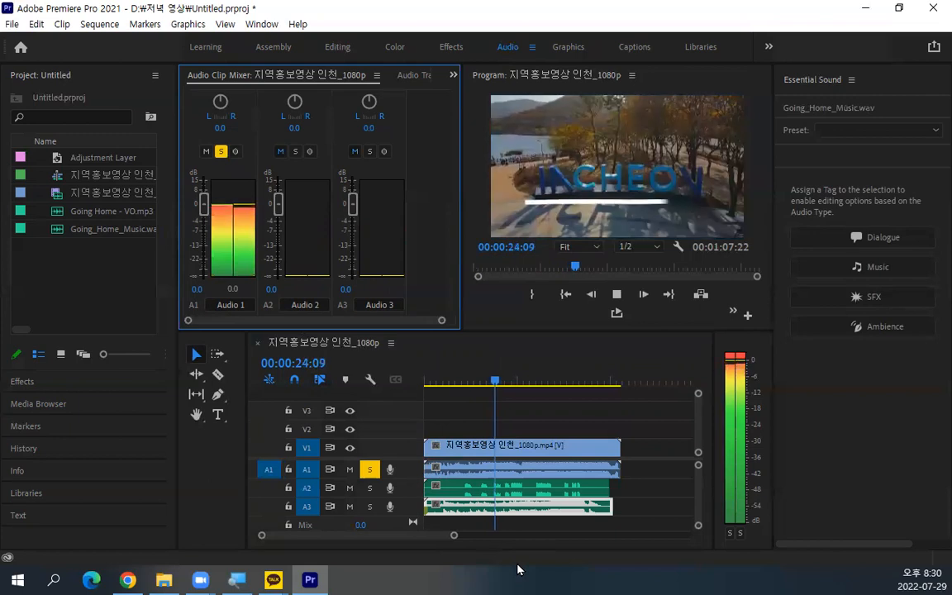
Step: Turn off solo on audio track A1 and lower its clip volume to -16.2 dB in the Audio Clip Mixer during playback
{"action": "left_click", "coordinate": [454, 382]}
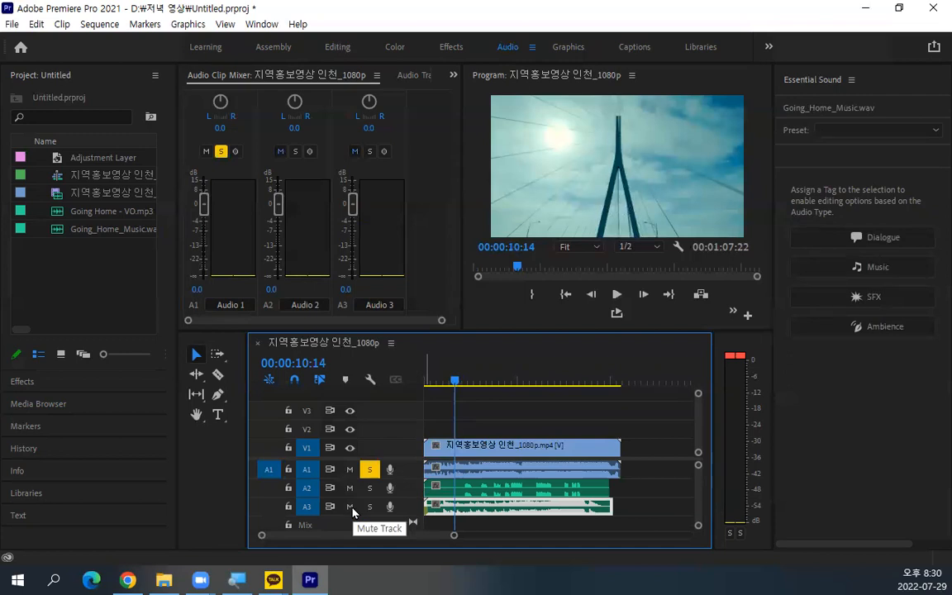
{"action": "left_click", "coordinate": [370, 469]}
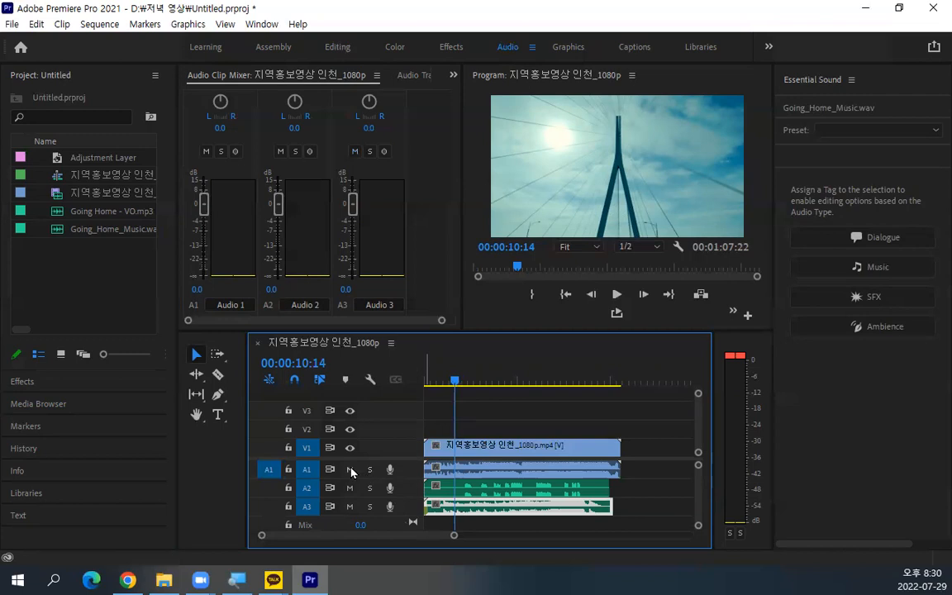
{"action": "left_click", "coordinate": [351, 470]}
{"action": "left_click", "coordinate": [351, 471]}
{"action": "left_click_drag", "start_coordinate": [203, 205], "coordinate": [205, 256]}
{"action": "key", "text": "space"}
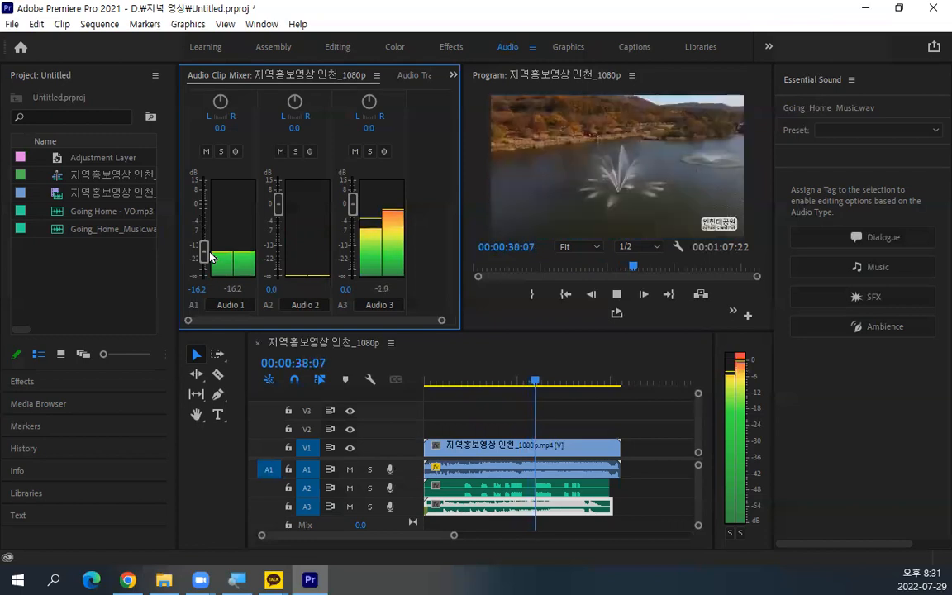
{"action": "key", "text": "space"}
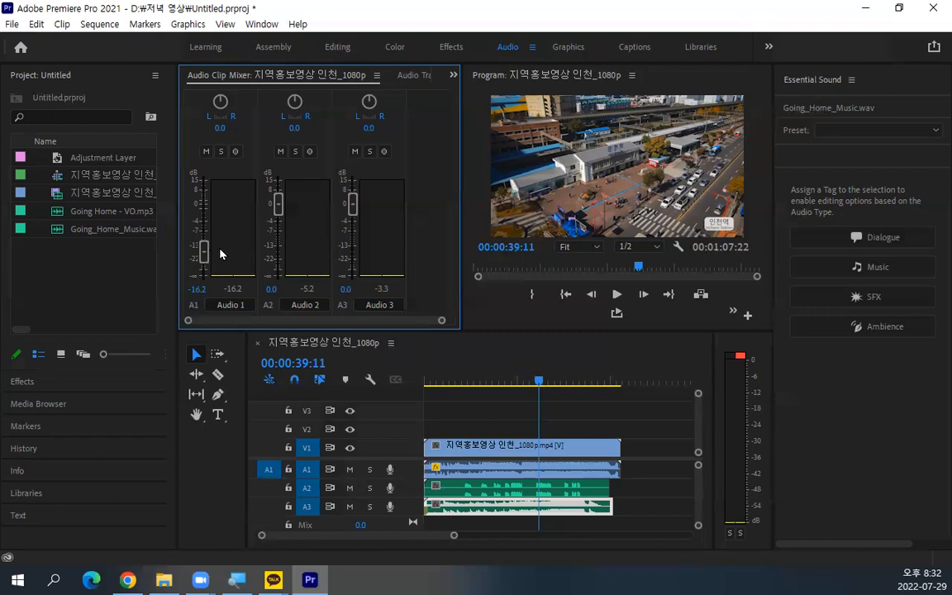
Step: Add one standard audio track after Audio 3, with the number of added video tracks set to 0
{"action": "left_click_drag", "start_coordinate": [406, 330], "coordinate": [416, 245]}
{"action": "left_click_drag", "start_coordinate": [408, 414], "coordinate": [407, 360]}
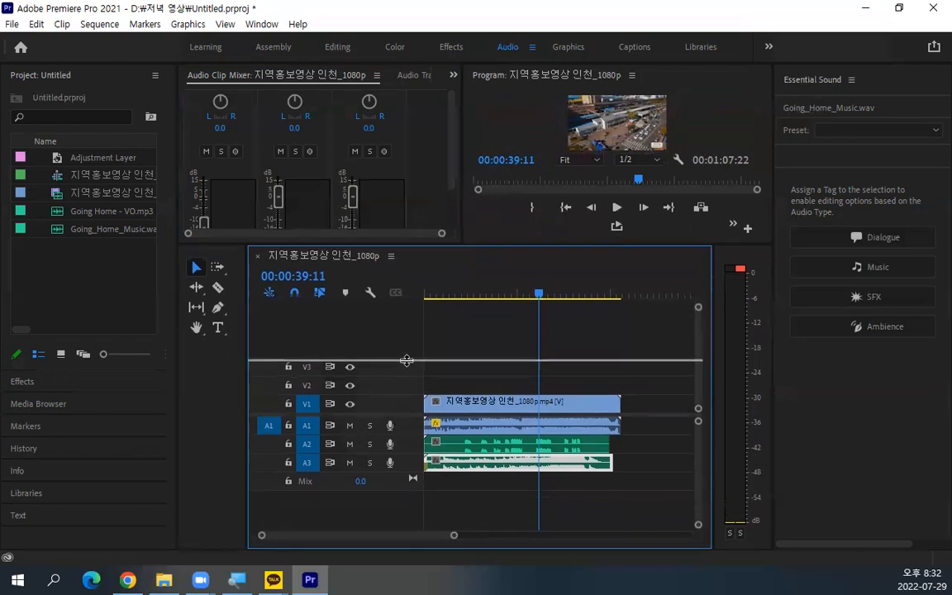
{"action": "right_click", "coordinate": [365, 464]}
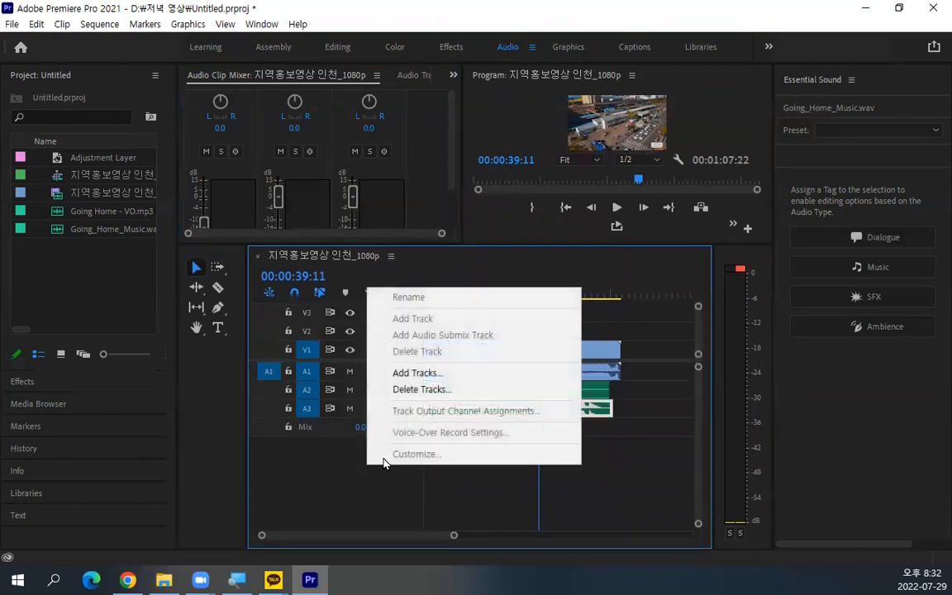
{"action": "left_click", "coordinate": [423, 373]}
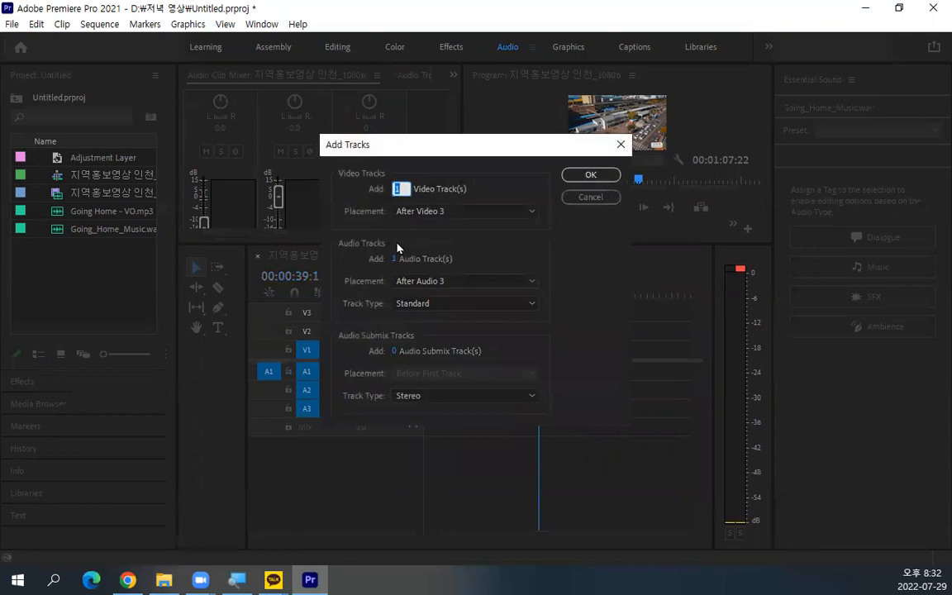
{"action": "type", "text": "0"}
{"action": "left_click", "coordinate": [590, 174]}
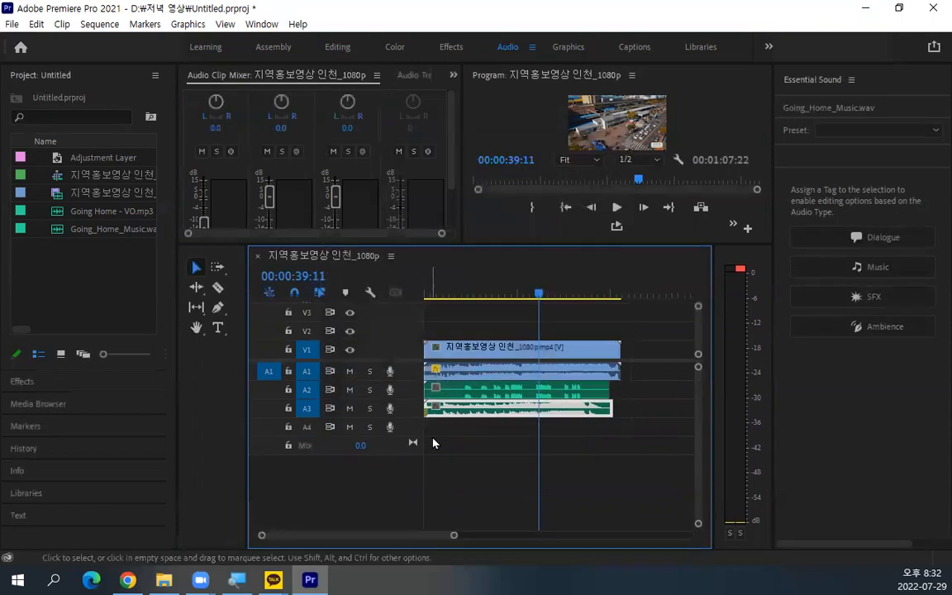
{"action": "left_click", "coordinate": [433, 443]}
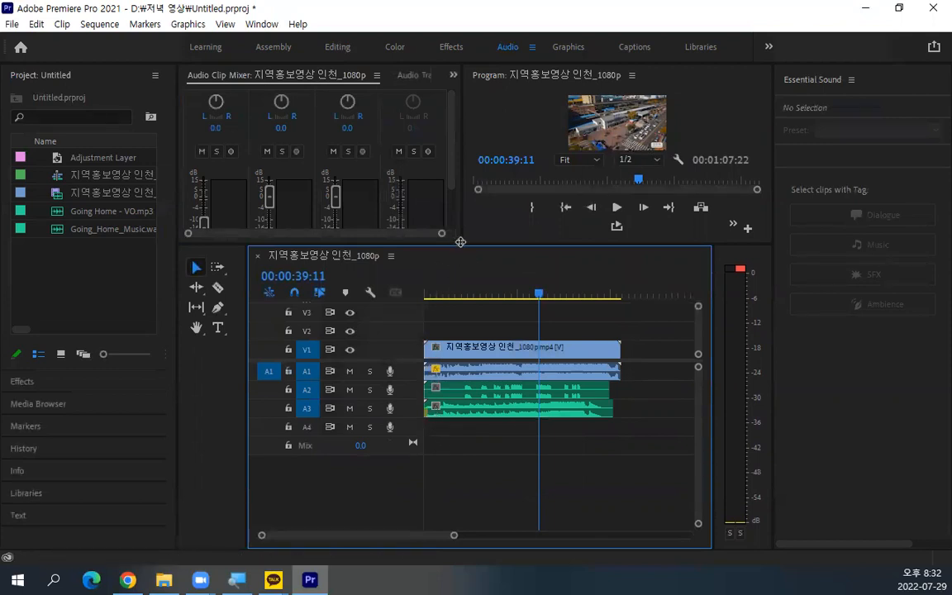
Step: Enlarge the mixer area in height and width and show the Audio Track Mixer
{"action": "left_click_drag", "start_coordinate": [422, 244], "coordinate": [413, 333]}
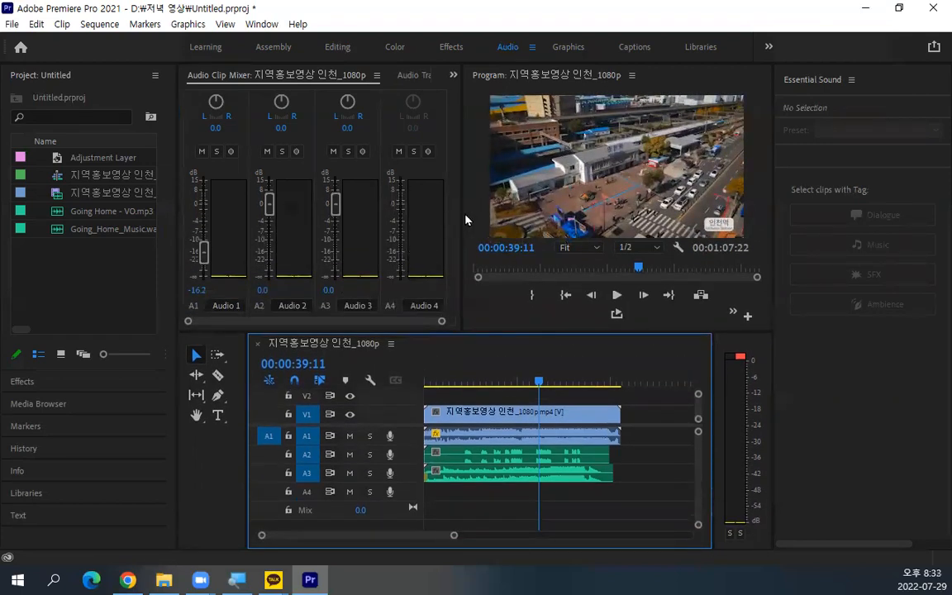
{"action": "left_click_drag", "start_coordinate": [460, 212], "coordinate": [564, 205]}
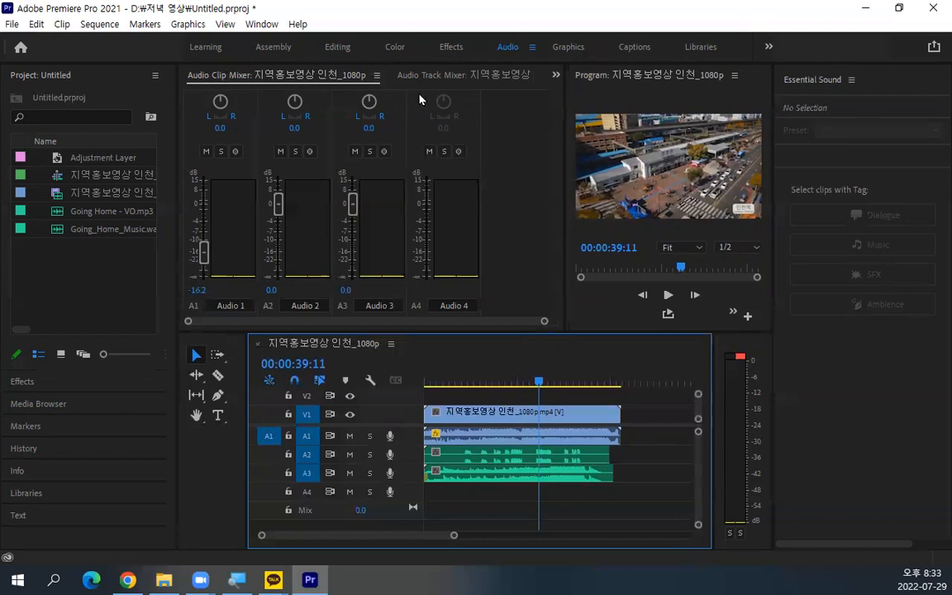
{"action": "left_click", "coordinate": [440, 76]}
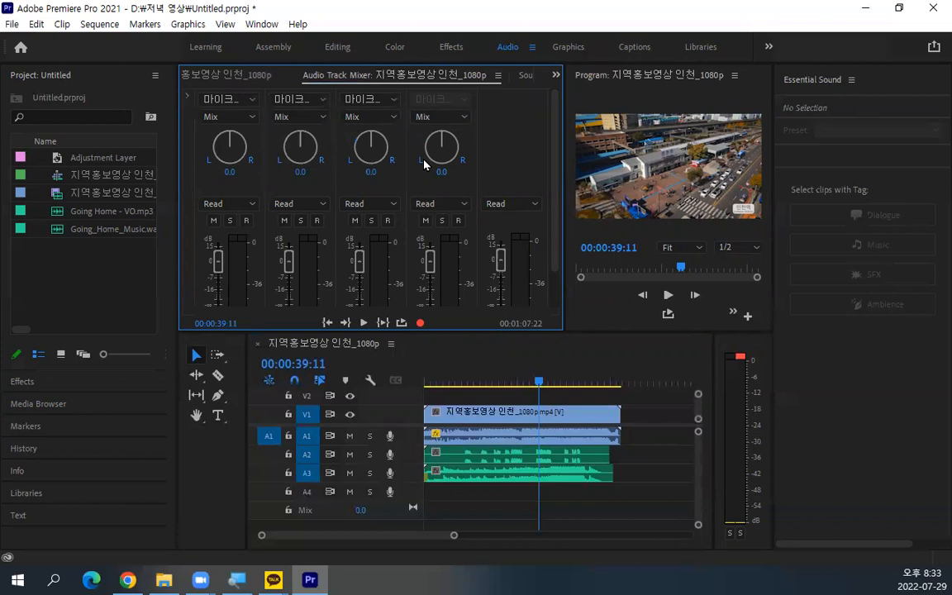
Step: Split the video clip and its linked A1 audio with the Razor tool near the 31-second mark
{"action": "left_click", "coordinate": [218, 376]}
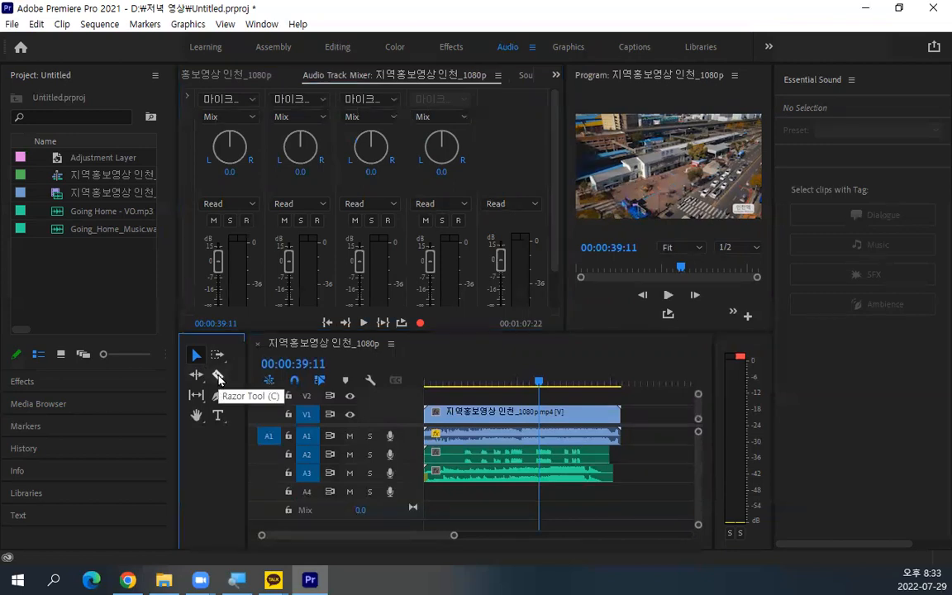
{"action": "left_click", "coordinate": [514, 434]}
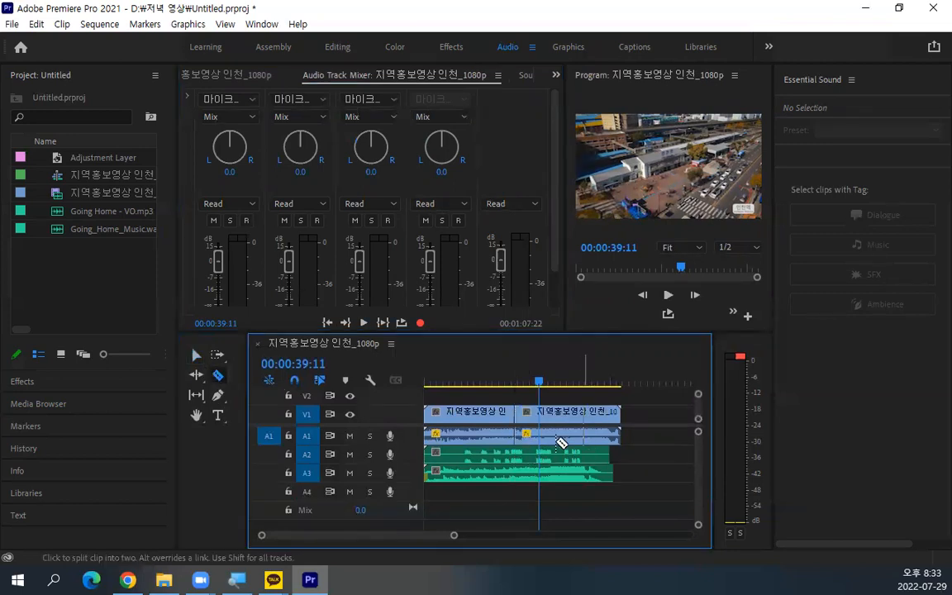
{"action": "left_click", "coordinate": [196, 354]}
Step: In the Audio Clip Mixer, reset the first half's A1 volume to 0 dB and lower the second half's to about -12 dB
{"action": "left_click", "coordinate": [463, 431]}
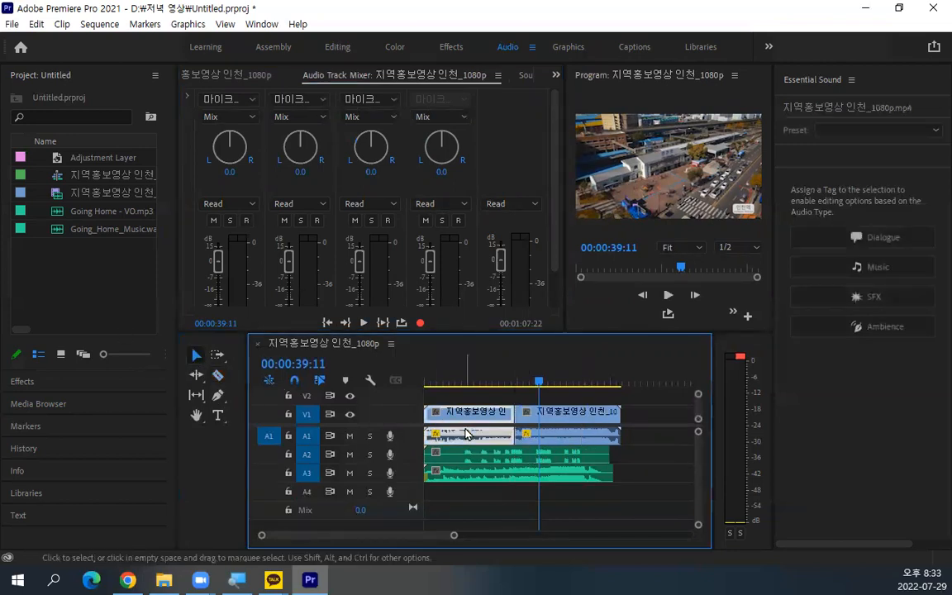
{"action": "left_click_drag", "start_coordinate": [538, 382], "coordinate": [509, 383]}
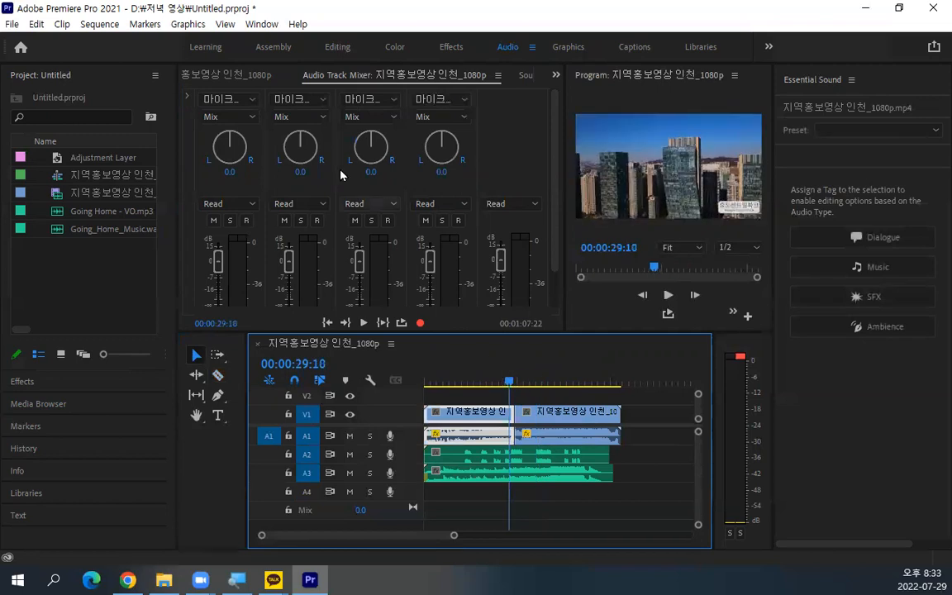
{"action": "left_click", "coordinate": [219, 73]}
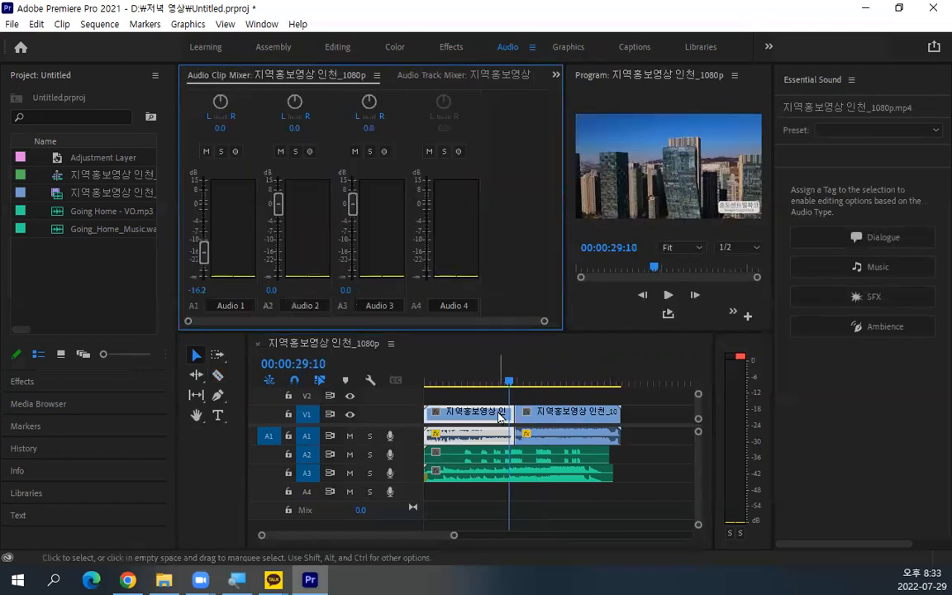
{"action": "double_click", "coordinate": [202, 255]}
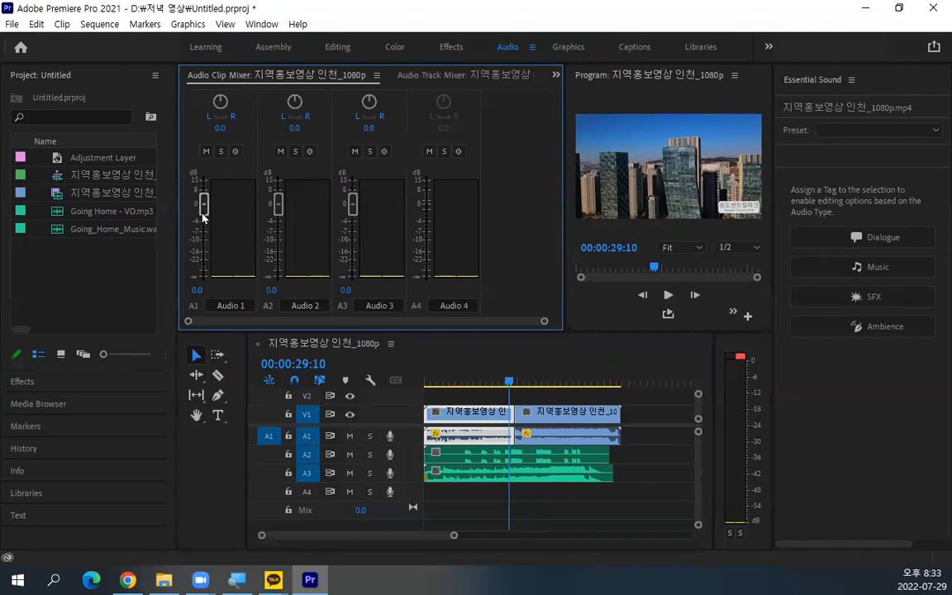
{"action": "left_click_drag", "start_coordinate": [510, 383], "coordinate": [519, 383]}
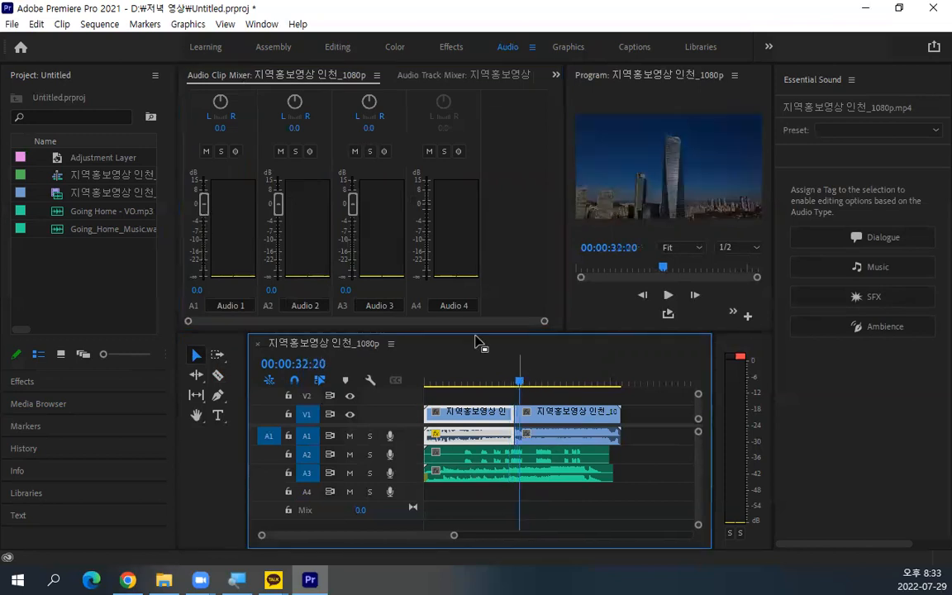
{"action": "left_click_drag", "start_coordinate": [204, 204], "coordinate": [204, 258]}
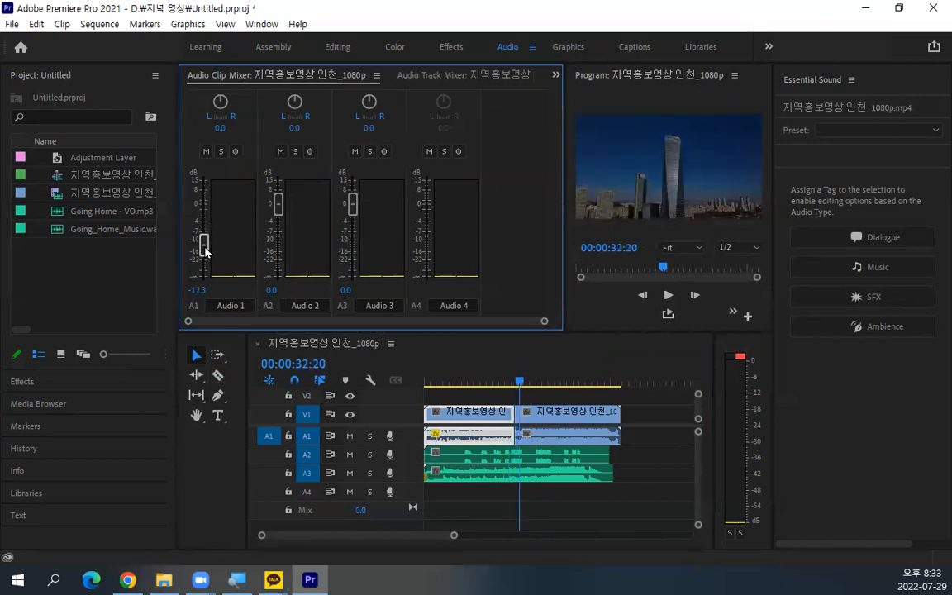
Step: Raise the A1 clip volume of the first half to about -0.3 dB with the playhead just before the cut
{"action": "left_click", "coordinate": [508, 384]}
{"action": "left_click_drag", "start_coordinate": [508, 385], "coordinate": [506, 385]}
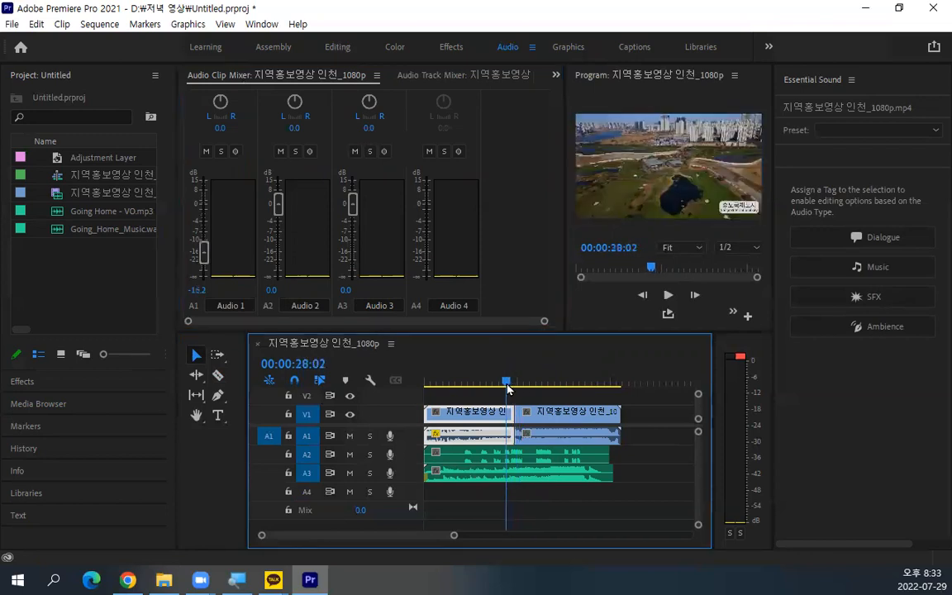
{"action": "left_click_drag", "start_coordinate": [204, 249], "coordinate": [204, 227]}
{"action": "left_click", "coordinate": [544, 415]}
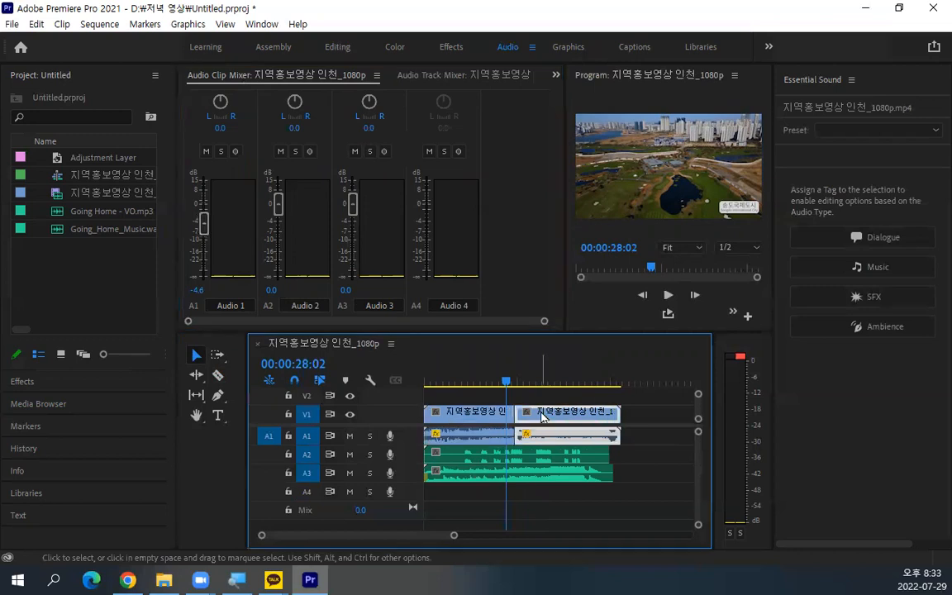
{"action": "mouse_move", "coordinate": [513, 385]}
{"action": "left_mouse_down"}
{"action": "mouse_move", "coordinate": [531, 381]}
{"action": "mouse_move", "coordinate": [511, 386]}
{"action": "left_mouse_up"}
{"action": "left_click_drag", "start_coordinate": [203, 229], "coordinate": [203, 214]}
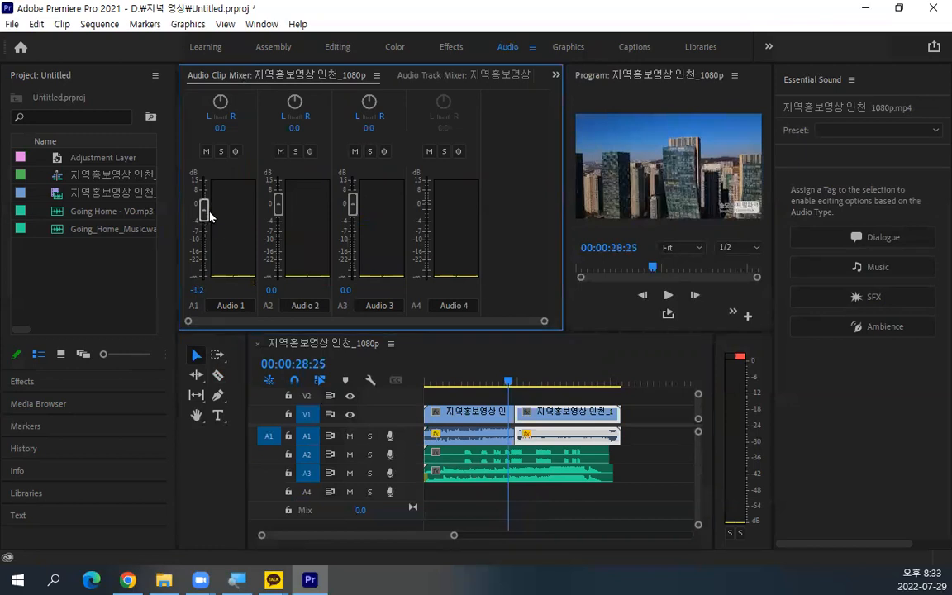
Step: Play the sequence across the cut and lower the second half's A1 clip volume to -43.5 dB
{"action": "left_click", "coordinate": [511, 381]}
{"action": "left_click", "coordinate": [506, 381]}
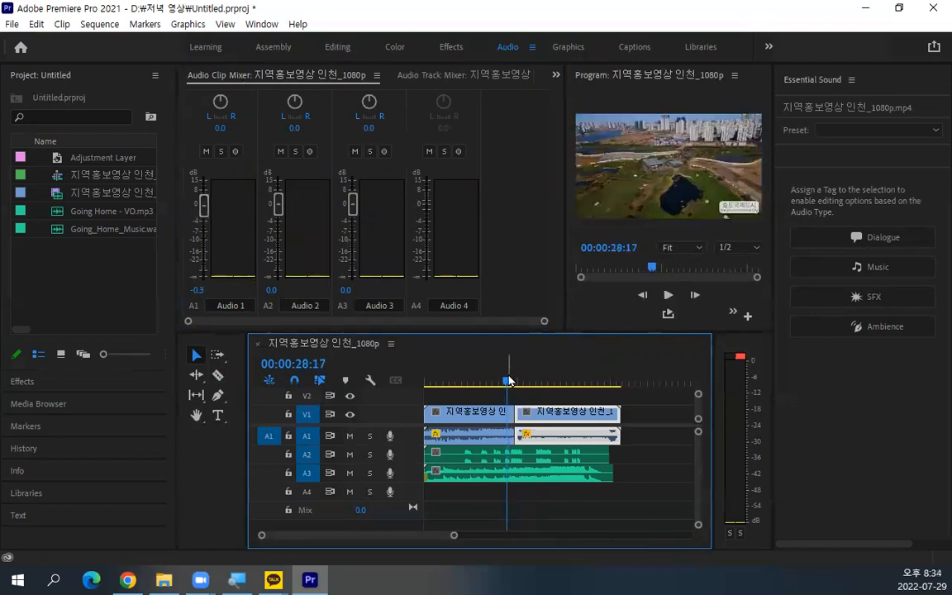
{"action": "key", "text": "space"}
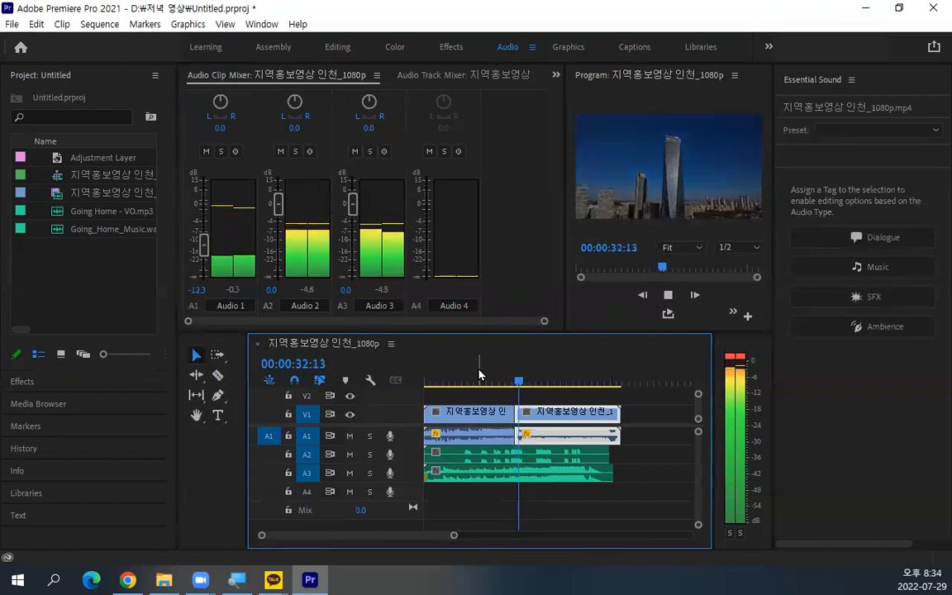
{"action": "left_click_drag", "start_coordinate": [204, 256], "coordinate": [204, 273]}
Step: Solo track A1 and play from before the cut into the second half to compare the two clip volumes
{"action": "left_click_drag", "start_coordinate": [529, 383], "coordinate": [484, 382]}
{"action": "left_click", "coordinate": [370, 435]}
{"action": "key", "text": "space"}
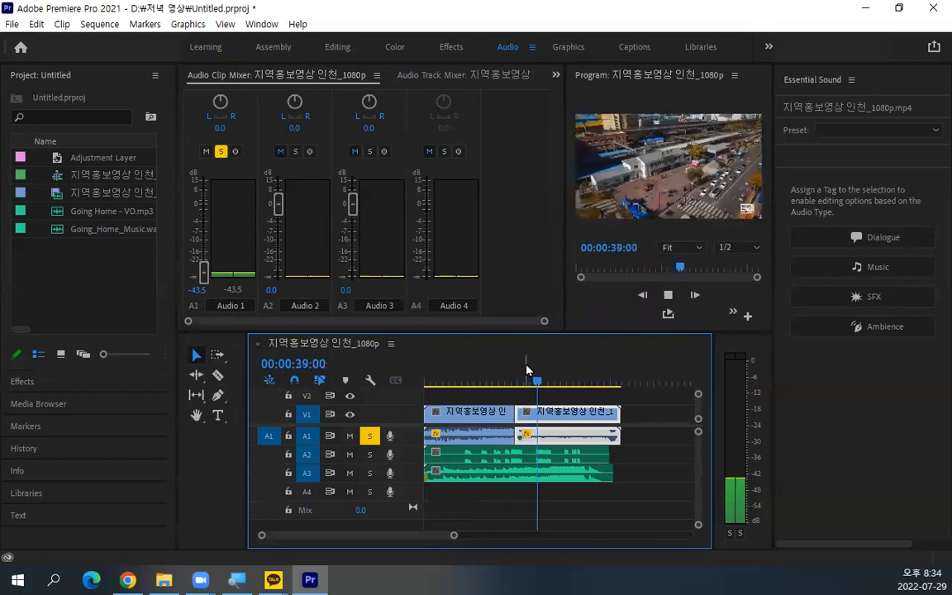
{"action": "key", "text": "space"}
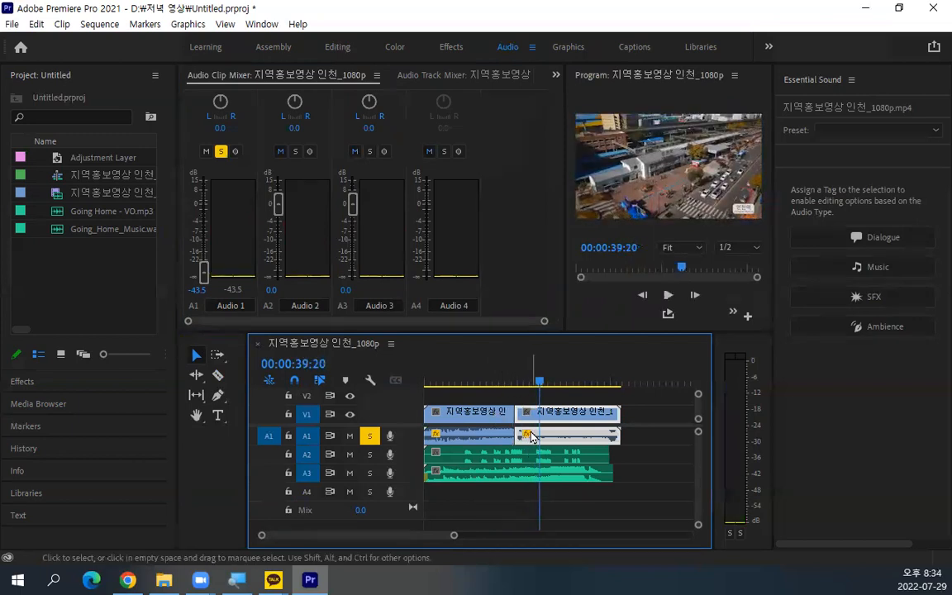
Step: Reset the second half's A1 clip volume to 0 dB and turn off solo on track A1
{"action": "double_click", "coordinate": [207, 277]}
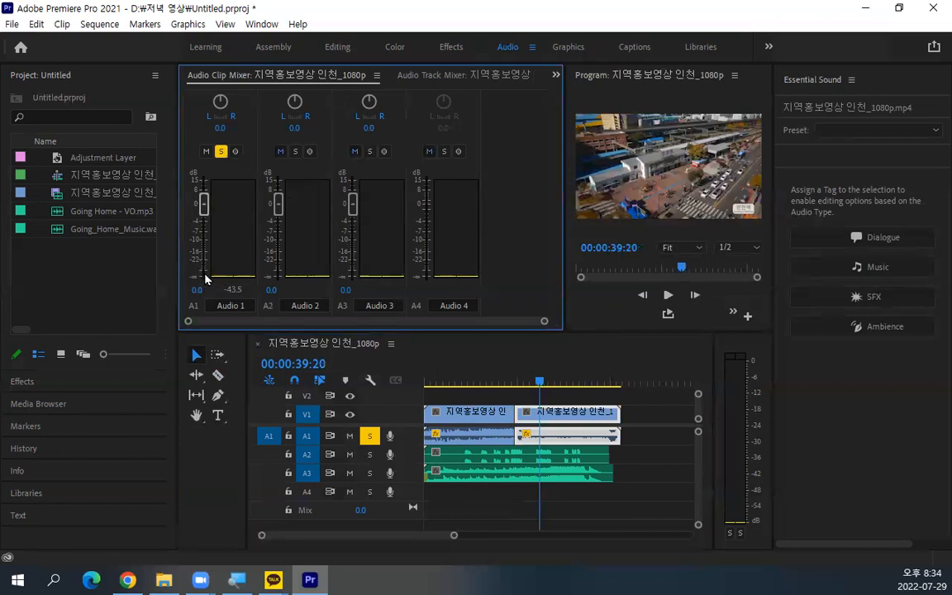
{"action": "left_click", "coordinate": [480, 434]}
{"action": "left_click", "coordinate": [206, 204]}
{"action": "left_click", "coordinate": [369, 435]}
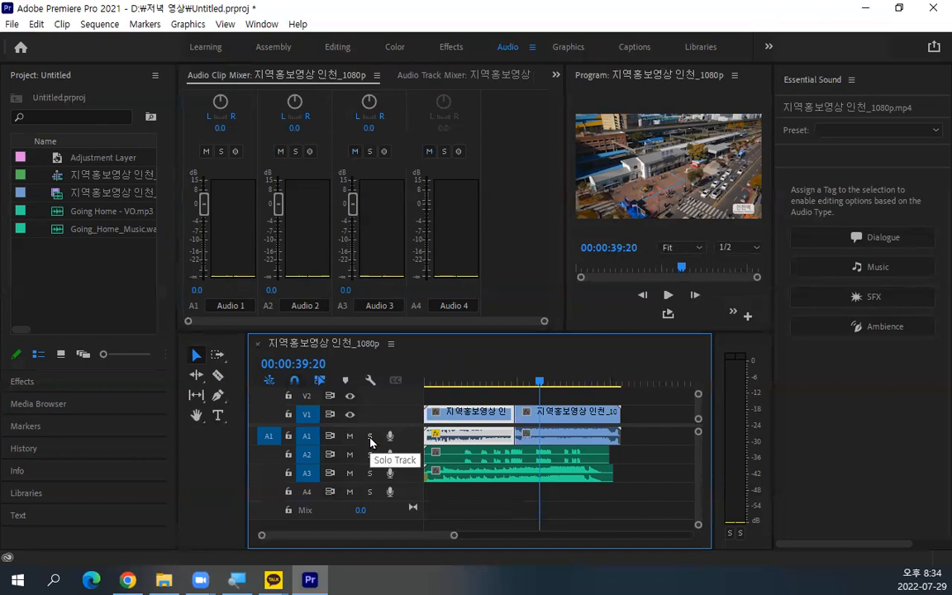
Step: Remove the first half's motion, opacity, time remapping, volume, channel volume and panner attributes
{"action": "left_click_drag", "start_coordinate": [203, 203], "coordinate": [205, 208]}
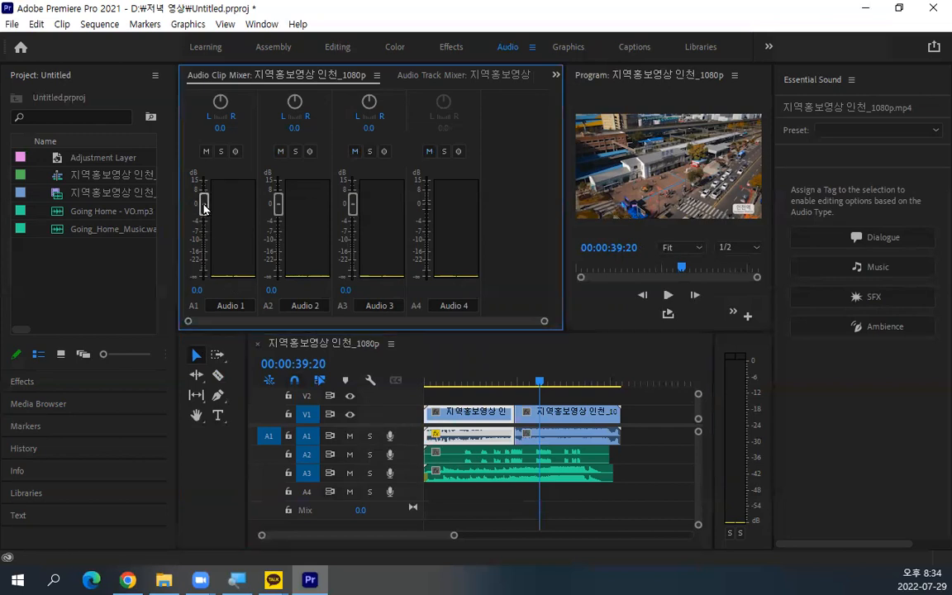
{"action": "left_click_drag", "start_coordinate": [501, 382], "coordinate": [497, 381]}
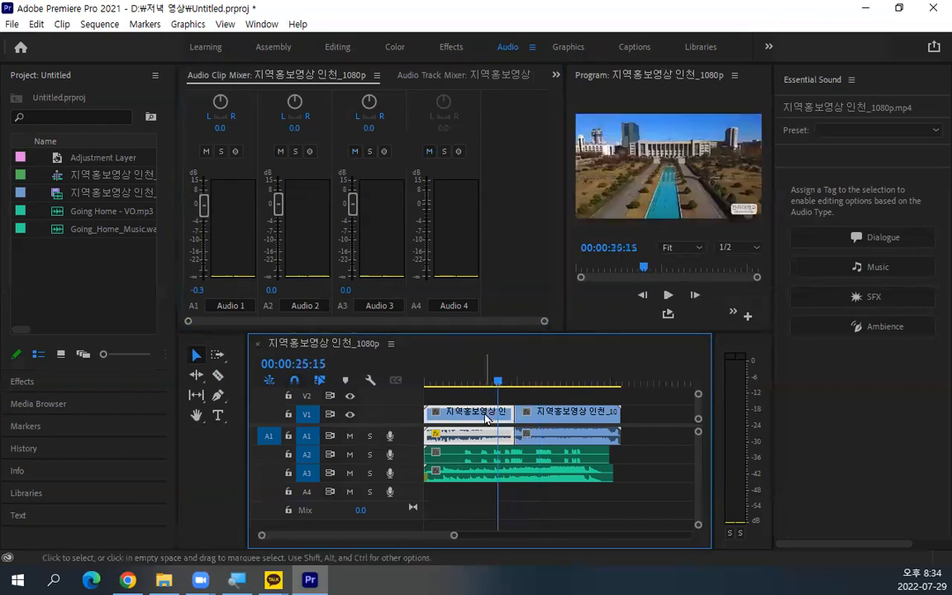
{"action": "left_click", "coordinate": [37, 24]}
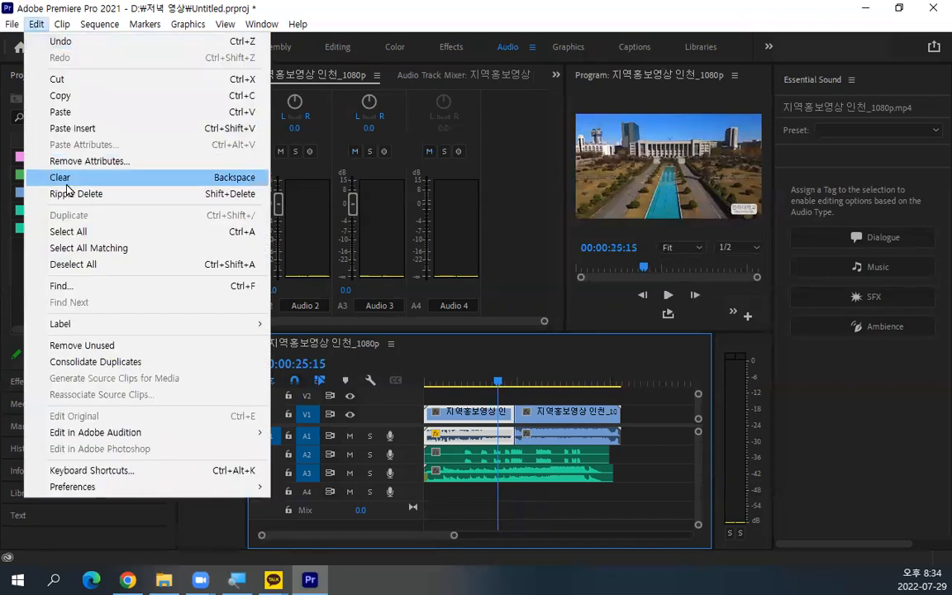
{"action": "left_click", "coordinate": [90, 160]}
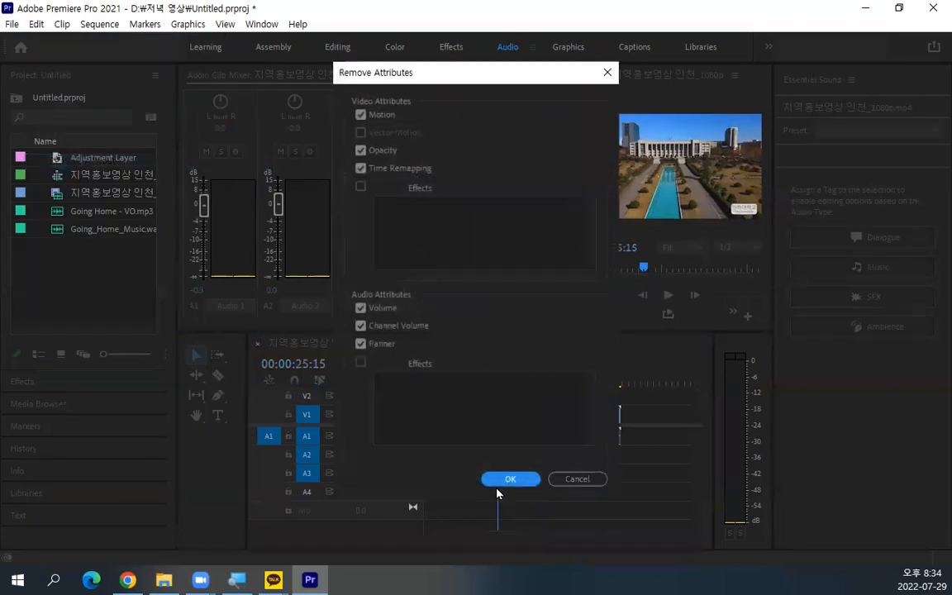
{"action": "left_click", "coordinate": [506, 478]}
Step: Play a short stretch from 00:00:33:05 with the Audio Track Mixer shown and solo track A1
{"action": "left_click_drag", "start_coordinate": [497, 381], "coordinate": [519, 382]}
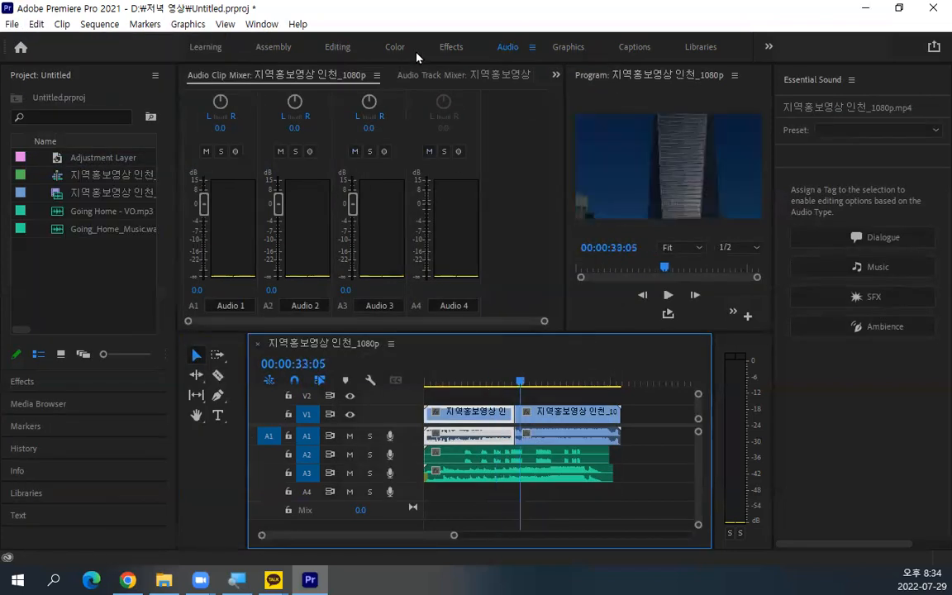
{"action": "left_click", "coordinate": [442, 76]}
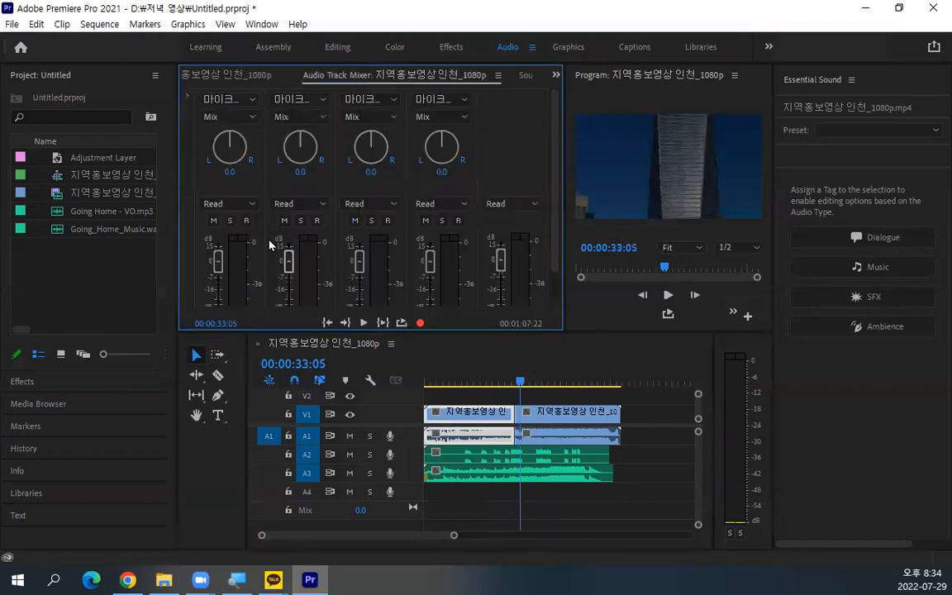
{"action": "key", "text": "space"}
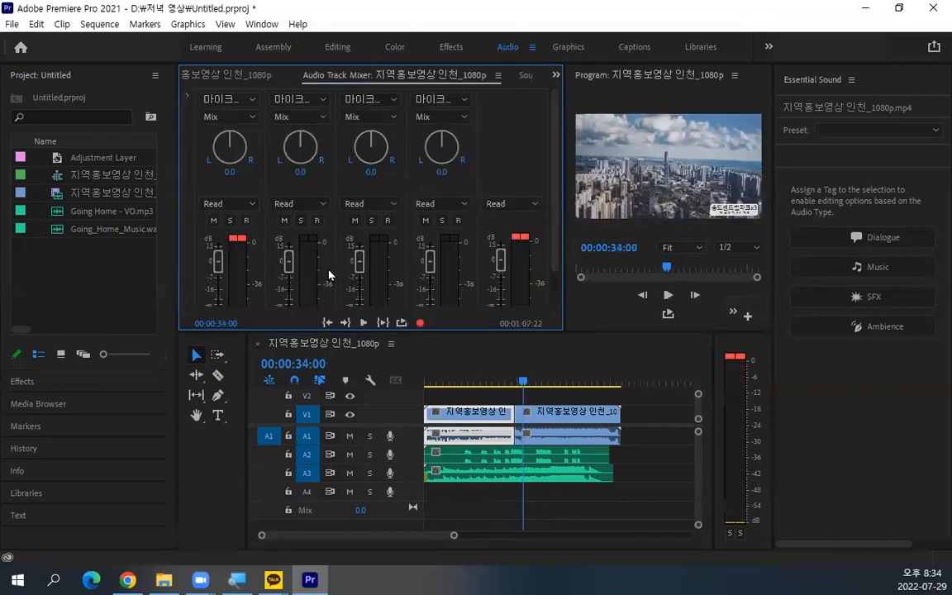
{"action": "left_click", "coordinate": [369, 436]}
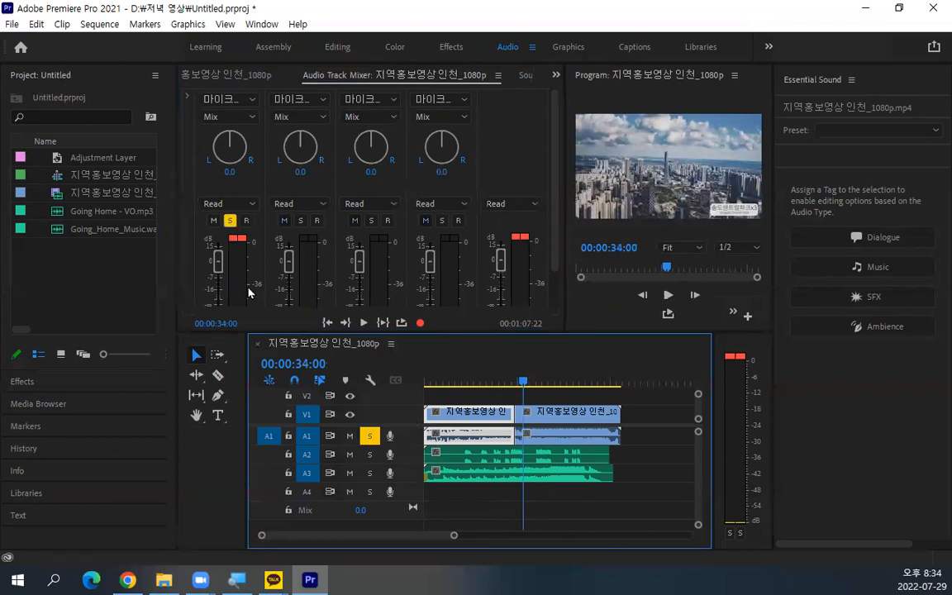
Step: Lower track A1's volume to -11.8 dB in the Audio Track Mixer and play the sequence across the cut
{"action": "left_click_drag", "start_coordinate": [217, 262], "coordinate": [218, 302]}
{"action": "key", "text": "space"}
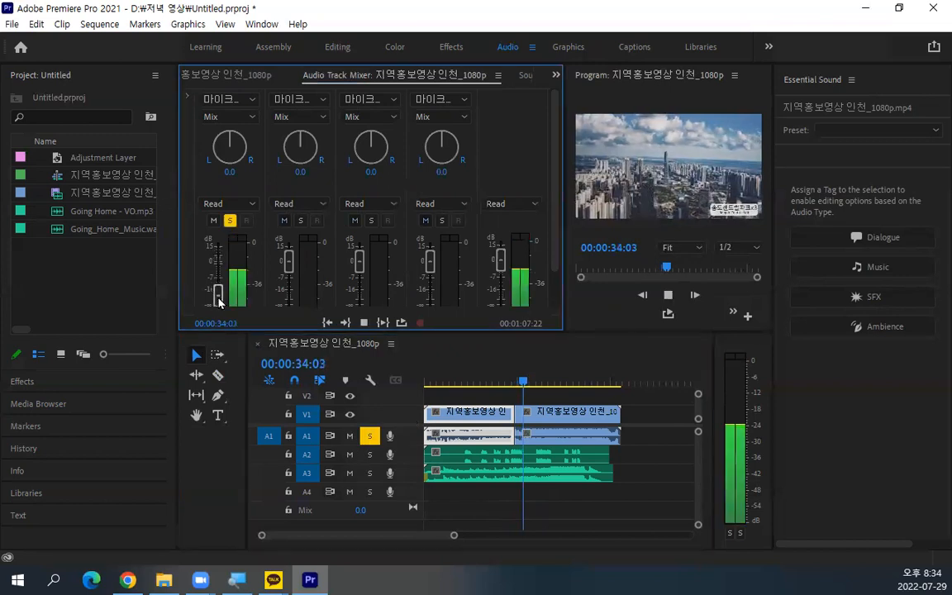
{"action": "scroll", "coordinate": [260, 274], "scroll_direction": "down", "scroll_amount": 1}
{"action": "mouse_move", "coordinate": [217, 260]}
{"action": "left_mouse_down"}
{"action": "mouse_move", "coordinate": [224, 217]}
{"action": "mouse_move", "coordinate": [218, 246]}
{"action": "left_mouse_up"}
{"action": "left_click", "coordinate": [501, 381]}
{"action": "key", "text": "space"}
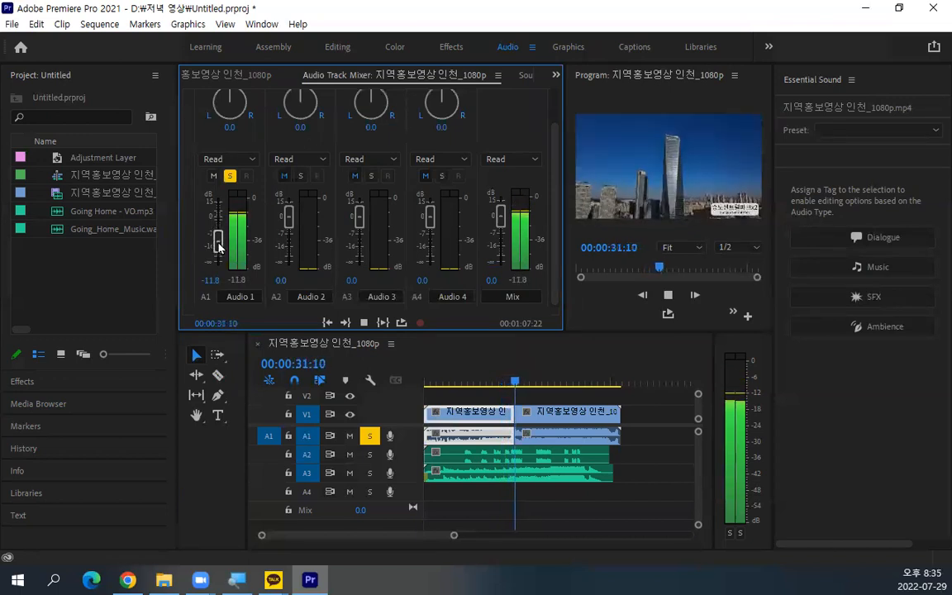
{"action": "key", "text": "space"}
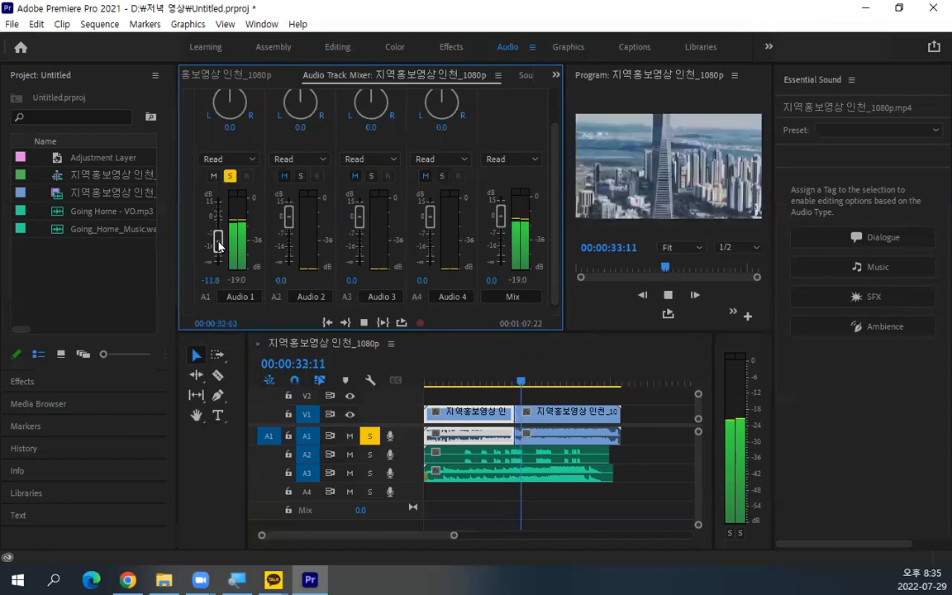
Step: Select the second half and play from before the cut, viewing its levels in the Audio Clip Mixer and the Audio Track Mixer
{"action": "left_click", "coordinate": [547, 435]}
{"action": "left_click", "coordinate": [662, 446]}
{"action": "left_click", "coordinate": [552, 435]}
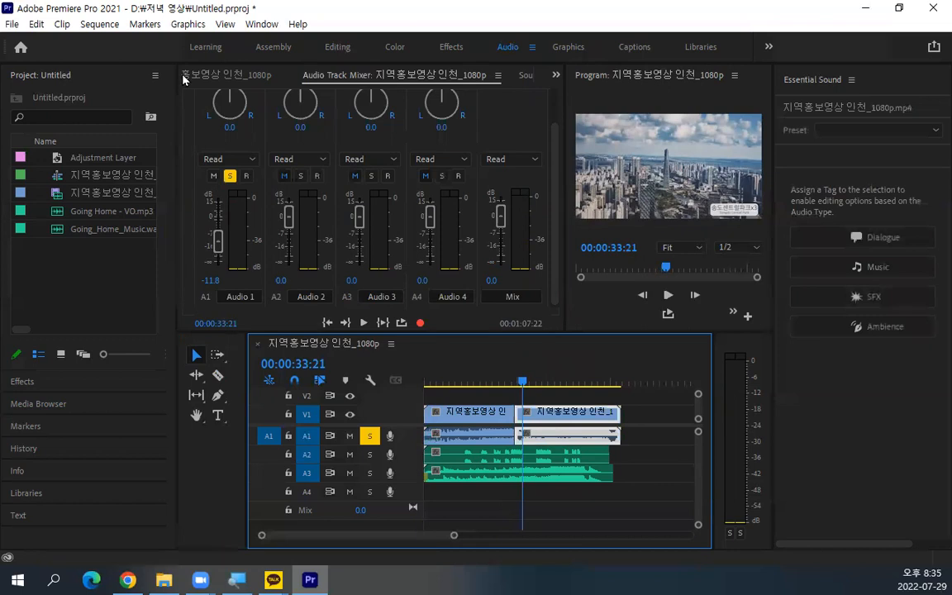
{"action": "left_click", "coordinate": [231, 76]}
{"action": "mouse_move", "coordinate": [520, 382]}
{"action": "left_mouse_down"}
{"action": "mouse_move", "coordinate": [491, 382]}
{"action": "mouse_move", "coordinate": [541, 384]}
{"action": "mouse_move", "coordinate": [505, 376]}
{"action": "left_mouse_up"}
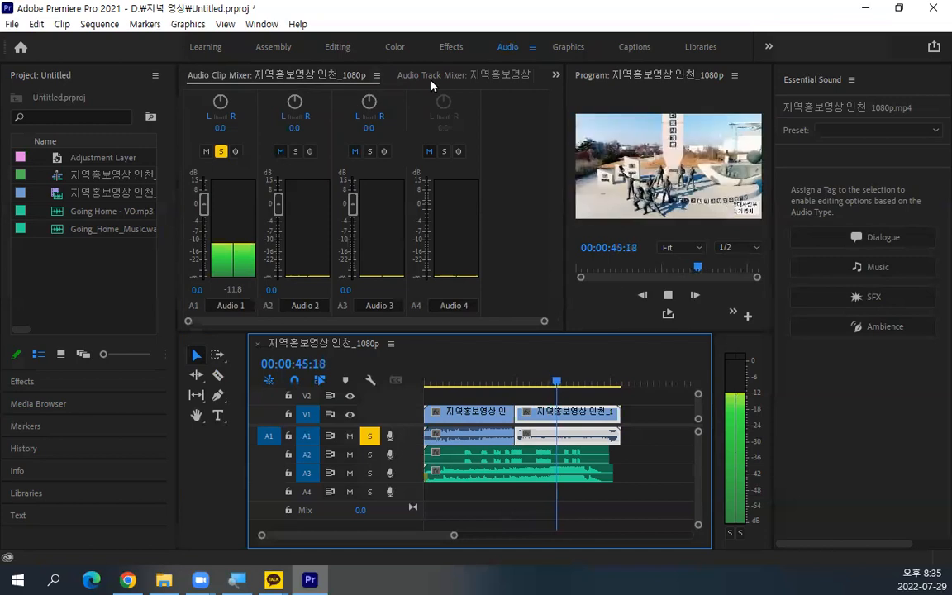
{"action": "left_click", "coordinate": [387, 73]}
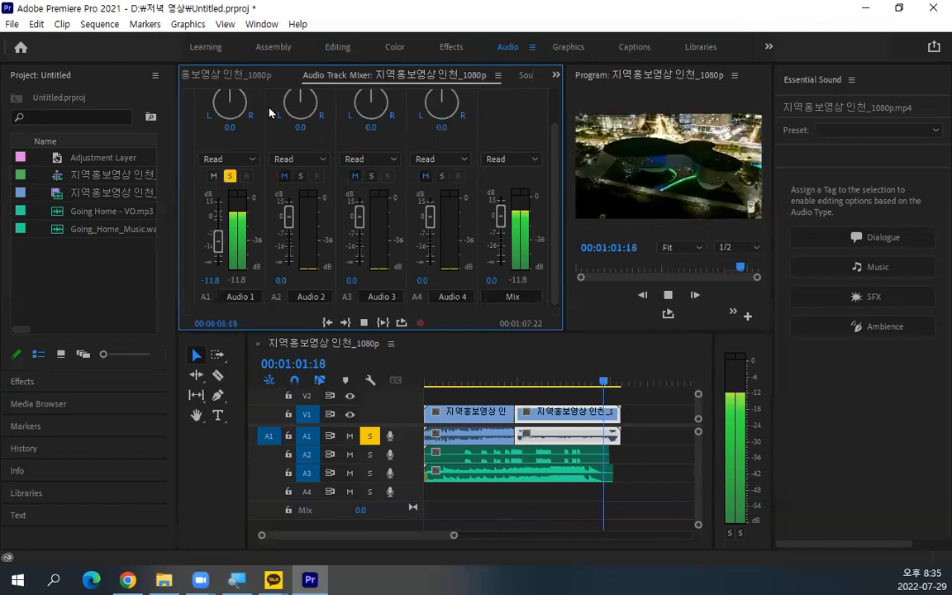
Step: Pan track A2 to 2.2 and track A1 to -82.2, and play the sequence from the start
{"action": "left_click_drag", "start_coordinate": [286, 106], "coordinate": [286, 103]}
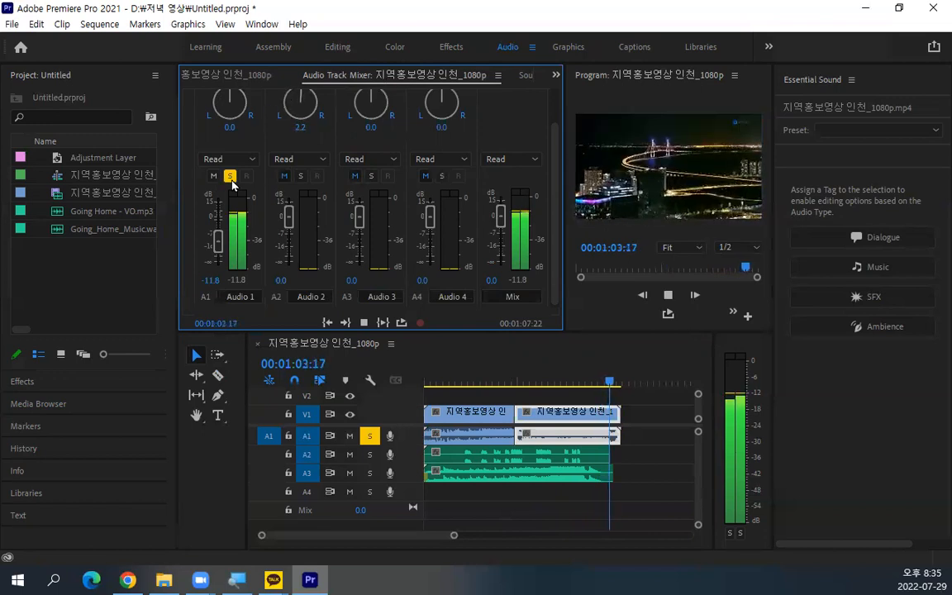
{"action": "key", "text": "space"}
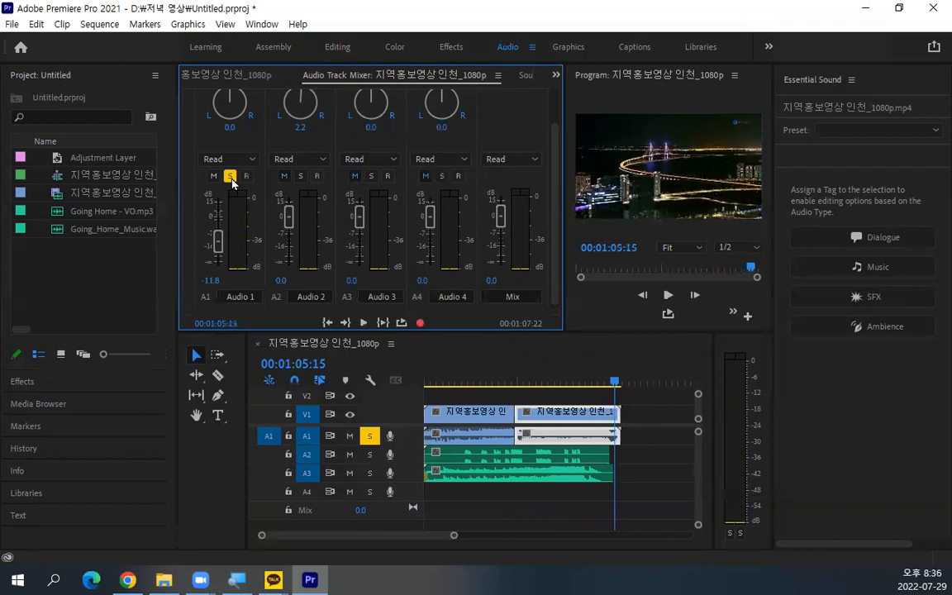
{"action": "left_click_drag", "start_coordinate": [224, 94], "coordinate": [223, 99]}
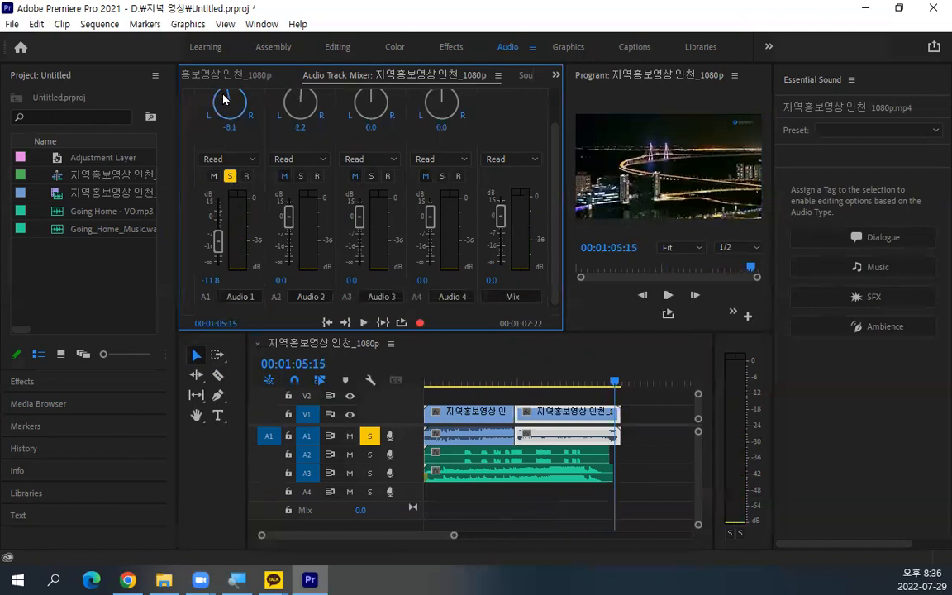
{"action": "key", "text": "space"}
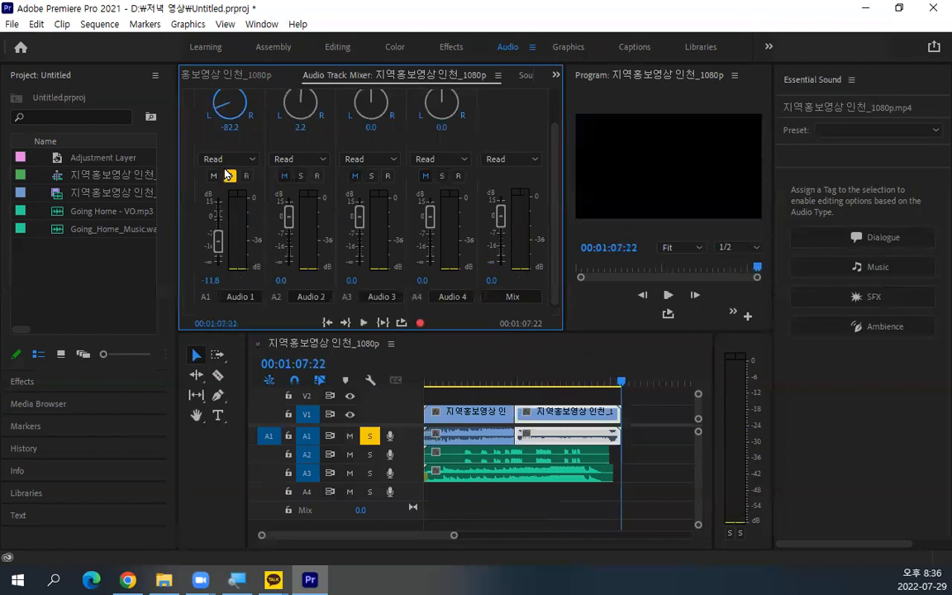
{"action": "left_click", "coordinate": [426, 381]}
{"action": "key", "text": "space"}
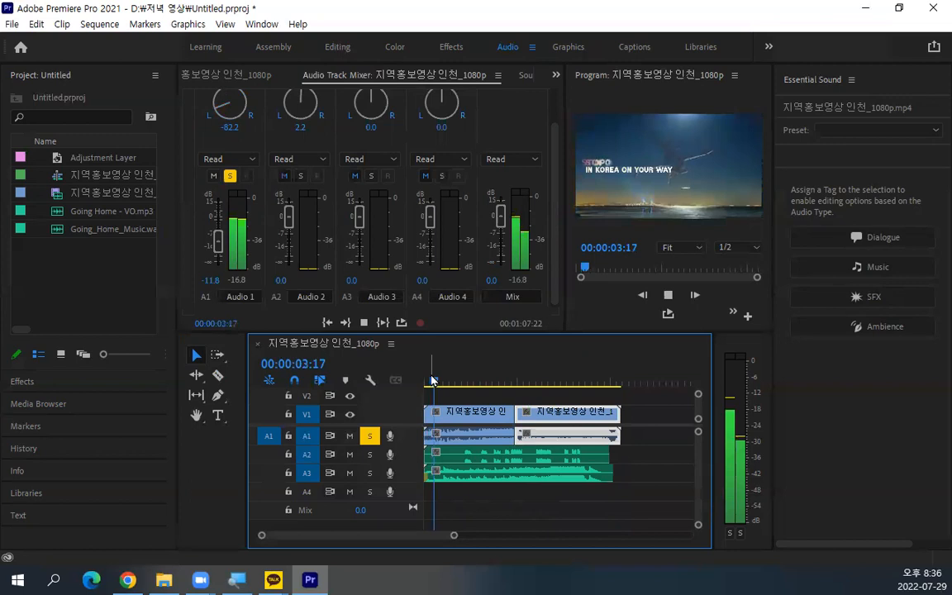
Step: Raise track A1's volume to 15.0 dB during playback
{"action": "left_click", "coordinate": [219, 246]}
{"action": "left_click_drag", "start_coordinate": [220, 246], "coordinate": [218, 200]}
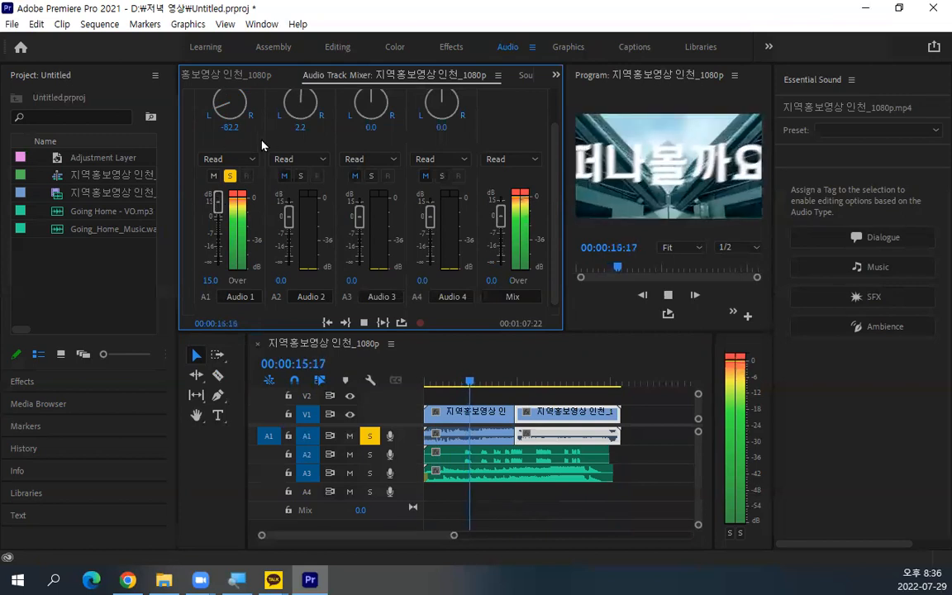
Step: Reset track A1's pan to 0.0 and its volume to 0.0 dB, and stop playback
{"action": "left_click_drag", "start_coordinate": [221, 114], "coordinate": [374, 188]}
{"action": "left_click_drag", "start_coordinate": [93, 102], "coordinate": [228, 97]}
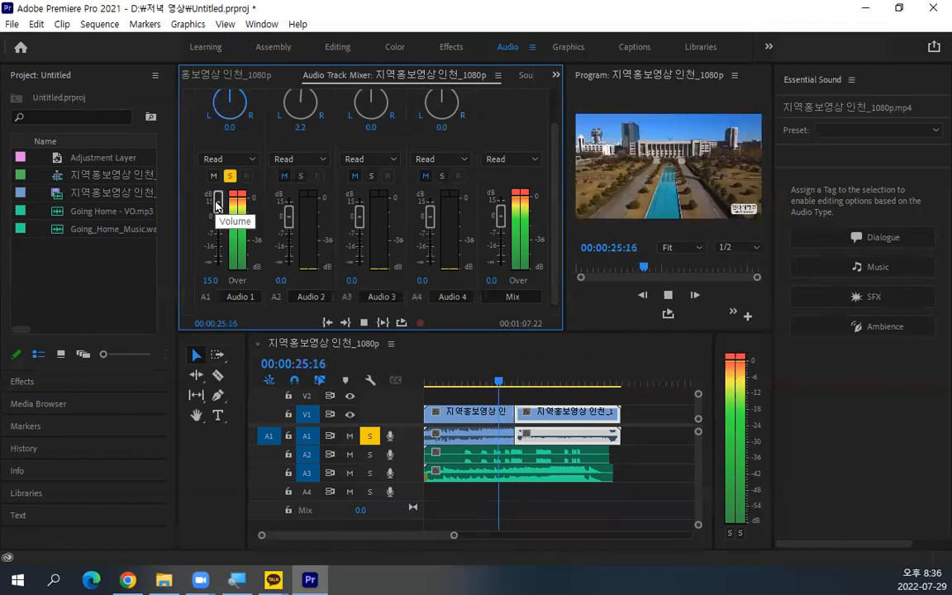
{"action": "left_click_drag", "start_coordinate": [218, 201], "coordinate": [219, 218]}
{"action": "key", "text": "space"}
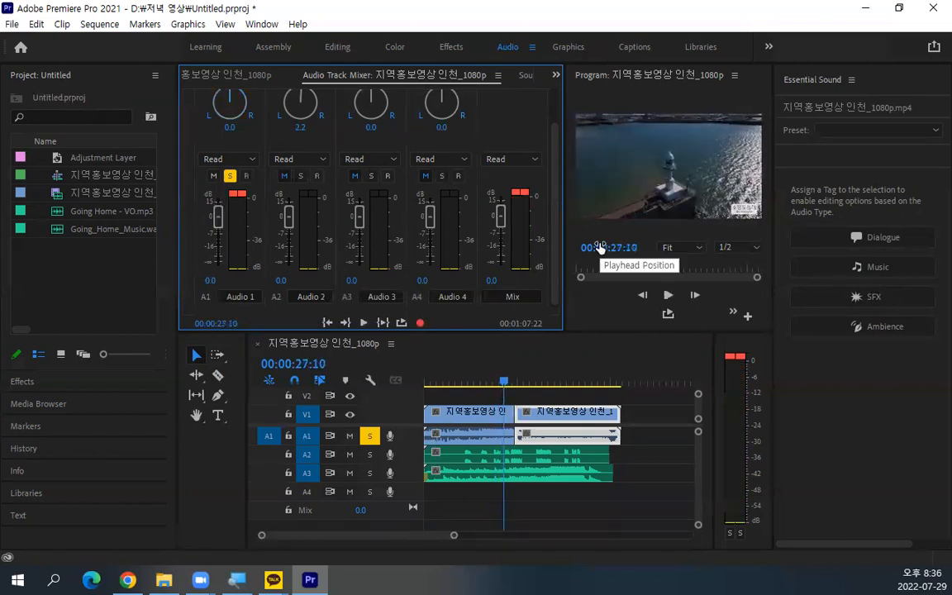
Step: Pan the first half's A1 audio to -100.0 in the Audio Clip Mixer and play that half
{"action": "left_click", "coordinate": [469, 415]}
{"action": "left_click", "coordinate": [251, 75]}
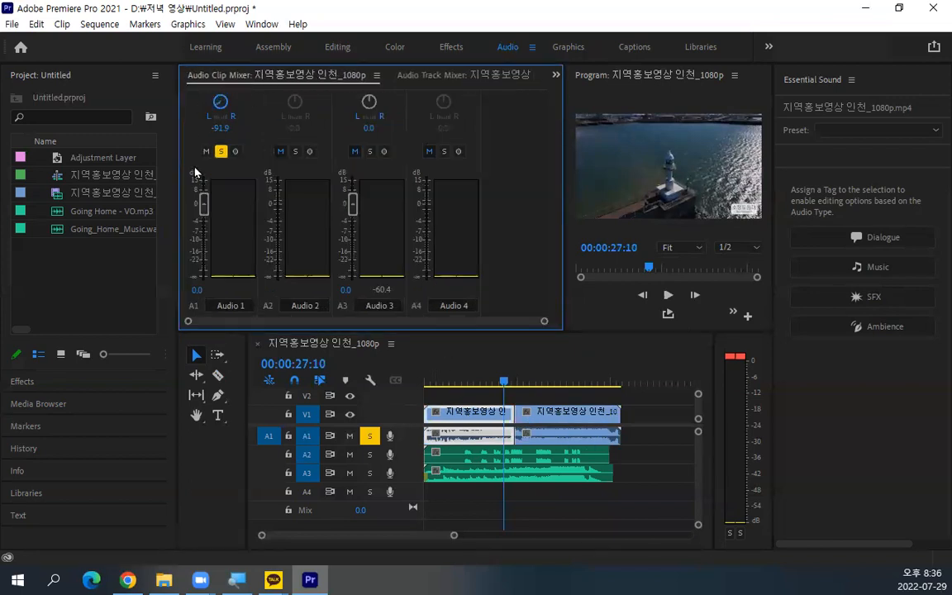
{"action": "key", "text": "space"}
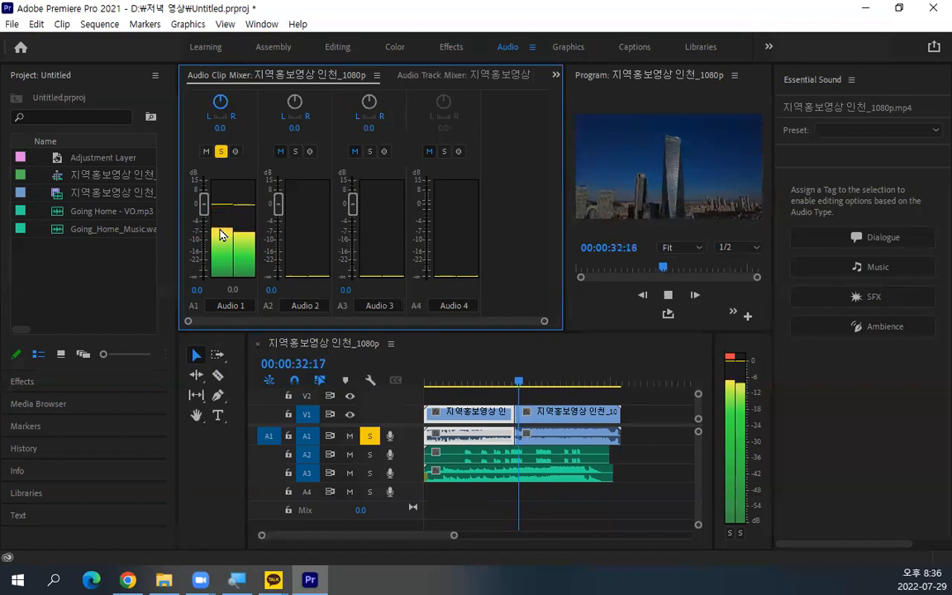
{"action": "left_click_drag", "start_coordinate": [517, 379], "coordinate": [476, 373]}
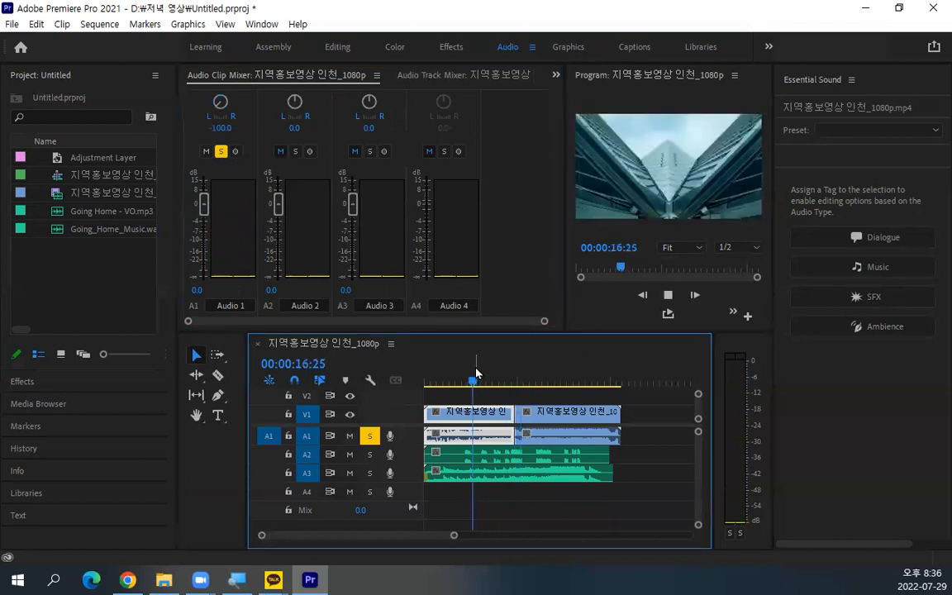
{"action": "key", "text": "space"}
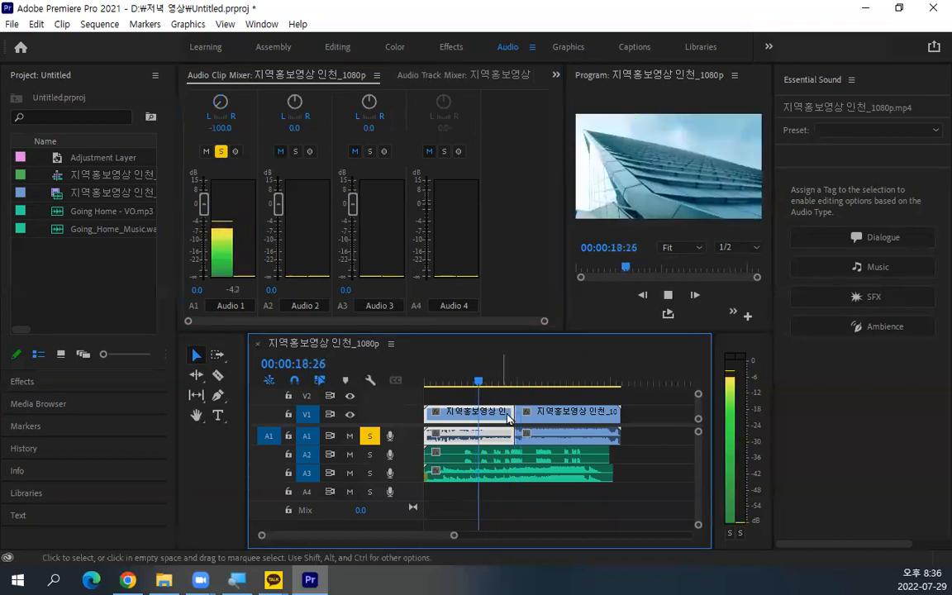
Step: Play part of the second half from 00:00:37:08 to compare its left-right balance with the first half
{"action": "left_click", "coordinate": [534, 378]}
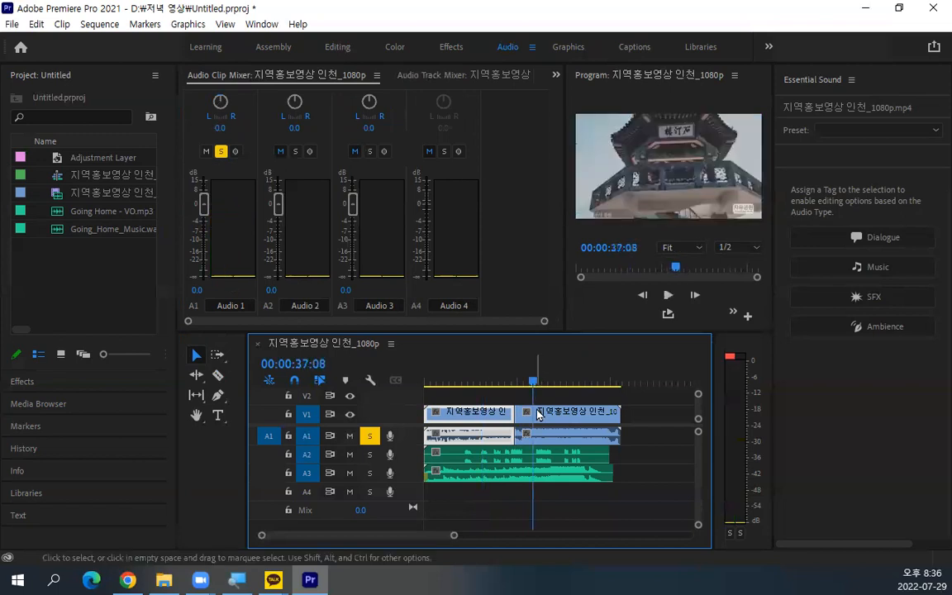
{"action": "key", "text": "space"}
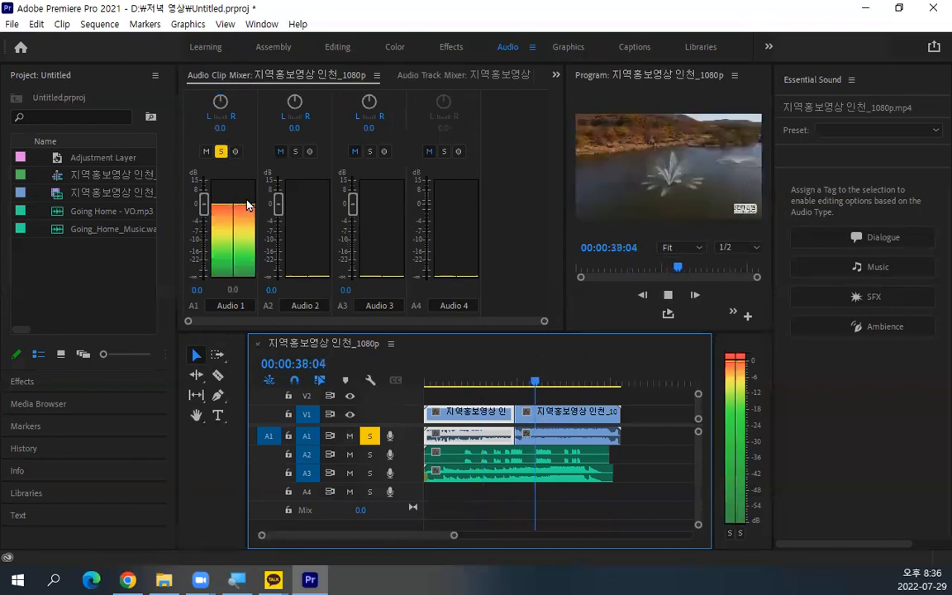
{"action": "key", "text": "space"}
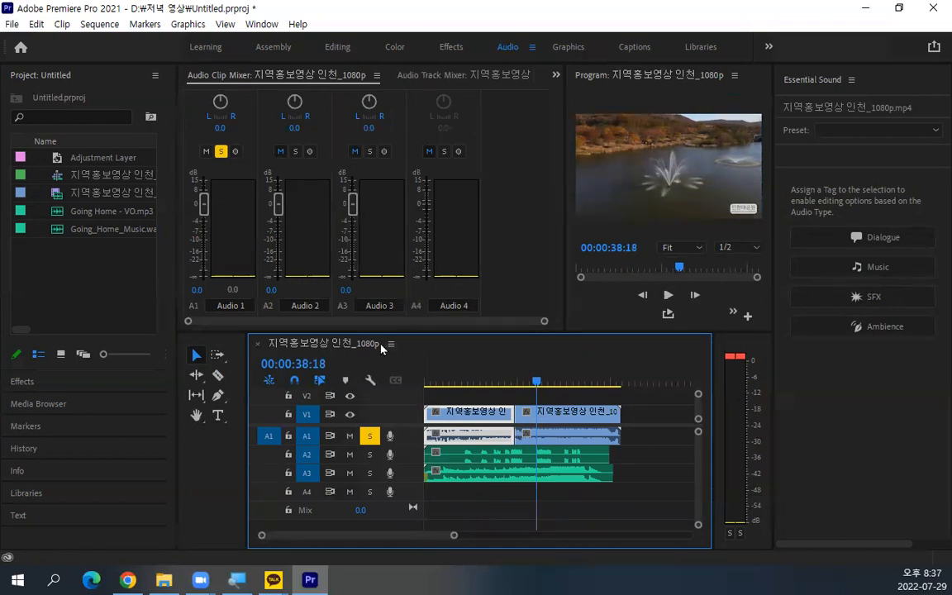
Step: Examine track A4's automation modes in the Audio Track Mixer and play a short stretch of the sequence
{"action": "left_click", "coordinate": [436, 74]}
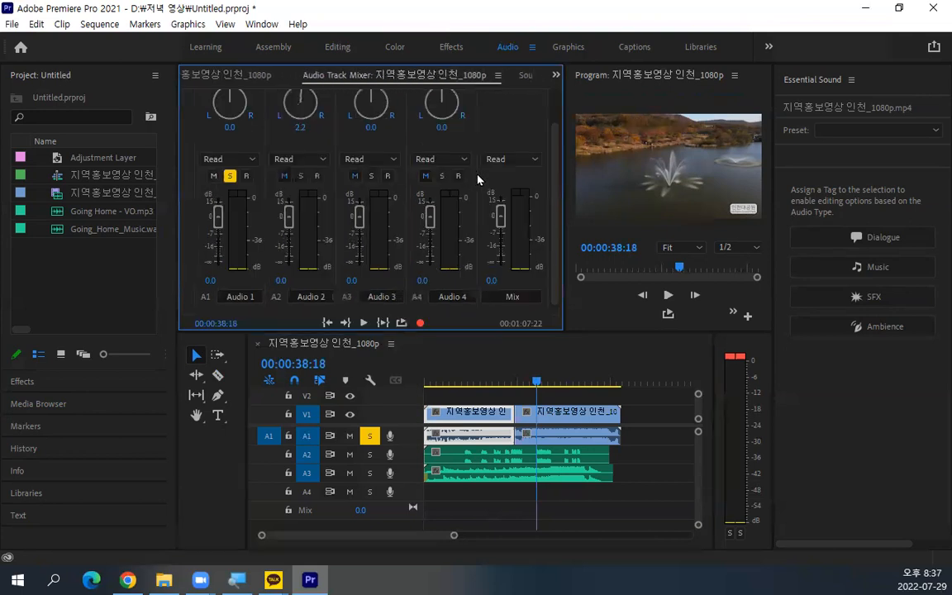
{"action": "left_click", "coordinate": [441, 164]}
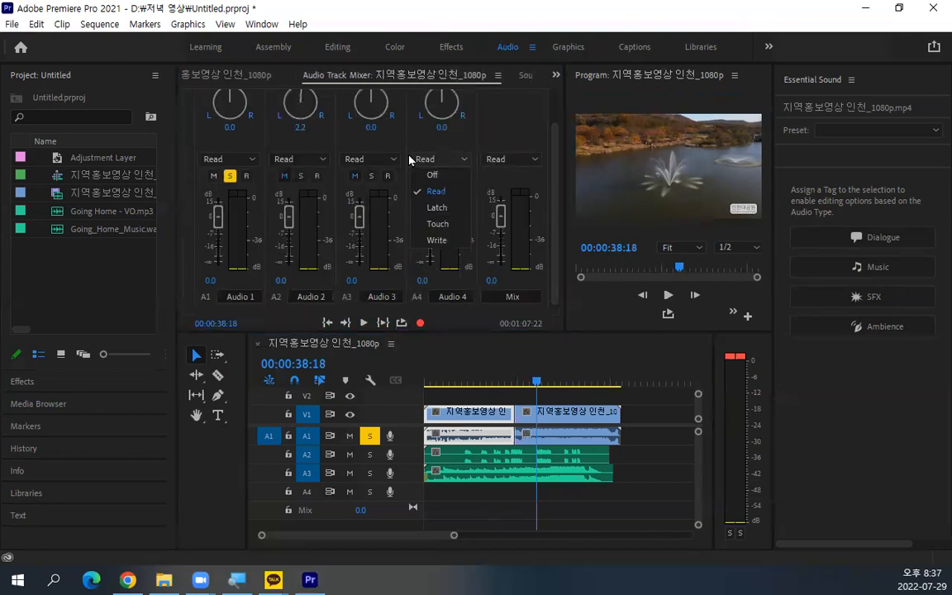
{"action": "left_click", "coordinate": [507, 147]}
{"action": "key", "text": "space"}
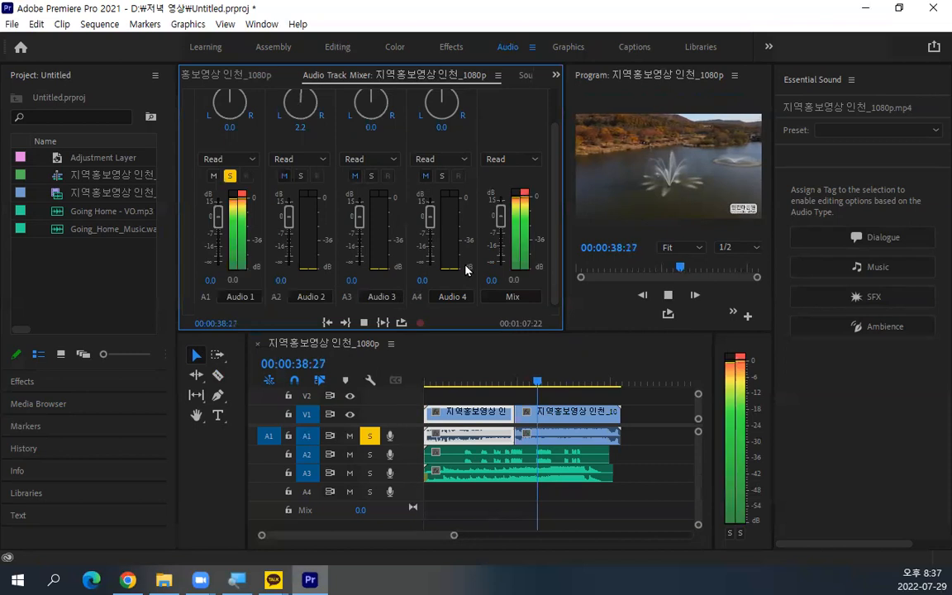
{"action": "key", "text": "space"}
Step: Delete the edit point between the two halves to rejoin them into one clip
{"action": "left_click", "coordinate": [477, 380]}
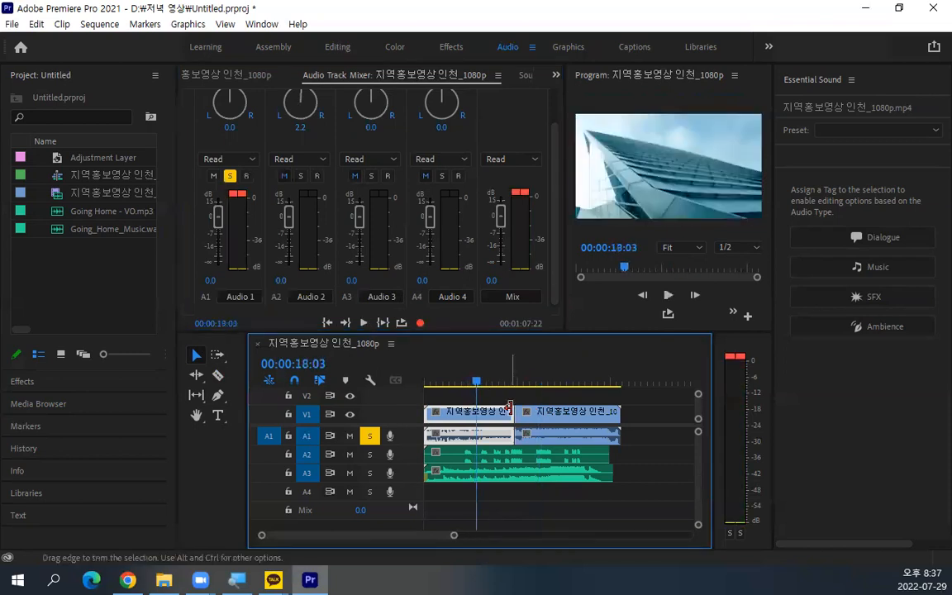
{"action": "key", "text": "Delete"}
Step: Turn off solo on track A1 and play all tracks from 00:00:33:05
{"action": "left_click_drag", "start_coordinate": [477, 381], "coordinate": [523, 382]}
{"action": "left_click", "coordinate": [229, 175]}
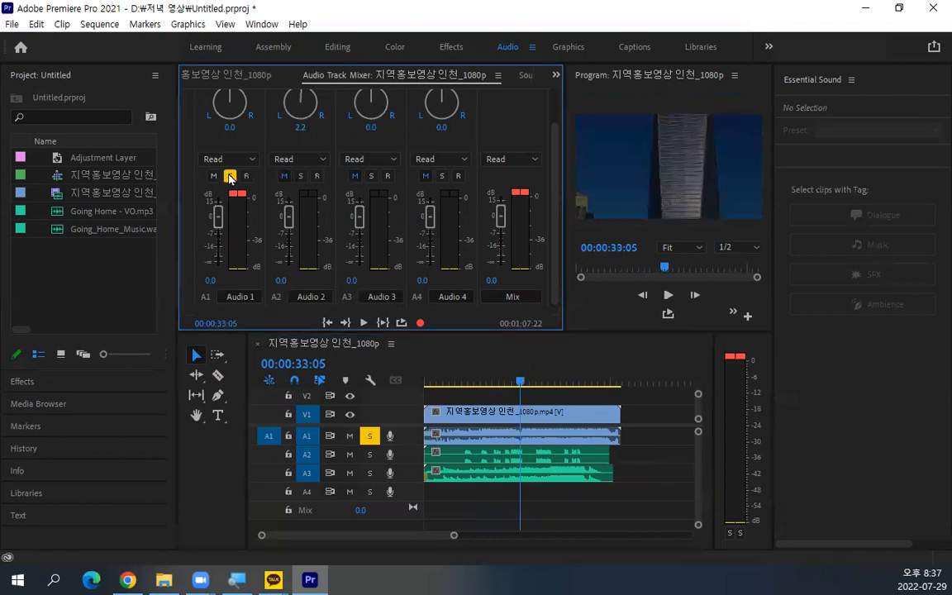
{"action": "key", "text": "space"}
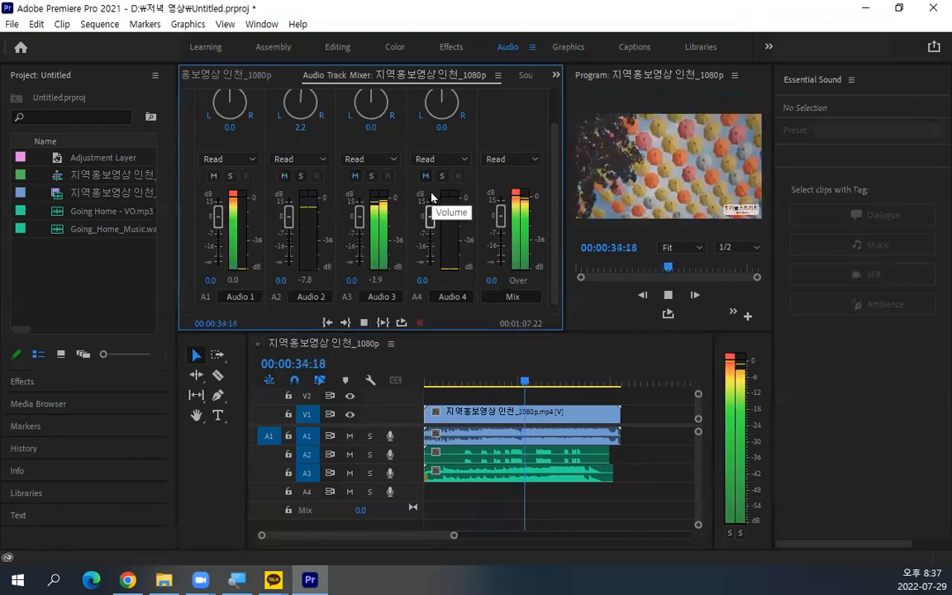
{"action": "key", "text": "space"}
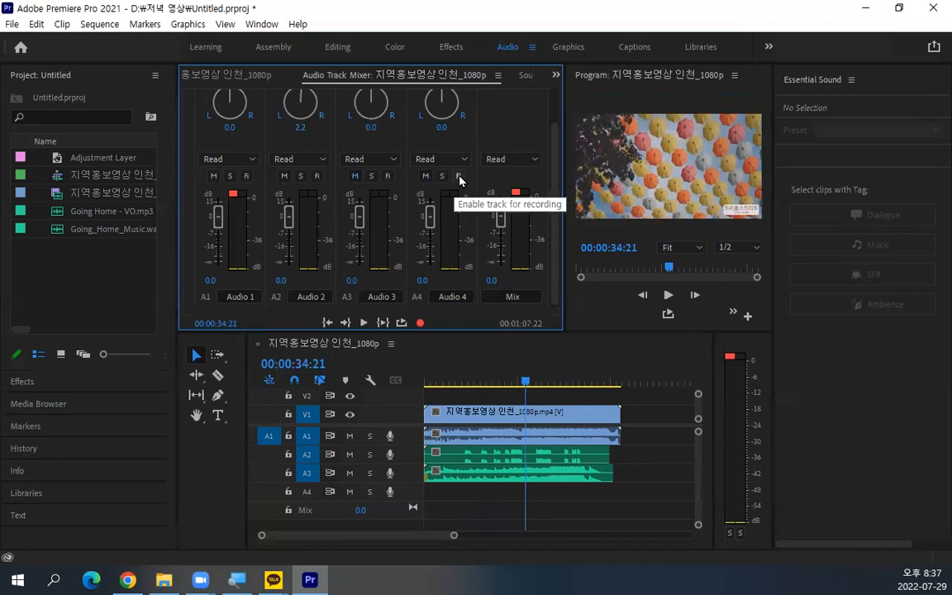
Step: Set track A4's automation mode to Write in the Audio Track Mixer
{"action": "left_click", "coordinate": [460, 178]}
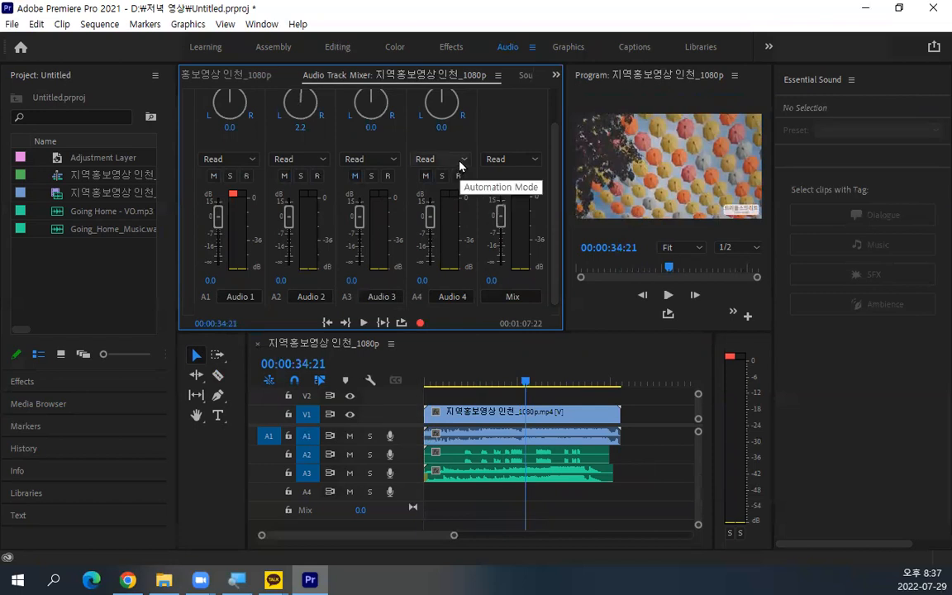
{"action": "left_click", "coordinate": [457, 160]}
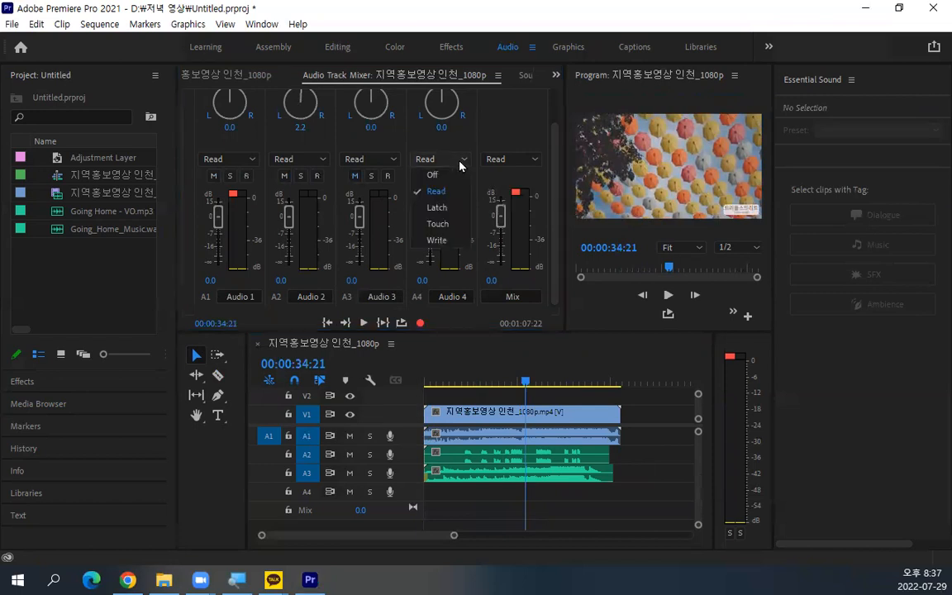
{"action": "left_click", "coordinate": [450, 240]}
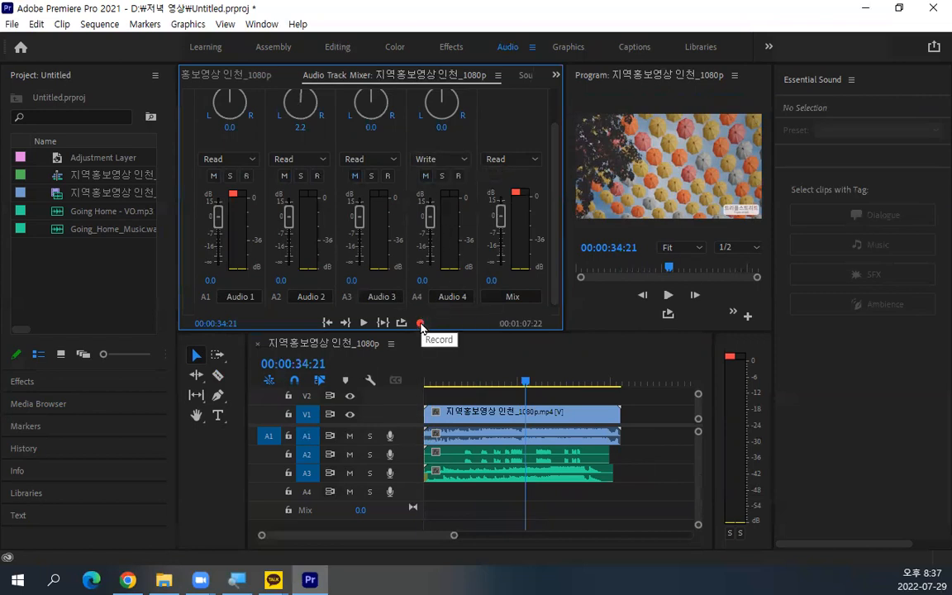
Step: Try to record from 00:00:00:08 with the Audio Track Mixer, without enabling any track for recording
{"action": "left_click_drag", "start_coordinate": [433, 382], "coordinate": [425, 385]}
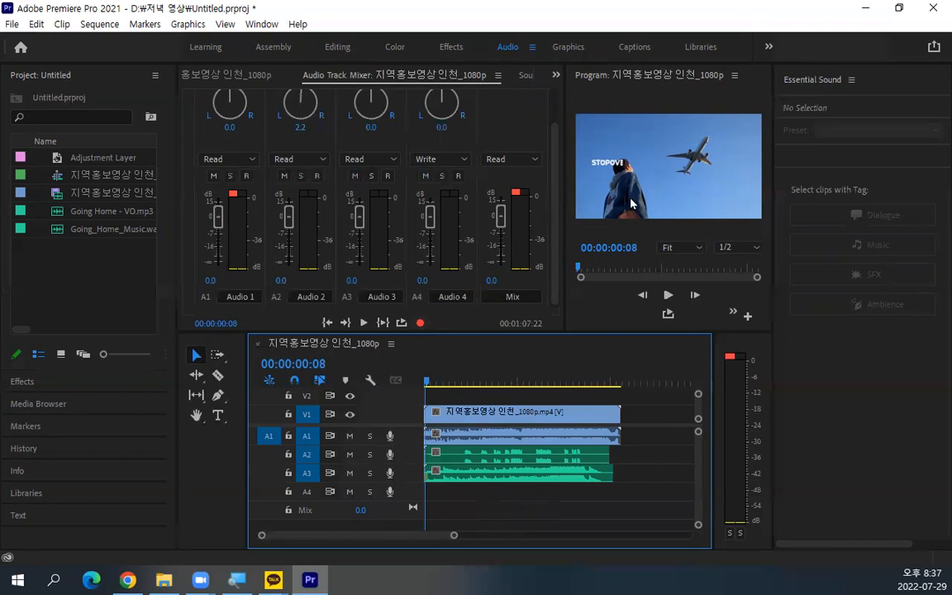
{"action": "left_click", "coordinate": [420, 323]}
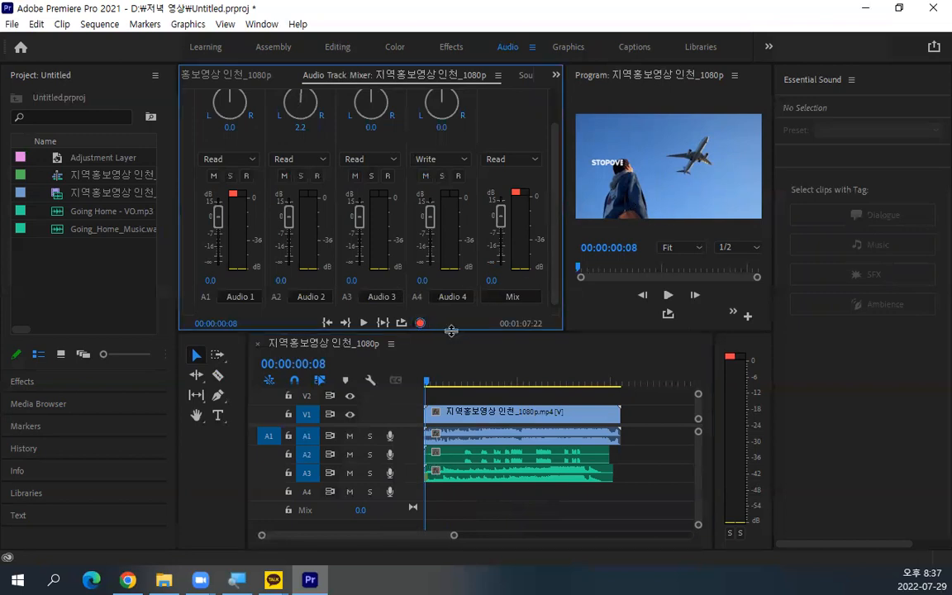
{"action": "left_click", "coordinate": [364, 323]}
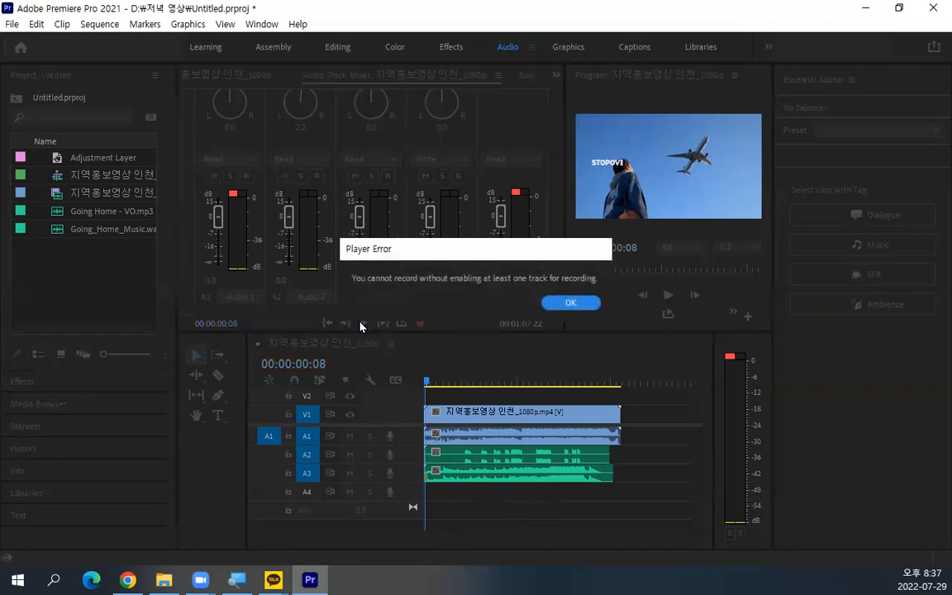
{"action": "left_click", "coordinate": [569, 303]}
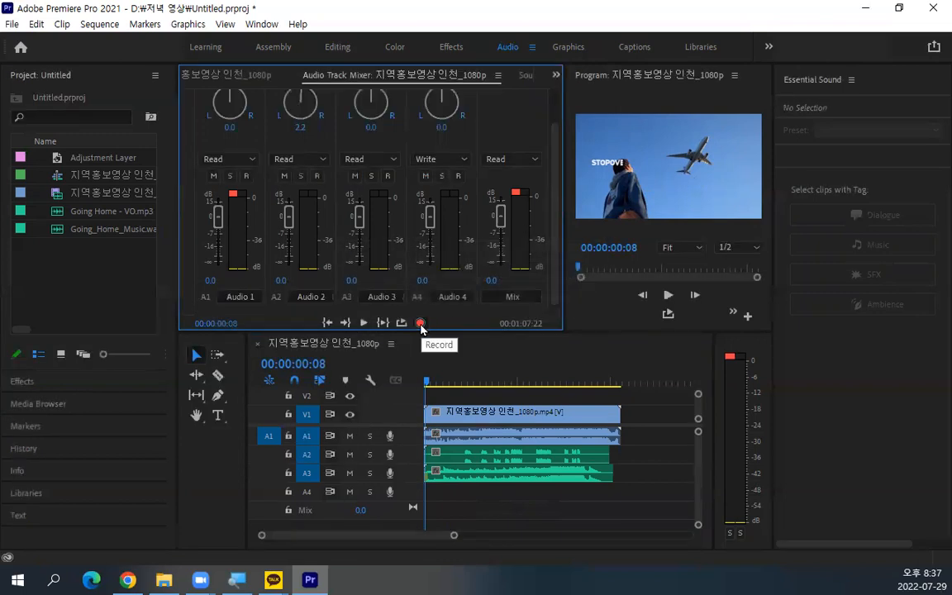
{"action": "left_click", "coordinate": [668, 295]}
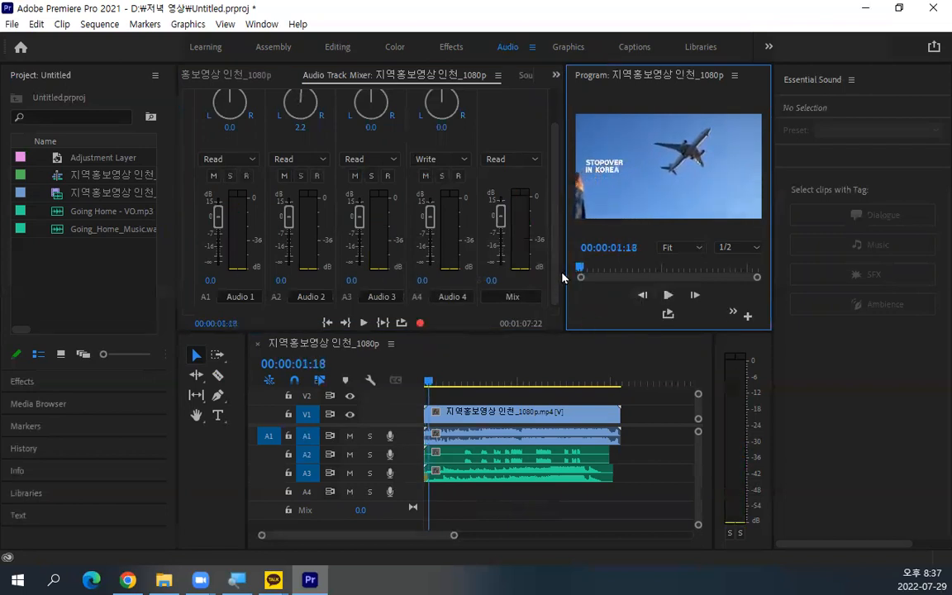
Step: Enable track A4 for recording and record onto it from 00:00:01:18 to about 00:00:34, soloing A4 and enlarging the Program monitor meanwhile
{"action": "left_click", "coordinate": [458, 176]}
{"action": "left_click", "coordinate": [420, 324]}
{"action": "key", "text": "space"}
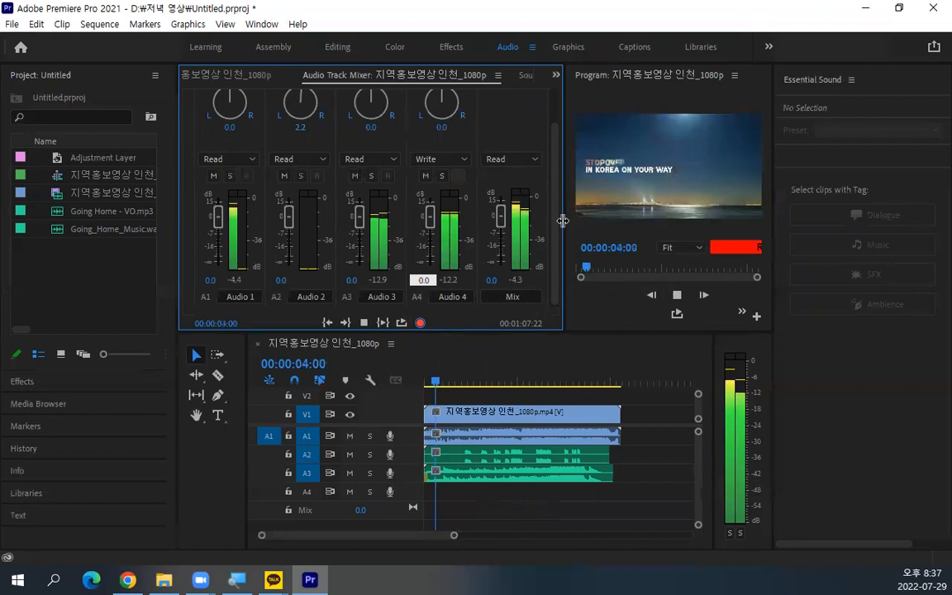
{"action": "left_click_drag", "start_coordinate": [563, 213], "coordinate": [494, 212]}
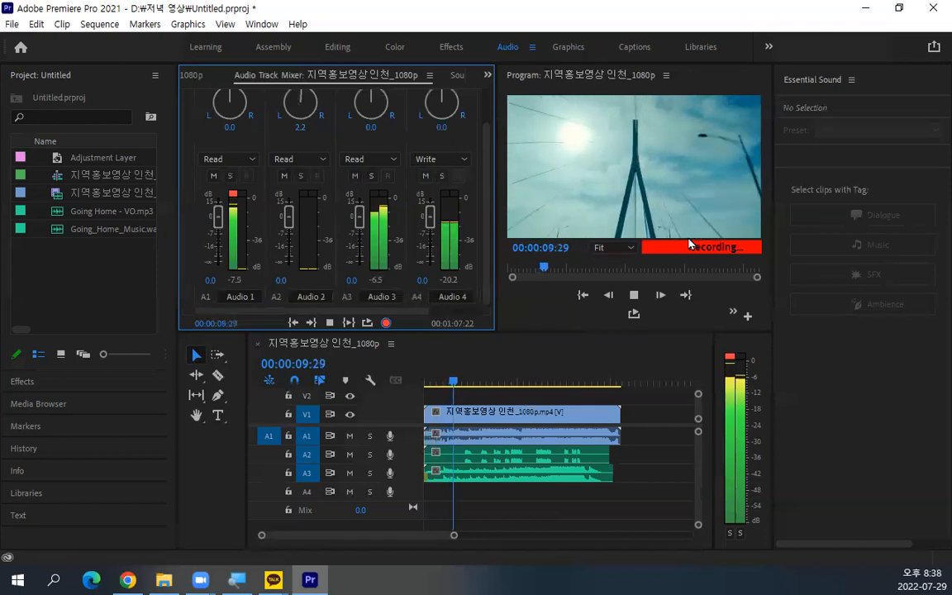
{"action": "left_click", "coordinate": [369, 492]}
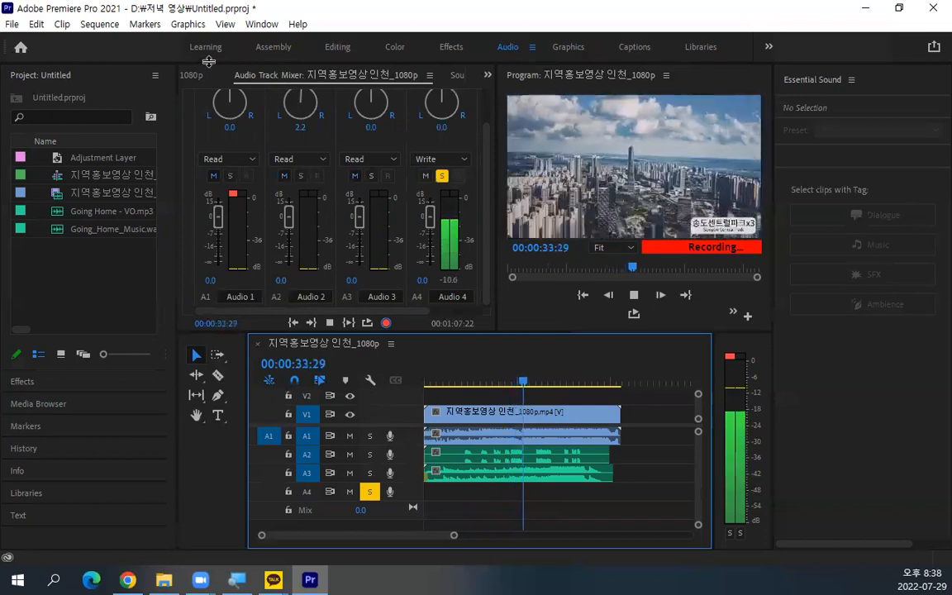
{"action": "key", "text": "space"}
Step: Play back the recorded clip on track A4 from 00:00:02:17 and delete it from the timeline
{"action": "left_click", "coordinate": [472, 492]}
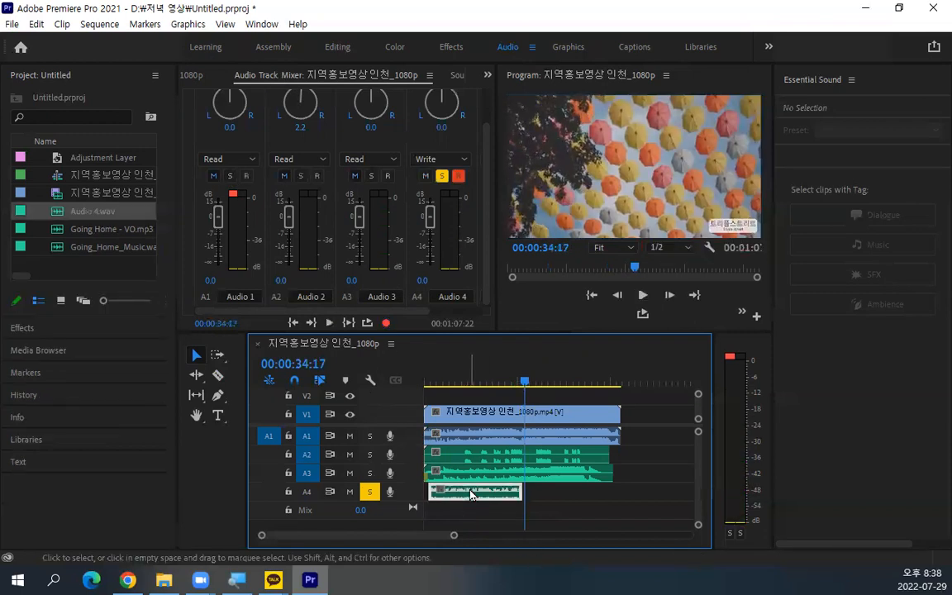
{"action": "left_click_drag", "start_coordinate": [519, 396], "coordinate": [433, 397]}
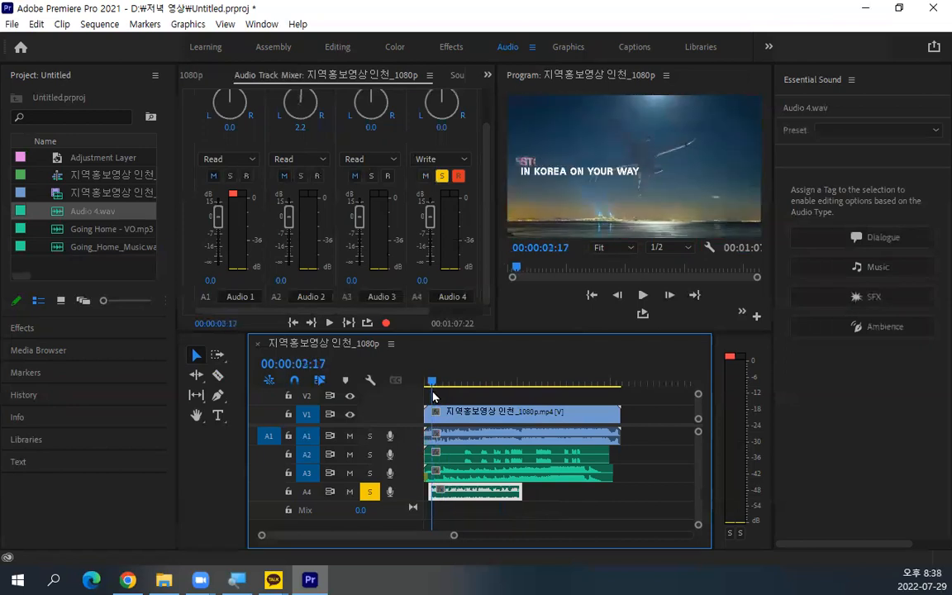
{"action": "key", "text": "space"}
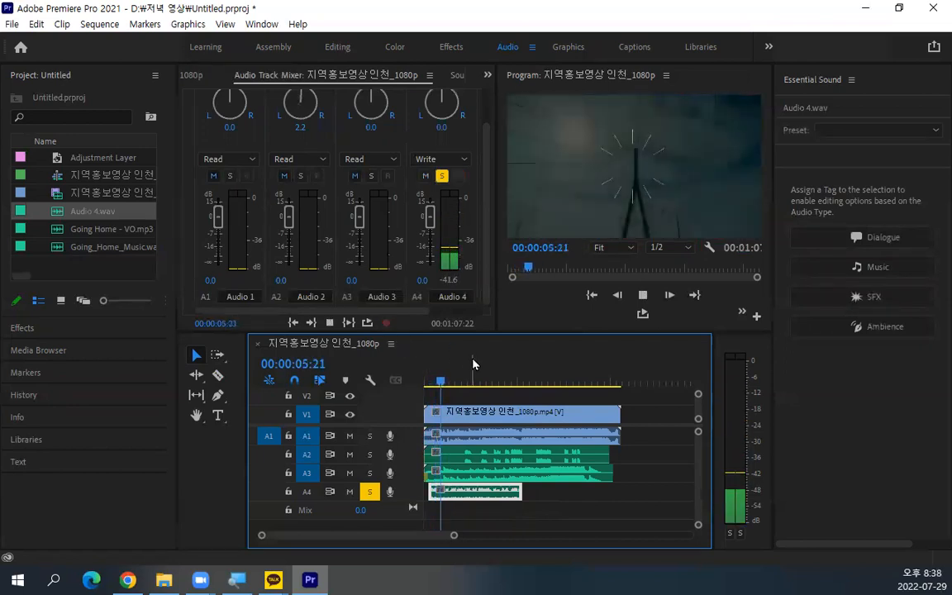
{"action": "key", "text": "space"}
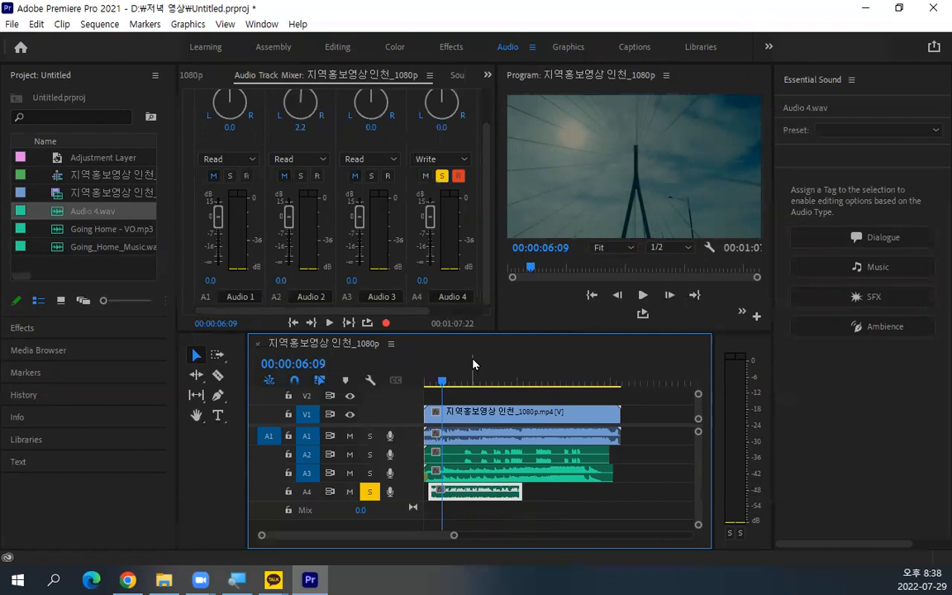
{"action": "key", "text": "Delete"}
Step: Disable track A4 for recording in the mixer and record a voice-over onto A4 from 00:00:03:25 to about 00:00:18
{"action": "left_click", "coordinate": [459, 176]}
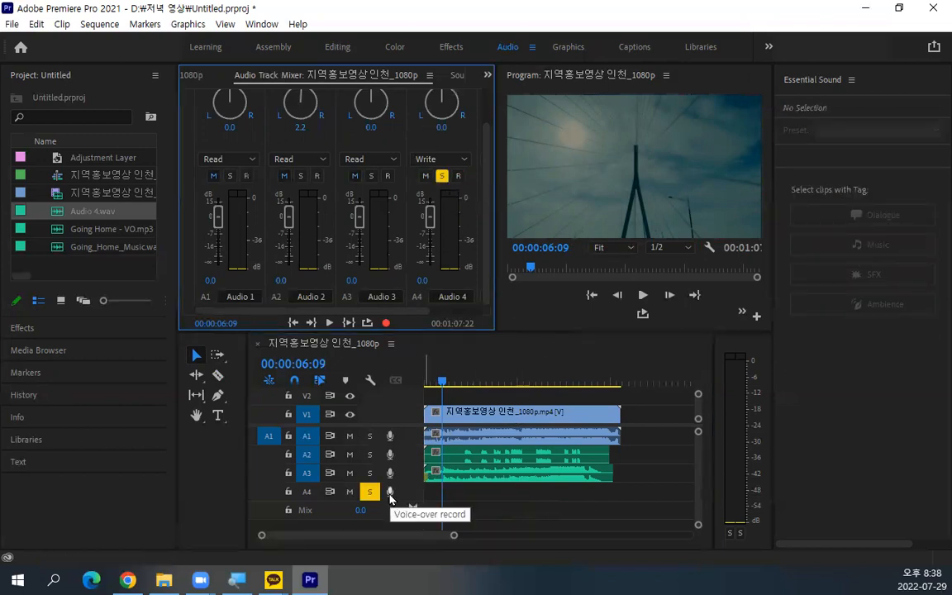
{"action": "left_click", "coordinate": [436, 382]}
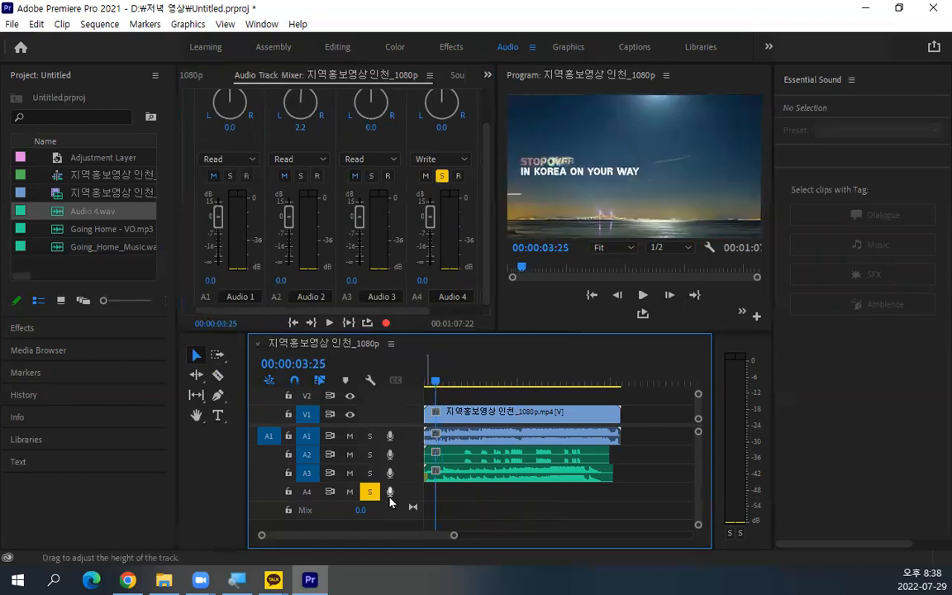
{"action": "left_click", "coordinate": [390, 491]}
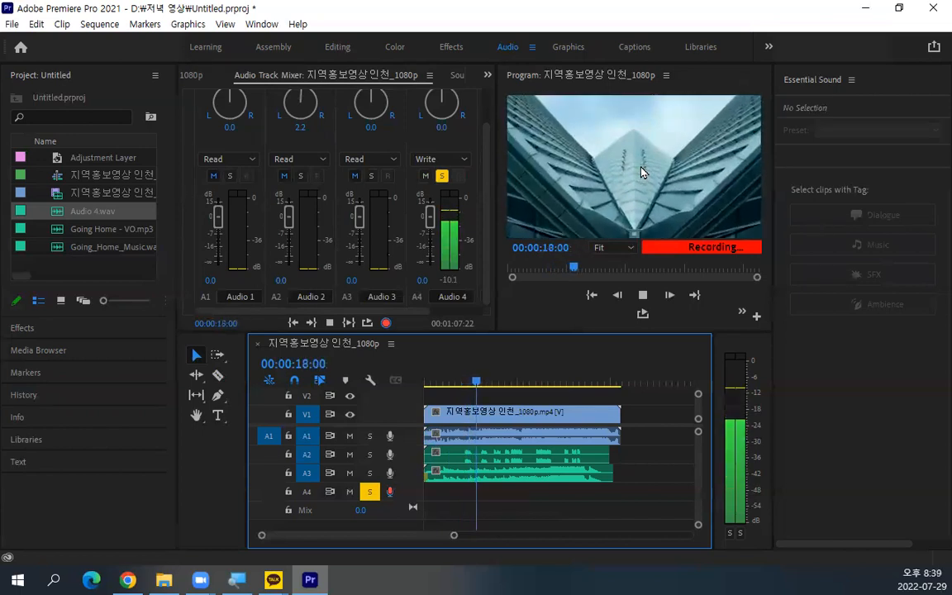
{"action": "key", "text": "space"}
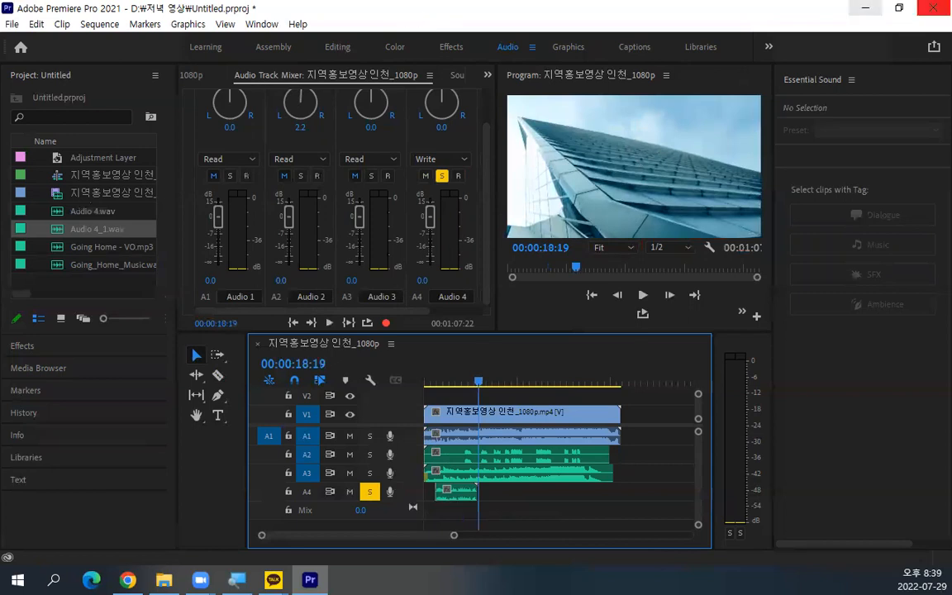
Step: Switch to Chrome and search Google for "ai 보이스"
{"action": "key", "text": "alt+Tab"}
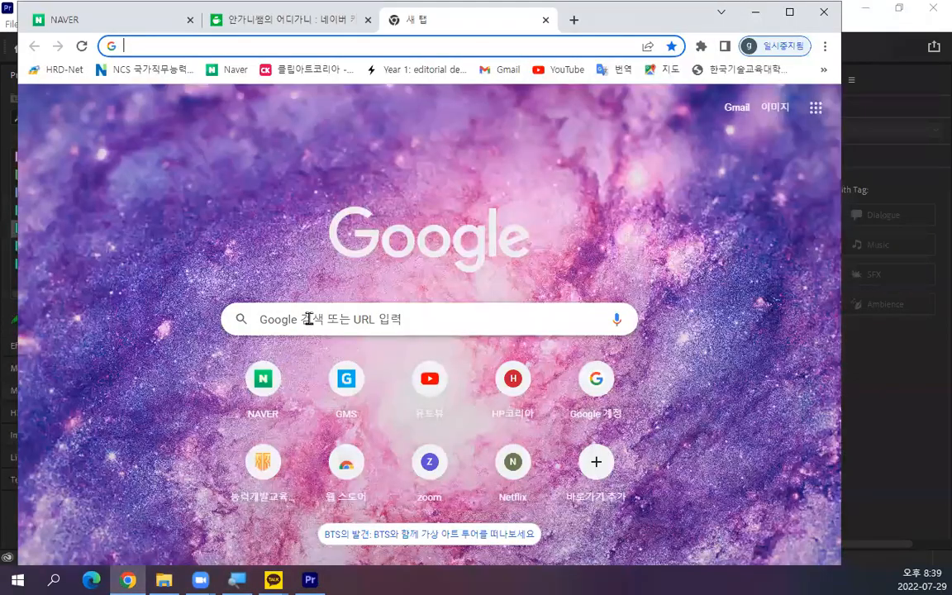
{"action": "left_click", "coordinate": [312, 318]}
{"action": "type", "text": "먜"}
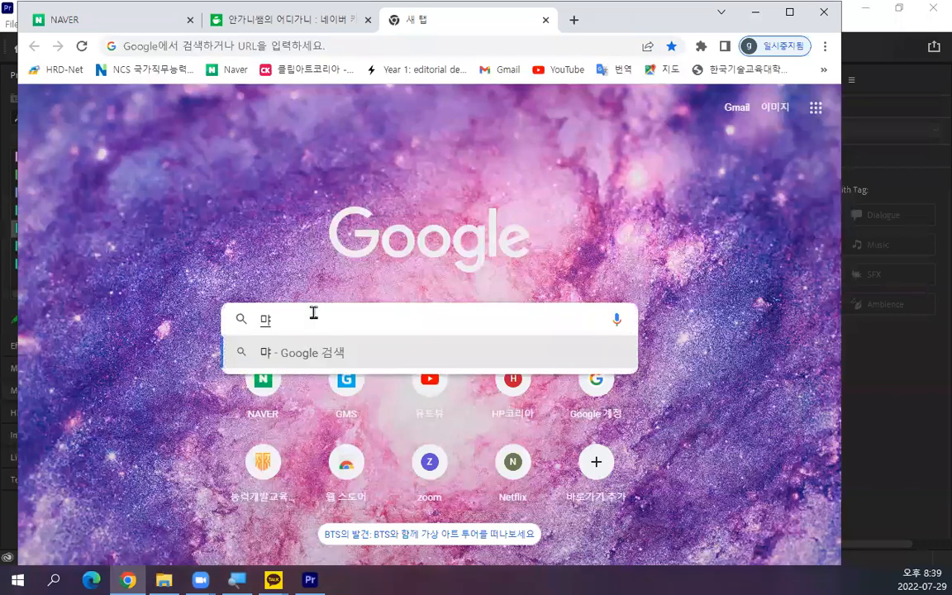
{"action": "key", "text": "BackSpace"}
{"action": "key", "text": "BackSpace"}
{"action": "type", "text": "ai h"}
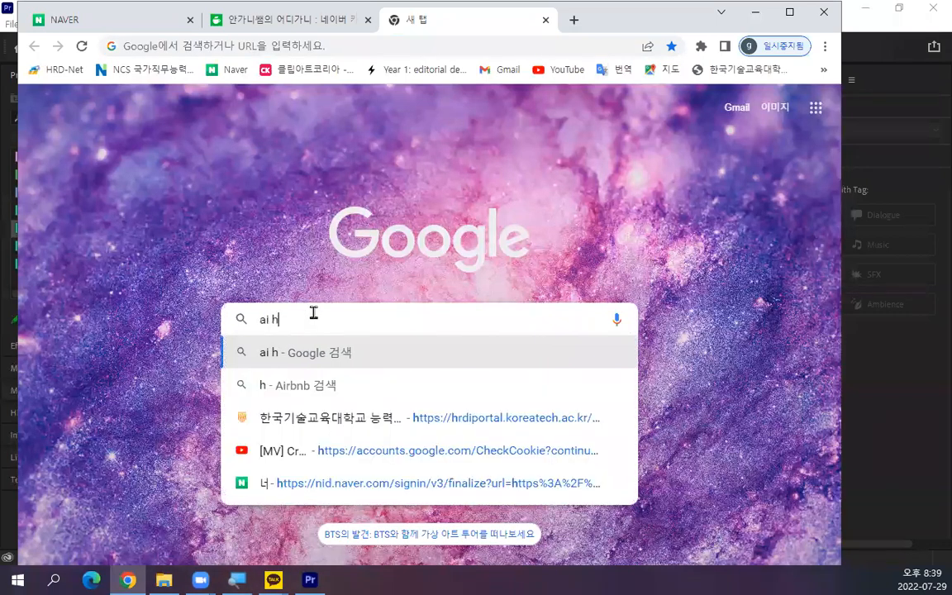
{"action": "type", "text": " 보이스"}
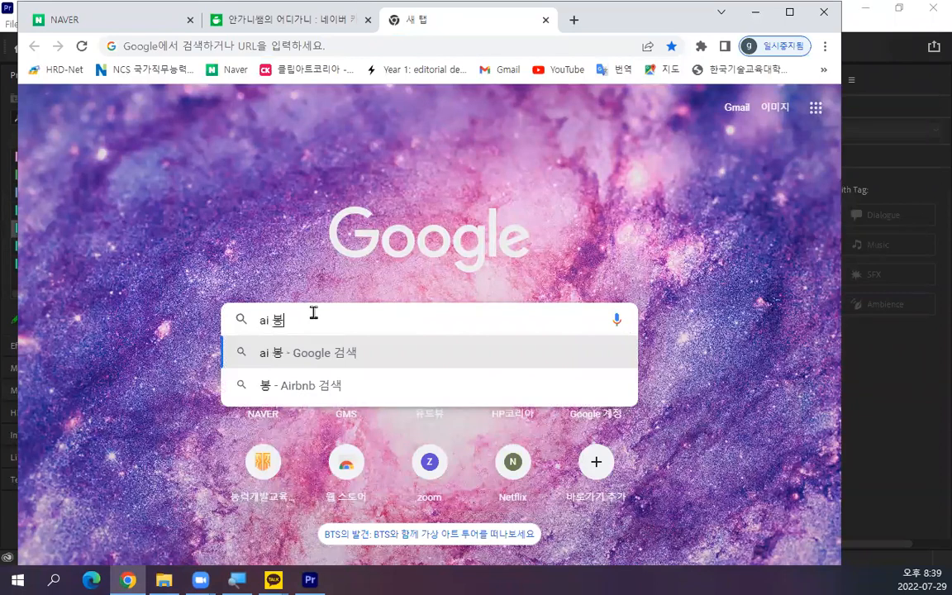
{"action": "key", "text": "Return"}
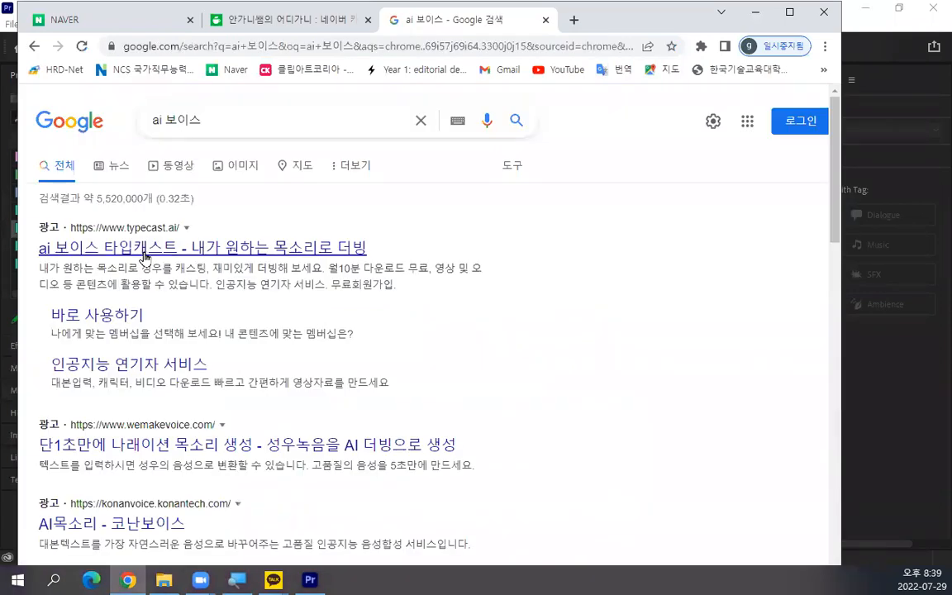
Step: Look through the AI voice search results and open the Typecast site
{"action": "scroll", "coordinate": [149, 306], "scroll_direction": "down", "scroll_amount": 3}
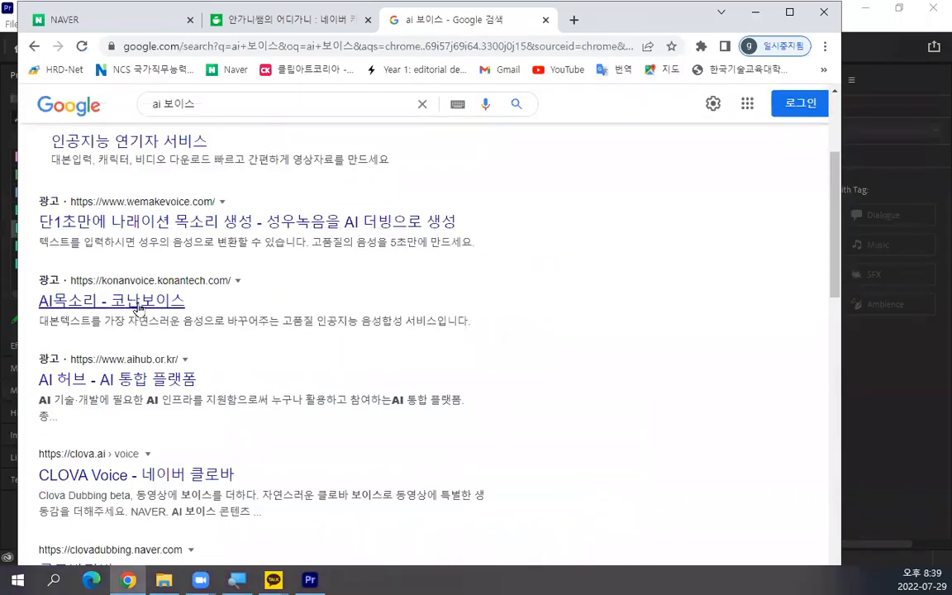
{"action": "scroll", "coordinate": [143, 388], "scroll_direction": "down", "scroll_amount": 2}
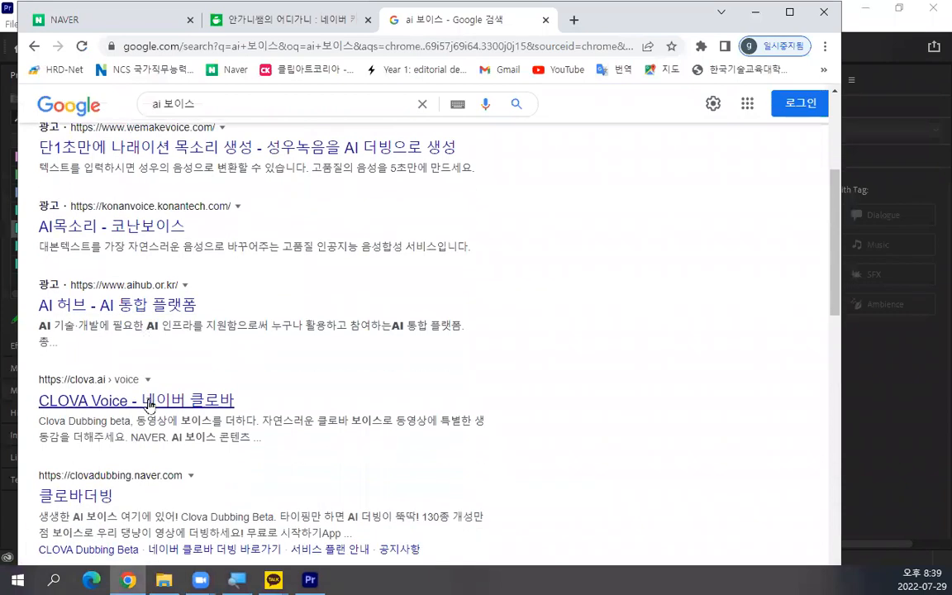
{"action": "scroll", "coordinate": [144, 395], "scroll_direction": "up", "scroll_amount": 5}
{"action": "left_click", "coordinate": [185, 248]}
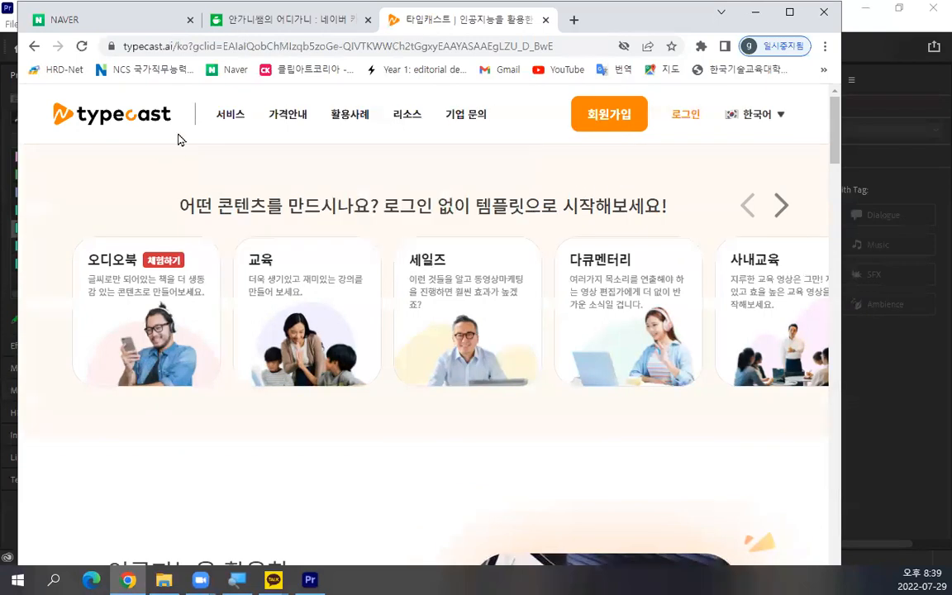
Step: Log in to Typecast with a Google account, entering the account e-mail and password, and dismiss the new editor announcement
{"action": "left_click", "coordinate": [686, 115]}
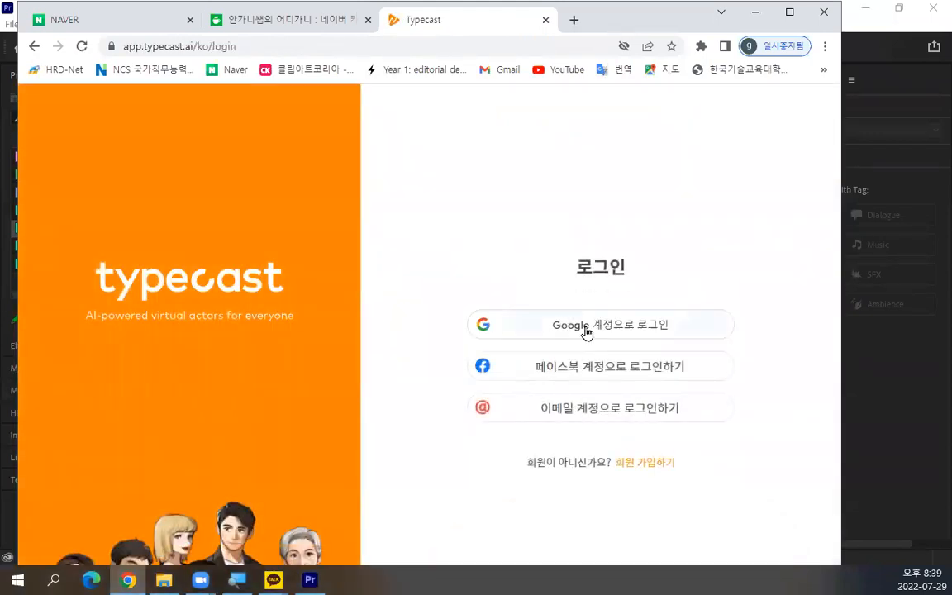
{"action": "left_click", "coordinate": [585, 331]}
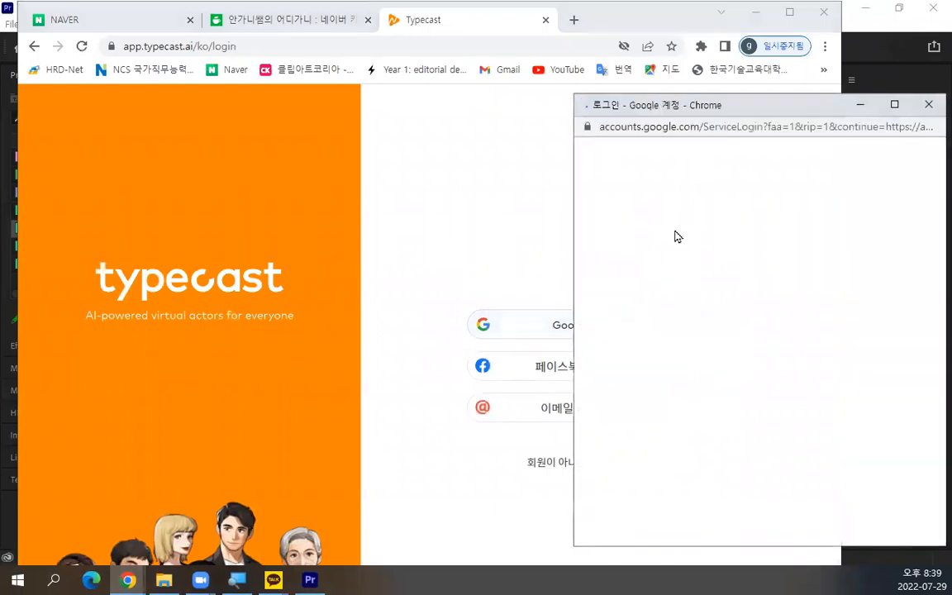
{"action": "left_click", "coordinate": [690, 300]}
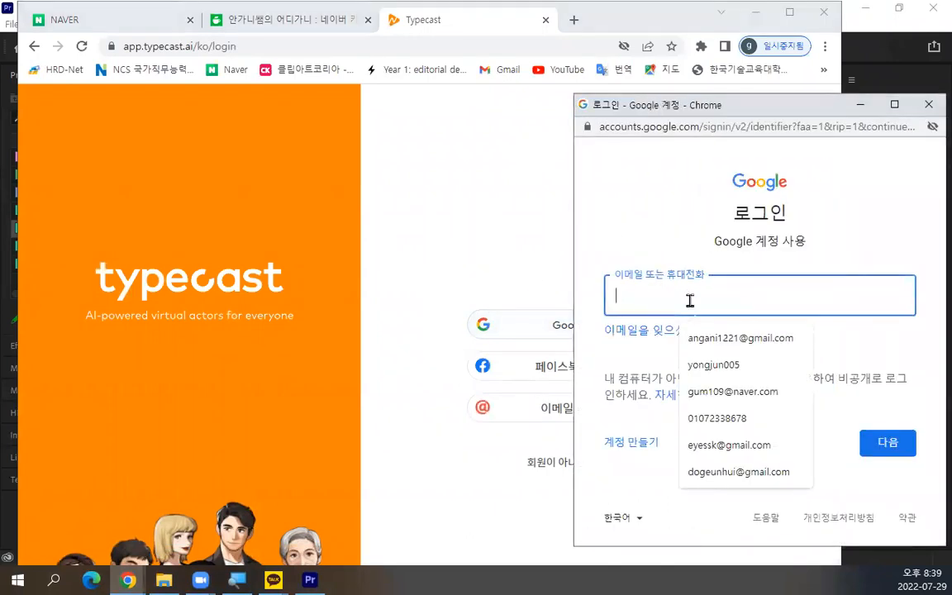
{"action": "key", "text": "Down"}
{"action": "key", "text": "Return"}
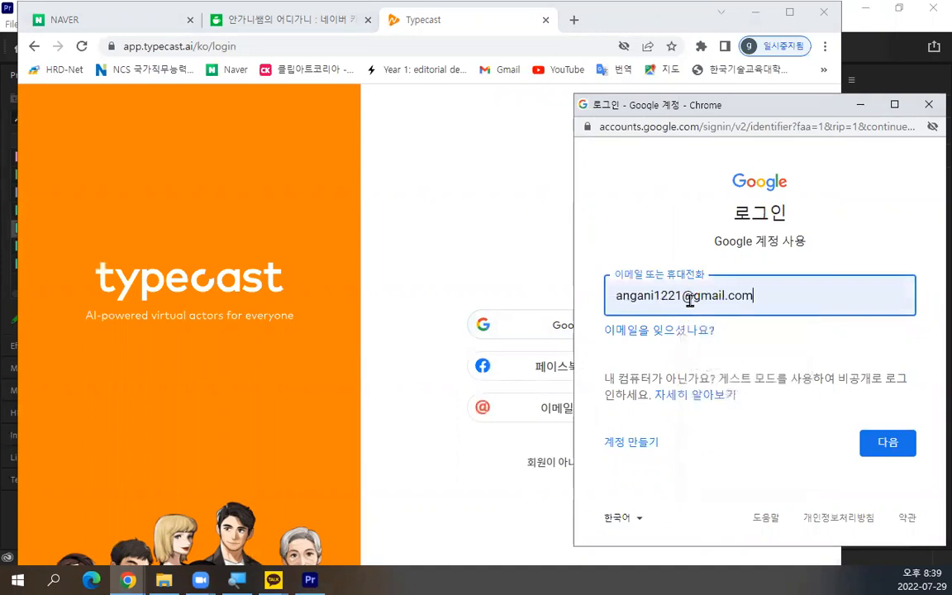
{"action": "left_click", "coordinate": [891, 444]}
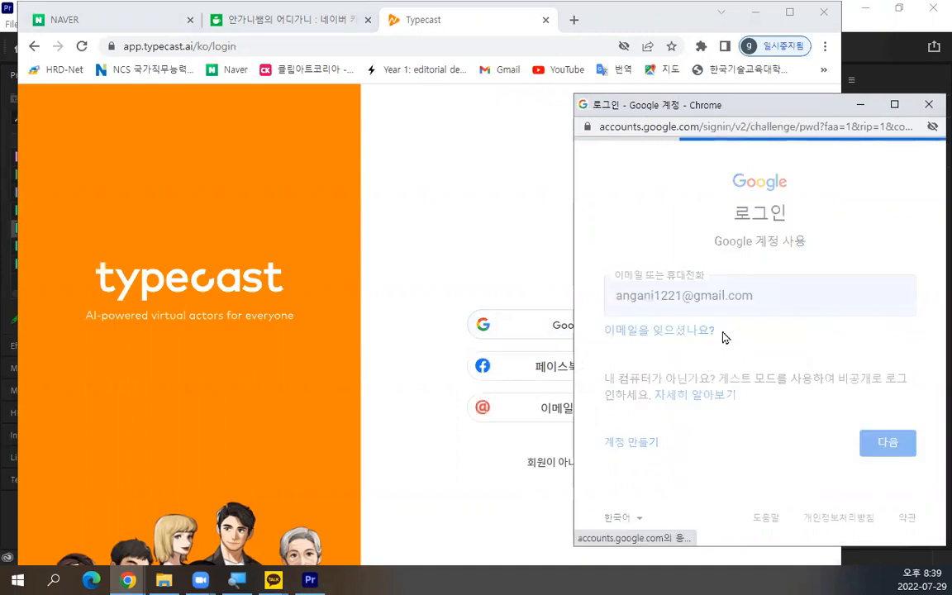
{"action": "type", "text": "••"}
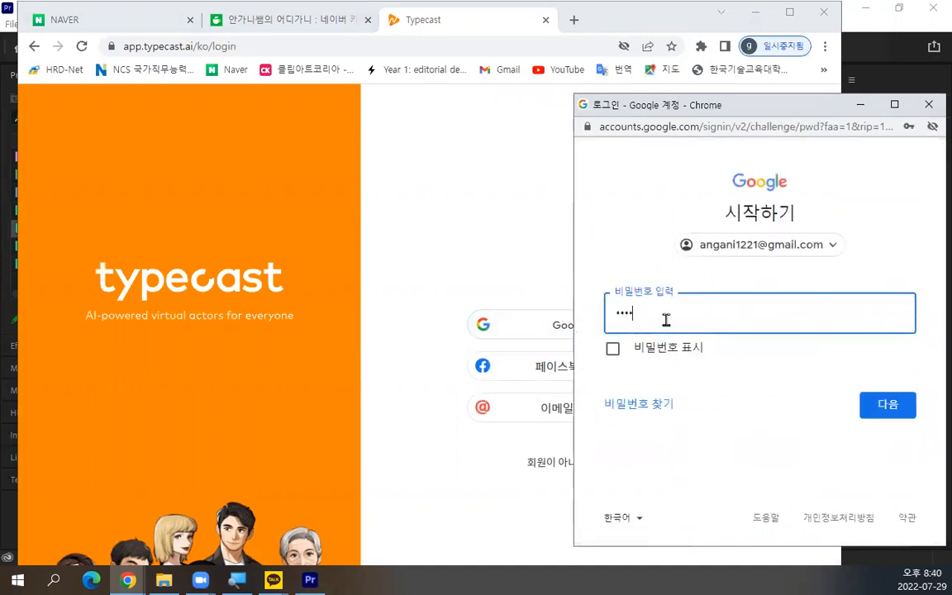
{"action": "key", "text": "Return"}
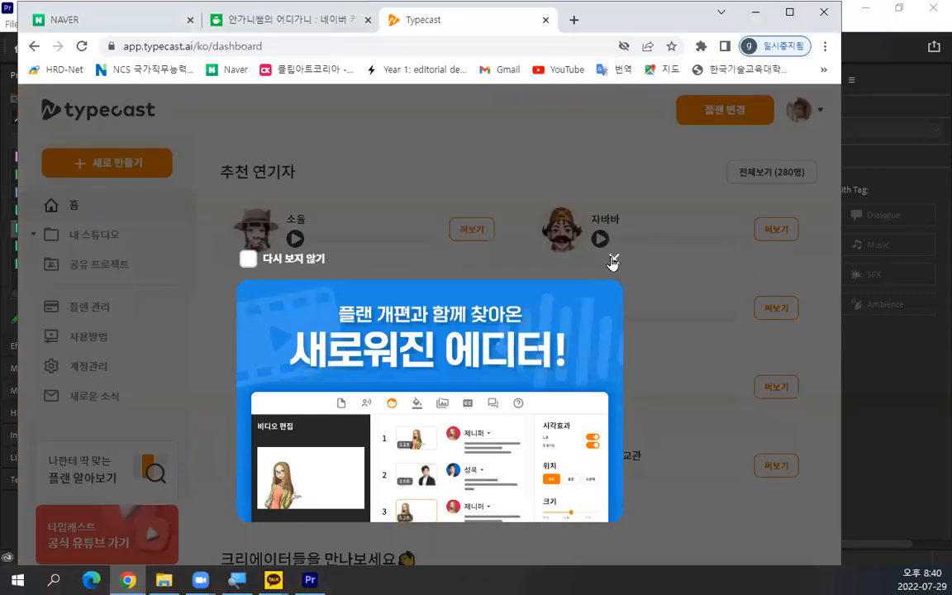
{"action": "left_click", "coordinate": [612, 259]}
Step: Maximize the browser window and play 소율's voice sample among the recommended actors, closing the live captions
{"action": "double_click", "coordinate": [706, 13]}
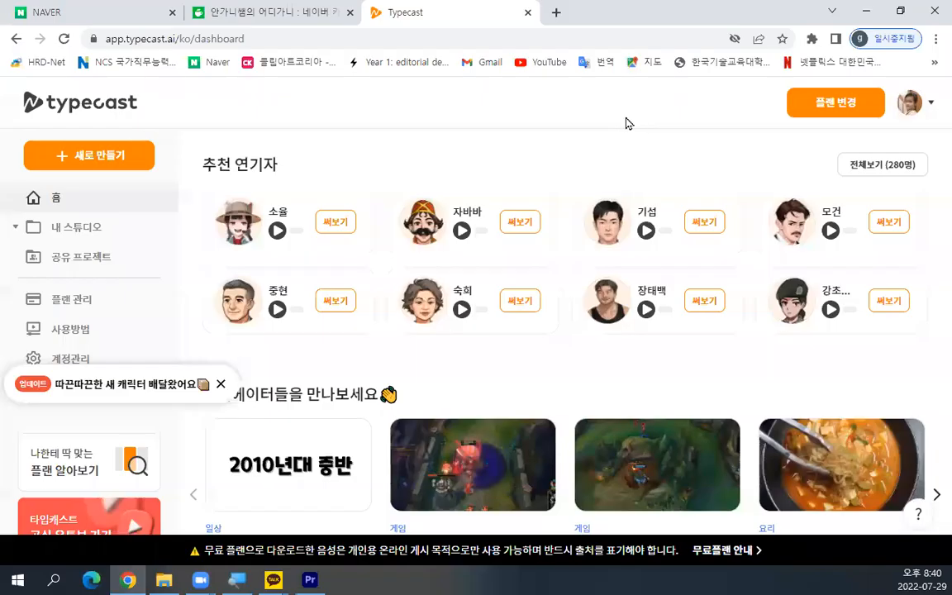
{"action": "scroll", "coordinate": [286, 242], "scroll_direction": "down", "scroll_amount": 4}
{"action": "scroll", "coordinate": [287, 242], "scroll_direction": "up", "scroll_amount": 4}
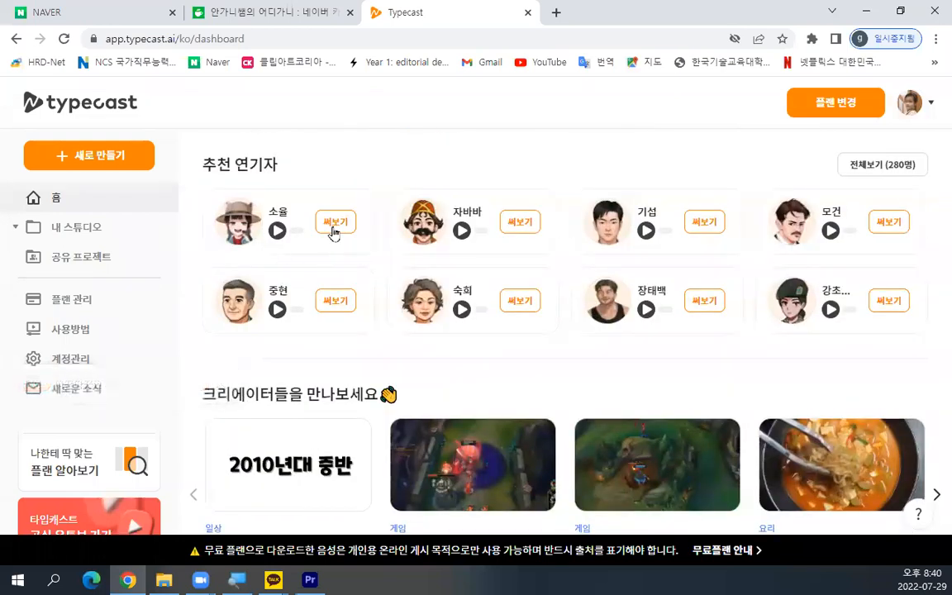
{"action": "left_click", "coordinate": [277, 233]}
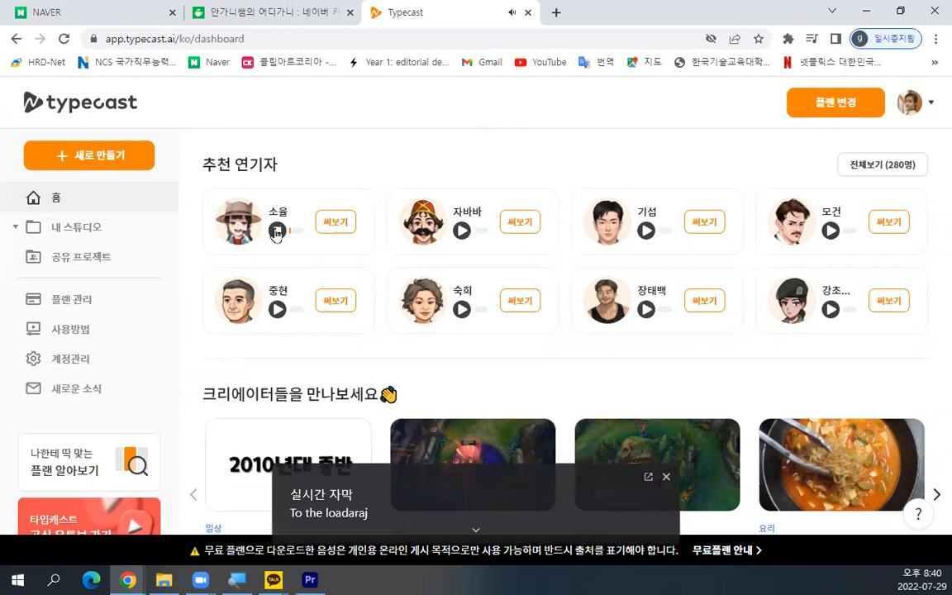
{"action": "left_click", "coordinate": [665, 477]}
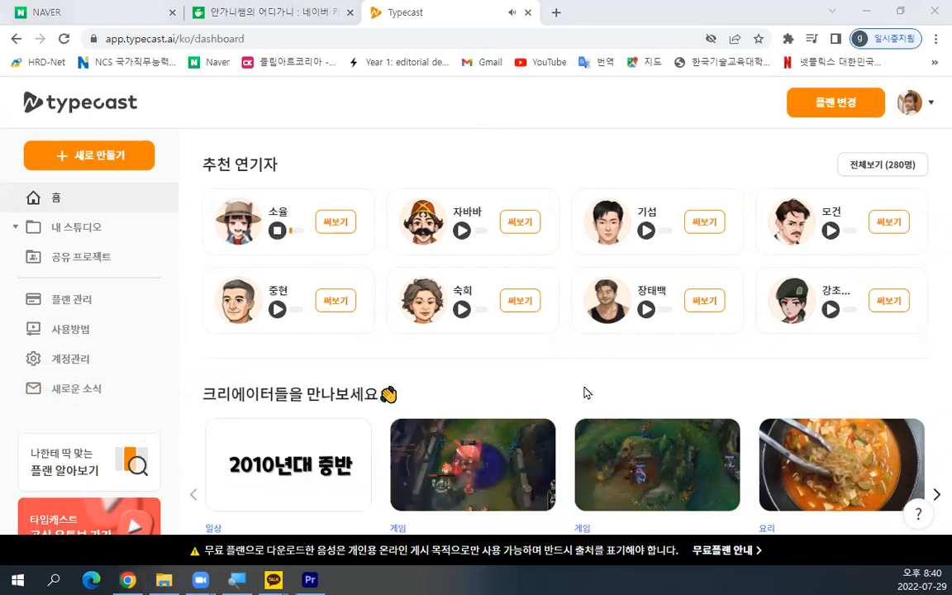
Step: Open a new editor project with actor 소율, then close the live captions and the free plan information
{"action": "left_click", "coordinate": [278, 231]}
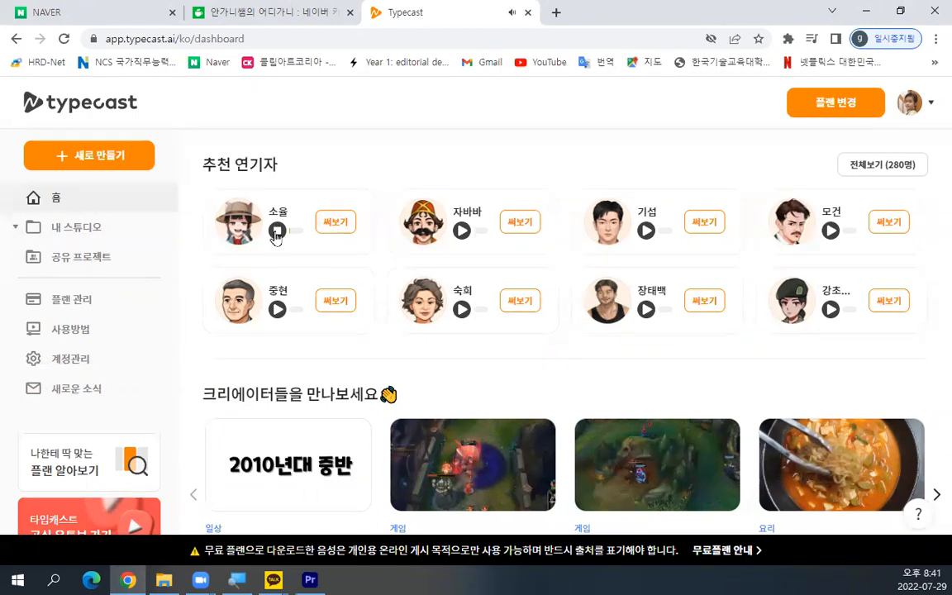
{"action": "left_click", "coordinate": [326, 228]}
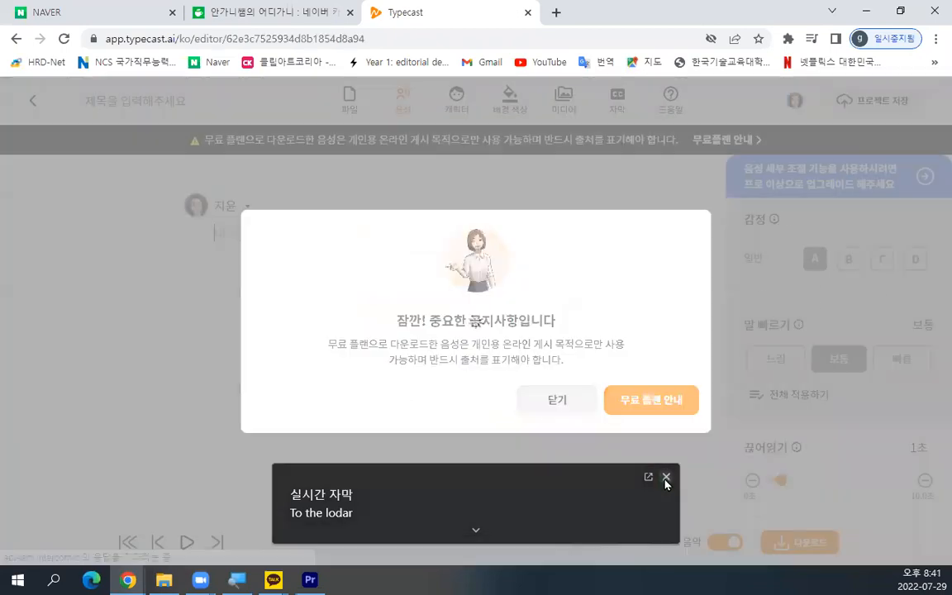
{"action": "left_click", "coordinate": [666, 478]}
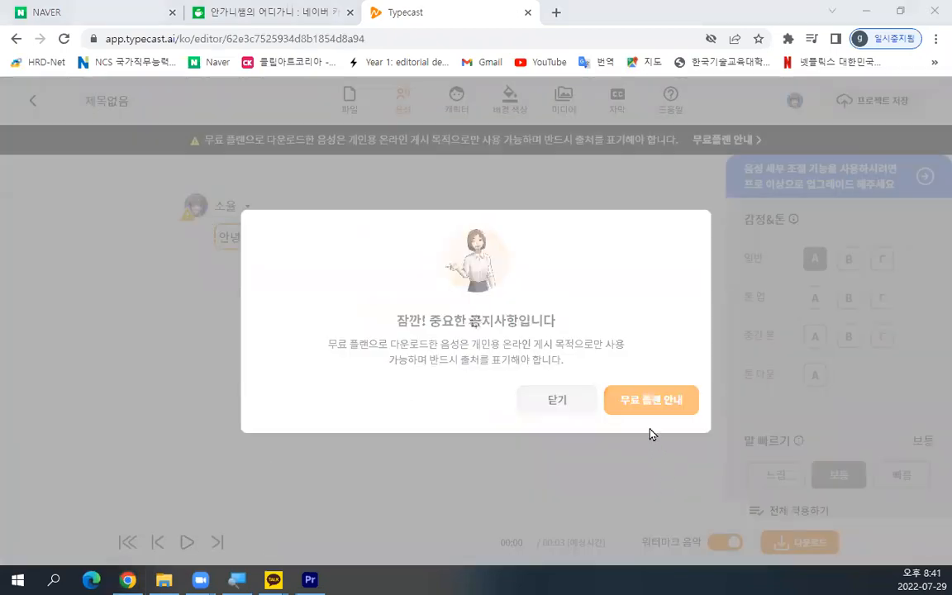
{"action": "left_click", "coordinate": [640, 405]}
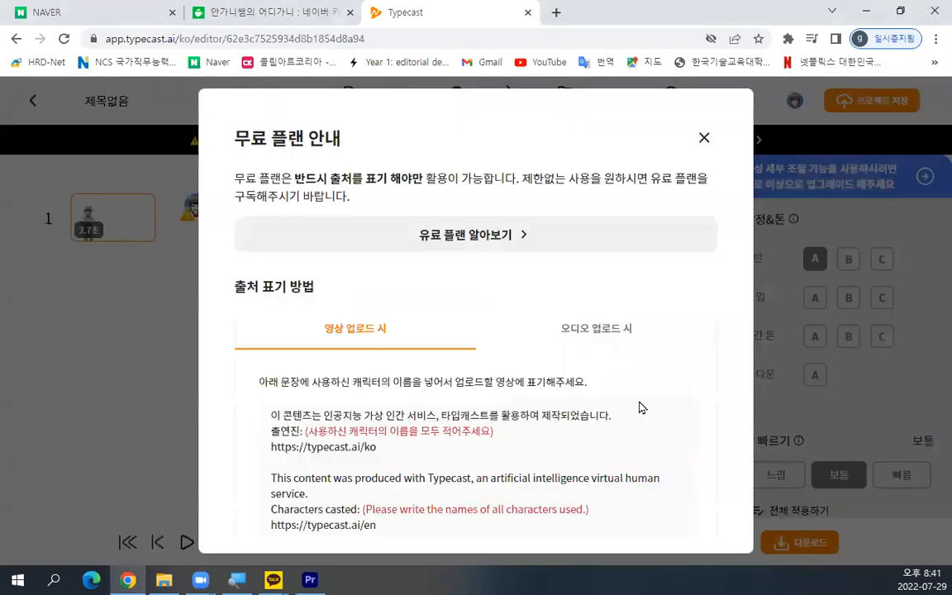
{"action": "left_click", "coordinate": [704, 138]}
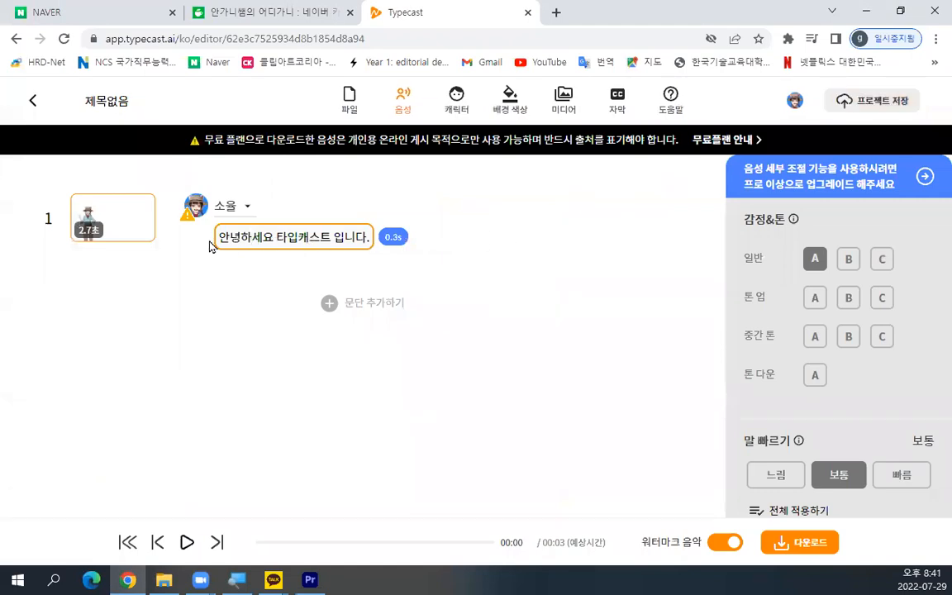
Step: Replace the sample sentence in paragraph 1 with the greeting "안녕하세요" followed by the instructor's name and "샘입니다."
{"action": "left_click_drag", "start_coordinate": [221, 238], "coordinate": [370, 238]}
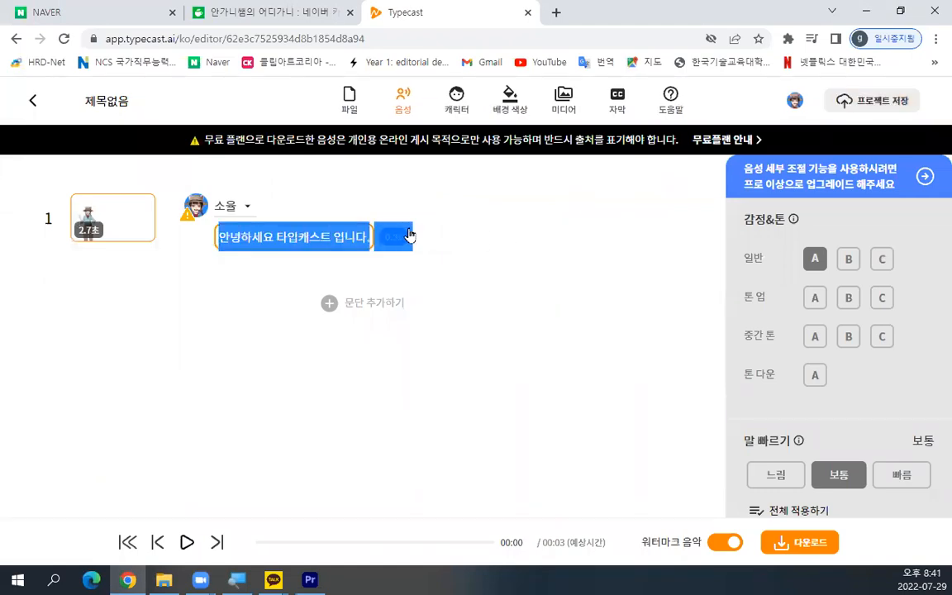
{"action": "double_click", "coordinate": [321, 240]}
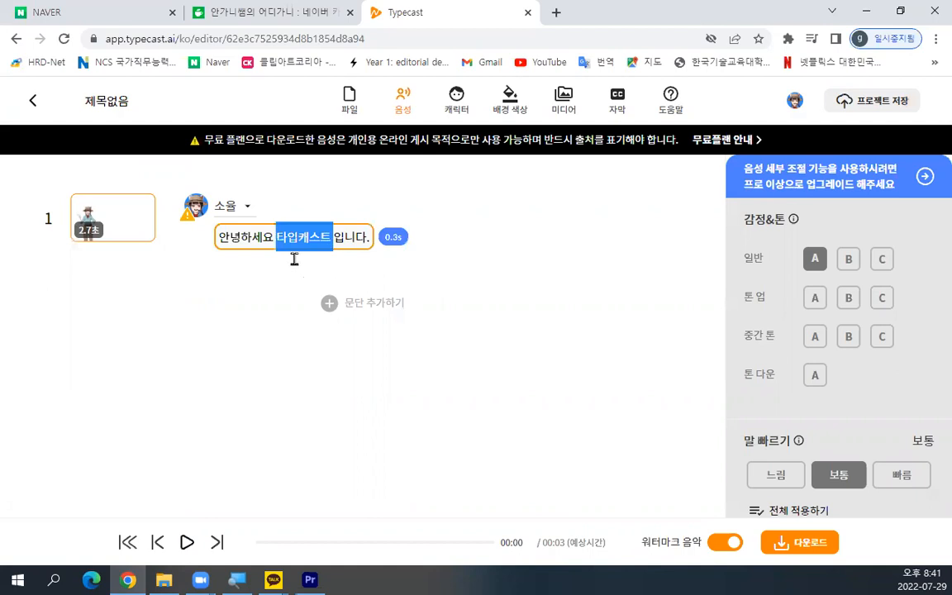
{"action": "left_click", "coordinate": [262, 238]}
{"action": "left_click_drag", "start_coordinate": [222, 242], "coordinate": [383, 247]}
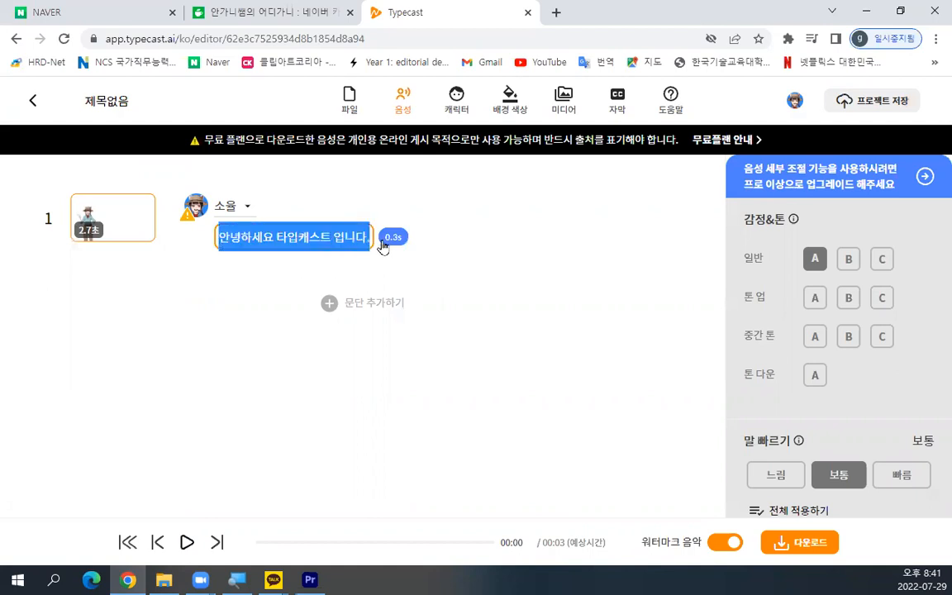
{"action": "key", "text": "BackSpace"}
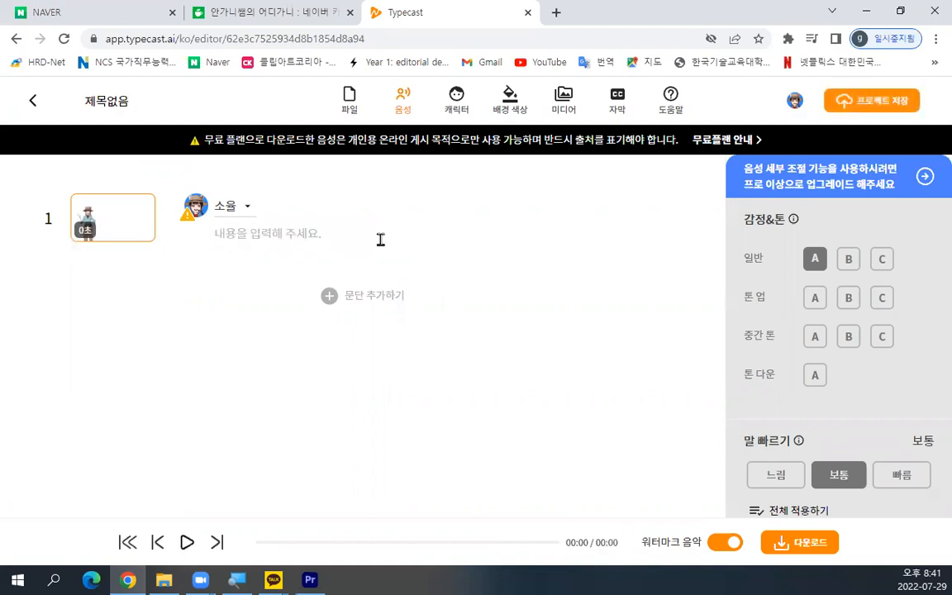
{"action": "type", "text": "안내녕하세요"}
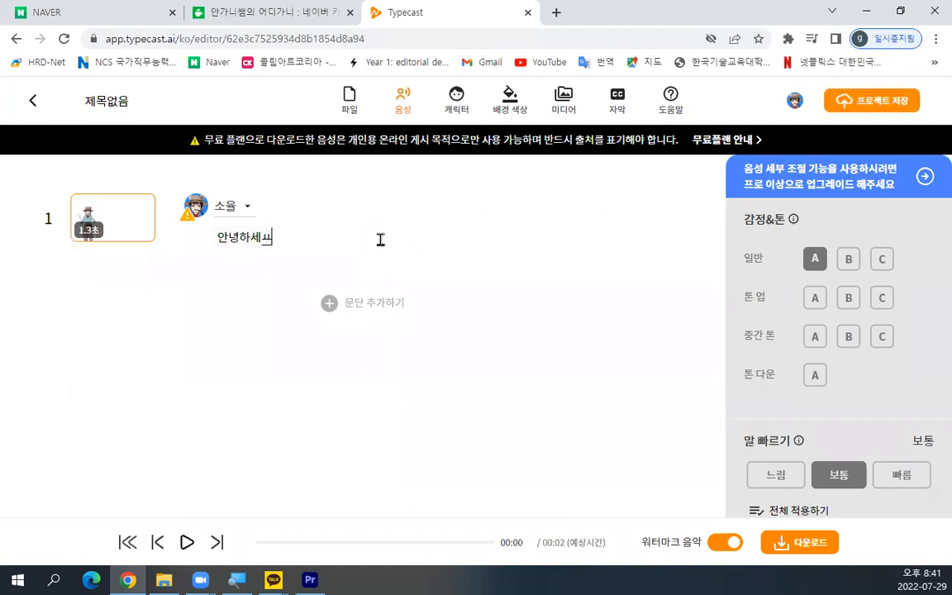
{"action": "type", "text": " 안가니"}
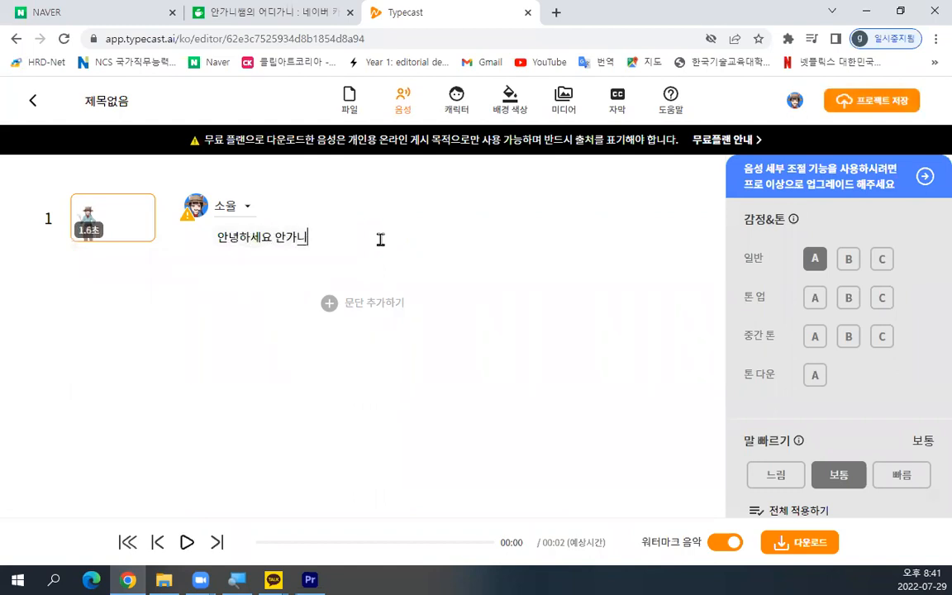
{"action": "type", "text": " 샘이니대."}
Step: Add a second paragraph reading "오늘은 AI 보이스 삽입하는 것을 연습합니다." and start an empty third paragraph
{"action": "key", "text": "Return"}
{"action": "type", "text": "오늘"}
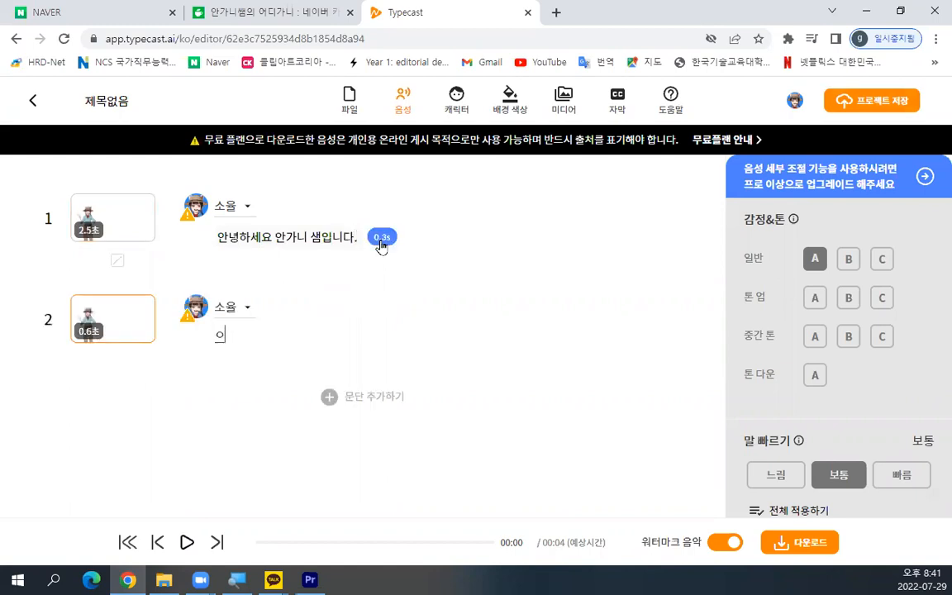
{"action": "type", "text": "은"}
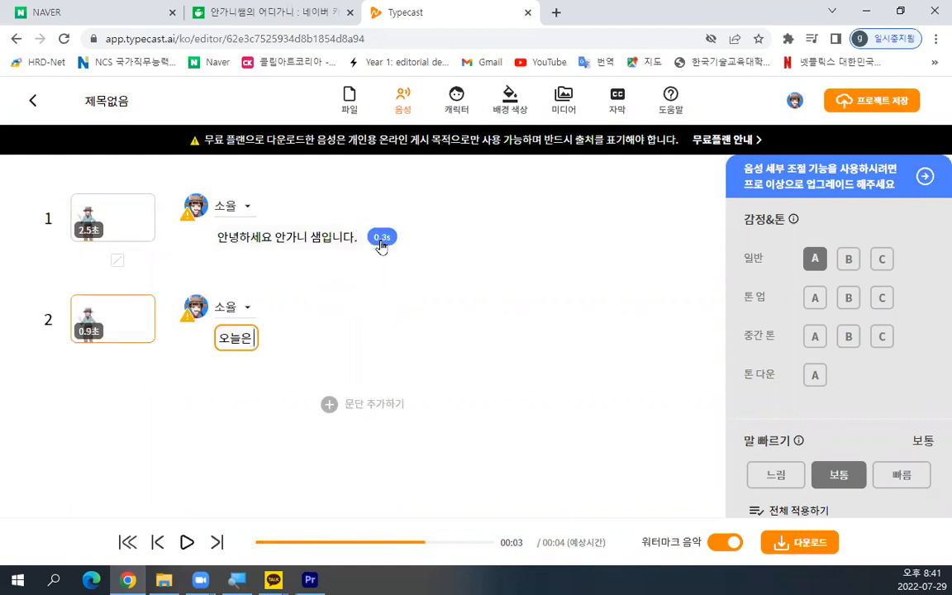
{"action": "type", "text": " AI qh"}
{"action": "key", "text": "BackSpace"}
{"action": "key", "text": "BackSpace"}
{"action": "key", "text": "Hangul"}
{"action": "type", "text": "보이스 여"}
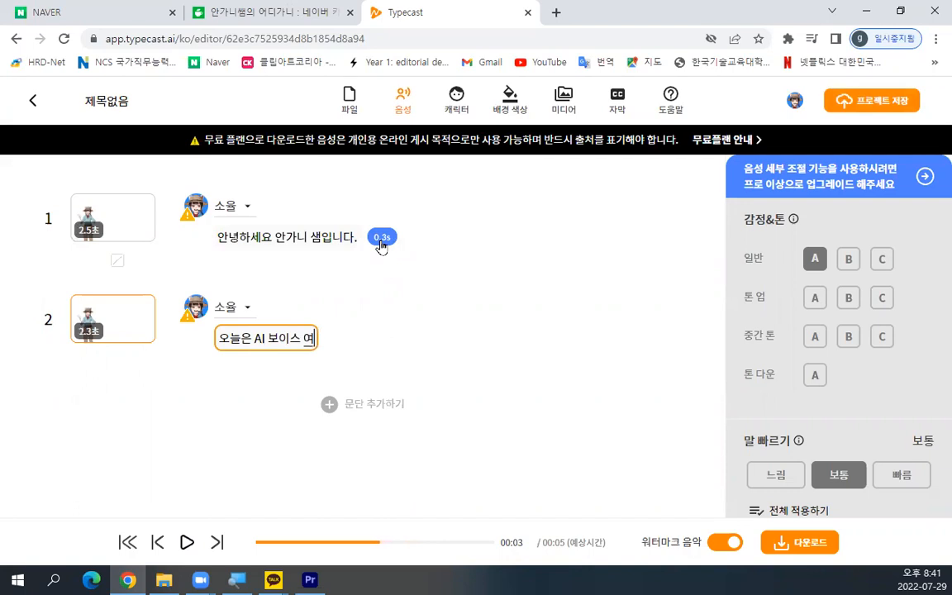
{"action": "type", "text": "입하는 것을 넣"}
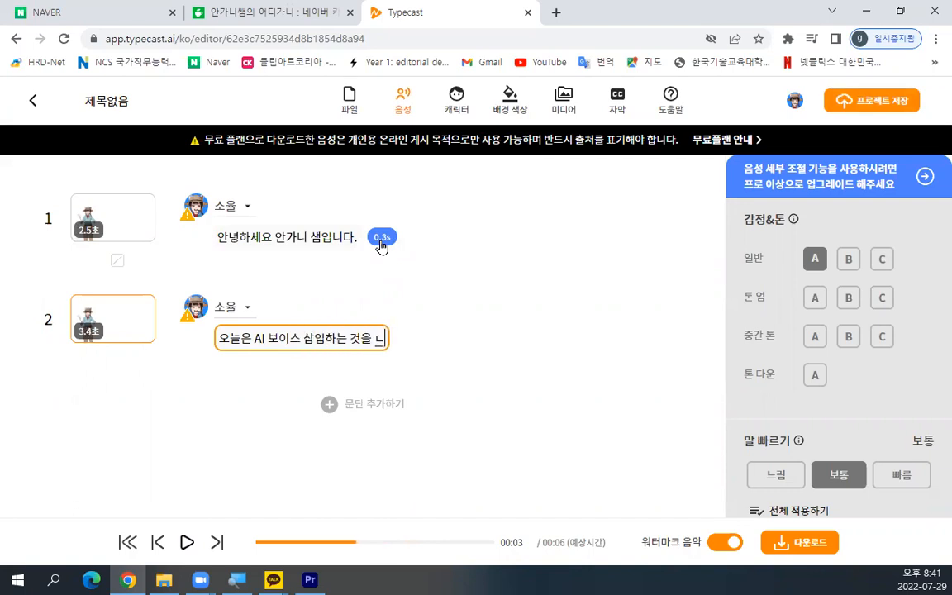
{"action": "type", "text": "습합니대"}
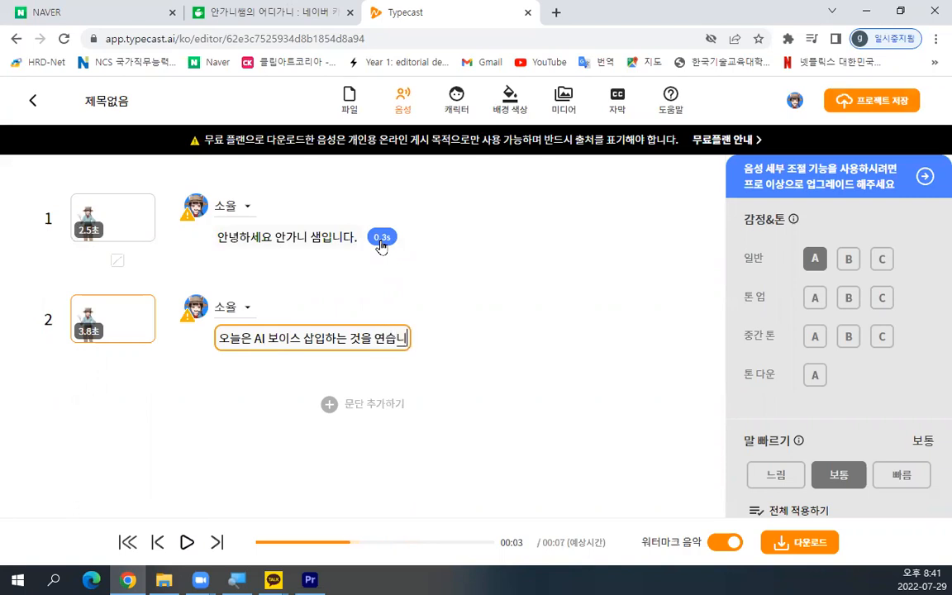
{"action": "key", "text": "BackSpace"}
{"action": "type", "text": "다."}
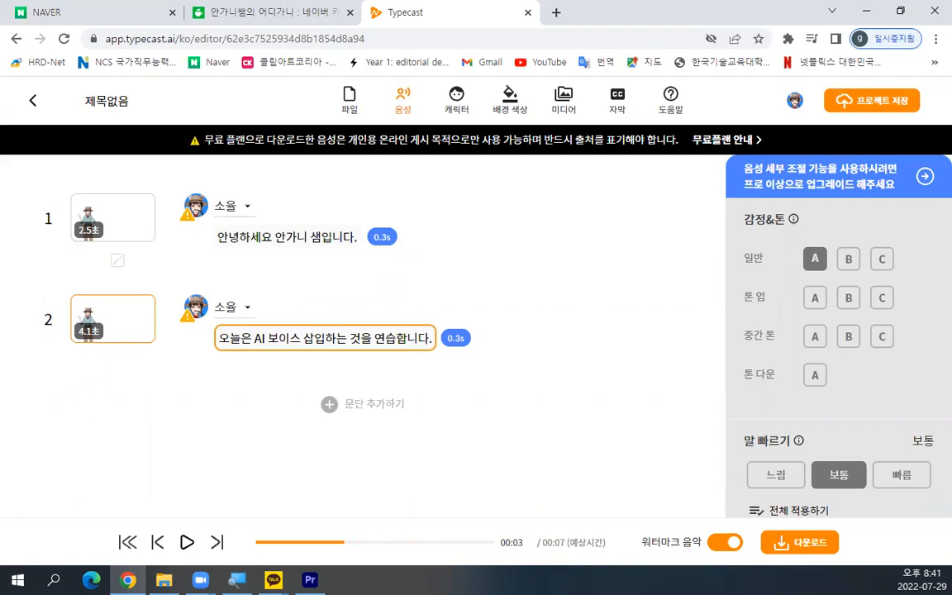
{"action": "key", "text": "Return"}
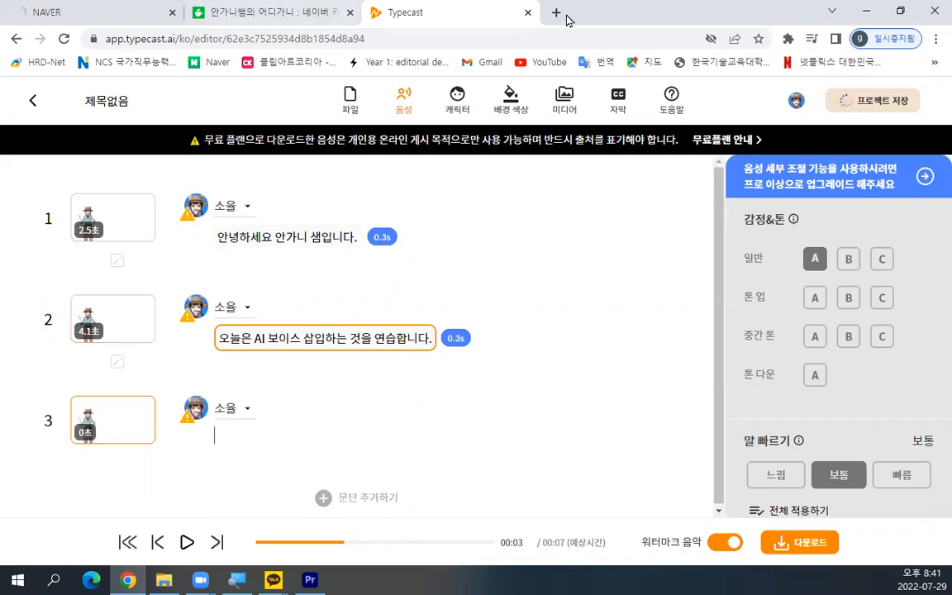
Step: Search Google in a new tab for "크러쉬 잊어버리지마 가사" and copy the full song lyrics
{"action": "left_click", "coordinate": [556, 12]}
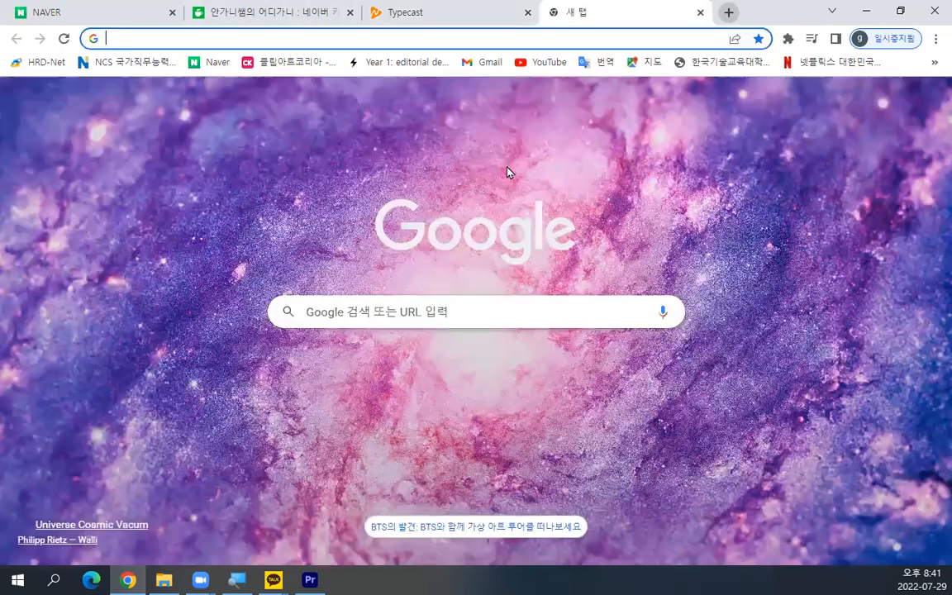
{"action": "left_click", "coordinate": [426, 317]}
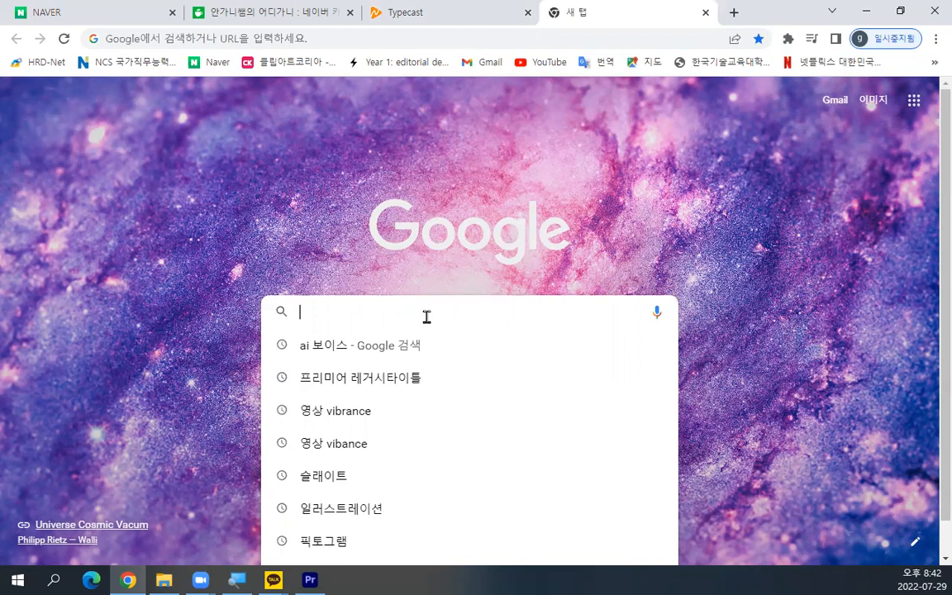
{"action": "type", "text": "ㅋ"}
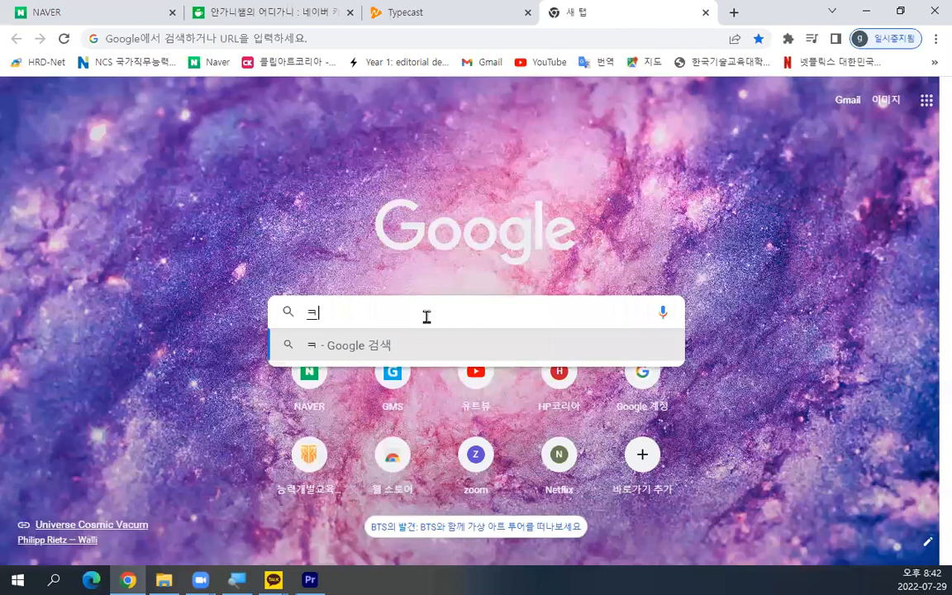
{"action": "type", "text": "크러쉬"}
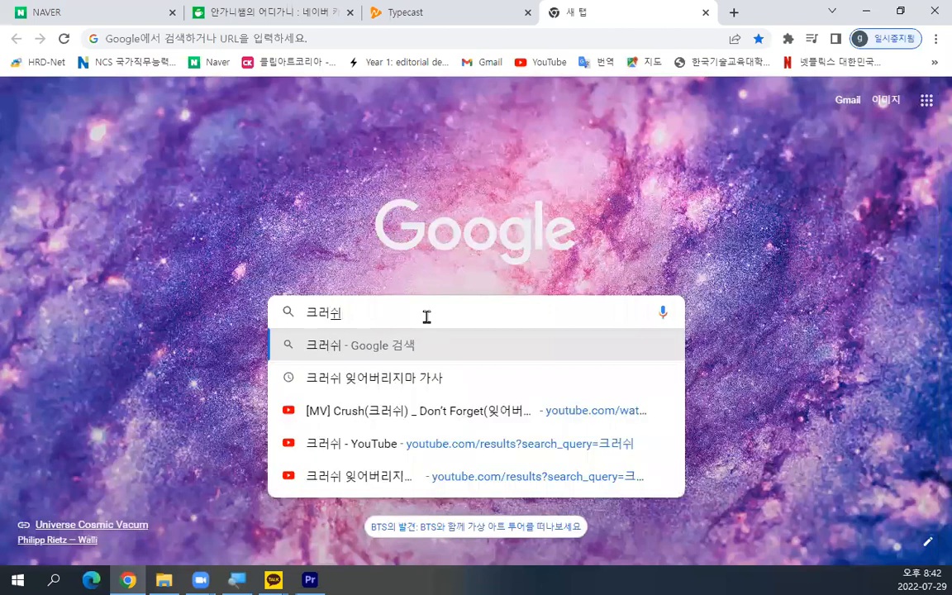
{"action": "left_click", "coordinate": [431, 378]}
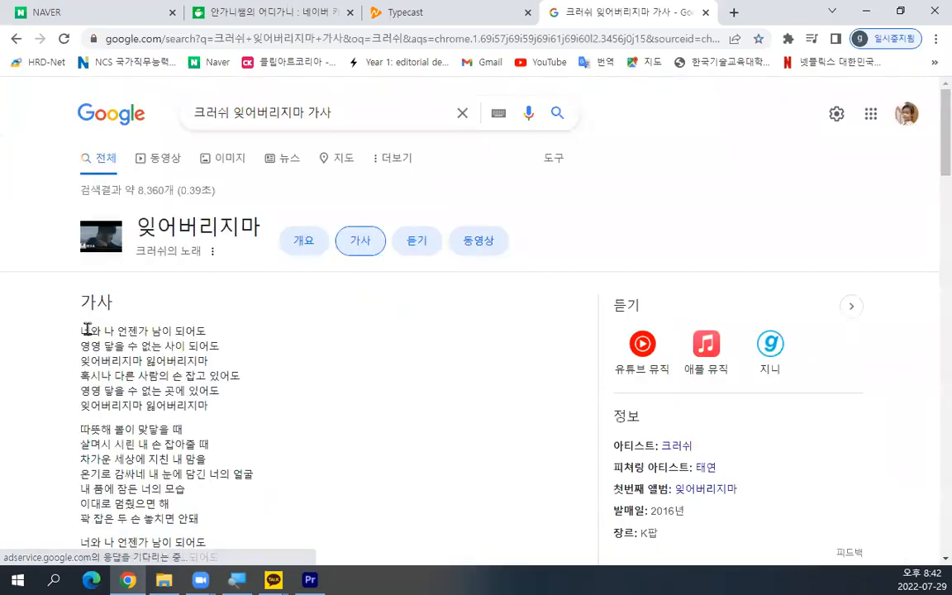
{"action": "left_click_drag", "start_coordinate": [85, 331], "coordinate": [215, 310]}
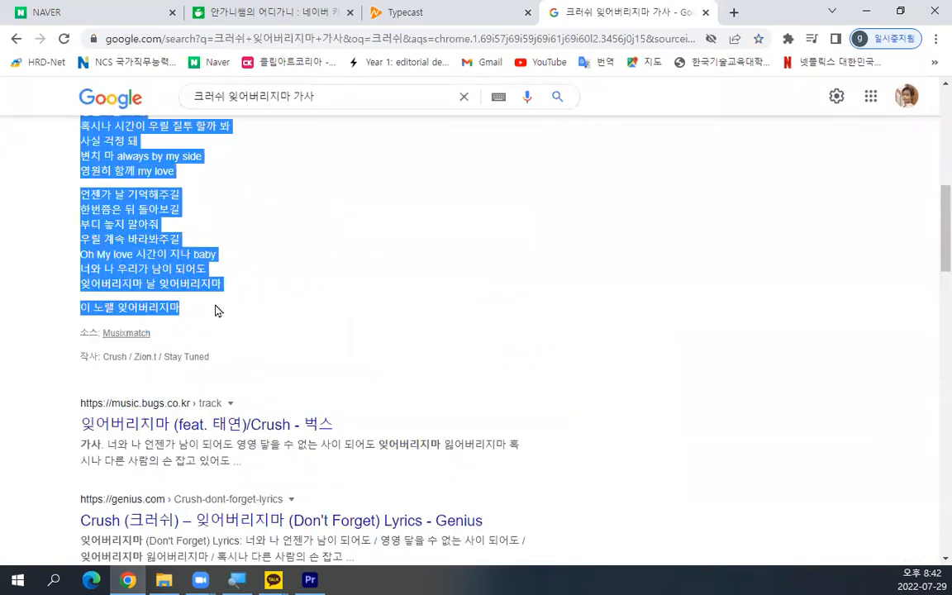
Step: Return to the Typecast project and paste the copied lyrics from the third paragraph onward
{"action": "left_click", "coordinate": [411, 11]}
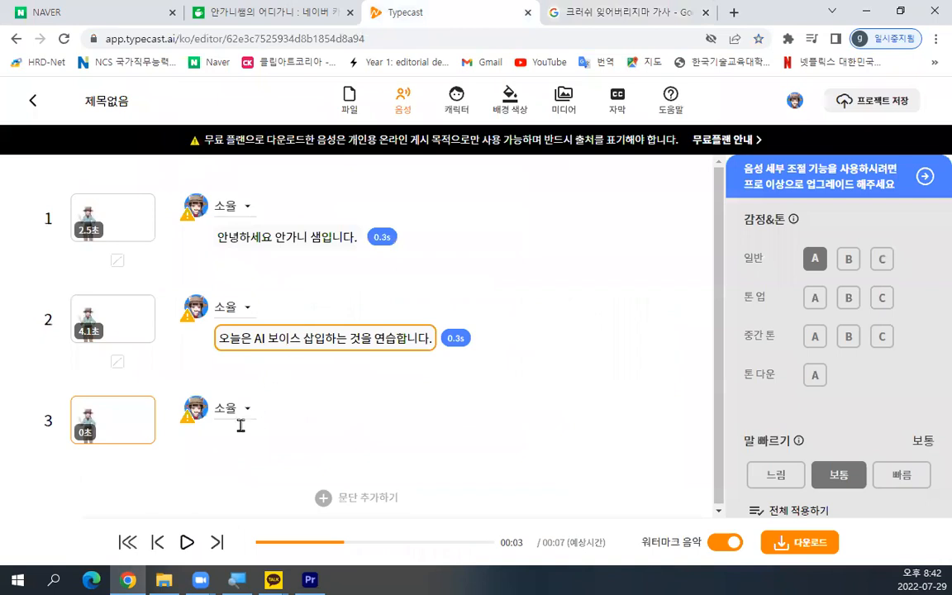
{"action": "key", "text": "ctrl+v"}
{"action": "scroll", "coordinate": [322, 403], "scroll_direction": "up", "scroll_amount": 20}
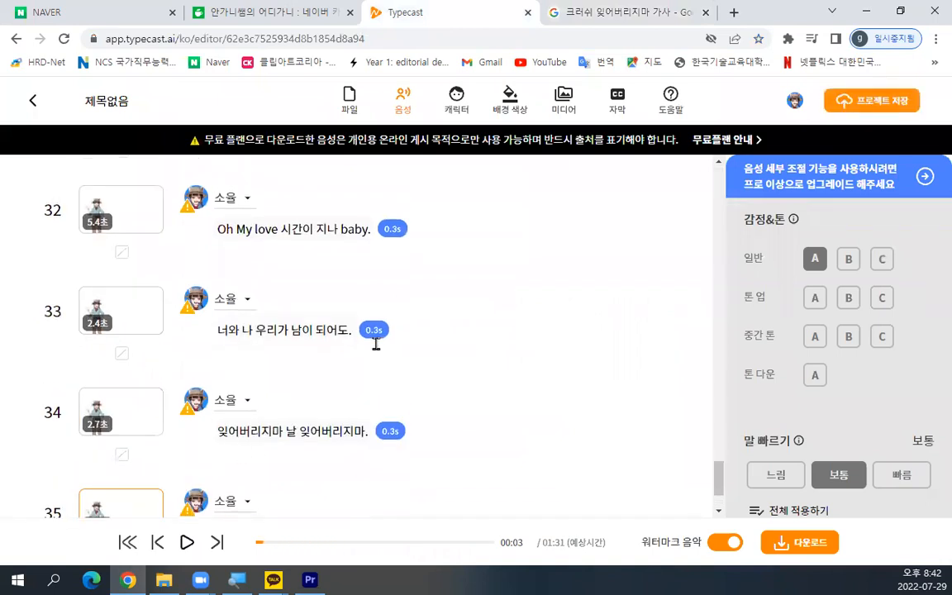
Step: Look over the emotion, speed and pitch settings and the script paragraphs
{"action": "scroll", "coordinate": [375, 343], "scroll_direction": "up", "scroll_amount": 5}
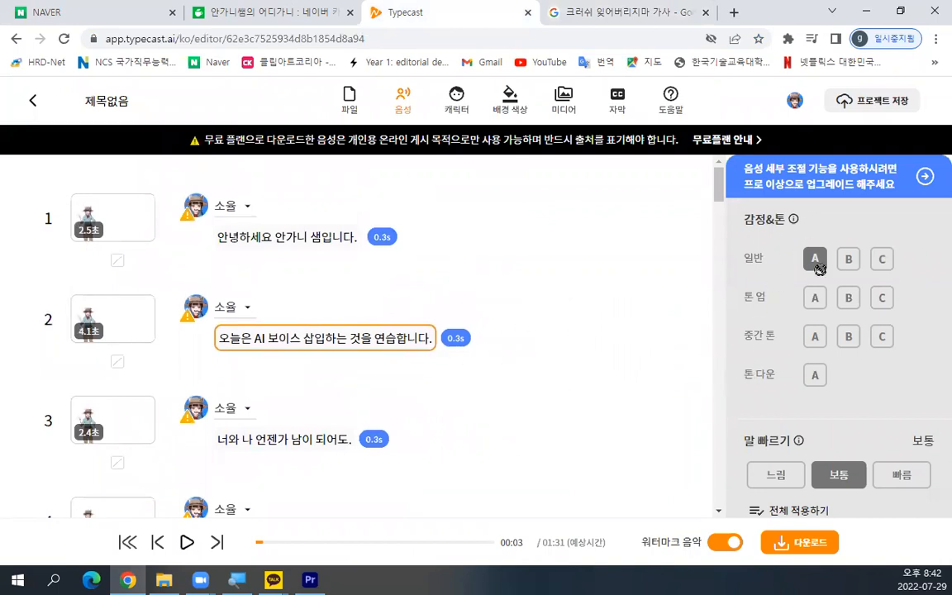
{"action": "scroll", "coordinate": [799, 273], "scroll_direction": "down", "scroll_amount": 3}
{"action": "scroll", "coordinate": [798, 273], "scroll_direction": "down", "scroll_amount": 3}
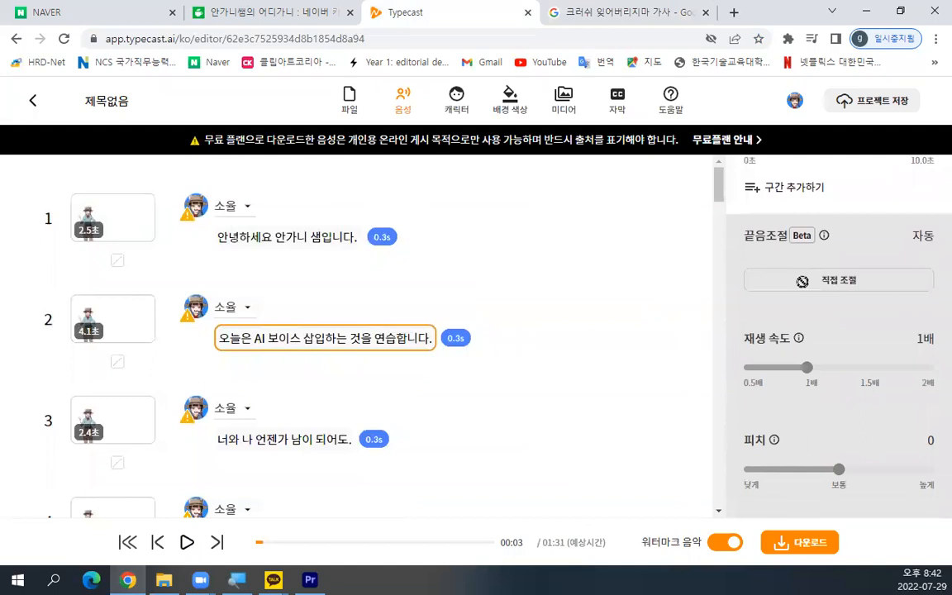
{"action": "scroll", "coordinate": [827, 326], "scroll_direction": "up", "scroll_amount": 1}
{"action": "scroll", "coordinate": [746, 323], "scroll_direction": "down", "scroll_amount": 1}
{"action": "scroll", "coordinate": [537, 449], "scroll_direction": "down", "scroll_amount": 5}
{"action": "scroll", "coordinate": [532, 435], "scroll_direction": "down", "scroll_amount": 4}
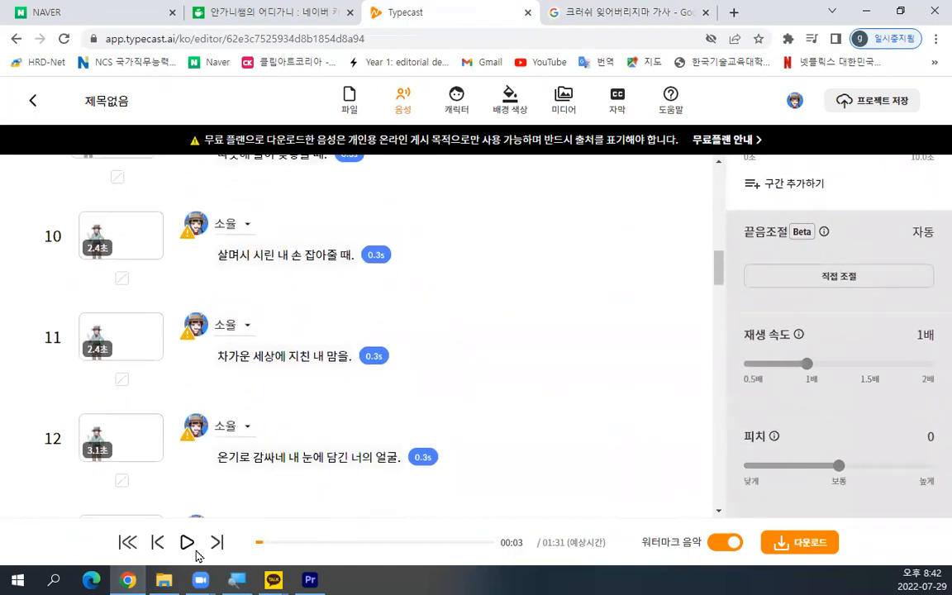
{"action": "scroll", "coordinate": [397, 353], "scroll_direction": "up", "scroll_amount": 9}
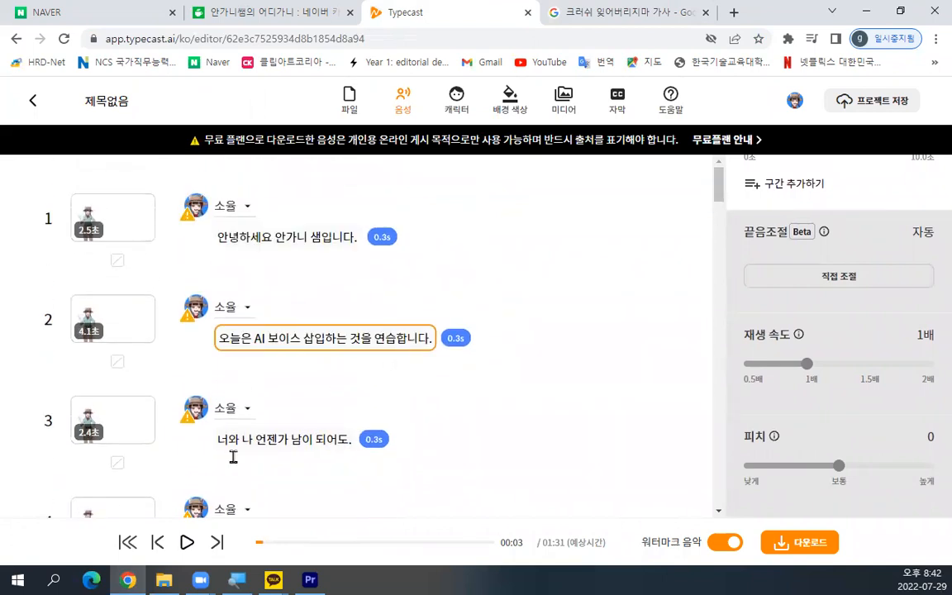
Step: Preview the generated speech, dismissing the watermark music notice, then stop it and replay it from paragraph 1
{"action": "left_click", "coordinate": [185, 542]}
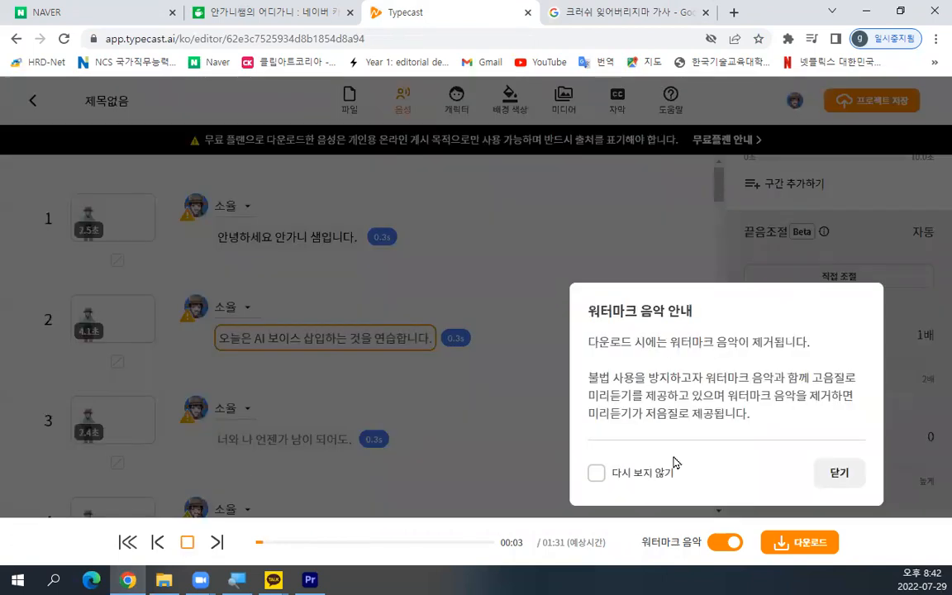
{"action": "left_click", "coordinate": [836, 474]}
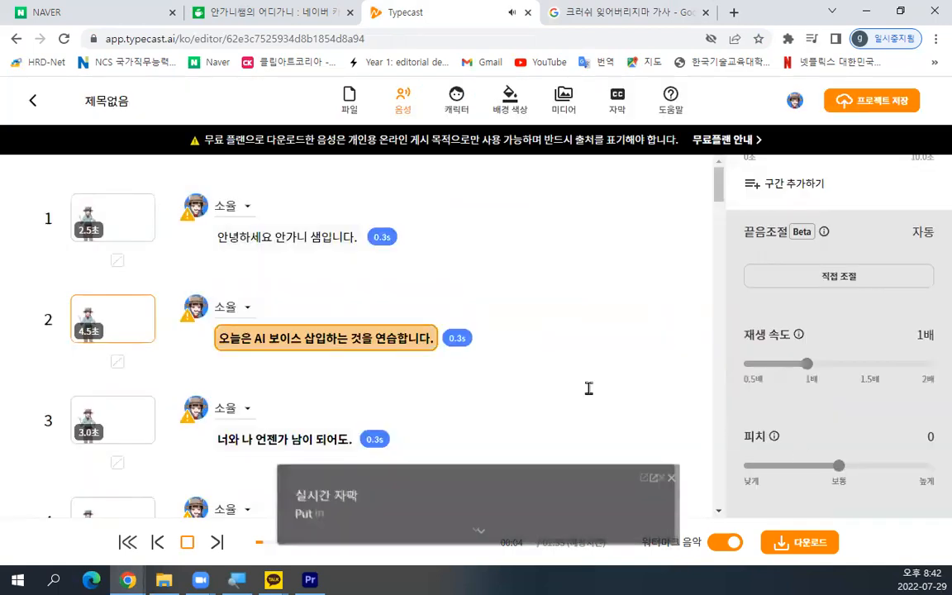
{"action": "left_click", "coordinate": [330, 238]}
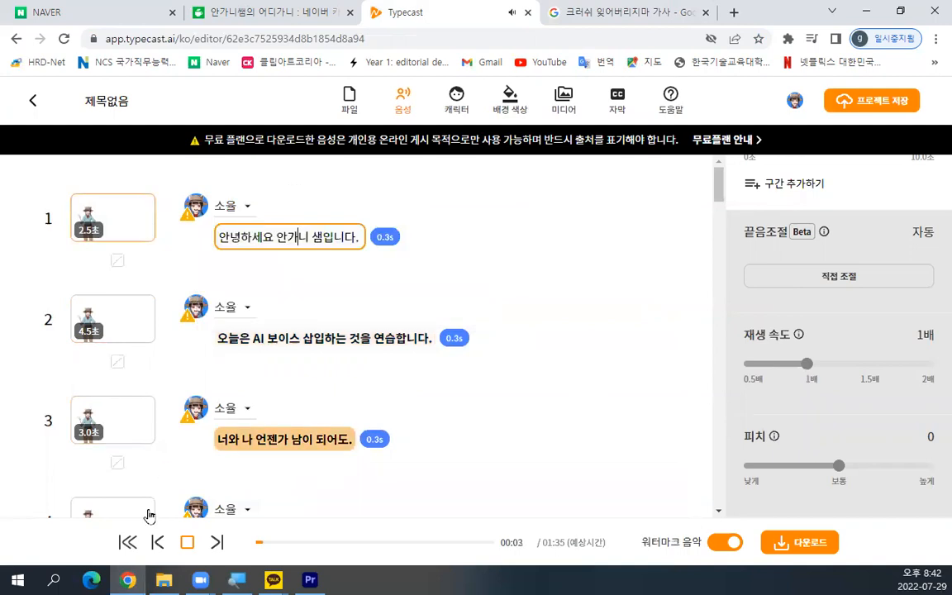
{"action": "left_click", "coordinate": [186, 542]}
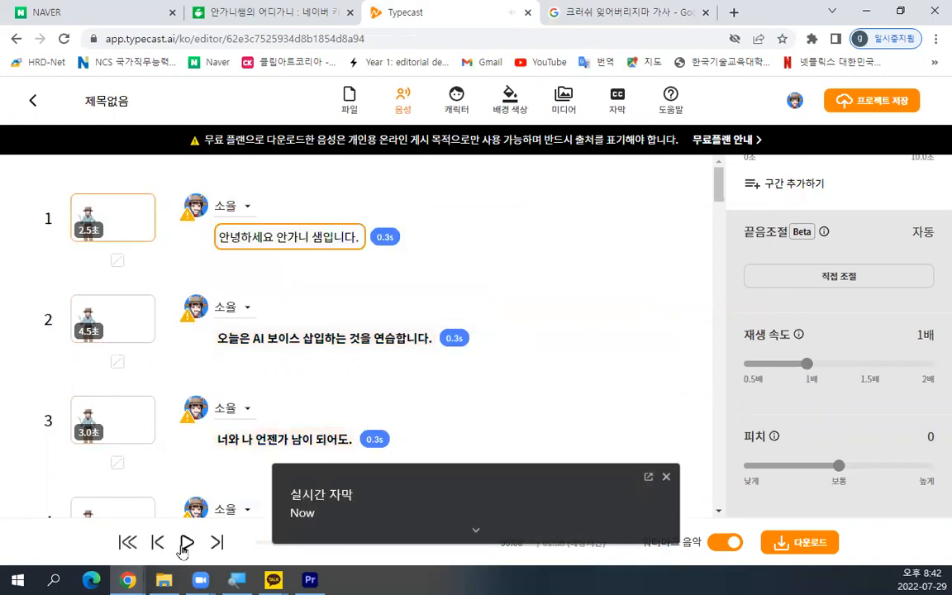
{"action": "left_click", "coordinate": [187, 543]}
{"action": "left_click", "coordinate": [834, 474]}
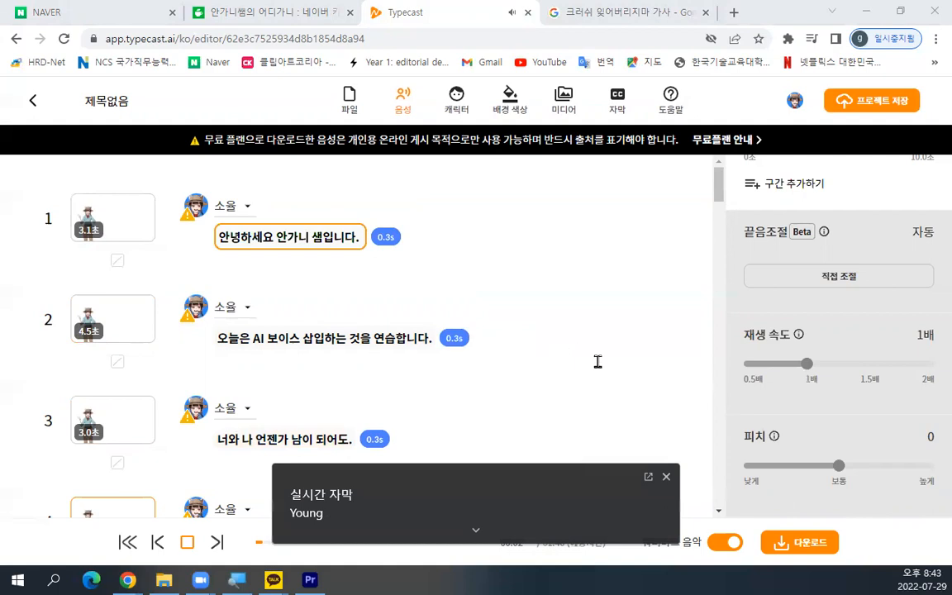
Step: Close the live captions, end the speech preview and open the character casting list
{"action": "left_click", "coordinate": [666, 479]}
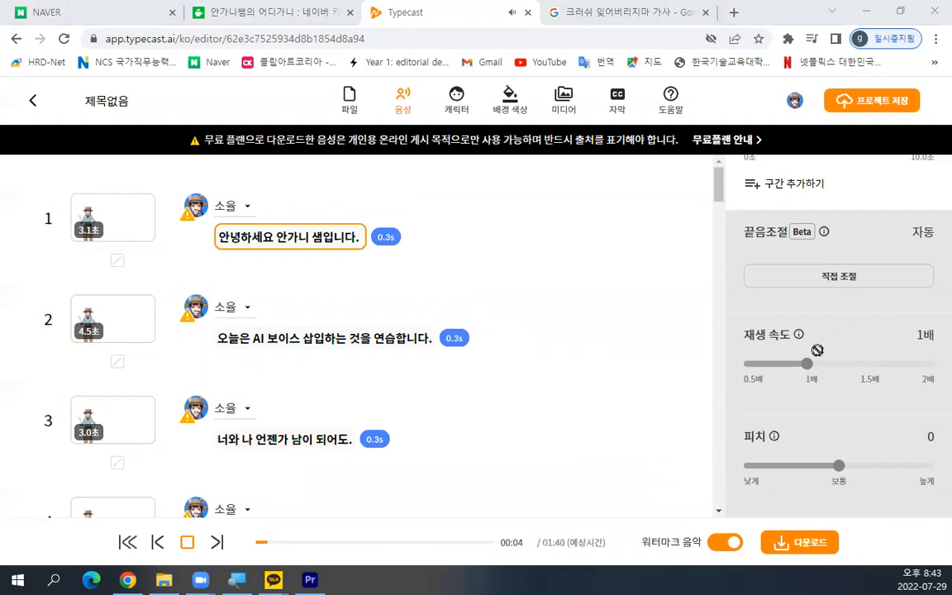
{"action": "left_click", "coordinate": [623, 314]}
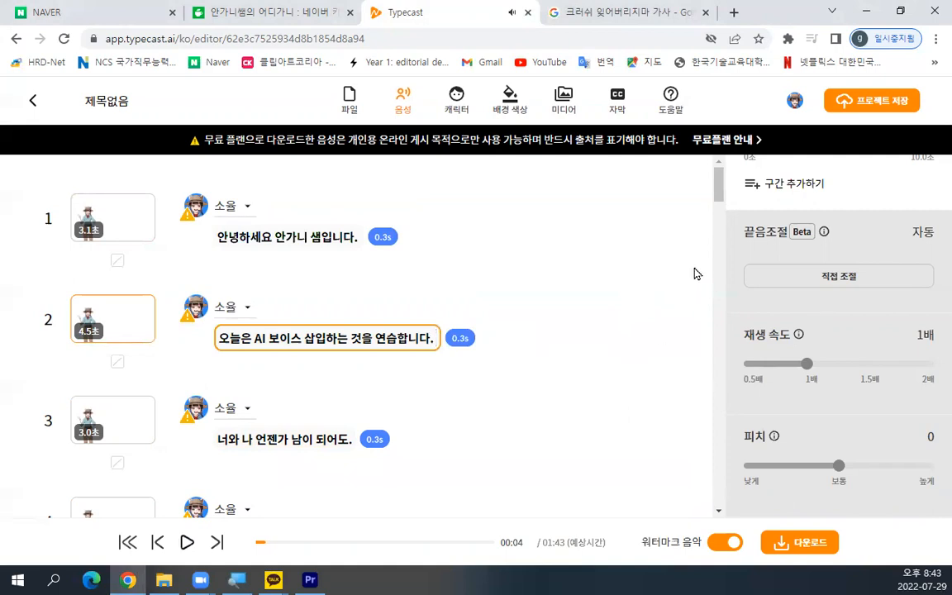
{"action": "left_click", "coordinate": [796, 104]}
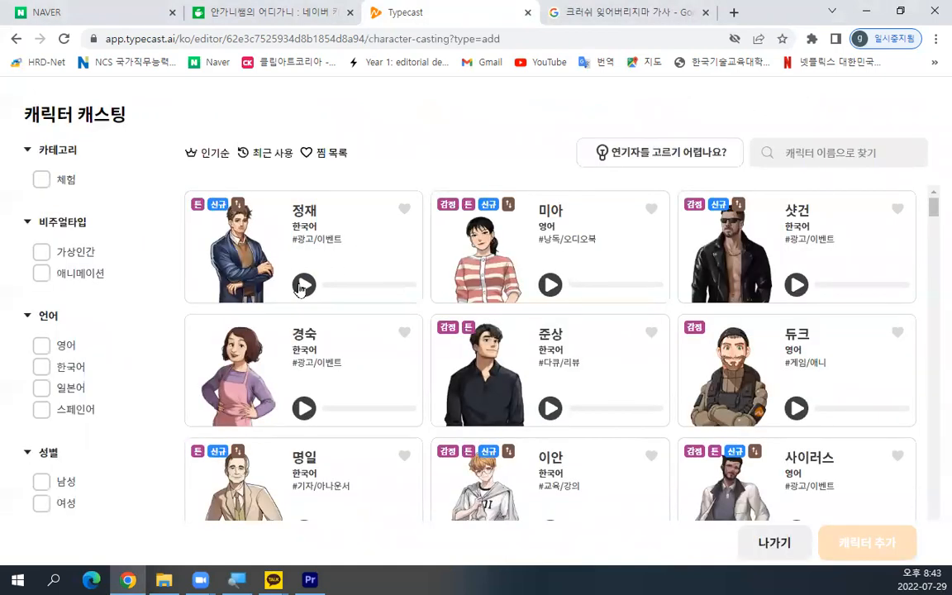
Step: Preview the voices of the characters 정재, 미아 and 샷건 in the casting list
{"action": "left_click", "coordinate": [302, 285]}
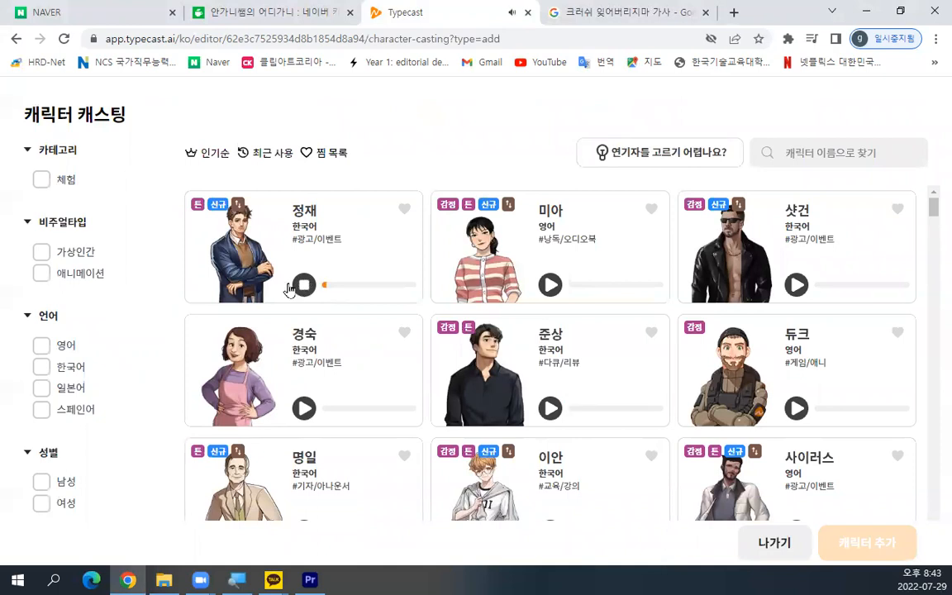
{"action": "left_click", "coordinate": [303, 286]}
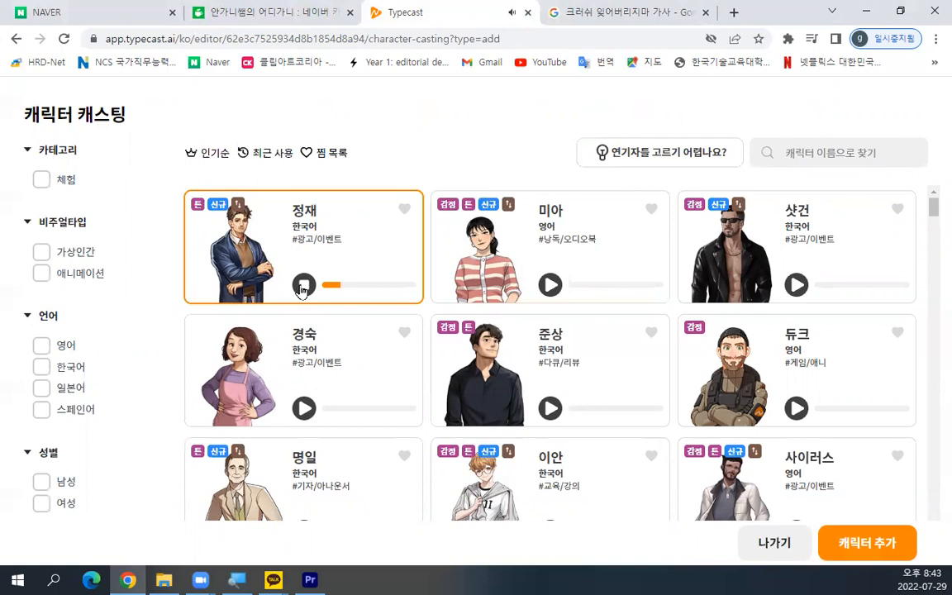
{"action": "left_click", "coordinate": [549, 285]}
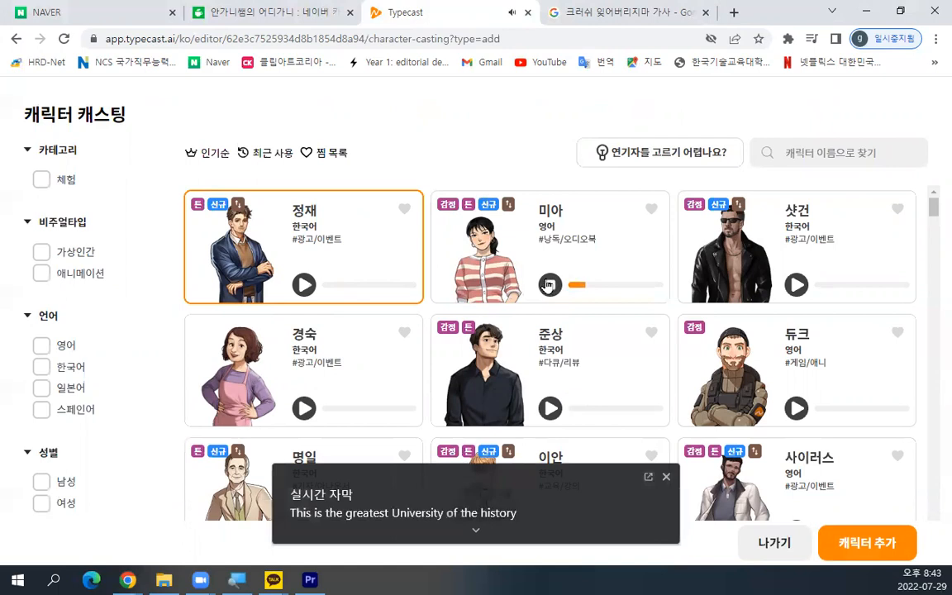
{"action": "left_click", "coordinate": [793, 286]}
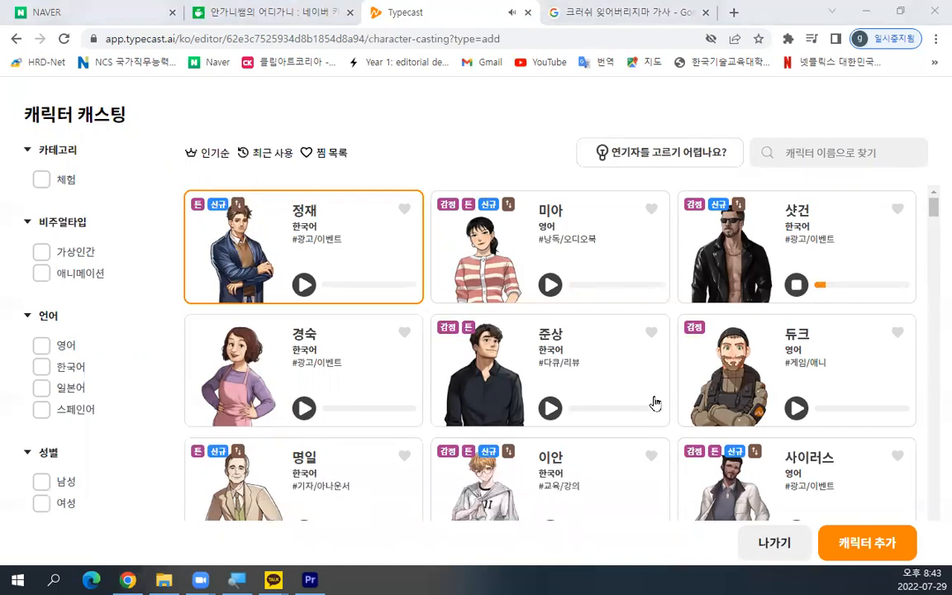
Step: Browse further down the casting list and preview the voices of 루비, 대길 and 수지, dismissing the live captions
{"action": "scroll", "coordinate": [654, 402], "scroll_direction": "down", "scroll_amount": 7}
{"action": "scroll", "coordinate": [654, 403], "scroll_direction": "down", "scroll_amount": 3}
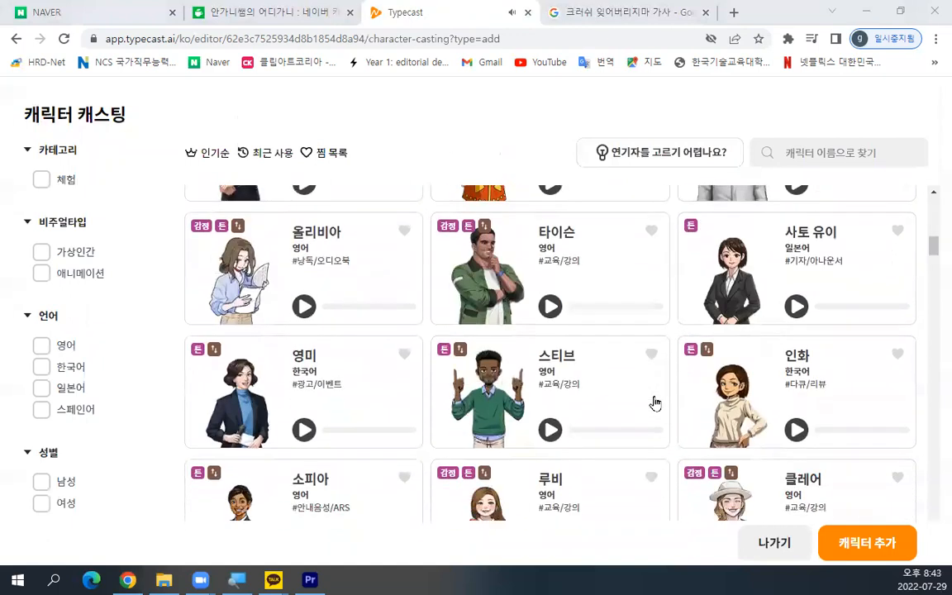
{"action": "scroll", "coordinate": [654, 402], "scroll_direction": "down", "scroll_amount": 1}
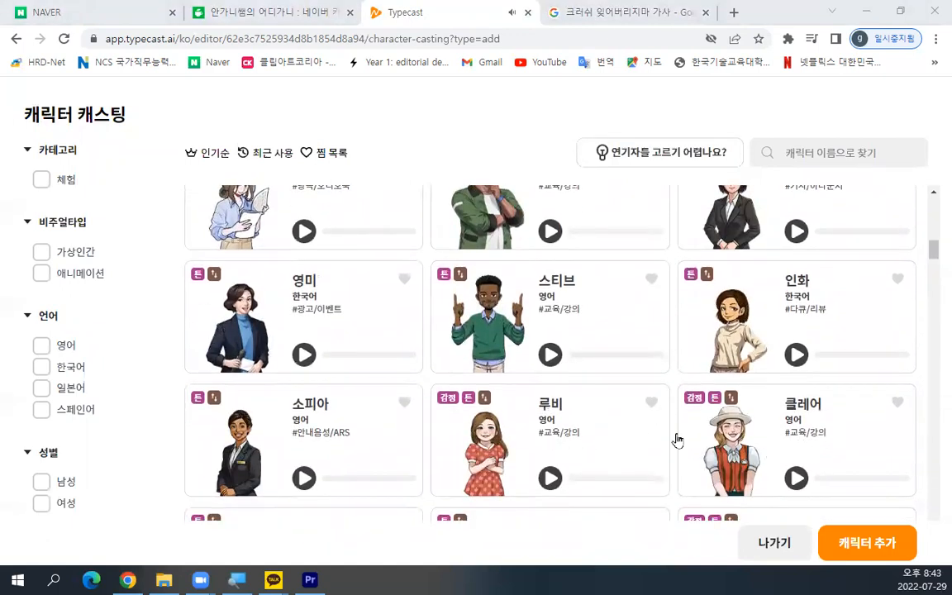
{"action": "left_click", "coordinate": [550, 478]}
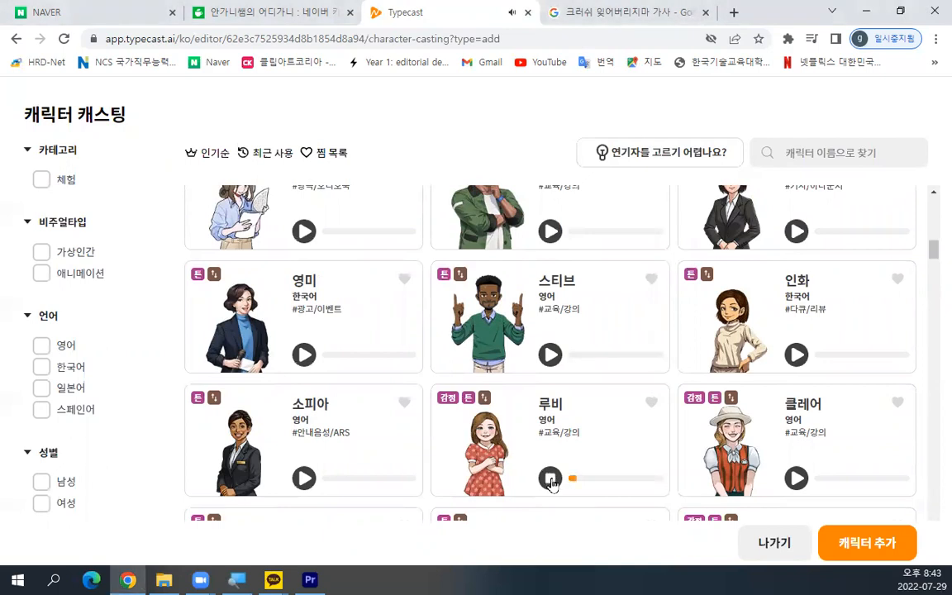
{"action": "left_click", "coordinate": [663, 478]}
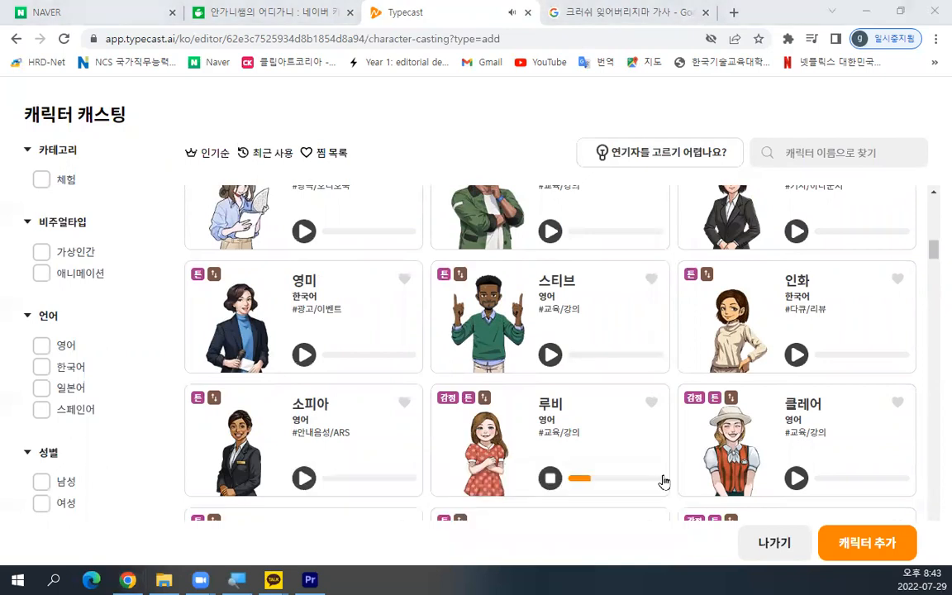
{"action": "scroll", "coordinate": [558, 298], "scroll_direction": "down", "scroll_amount": 3}
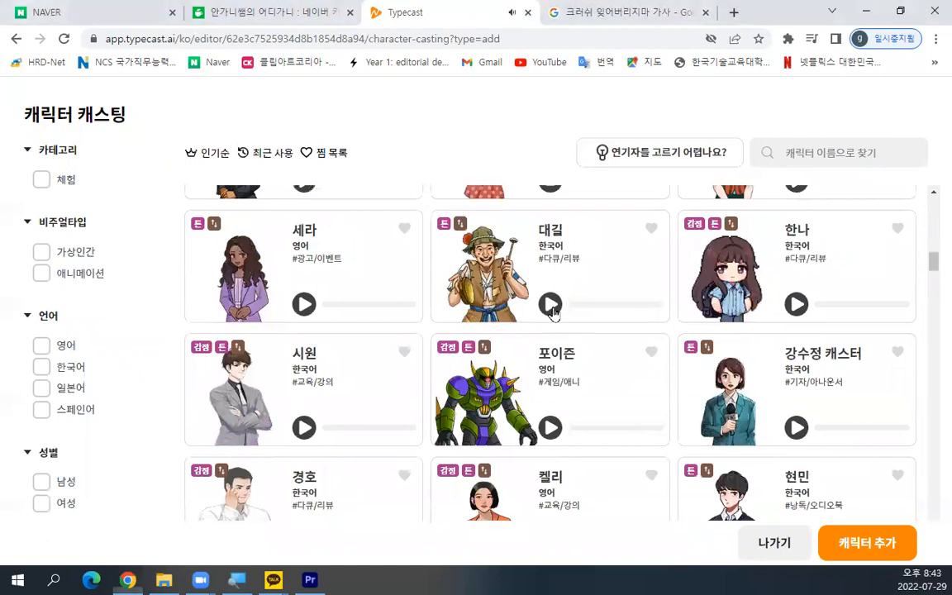
{"action": "left_click", "coordinate": [551, 306]}
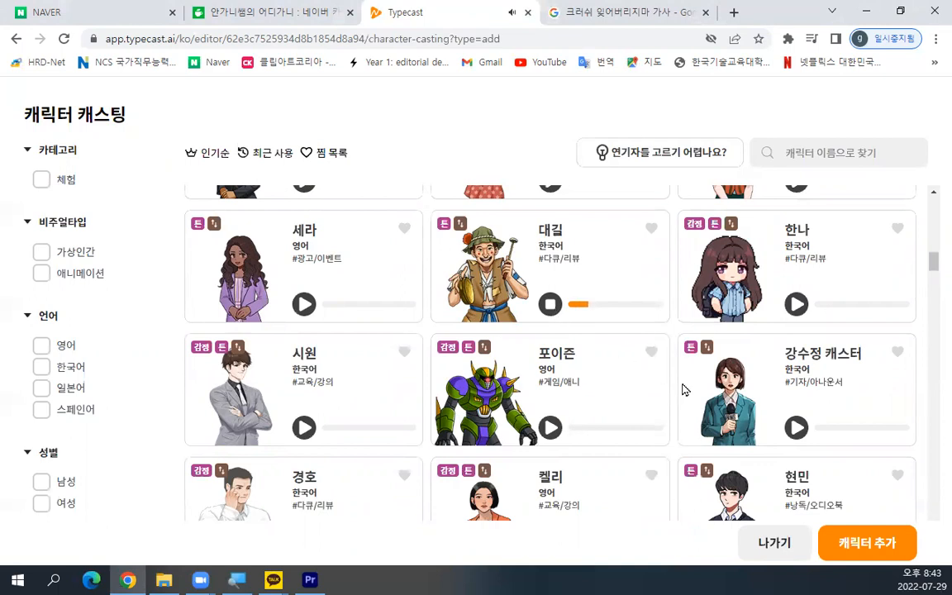
{"action": "scroll", "coordinate": [768, 404], "scroll_direction": "down", "scroll_amount": 3}
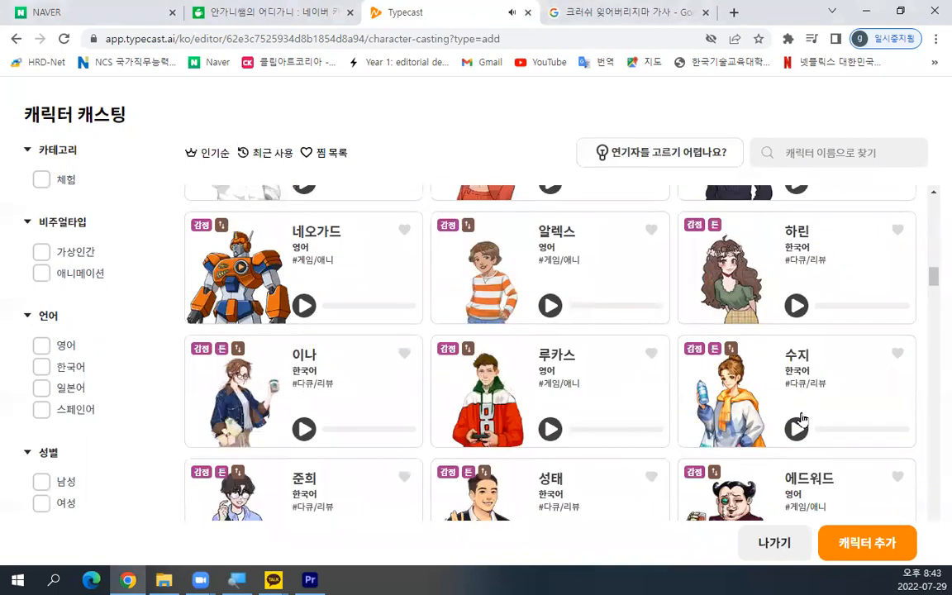
{"action": "scroll", "coordinate": [799, 421], "scroll_direction": "down", "scroll_amount": 1}
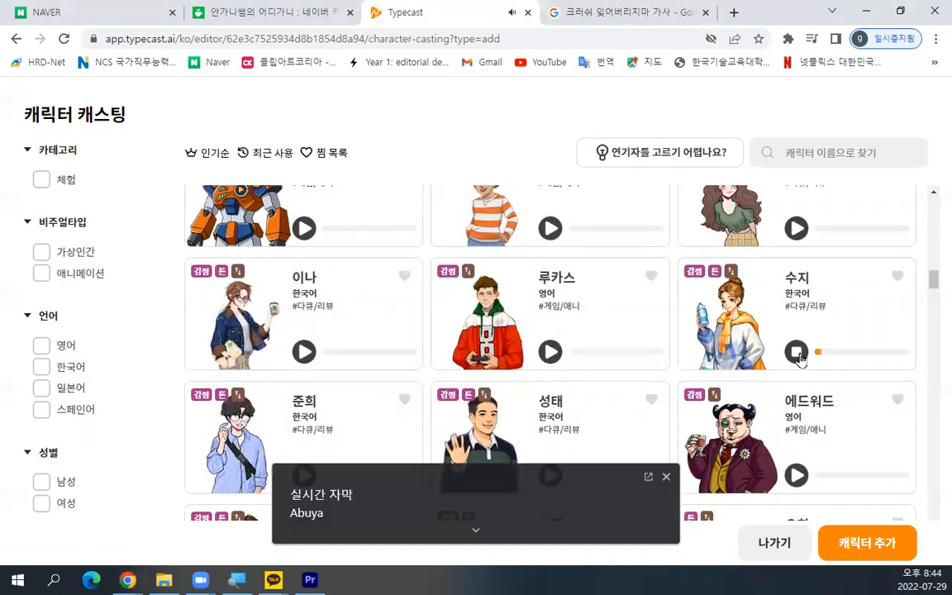
{"action": "left_click", "coordinate": [665, 476]}
Step: Filter the casting list to 한국어 language, 애니메이션 visual type, 여성 gender and 중년 age group
{"action": "scroll", "coordinate": [586, 437], "scroll_direction": "down", "scroll_amount": 3}
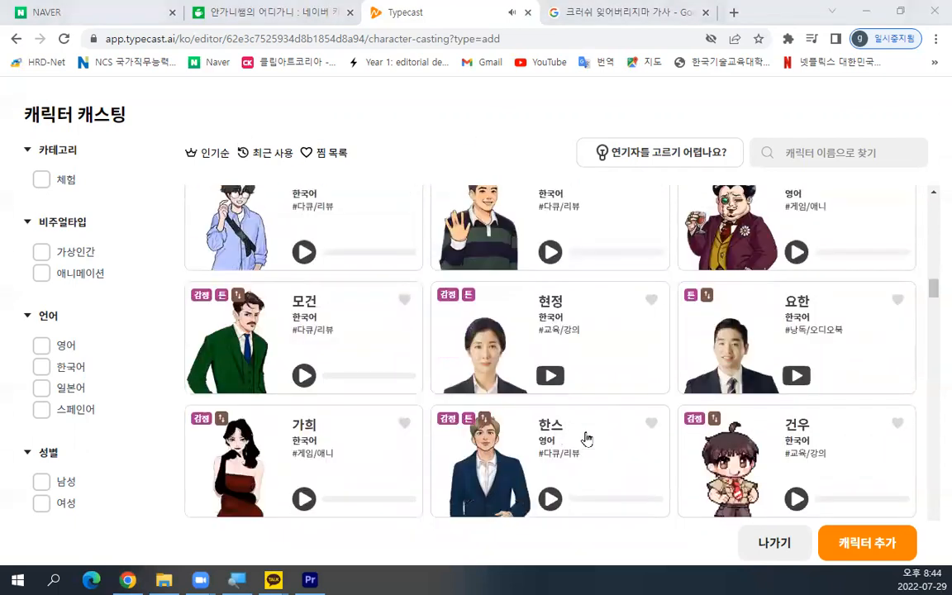
{"action": "scroll", "coordinate": [586, 439], "scroll_direction": "down", "scroll_amount": 2}
{"action": "scroll", "coordinate": [585, 437], "scroll_direction": "down", "scroll_amount": 2}
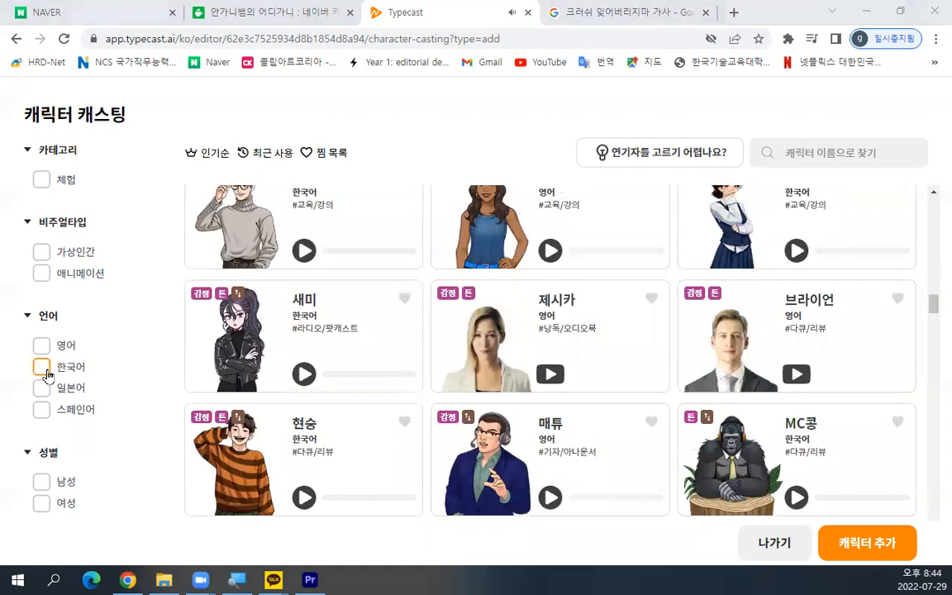
{"action": "left_click", "coordinate": [41, 366]}
{"action": "left_click", "coordinate": [41, 273]}
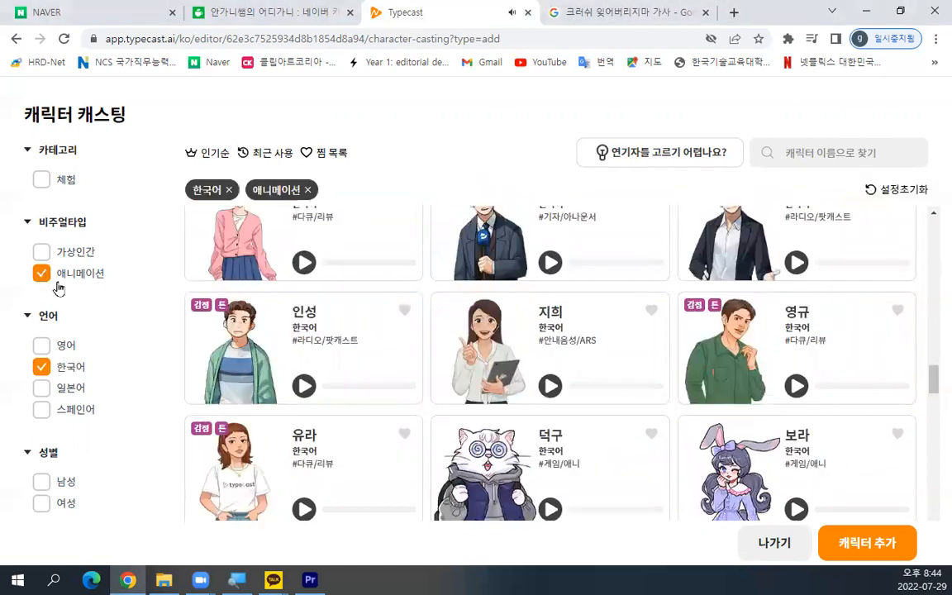
{"action": "scroll", "coordinate": [95, 374], "scroll_direction": "down", "scroll_amount": 2}
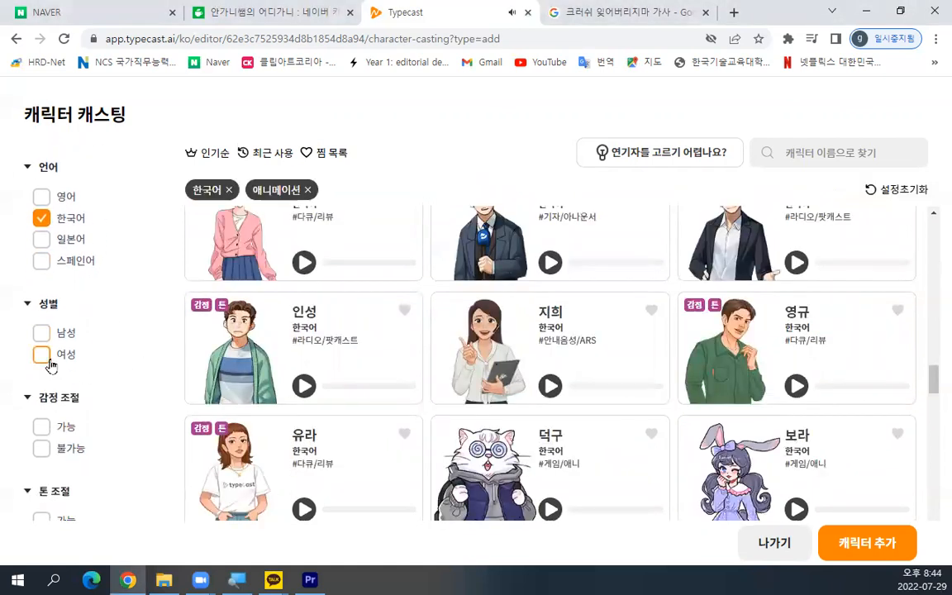
{"action": "left_click", "coordinate": [42, 355]}
{"action": "scroll", "coordinate": [80, 371], "scroll_direction": "down", "scroll_amount": 4}
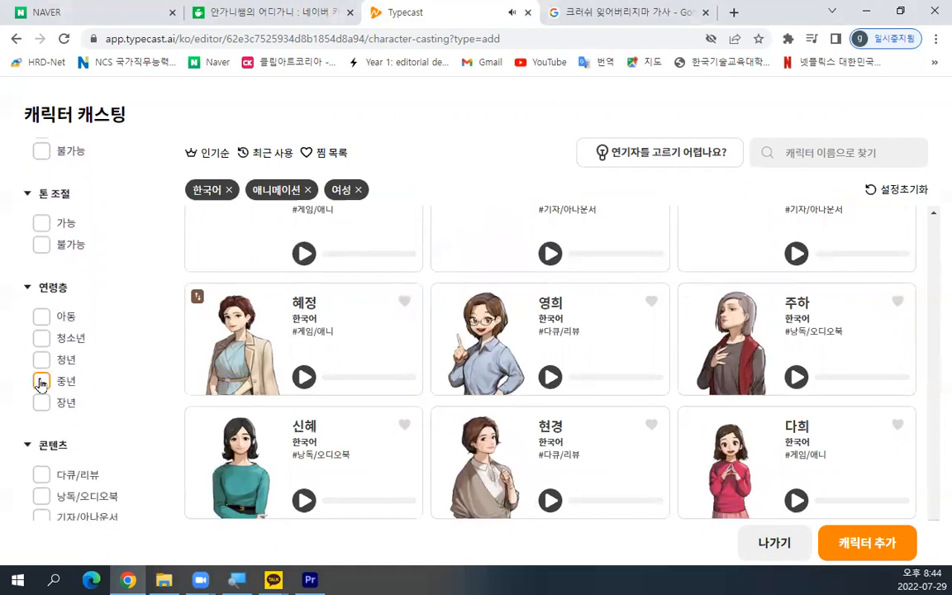
{"action": "left_click", "coordinate": [42, 380]}
{"action": "scroll", "coordinate": [83, 383], "scroll_direction": "down", "scroll_amount": 6}
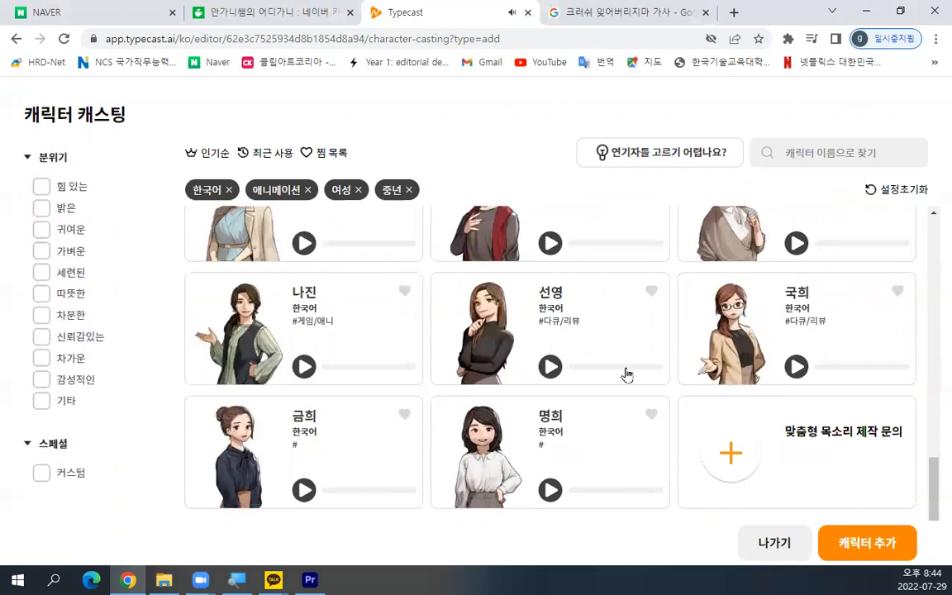
Step: Preview the voice of 정원 in the filtered list, and leave character casting without adding a character
{"action": "scroll", "coordinate": [364, 375], "scroll_direction": "up", "scroll_amount": 5}
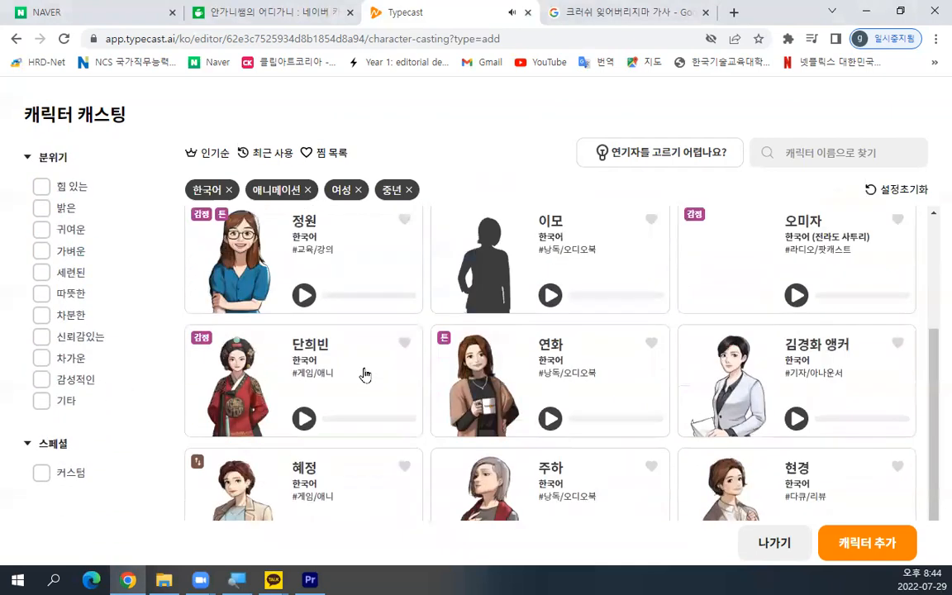
{"action": "left_click", "coordinate": [303, 300]}
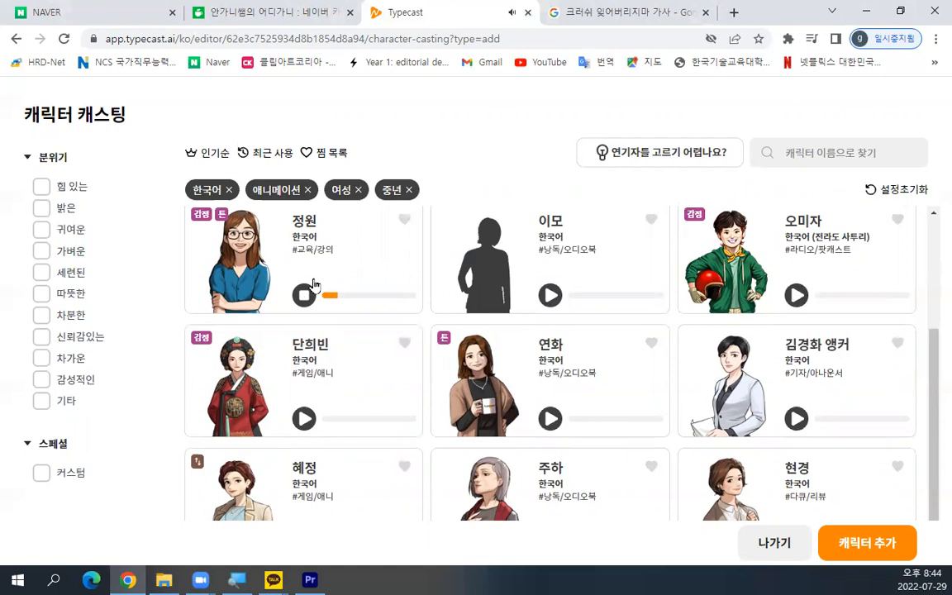
{"action": "left_click", "coordinate": [778, 541]}
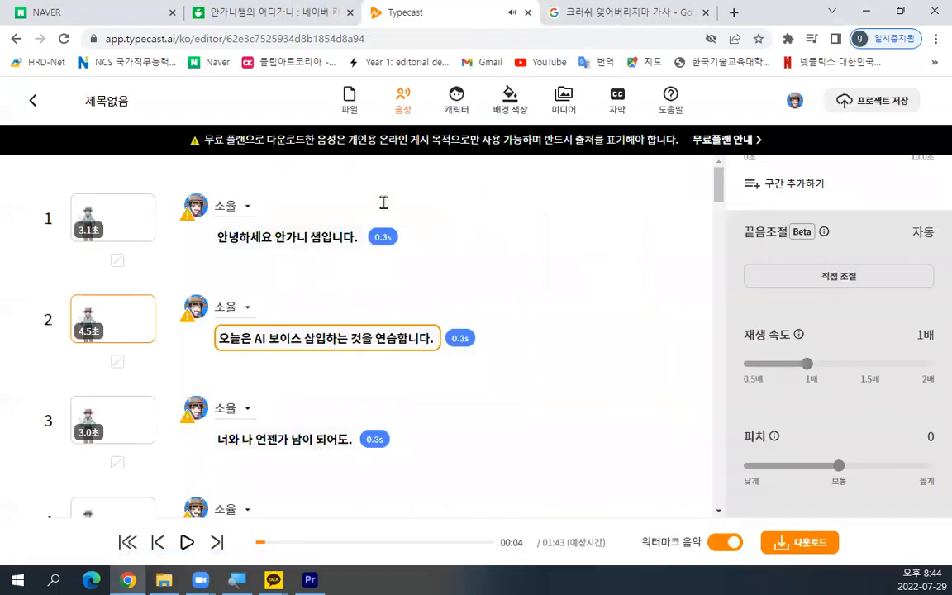
Step: Open character casting from paragraph 1's character selector, and minimize the browser to return to Premiere Pro
{"action": "left_click", "coordinate": [240, 207]}
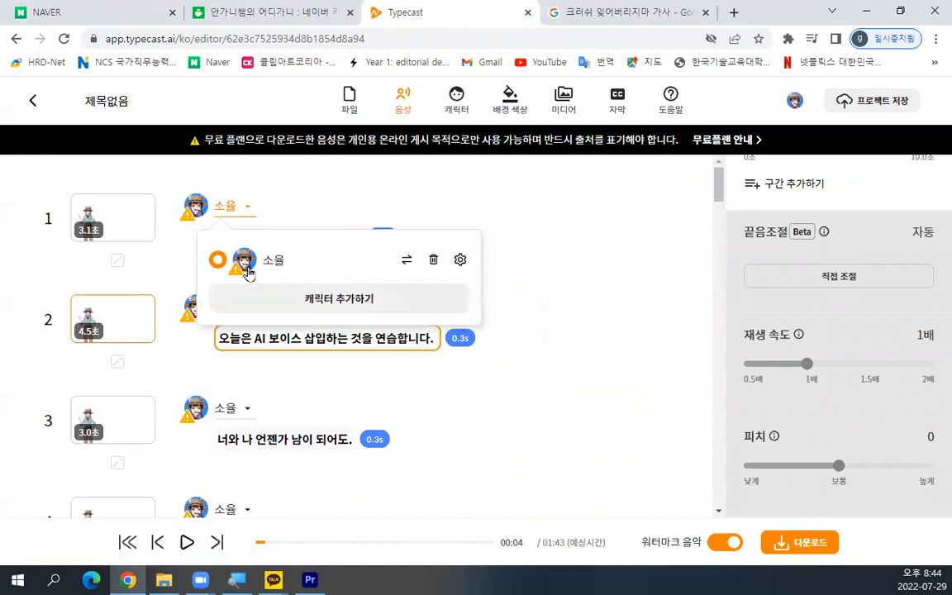
{"action": "left_click", "coordinate": [297, 296]}
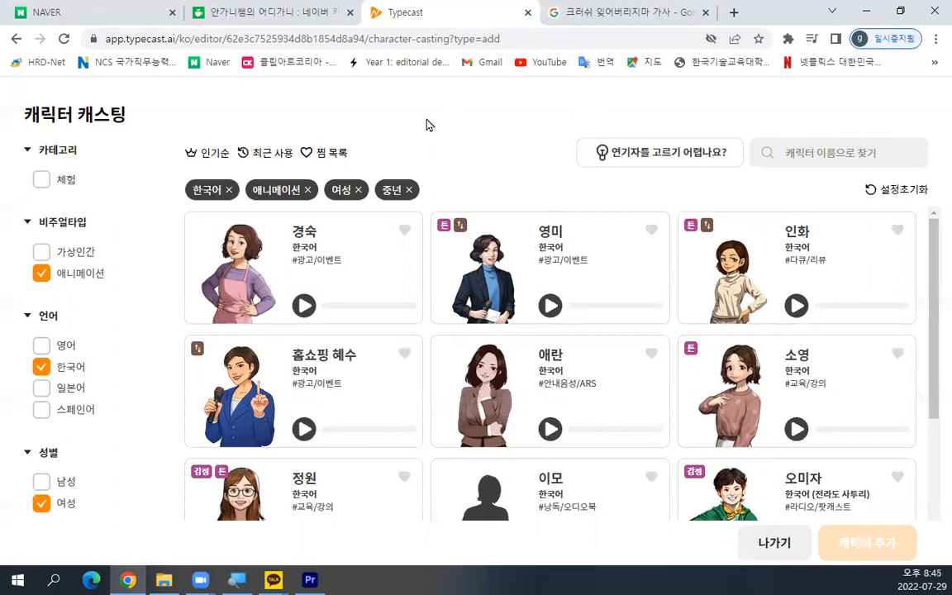
{"action": "left_click", "coordinate": [865, 12]}
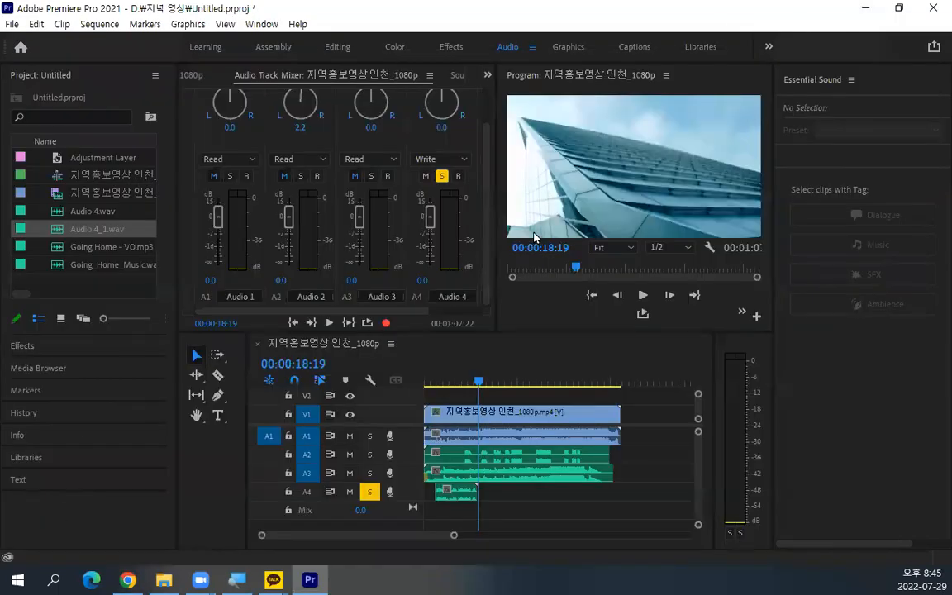
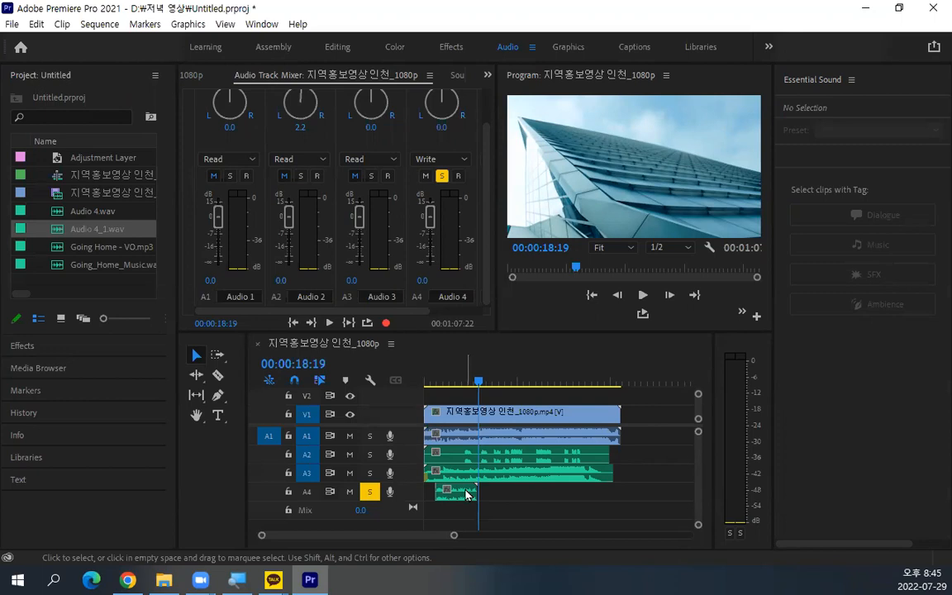
Step: Delete the recorded Audio 4_1.wav clip from audio track A4 in the timeline
{"action": "left_click", "coordinate": [468, 493]}
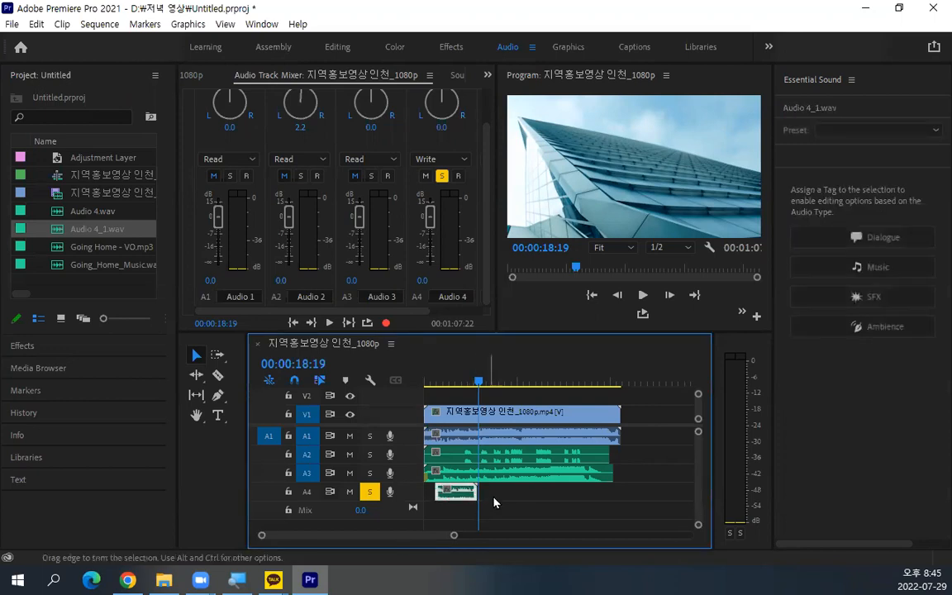
{"action": "left_click", "coordinate": [493, 497]}
{"action": "left_click", "coordinate": [472, 438]}
{"action": "left_click", "coordinate": [458, 497]}
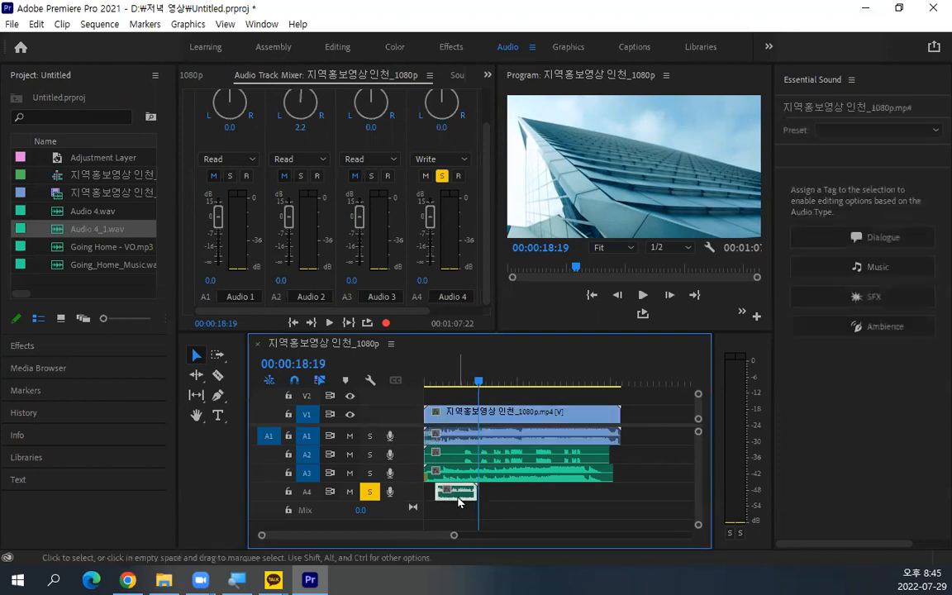
{"action": "key", "text": "Delete"}
Step: Solo audio track A2, move the playhead back to where its voice-over starts, and play a short section
{"action": "left_click", "coordinate": [463, 438]}
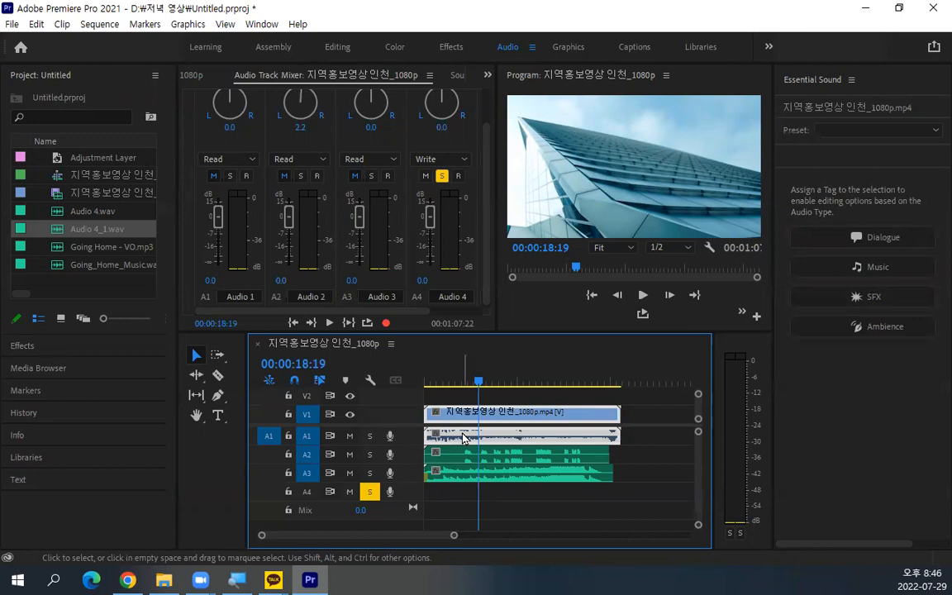
{"action": "left_click", "coordinate": [637, 477]}
{"action": "left_click_drag", "start_coordinate": [607, 455], "coordinate": [602, 455]}
{"action": "left_click", "coordinate": [369, 455]}
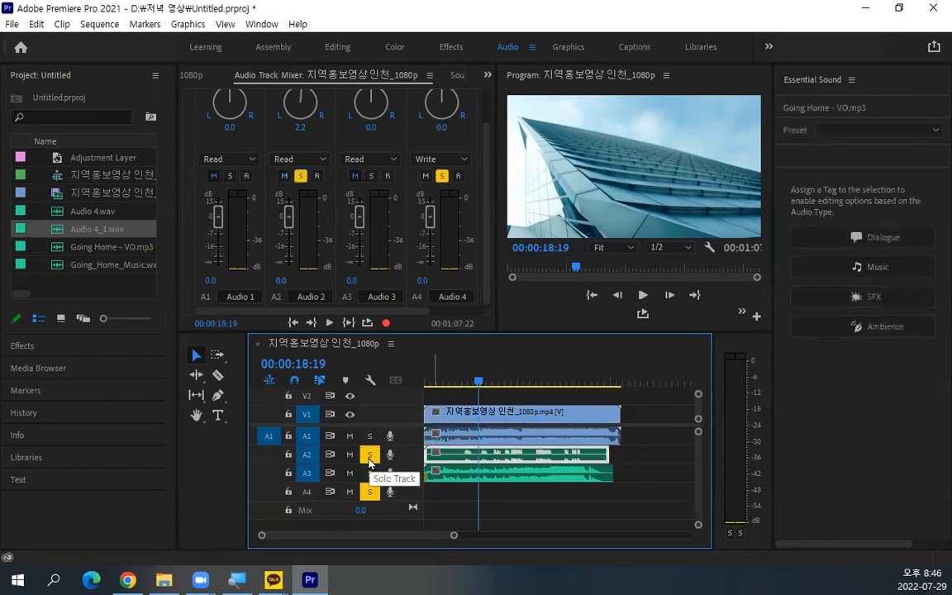
{"action": "left_click_drag", "start_coordinate": [478, 383], "coordinate": [461, 386]}
{"action": "key", "text": "space"}
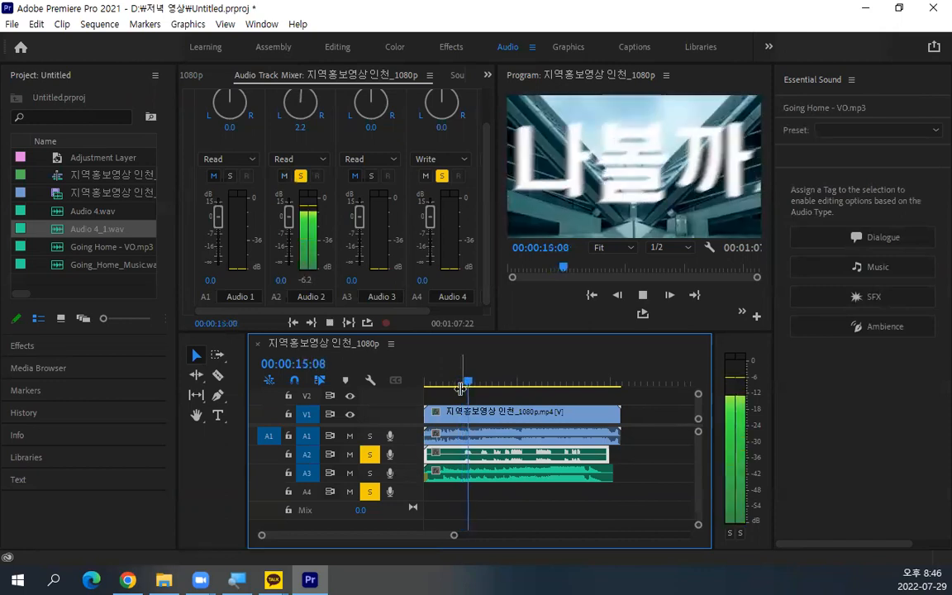
{"action": "key", "text": "space"}
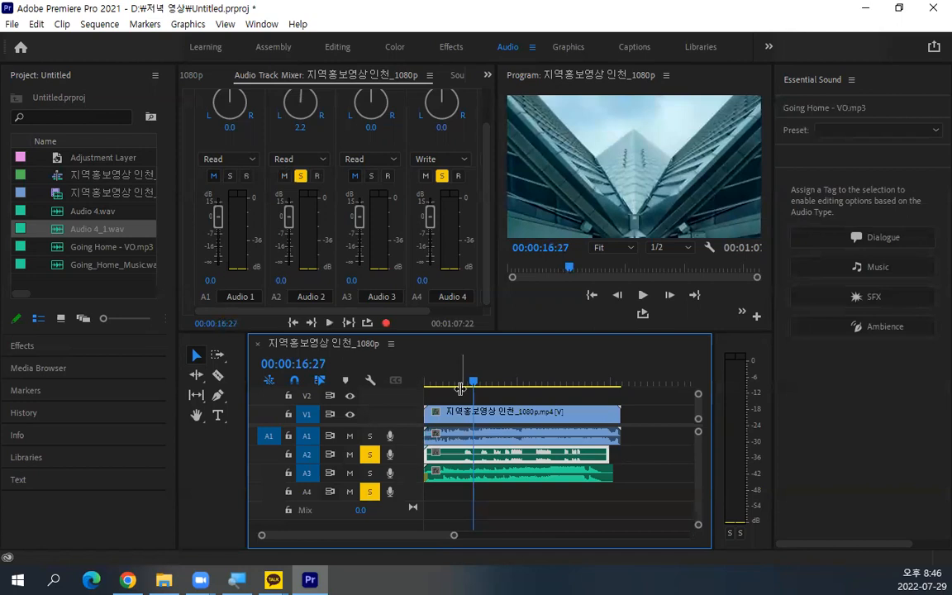
Step: Solo audio track A3, turn off solo on tracks A4 and A2, and play the sequence
{"action": "left_click", "coordinate": [369, 473]}
{"action": "left_click", "coordinate": [370, 491]}
{"action": "left_click", "coordinate": [369, 454]}
{"action": "key", "text": "space"}
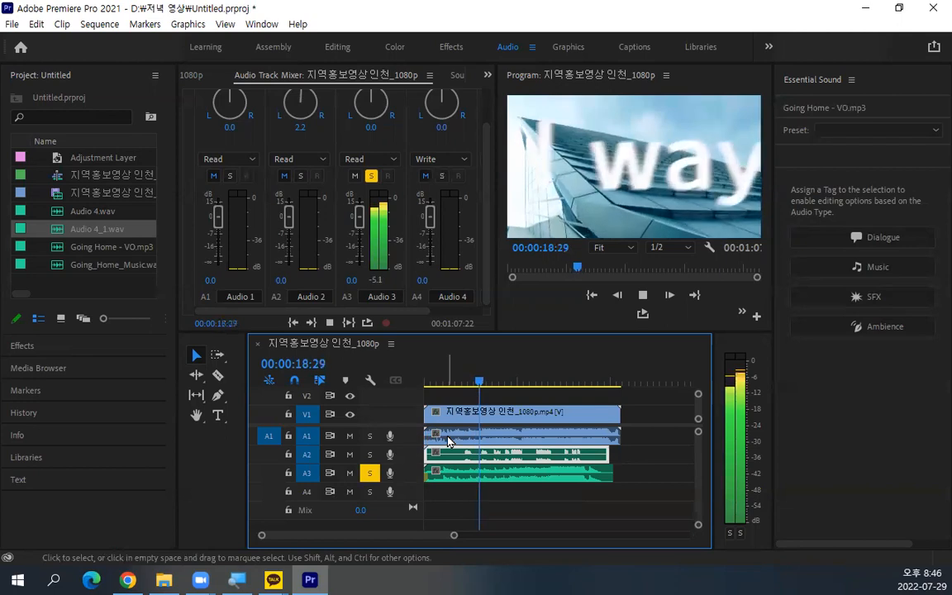
Step: Stop playback and switch the solo from audio track A3 to A2
{"action": "key", "text": "space"}
{"action": "left_click", "coordinate": [467, 493]}
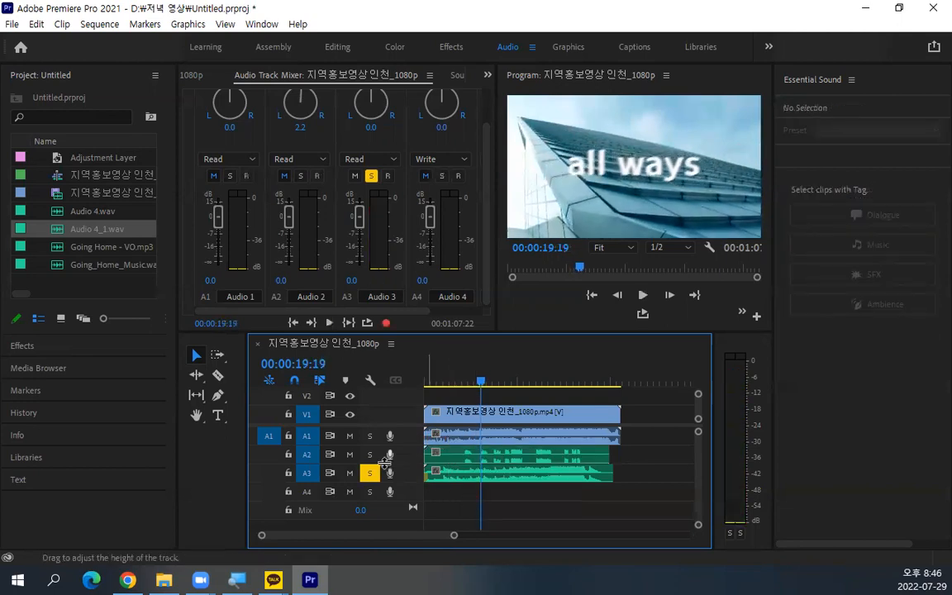
{"action": "left_click", "coordinate": [371, 473]}
{"action": "left_click", "coordinate": [371, 455]}
Step: Tag the Going Home - VO.mp3 clip on A2 as Dialogue and auto-match its loudness, widening the Essential Sound panel
{"action": "left_click", "coordinate": [467, 453]}
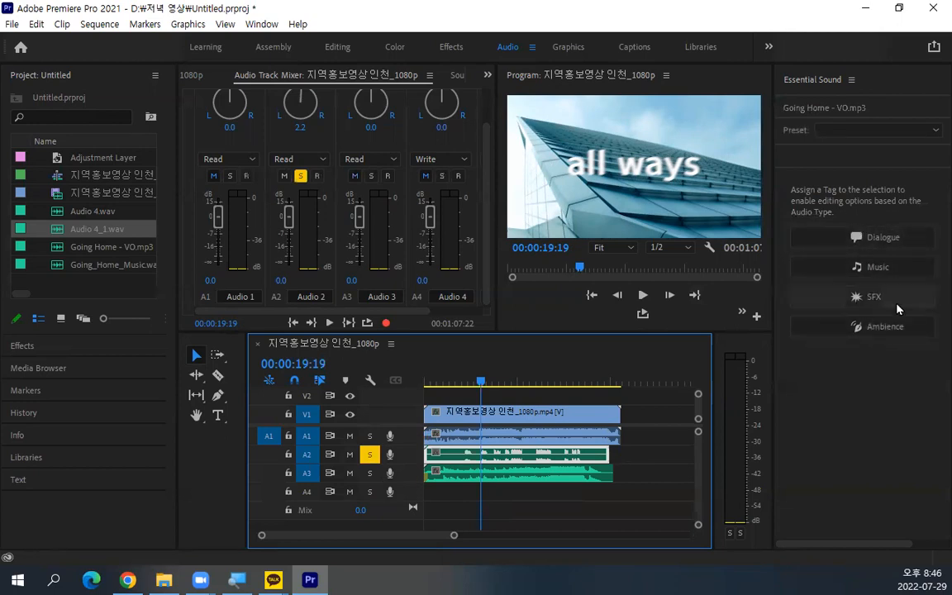
{"action": "left_click", "coordinate": [832, 240]}
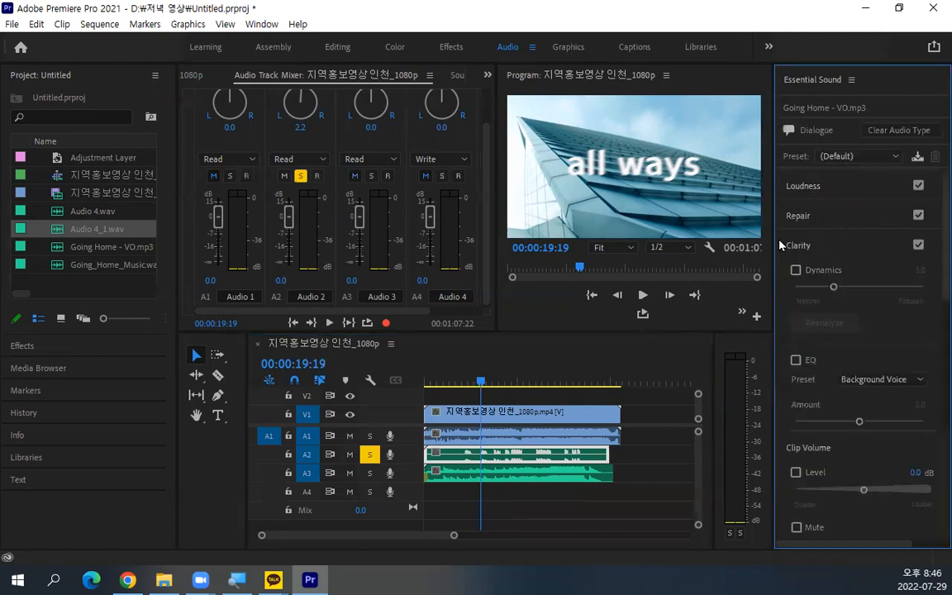
{"action": "left_click_drag", "start_coordinate": [774, 228], "coordinate": [752, 224]}
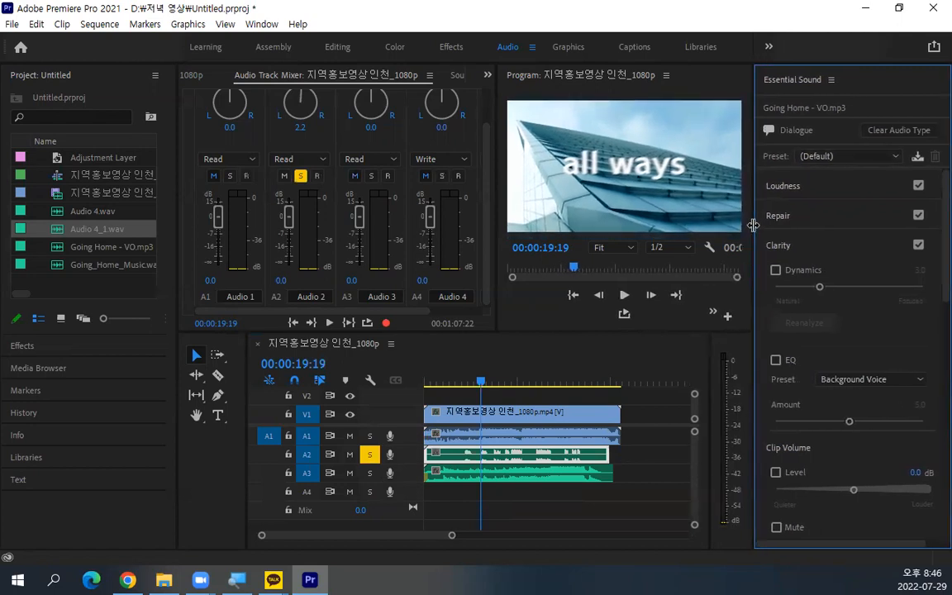
{"action": "left_click", "coordinate": [779, 190]}
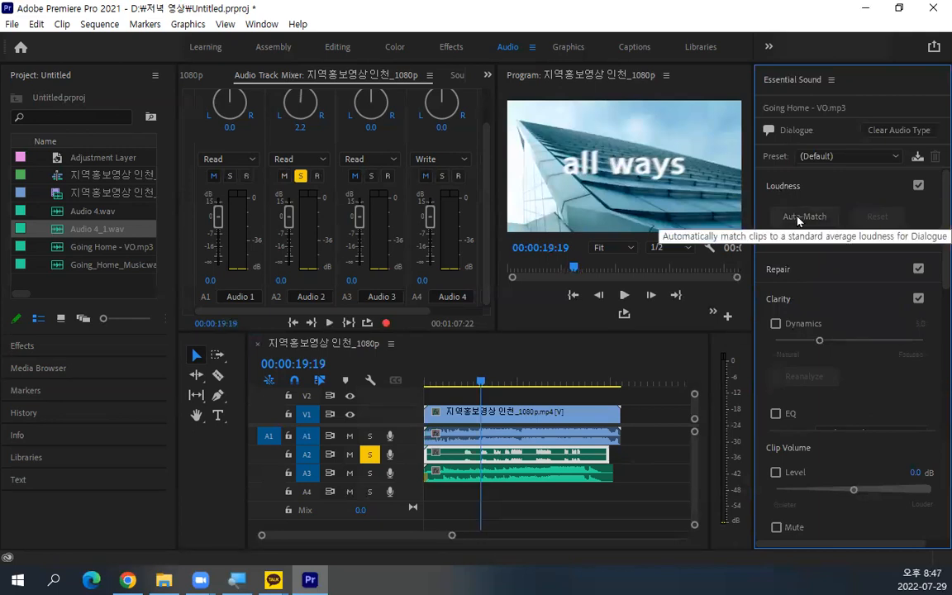
{"action": "left_click", "coordinate": [798, 218]}
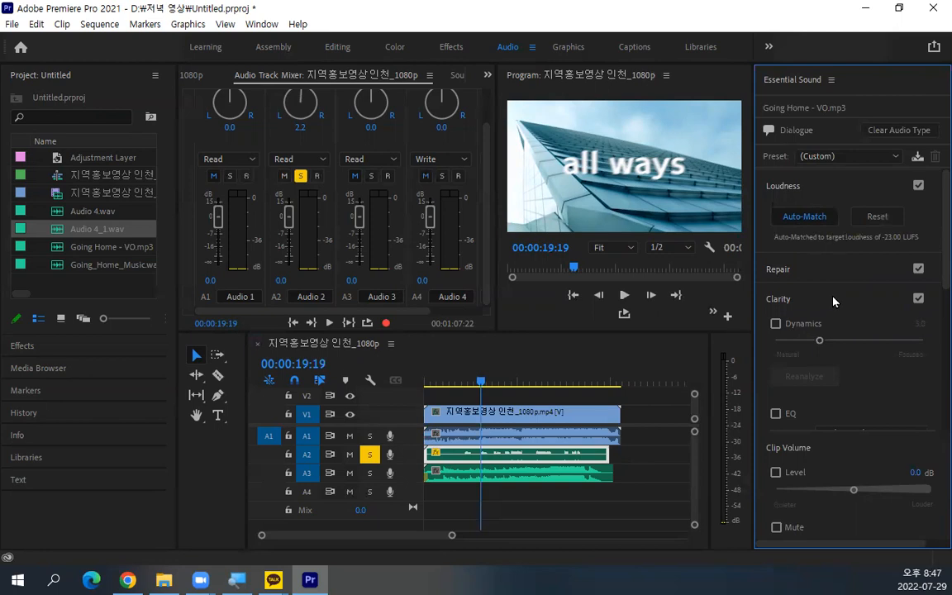
Step: Compare the voice-over clip by playing short sections with its Loudness setting turned off and turned back on
{"action": "left_click", "coordinate": [463, 381]}
{"action": "left_click", "coordinate": [917, 185]}
{"action": "key", "text": "space"}
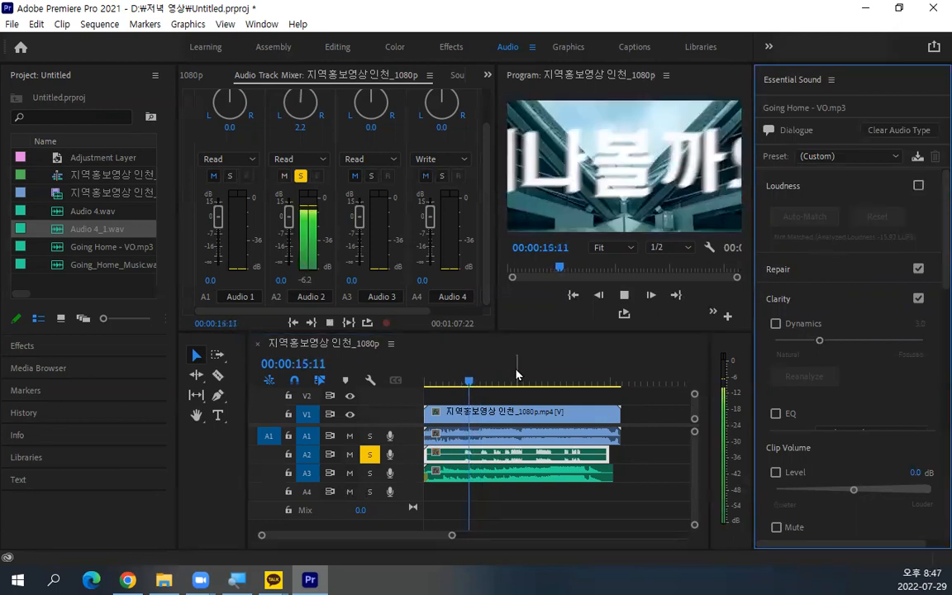
{"action": "key", "text": "space"}
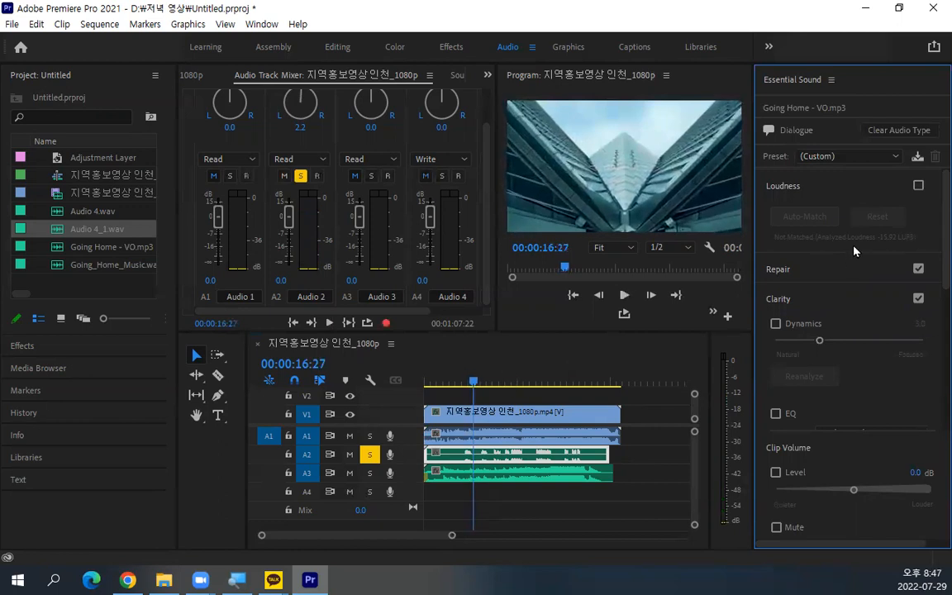
{"action": "left_click", "coordinate": [918, 185]}
{"action": "left_click_drag", "start_coordinate": [472, 380], "coordinate": [461, 376]}
{"action": "key", "text": "space"}
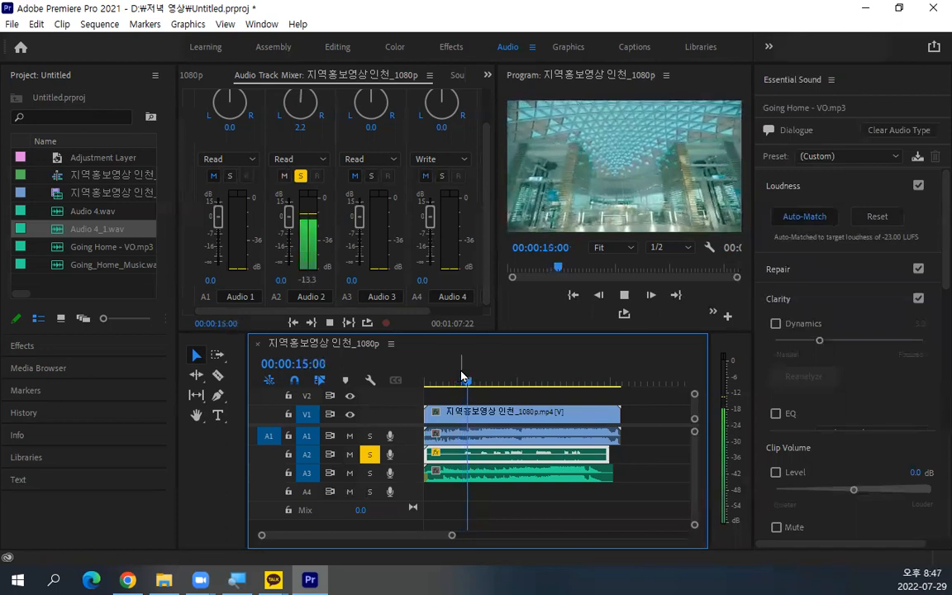
{"action": "key", "text": "space"}
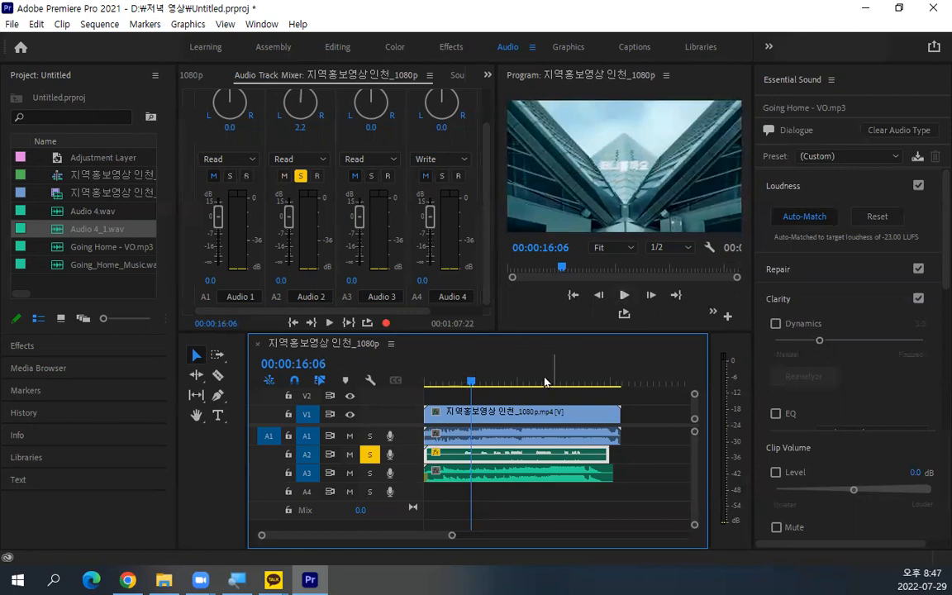
Step: Select the music clip on A3, switch the solo from A2 to A3, and play short sections of the music
{"action": "left_click_drag", "start_coordinate": [542, 382], "coordinate": [514, 382]}
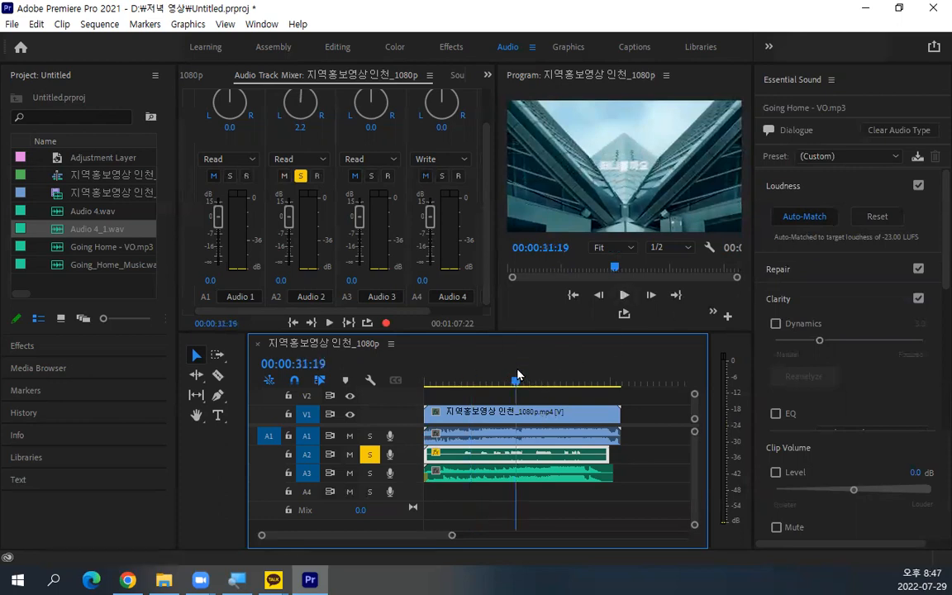
{"action": "left_click", "coordinate": [495, 473]}
{"action": "left_click", "coordinate": [370, 473]}
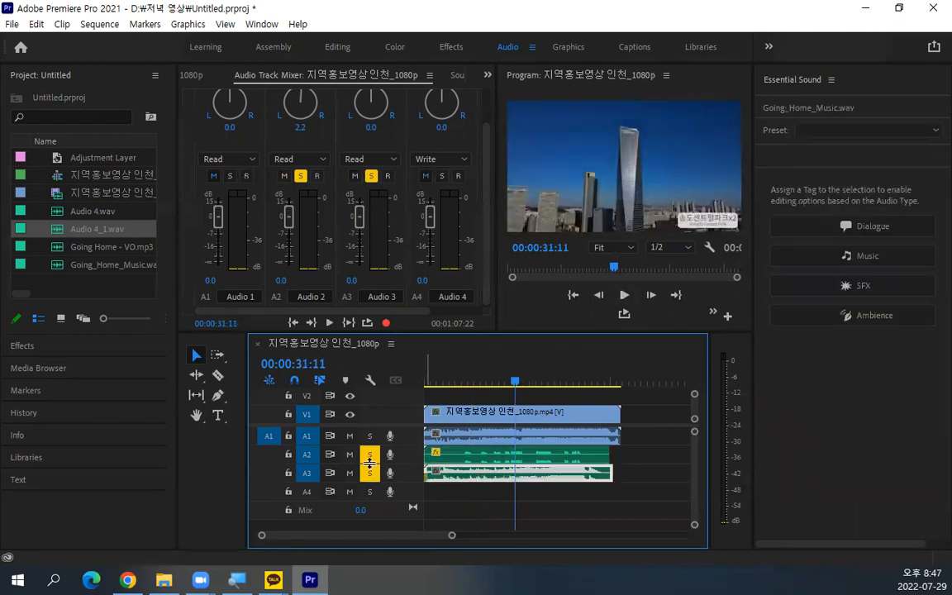
{"action": "left_click", "coordinate": [370, 454]}
{"action": "key", "text": "space"}
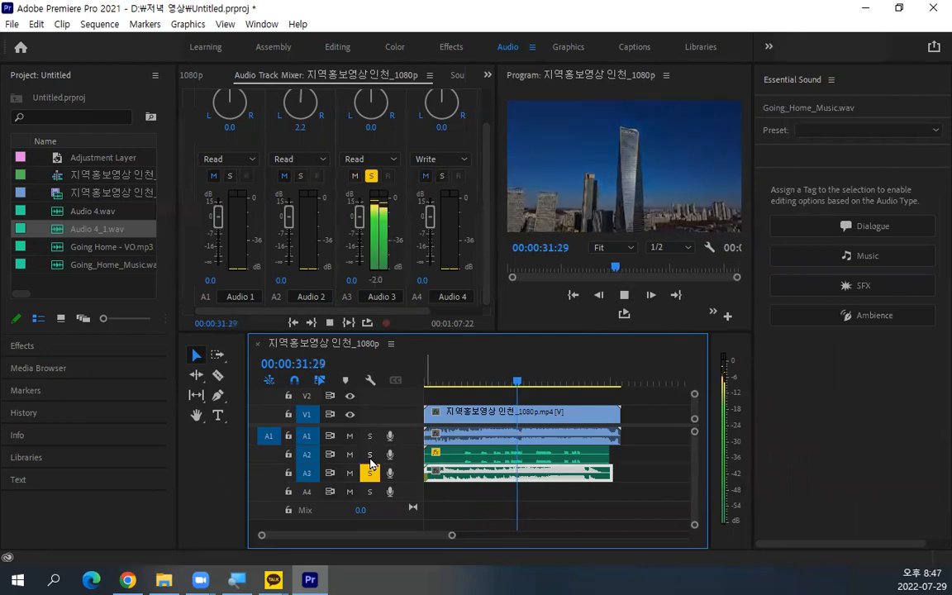
{"action": "key", "text": "space"}
{"action": "left_click", "coordinate": [450, 382]}
{"action": "left_click_drag", "start_coordinate": [450, 394], "coordinate": [449, 392]}
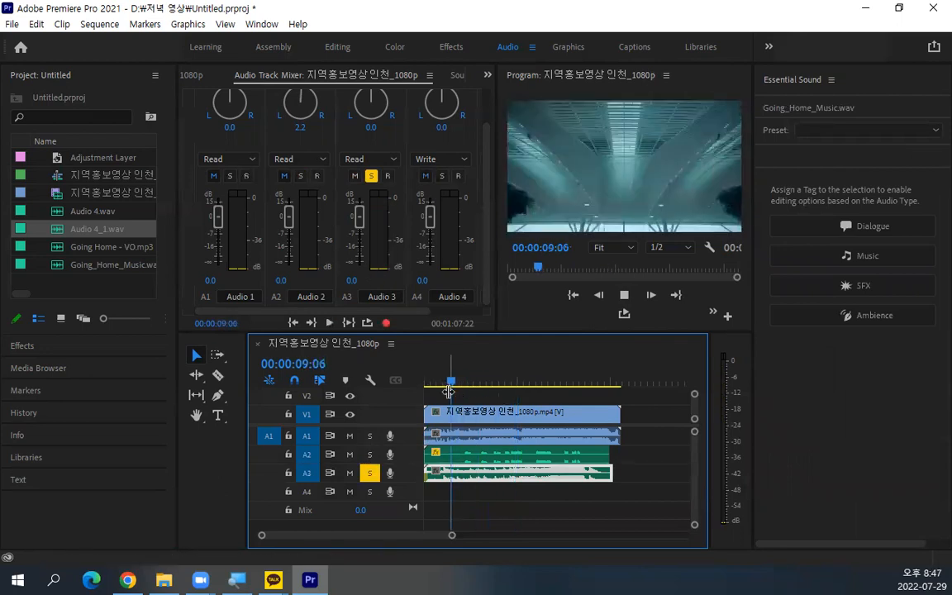
{"action": "key", "text": "space"}
{"action": "key", "text": "space"}
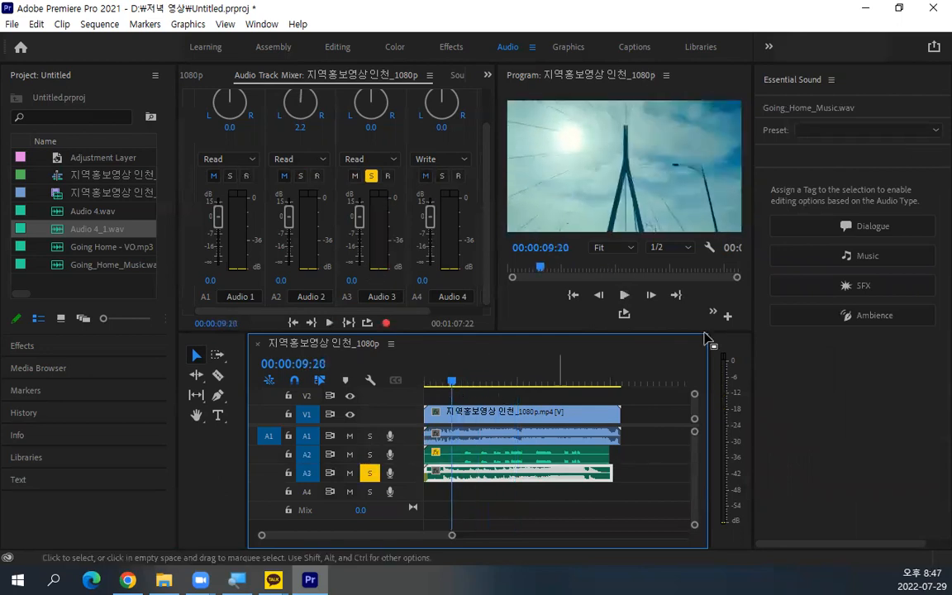
Step: Tag the Going_Home_Music.wav clip as Music, auto-match its loudness, and play it from an earlier point
{"action": "left_click", "coordinate": [851, 258]}
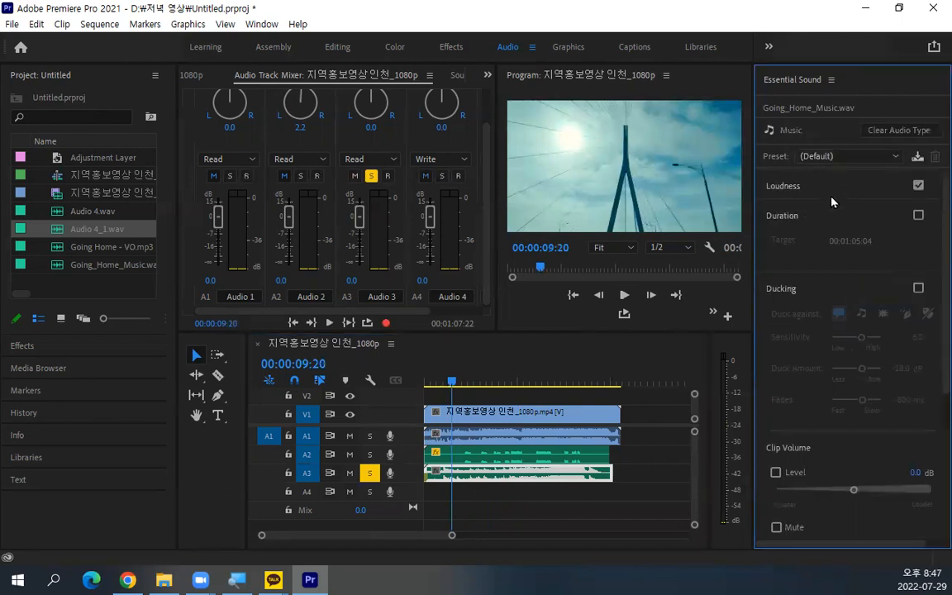
{"action": "left_click", "coordinate": [786, 189]}
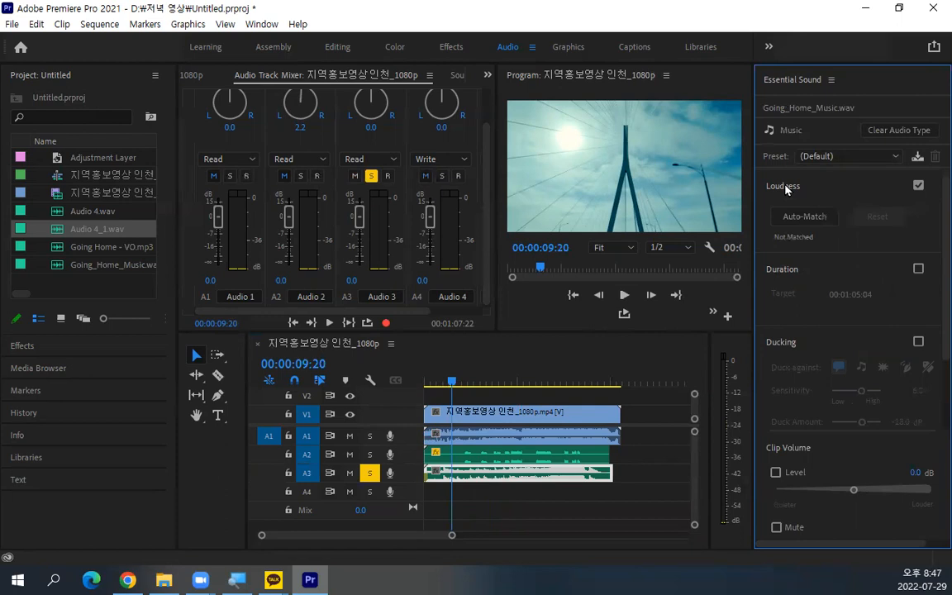
{"action": "left_click", "coordinate": [799, 218]}
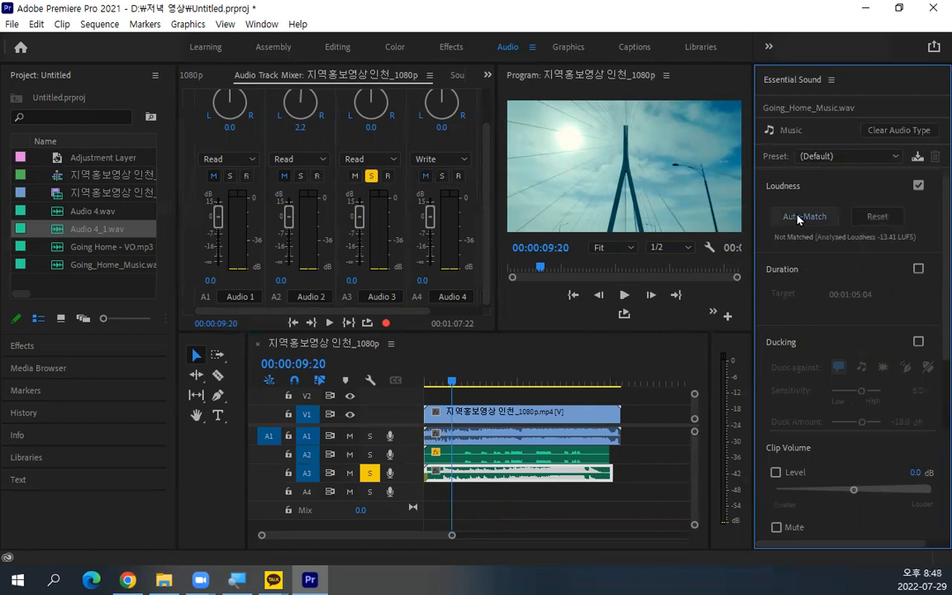
{"action": "left_click_drag", "start_coordinate": [475, 380], "coordinate": [439, 381]}
{"action": "key", "text": "space"}
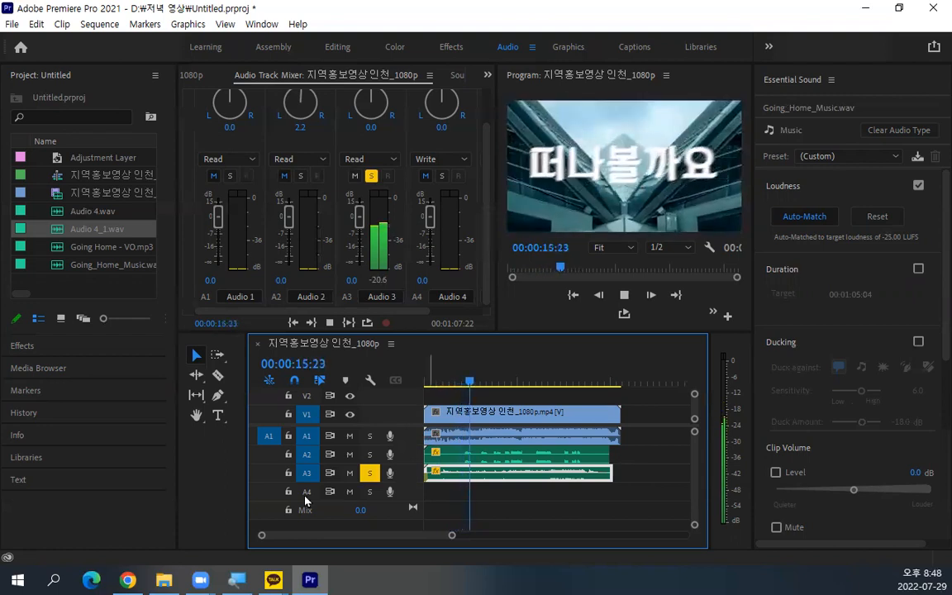
Step: Turn off solo on audio track A3 and play a short section of all tracks together from about 12 seconds
{"action": "left_click", "coordinate": [369, 472]}
{"action": "left_click", "coordinate": [472, 383]}
{"action": "left_click_drag", "start_coordinate": [472, 385], "coordinate": [457, 386]}
{"action": "key", "text": "space"}
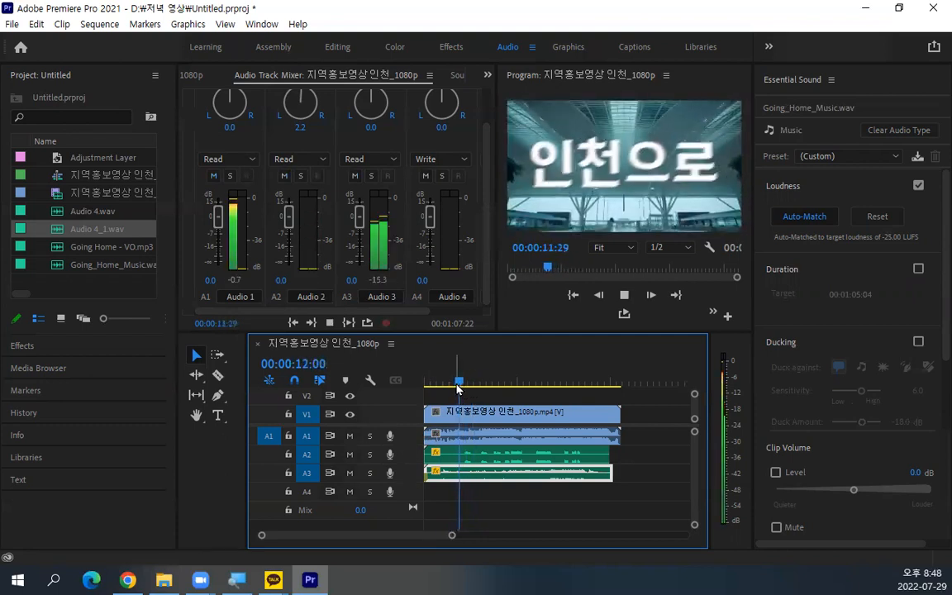
{"action": "key", "text": "space"}
Step: Tag the video's audio clip on A1 as Dialogue, auto-match its loudness, and play the mix from an earlier point
{"action": "left_click", "coordinate": [489, 438]}
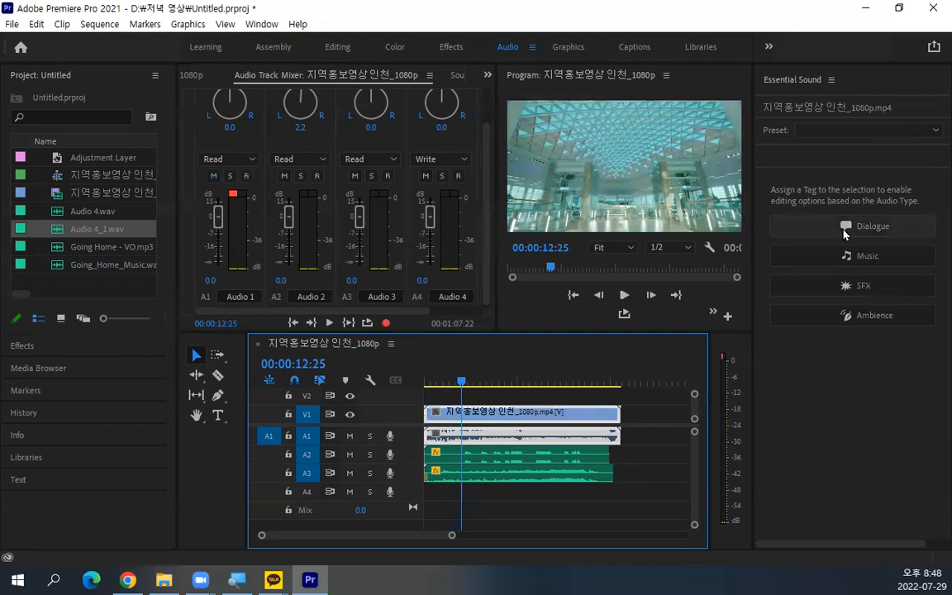
{"action": "left_click", "coordinate": [843, 234]}
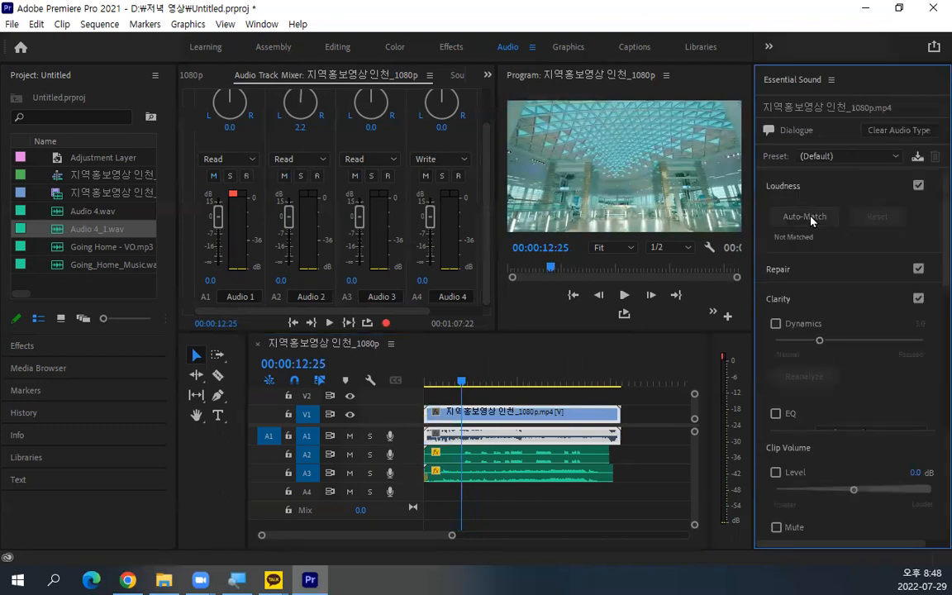
{"action": "left_click", "coordinate": [813, 217]}
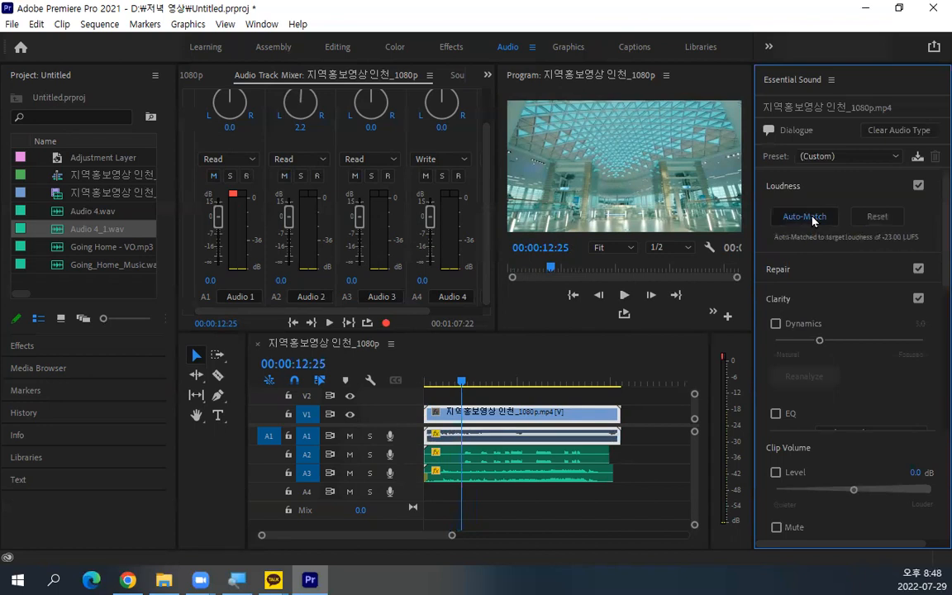
{"action": "left_click", "coordinate": [438, 385]}
{"action": "key", "text": "space"}
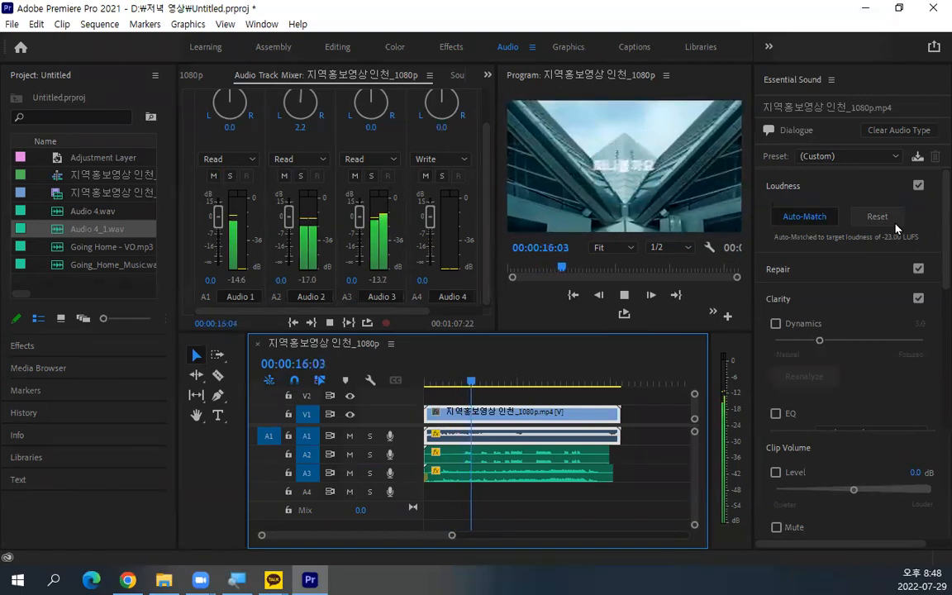
{"action": "key", "text": "space"}
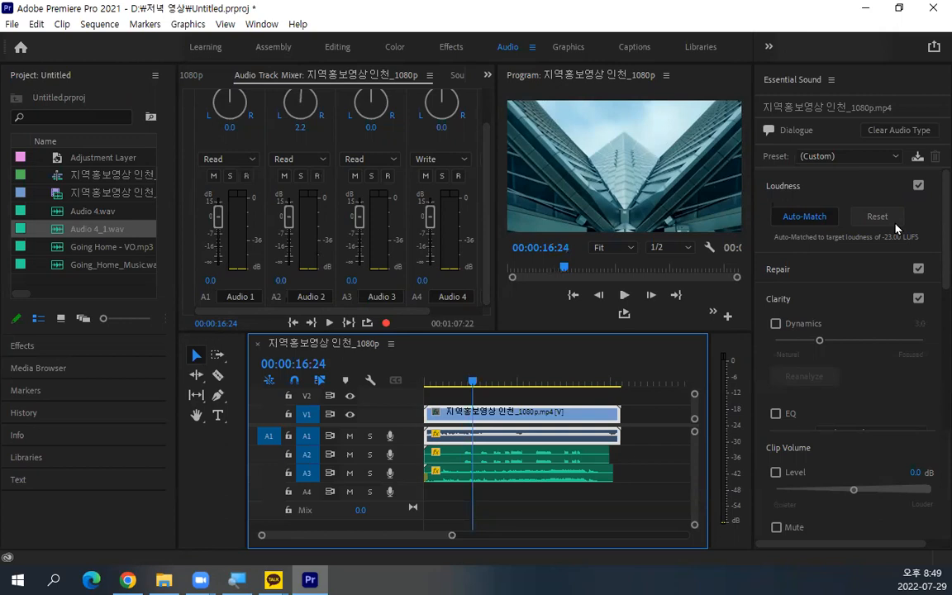
Step: Clear the A1 clip's audio type and split the linked video and audio into four segments, cutting at the playhead and two further points
{"action": "left_click", "coordinate": [899, 130]}
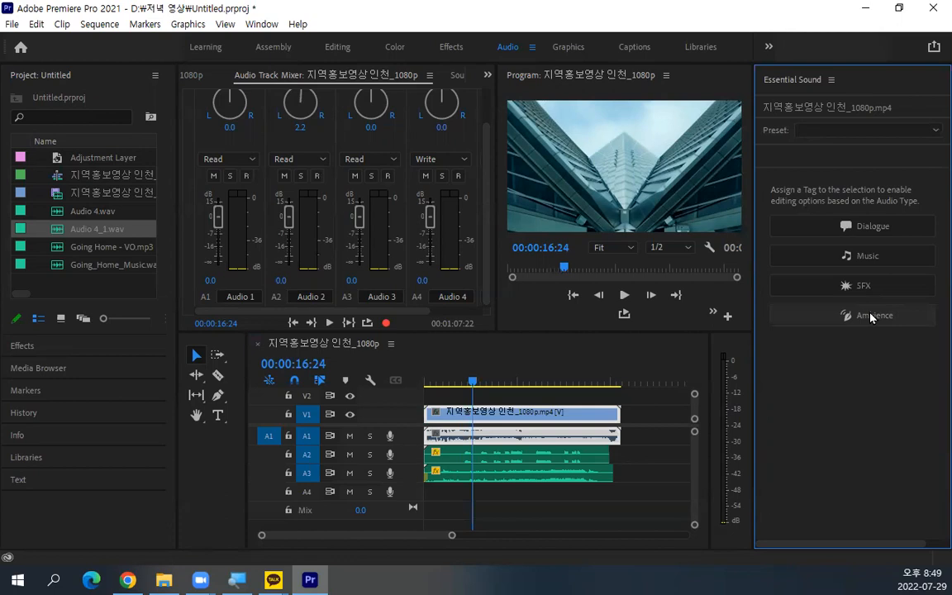
{"action": "left_click", "coordinate": [650, 486]}
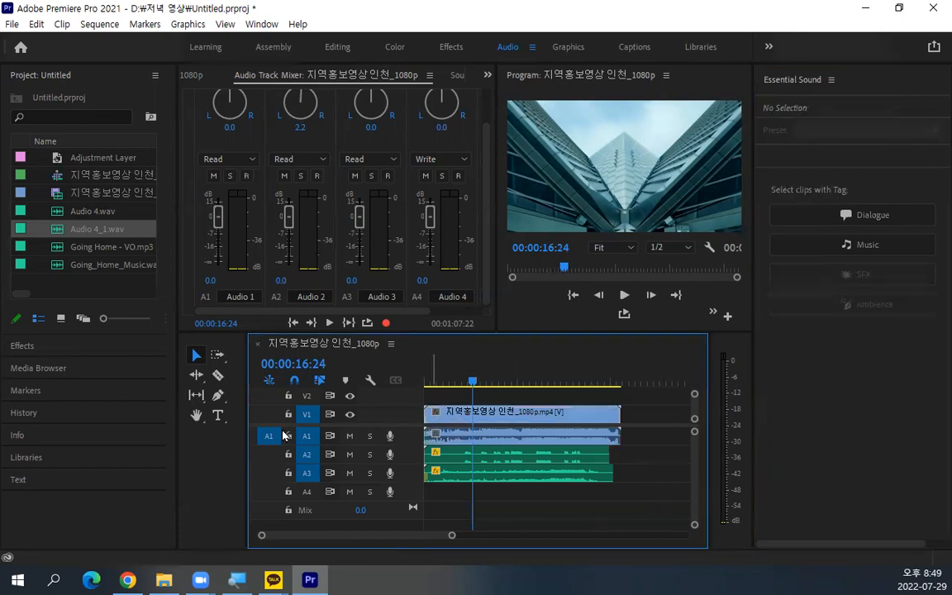
{"action": "left_click", "coordinate": [217, 374]}
{"action": "left_click", "coordinate": [473, 432]}
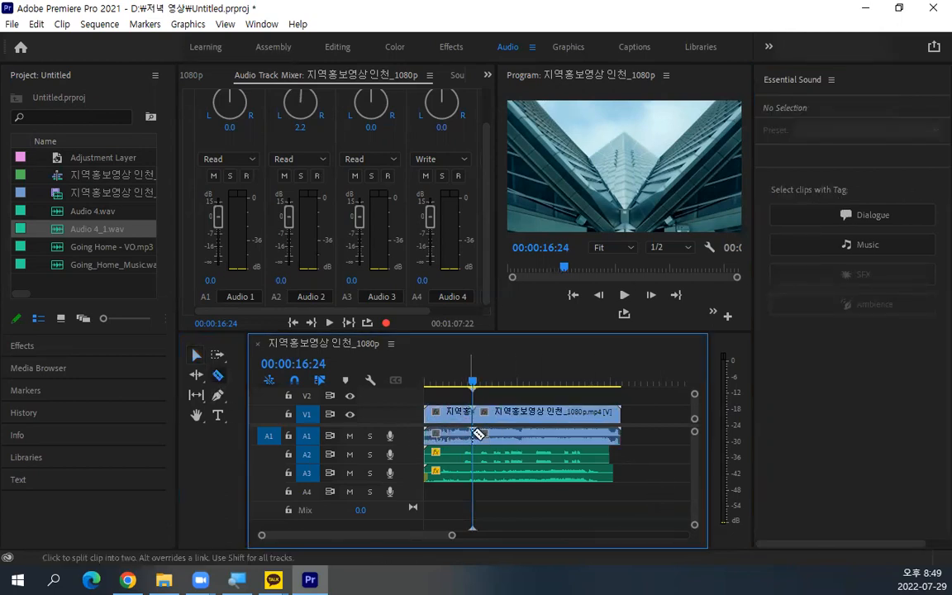
{"action": "left_click", "coordinate": [509, 432]}
{"action": "left_click", "coordinate": [577, 433]}
{"action": "left_click", "coordinate": [196, 355]}
Step: Select all four segments on V1 and A1, tag them as Dialogue, and auto-match their loudness
{"action": "left_click_drag", "start_coordinate": [629, 440], "coordinate": [429, 438]}
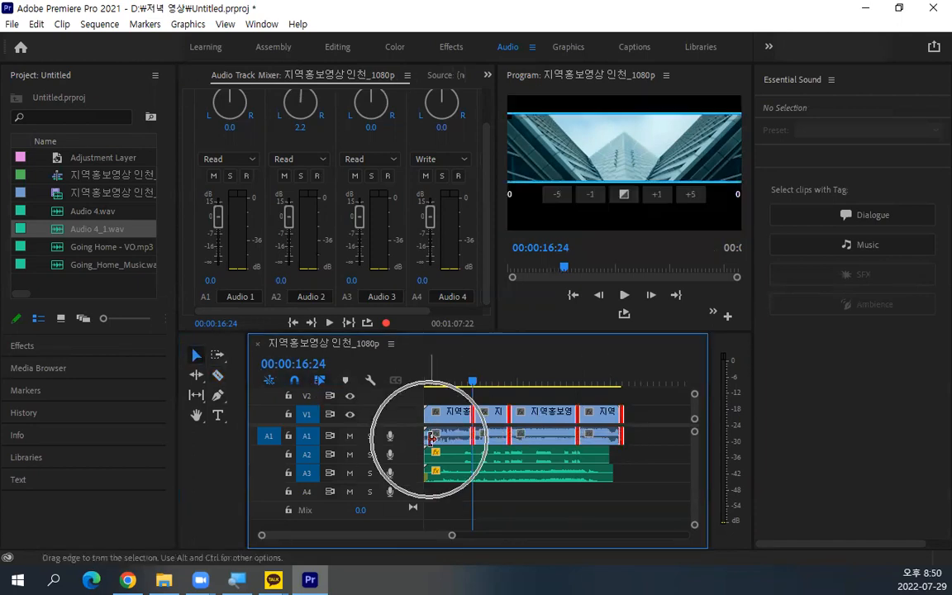
{"action": "left_click", "coordinate": [644, 438]}
{"action": "left_click_drag", "start_coordinate": [655, 436], "coordinate": [423, 430]}
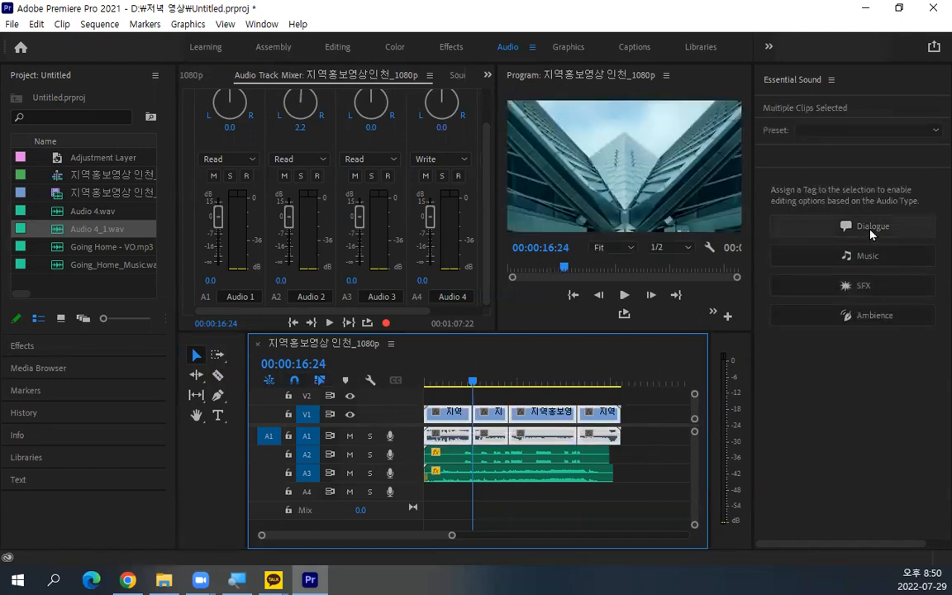
{"action": "left_click", "coordinate": [871, 234]}
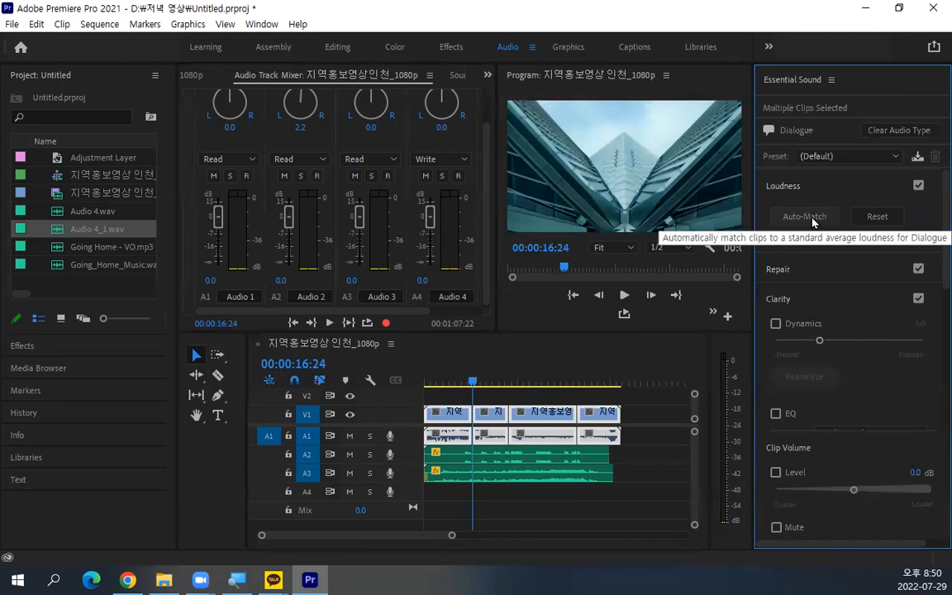
{"action": "left_click", "coordinate": [813, 219]}
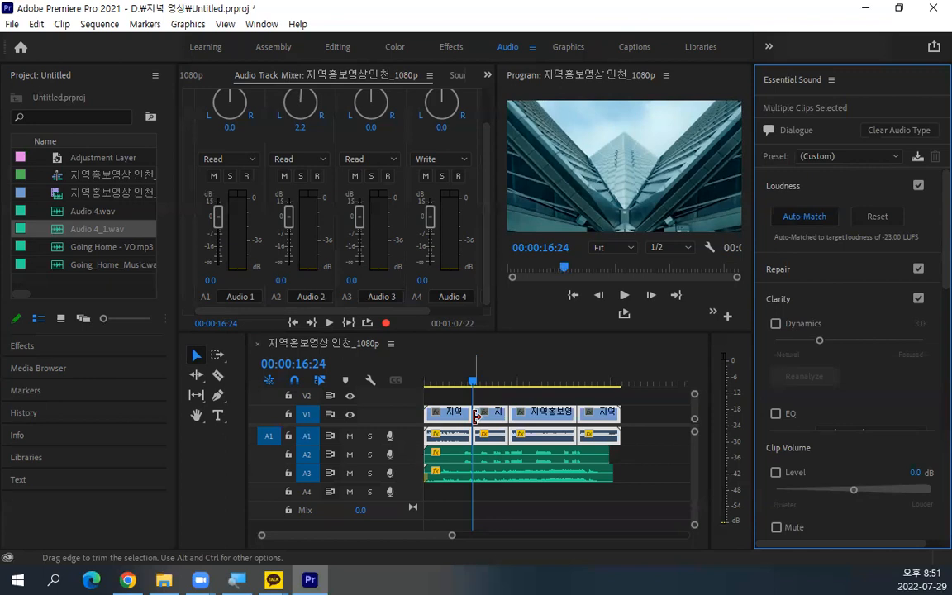
Step: Clear the Dialogue audio type from the four A1 segments and tag them as SFX instead
{"action": "left_click_drag", "start_coordinate": [656, 434], "coordinate": [439, 442]}
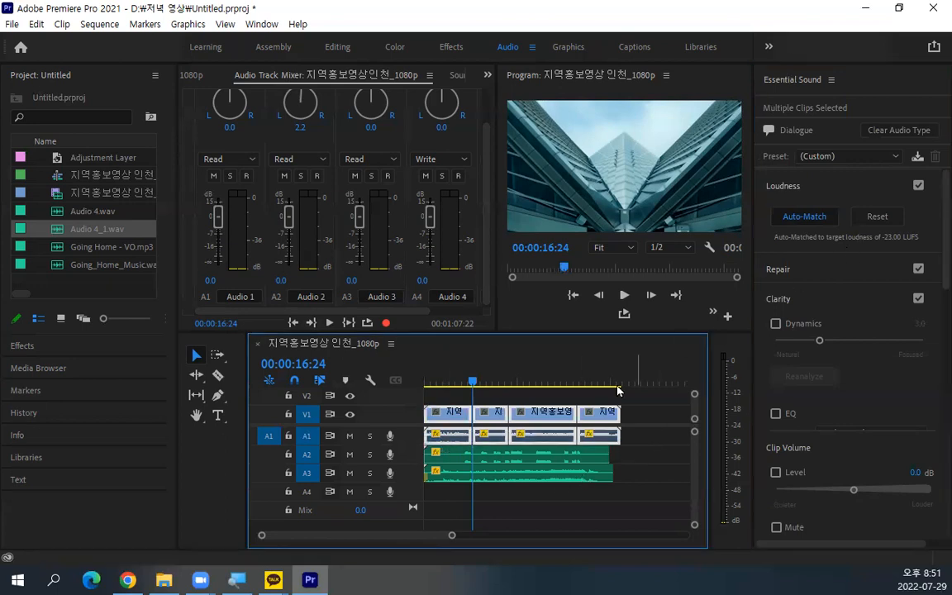
{"action": "left_click", "coordinate": [888, 131]}
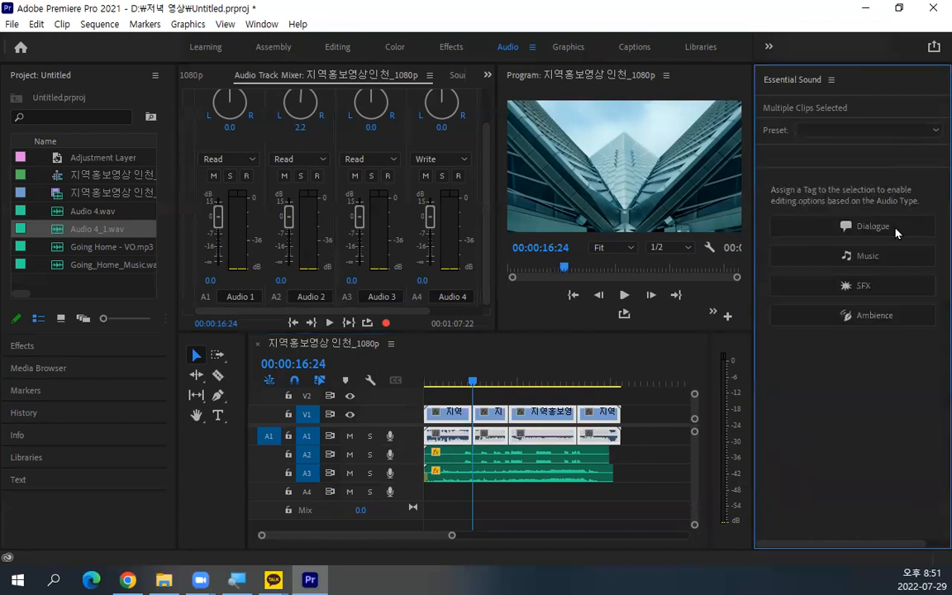
{"action": "left_click", "coordinate": [876, 285]}
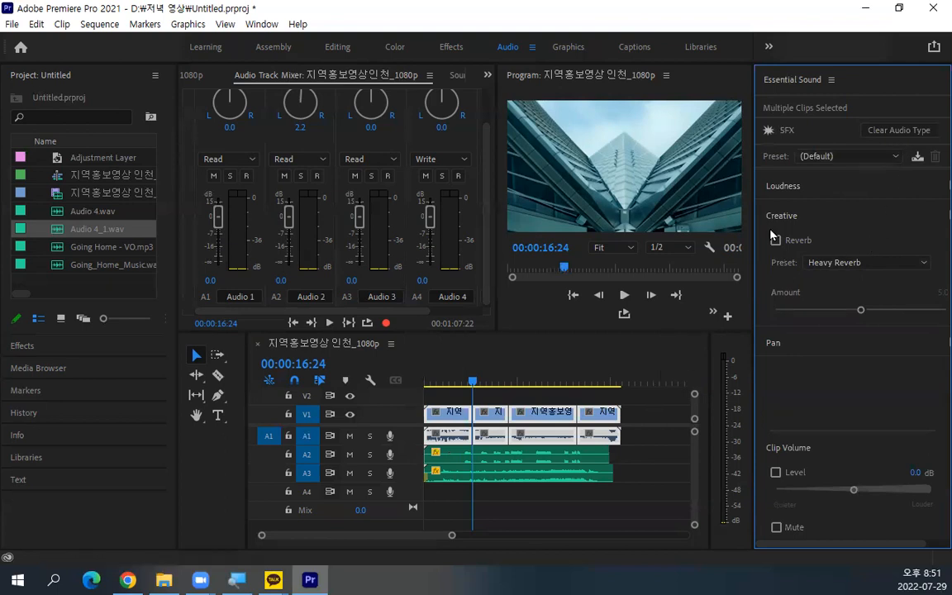
Step: Replace the SFX audio type on the four A1 segments with Dialogue and auto-match their loudness
{"action": "left_click", "coordinate": [891, 132]}
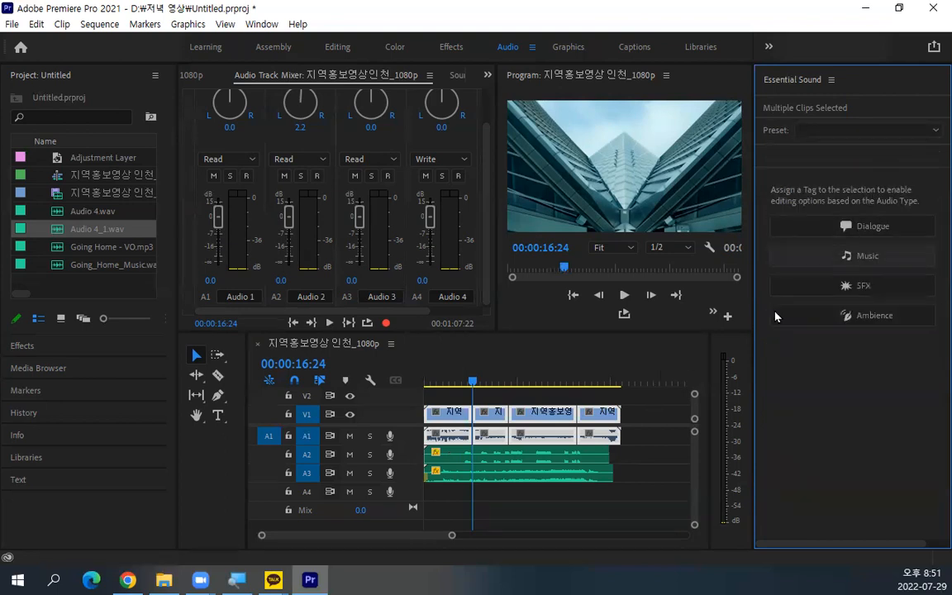
{"action": "left_click_drag", "start_coordinate": [652, 437], "coordinate": [425, 431]}
{"action": "left_click", "coordinate": [807, 223]}
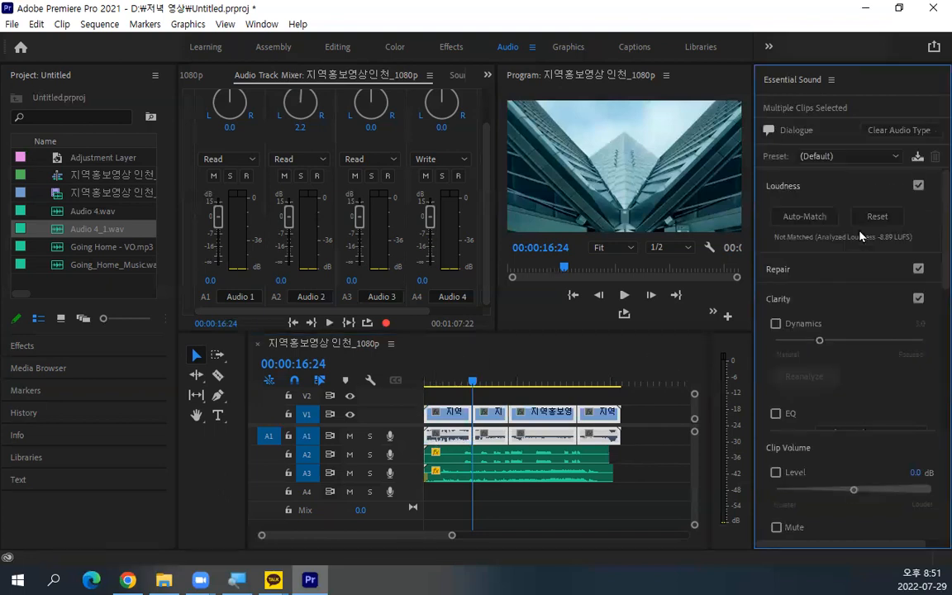
{"action": "left_click", "coordinate": [781, 270]}
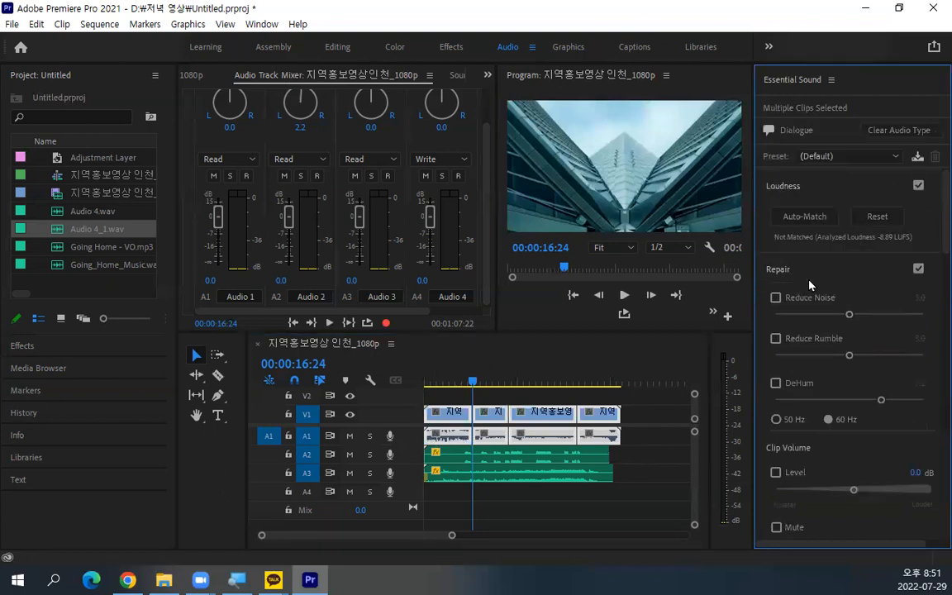
{"action": "left_click", "coordinate": [791, 186]}
{"action": "left_click", "coordinate": [783, 189]}
{"action": "left_click", "coordinate": [789, 215]}
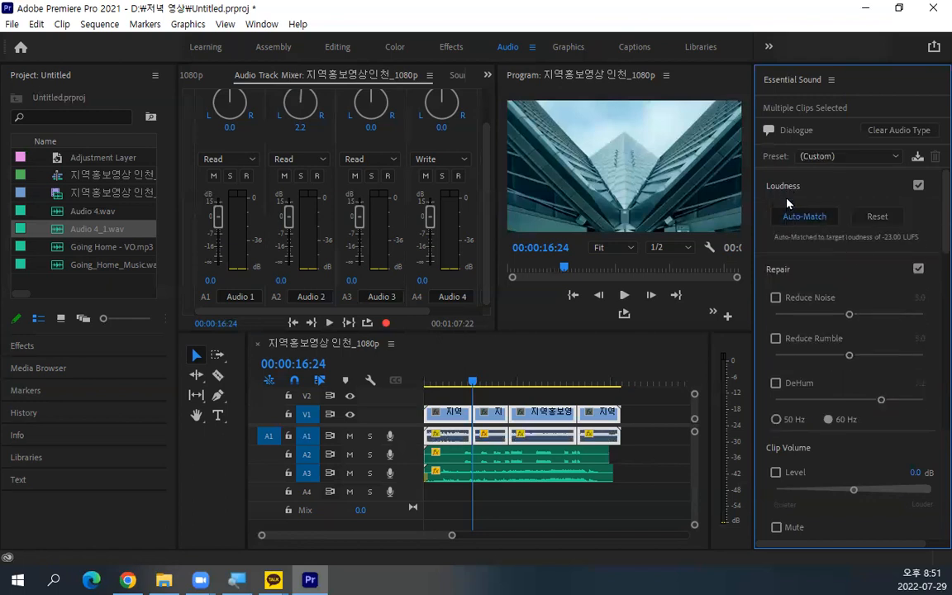
Step: Collapse the Loudness settings and try Reduce Noise at 4.9 on the four A1 segments
{"action": "left_click", "coordinate": [787, 187]}
{"action": "left_click", "coordinate": [788, 188]}
{"action": "left_click", "coordinate": [787, 192]}
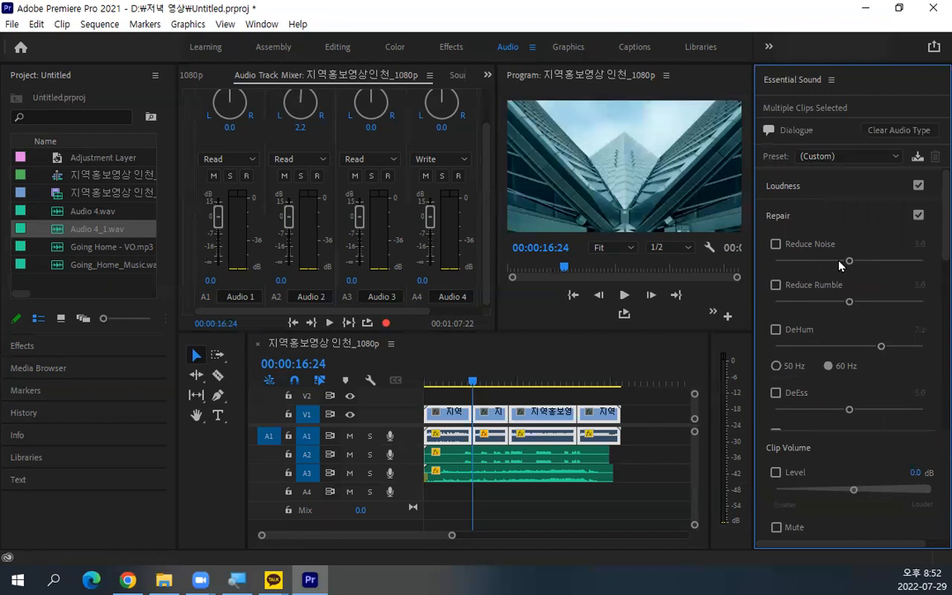
{"action": "left_click", "coordinate": [776, 244]}
{"action": "left_click_drag", "start_coordinate": [848, 261], "coordinate": [845, 261]}
{"action": "left_click", "coordinate": [923, 246]}
{"action": "key", "text": "Up"}
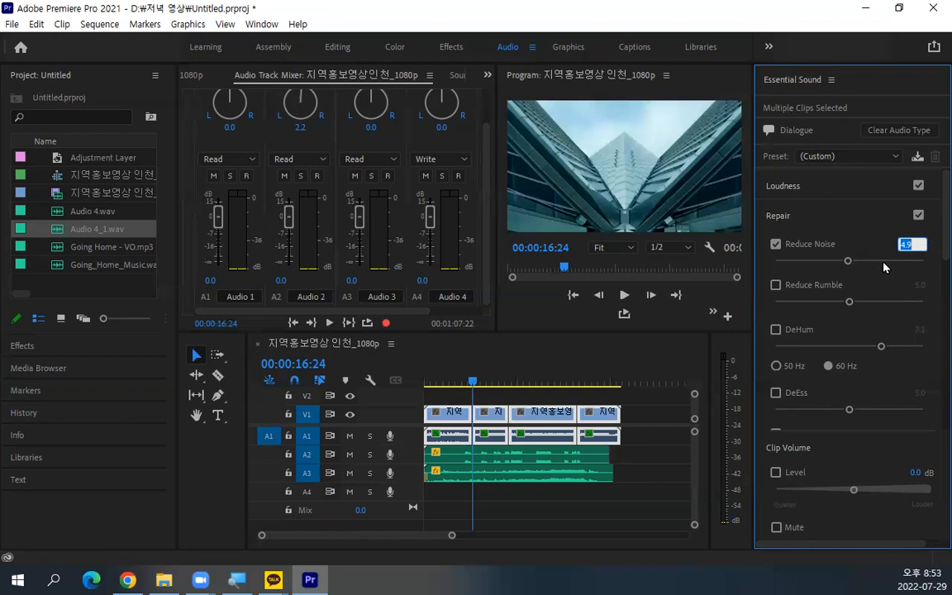
Step: Turn off Reduce Noise and try Reduce Rumble, DeHum and DeEss in turn, switching each off again
{"action": "left_click", "coordinate": [775, 244]}
{"action": "left_click", "coordinate": [776, 285]}
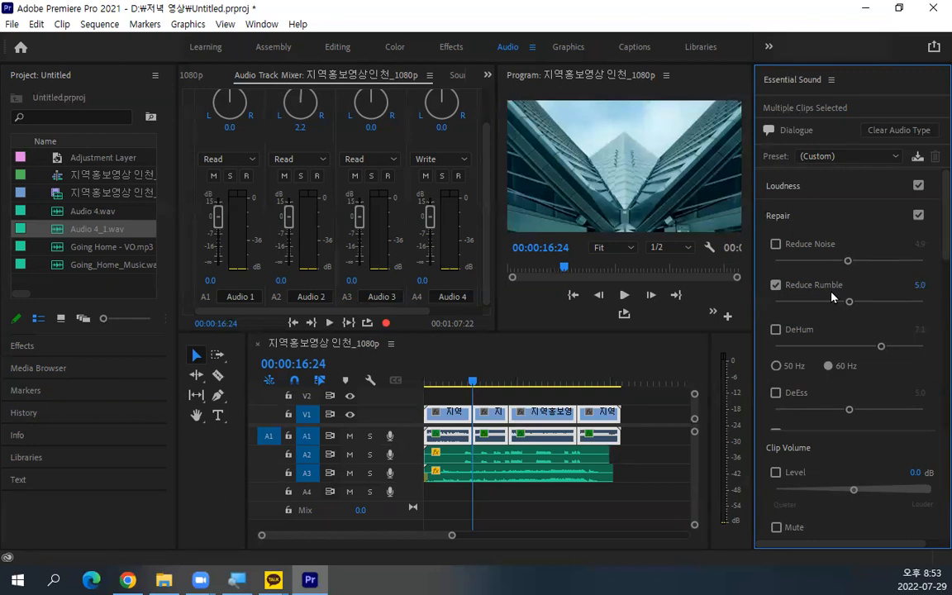
{"action": "left_click", "coordinate": [776, 284]}
{"action": "left_click", "coordinate": [775, 330]}
{"action": "left_click", "coordinate": [774, 330]}
{"action": "left_click", "coordinate": [777, 394]}
{"action": "left_click", "coordinate": [777, 394]}
{"action": "scroll", "coordinate": [784, 396], "scroll_direction": "down", "scroll_amount": 4}
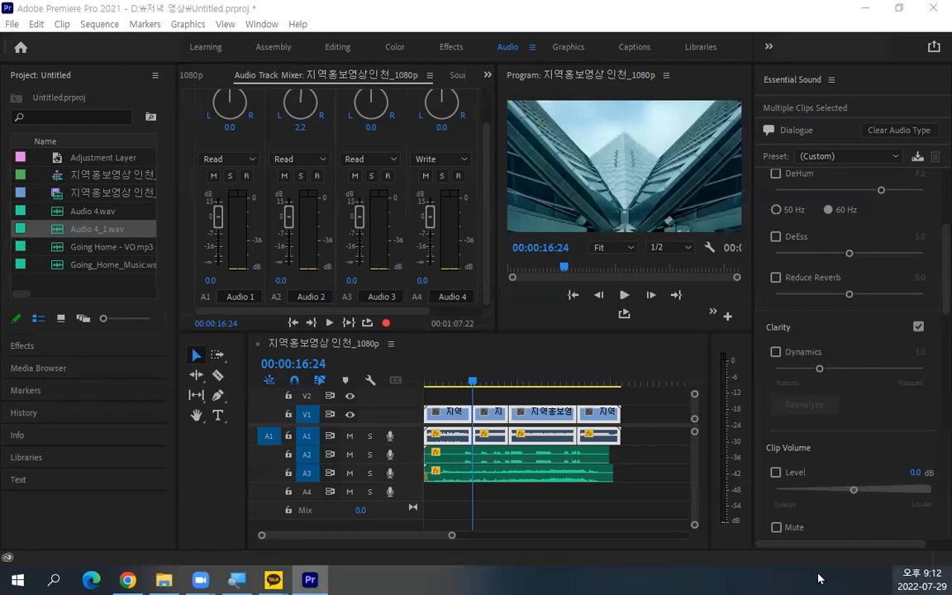
Step: Enlarge the timeline and remove the loudness auto-match from the voice-over clip on A2
{"action": "left_click", "coordinate": [477, 472]}
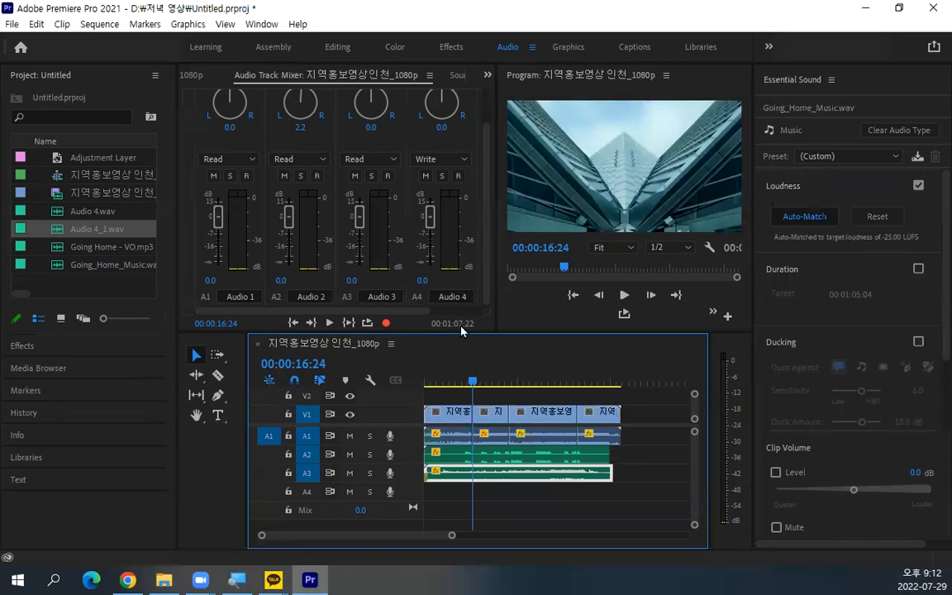
{"action": "left_click_drag", "start_coordinate": [462, 331], "coordinate": [486, 222]}
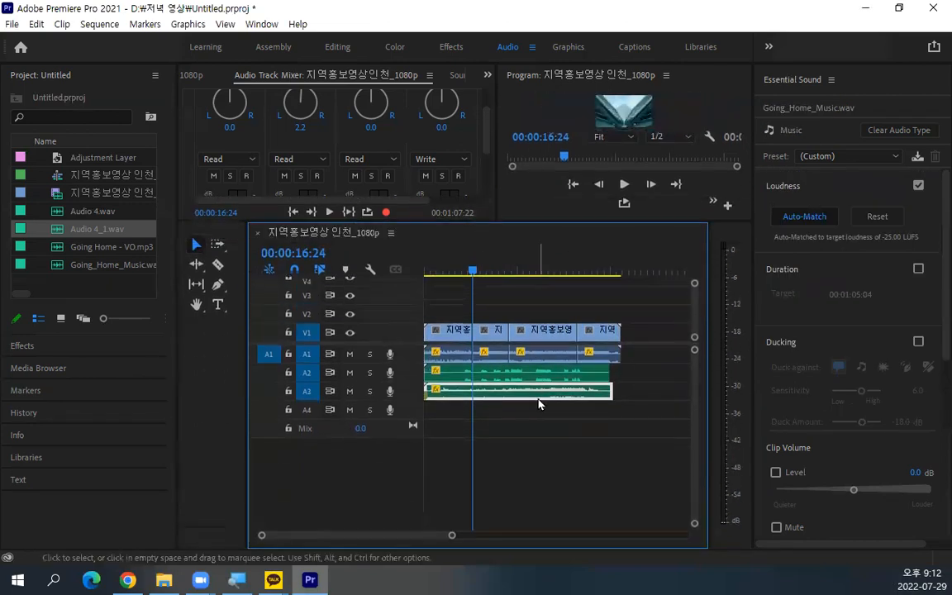
{"action": "scroll", "coordinate": [539, 404], "scroll_direction": "up", "scroll_amount": 5}
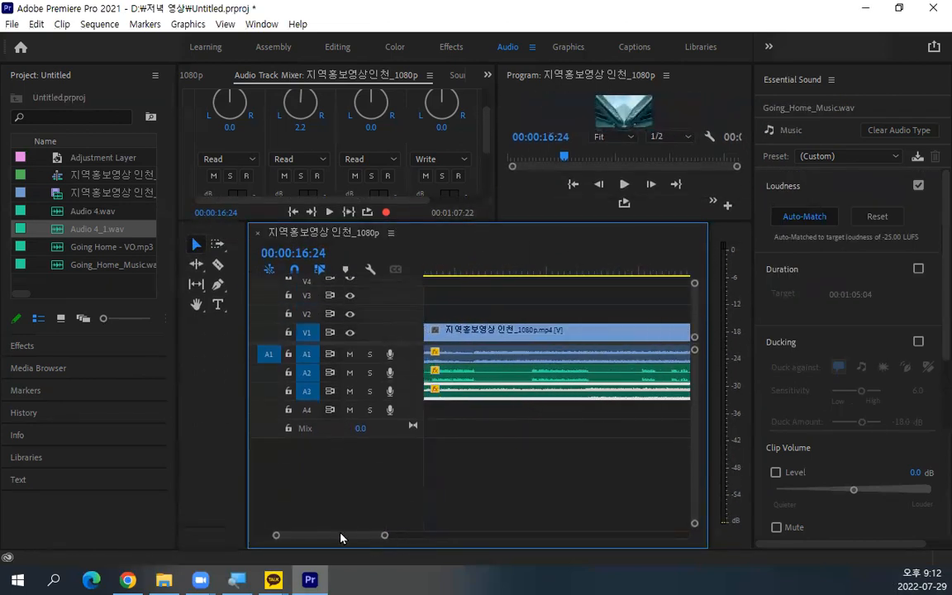
{"action": "left_click_drag", "start_coordinate": [340, 535], "coordinate": [289, 533]}
{"action": "left_click", "coordinate": [666, 356]}
{"action": "left_click", "coordinate": [643, 376]}
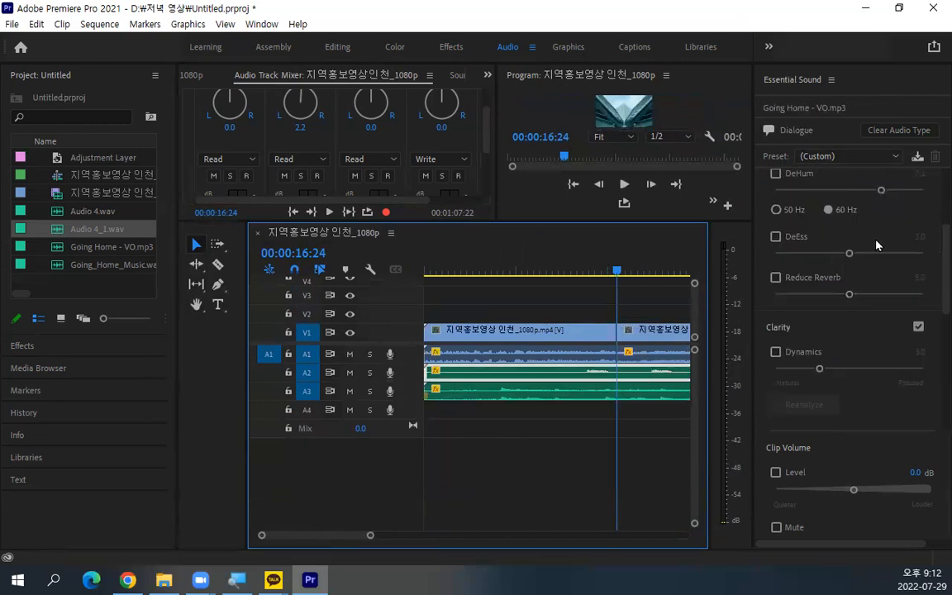
{"action": "scroll", "coordinate": [880, 188], "scroll_direction": "up", "scroll_amount": 3}
{"action": "left_click", "coordinate": [880, 188]}
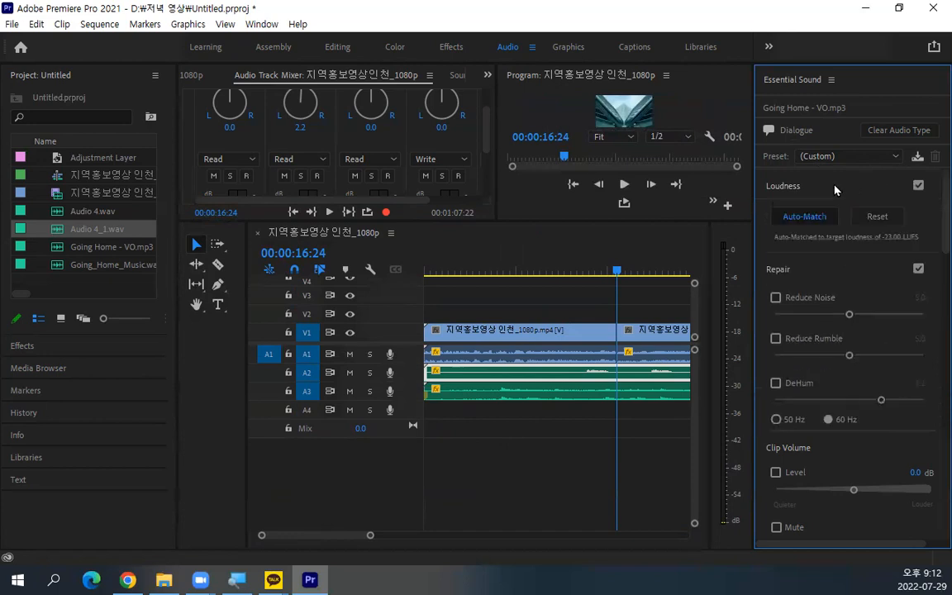
{"action": "left_click", "coordinate": [803, 215]}
Step: Remove the loudness auto-match from the music clip on A3
{"action": "left_click", "coordinate": [583, 394]}
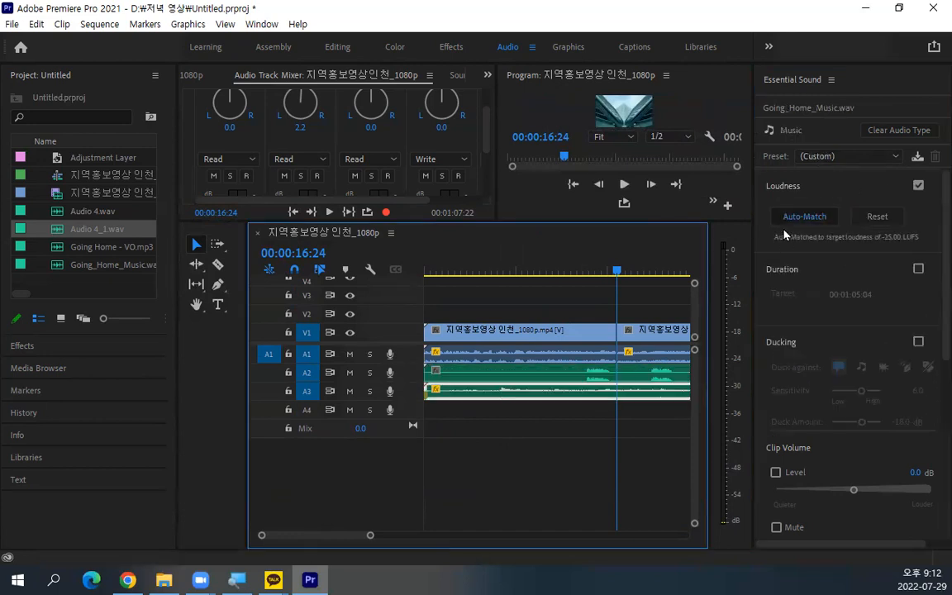
{"action": "left_click", "coordinate": [804, 216]}
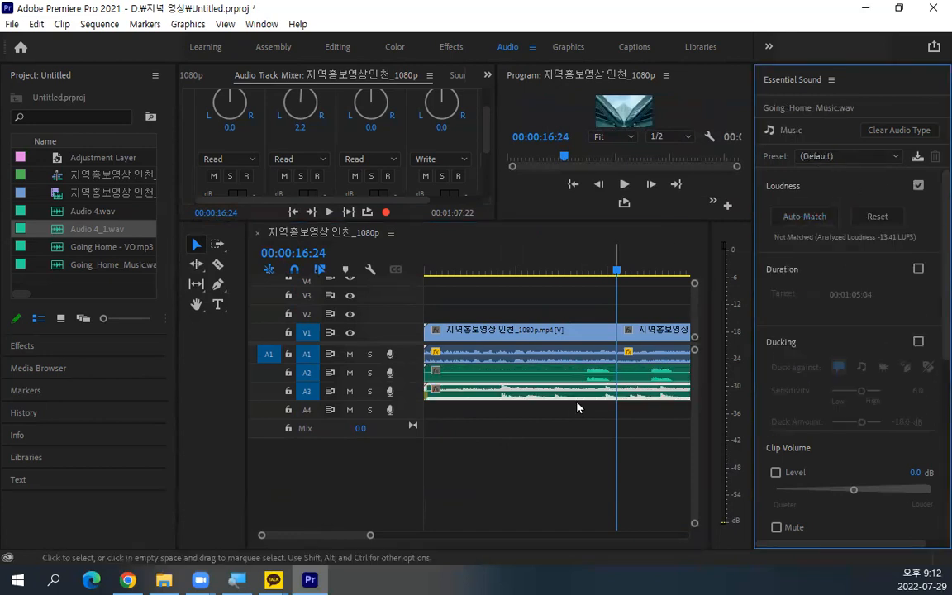
{"action": "left_click", "coordinate": [507, 395]}
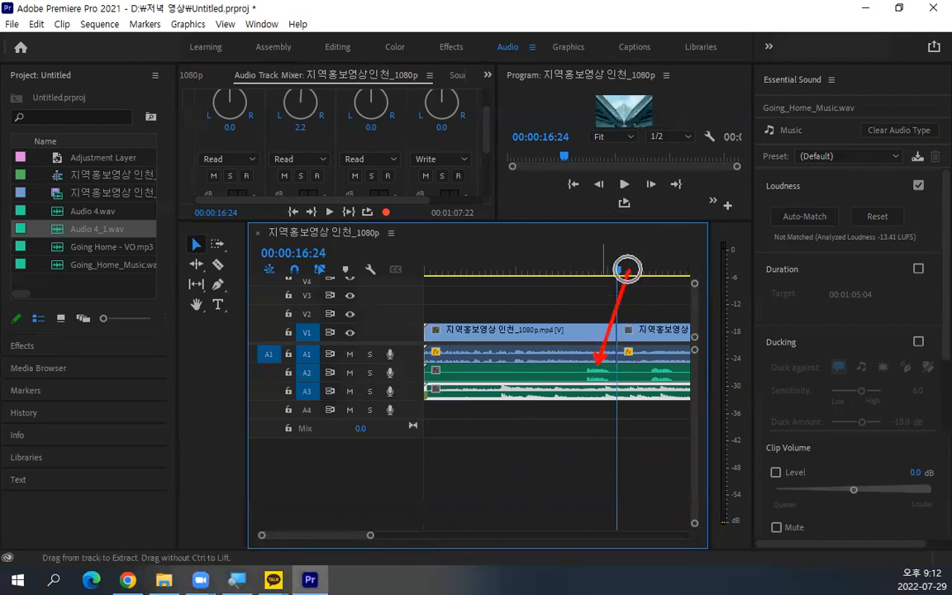
Step: Mute track A1 and play the voice-over and music from just before the first spoken passage
{"action": "left_click_drag", "start_coordinate": [616, 270], "coordinate": [564, 275]}
{"action": "key", "text": "space"}
{"action": "left_click", "coordinate": [349, 353]}
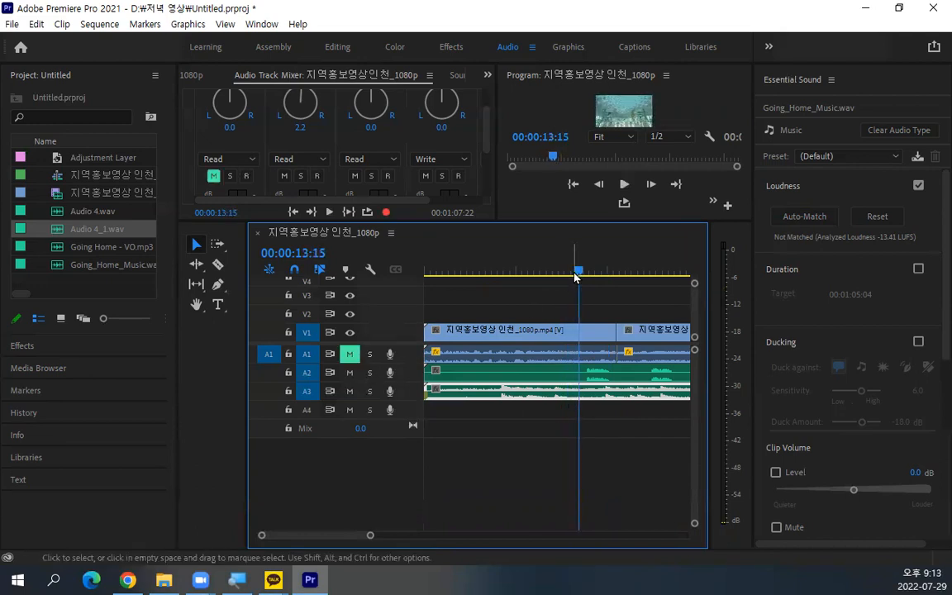
{"action": "left_click_drag", "start_coordinate": [575, 270], "coordinate": [562, 272]}
{"action": "key", "text": "space"}
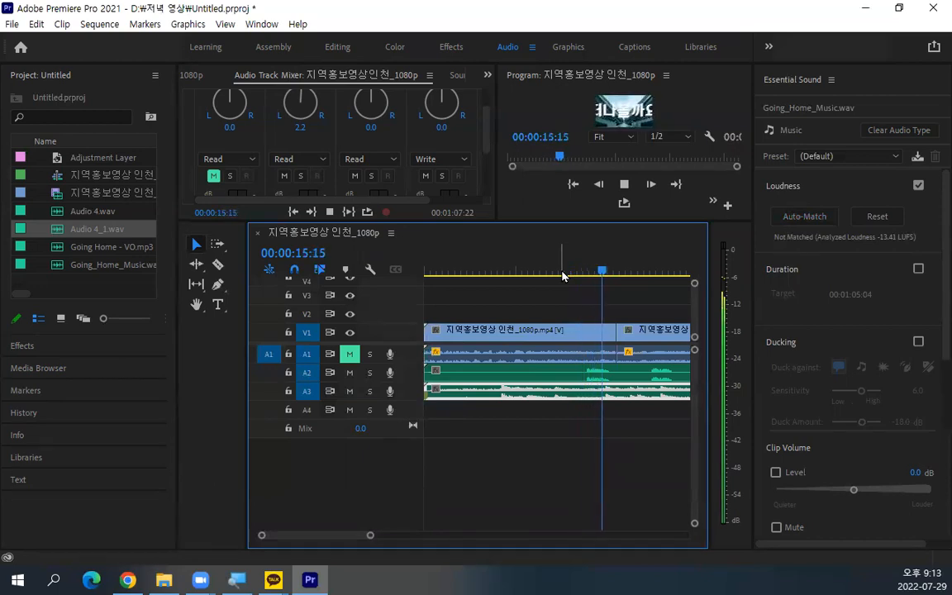
{"action": "key", "text": "space"}
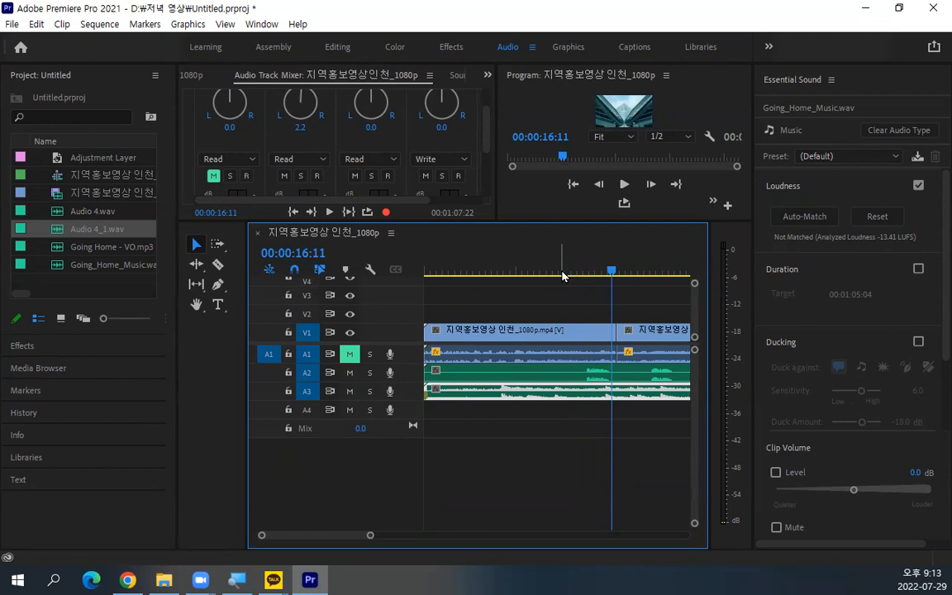
Step: With the playhead at 00:00:14:02, enable keyframe writing for Audio 3 in the Audio Clip Mixer and expand track A3
{"action": "left_click_drag", "start_coordinate": [618, 275], "coordinate": [584, 279]}
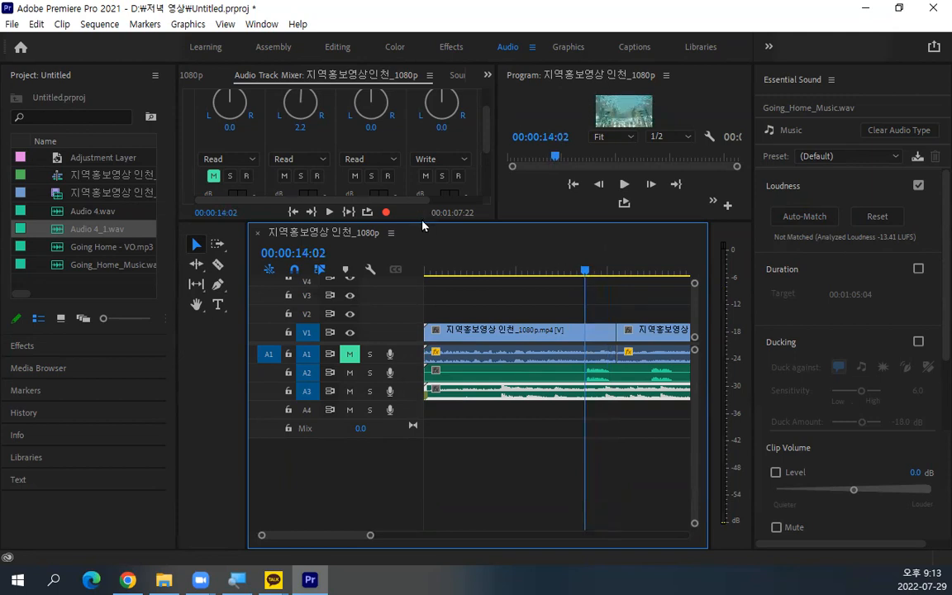
{"action": "left_click_drag", "start_coordinate": [421, 220], "coordinate": [421, 294]}
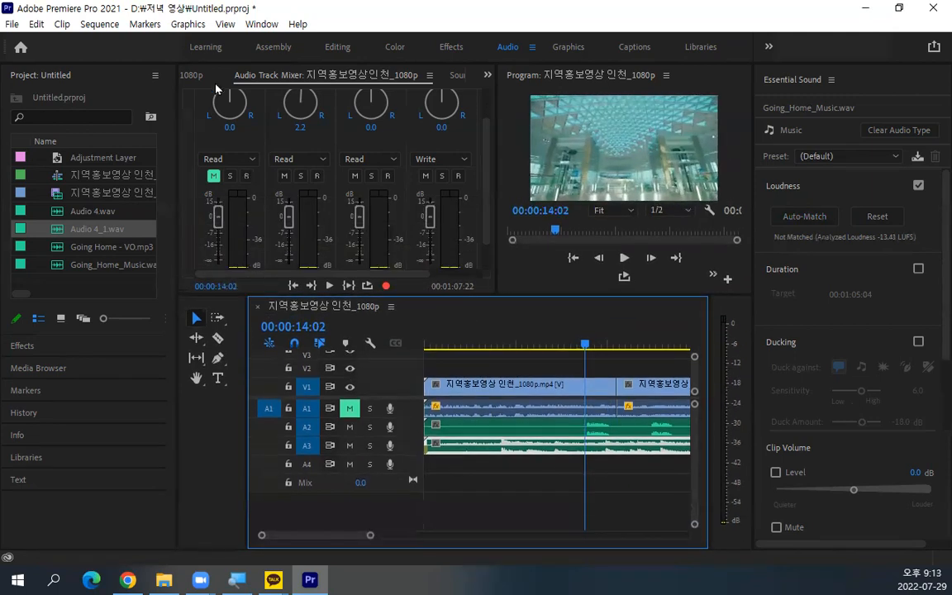
{"action": "left_click", "coordinate": [192, 75]}
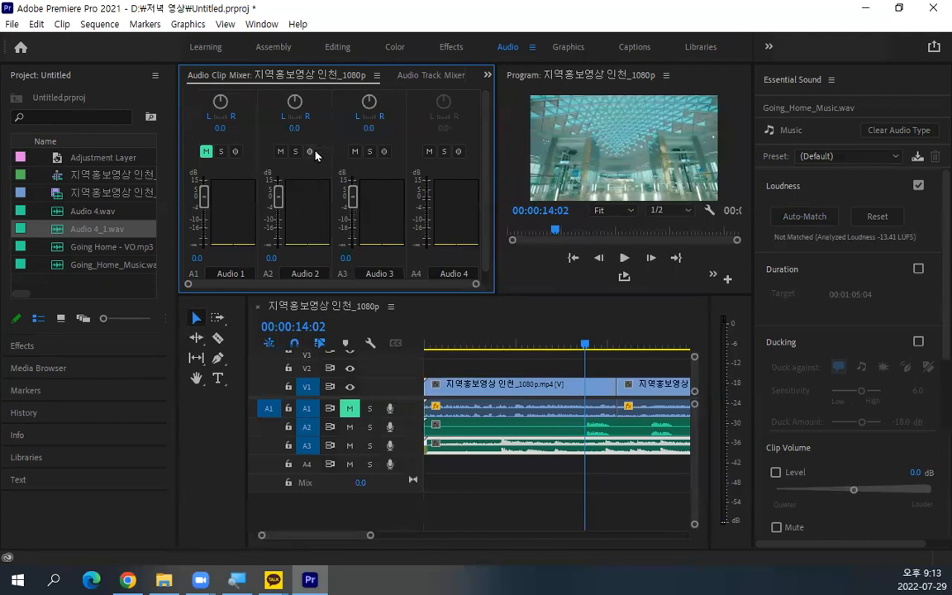
{"action": "left_click", "coordinate": [382, 153]}
{"action": "double_click", "coordinate": [413, 450]}
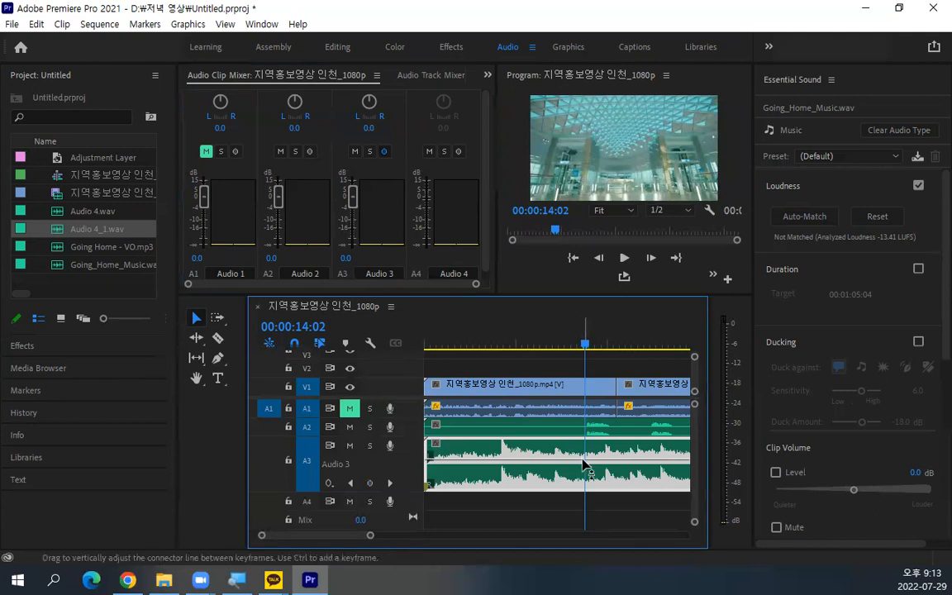
{"action": "scroll", "coordinate": [607, 482], "scroll_direction": "up", "scroll_amount": 3}
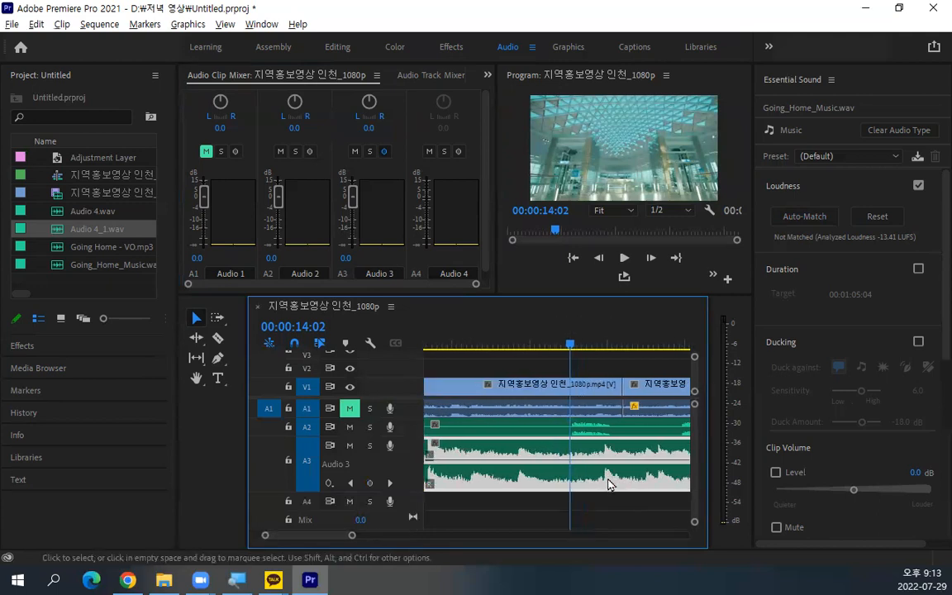
Step: Try lowering the Audio 3 clip volume to -10.8 dB at 00:00:14:02 and play back the mix
{"action": "left_click_drag", "start_coordinate": [349, 199], "coordinate": [351, 230]}
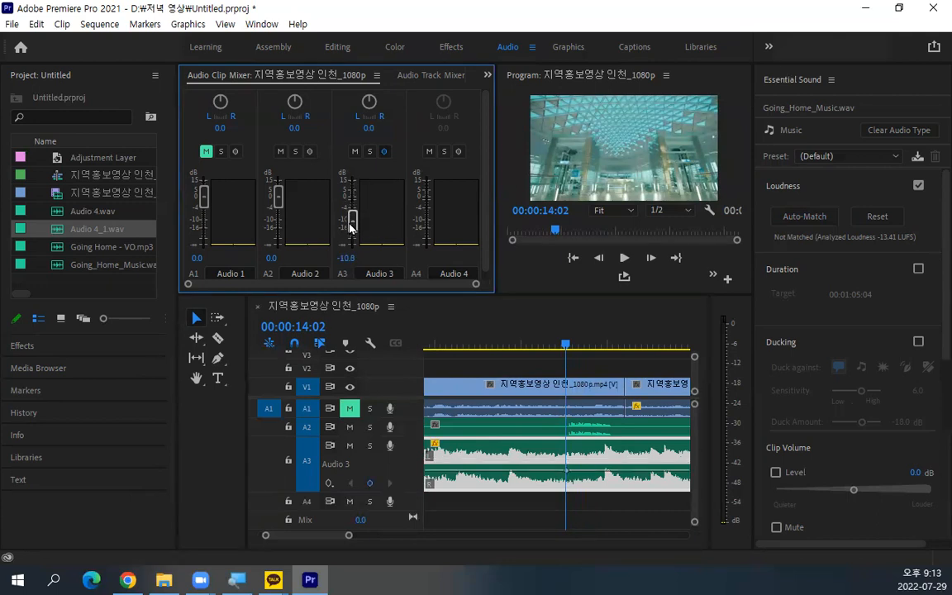
{"action": "key", "text": "space"}
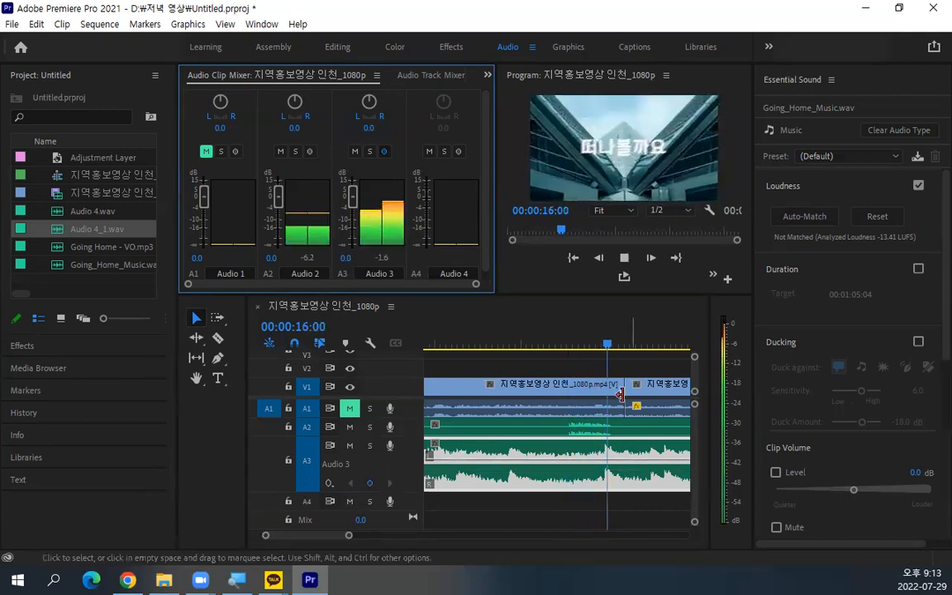
{"action": "left_click_drag", "start_coordinate": [563, 385], "coordinate": [565, 384]}
{"action": "left_click_drag", "start_coordinate": [566, 341], "coordinate": [558, 340]}
{"action": "key", "text": "space"}
{"action": "key", "text": "space"}
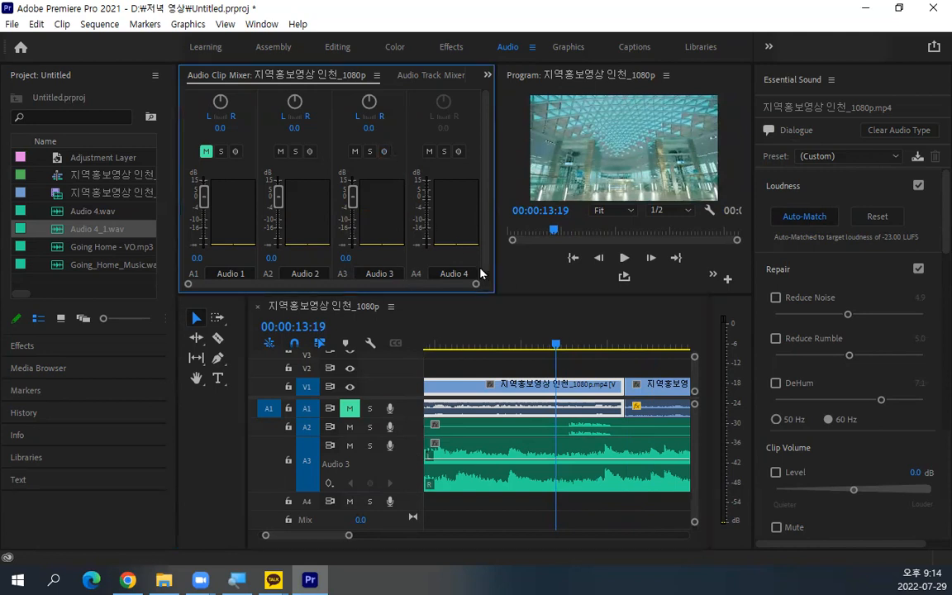
Step: Enable keyframe writing for Audio 3 and lower its clip volume to -9.5 dB at 00:00:14:01
{"action": "mouse_move", "coordinate": [555, 344]}
{"action": "left_mouse_down"}
{"action": "mouse_move", "coordinate": [535, 343]}
{"action": "mouse_move", "coordinate": [552, 343]}
{"action": "left_mouse_up"}
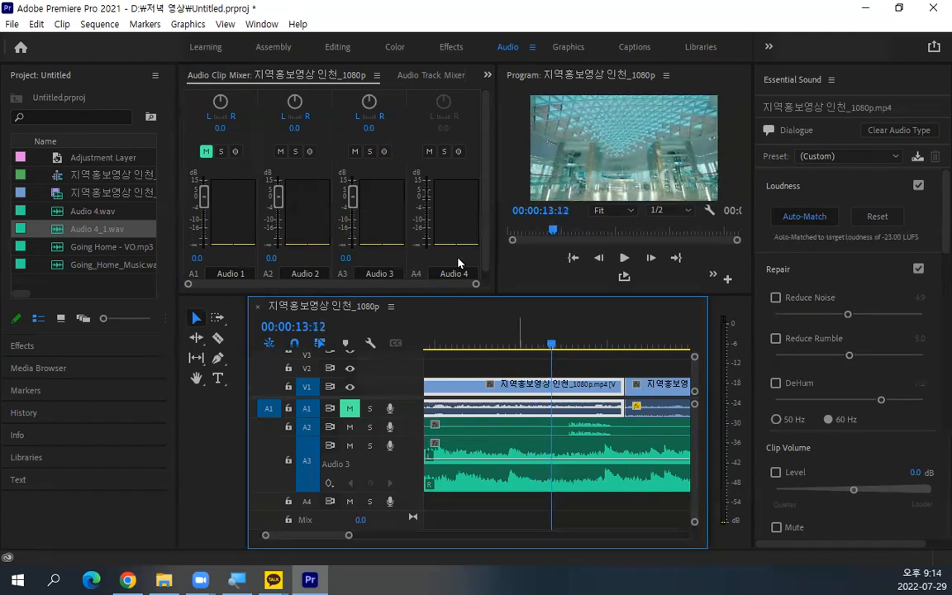
{"action": "left_click", "coordinate": [383, 152]}
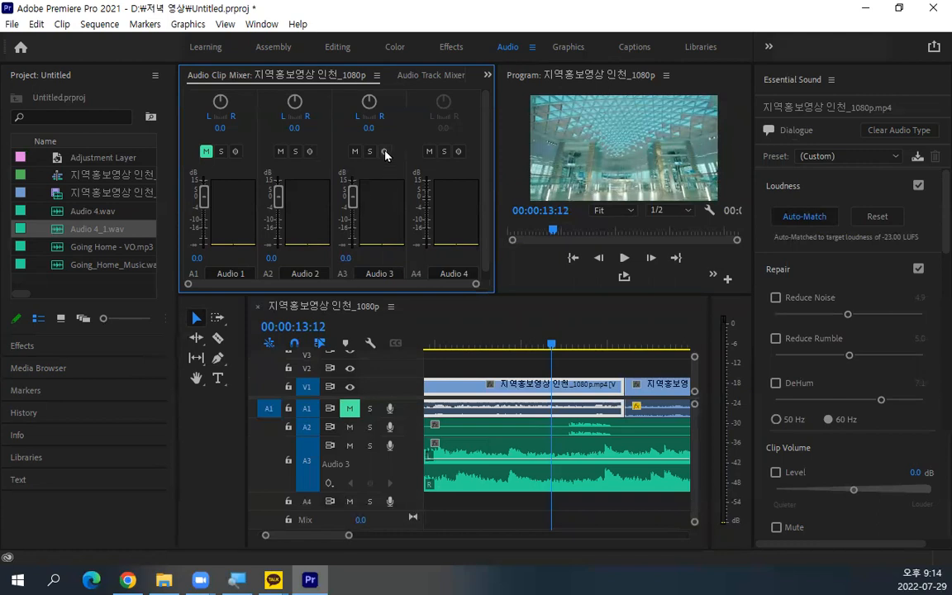
{"action": "left_click", "coordinate": [552, 342]}
{"action": "key", "text": "space"}
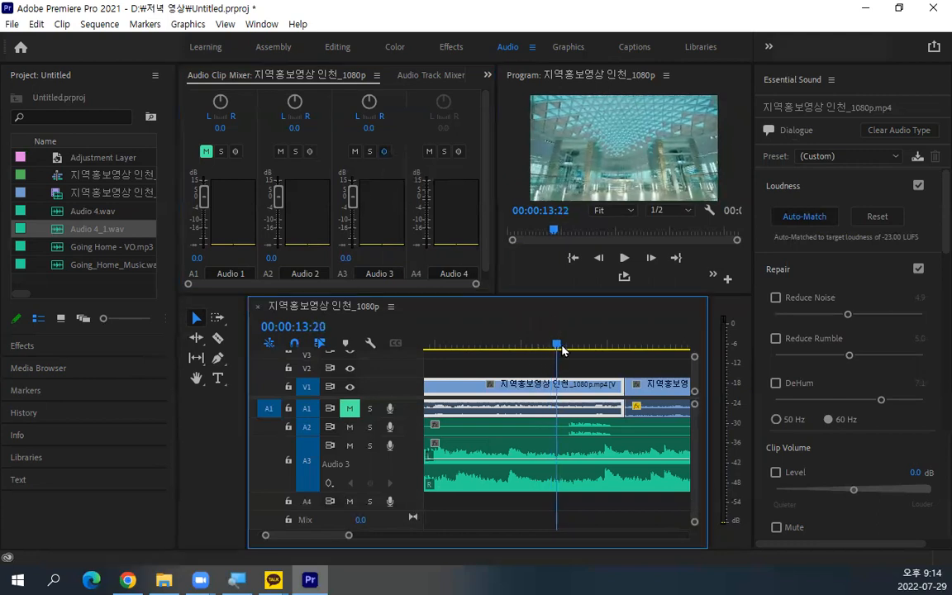
{"action": "left_click_drag", "start_coordinate": [358, 205], "coordinate": [357, 220]}
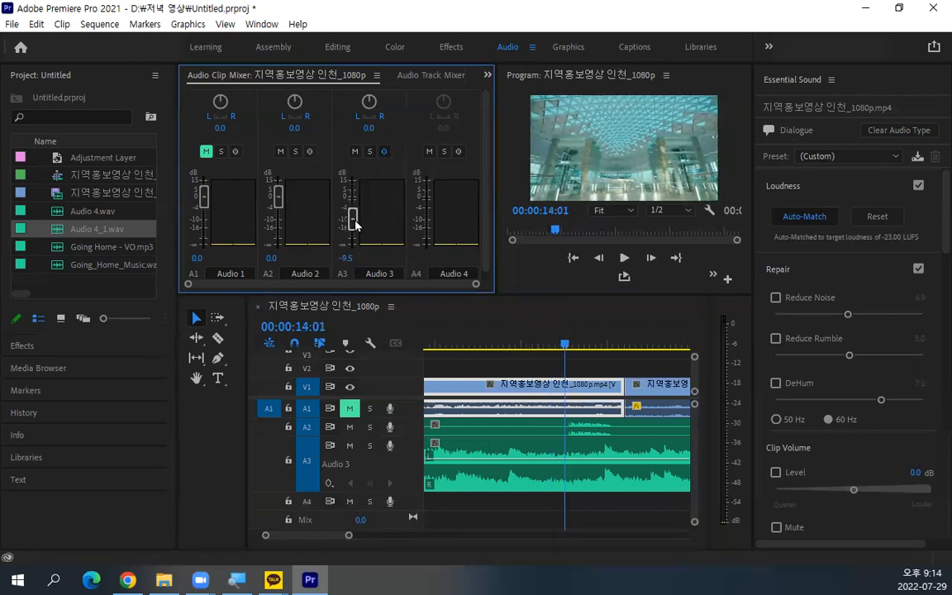
Step: Add a 0.0 dB volume keyframe to the A3 music clip at 00:00:13:20, ahead of the lowered section
{"action": "left_click_drag", "start_coordinate": [565, 343], "coordinate": [557, 343]}
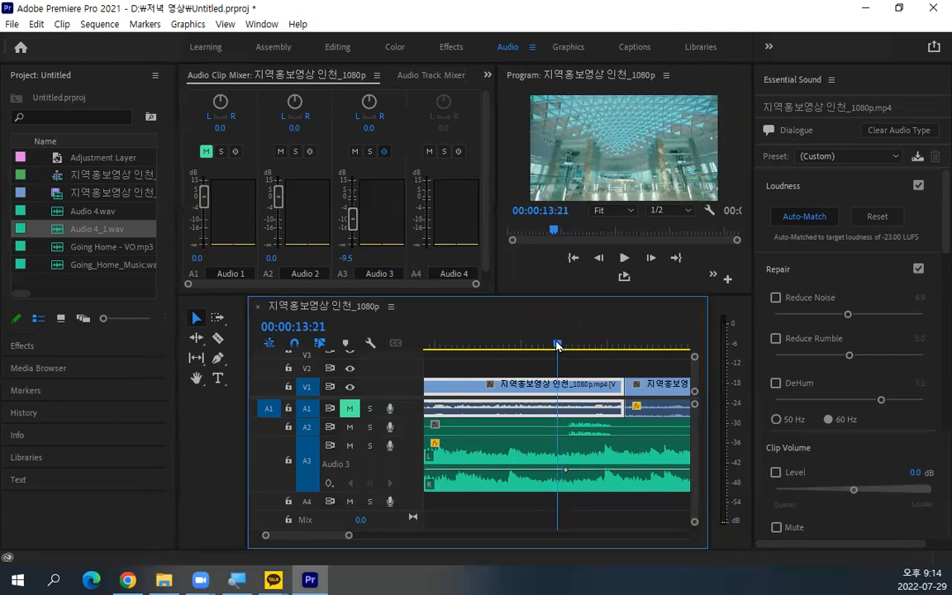
{"action": "double_click", "coordinate": [354, 219]}
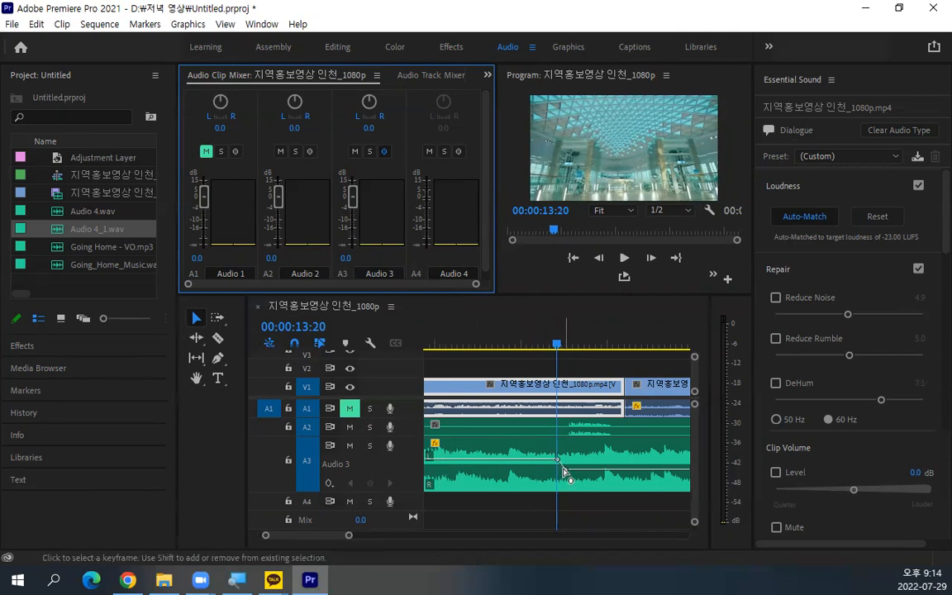
{"action": "mouse_move", "coordinate": [563, 471]}
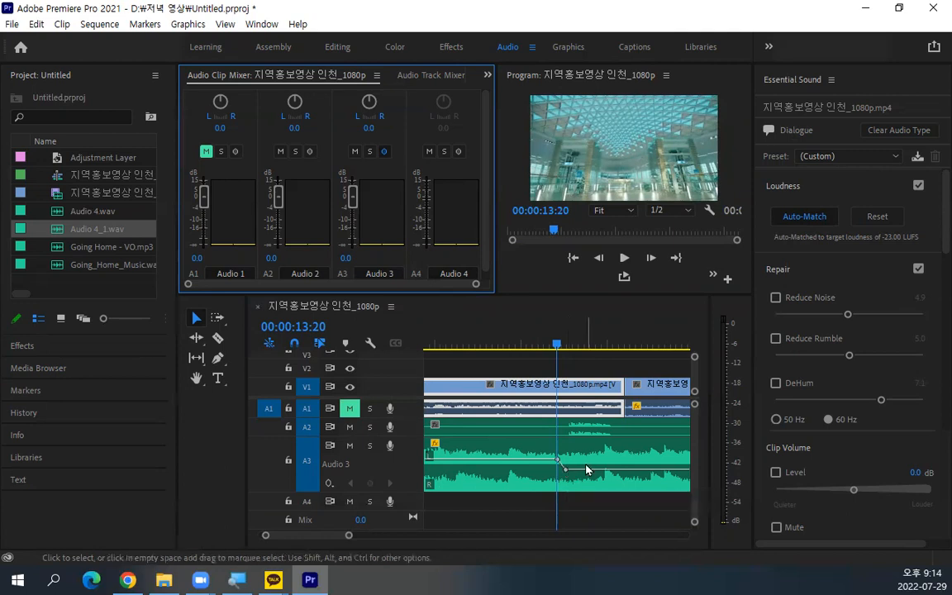
{"action": "left_click_drag", "start_coordinate": [340, 536], "coordinate": [342, 536]}
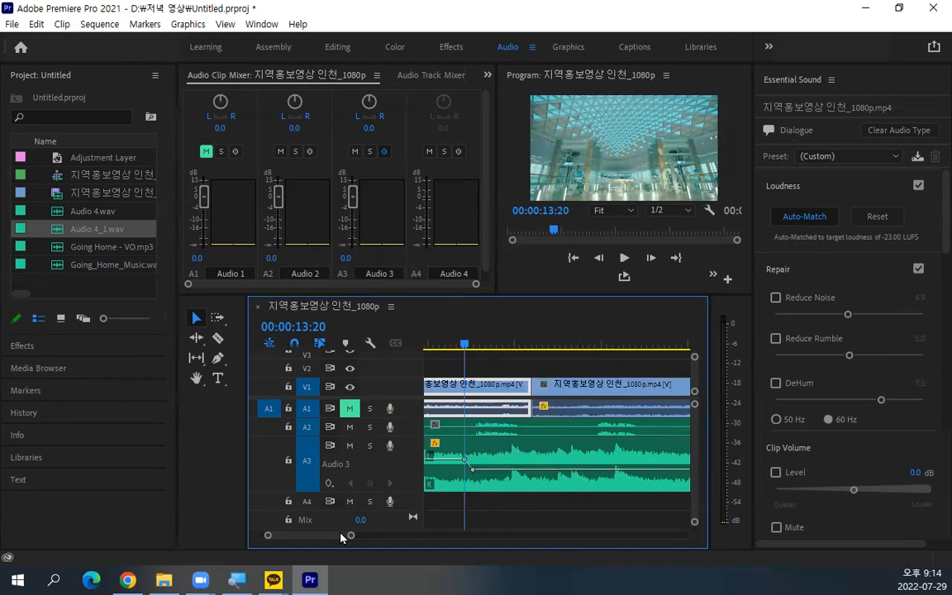
Step: Add two Pen tool keyframes to end the first lowered section of the A3 music clip, raising the second to -0.7 dB at 00:00:16:24
{"action": "mouse_move", "coordinate": [450, 461]}
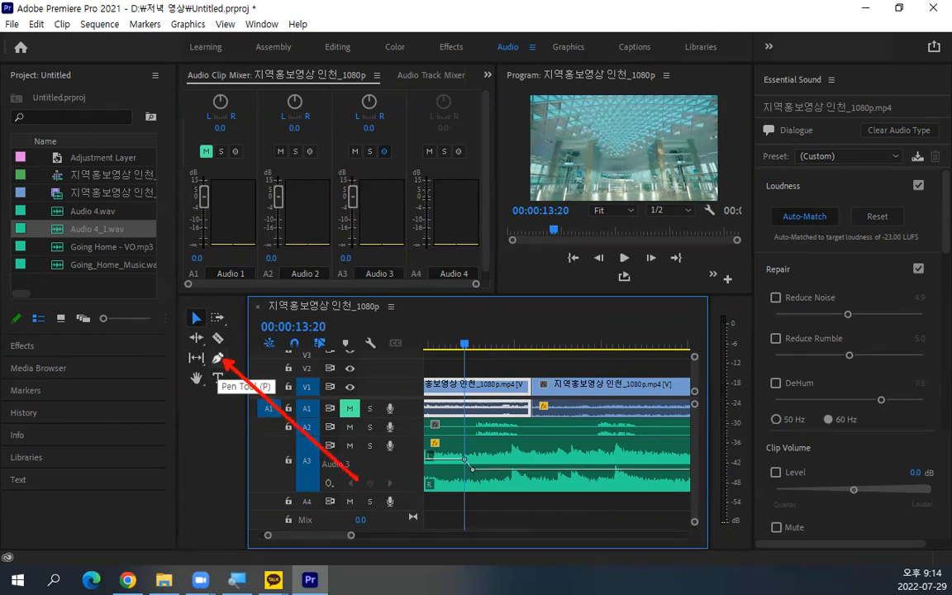
{"action": "left_click", "coordinate": [217, 358]}
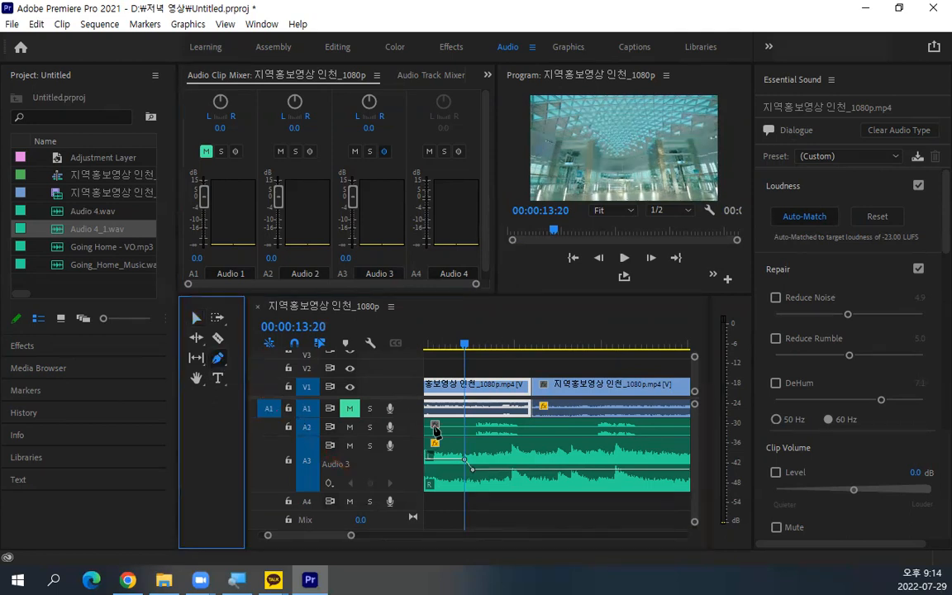
{"action": "left_click", "coordinate": [525, 469]}
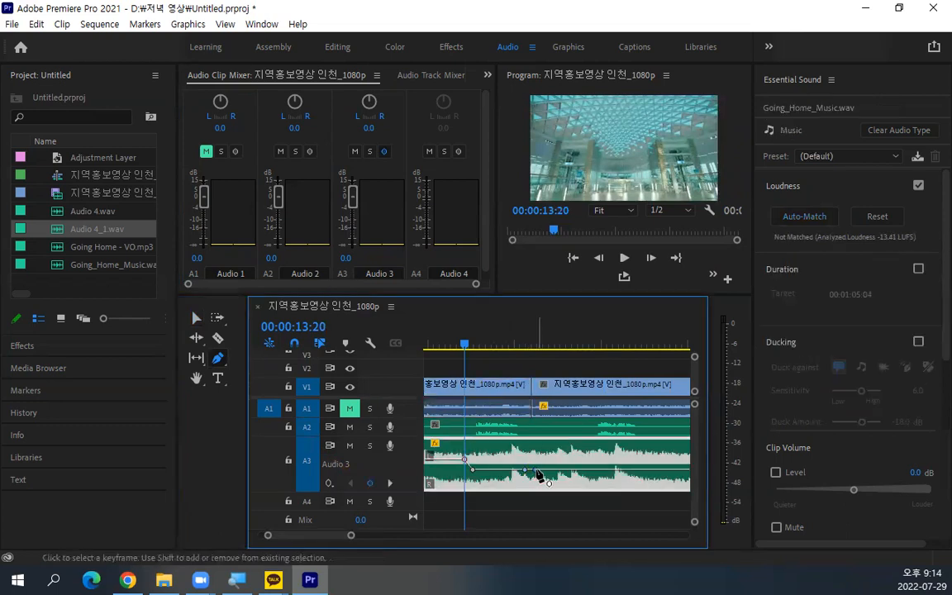
{"action": "left_click_drag", "start_coordinate": [535, 469], "coordinate": [533, 460]}
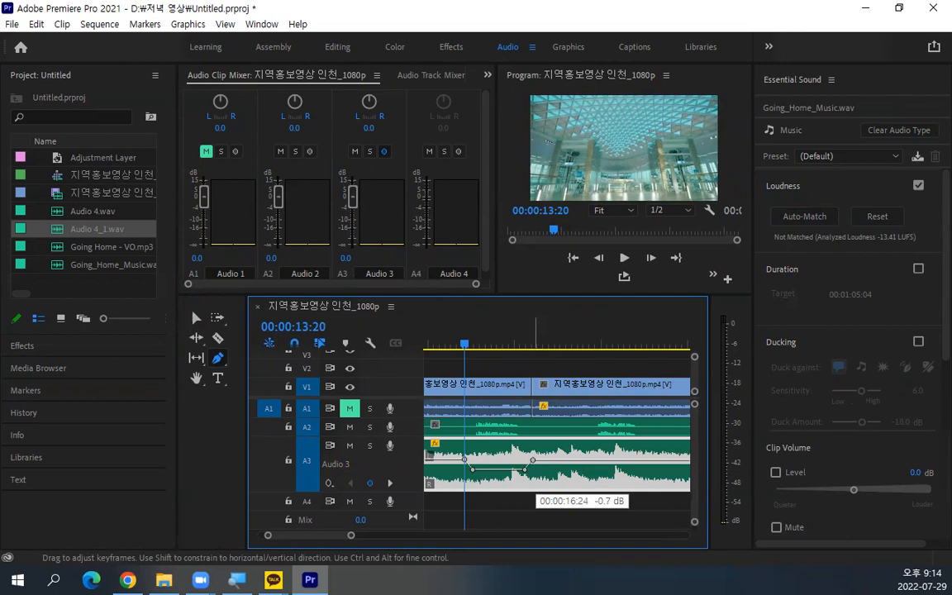
Step: Add four volume keyframes to the A3 music clip around the second voice-over phrase and lower the middle section to -13.1 dB
{"action": "left_click", "coordinate": [595, 459]}
{"action": "left_click", "coordinate": [604, 459]}
{"action": "left_click", "coordinate": [642, 459]}
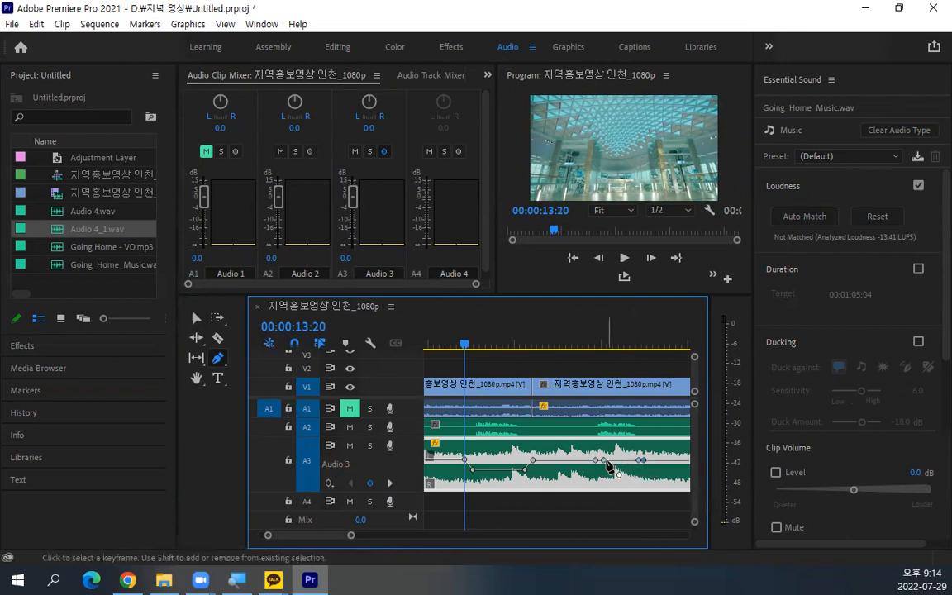
{"action": "left_click_drag", "start_coordinate": [604, 460], "coordinate": [639, 472]}
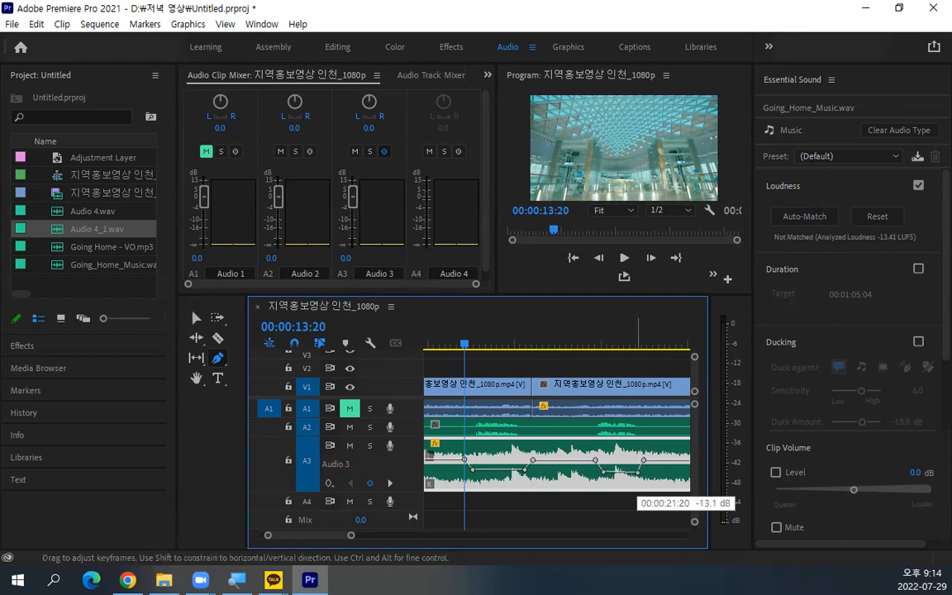
Step: Play back the mix from just before the first lowered section to check the music level under the voice-over
{"action": "left_click_drag", "start_coordinate": [529, 344], "coordinate": [455, 351]}
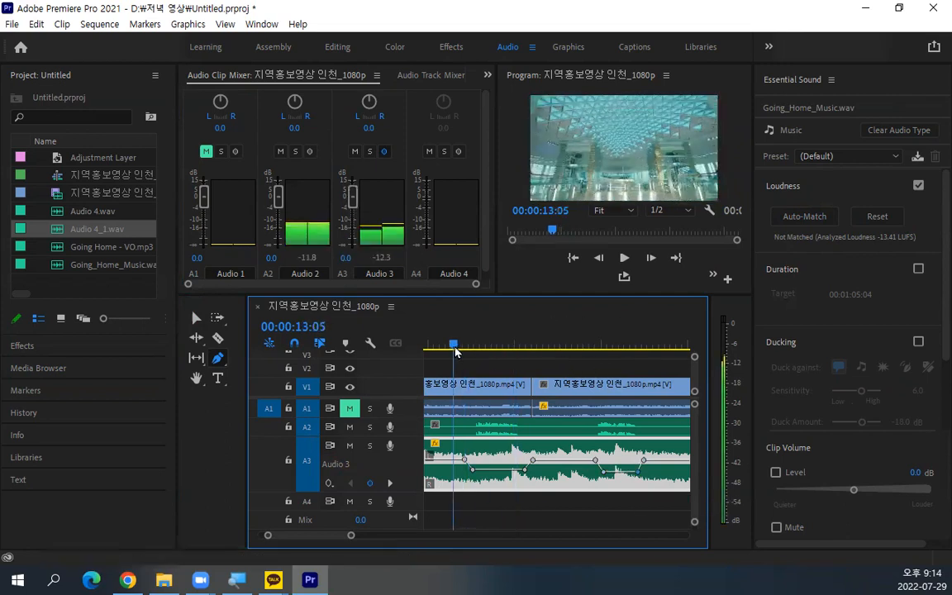
{"action": "key", "text": "space"}
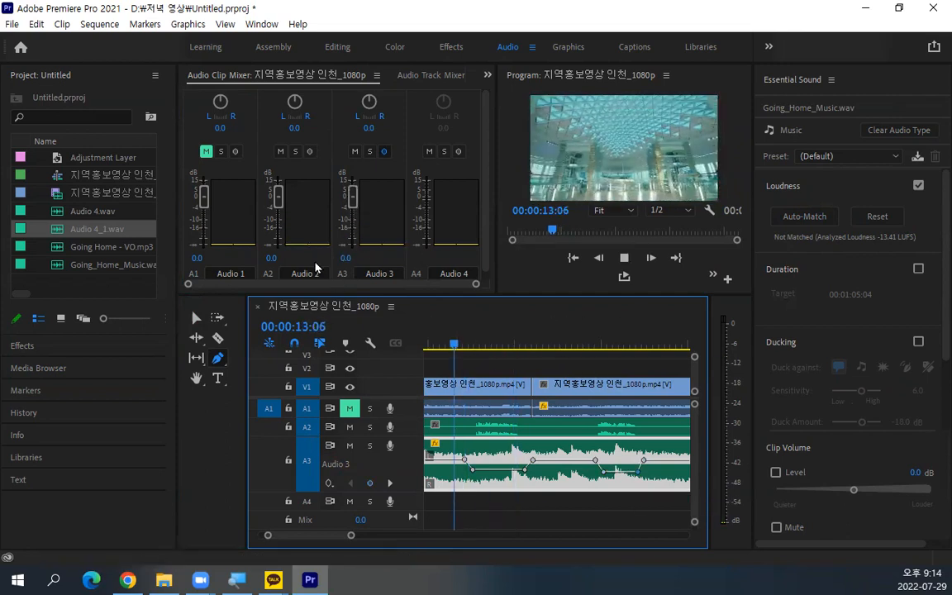
{"action": "left_click_drag", "start_coordinate": [353, 197], "coordinate": [361, 224]}
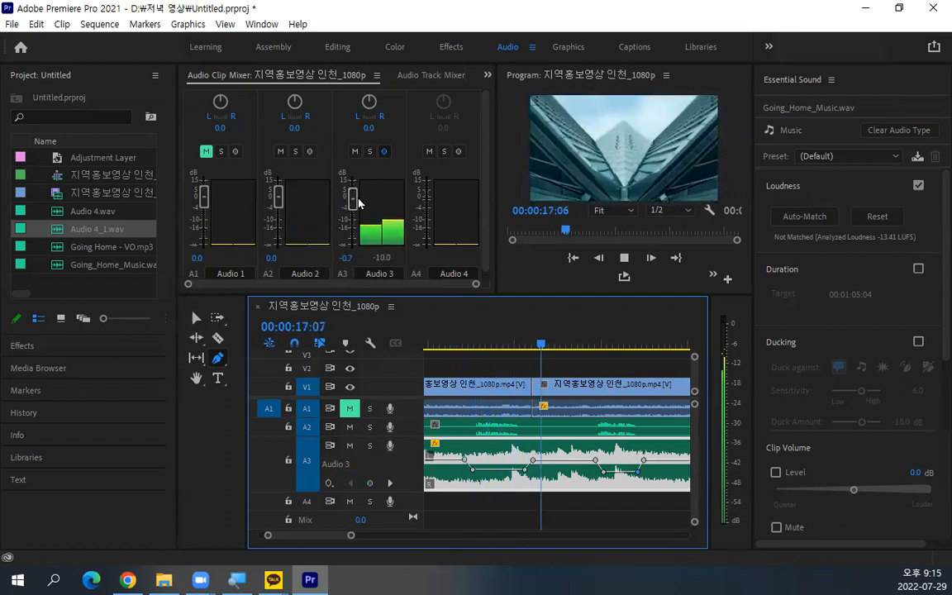
{"action": "left_click_drag", "start_coordinate": [532, 345], "coordinate": [439, 341]}
{"action": "key", "text": "space"}
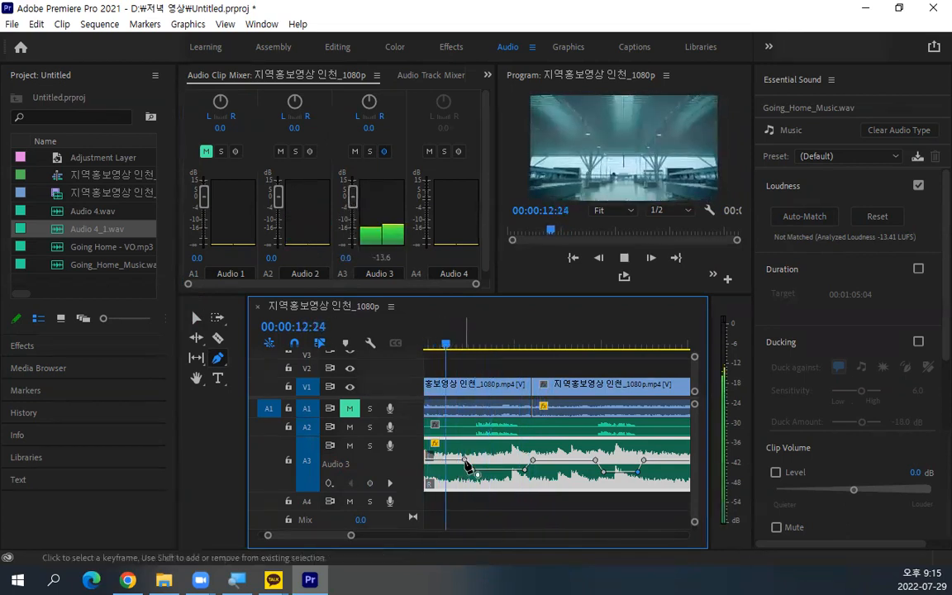
{"action": "left_click_drag", "start_coordinate": [352, 196], "coordinate": [353, 229]}
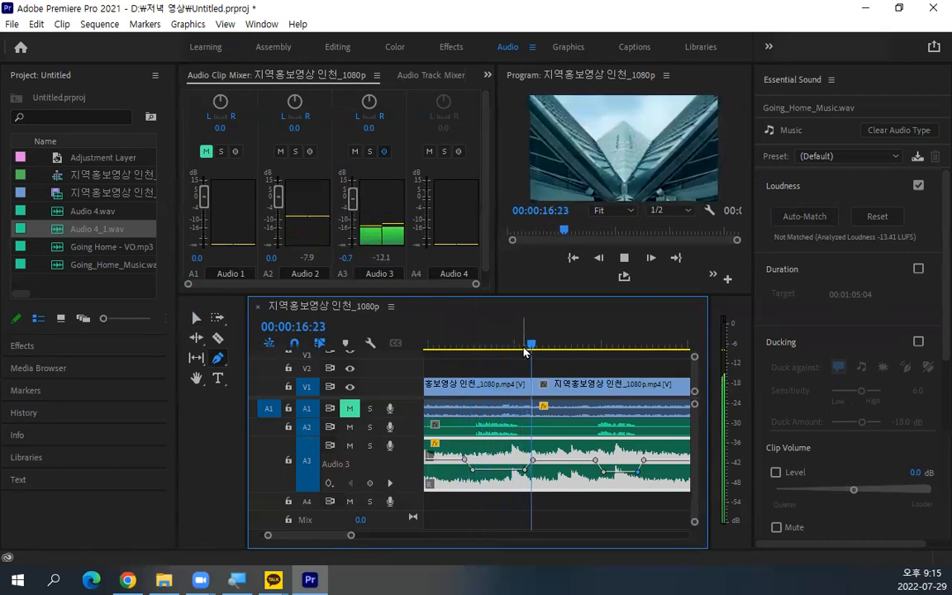
{"action": "left_click_drag", "start_coordinate": [536, 345], "coordinate": [550, 345]}
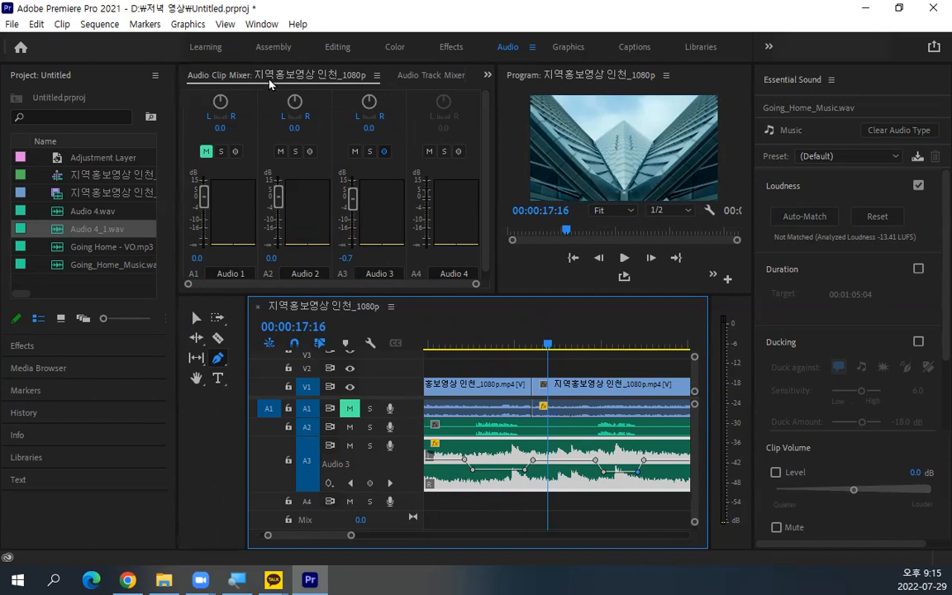
Step: Switch to the Editing workspace and examine the music clip's Level keyframes in a widened Effect Controls view
{"action": "left_click", "coordinate": [343, 49]}
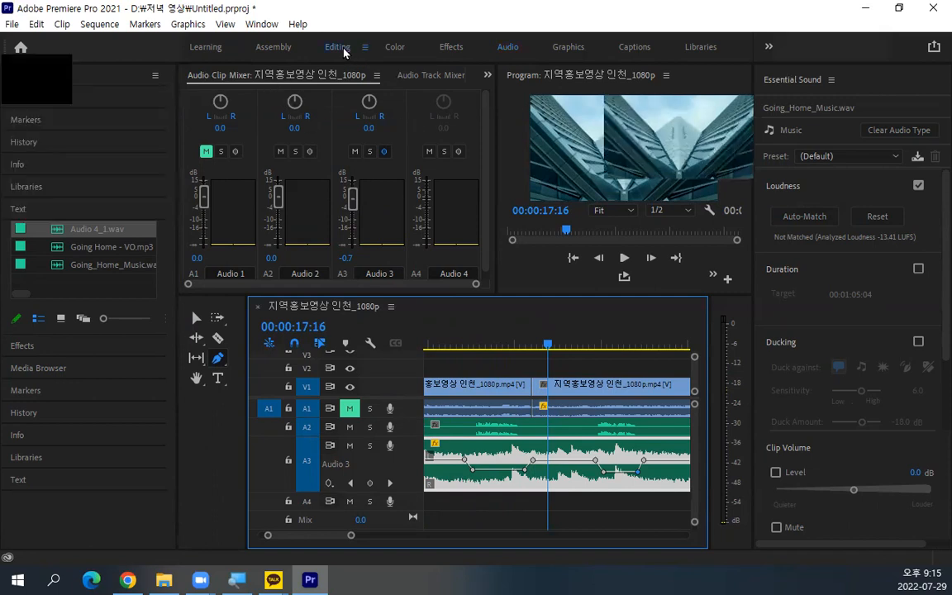
{"action": "left_click", "coordinate": [10, 135]}
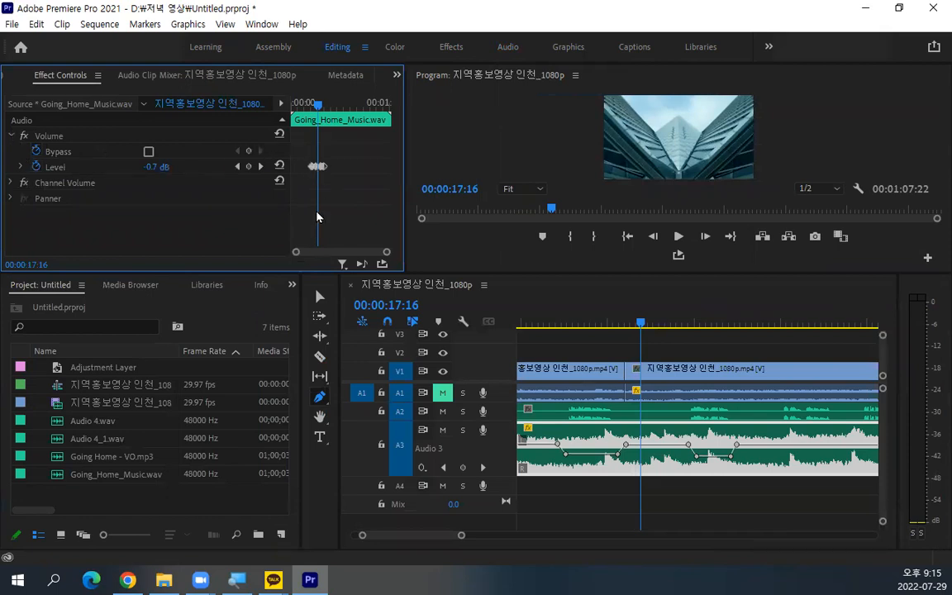
{"action": "left_click_drag", "start_coordinate": [386, 252], "coordinate": [371, 261]}
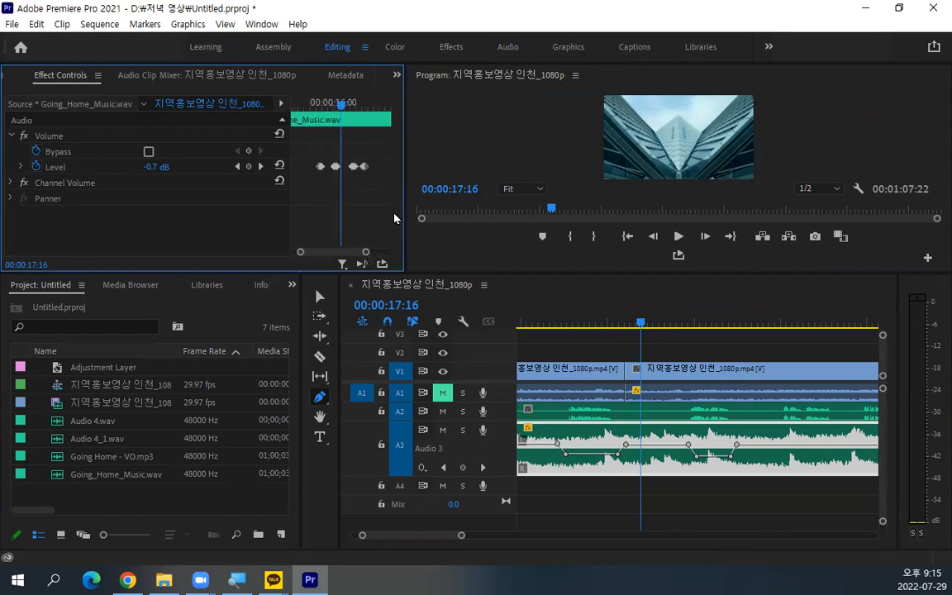
{"action": "left_click_drag", "start_coordinate": [403, 189], "coordinate": [500, 189]}
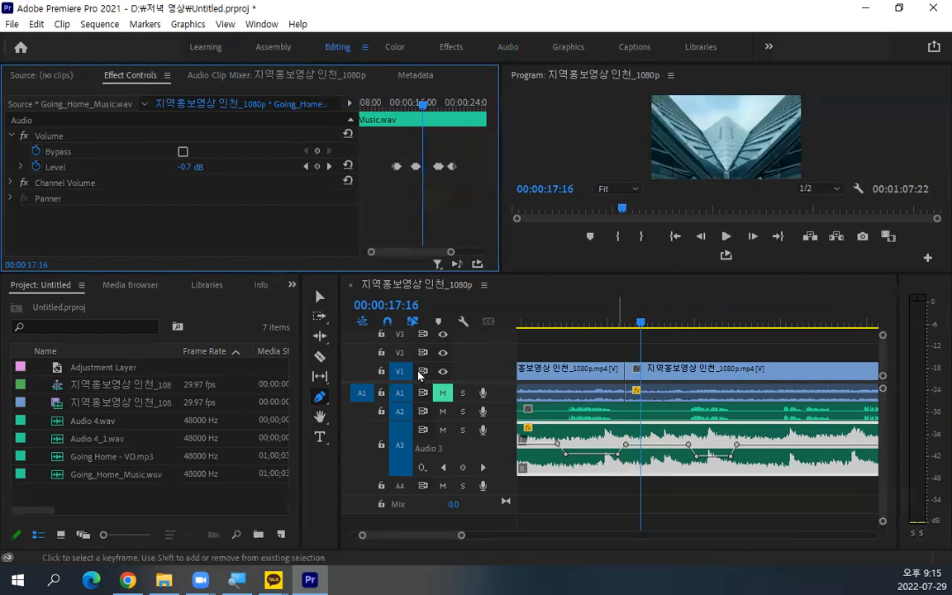
{"action": "left_click", "coordinate": [320, 296]}
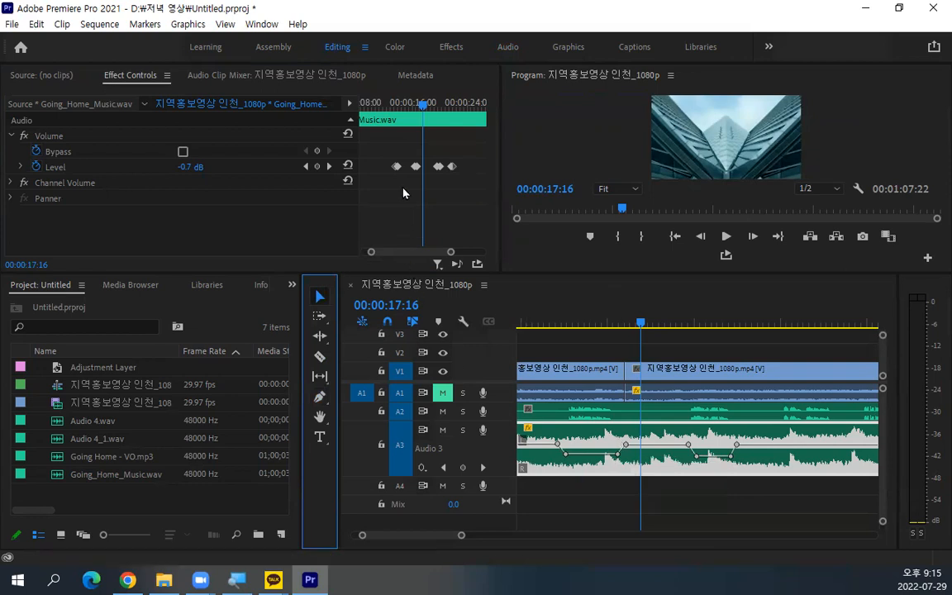
Step: Return to the Audio workspace and lower the volume line of the A3 music clip's first lowered section, trying -18.6 dB
{"action": "left_click", "coordinate": [505, 48]}
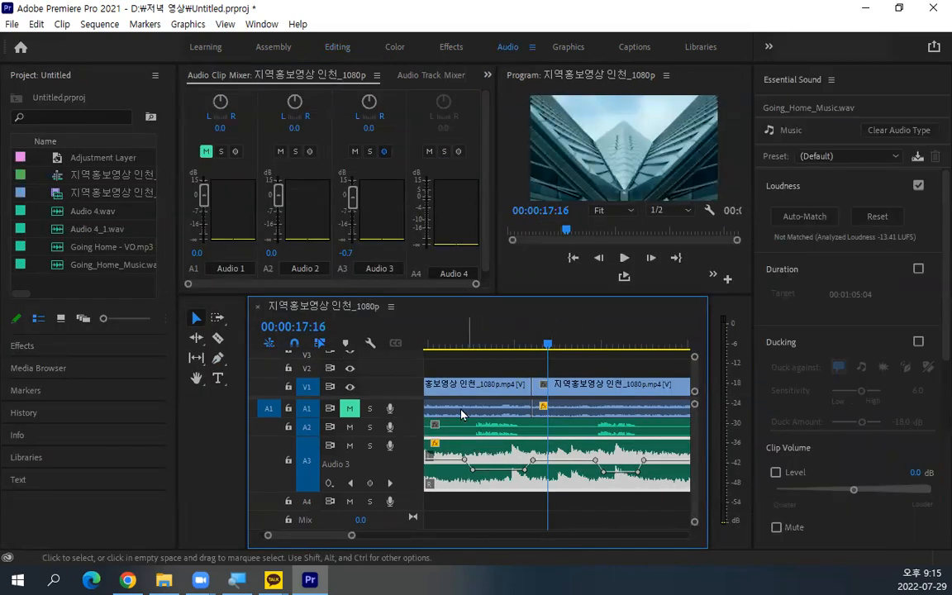
{"action": "left_click_drag", "start_coordinate": [487, 342], "coordinate": [564, 377]}
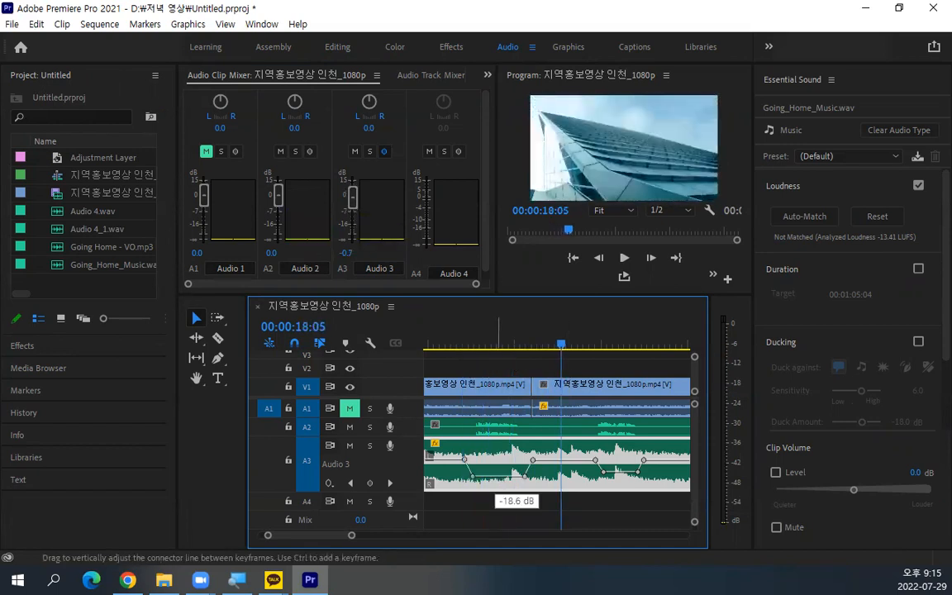
{"action": "left_click_drag", "start_coordinate": [496, 470], "coordinate": [495, 468]}
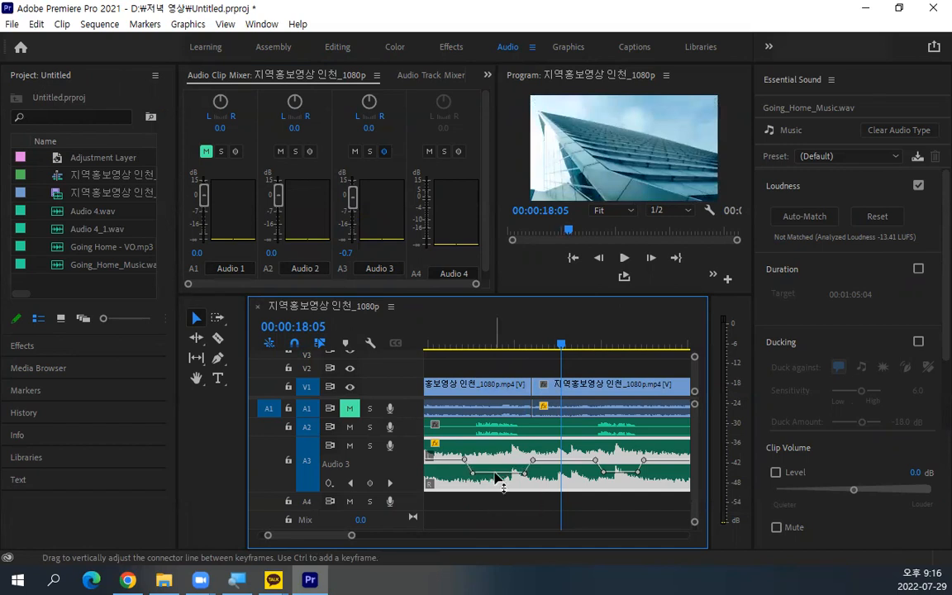
Step: From 00:00:23:22, add four volume keyframes to the A3 music clip, lower the middle section to -12.8 dB, and play it back
{"action": "left_click_drag", "start_coordinate": [561, 353], "coordinate": [518, 351]}
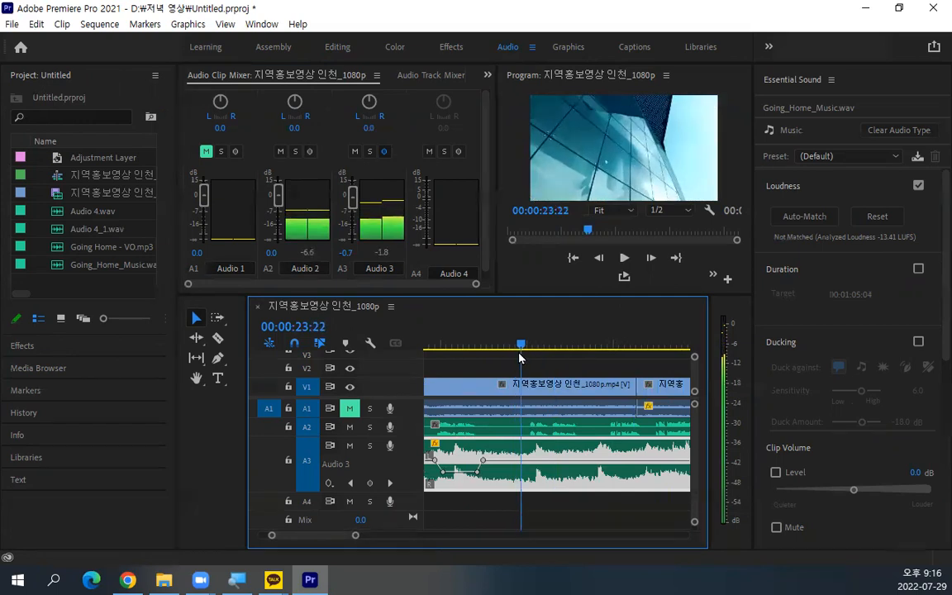
{"action": "left_click", "coordinate": [217, 358]}
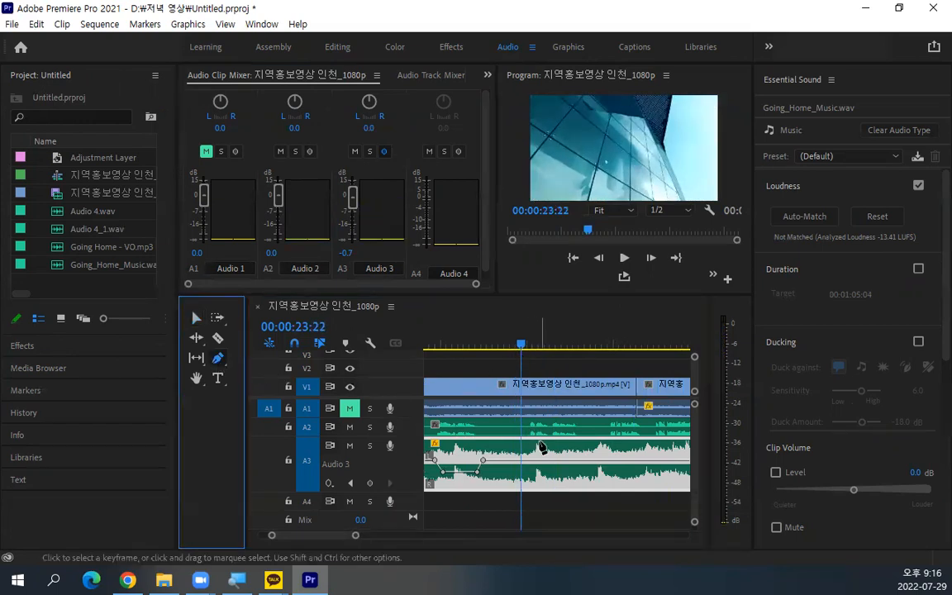
{"action": "left_click", "coordinate": [521, 461]}
{"action": "left_click", "coordinate": [529, 460]}
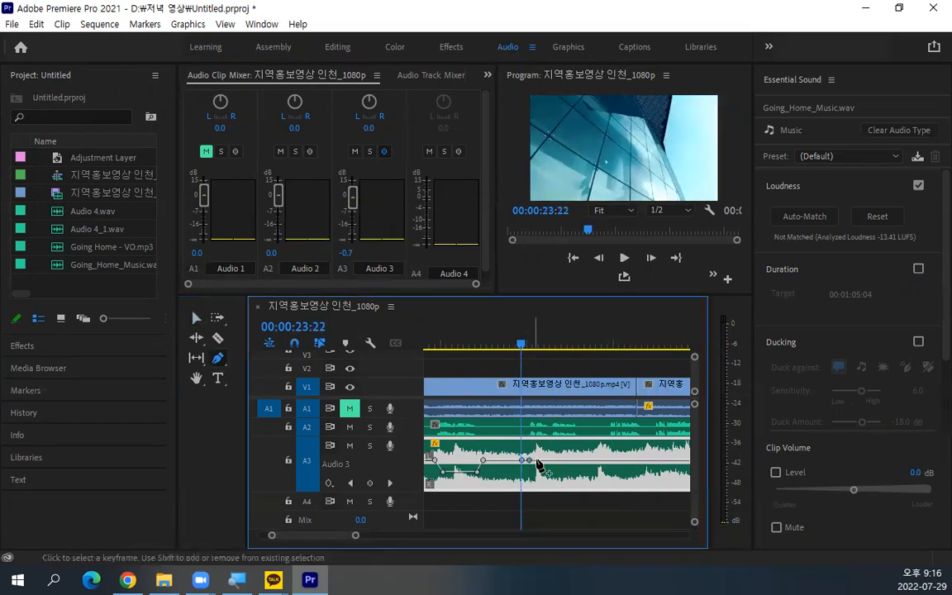
{"action": "left_click", "coordinate": [576, 459]}
{"action": "left_click", "coordinate": [583, 460]}
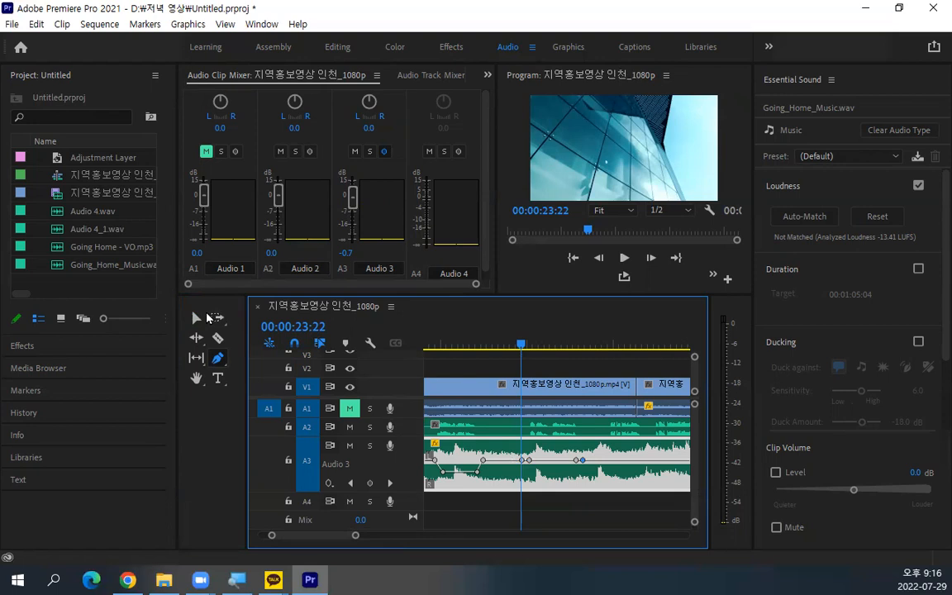
{"action": "left_click", "coordinate": [196, 317]}
{"action": "left_click_drag", "start_coordinate": [559, 466], "coordinate": [559, 477]}
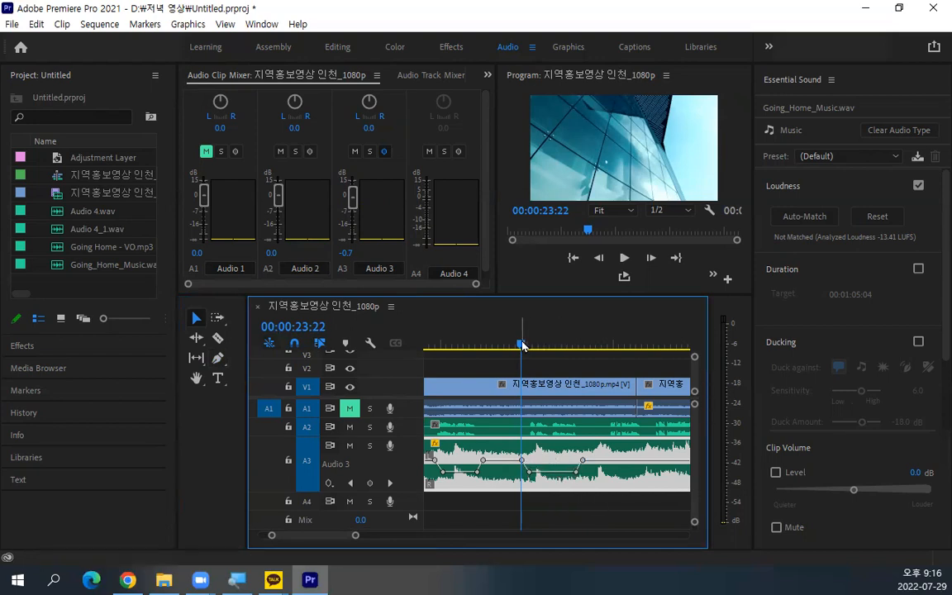
{"action": "key", "text": "space"}
{"action": "mouse_move", "coordinate": [351, 220]}
{"action": "left_mouse_down"}
{"action": "mouse_move", "coordinate": [350, 204]}
{"action": "mouse_move", "coordinate": [351, 214]}
{"action": "left_mouse_up"}
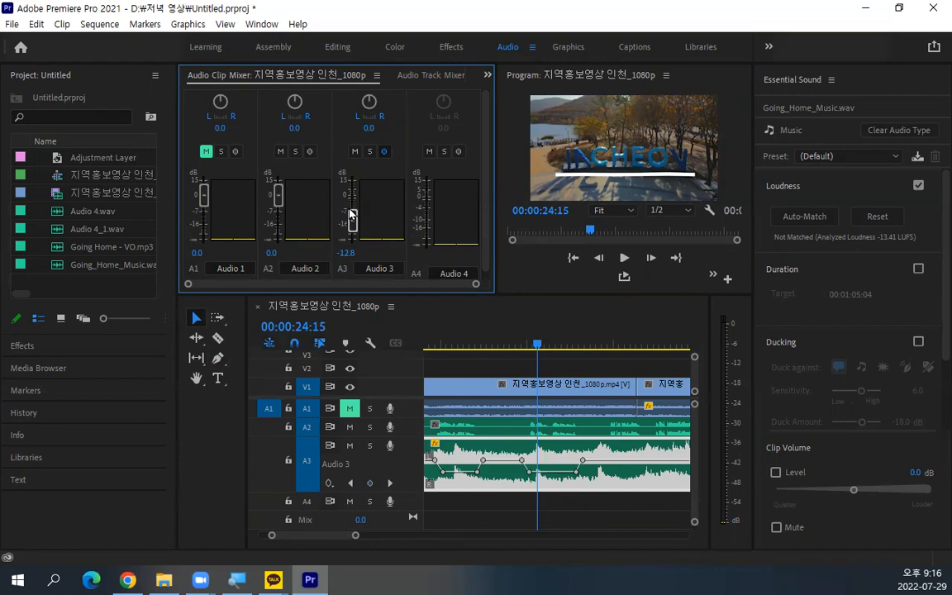
Step: Delete all volume keyframes from the A3 music clip, clearing the remaining Level keyframes in Effect Controls in the Editing workspace
{"action": "scroll", "coordinate": [557, 497], "scroll_direction": "down", "scroll_amount": 1}
{"action": "scroll", "coordinate": [558, 499], "scroll_direction": "down", "scroll_amount": 4}
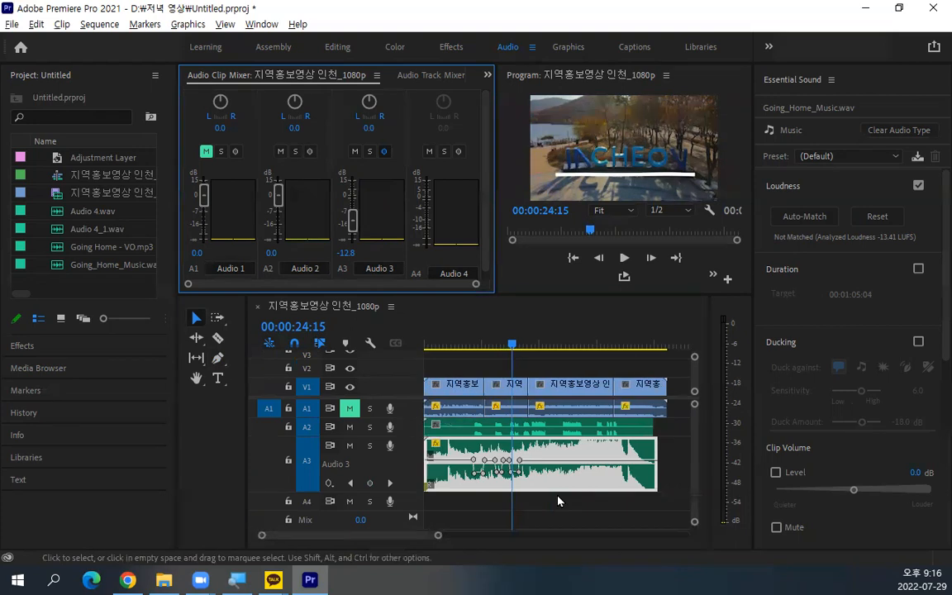
{"action": "scroll", "coordinate": [557, 501], "scroll_direction": "up", "scroll_amount": 1}
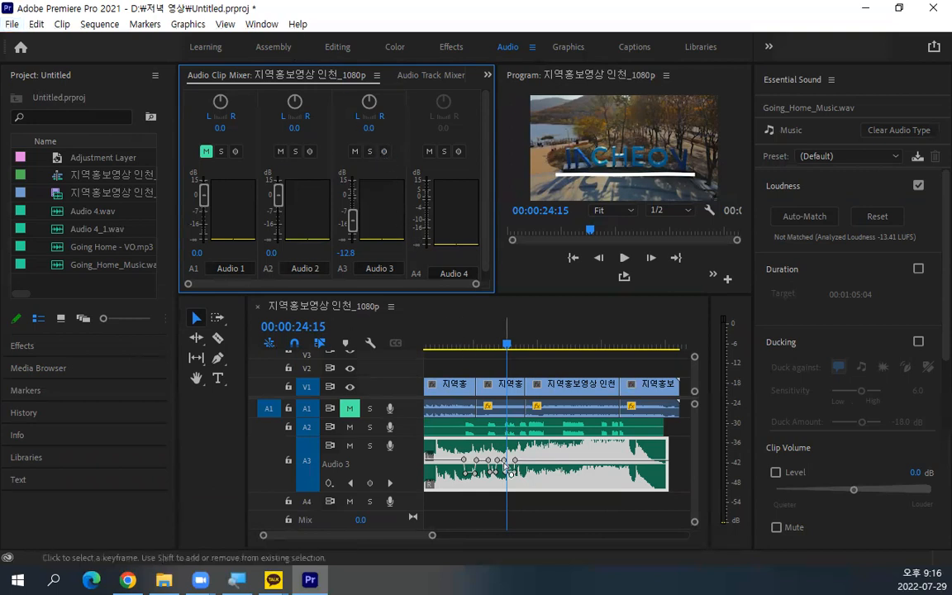
{"action": "left_click", "coordinate": [466, 466]}
{"action": "left_click", "coordinate": [217, 357]}
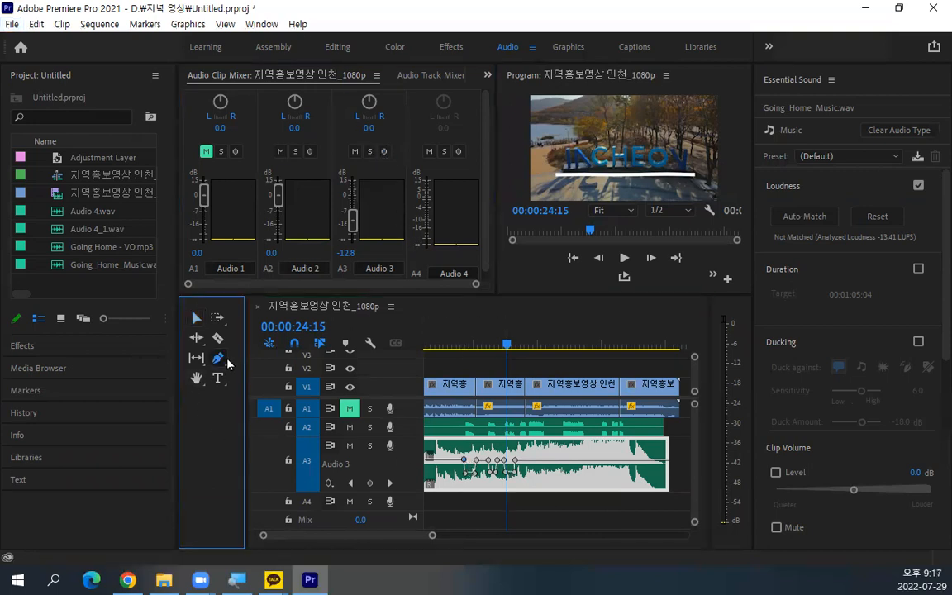
{"action": "left_click", "coordinate": [465, 477]}
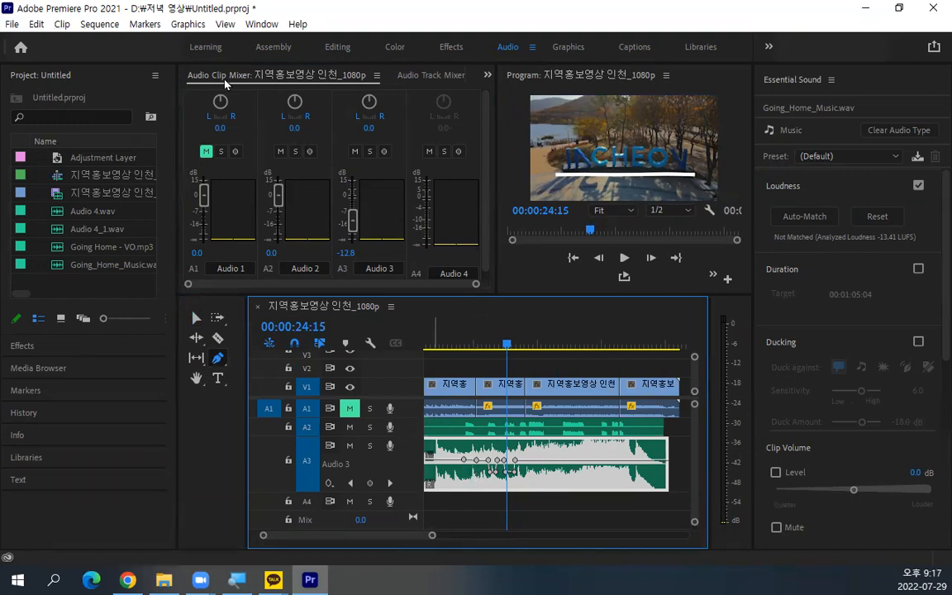
{"action": "left_click", "coordinate": [337, 48]}
{"action": "left_click_drag", "start_coordinate": [356, 139], "coordinate": [496, 192]}
{"action": "key", "text": "Delete"}
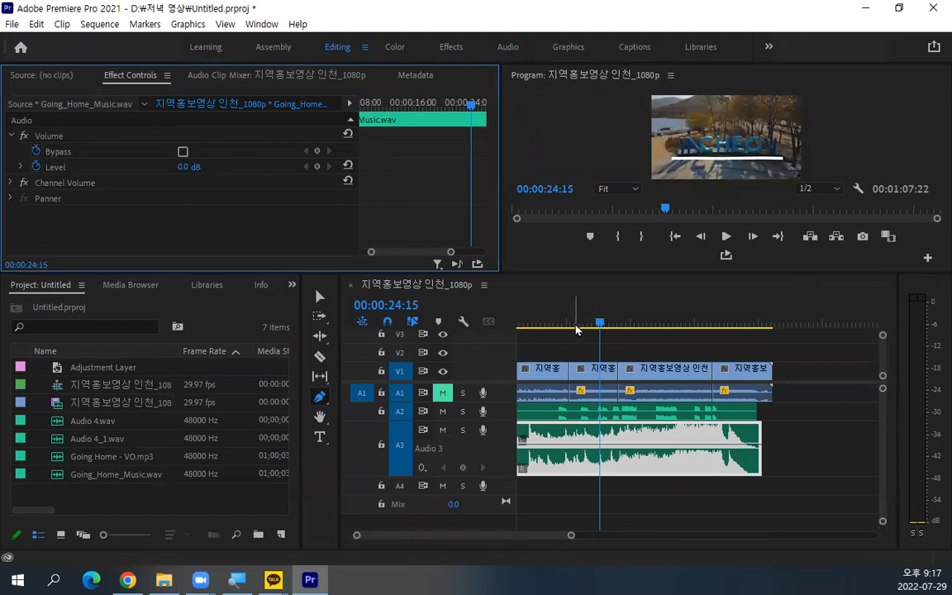
{"action": "left_click", "coordinate": [495, 453]}
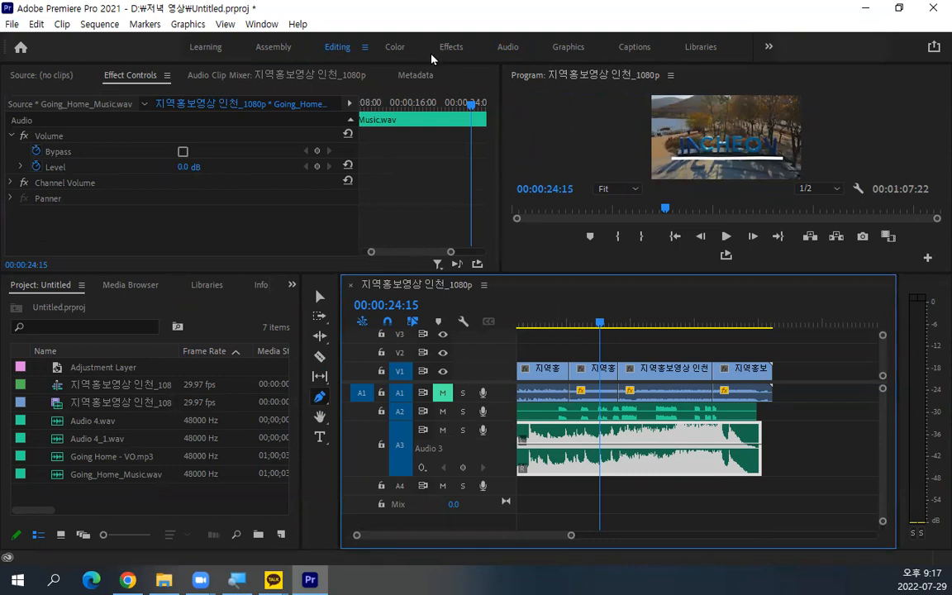
Step: Return to the Audio workspace and select the voice-over clip on track A2 with the Selection tool
{"action": "left_click", "coordinate": [508, 49]}
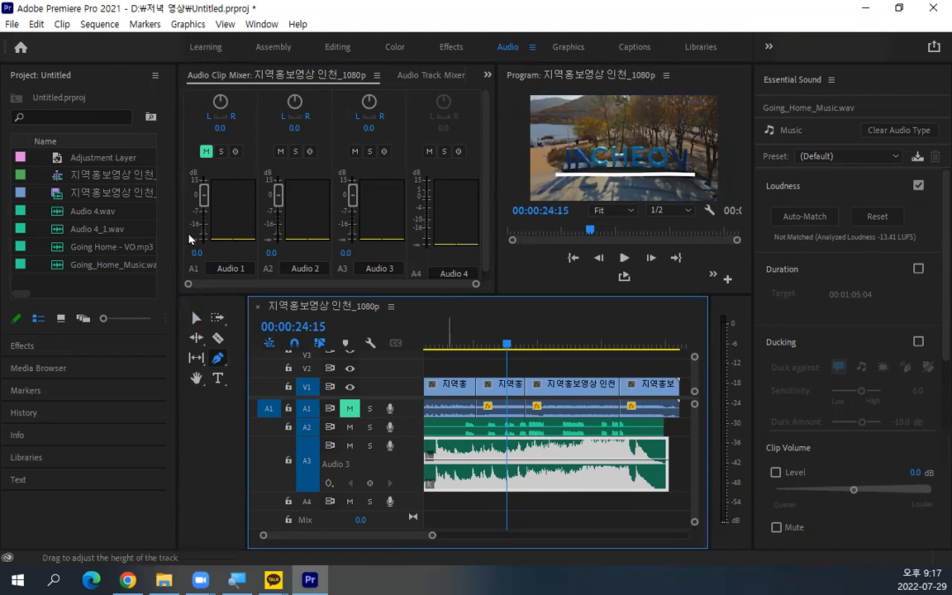
{"action": "left_click", "coordinate": [196, 318]}
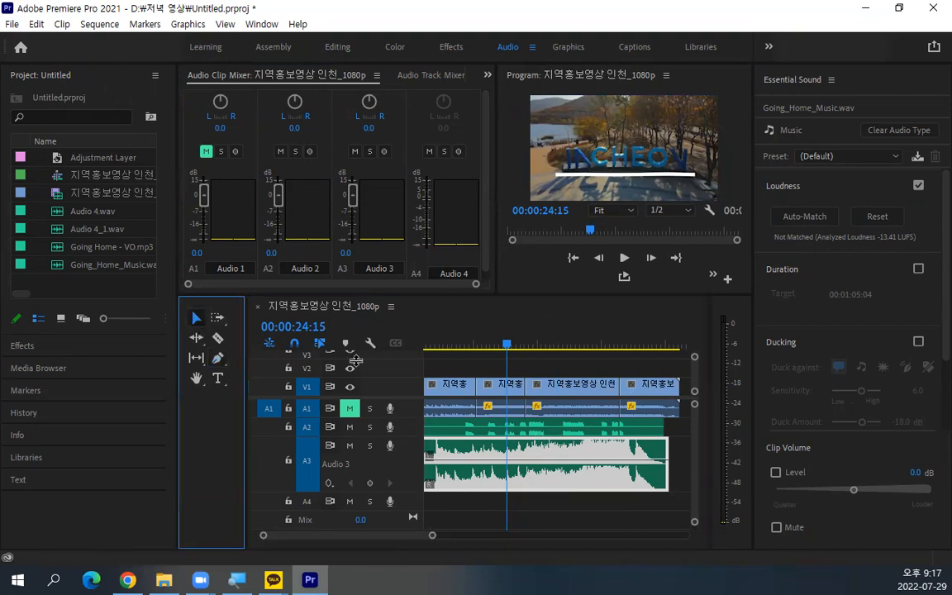
{"action": "left_click", "coordinate": [510, 424]}
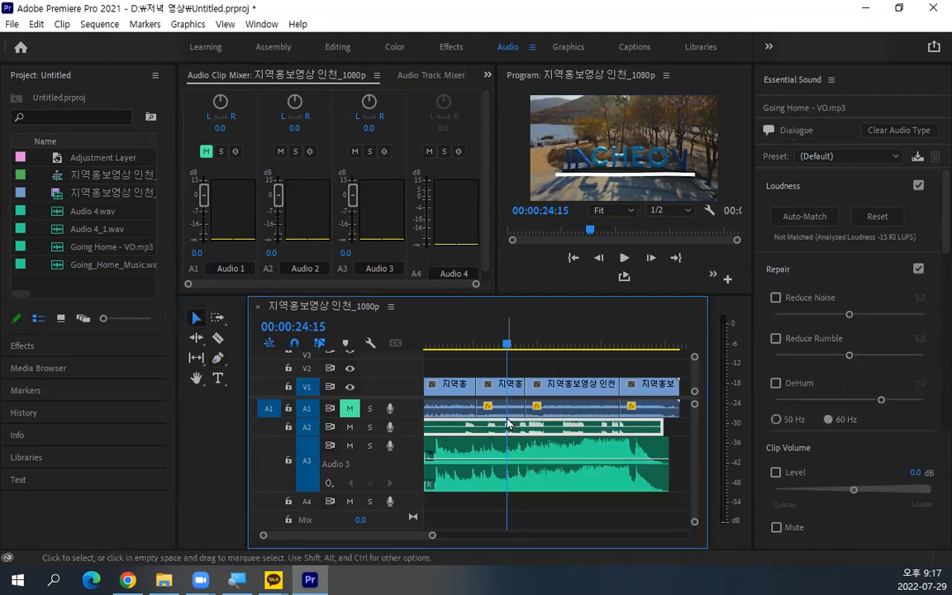
Step: Clear the audio type of the A3 music clip in Essential Sound and tag it as Music again
{"action": "left_click", "coordinate": [522, 460]}
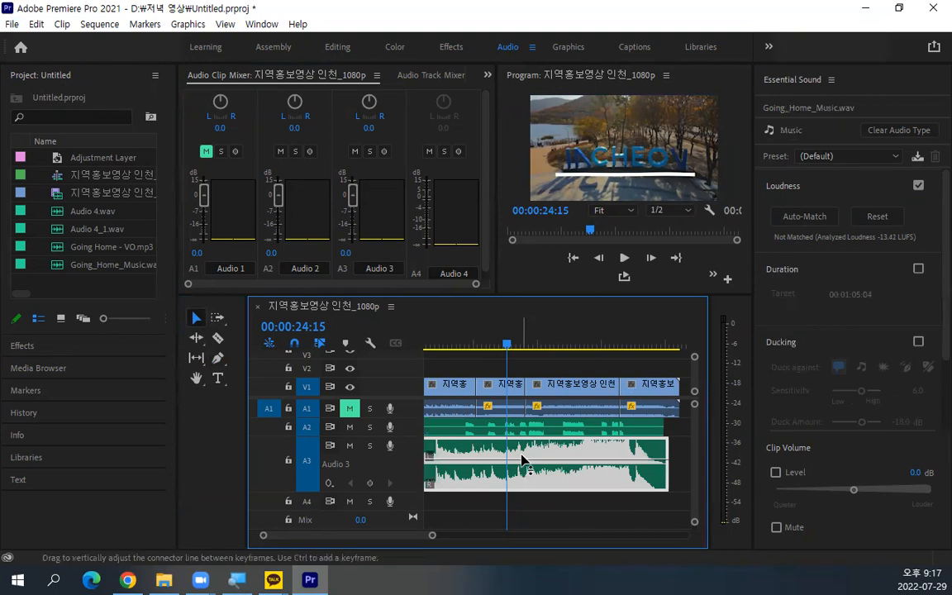
{"action": "left_click", "coordinate": [895, 130]}
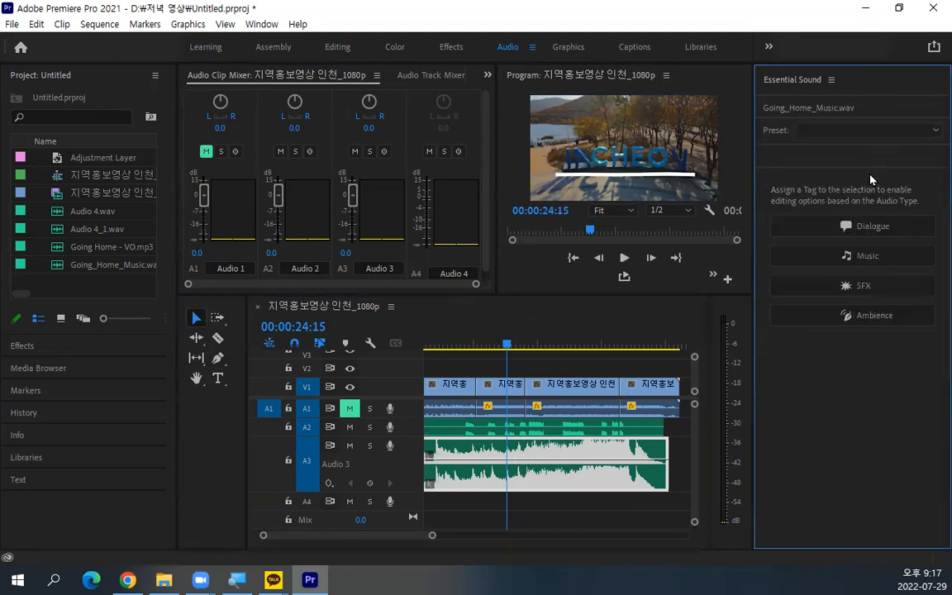
{"action": "left_click", "coordinate": [836, 261]}
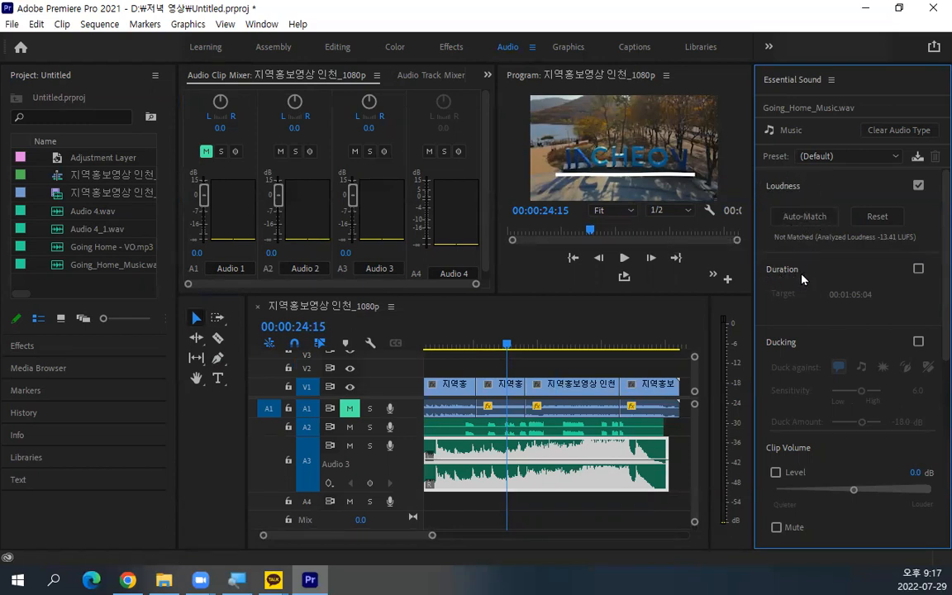
Step: Enable Duration for the A3 music clip in Essential Sound and set its target to 00:00:30:00
{"action": "left_click", "coordinate": [918, 268]}
{"action": "left_click", "coordinate": [864, 295]}
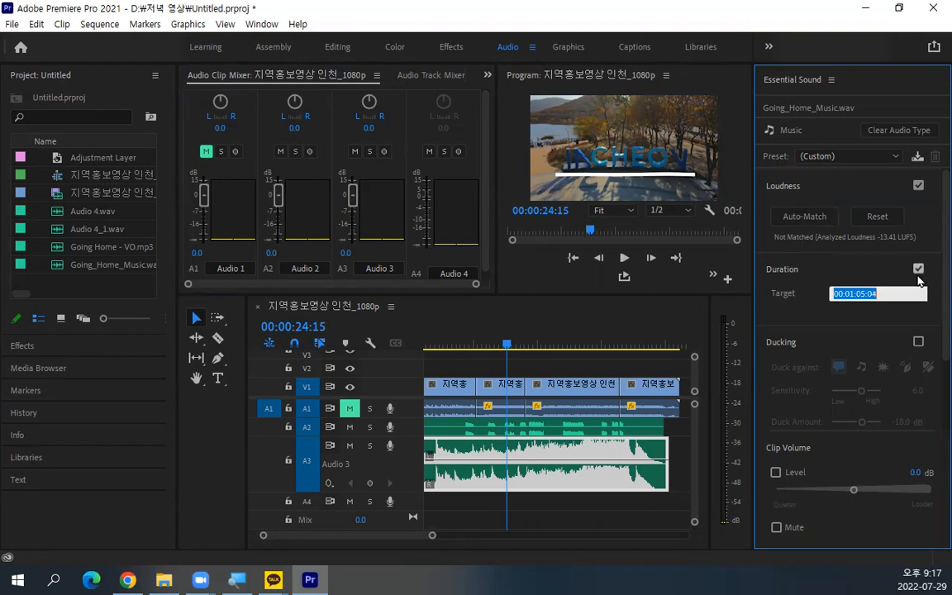
{"action": "type", "text": "3000"}
{"action": "key", "text": "Return"}
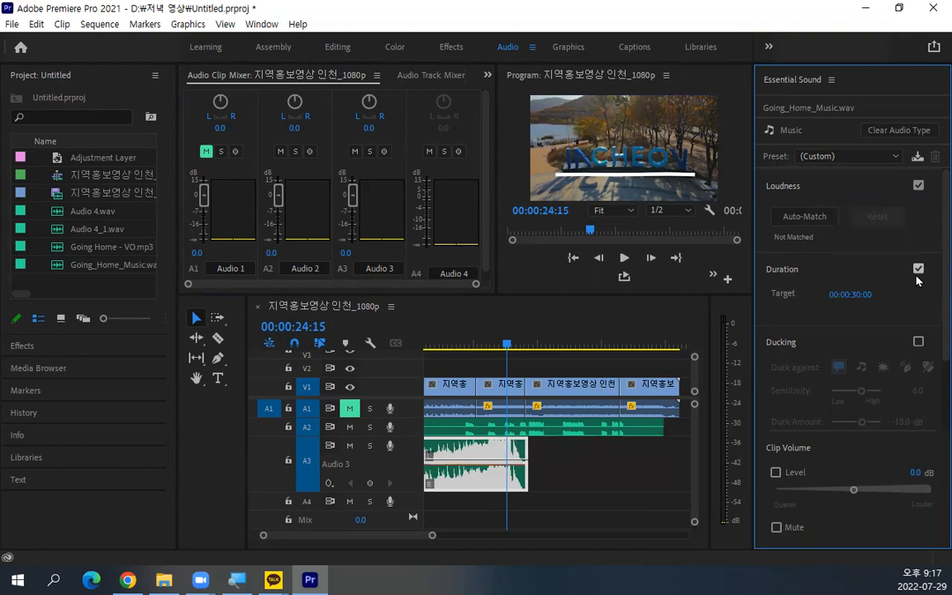
Step: Play back the shortened music from 00:00:04:08, stop, and turn its Duration setting off
{"action": "left_click_drag", "start_coordinate": [512, 354], "coordinate": [429, 355]}
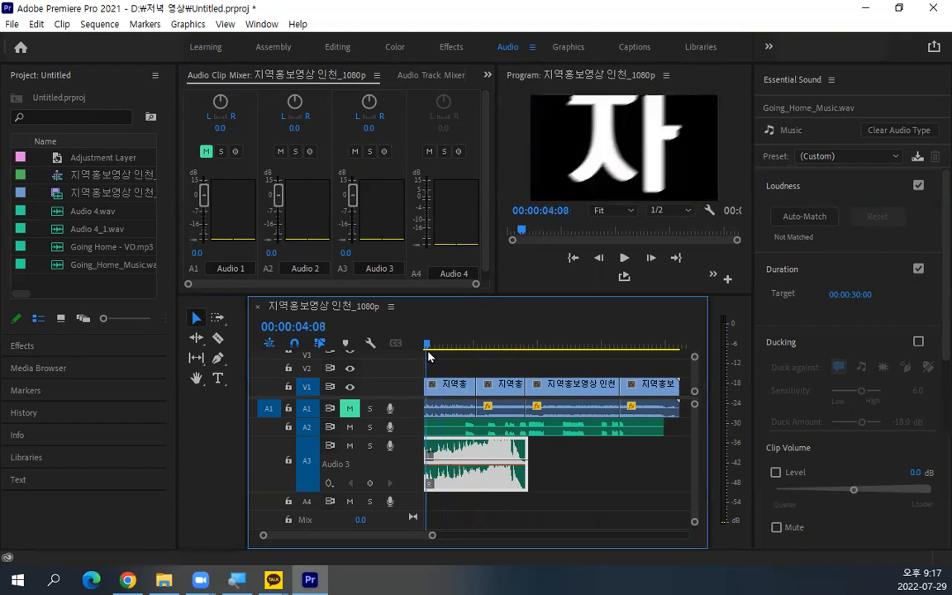
{"action": "key", "text": "space"}
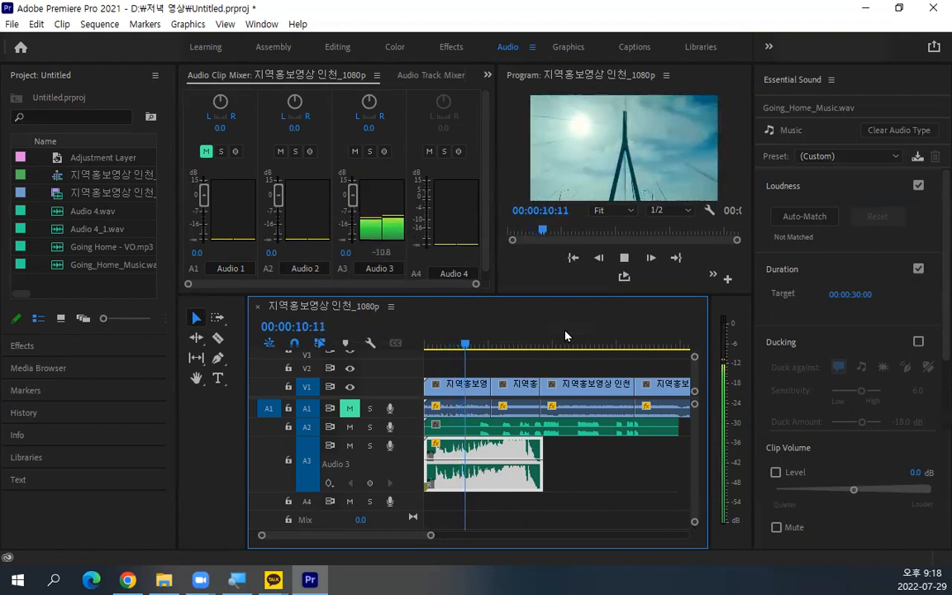
{"action": "key", "text": "space"}
{"action": "left_click", "coordinate": [918, 268]}
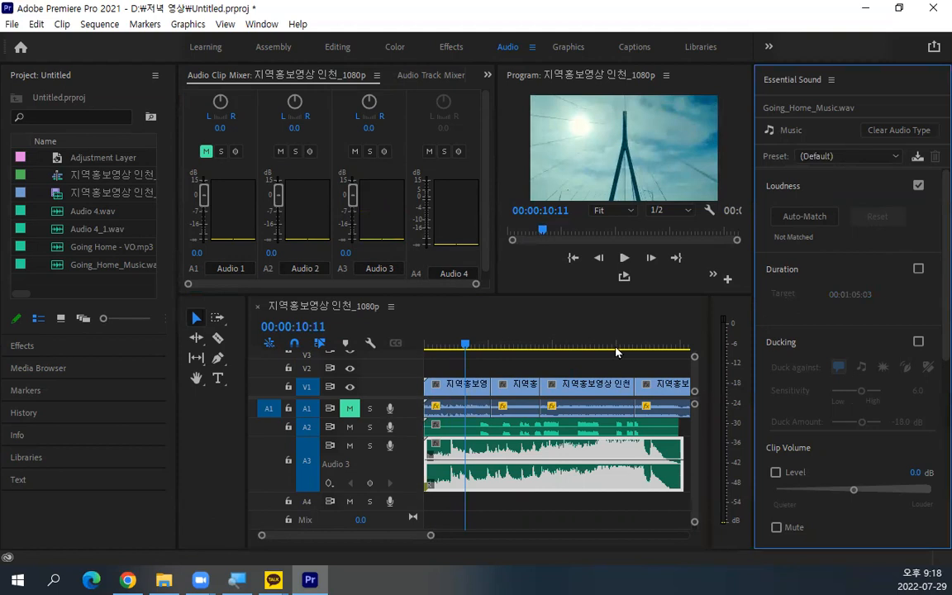
Step: Enable Ducking for the A3 music clip in Essential Sound, ducking against dialogue clips
{"action": "left_click_drag", "start_coordinate": [491, 345], "coordinate": [624, 350]}
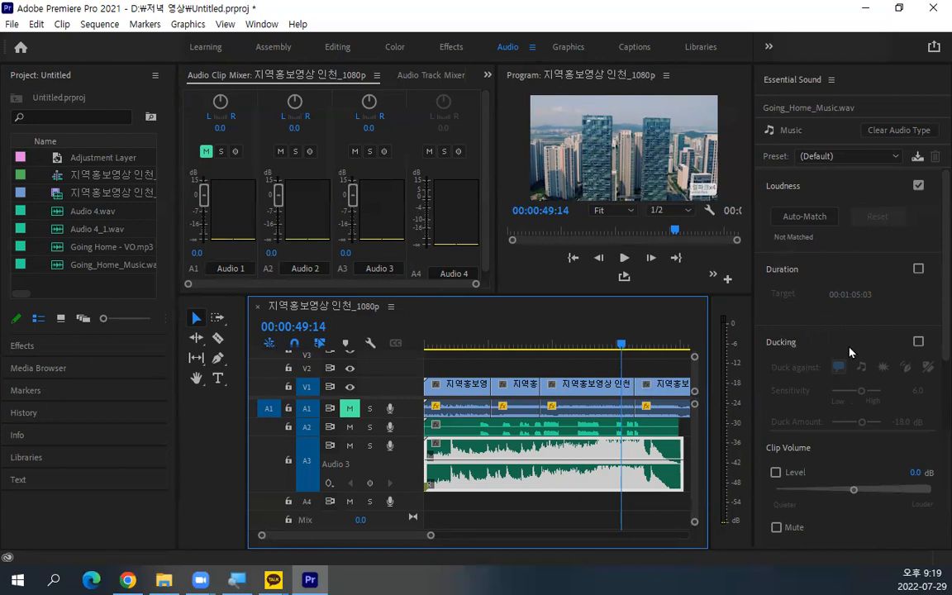
{"action": "scroll", "coordinate": [849, 352], "scroll_direction": "down", "scroll_amount": 2}
{"action": "scroll", "coordinate": [849, 351], "scroll_direction": "up", "scroll_amount": 2}
{"action": "scroll", "coordinate": [849, 352], "scroll_direction": "down", "scroll_amount": 2}
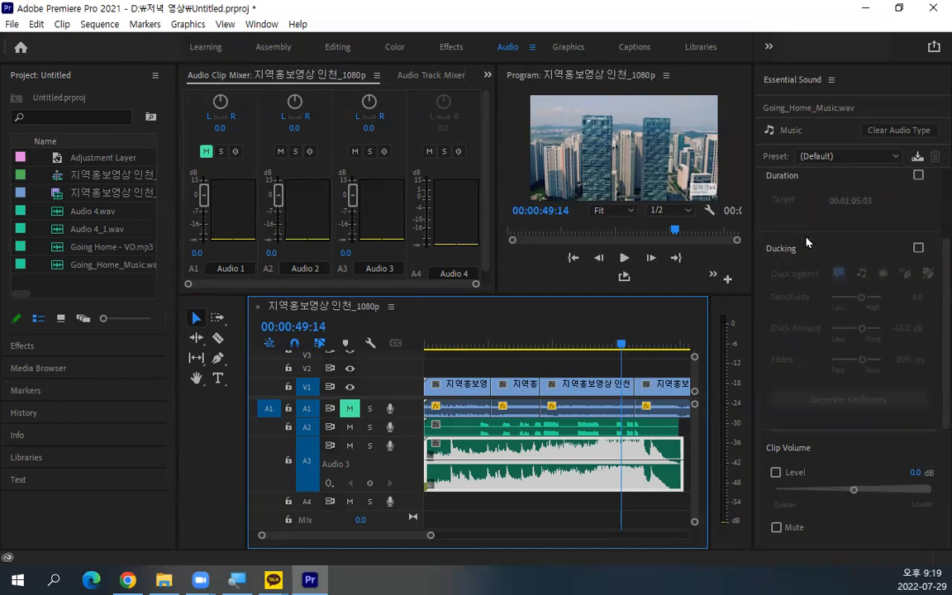
{"action": "left_click", "coordinate": [918, 249]}
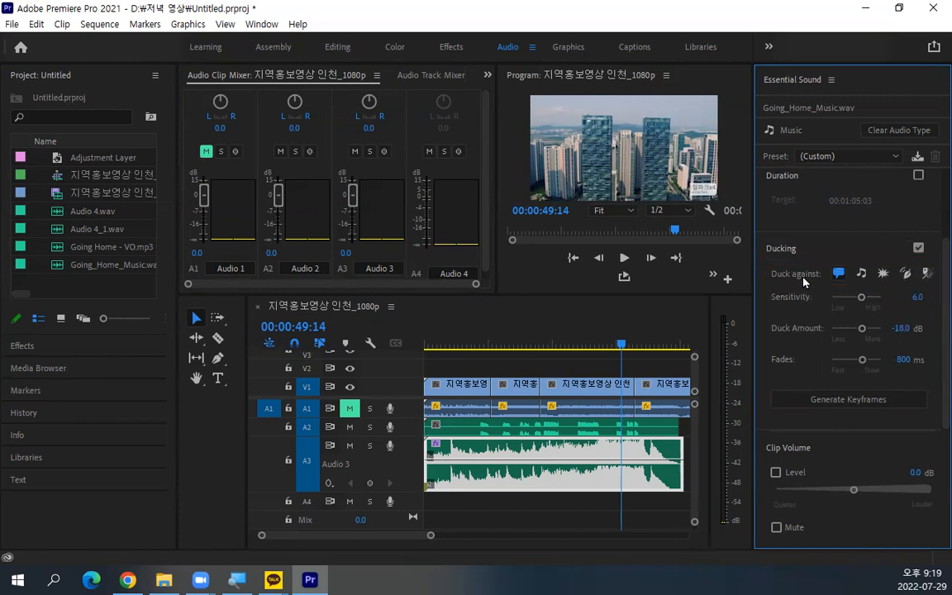
{"action": "left_click", "coordinate": [839, 273]}
Step: Try the Duck Amount setting, leaving it at -18.0 dB, and set Fades to 380 ms and Sensitivity to 7.6
{"action": "left_click_drag", "start_coordinate": [861, 328], "coordinate": [856, 331]}
{"action": "mouse_move", "coordinate": [859, 332]}
{"action": "left_mouse_down"}
{"action": "mouse_move", "coordinate": [829, 333]}
{"action": "mouse_move", "coordinate": [841, 330]}
{"action": "left_mouse_up"}
{"action": "left_click_drag", "start_coordinate": [845, 333], "coordinate": [853, 331]}
{"action": "left_click_drag", "start_coordinate": [854, 329], "coordinate": [854, 333]}
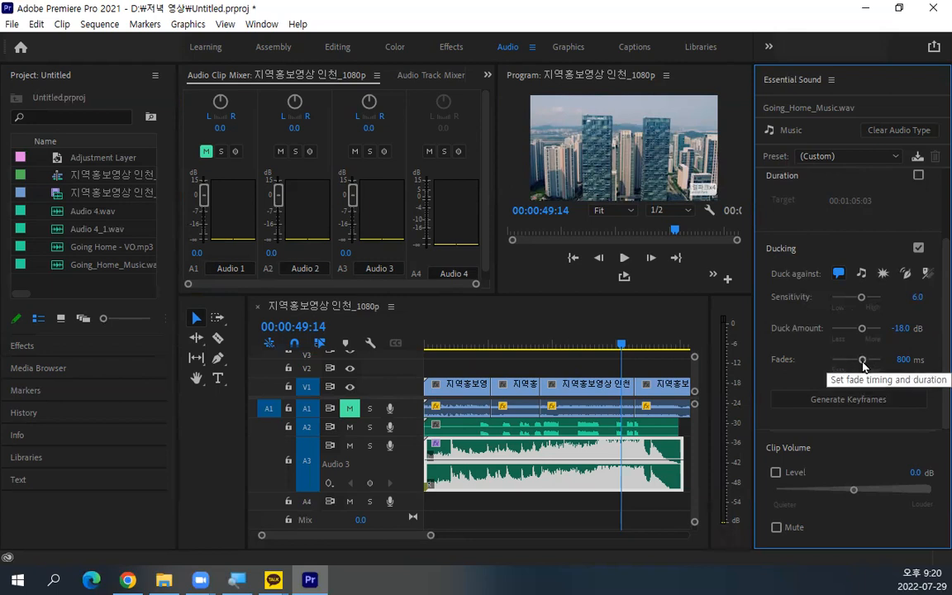
{"action": "left_click_drag", "start_coordinate": [861, 361], "coordinate": [844, 361]}
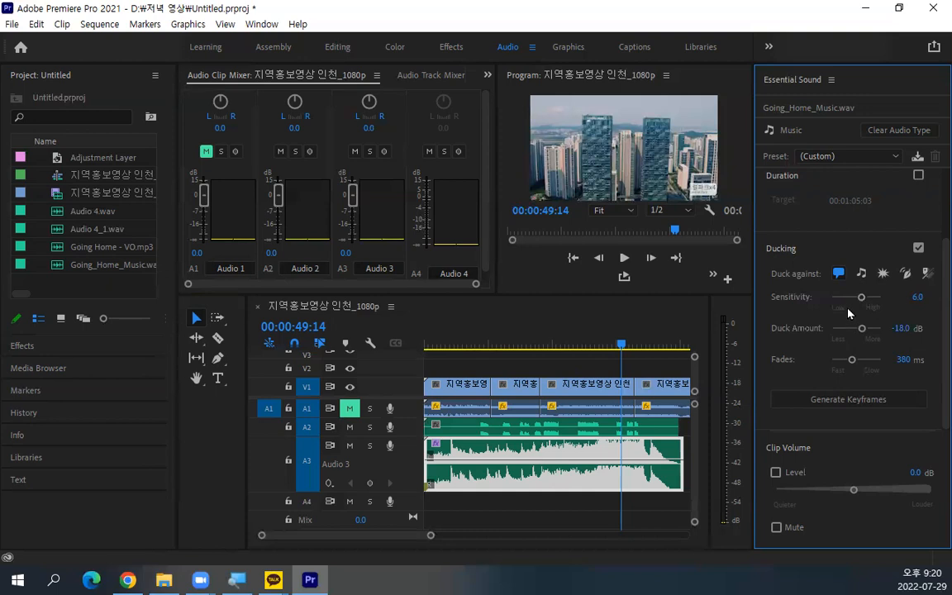
{"action": "left_click_drag", "start_coordinate": [859, 299], "coordinate": [869, 301]}
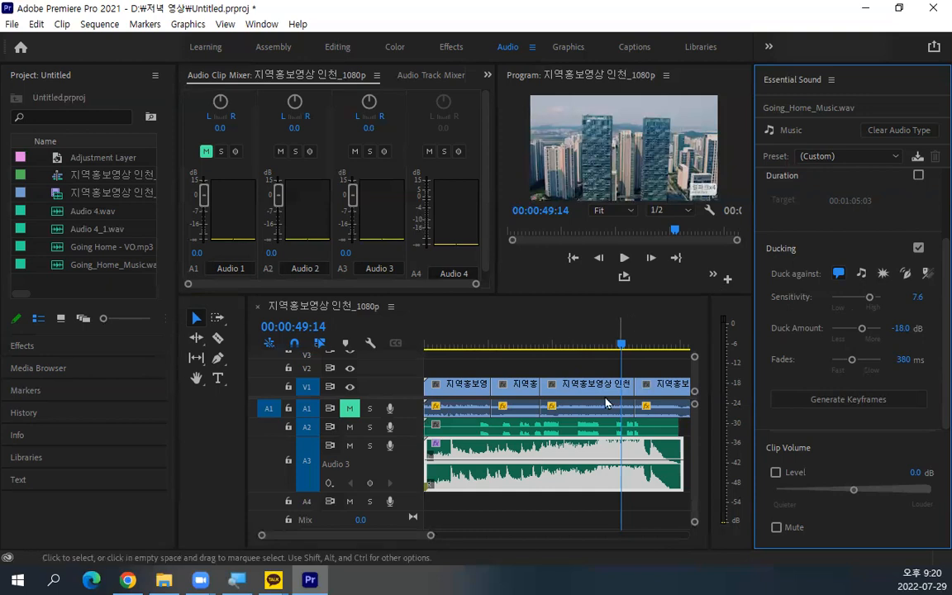
Step: Generate ducking keyframes for the A3 music clip and play the sequence back from 00:00:03:16
{"action": "left_click", "coordinate": [561, 427]}
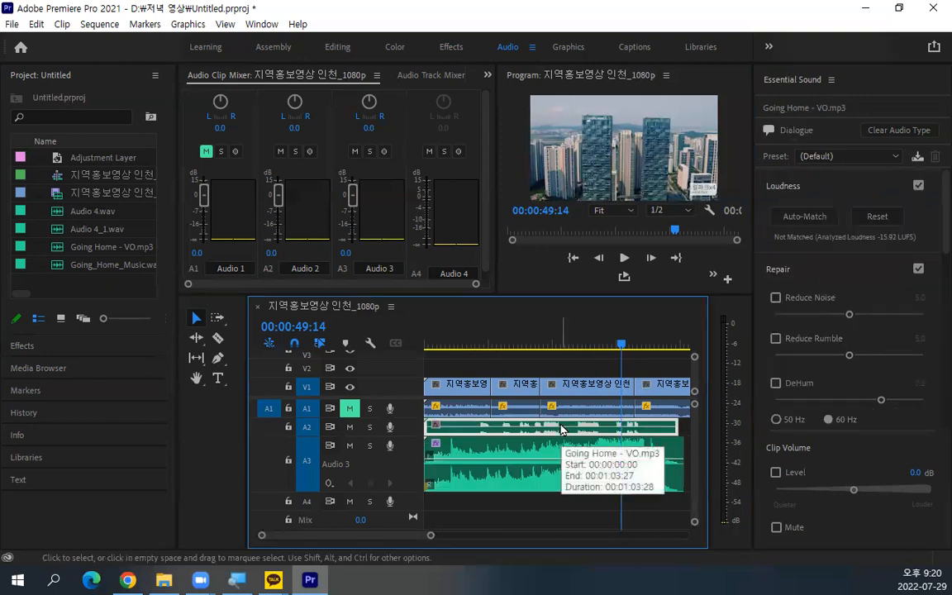
{"action": "left_click", "coordinate": [565, 459]}
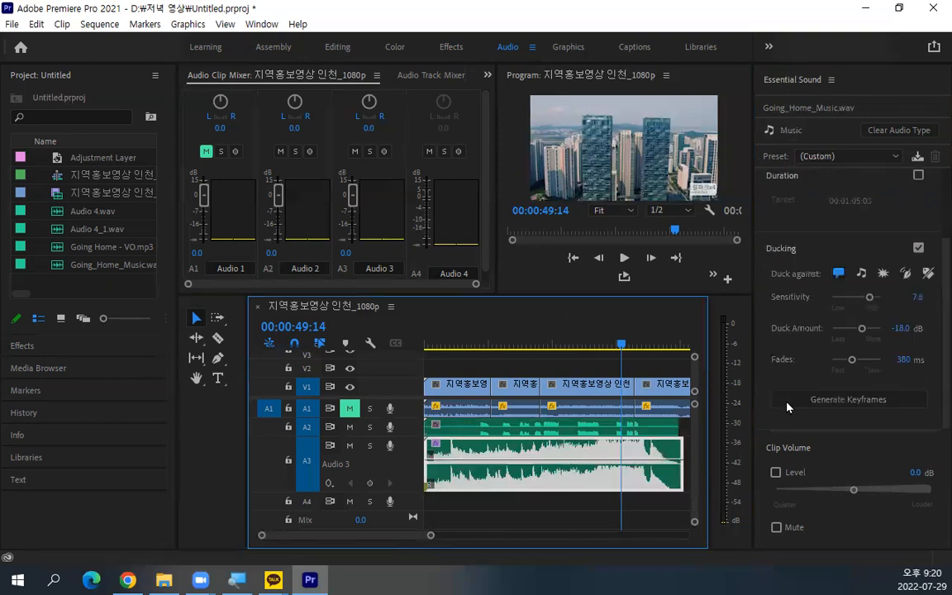
{"action": "left_click", "coordinate": [844, 400]}
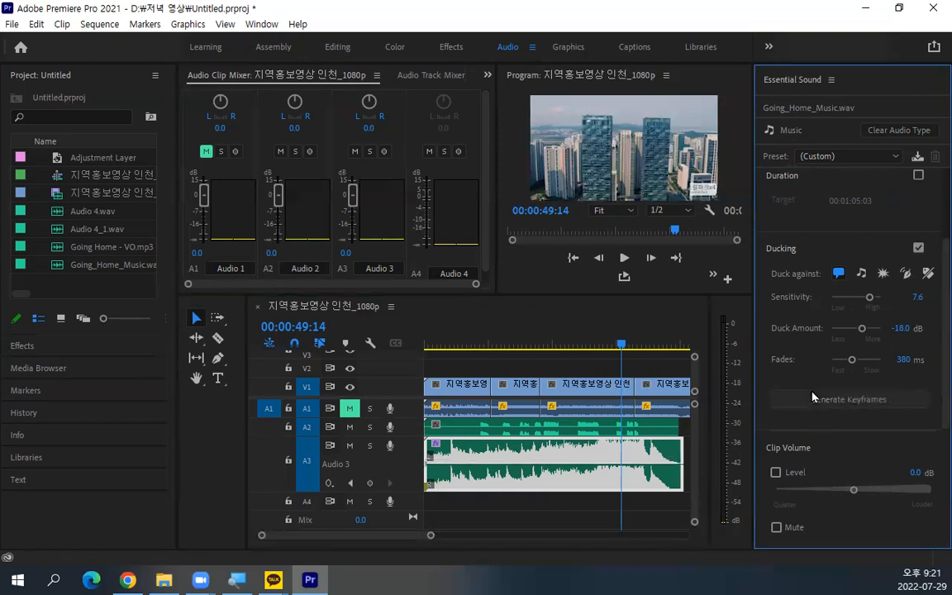
{"action": "left_click_drag", "start_coordinate": [574, 339], "coordinate": [440, 362]}
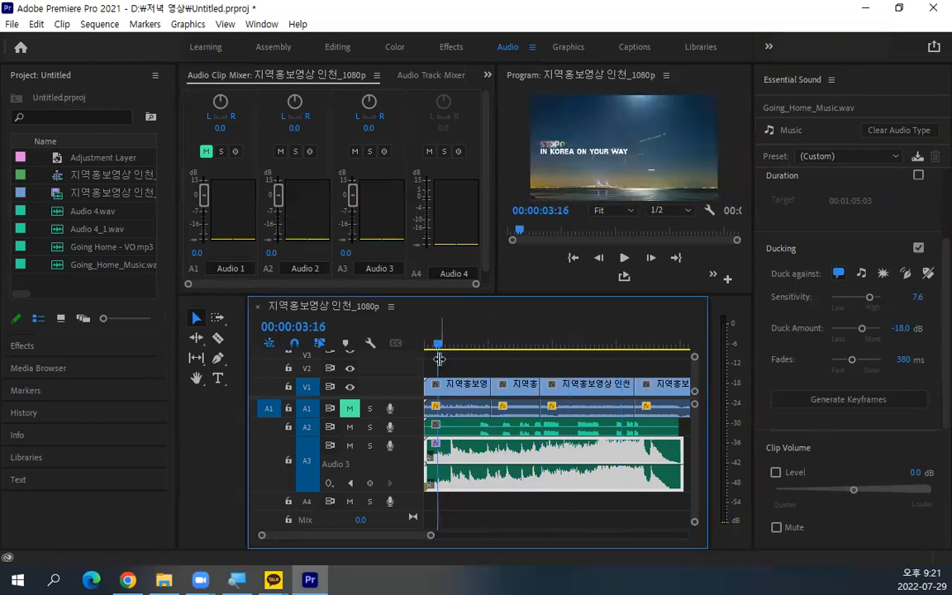
{"action": "key", "text": "space"}
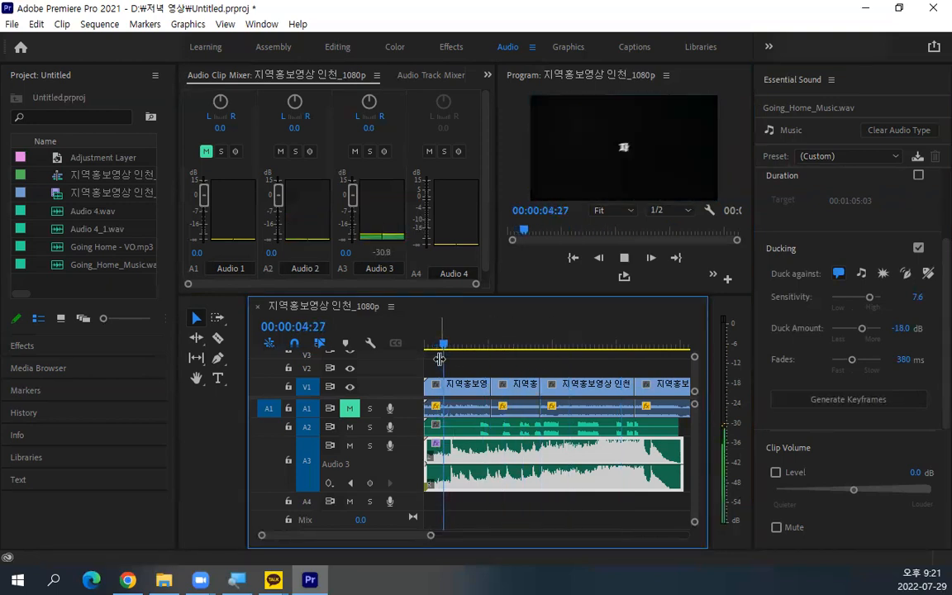
{"action": "key", "text": "space"}
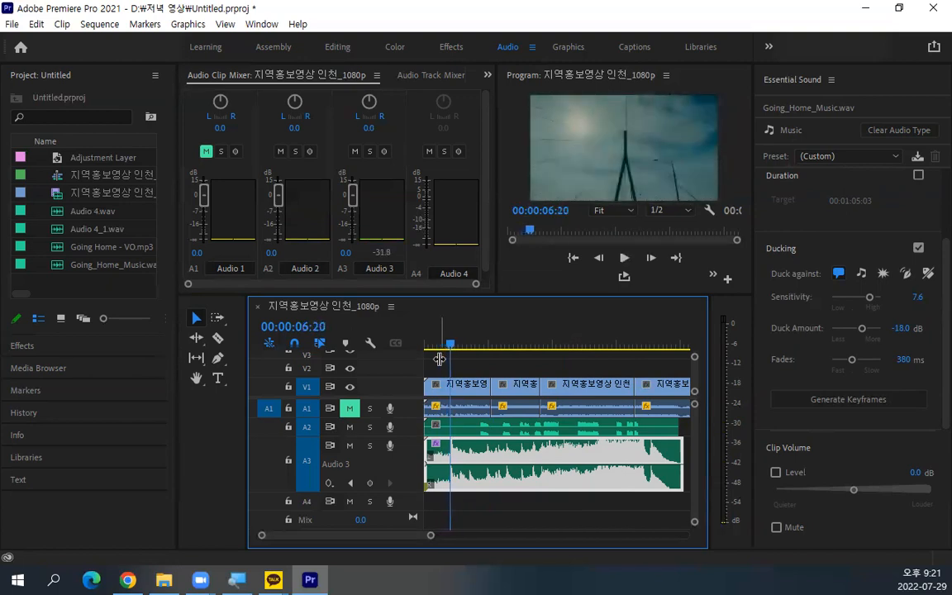
{"action": "key", "text": "space"}
Step: Lower the ducking Sensitivity to 2.1, stop playback, and regenerate the music clip's ducking keyframes
{"action": "left_click_drag", "start_coordinate": [869, 297], "coordinate": [842, 298]}
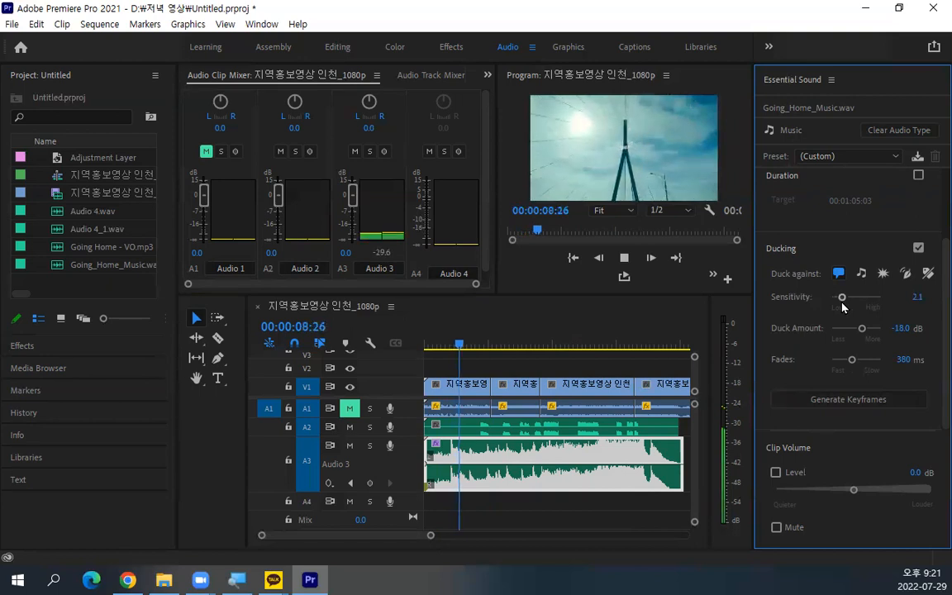
{"action": "key", "text": "space"}
{"action": "left_click", "coordinate": [826, 401]}
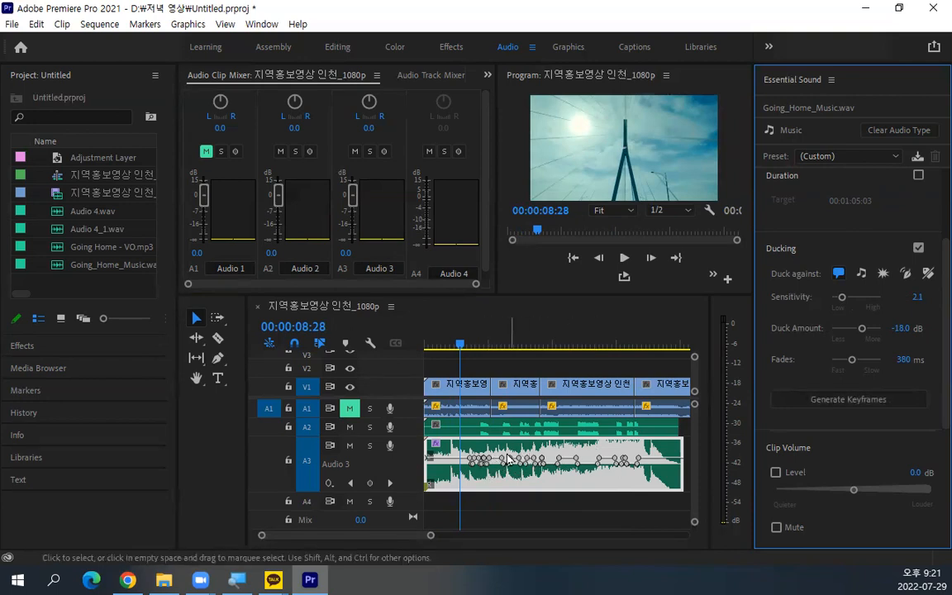
Step: Play back the ducked music up to the voice-over passage at 00:00:24:08 to check the volume changes
{"action": "scroll", "coordinate": [503, 461], "scroll_direction": "up", "scroll_amount": 3}
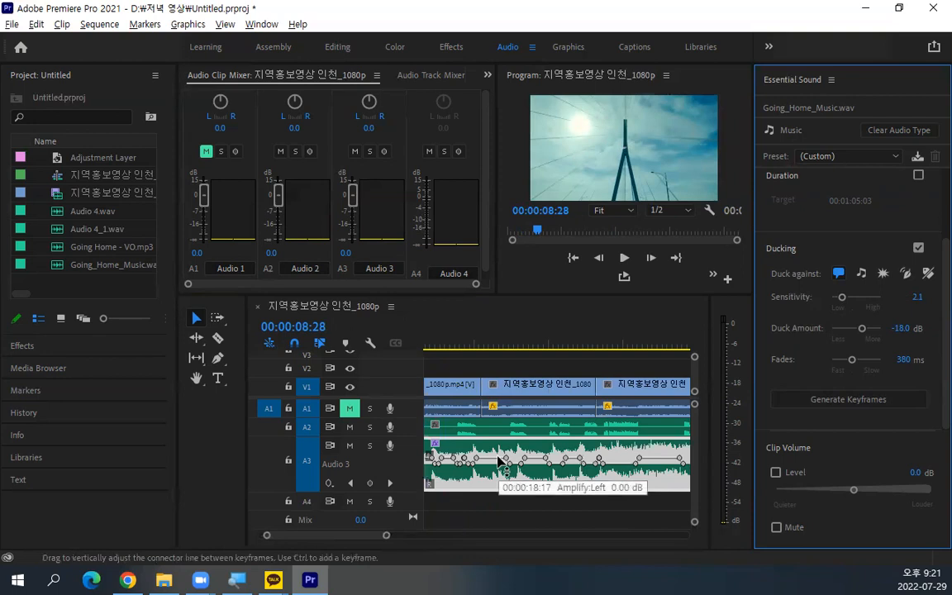
{"action": "left_click", "coordinate": [463, 345]}
{"action": "left_click_drag", "start_coordinate": [464, 345], "coordinate": [520, 355]}
{"action": "key", "text": "space"}
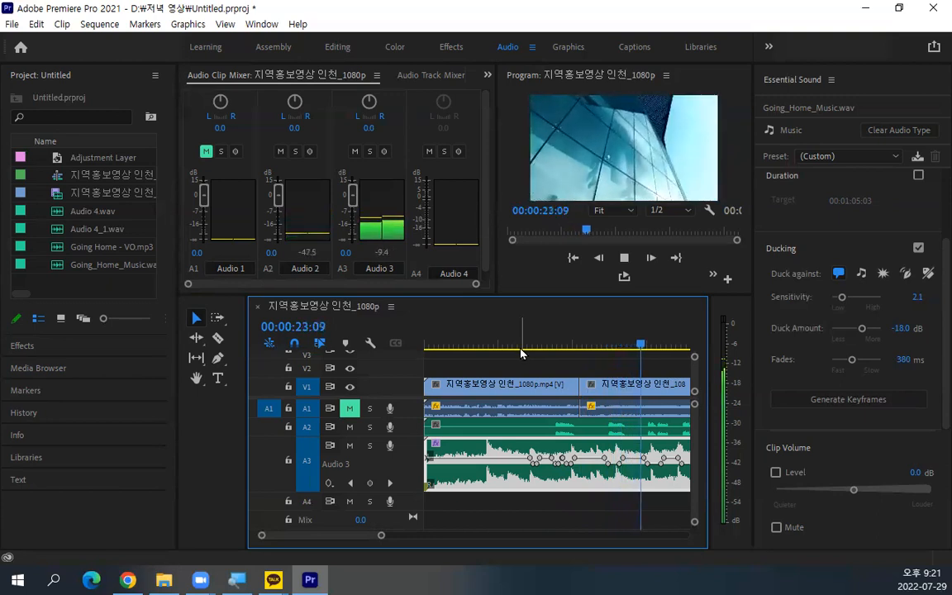
{"action": "key", "text": "space"}
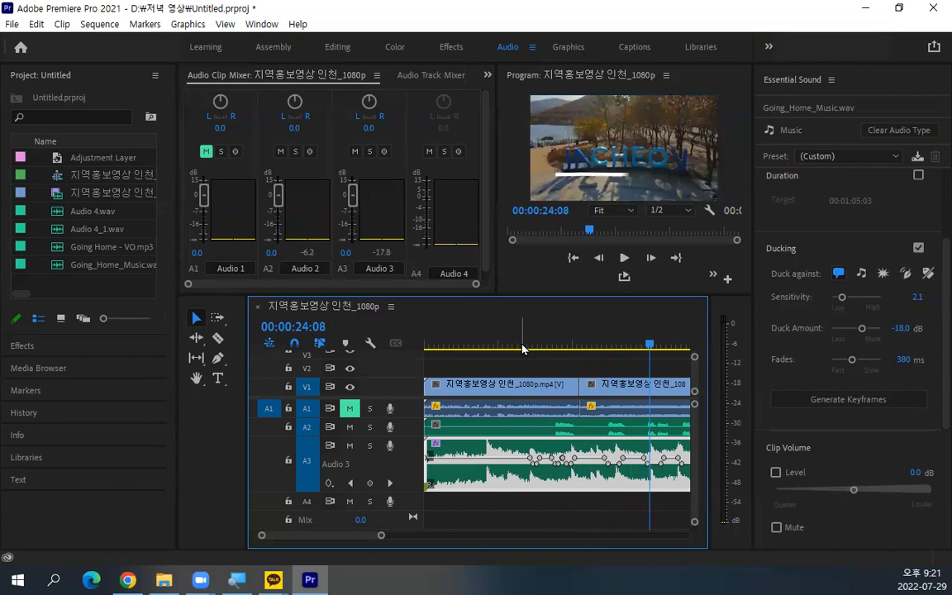
Step: Set the ducking Sensitivity to 3.5, regenerate the music clip's keyframes, and play back the opening up to 00:00:09:28
{"action": "left_click_drag", "start_coordinate": [842, 300], "coordinate": [852, 303]}
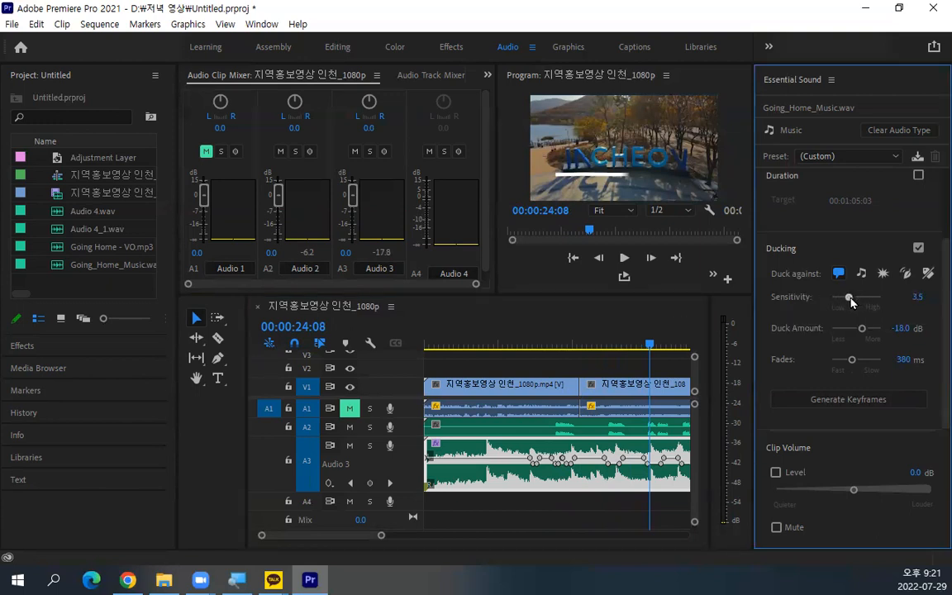
{"action": "left_click", "coordinate": [849, 400]}
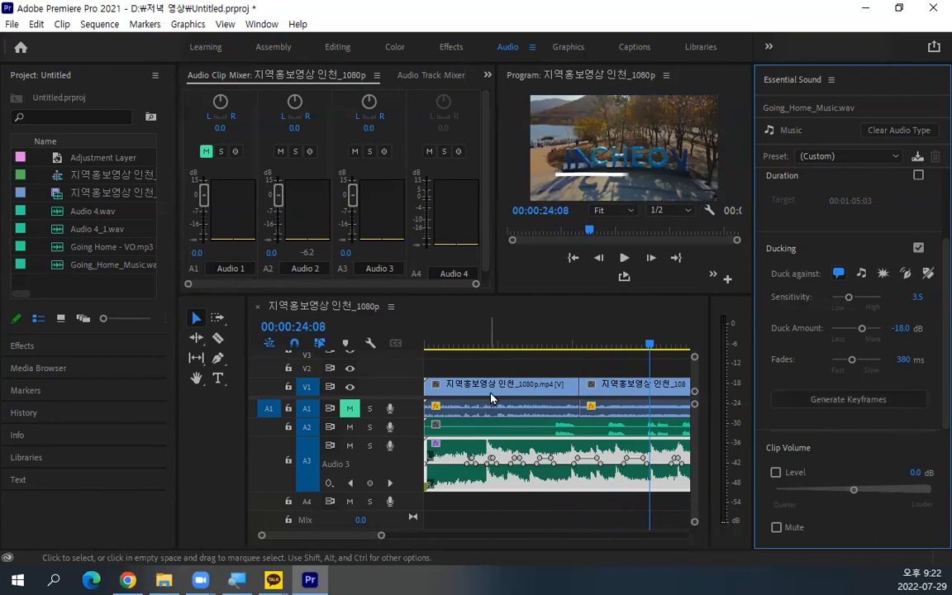
{"action": "left_click", "coordinate": [468, 345]}
{"action": "key", "text": "space"}
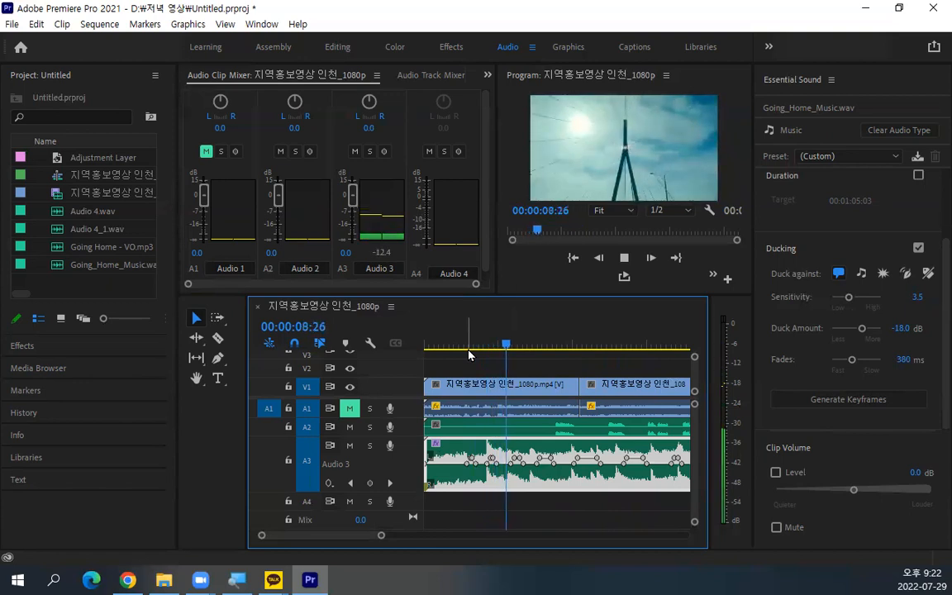
{"action": "key", "text": "space"}
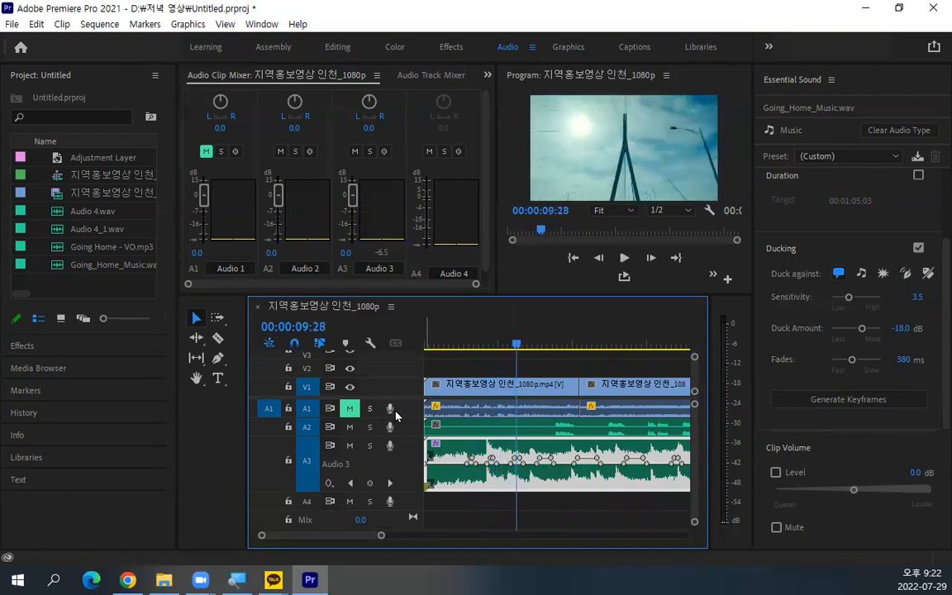
Step: Clear the Dialogue audio type from the first two video-audio clips on track A1
{"action": "left_click", "coordinate": [453, 413]}
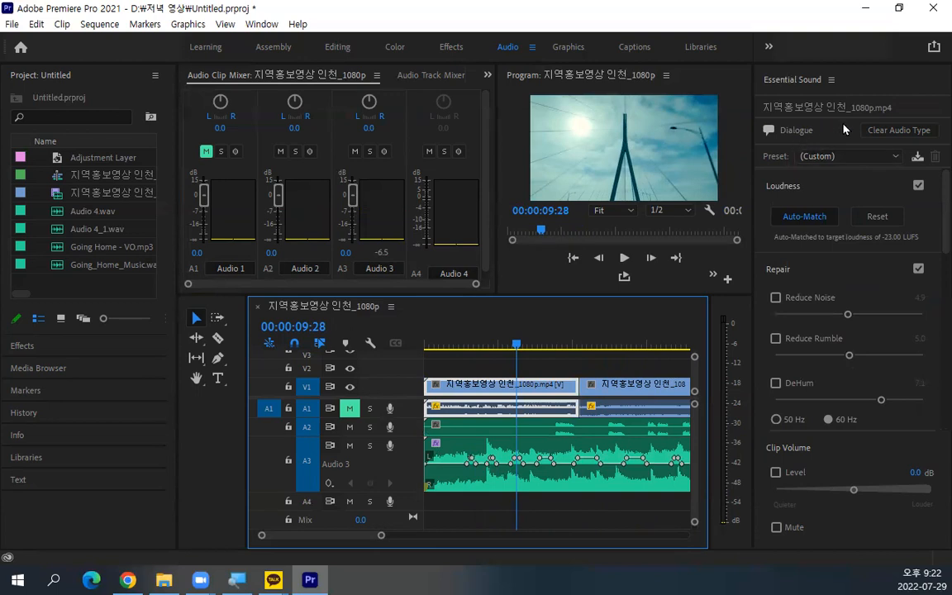
{"action": "left_click", "coordinate": [876, 129]}
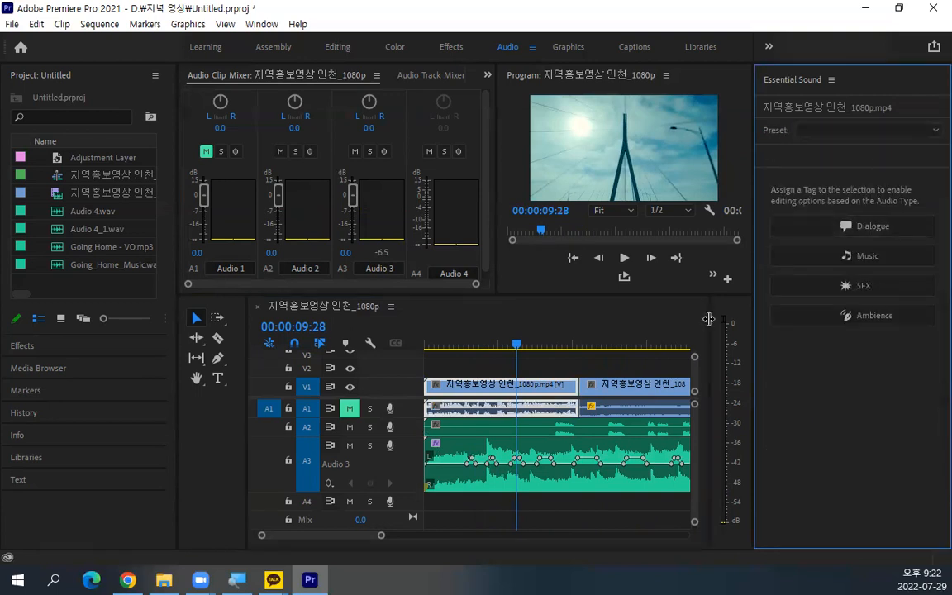
{"action": "left_click", "coordinate": [626, 407]}
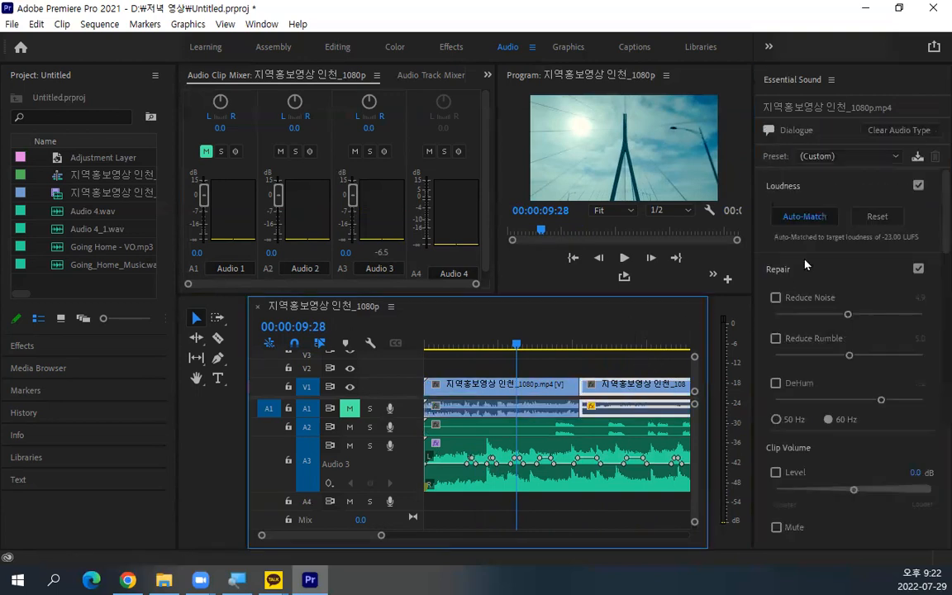
{"action": "left_click", "coordinate": [880, 134]}
Step: Regenerate the ducking keyframes on the A3 music clip and select the second clip on track A1
{"action": "left_click", "coordinate": [498, 445]}
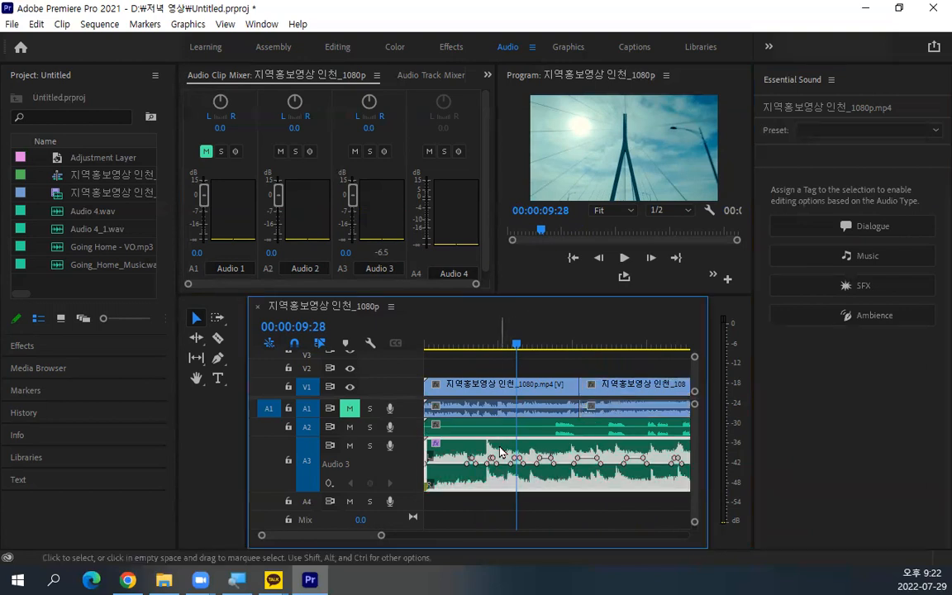
{"action": "left_click", "coordinate": [851, 403]}
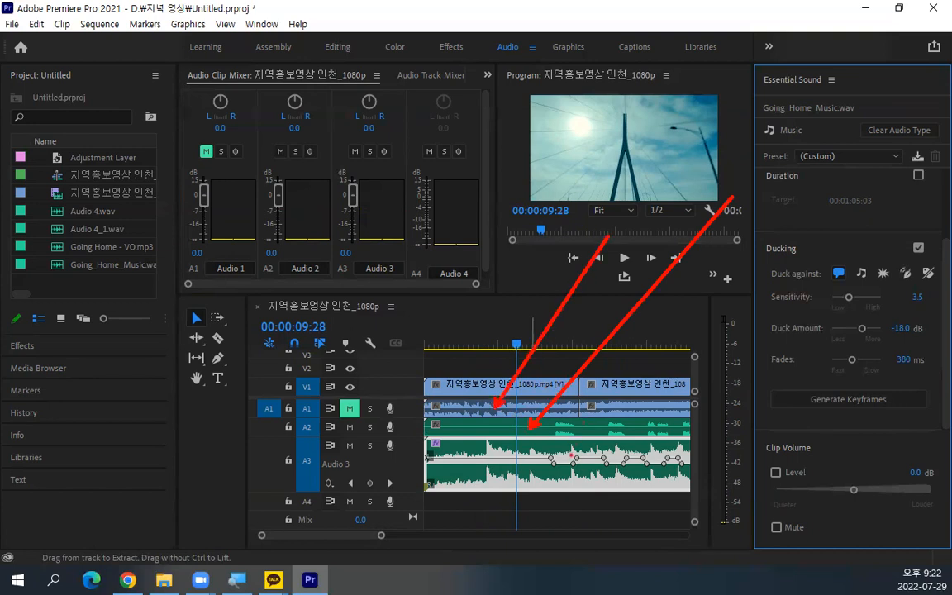
{"action": "left_click", "coordinate": [558, 413]}
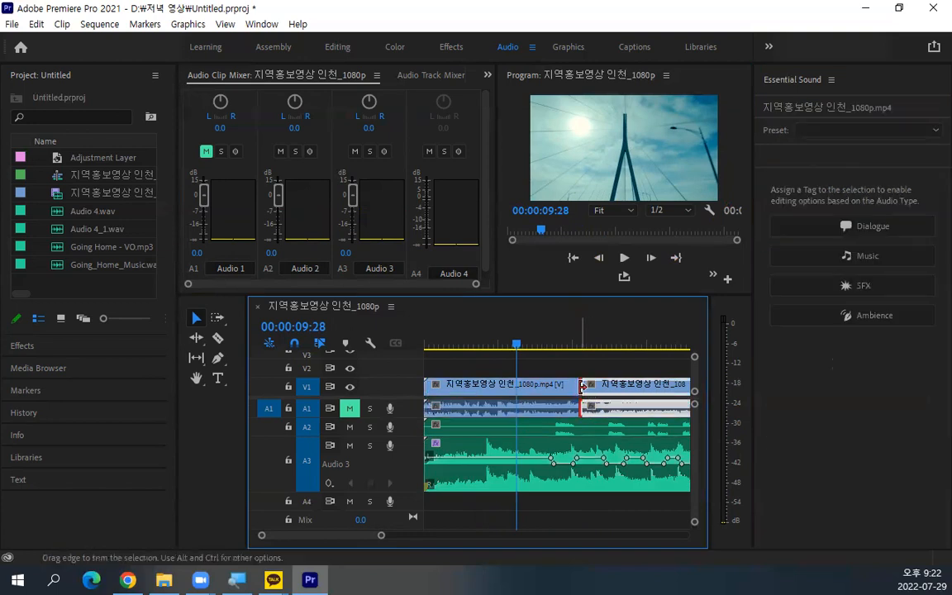
Step: Remove the cut between the first two video-audio clips and play the sequence from about 00:00:06 through to its end
{"action": "left_click", "coordinate": [581, 385]}
{"action": "key", "text": "Delete"}
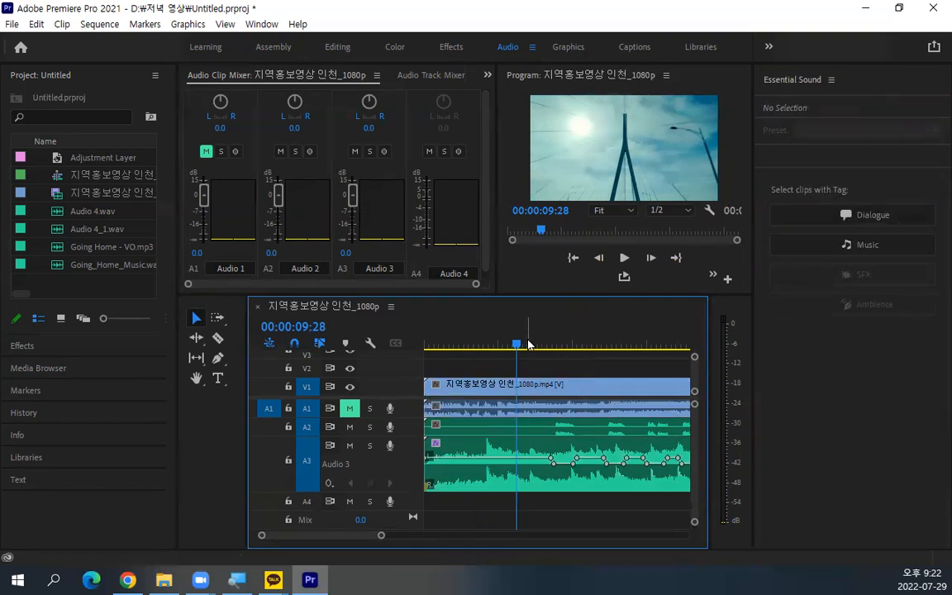
{"action": "left_click_drag", "start_coordinate": [519, 344], "coordinate": [479, 335]}
{"action": "key", "text": "space"}
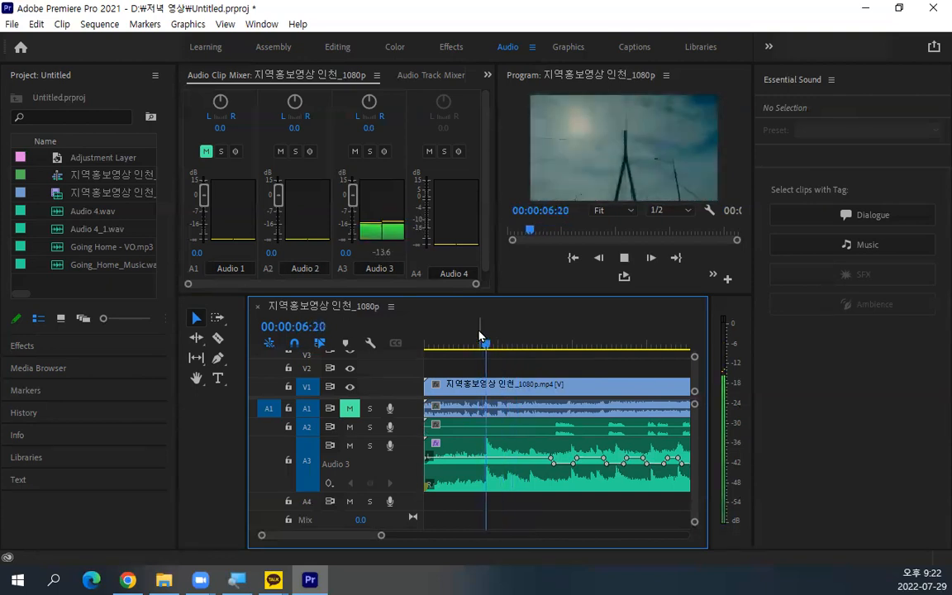
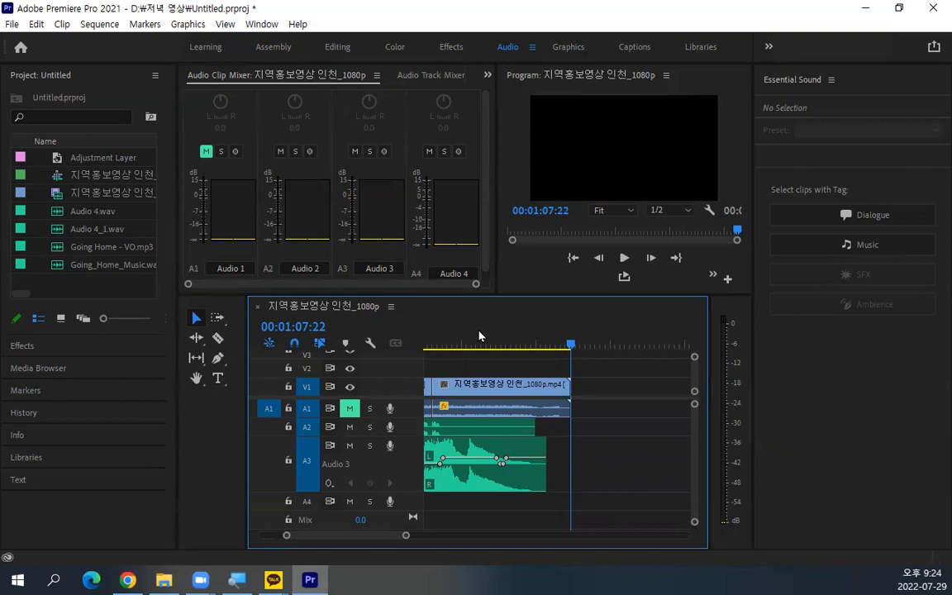
Step: Switch to Chrome, close the Typecast and lyrics search pages, and open a blank tab
{"action": "left_click", "coordinate": [126, 580]}
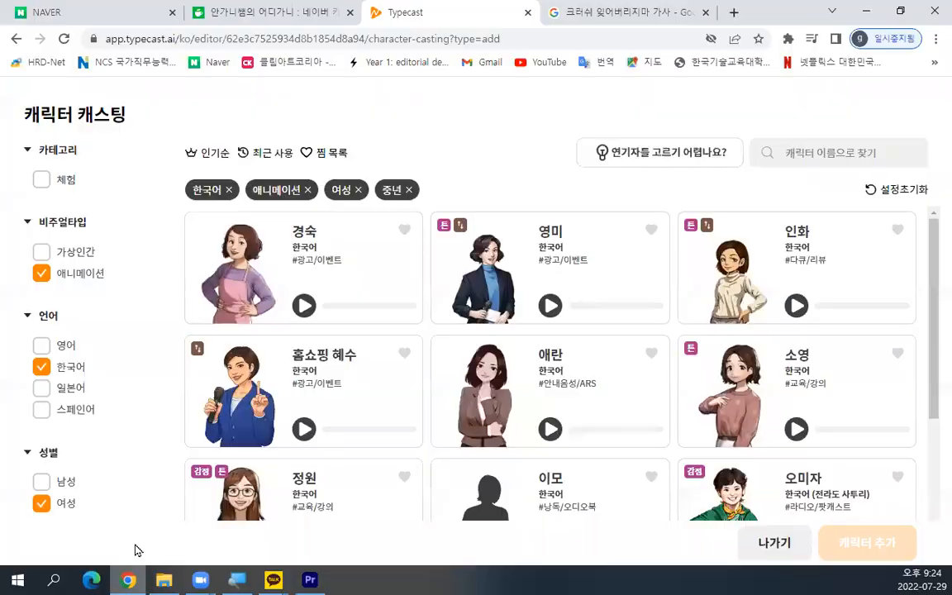
{"action": "left_click", "coordinate": [527, 13]}
{"action": "left_click", "coordinate": [527, 13]}
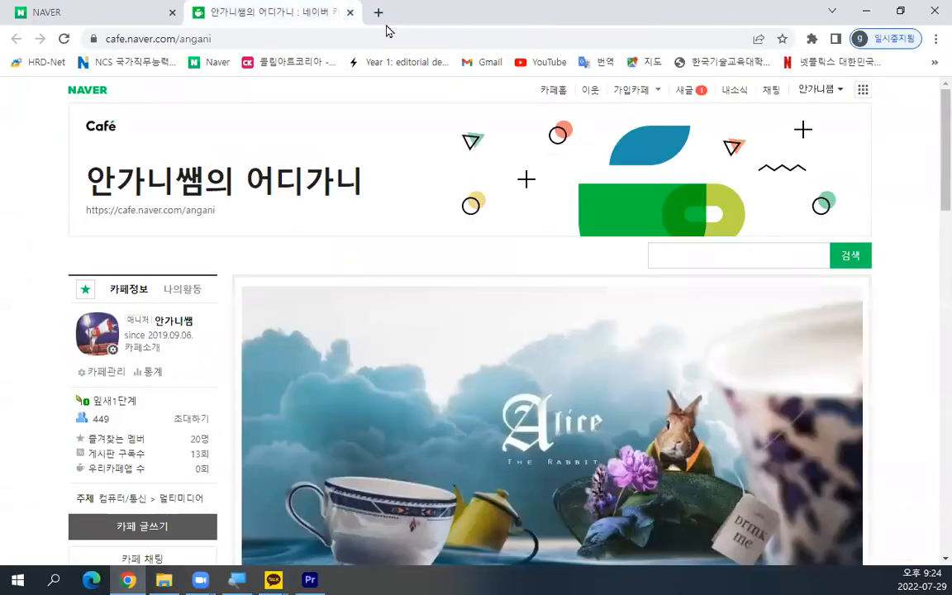
{"action": "left_click", "coordinate": [378, 12]}
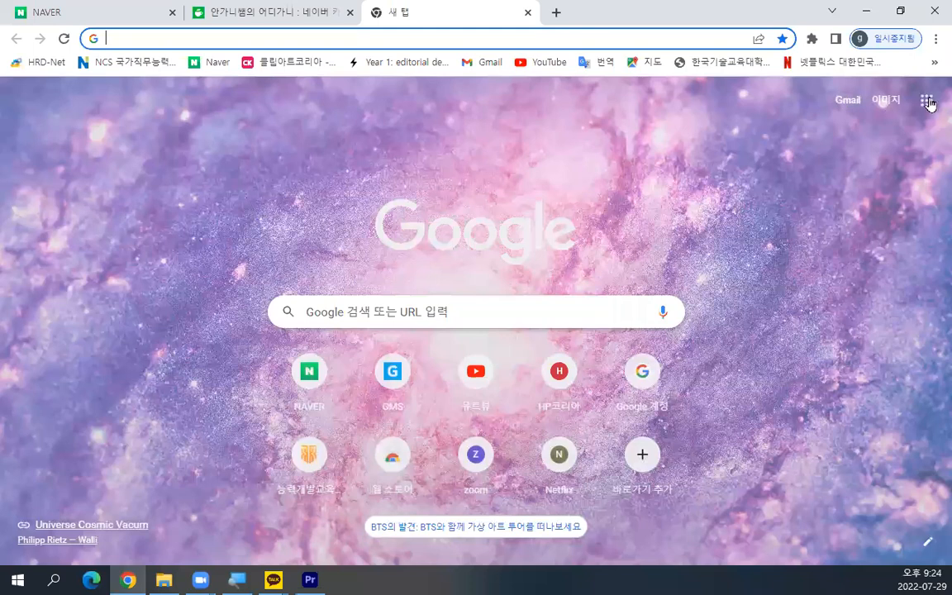
Step: Open YouTube from the Google apps and enter YouTube Studio for the signed-in channel
{"action": "left_click", "coordinate": [926, 100]}
{"action": "left_click", "coordinate": [754, 257]}
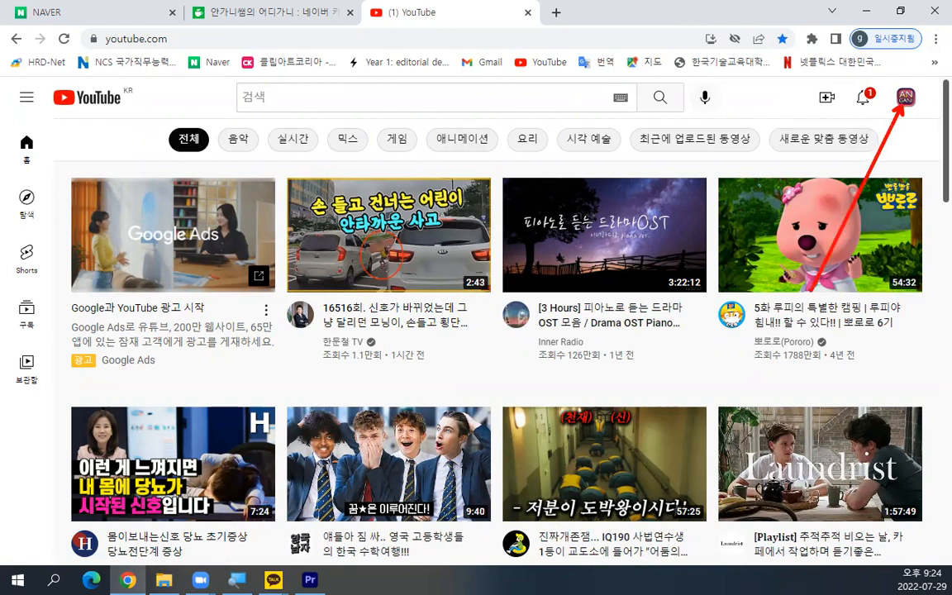
{"action": "left_click", "coordinate": [903, 103]}
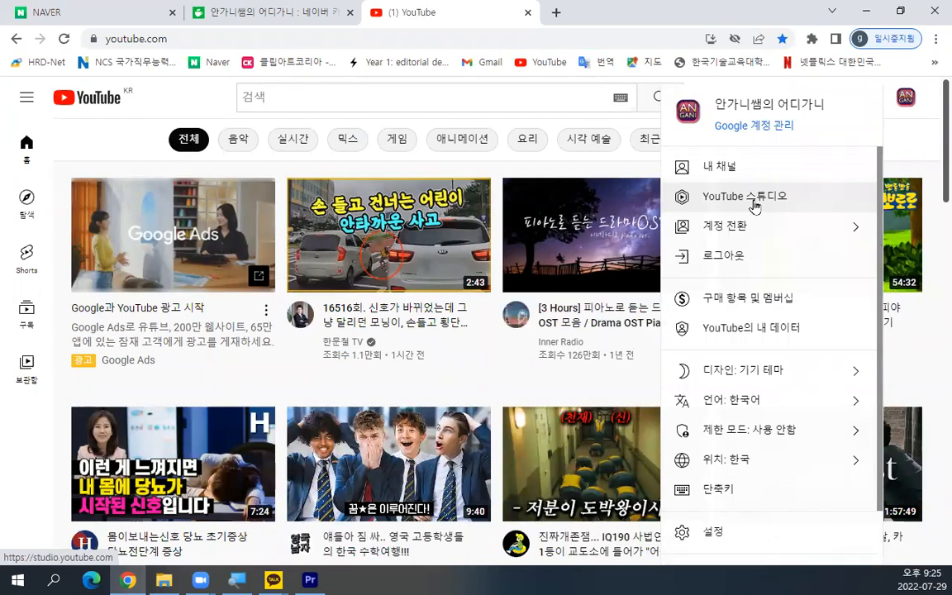
{"action": "left_click", "coordinate": [754, 201]}
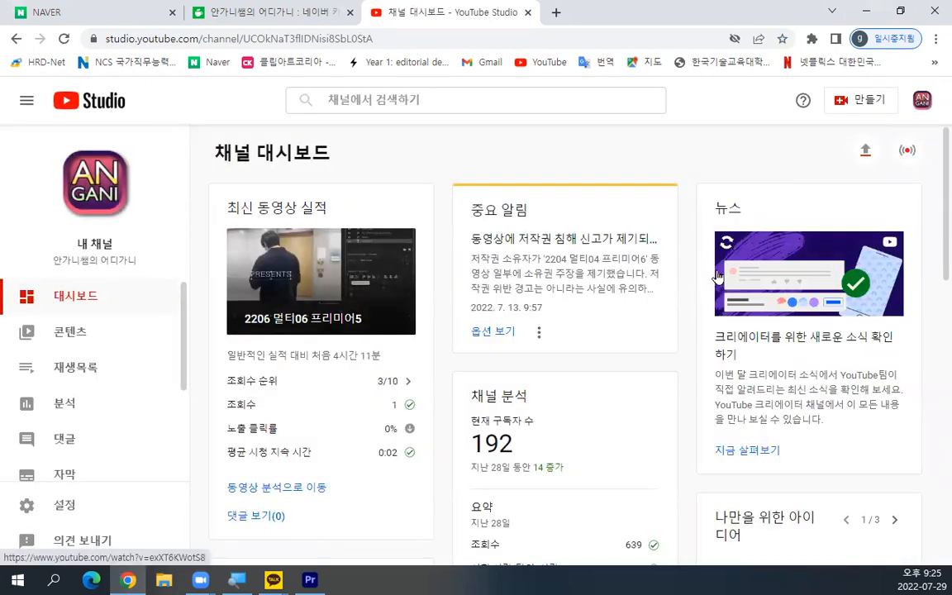
Step: Examine the subscriber count and its 28-day change in the dashboard's channel analytics
{"action": "scroll", "coordinate": [717, 275], "scroll_direction": "down", "scroll_amount": 3}
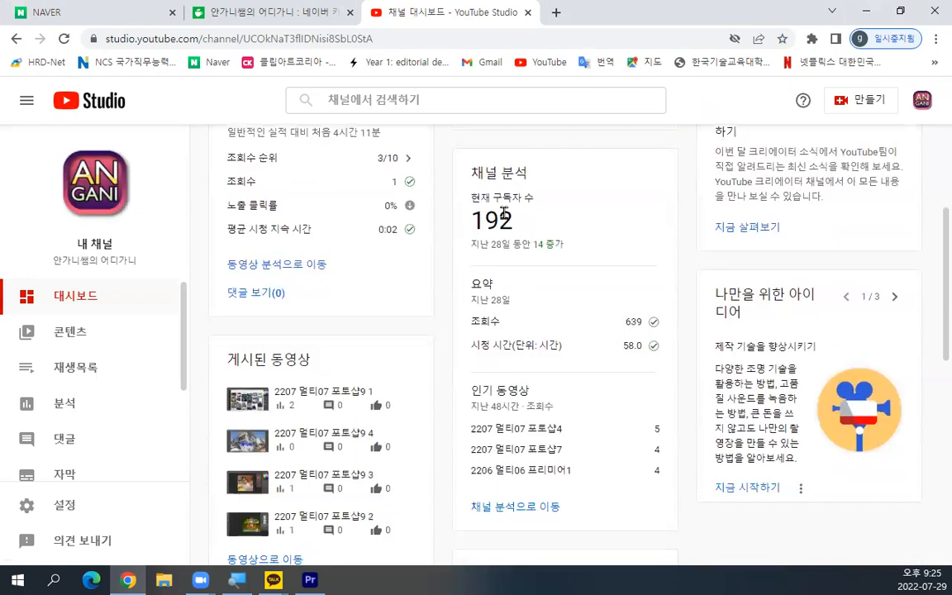
{"action": "left_click_drag", "start_coordinate": [425, 204], "coordinate": [539, 226]}
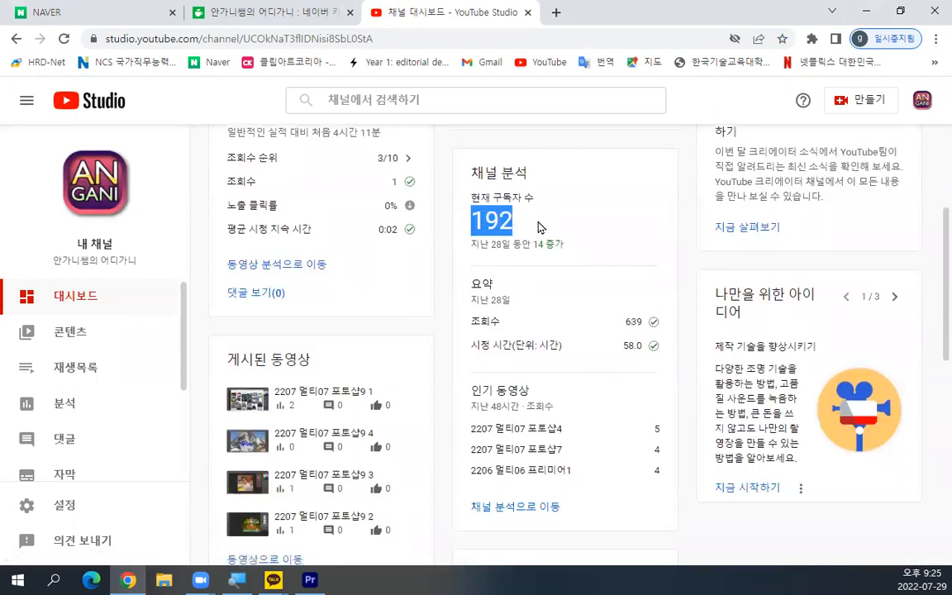
{"action": "left_click", "coordinate": [538, 226]}
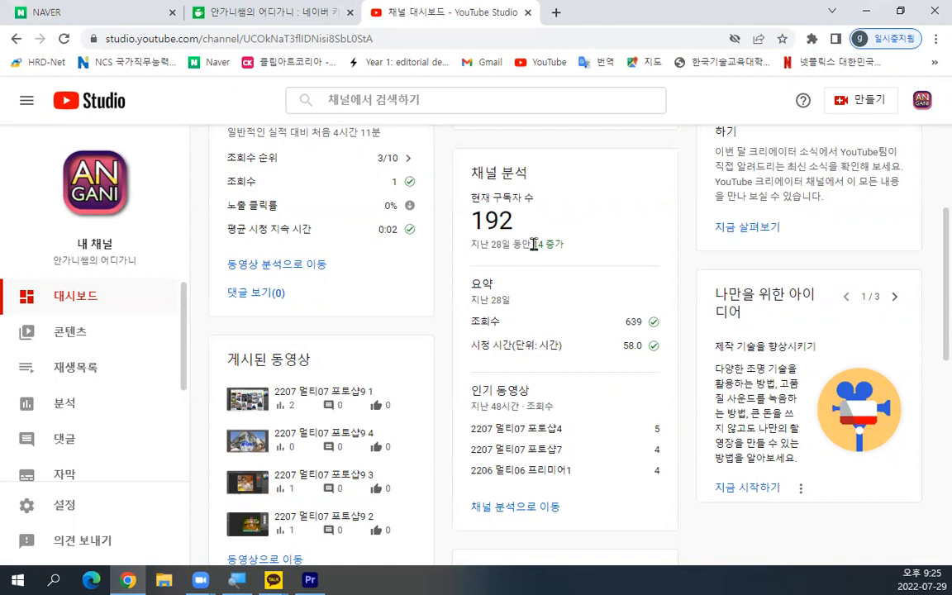
{"action": "left_click_drag", "start_coordinate": [533, 244], "coordinate": [568, 250]}
{"action": "scroll", "coordinate": [586, 259], "scroll_direction": "down", "scroll_amount": 1}
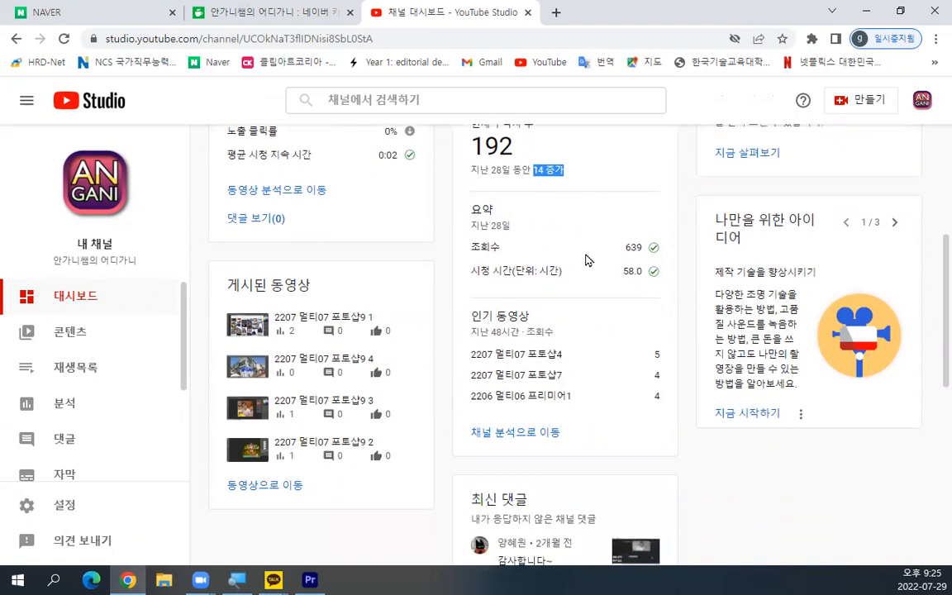
Step: Open the channel's audio library (오디오 보관함) and filter the music to attribution-required tracks (저작자 표시 필요)
{"action": "scroll", "coordinate": [97, 286], "scroll_direction": "down", "scroll_amount": 2}
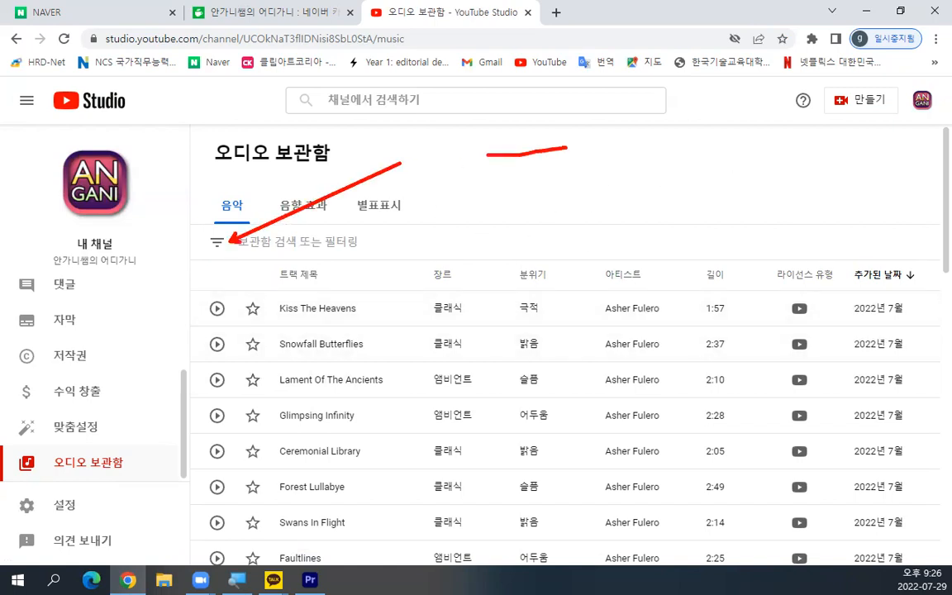
{"action": "left_click", "coordinate": [217, 243]}
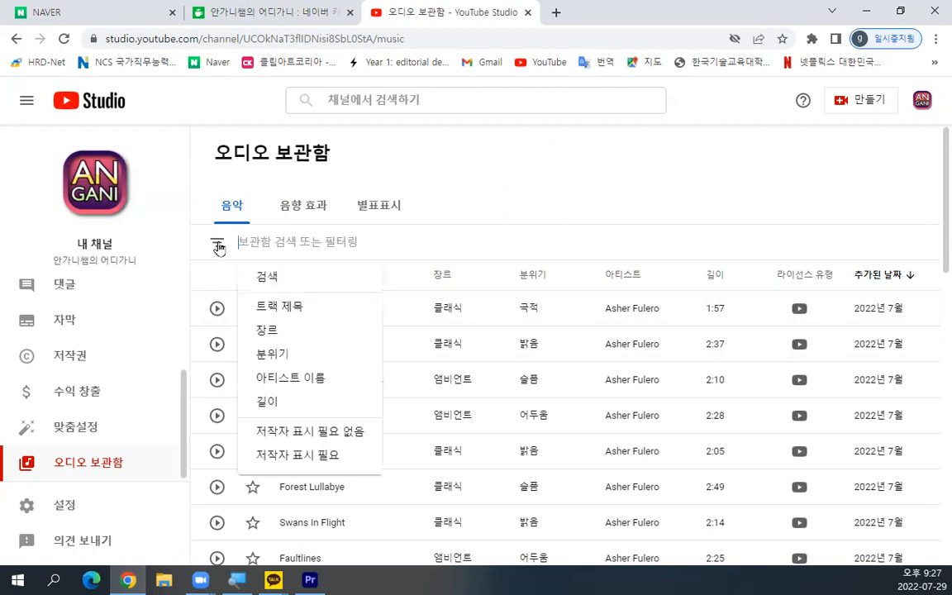
{"action": "left_click", "coordinate": [295, 456]}
{"action": "mouse_move", "coordinate": [800, 314]}
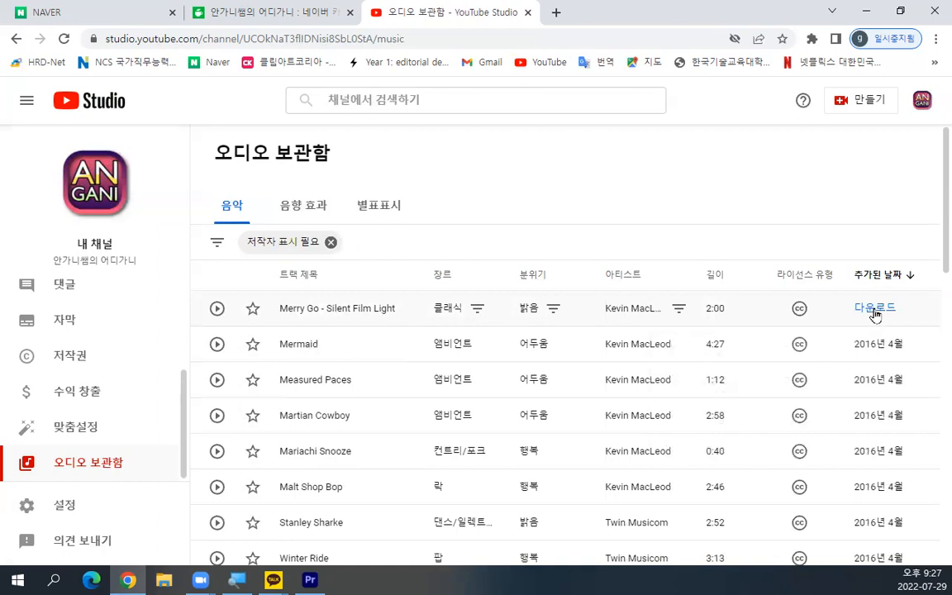
Step: Start downloading "Merry Go - Silent Film Light", cancel saving the MP3, and copy its Creative Commons 4.0 attribution text
{"action": "left_click", "coordinate": [873, 308]}
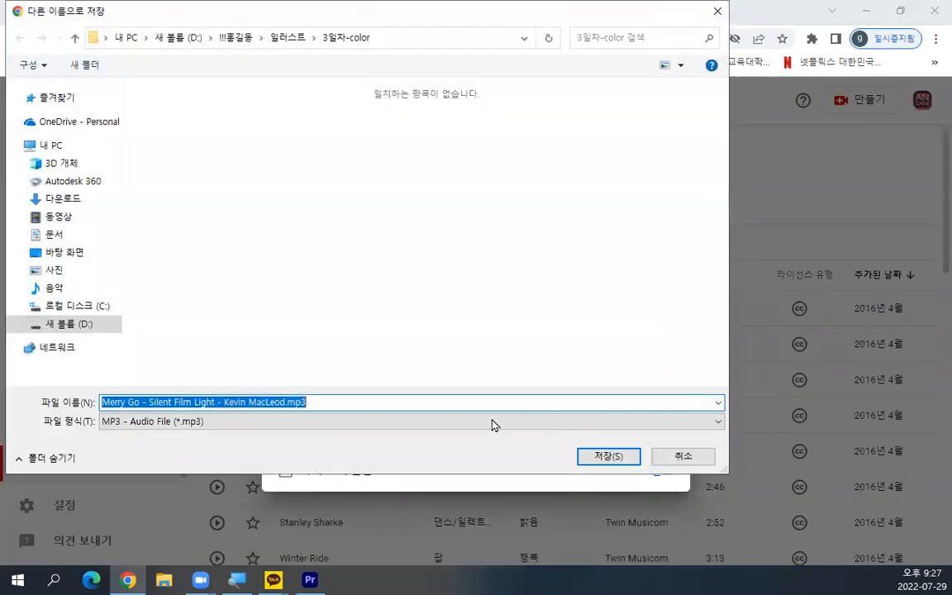
{"action": "left_click", "coordinate": [675, 457]}
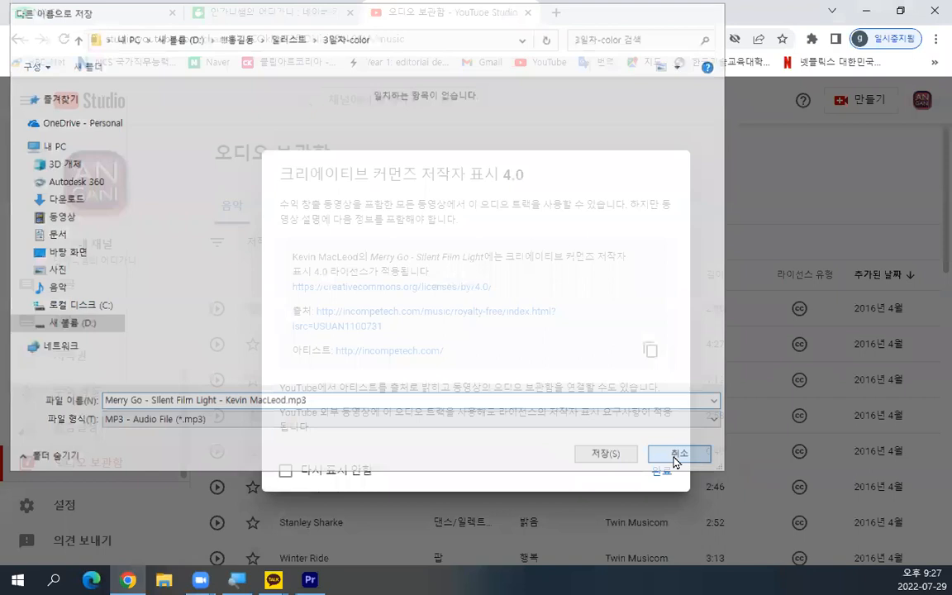
{"action": "left_click_drag", "start_coordinate": [572, 162], "coordinate": [619, 113]}
{"action": "left_click", "coordinate": [599, 164]}
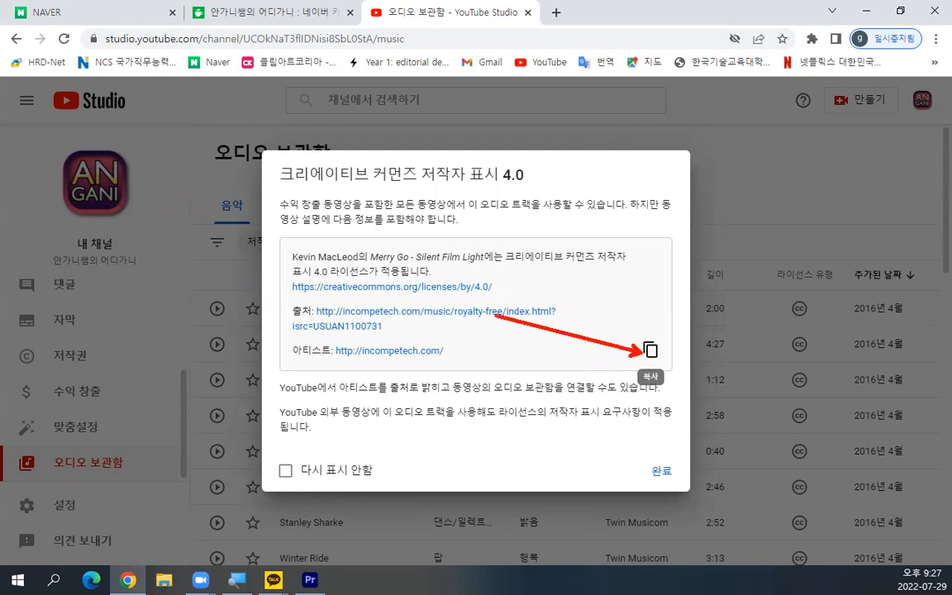
{"action": "left_click", "coordinate": [650, 352]}
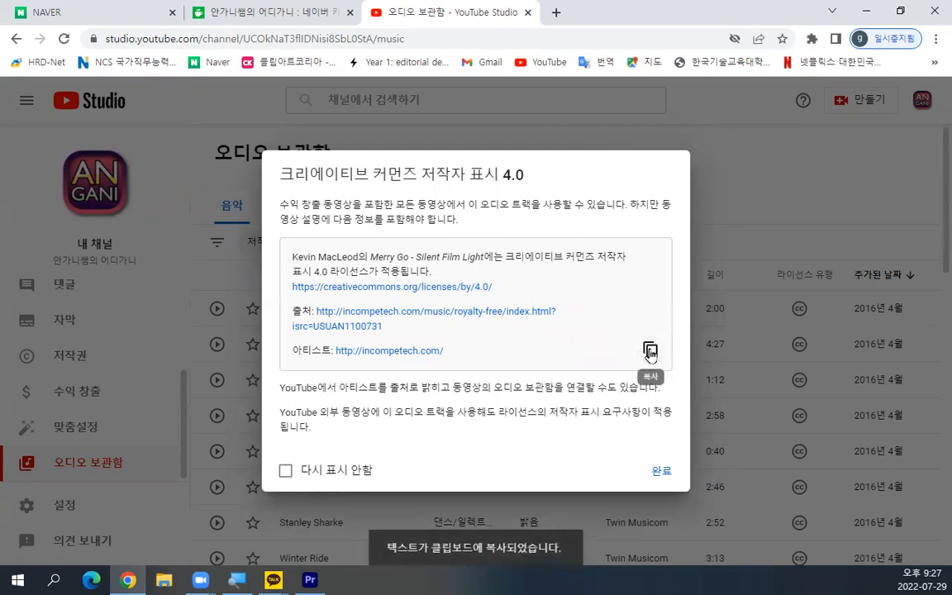
{"action": "left_click", "coordinate": [663, 474]}
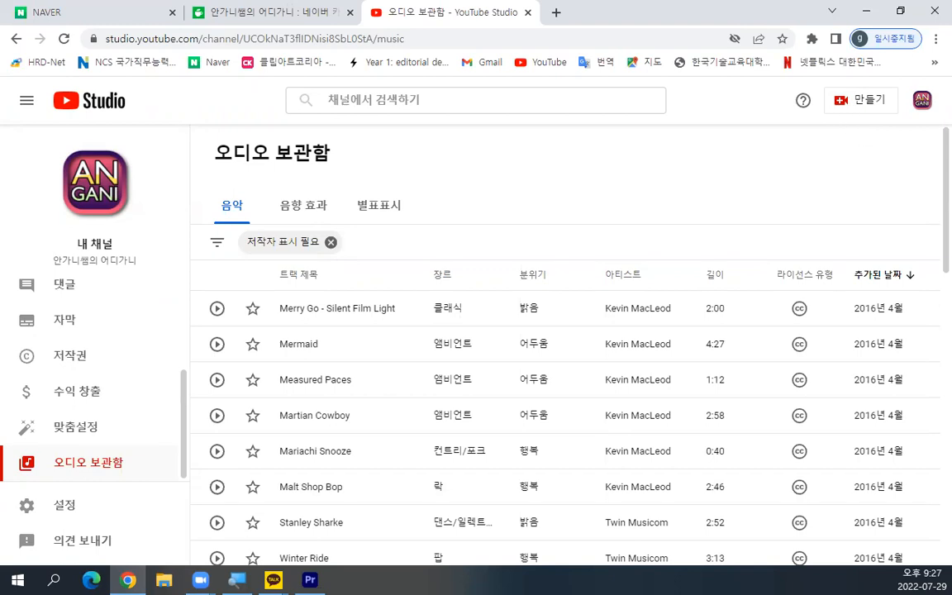
Step: Review the attribution notice for "Merry Go - Silent Film Light" again without saving the file, and preview the track for about 10 seconds
{"action": "left_click", "coordinate": [799, 308]}
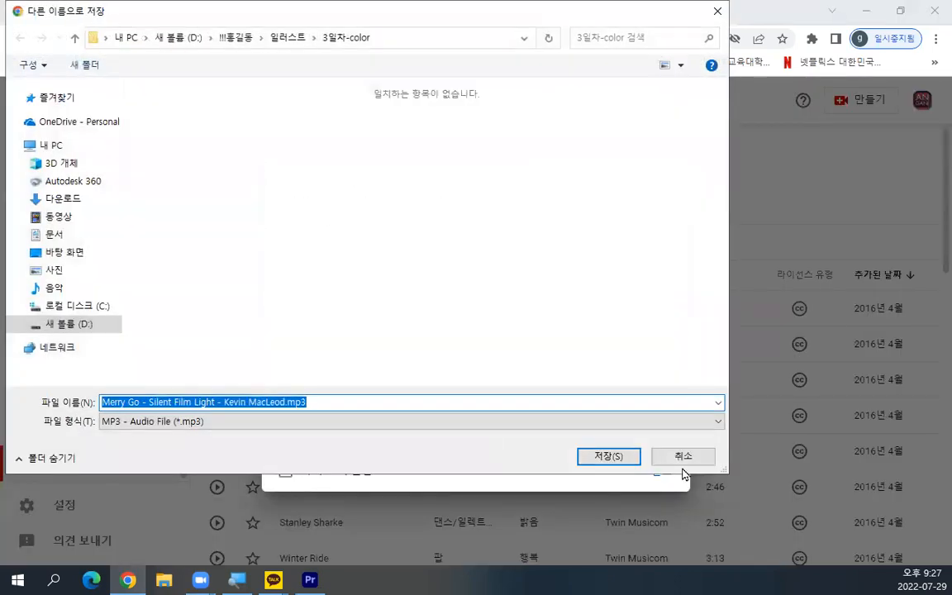
{"action": "left_click", "coordinate": [678, 453]}
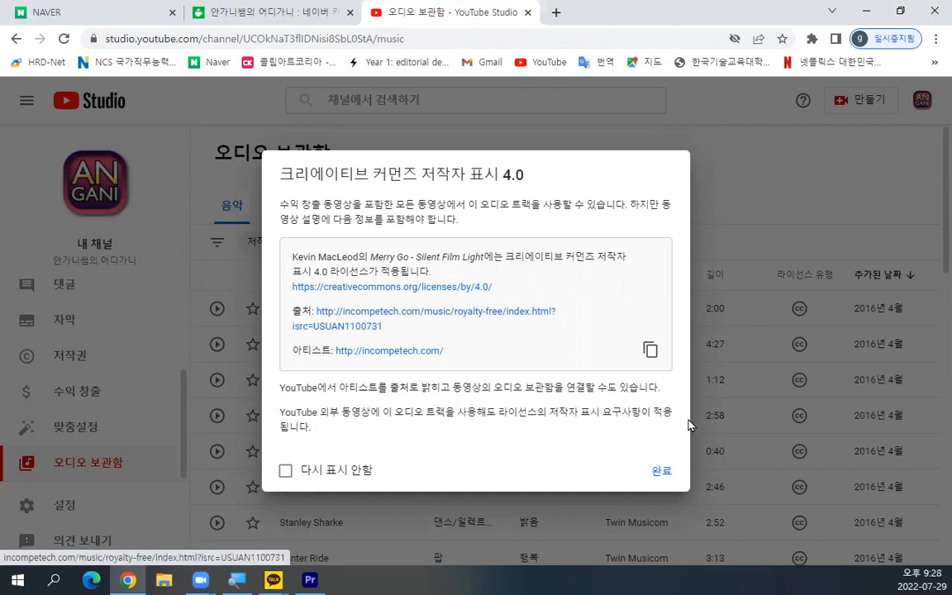
{"action": "left_click", "coordinate": [661, 470]}
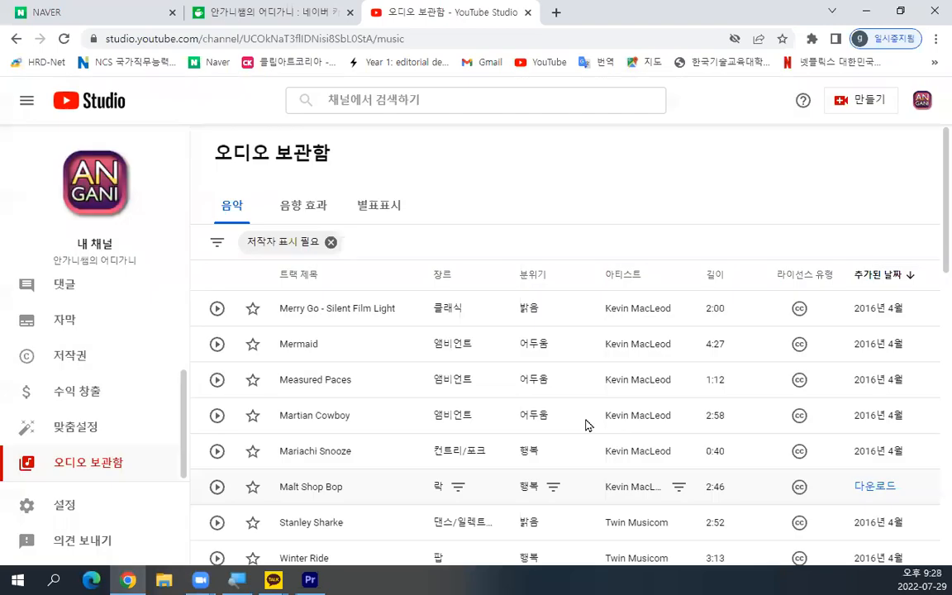
{"action": "left_click", "coordinate": [216, 309]}
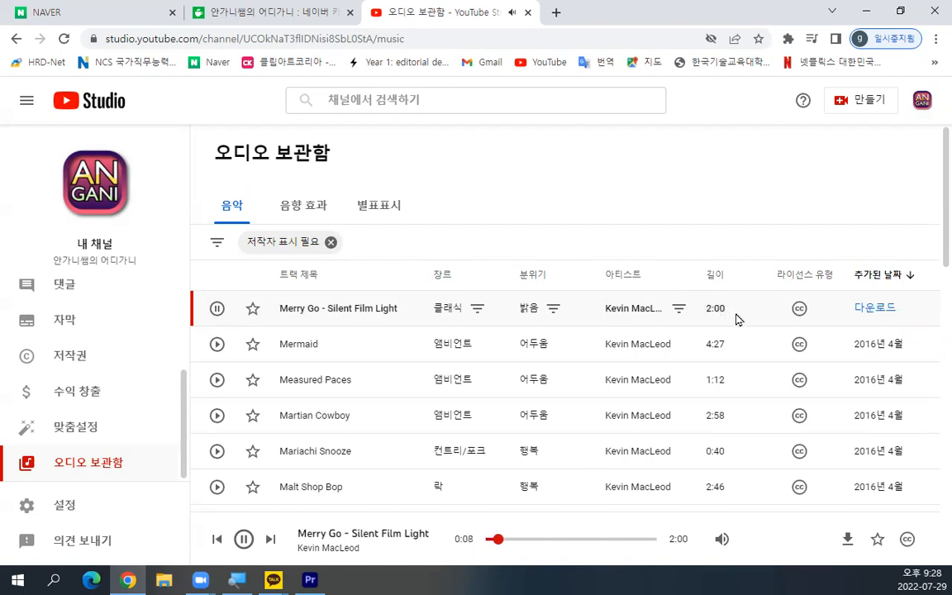
{"action": "left_click", "coordinate": [217, 310]}
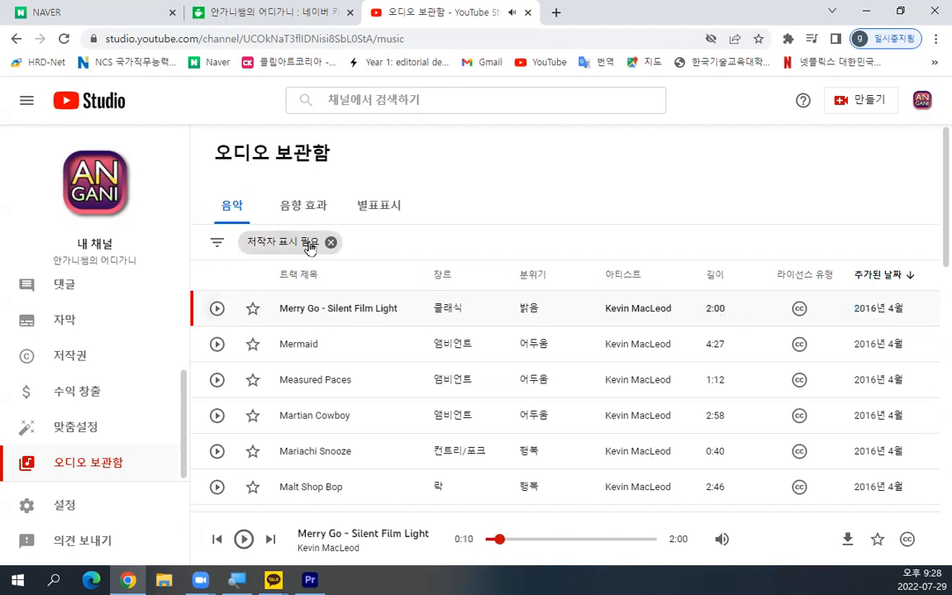
Step: Add a length filter for tracks longer than 3:00, entered as 180, and briefly preview "Mermaid"
{"action": "left_click", "coordinate": [217, 246]}
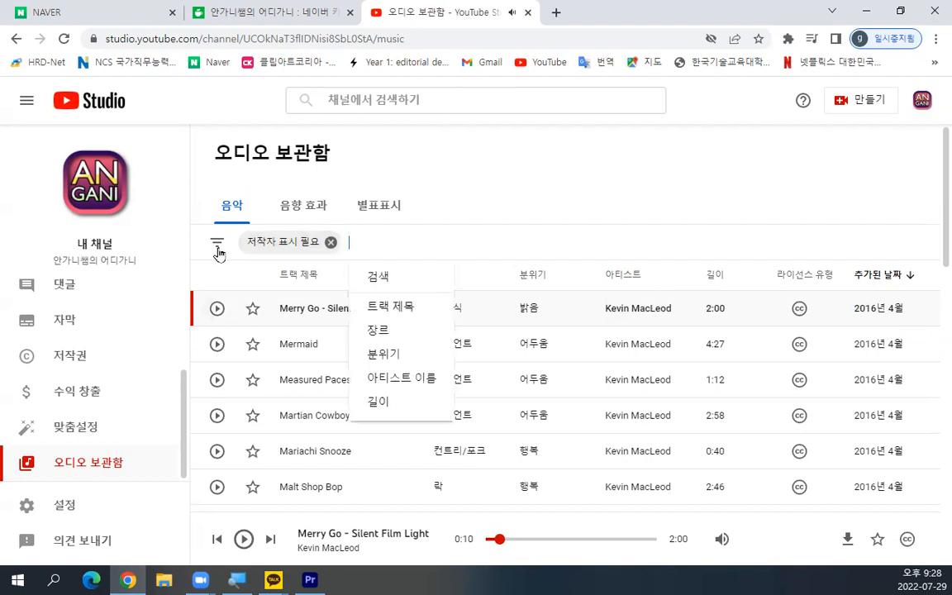
{"action": "left_click", "coordinate": [381, 401]}
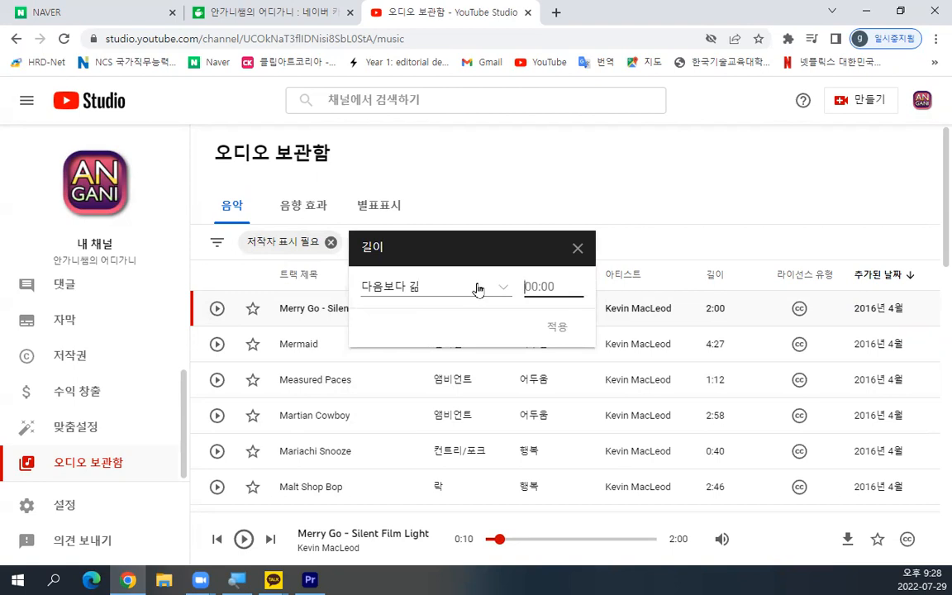
{"action": "type", "text": "300"}
{"action": "left_click", "coordinate": [560, 332]}
{"action": "left_click_drag", "start_coordinate": [543, 288], "coordinate": [524, 289]}
{"action": "type", "text": "180"}
{"action": "left_click", "coordinate": [557, 326]}
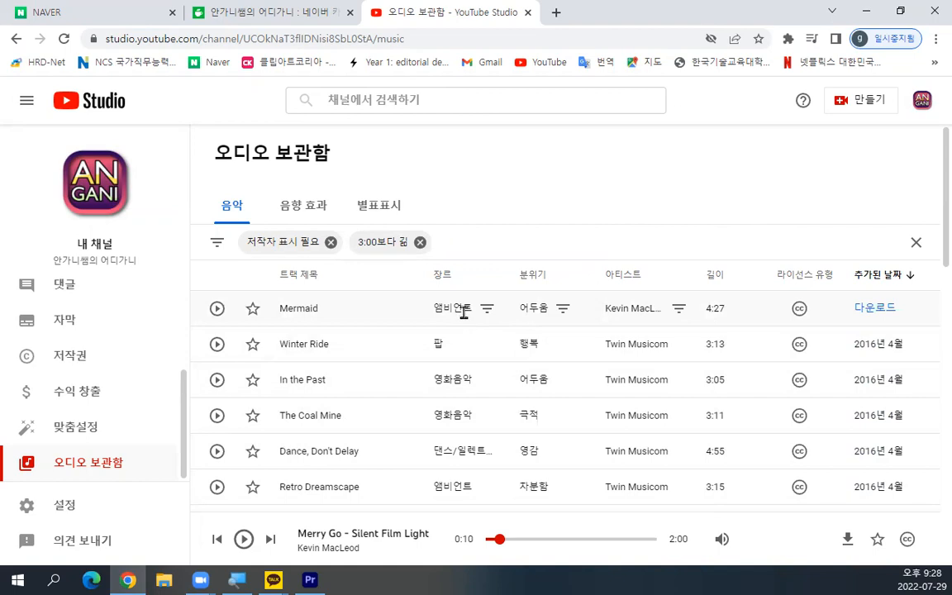
{"action": "left_click", "coordinate": [217, 308]}
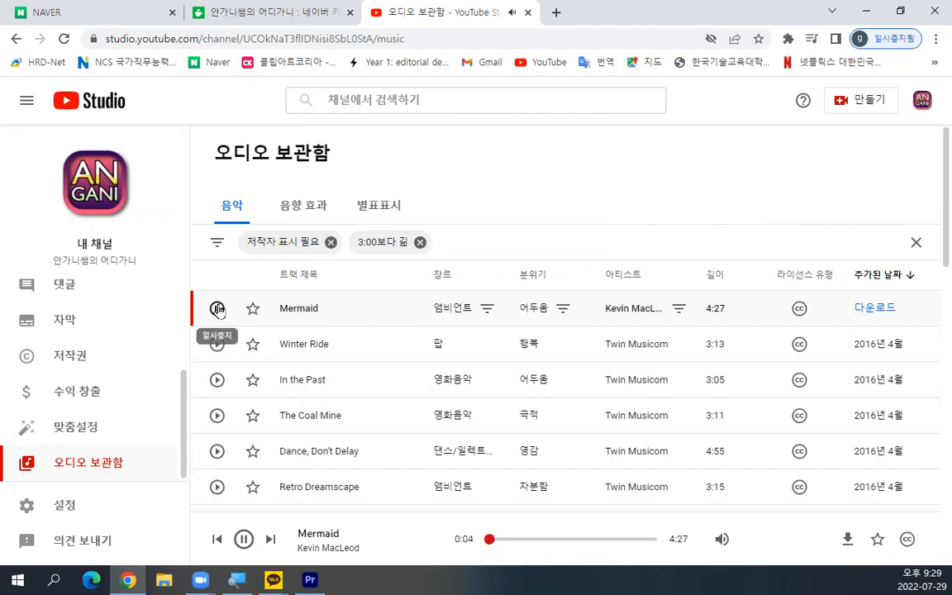
{"action": "left_click", "coordinate": [216, 309]}
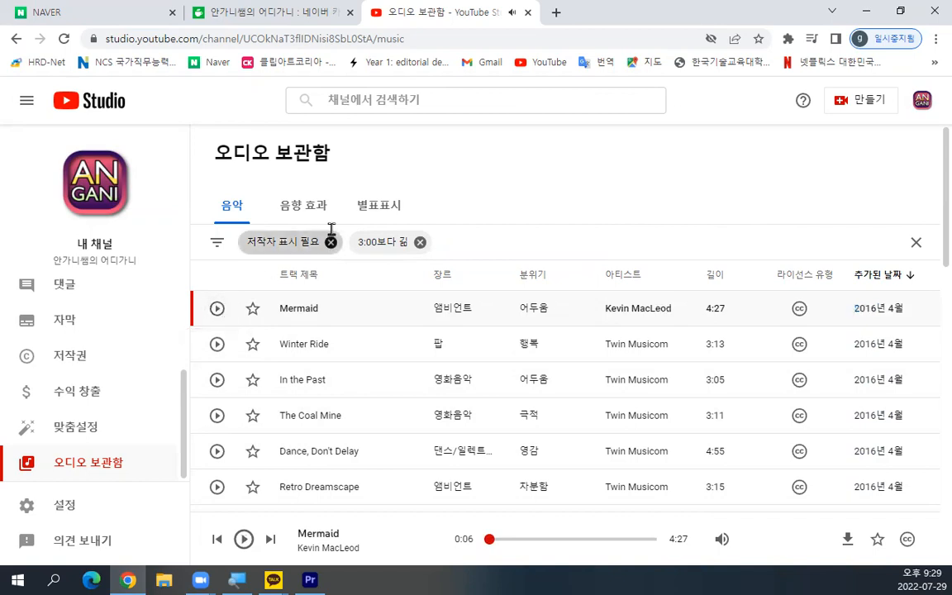
Step: Add the cinematic genre filter (영화음악) to the music list and start previewing "The Coal Mine"
{"action": "left_click", "coordinate": [218, 243]}
{"action": "left_click", "coordinate": [482, 332]}
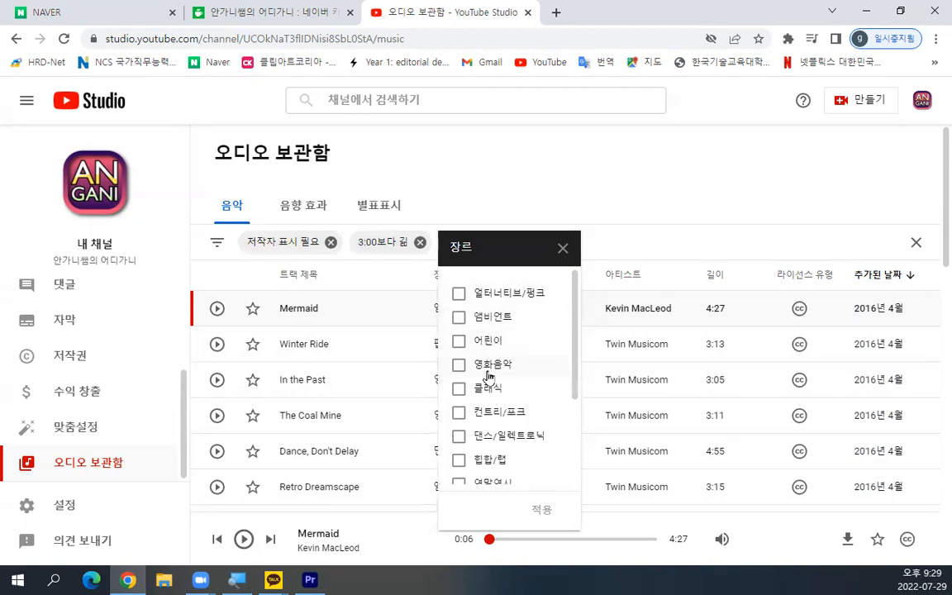
{"action": "left_click", "coordinate": [486, 366]}
{"action": "left_click", "coordinate": [543, 510]}
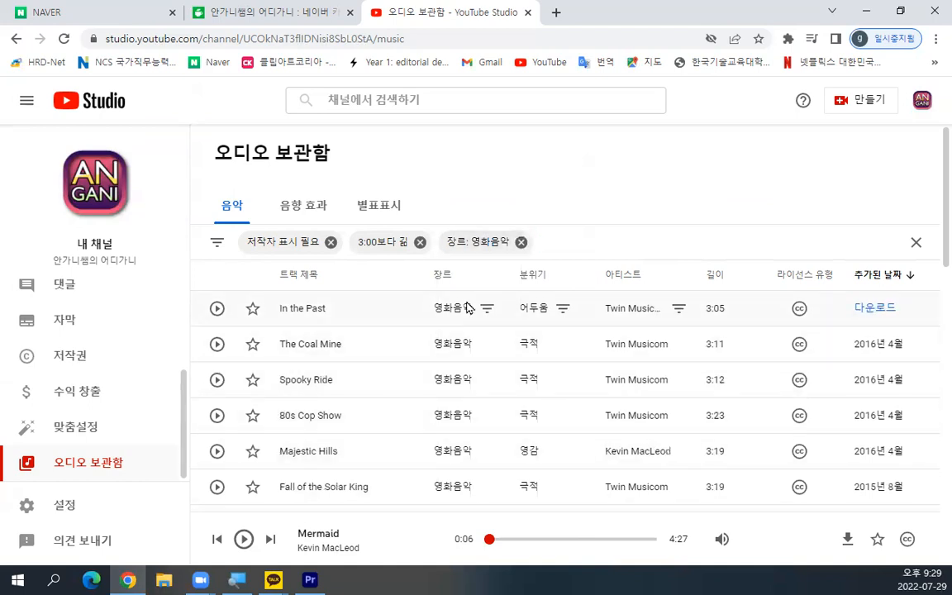
{"action": "scroll", "coordinate": [465, 307], "scroll_direction": "down", "scroll_amount": 2}
{"action": "scroll", "coordinate": [465, 304], "scroll_direction": "up", "scroll_amount": 1}
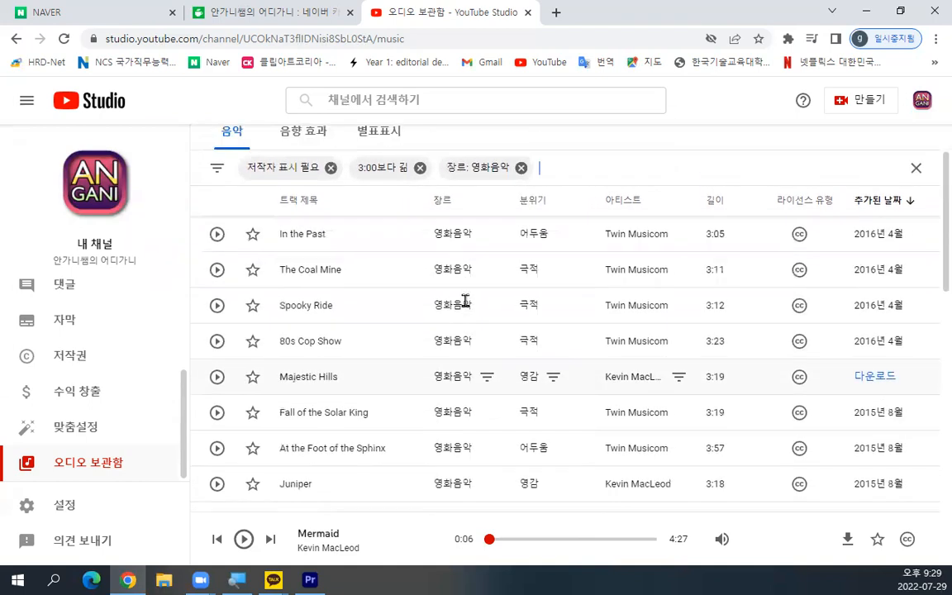
{"action": "left_click", "coordinate": [217, 270]}
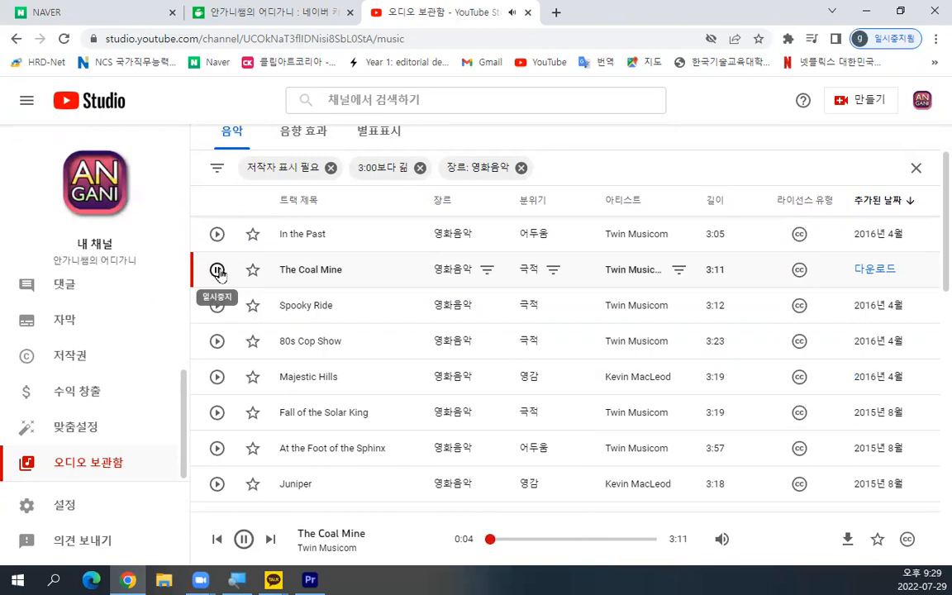
Step: Pause "The Coal Mine" and replace the cinematic genre filter with the classical genre filter (클래식)
{"action": "left_click", "coordinate": [219, 271]}
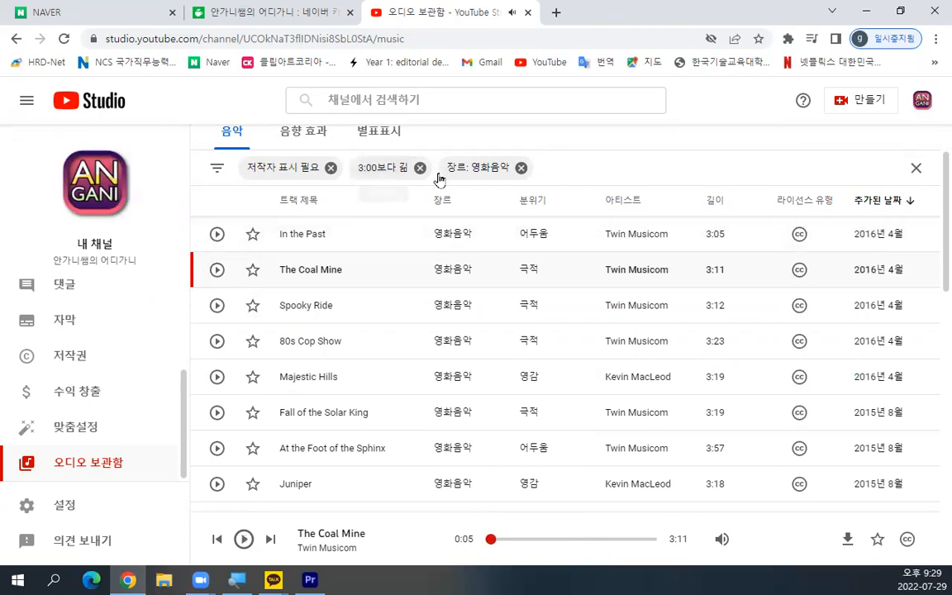
{"action": "left_click", "coordinate": [521, 168]}
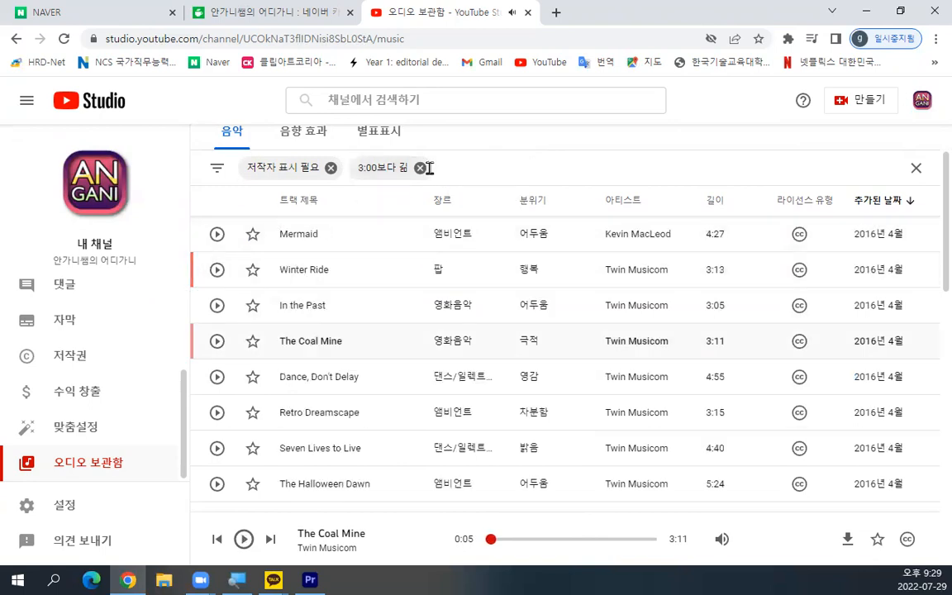
{"action": "left_click", "coordinate": [218, 177]}
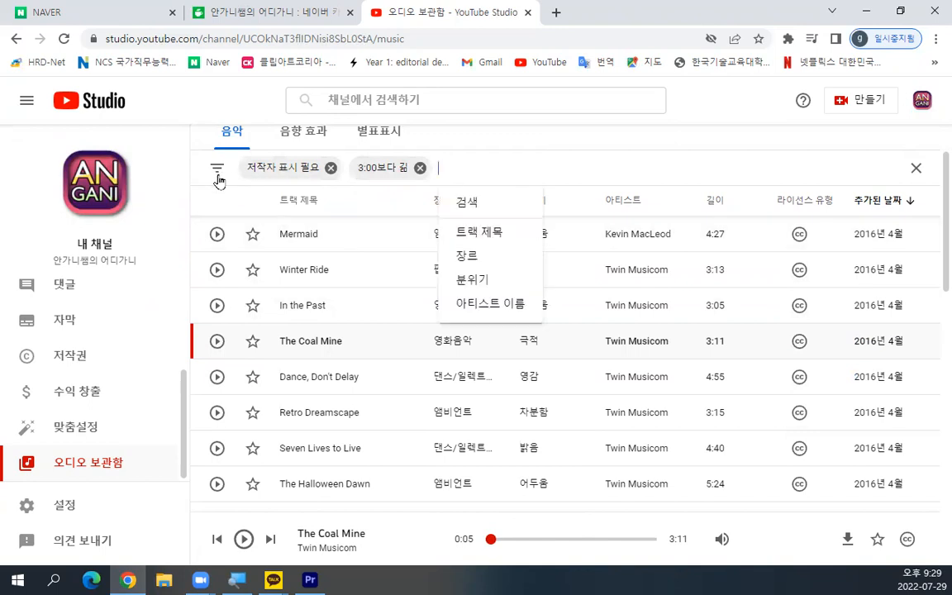
{"action": "left_click", "coordinate": [490, 255]}
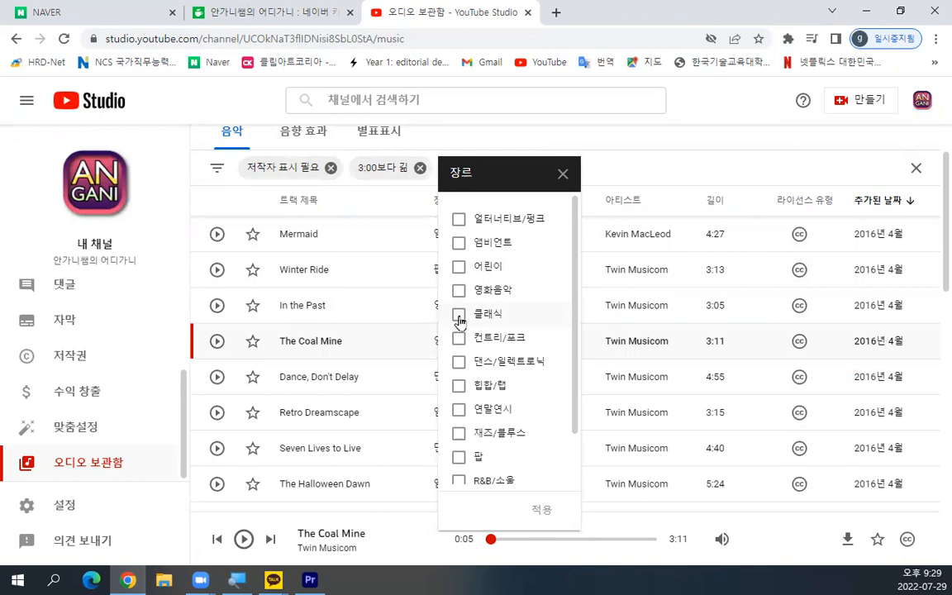
{"action": "left_click", "coordinate": [459, 318]}
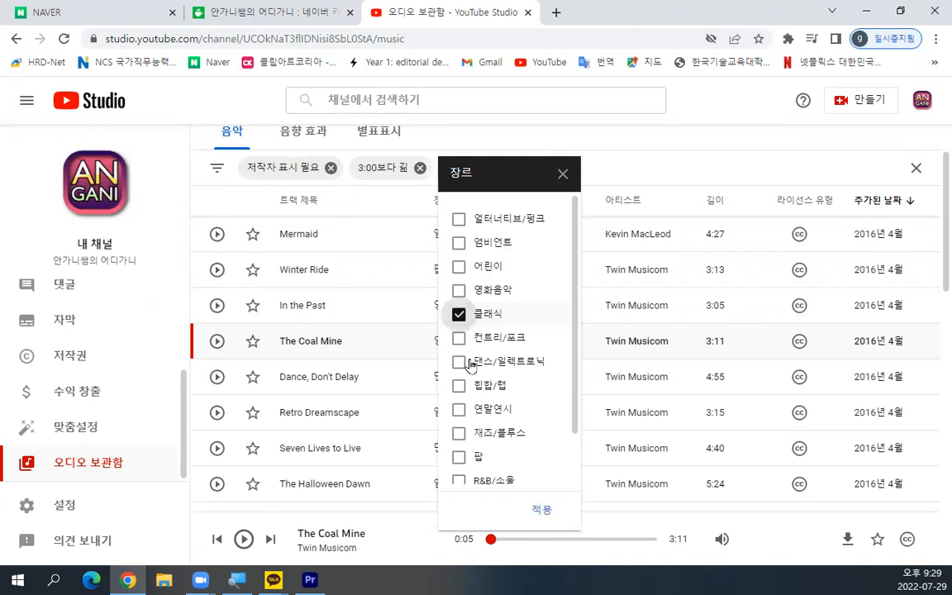
{"action": "left_click", "coordinate": [538, 510]}
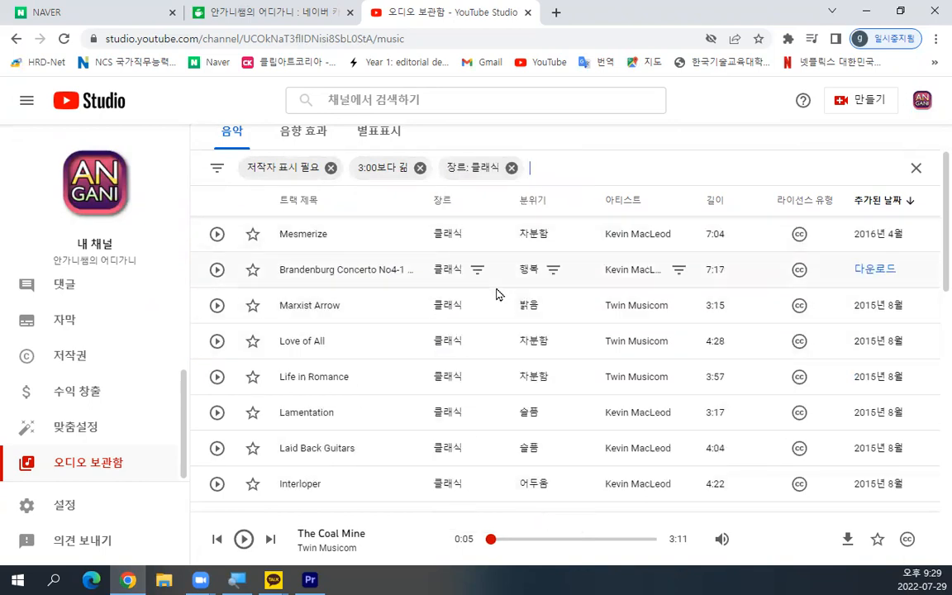
Step: Preview "Mesmerize", skipping ahead in the track, and play "Brandenburg Concerto No4-1" for about 29 seconds before pausing it
{"action": "scroll", "coordinate": [622, 297], "scroll_direction": "down", "scroll_amount": 1}
{"action": "scroll", "coordinate": [620, 298], "scroll_direction": "up", "scroll_amount": 2}
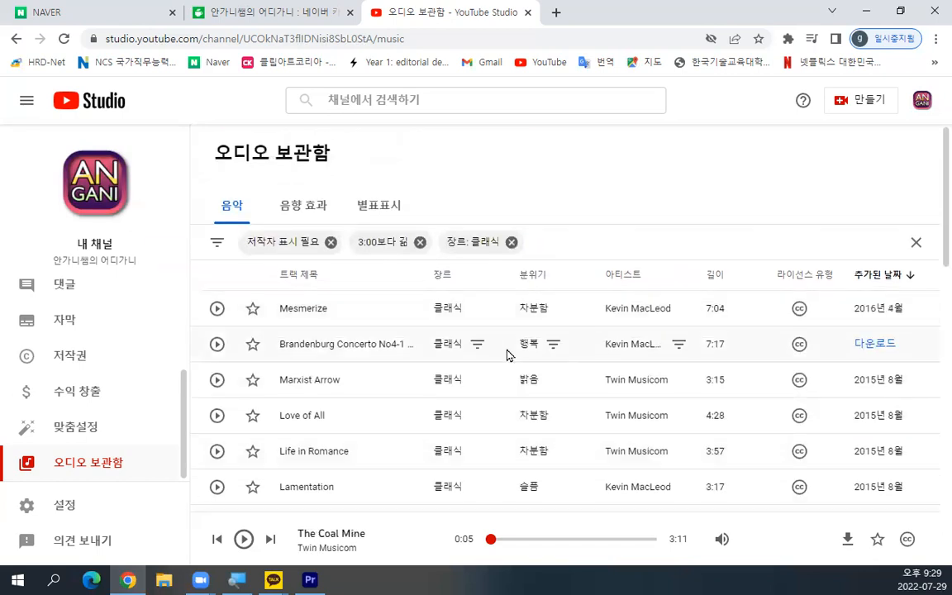
{"action": "left_click", "coordinate": [218, 309]}
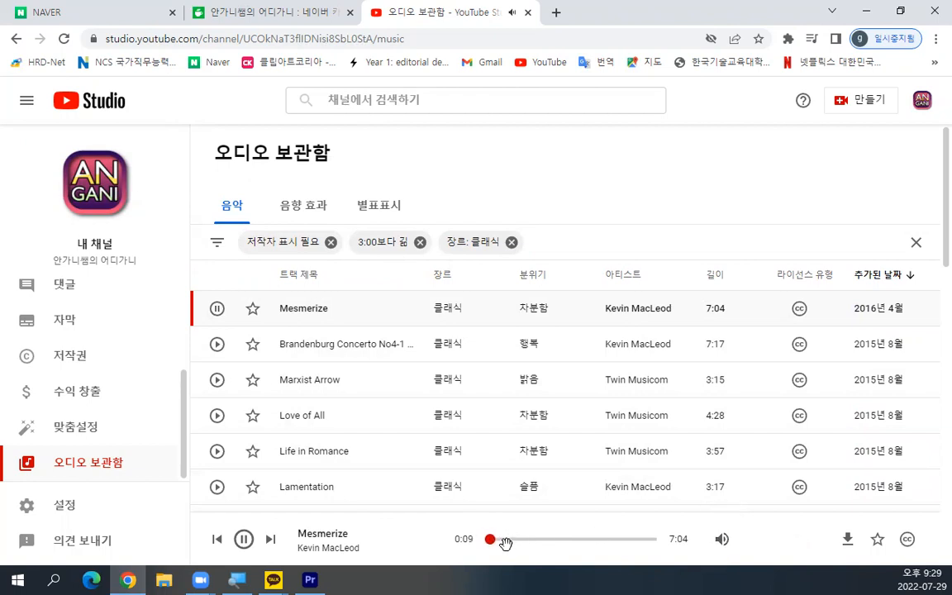
{"action": "left_click", "coordinate": [544, 541]}
{"action": "left_click", "coordinate": [217, 343]}
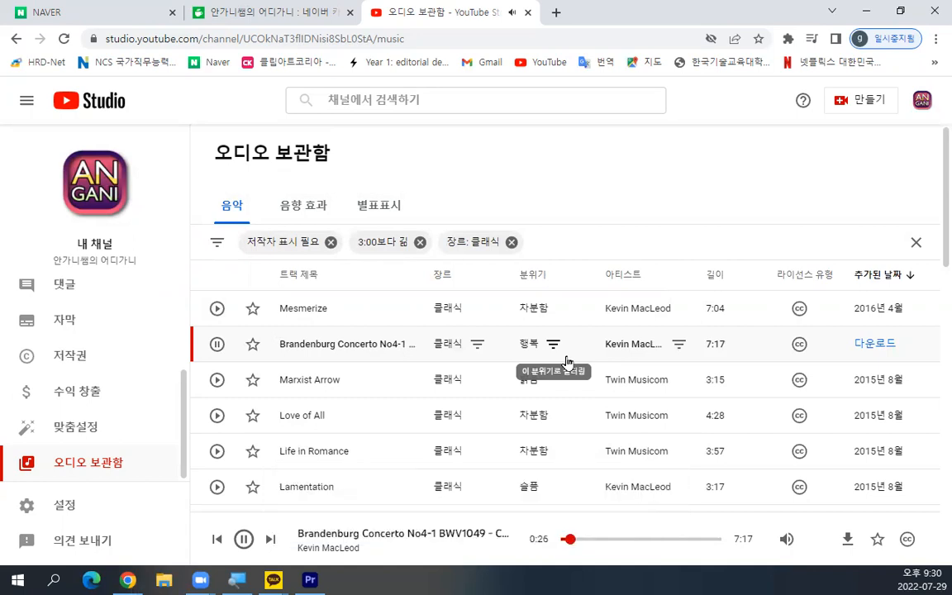
{"action": "left_click", "coordinate": [218, 345]}
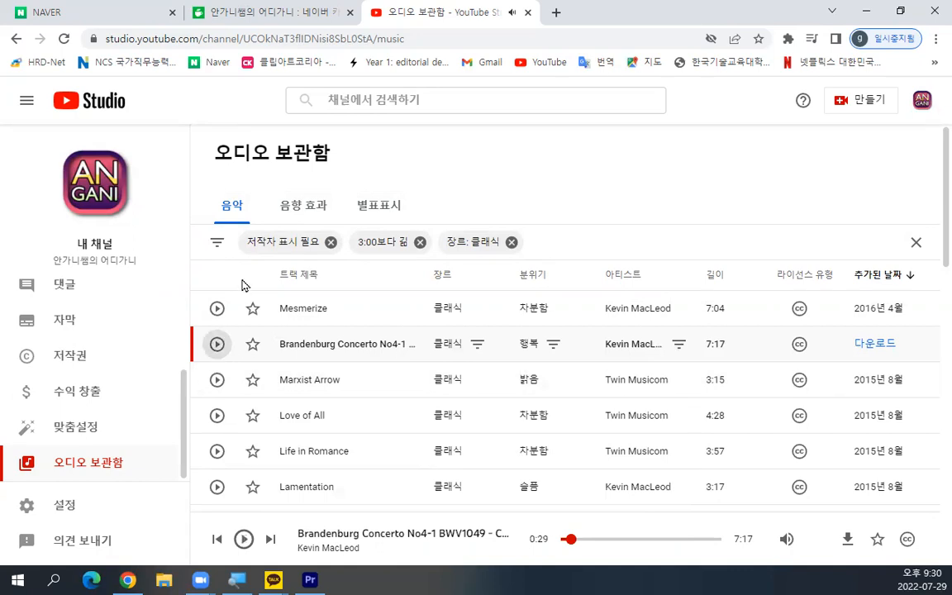
Step: Replace the classical genre filter on the music list with the reggae genre filter (레게)
{"action": "left_click", "coordinate": [511, 242]}
{"action": "left_click", "coordinate": [218, 247]}
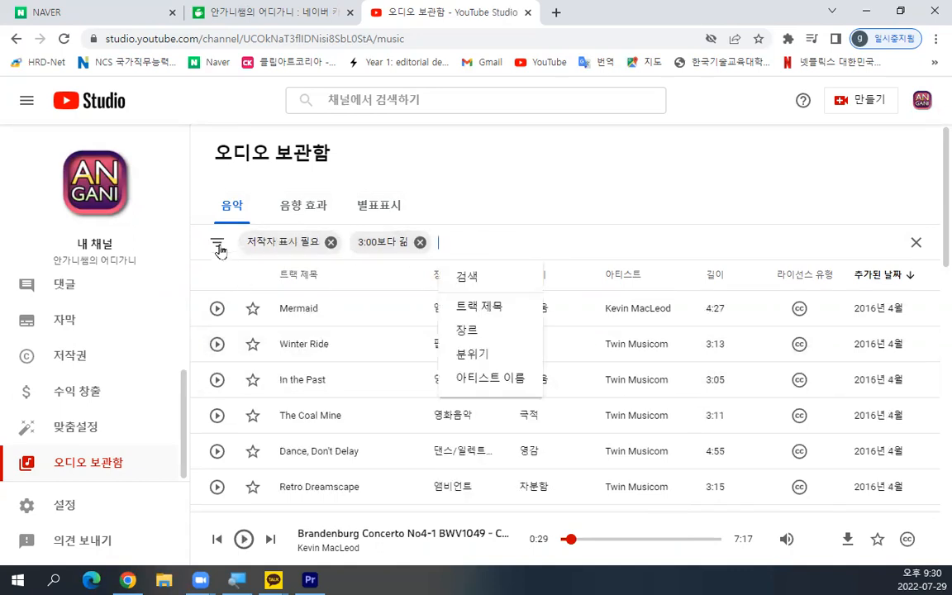
{"action": "left_click", "coordinate": [481, 331]}
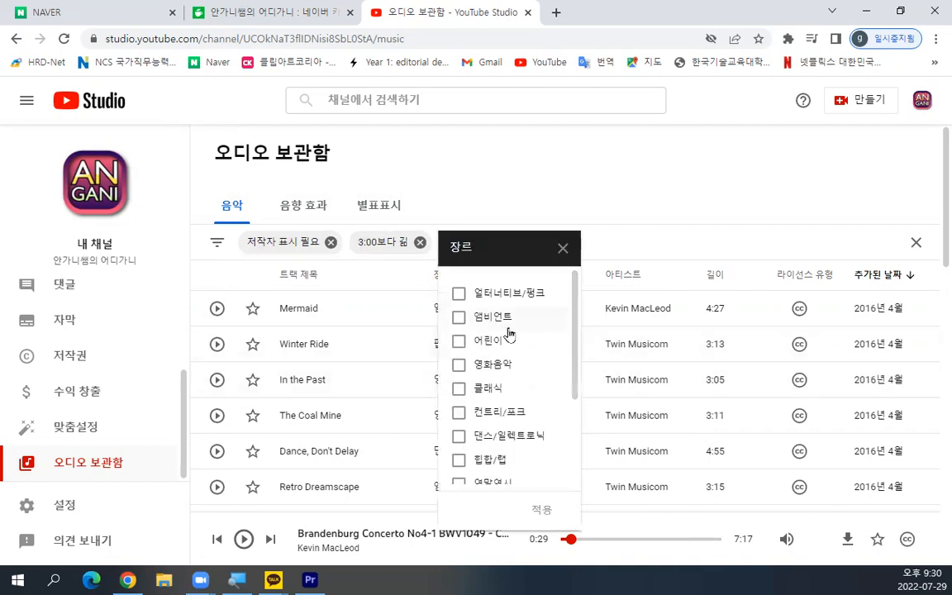
{"action": "scroll", "coordinate": [510, 333], "scroll_direction": "down", "scroll_amount": 3}
{"action": "left_click", "coordinate": [458, 448]}
{"action": "left_click", "coordinate": [541, 509]}
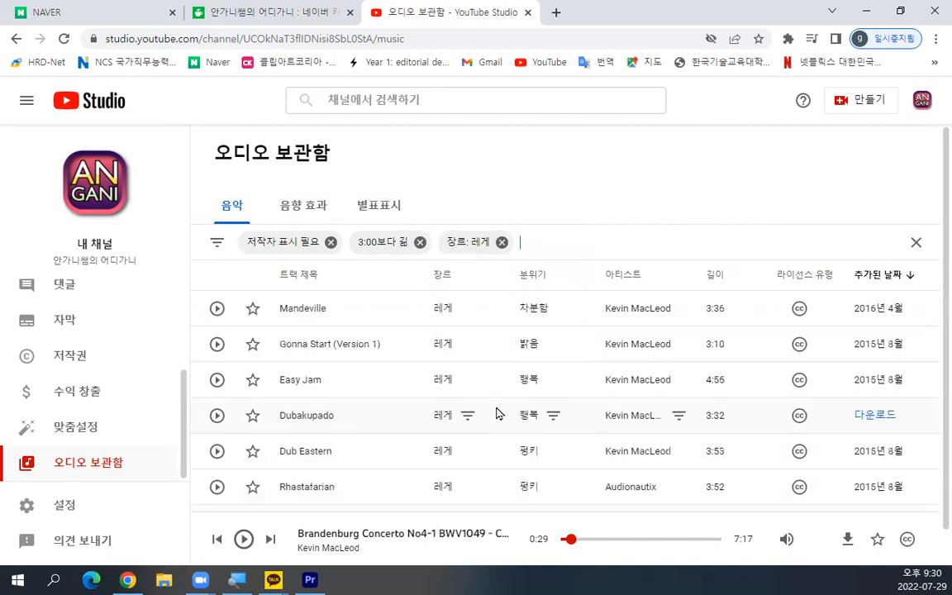
Step: Start previewing "Easy Jam" and remove the reggae genre filter from the music list
{"action": "left_click", "coordinate": [217, 380]}
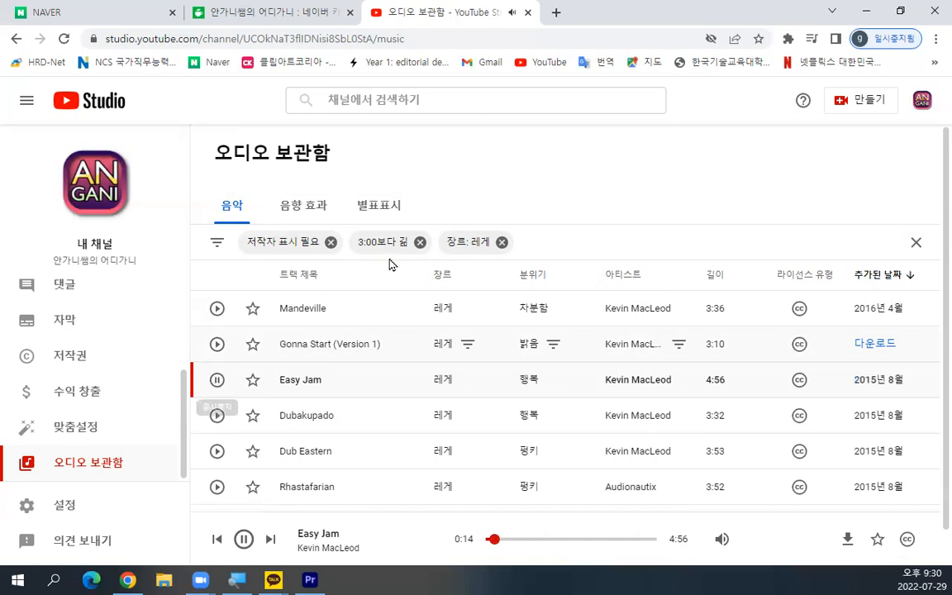
{"action": "left_click", "coordinate": [502, 241]}
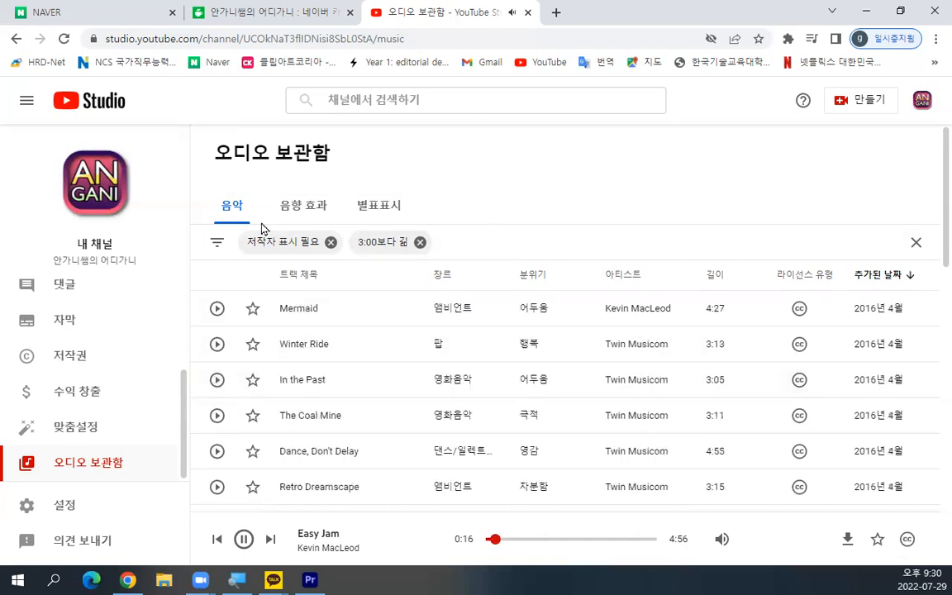
{"action": "left_click", "coordinate": [219, 243]}
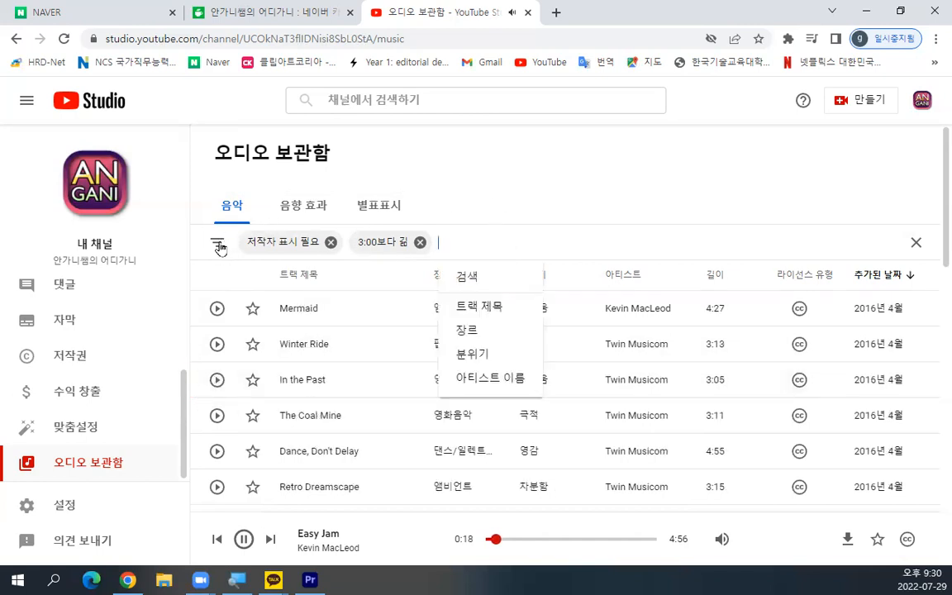
{"action": "left_click", "coordinate": [475, 354]}
{"action": "left_click", "coordinate": [476, 341]}
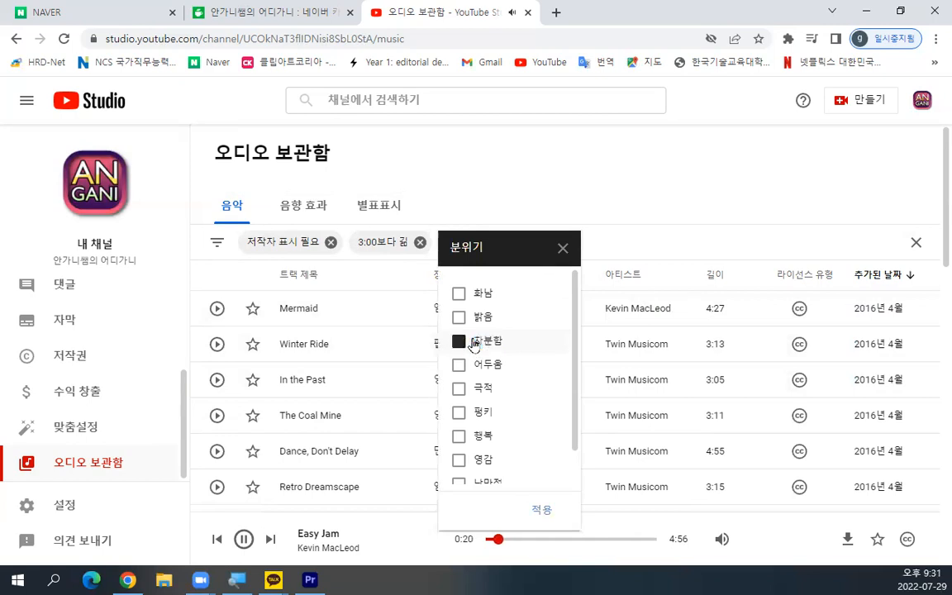
{"action": "left_click", "coordinate": [562, 247]}
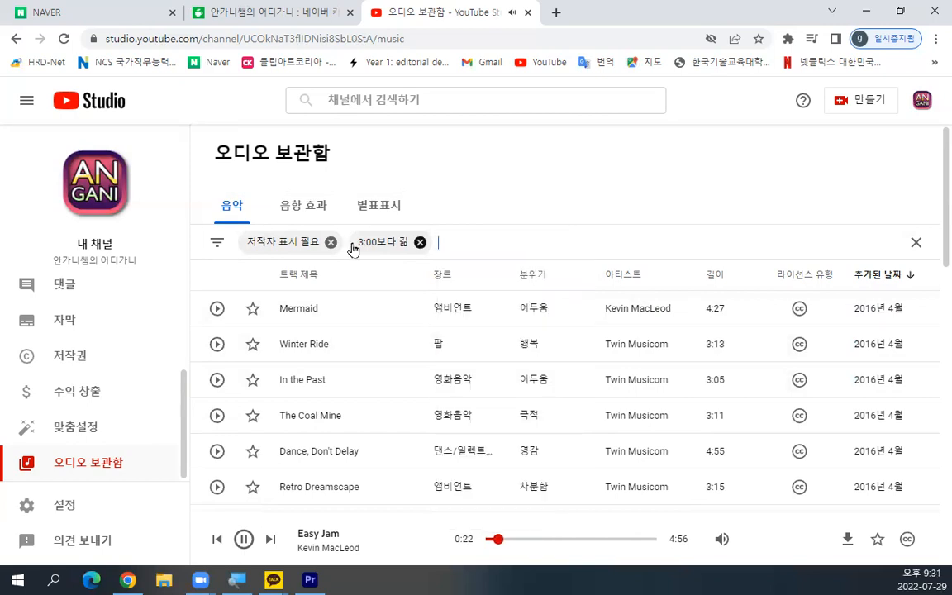
Step: Add the rock genre filter (락) to the music list and preview "Happy Bee Surf" for about 19 seconds
{"action": "left_click", "coordinate": [220, 245]}
{"action": "left_click", "coordinate": [470, 330]}
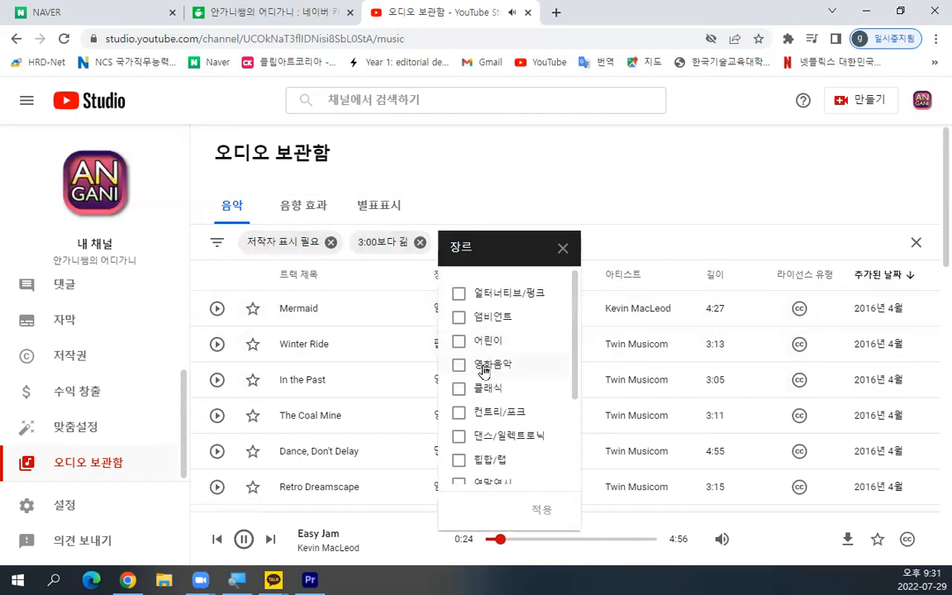
{"action": "scroll", "coordinate": [486, 373], "scroll_direction": "down", "scroll_amount": 3}
{"action": "left_click", "coordinate": [460, 471]}
{"action": "left_click", "coordinate": [541, 510]}
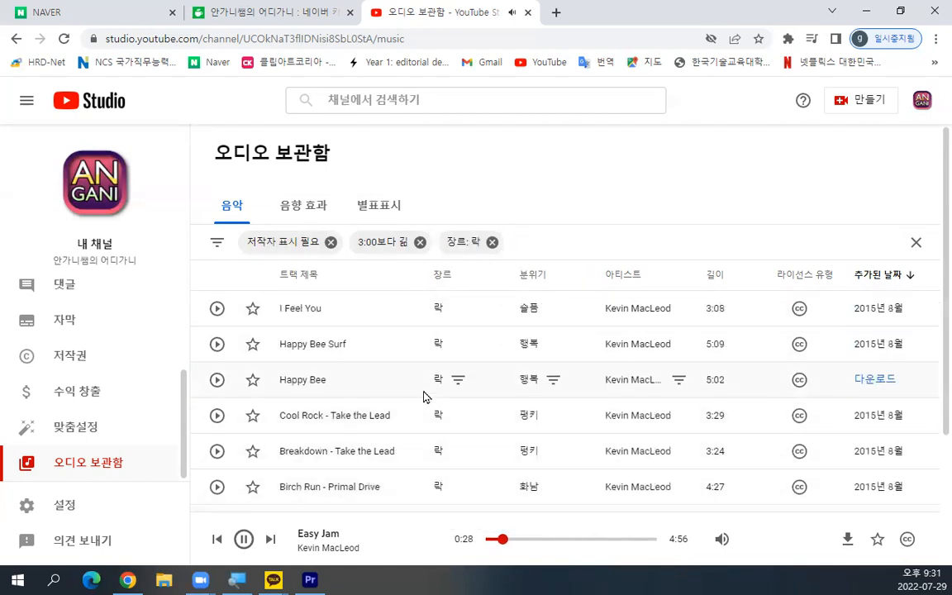
{"action": "left_click", "coordinate": [216, 345]}
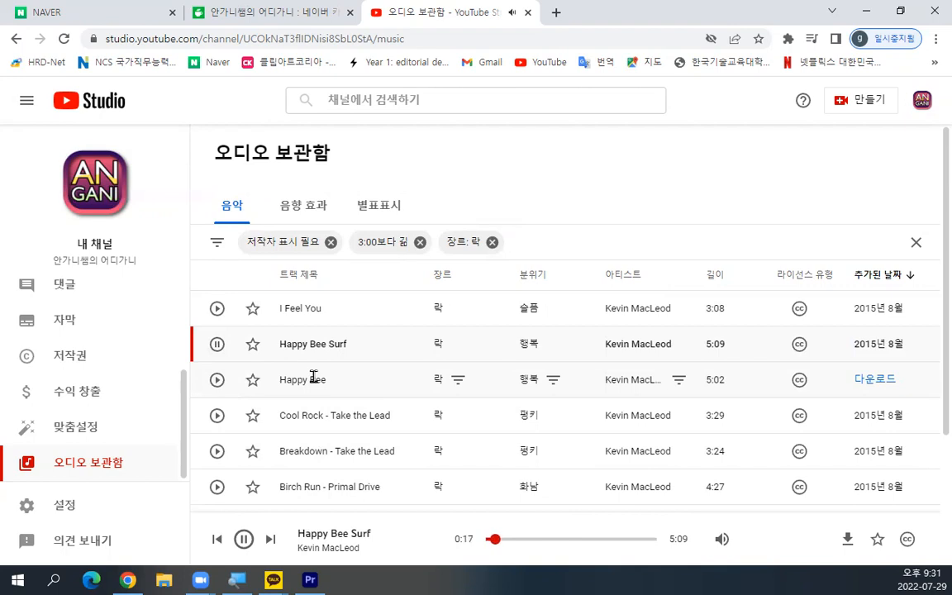
{"action": "left_click", "coordinate": [217, 344]}
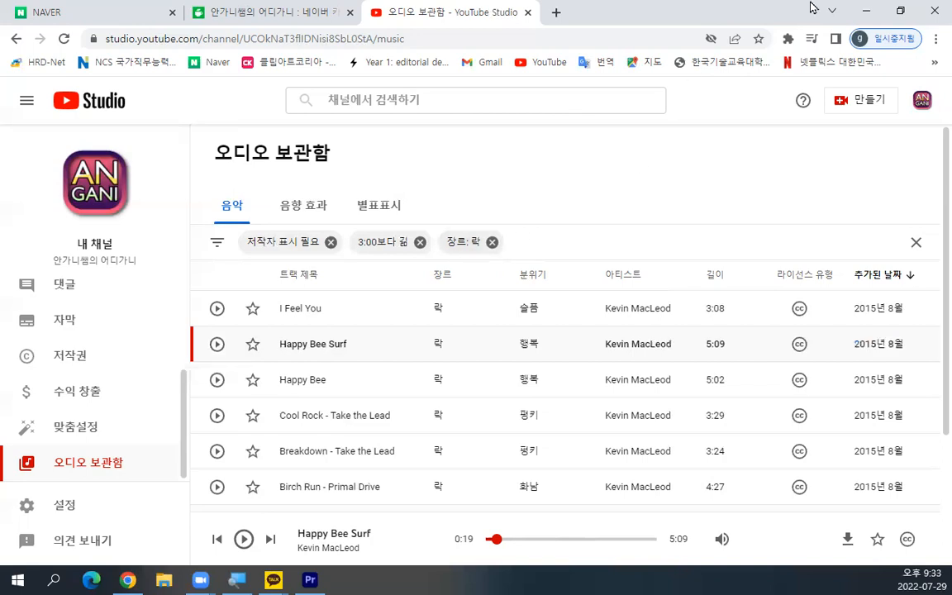
Step: Open the options for creating new channel content
{"action": "left_click", "coordinate": [850, 99]}
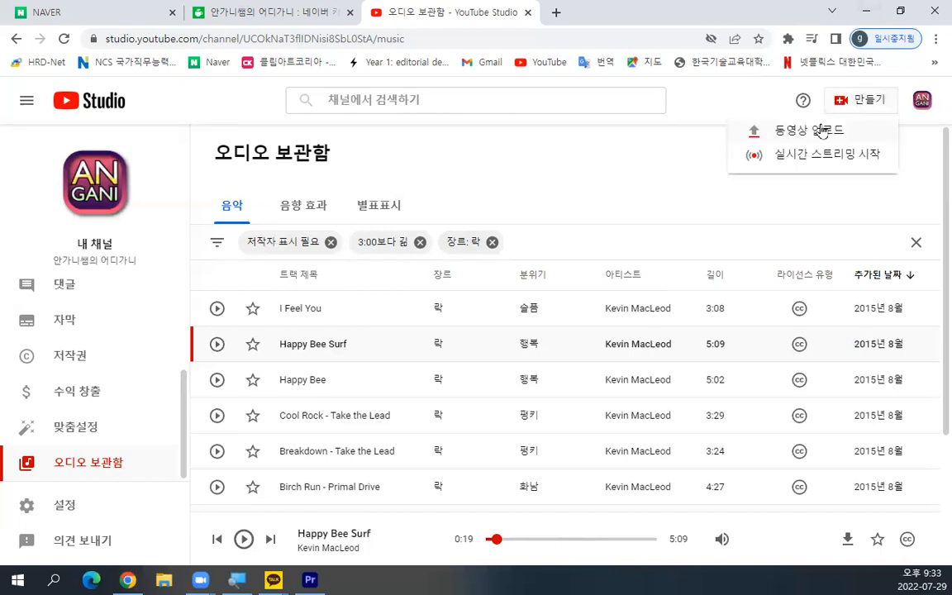